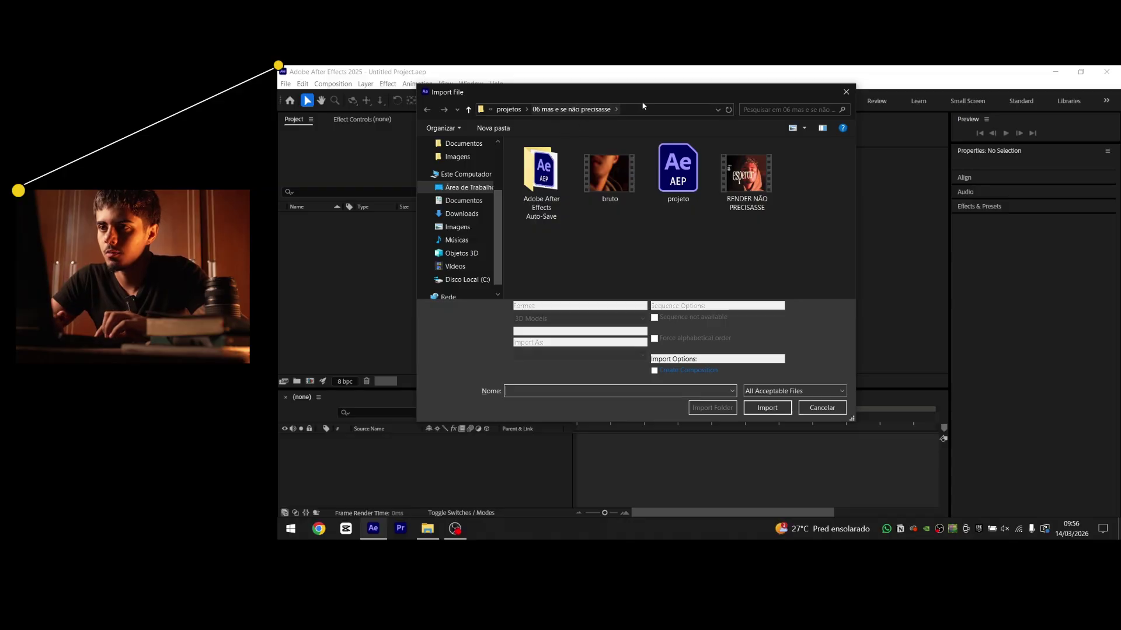
Import the bruto video from the 09 holograma project folder
{"action": "left_click", "coordinate": [643, 112]}
{"action": "key", "text": "ctrl+v"}
{"action": "key", "text": "Return"}
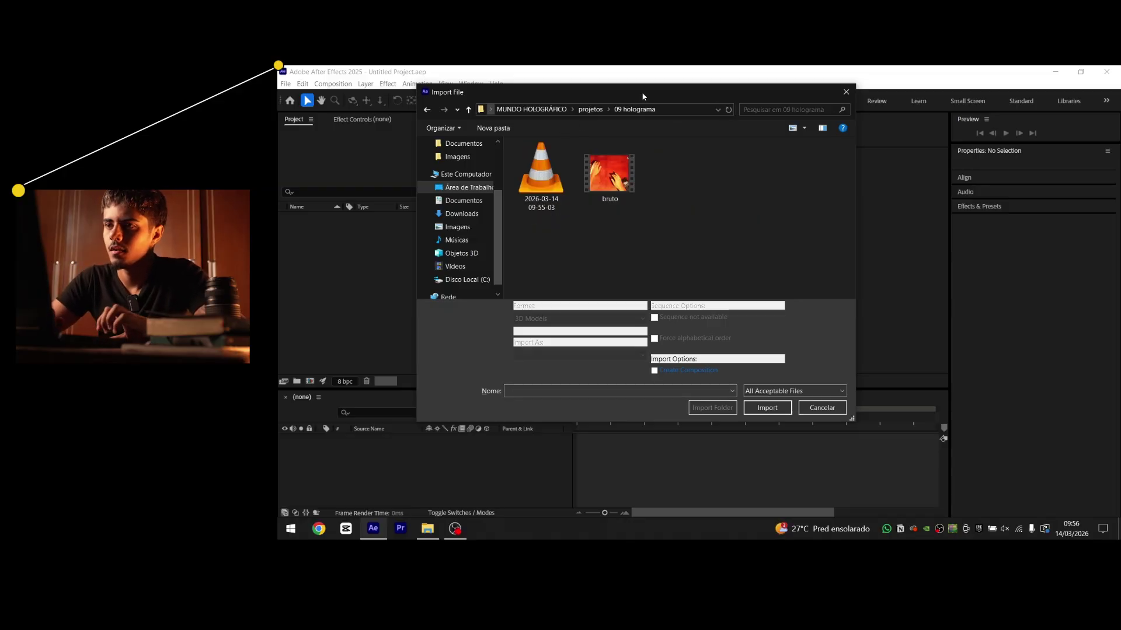
{"action": "left_click", "coordinate": [332, 235]}
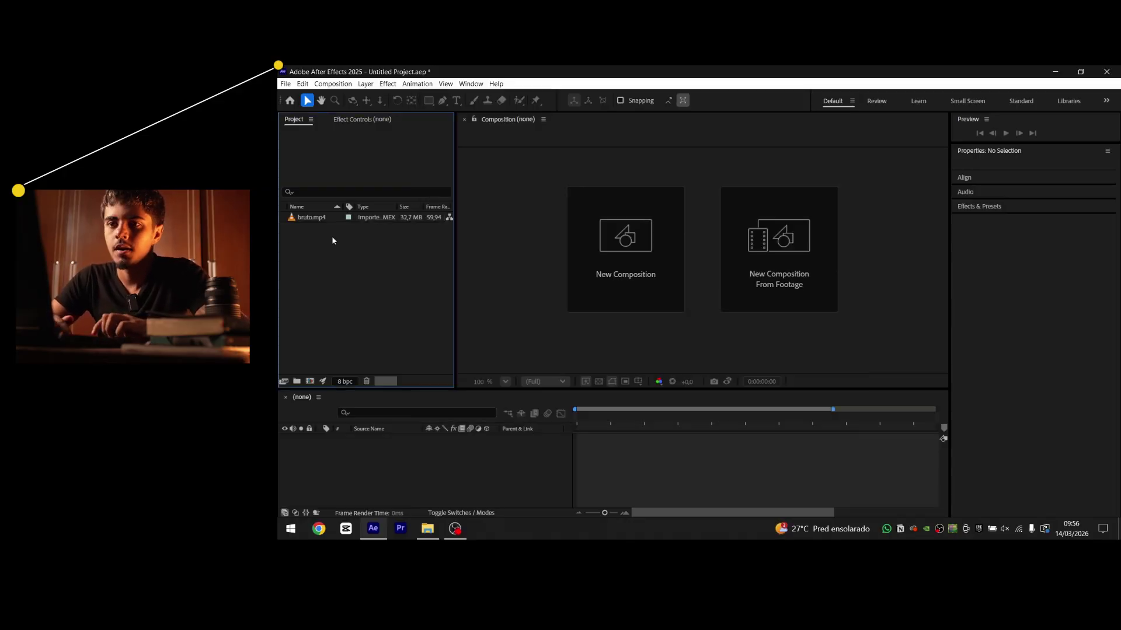
Create a new composition from the bruto.mp4 footage and dismiss the Properties Panel tip
{"action": "left_click", "coordinate": [319, 221]}
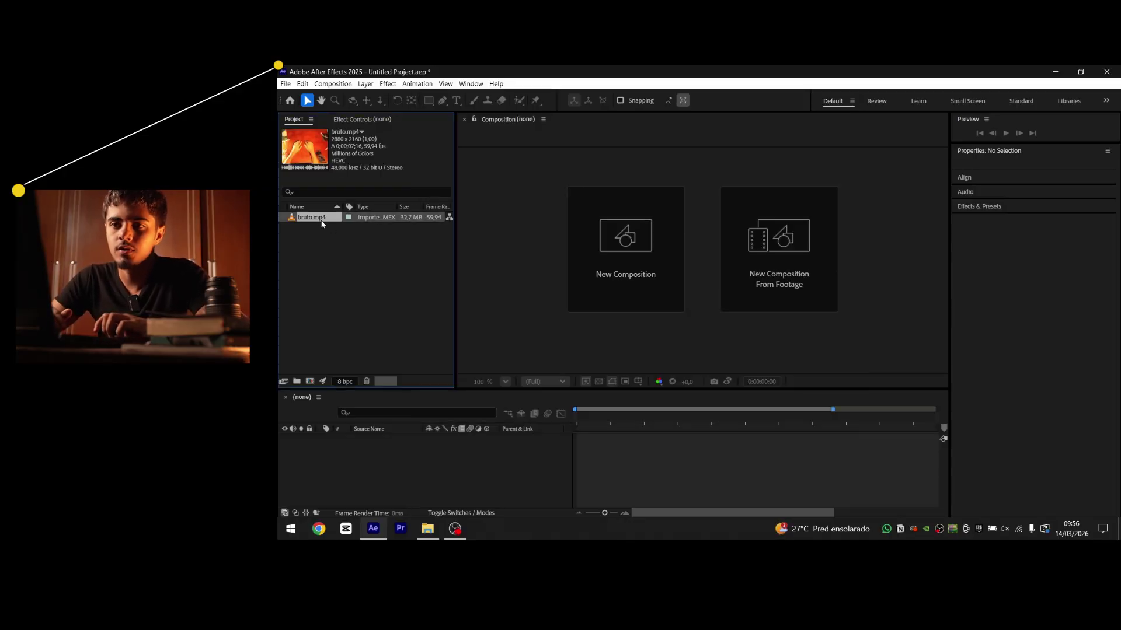
{"action": "right_click", "coordinate": [322, 223]}
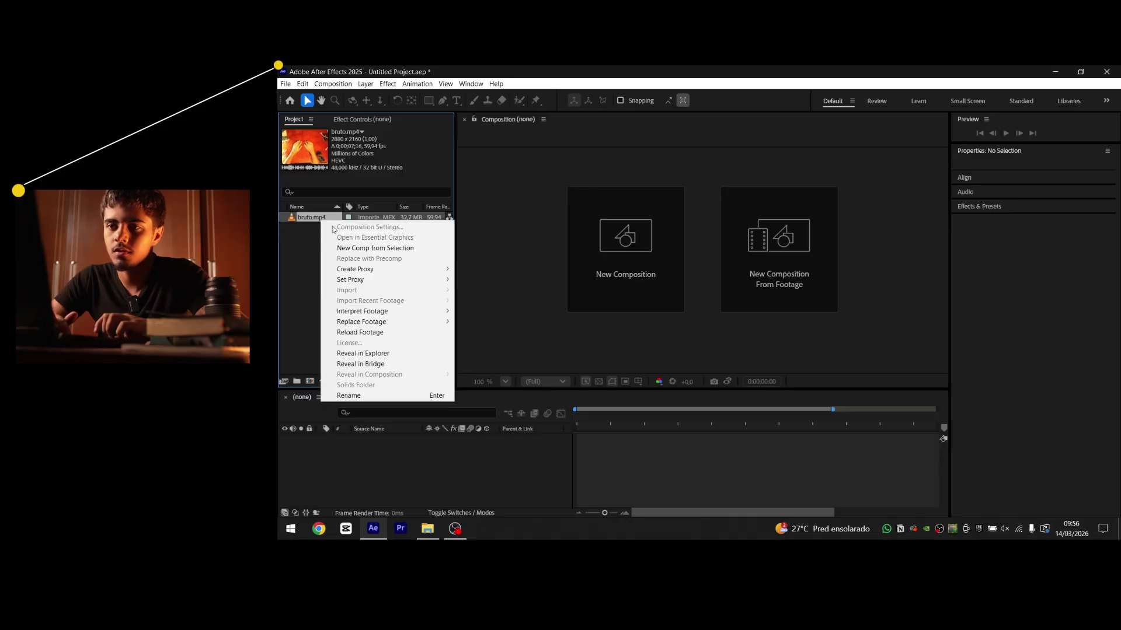
{"action": "left_click", "coordinate": [371, 248]}
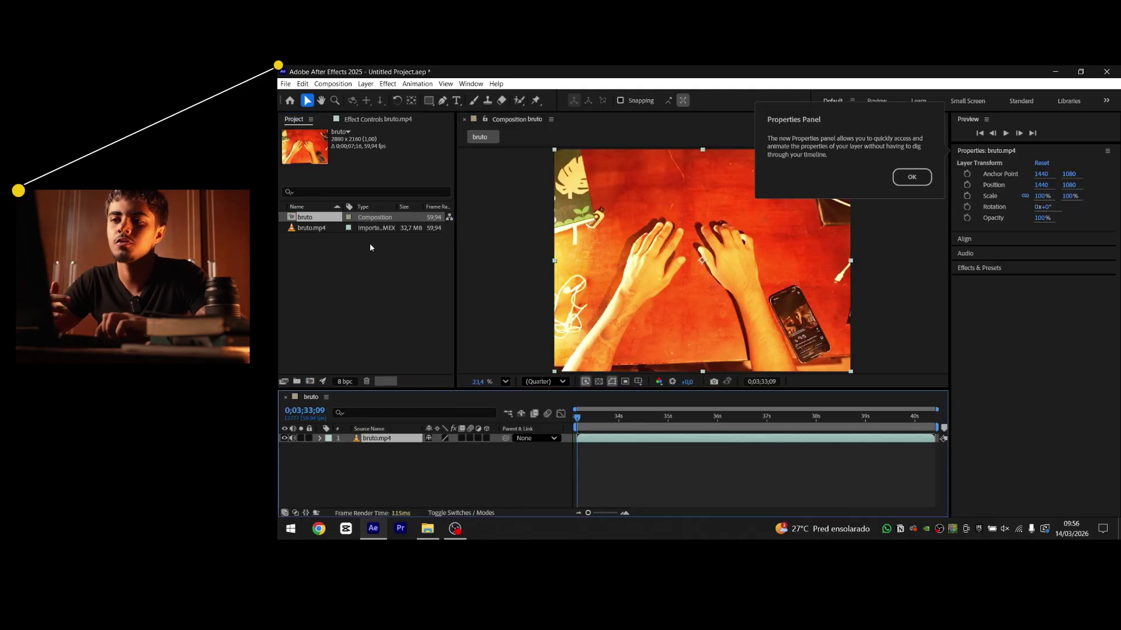
{"action": "left_click", "coordinate": [912, 177]}
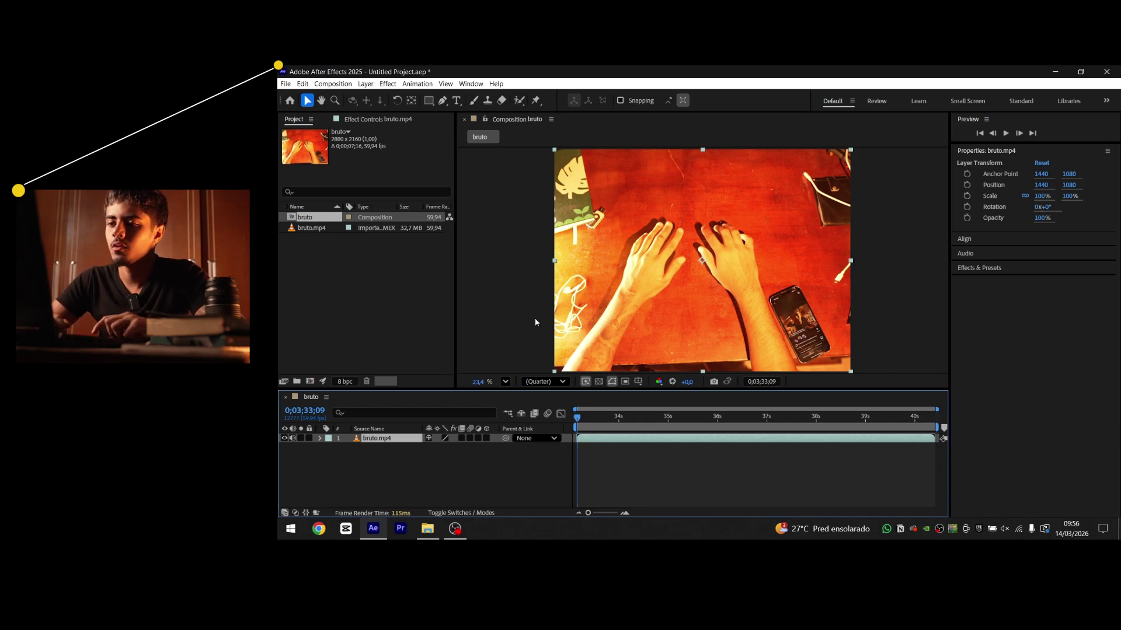
Duplicate the bruto.mp4 layer in the composition
{"action": "mouse_move", "coordinate": [603, 423]}
{"action": "left_mouse_down"}
{"action": "mouse_move", "coordinate": [912, 429]}
{"action": "mouse_move", "coordinate": [597, 428]}
{"action": "left_mouse_up"}
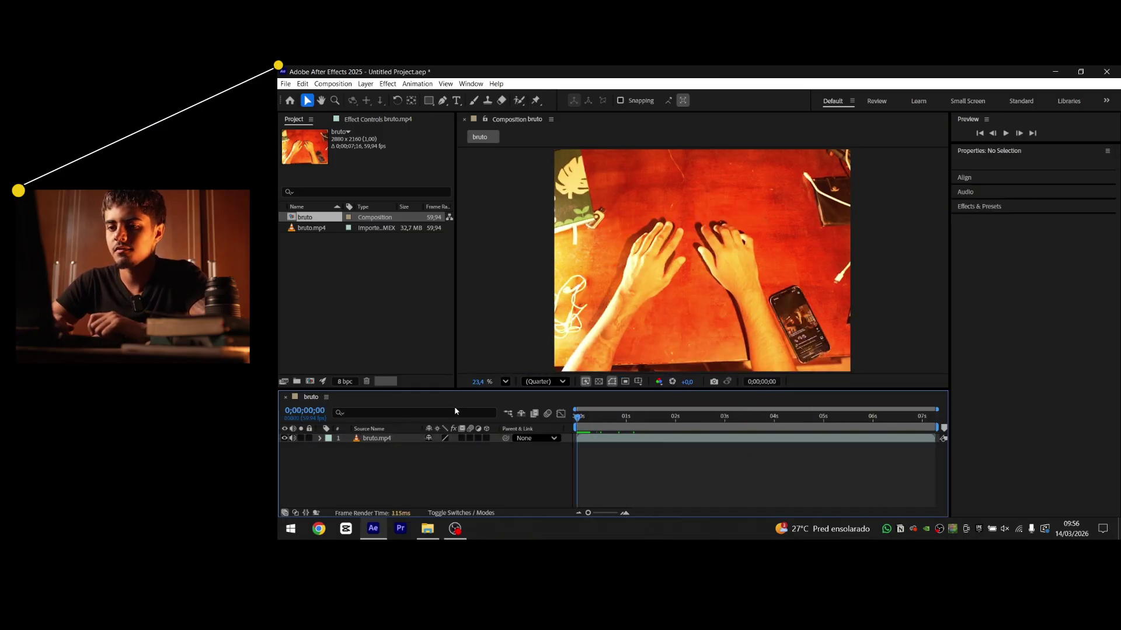
{"action": "left_click", "coordinate": [403, 442]}
{"action": "key", "text": "ctrl+d"}
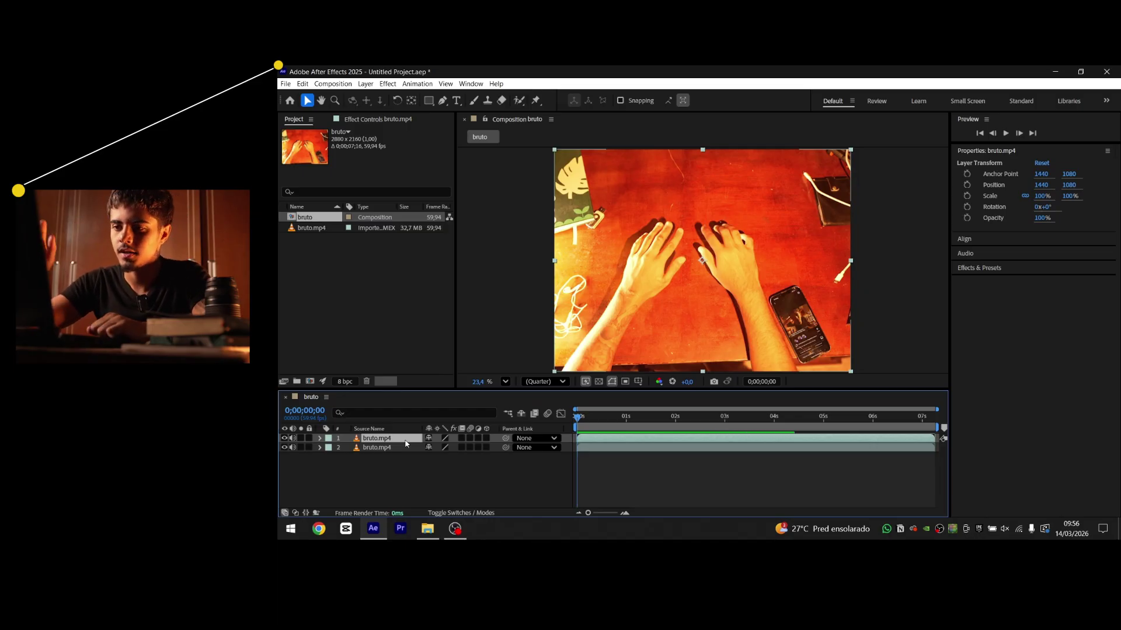
Set the preview resolution to Full and open the top bruto.mp4 layer in its own viewer with the Roto Brush tool
{"action": "left_click", "coordinate": [544, 381]}
{"action": "left_click", "coordinate": [540, 416]}
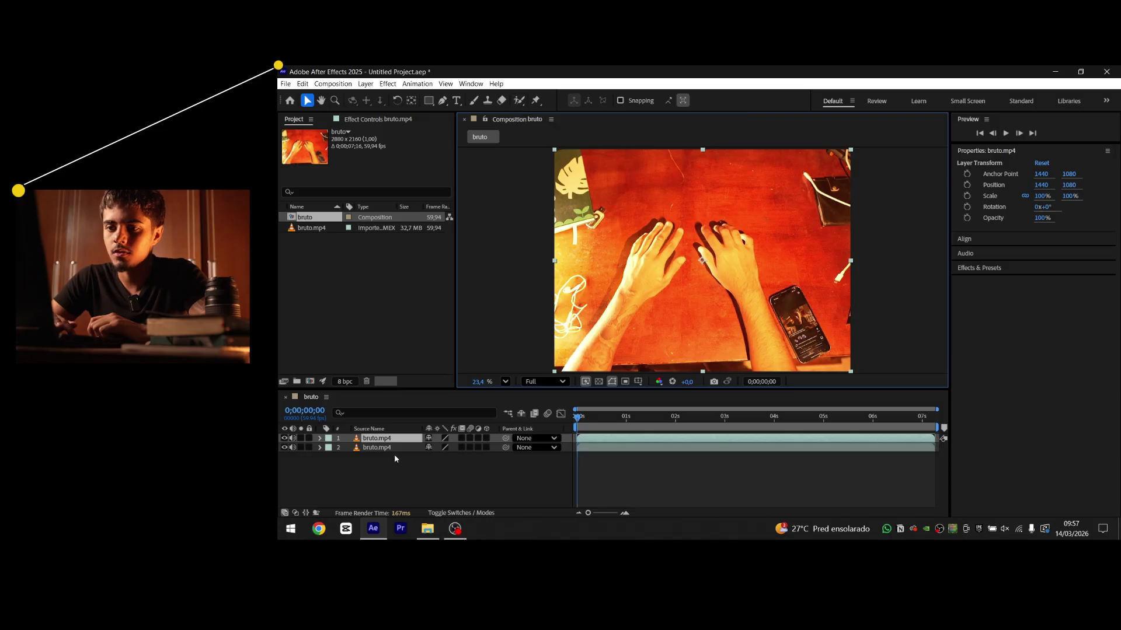
{"action": "left_click", "coordinate": [519, 101]}
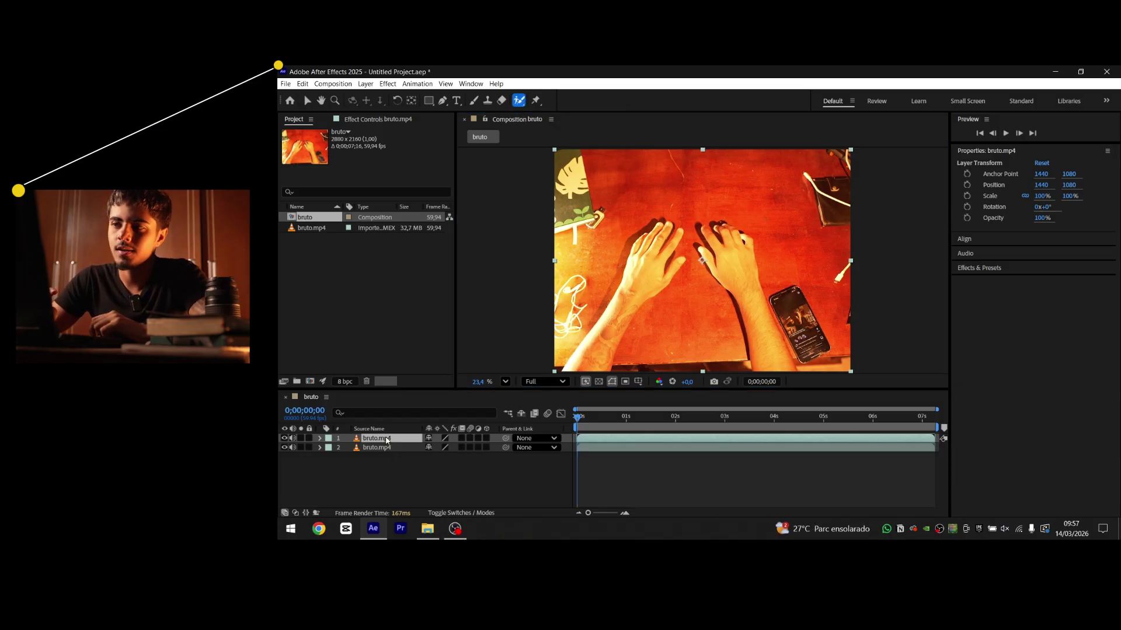
{"action": "double_click", "coordinate": [678, 239]}
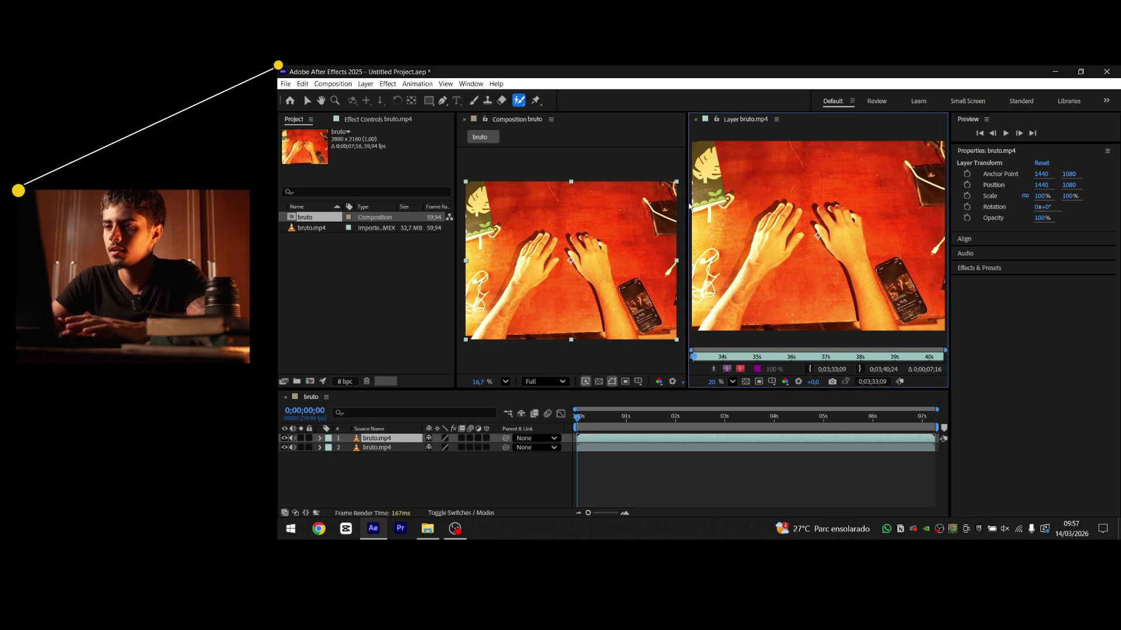
Paint Roto Brush strokes over both hands and forearms to select them as foreground
{"action": "scroll", "coordinate": [771, 274], "scroll_direction": "up", "scroll_amount": 2}
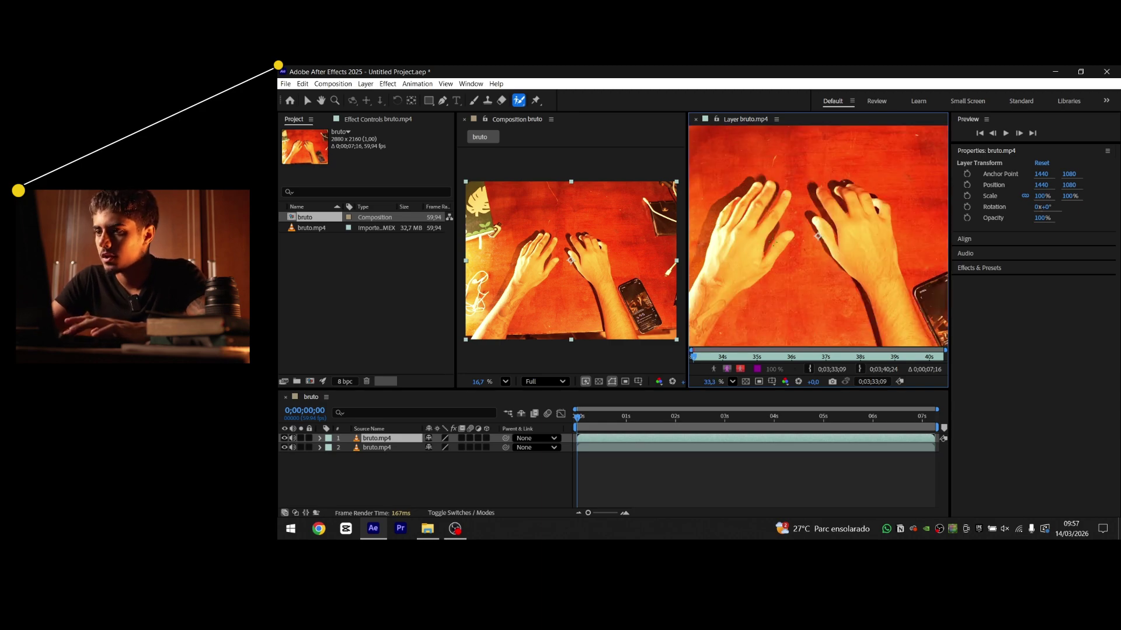
{"action": "key", "text": "space"}
{"action": "left_click_drag", "start_coordinate": [761, 278], "coordinate": [798, 224]}
{"action": "left_click_drag", "start_coordinate": [722, 295], "coordinate": [779, 178]}
{"action": "scroll", "coordinate": [826, 210], "scroll_direction": "up", "scroll_amount": 3}
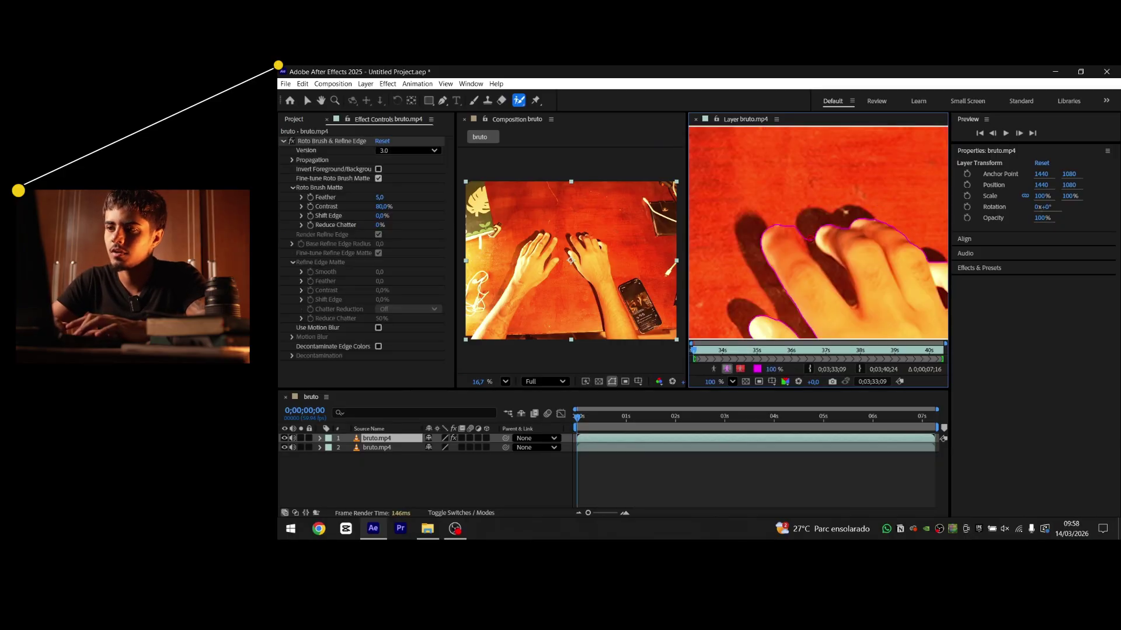
Refine the Roto Brush selection around the fingers and edge of the hand nearest the phone
{"action": "left_click_drag", "start_coordinate": [810, 239], "coordinate": [847, 290]}
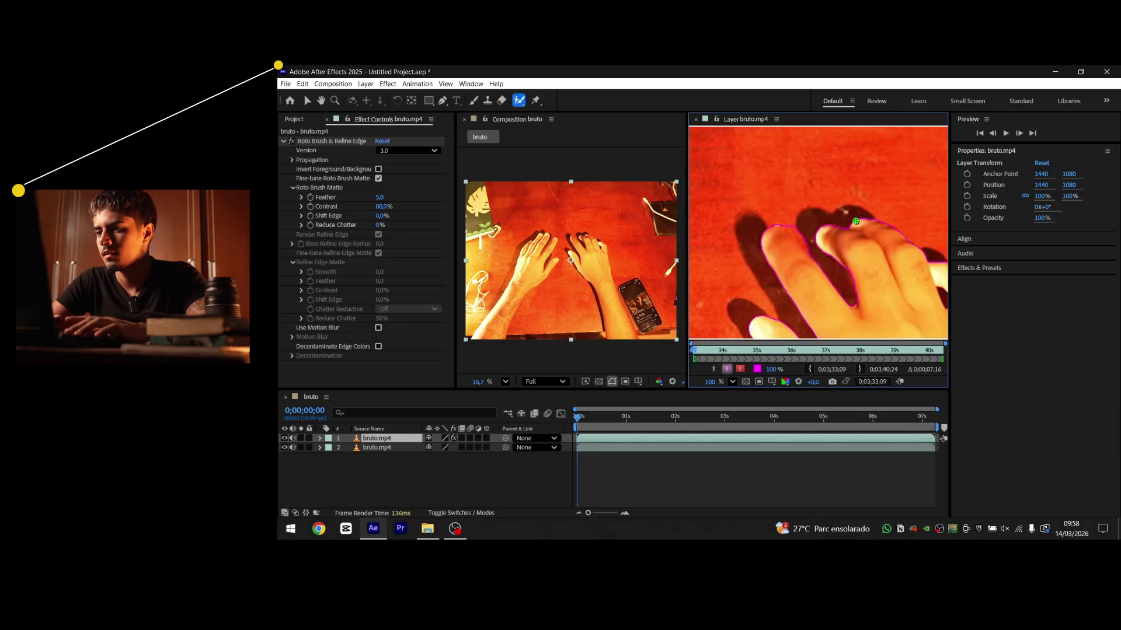
{"action": "key", "text": "space"}
{"action": "left_click_drag", "start_coordinate": [820, 234], "coordinate": [751, 198]}
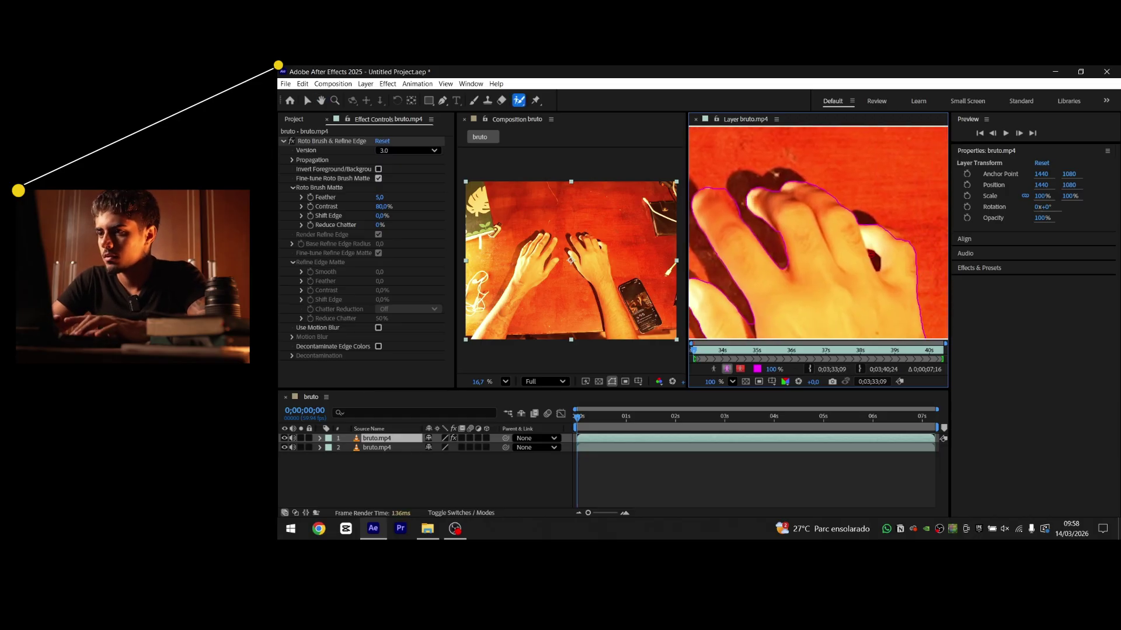
{"action": "left_click_drag", "start_coordinate": [870, 254], "coordinate": [875, 261]}
{"action": "scroll", "coordinate": [747, 255], "scroll_direction": "down", "scroll_amount": 2}
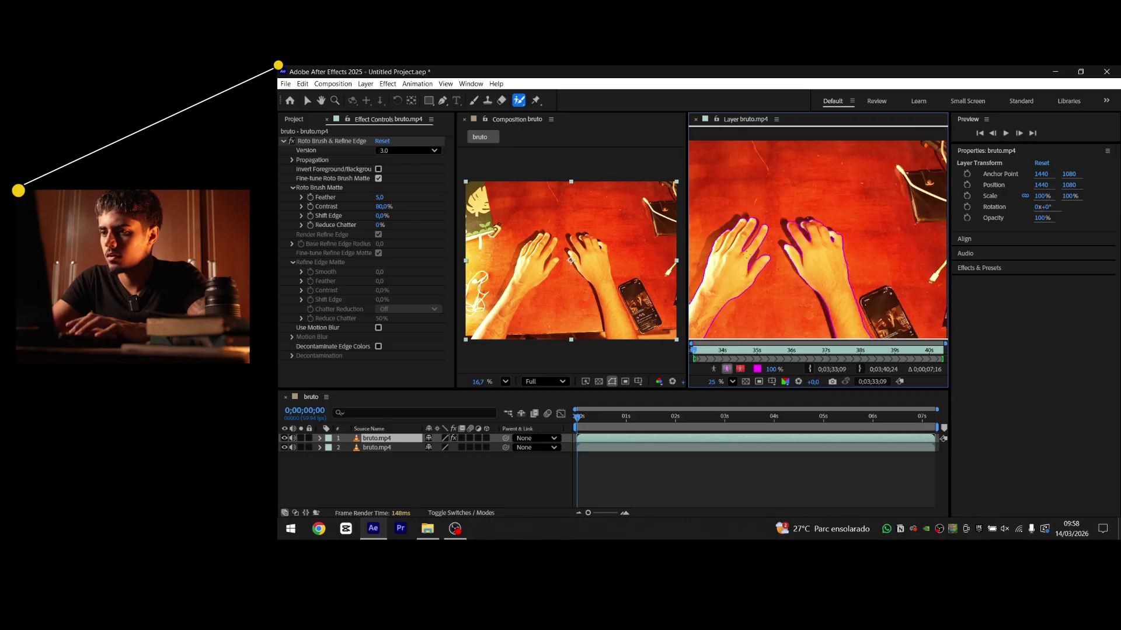
Check the Roto Brush outline around both arms and freeze the matte on the top bruto.mp4 layer
{"action": "key", "text": "space"}
{"action": "left_click_drag", "start_coordinate": [813, 270], "coordinate": [884, 217]}
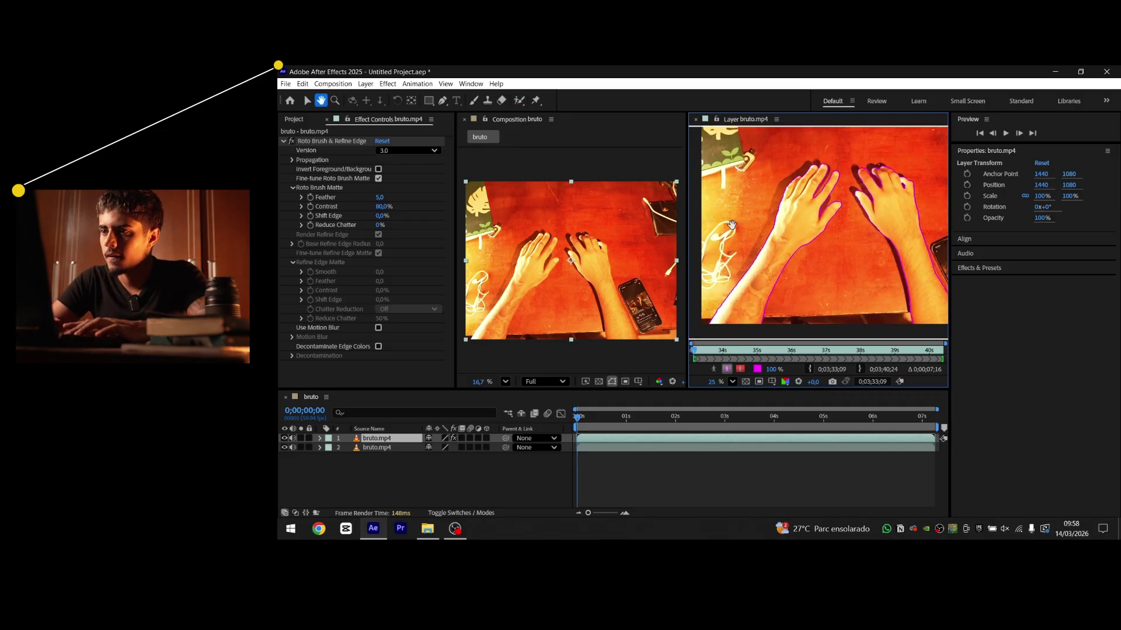
{"action": "left_click_drag", "start_coordinate": [686, 230], "coordinate": [461, 230]}
{"action": "left_click", "coordinate": [924, 370]}
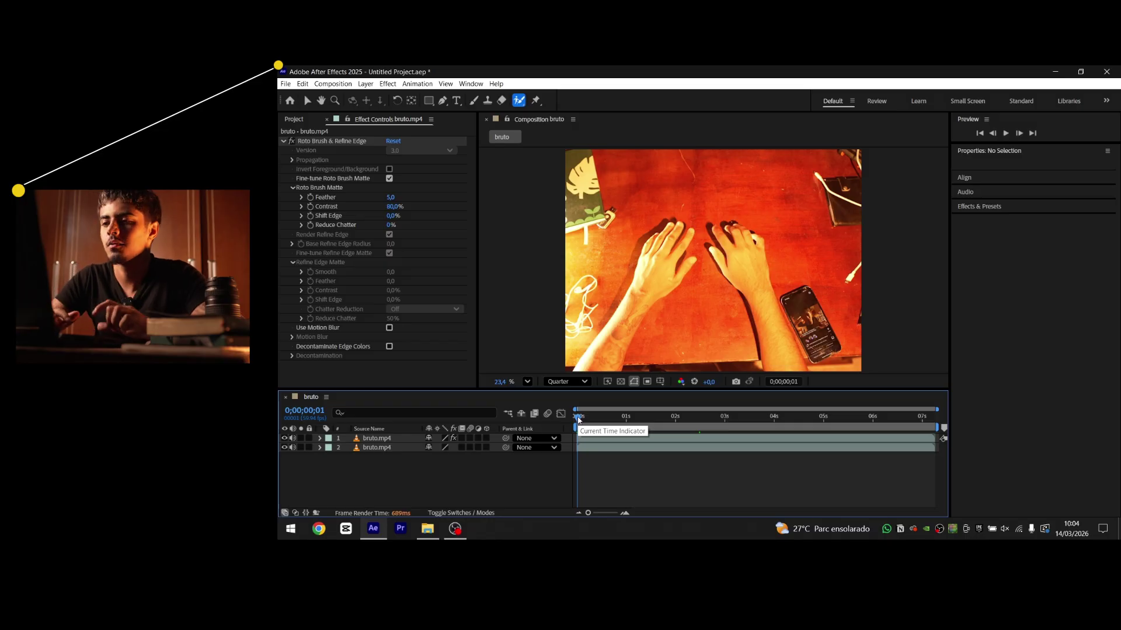
Go to 0;00;01;13 and bring the keyboard image computer-1293306_1280.png from File Explorer in between the two bruto.mp4 layers
{"action": "left_click_drag", "start_coordinate": [579, 418], "coordinate": [640, 419]}
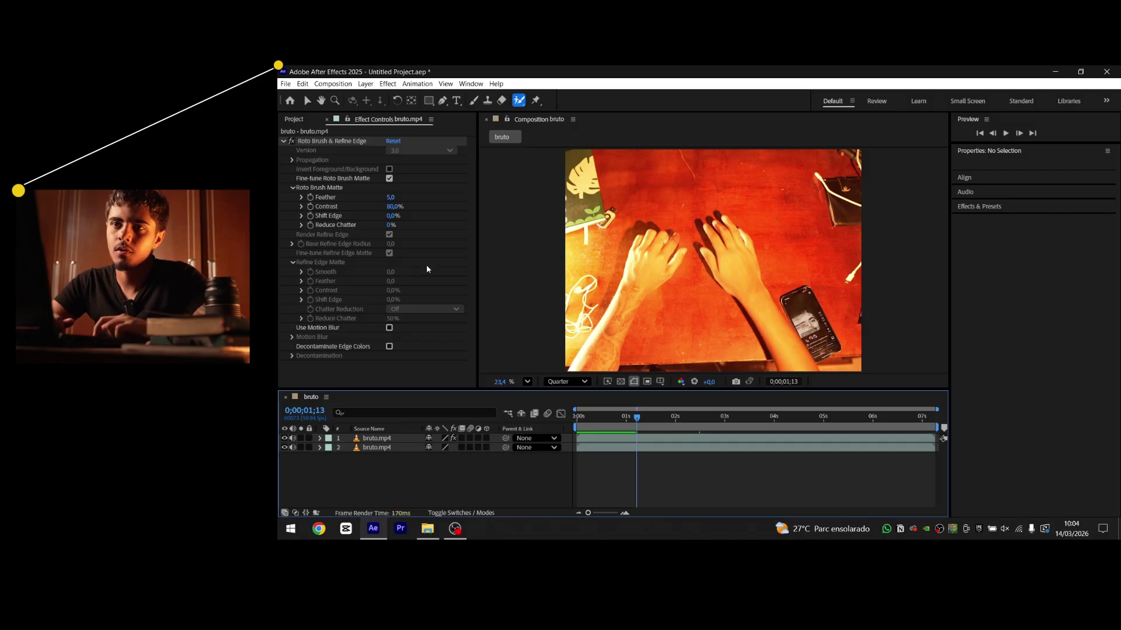
{"action": "left_click", "coordinate": [295, 119]}
{"action": "left_click", "coordinate": [427, 529]}
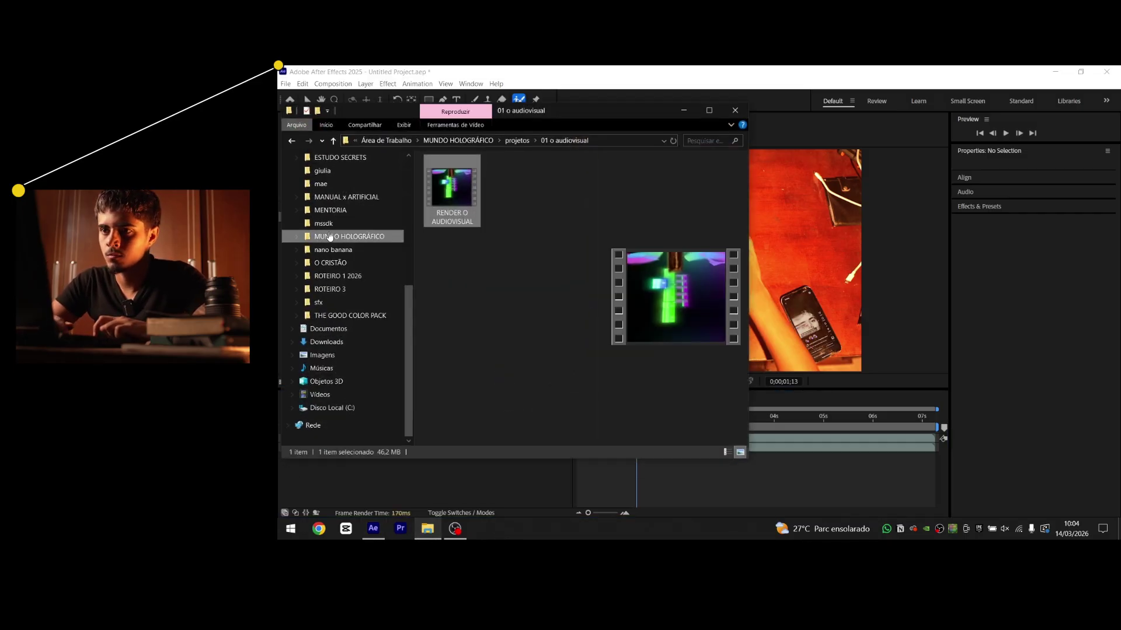
{"action": "left_click_drag", "start_coordinate": [566, 115], "coordinate": [1000, 115]}
{"action": "scroll", "coordinate": [775, 248], "scroll_direction": "up", "scroll_amount": 5}
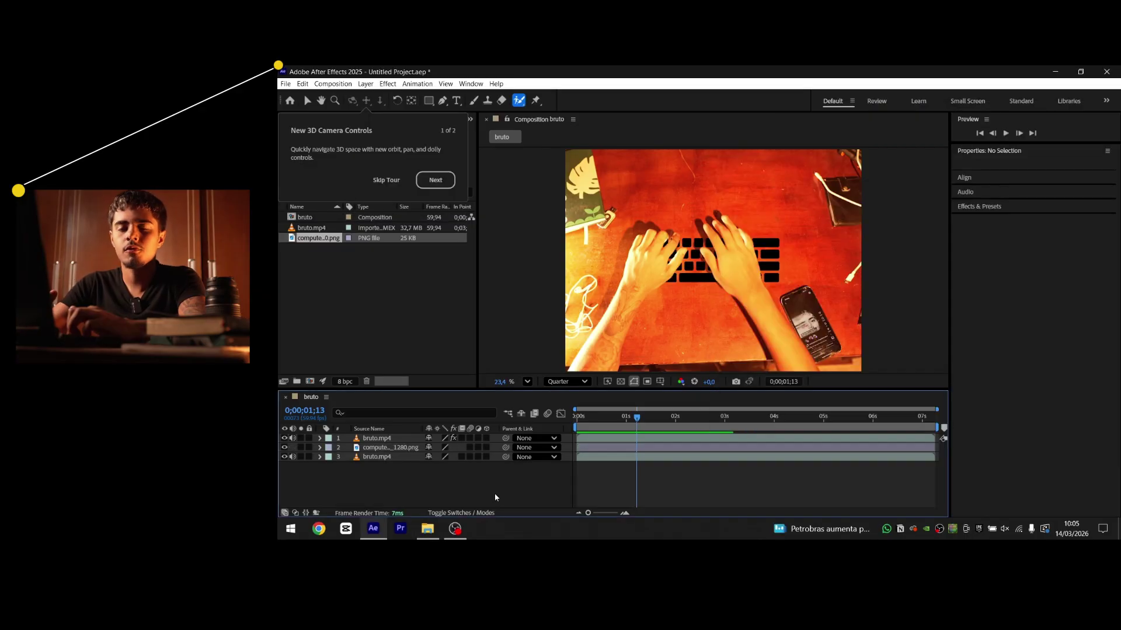
Apply the Tritone effect to the computer-1293306_1280.png layer and dismiss the 3D camera tip
{"action": "left_click", "coordinate": [395, 447]}
{"action": "key", "text": "ctrl+space"}
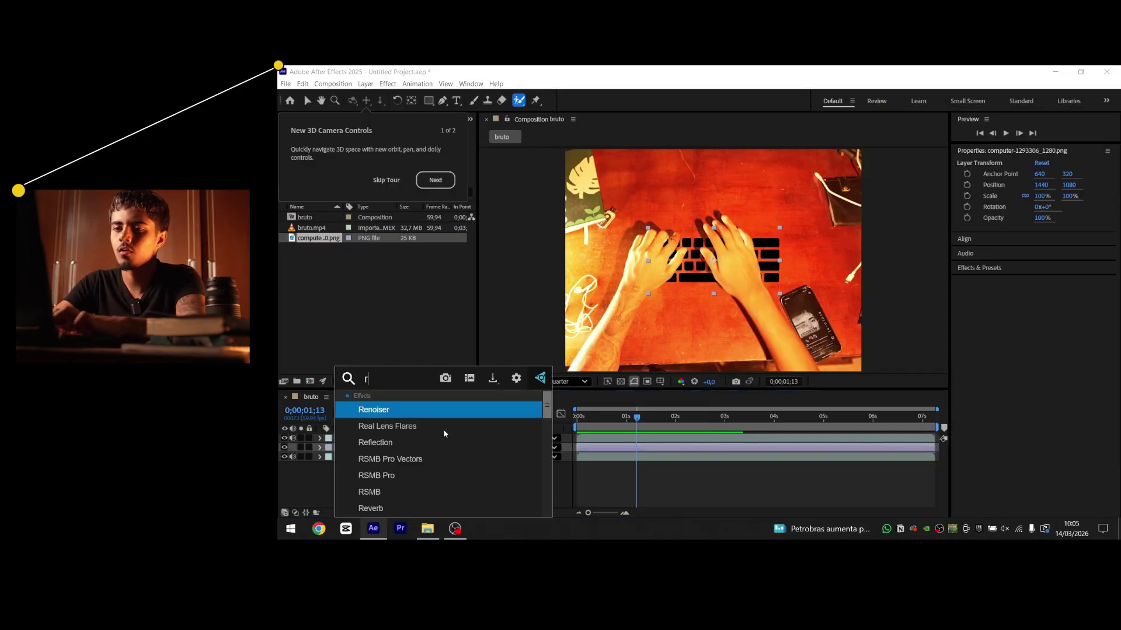
{"action": "type", "text": "trit"}
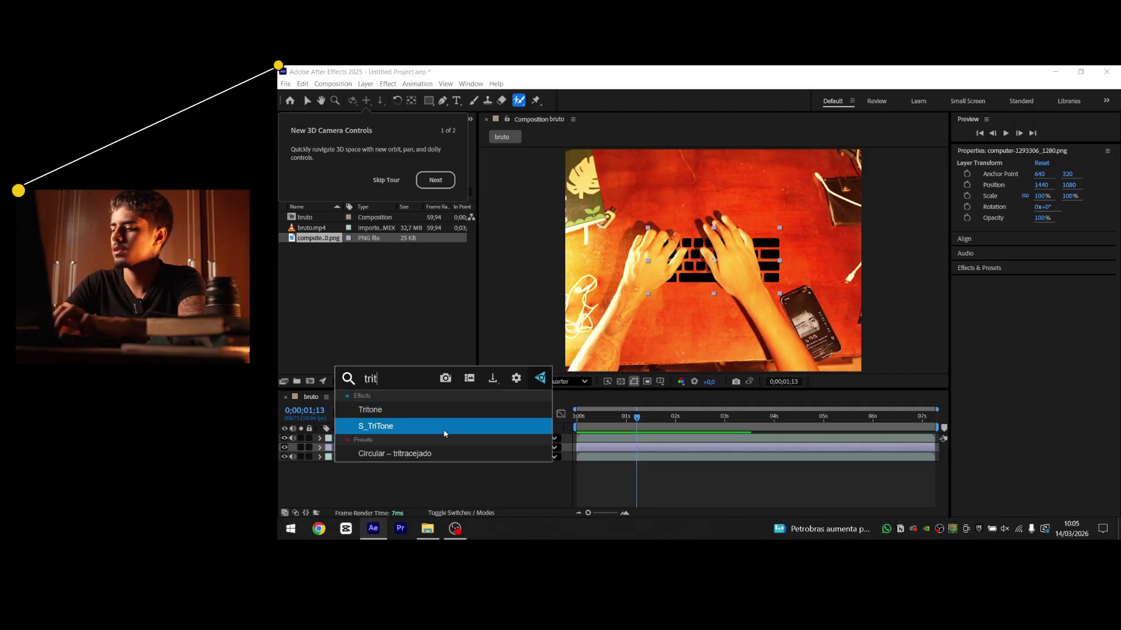
{"action": "left_click", "coordinate": [442, 411]}
{"action": "key", "text": "v"}
{"action": "left_click", "coordinate": [451, 176]}
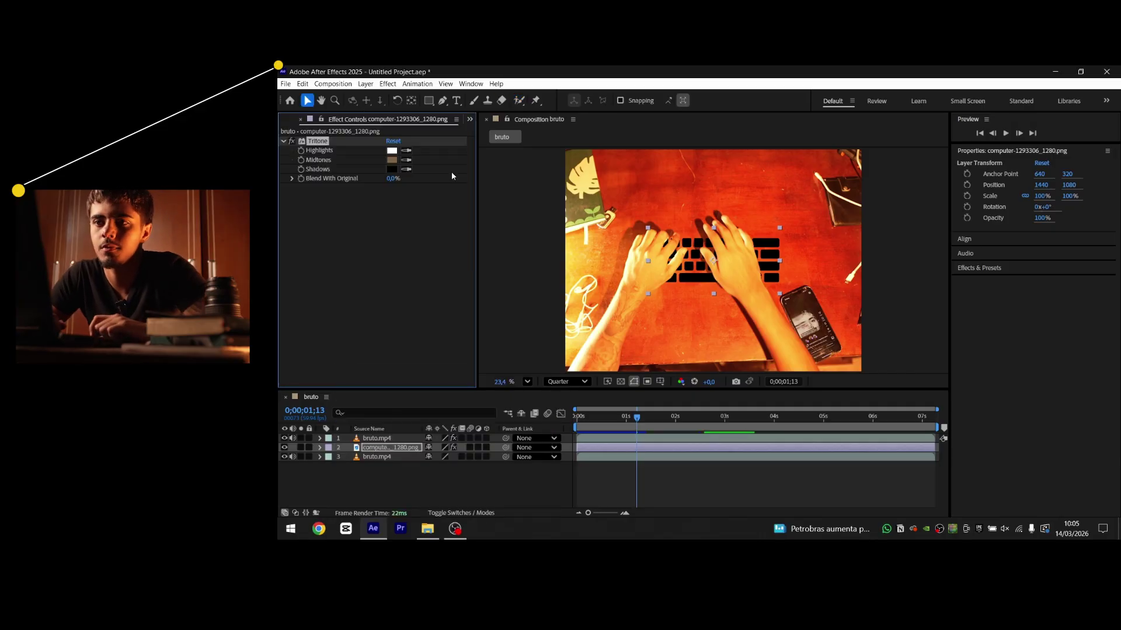
Set the Tritone effect's Shadows color to a bright green with a hue of 99°
{"action": "left_click", "coordinate": [392, 169]}
{"action": "left_click", "coordinate": [731, 331]}
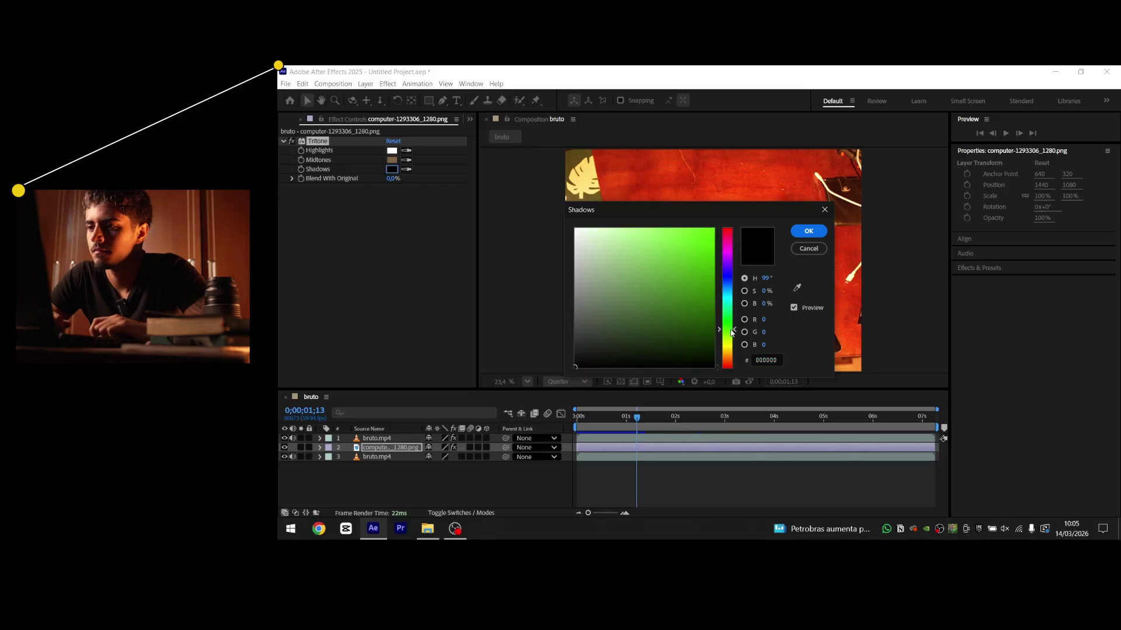
{"action": "left_click_drag", "start_coordinate": [689, 318], "coordinate": [727, 203]}
{"action": "left_click", "coordinate": [809, 232]}
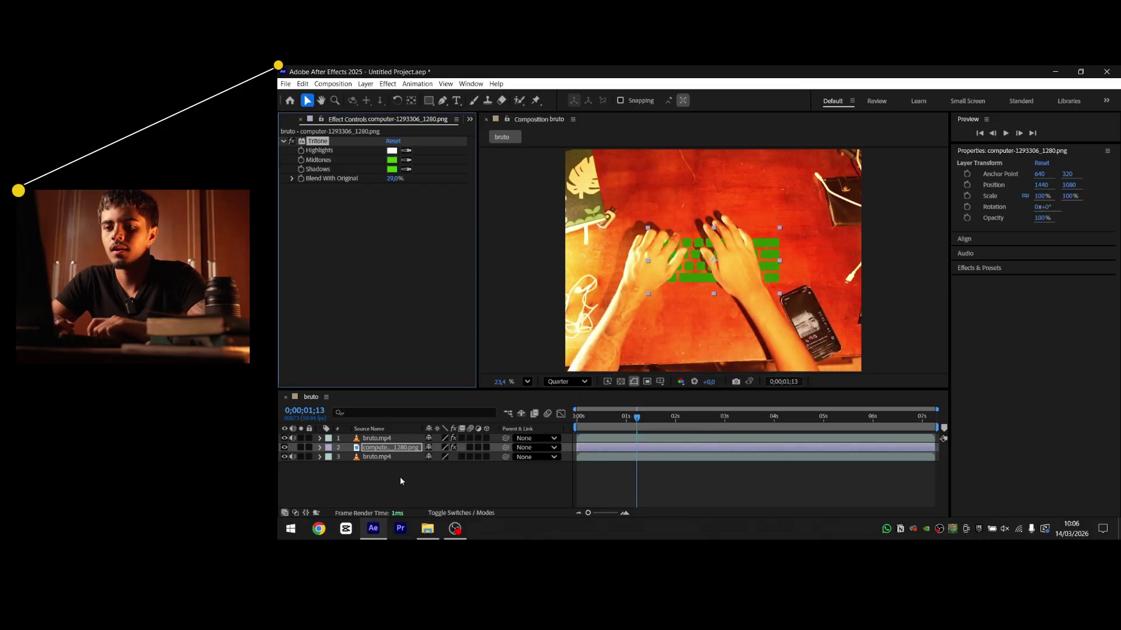
Pre-compose the keyboard image layer, moving all its attributes into the new composition
{"action": "left_click", "coordinate": [401, 477]}
{"action": "left_click", "coordinate": [398, 449]}
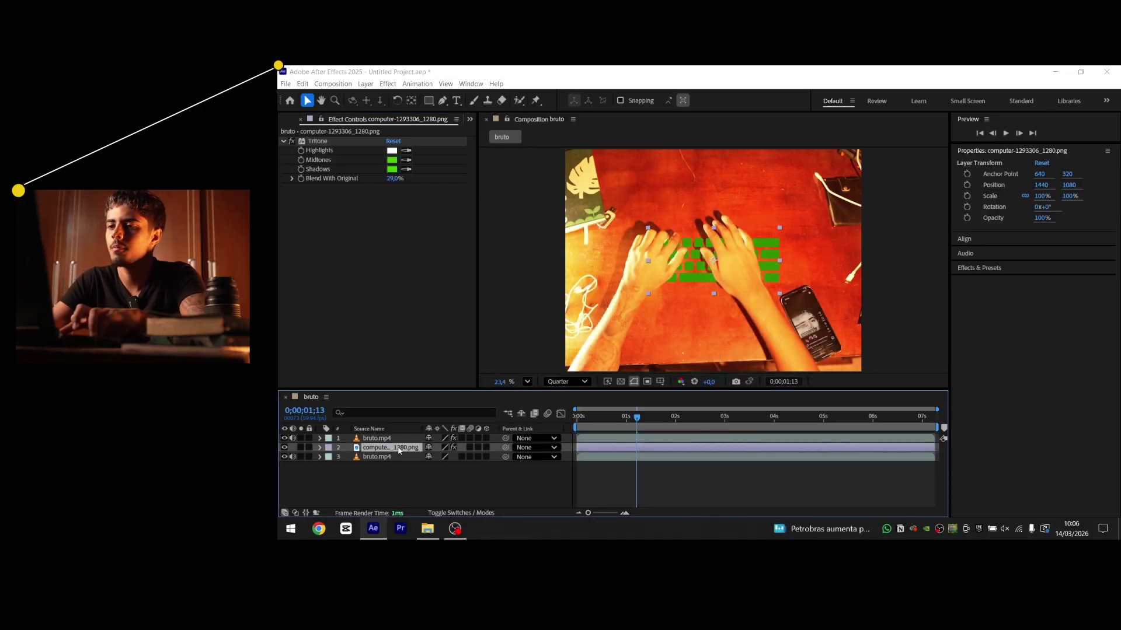
{"action": "key", "text": "ctrl+shift+c"}
{"action": "left_click", "coordinate": [677, 300]}
{"action": "key", "text": "Return"}
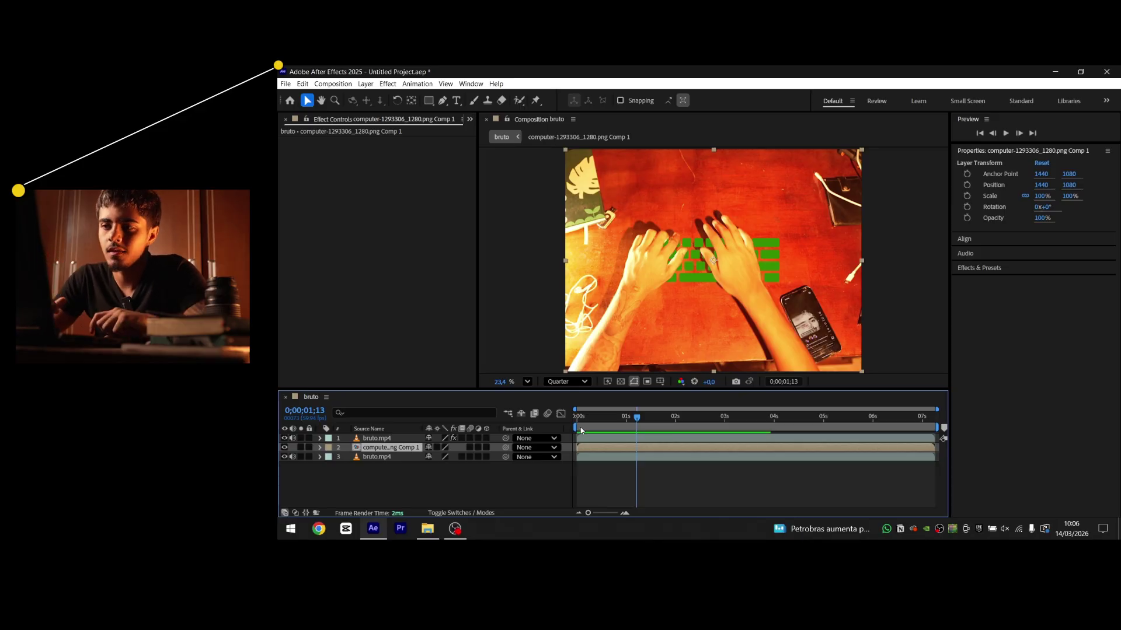
Make the pre-composed keyboard layer a 3D layer and set its blending mode to Add
{"action": "left_click", "coordinate": [486, 448]}
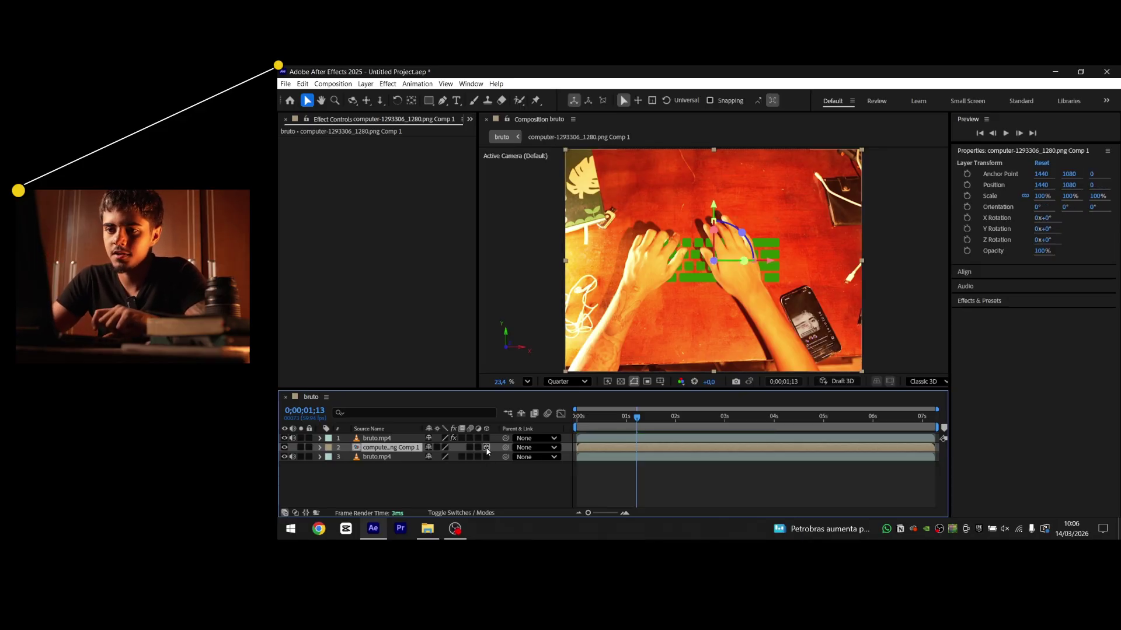
{"action": "left_click", "coordinate": [450, 513]}
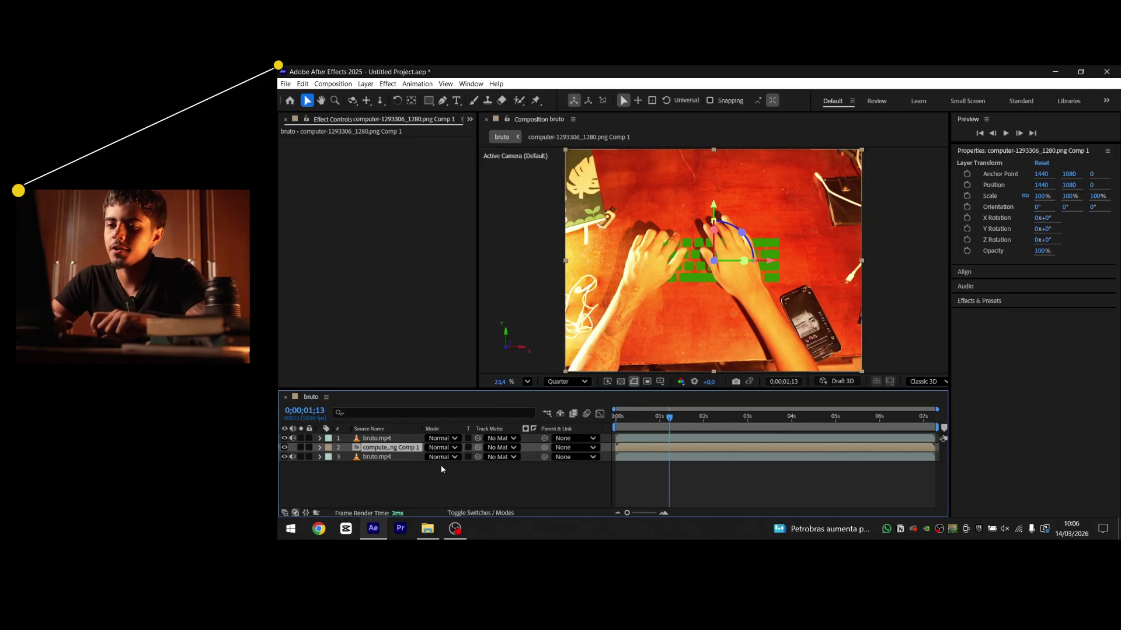
{"action": "left_click", "coordinate": [439, 447]}
{"action": "left_click", "coordinate": [488, 228]}
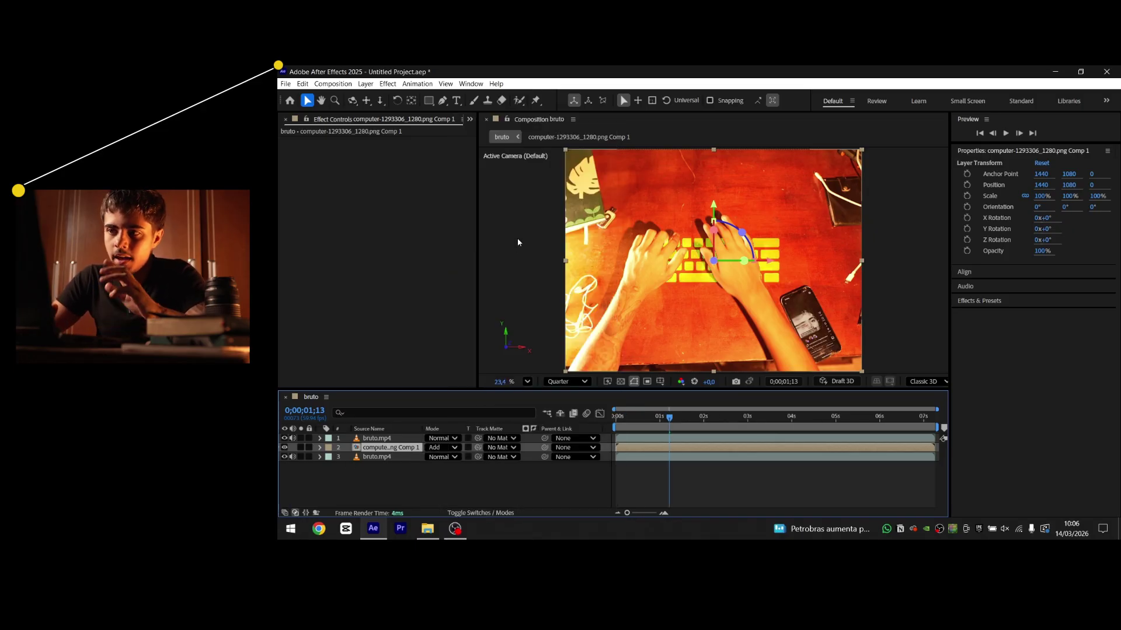
Try the Lighten blending mode on the pre-composed keyboard layer and return it to Add
{"action": "left_click", "coordinate": [436, 448]}
{"action": "left_click", "coordinate": [474, 237]}
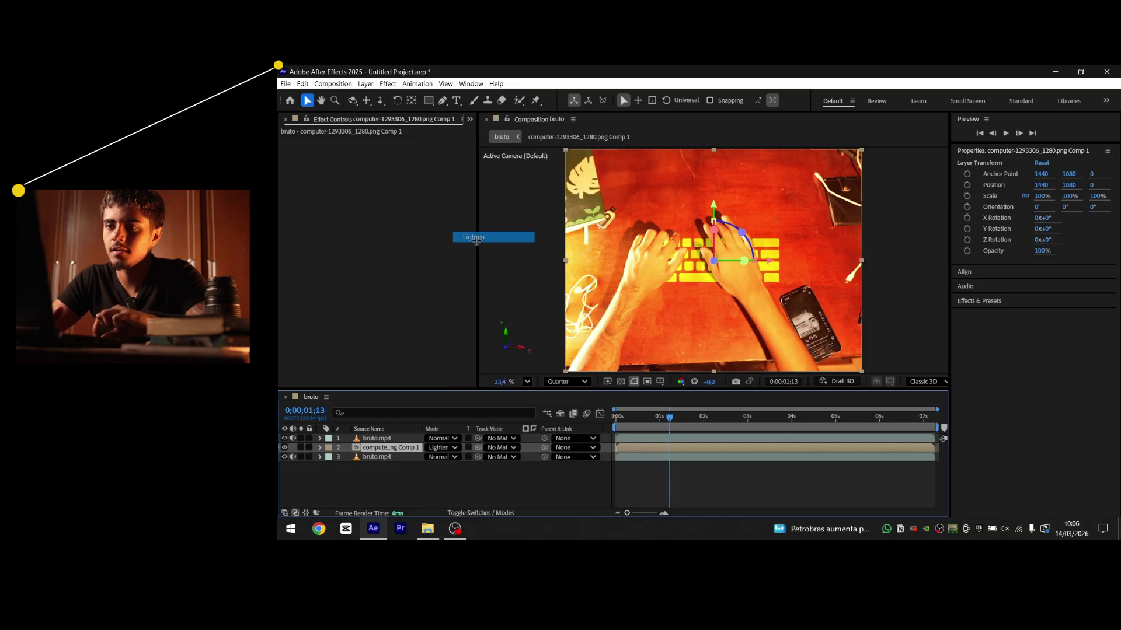
{"action": "left_click", "coordinate": [449, 482]}
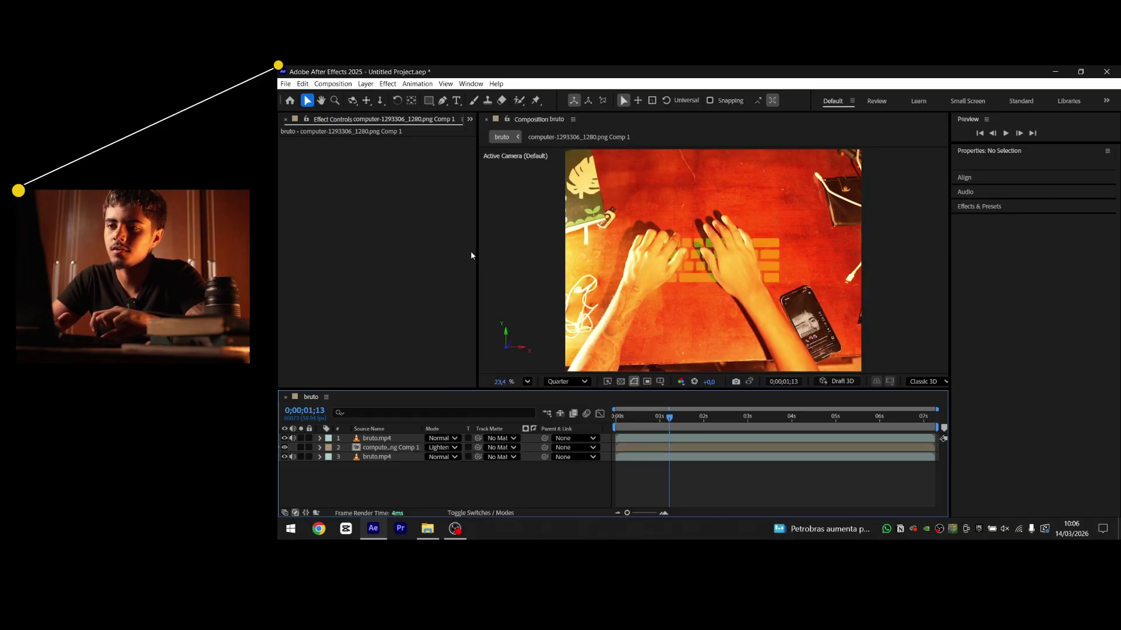
{"action": "left_click", "coordinate": [438, 447]}
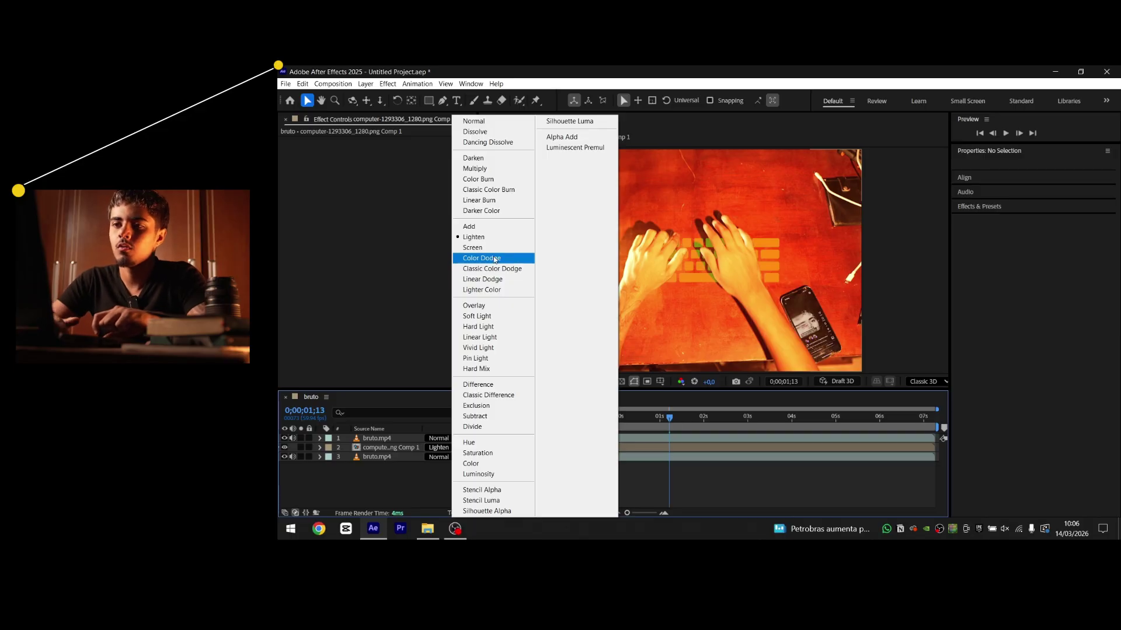
{"action": "left_click", "coordinate": [476, 227]}
Apply Optical Glow to the pre-composed keyboard layer with Extend (Unmult) alpha, an amount of 10 and a size of 90
{"action": "key", "text": "ctrl+space"}
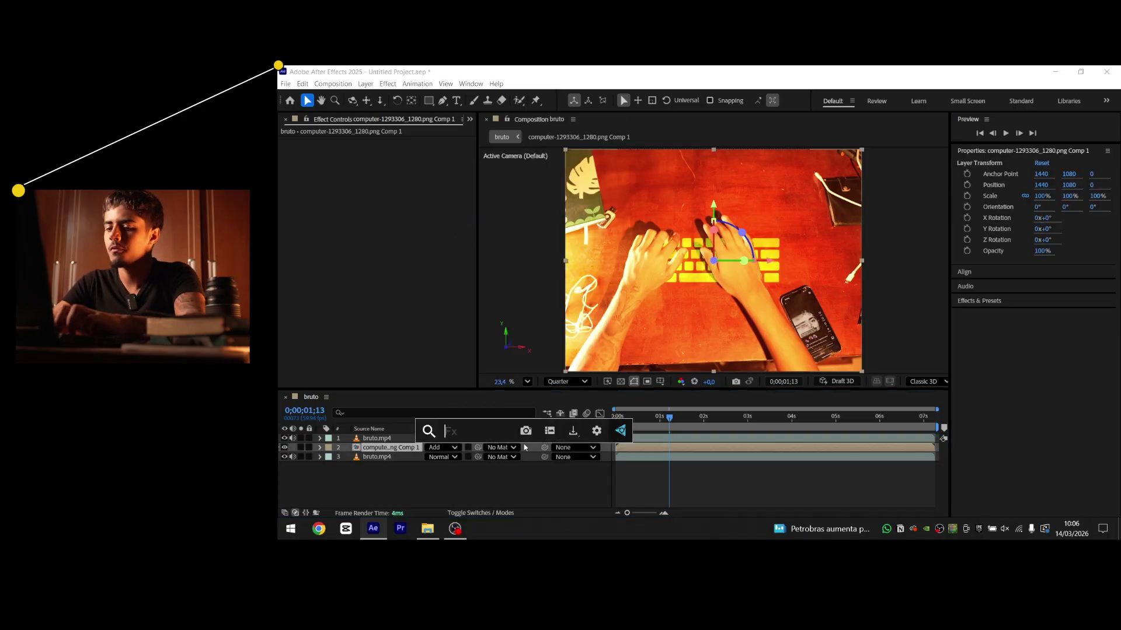
{"action": "type", "text": "opt"}
{"action": "key", "text": "Return"}
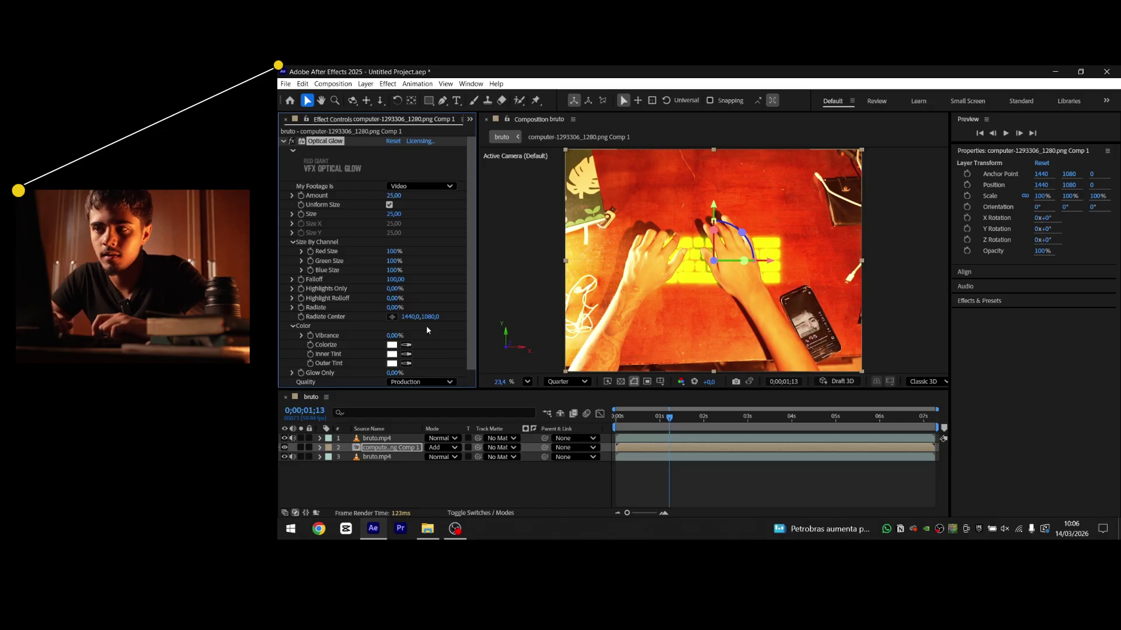
{"action": "scroll", "coordinate": [426, 326], "scroll_direction": "down", "scroll_amount": 1}
{"action": "left_click", "coordinate": [422, 382]}
{"action": "left_click", "coordinate": [429, 415]}
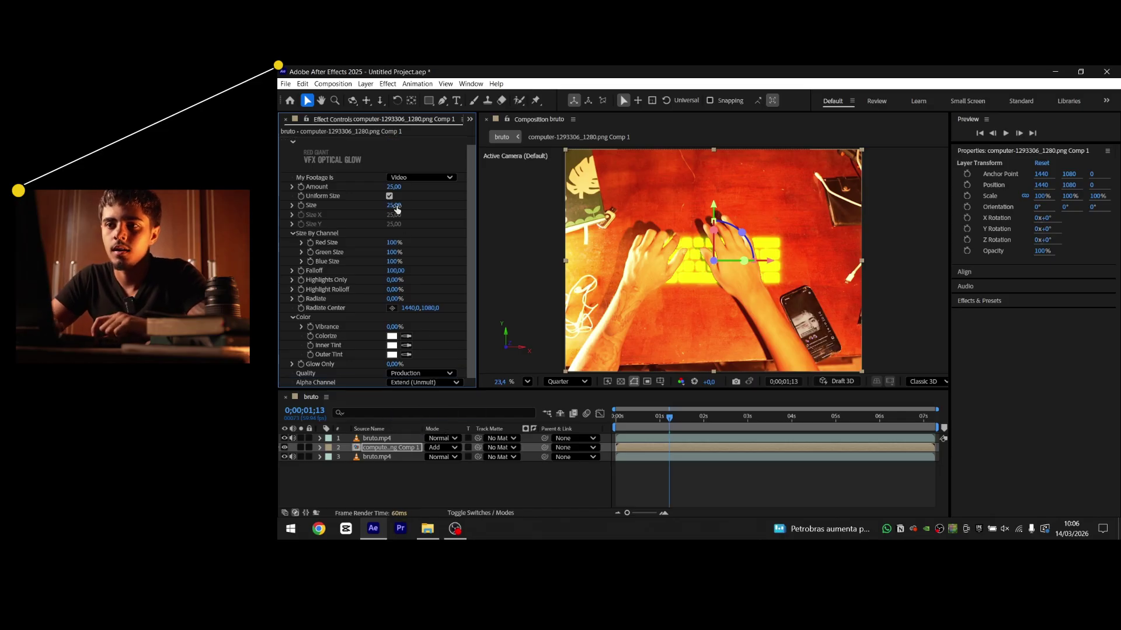
{"action": "left_click_drag", "start_coordinate": [394, 207], "coordinate": [383, 185]}
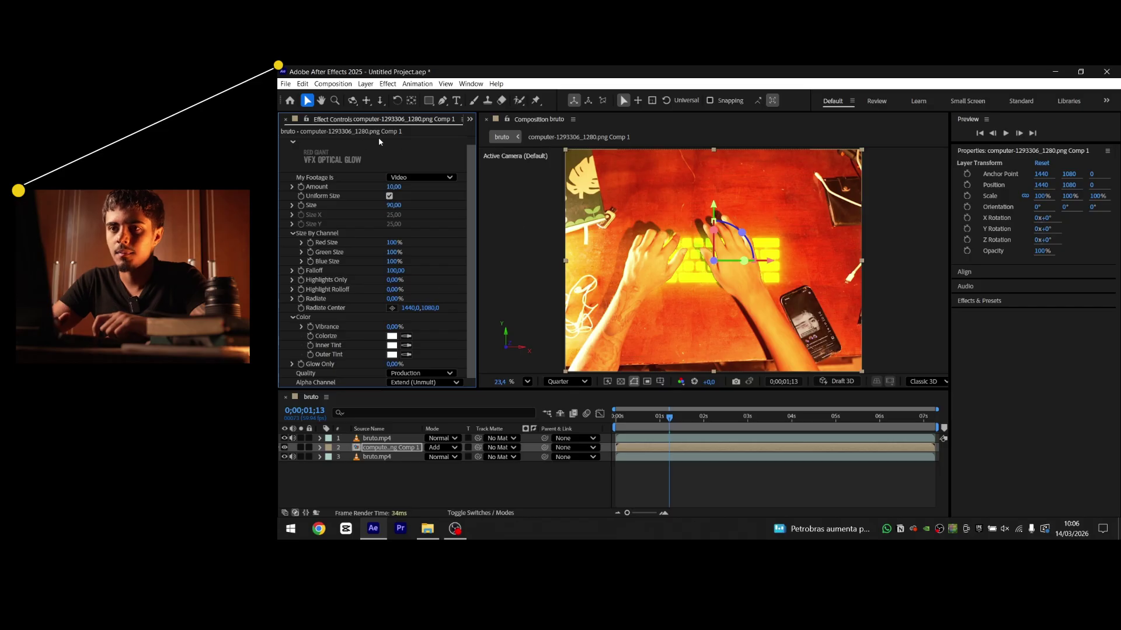
{"action": "scroll", "coordinate": [339, 261], "scroll_direction": "up", "scroll_amount": 1}
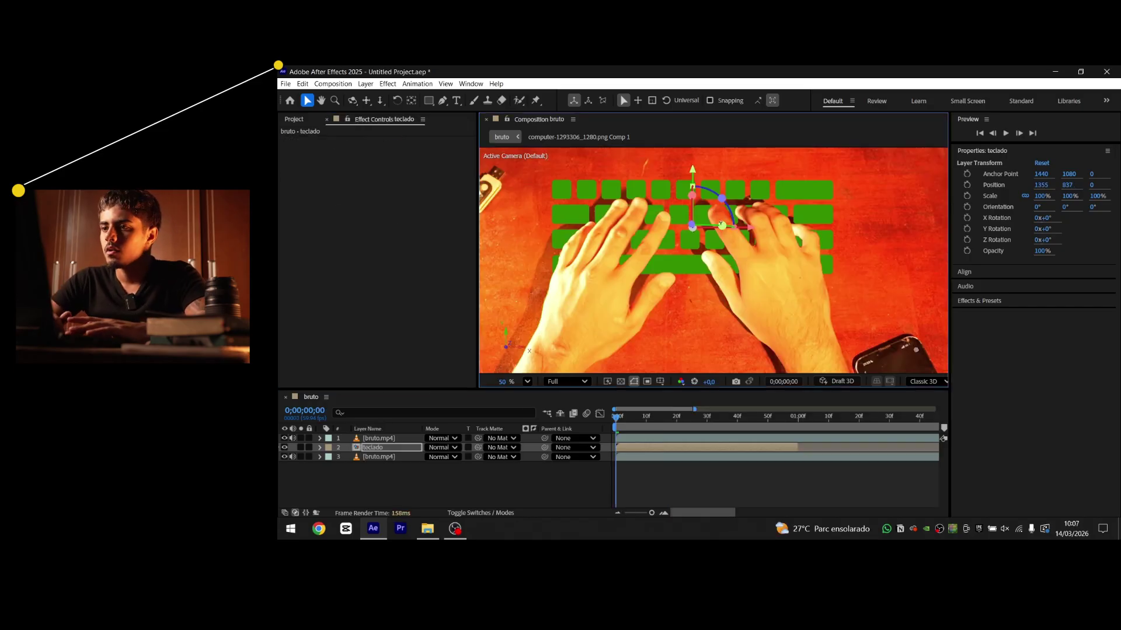
Set the Roto Brush matte feather on the top bruto.mp4 layer to 7.7
{"action": "key", "text": "v"}
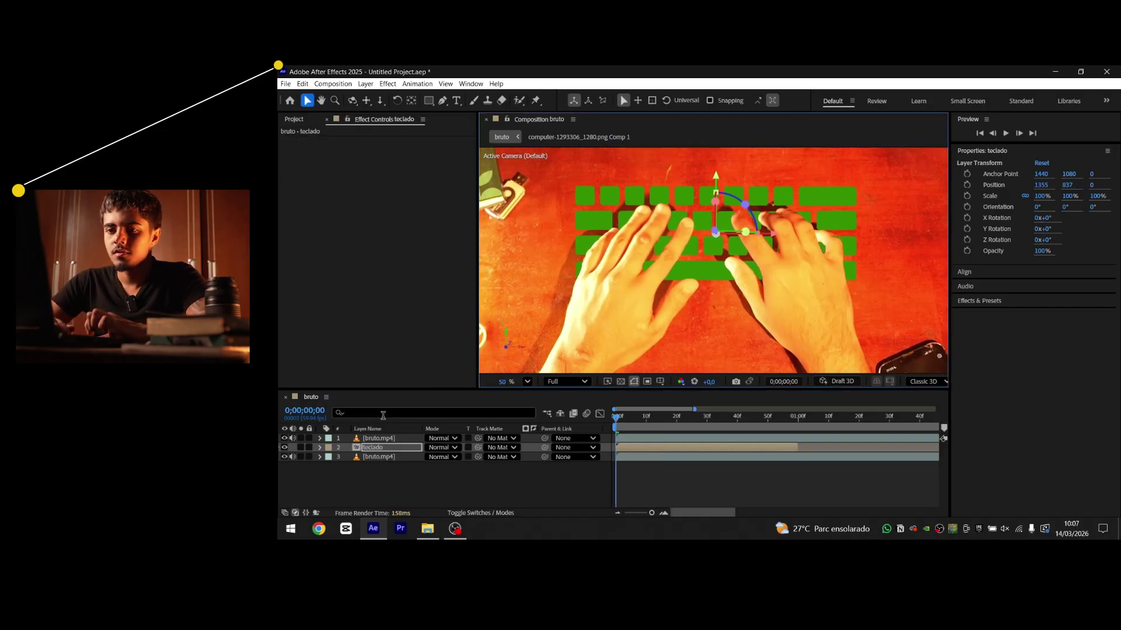
{"action": "left_click", "coordinate": [383, 439]}
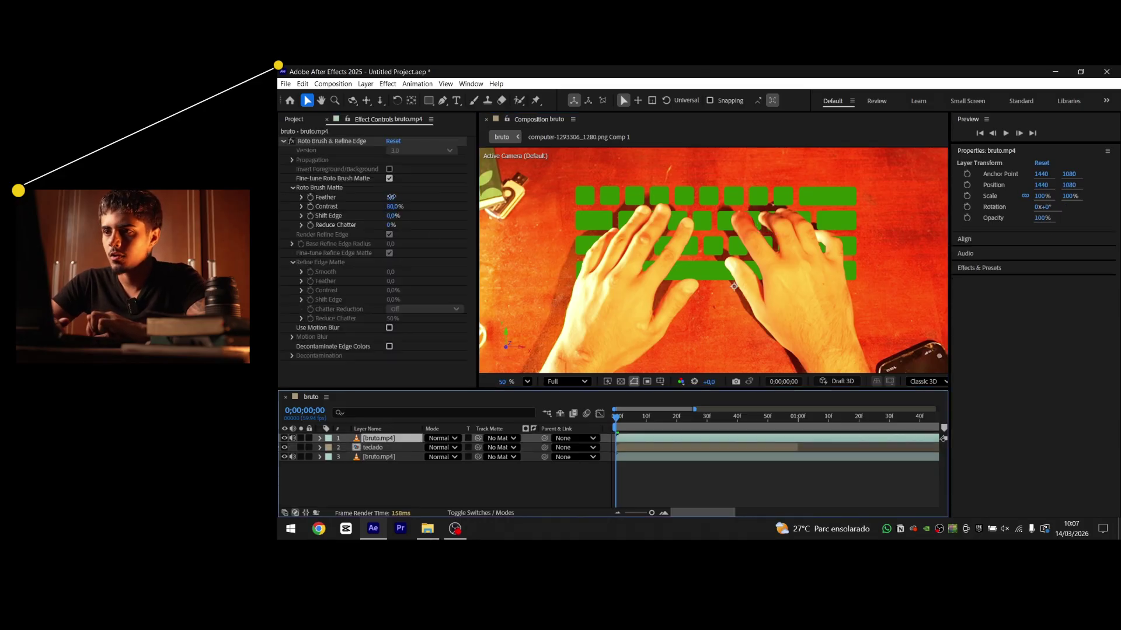
{"action": "left_click_drag", "start_coordinate": [391, 198], "coordinate": [404, 198]}
Apply the S_EdgeBlur effect to the top bruto.mp4 layer, try a duplicate of the effect and delete that duplicate
{"action": "key", "text": "ctrl+space"}
{"action": "type", "text": "d"}
{"action": "key", "text": "BackSpace"}
{"action": "type", "text": "ed"}
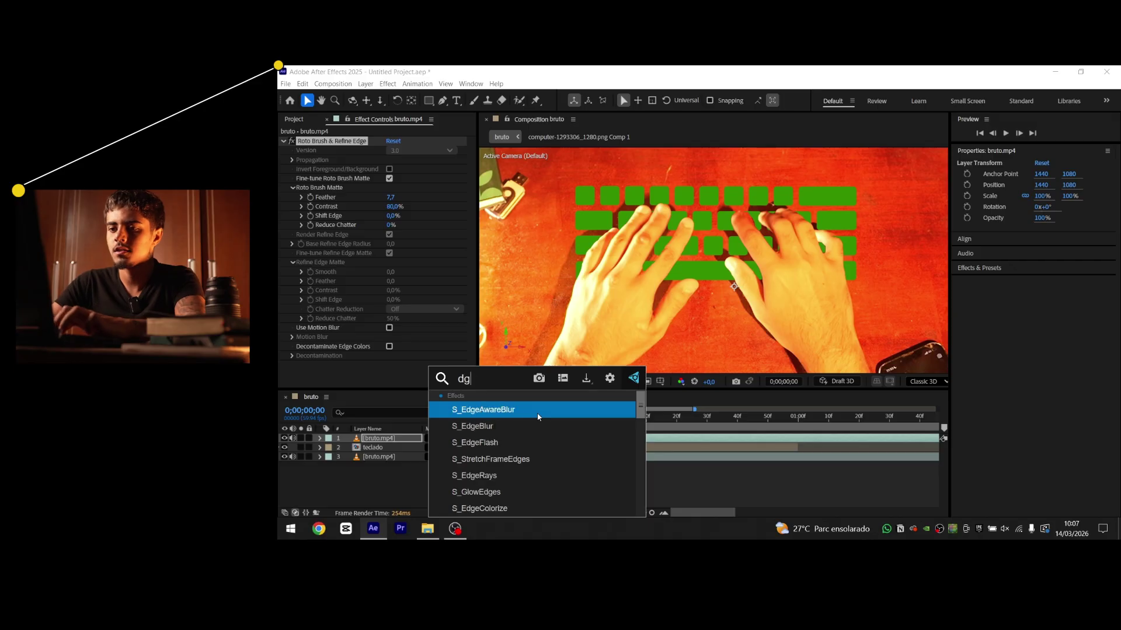
{"action": "type", "text": "g"}
{"action": "key", "text": "Escape"}
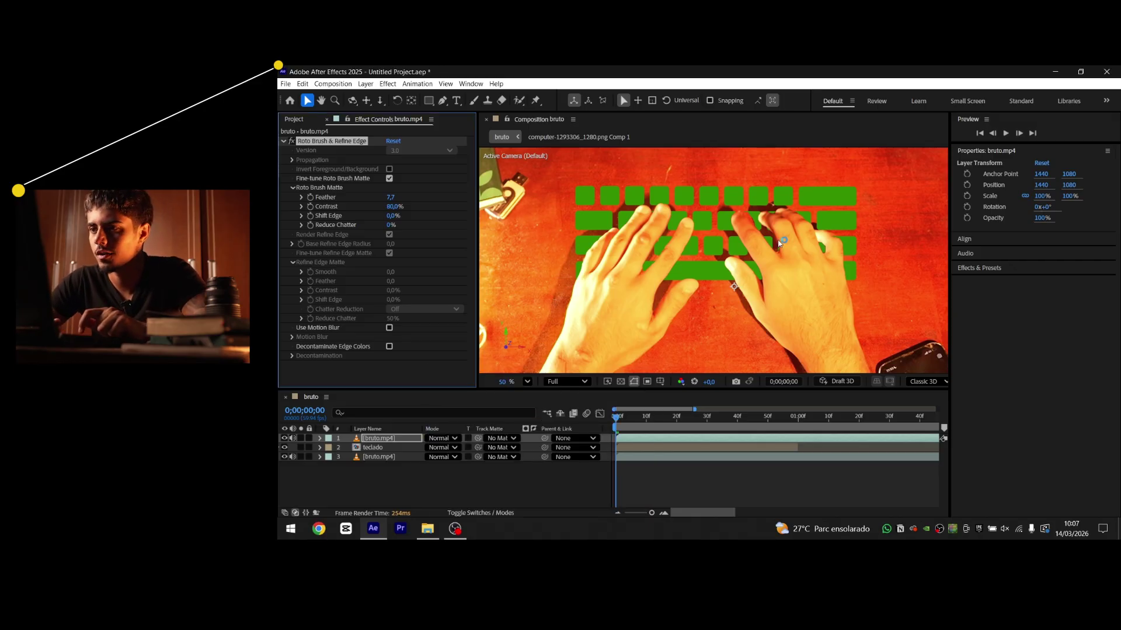
{"action": "key", "text": "ctrl+d"}
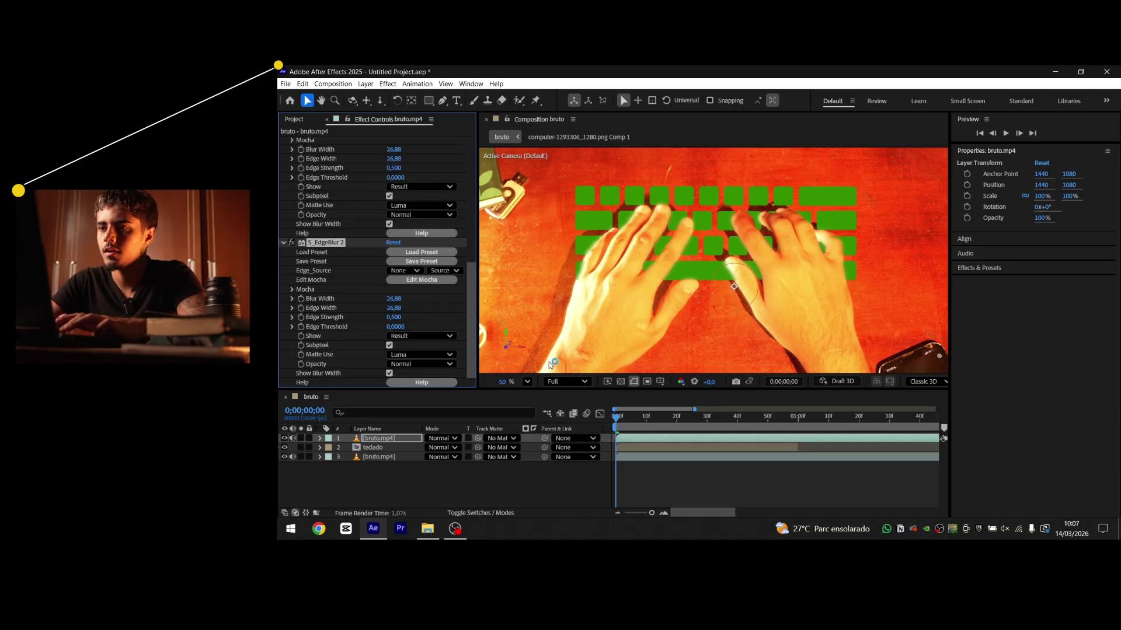
{"action": "key", "text": "Delete"}
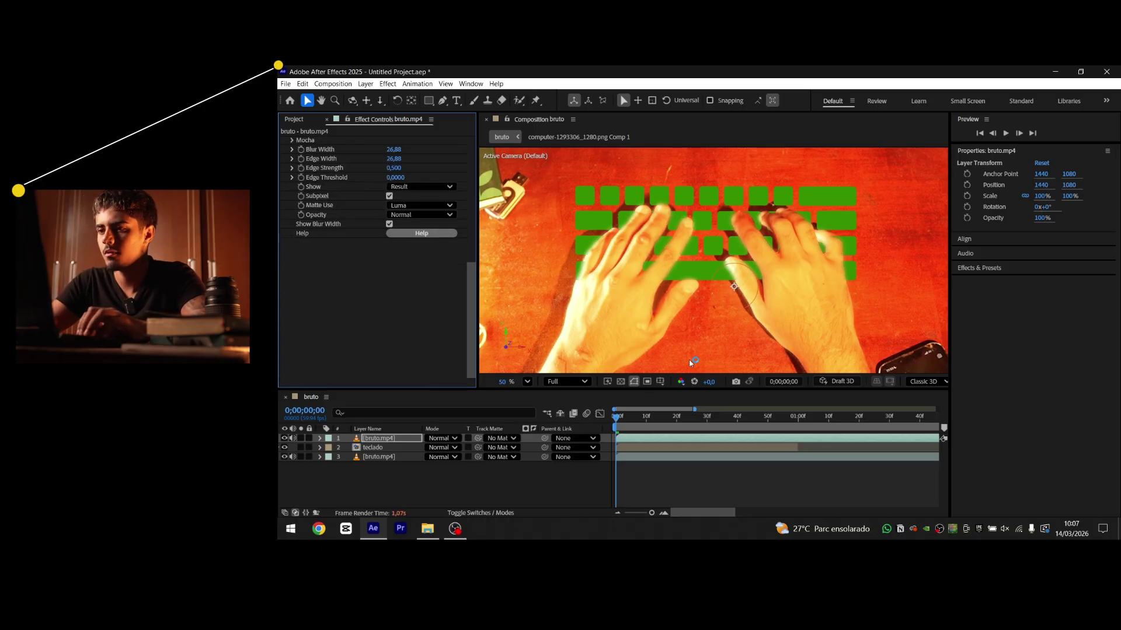
Set the composition's preview resolution to Quarter
{"action": "left_click_drag", "start_coordinate": [765, 177], "coordinate": [763, 166]}
{"action": "scroll", "coordinate": [763, 167], "scroll_direction": "down", "scroll_amount": 2}
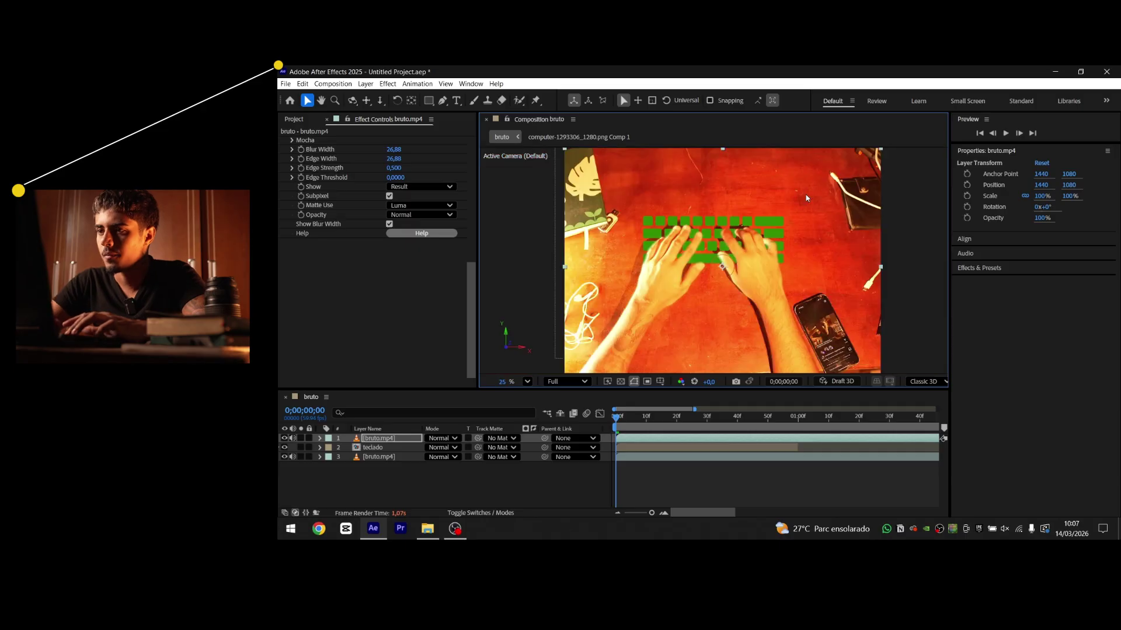
{"action": "left_click_drag", "start_coordinate": [763, 231], "coordinate": [798, 247]}
{"action": "key", "text": "v"}
{"action": "key", "text": "period"}
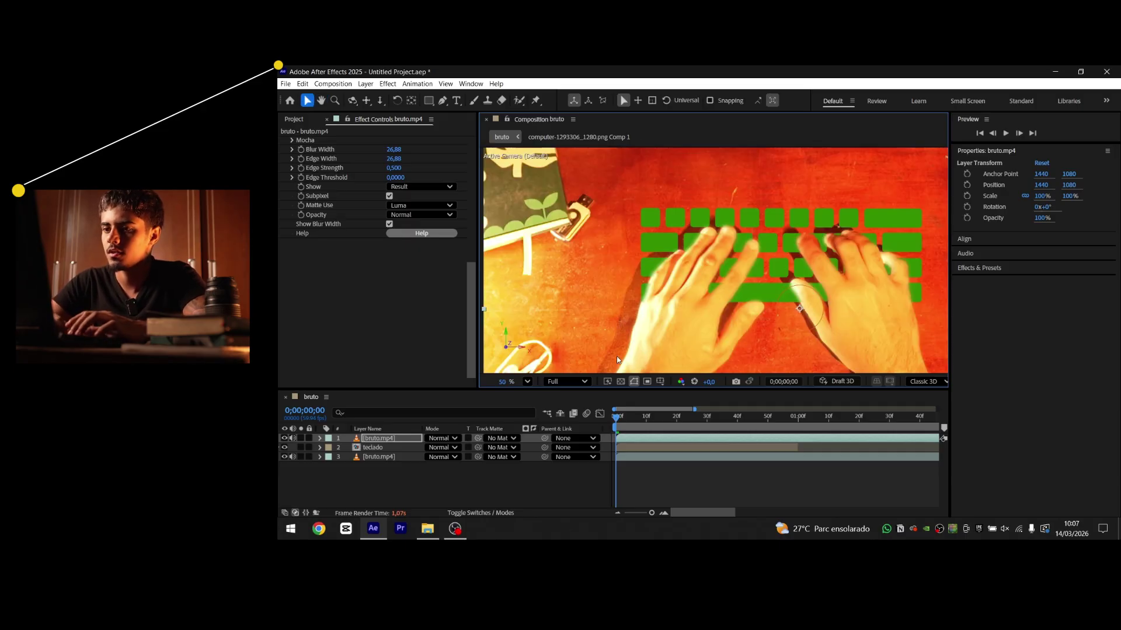
{"action": "left_click", "coordinate": [557, 383]}
{"action": "left_click", "coordinate": [565, 456]}
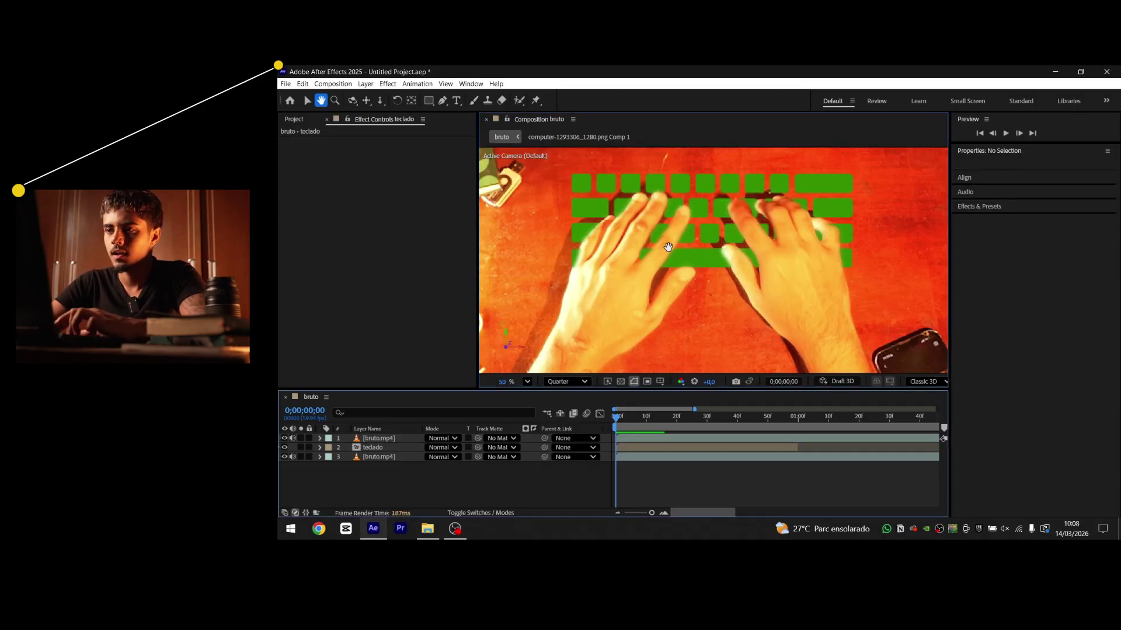
Apply the uni.Holomatrix II effect to the teclado layer
{"action": "left_click_drag", "start_coordinate": [670, 246], "coordinate": [665, 259]}
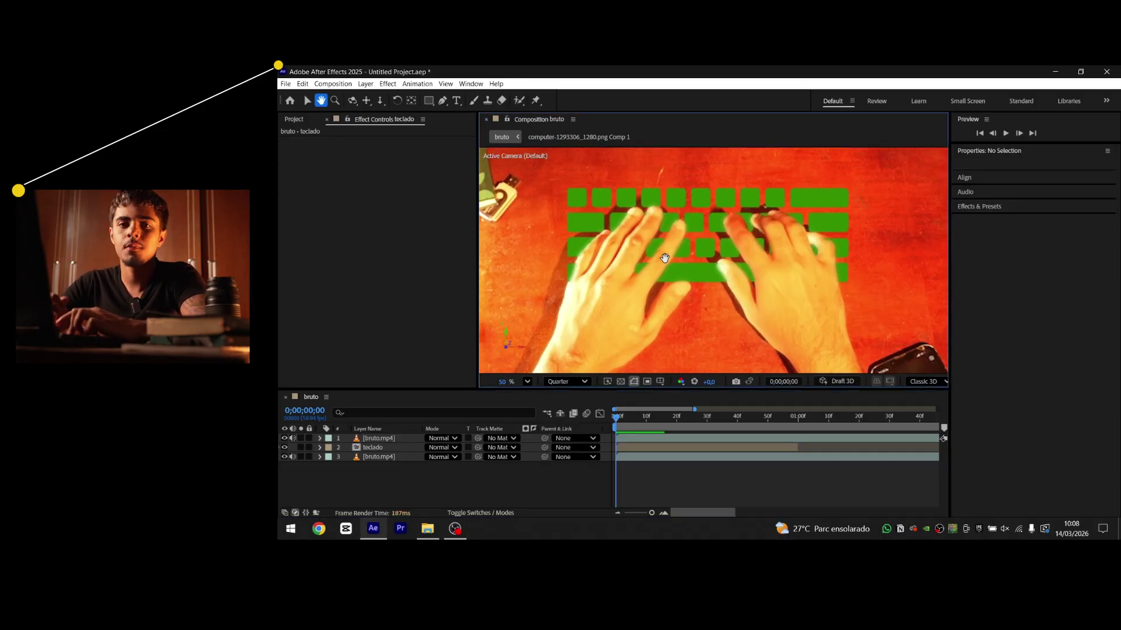
{"action": "left_click", "coordinate": [373, 451]}
{"action": "key", "text": "ctrl+space"}
{"action": "type", "text": "holo"}
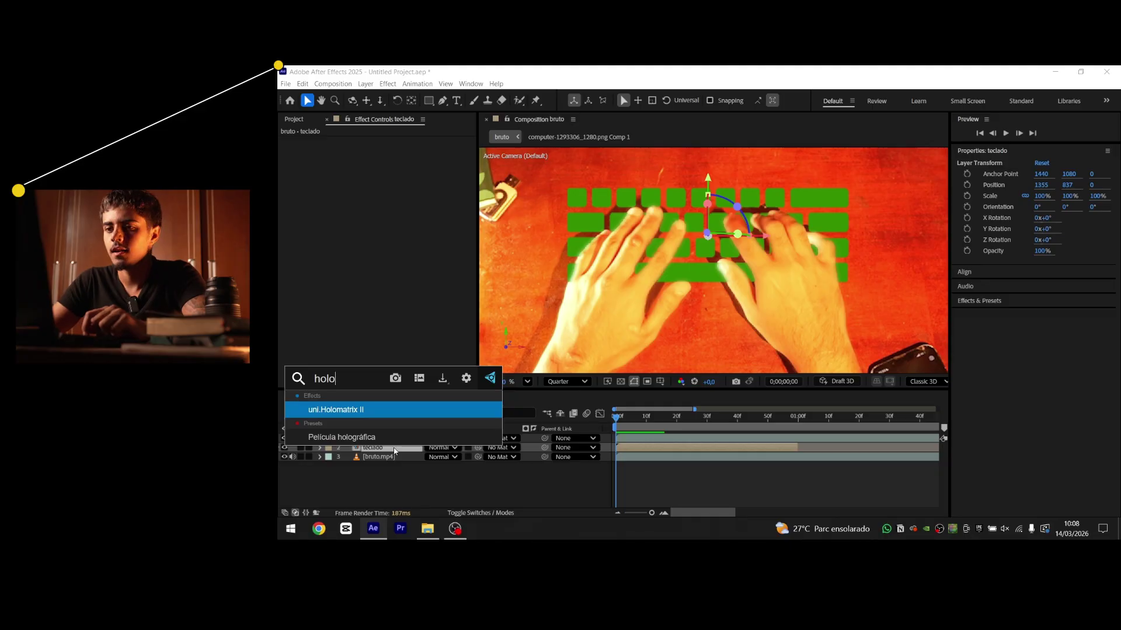
{"action": "key", "text": "Return"}
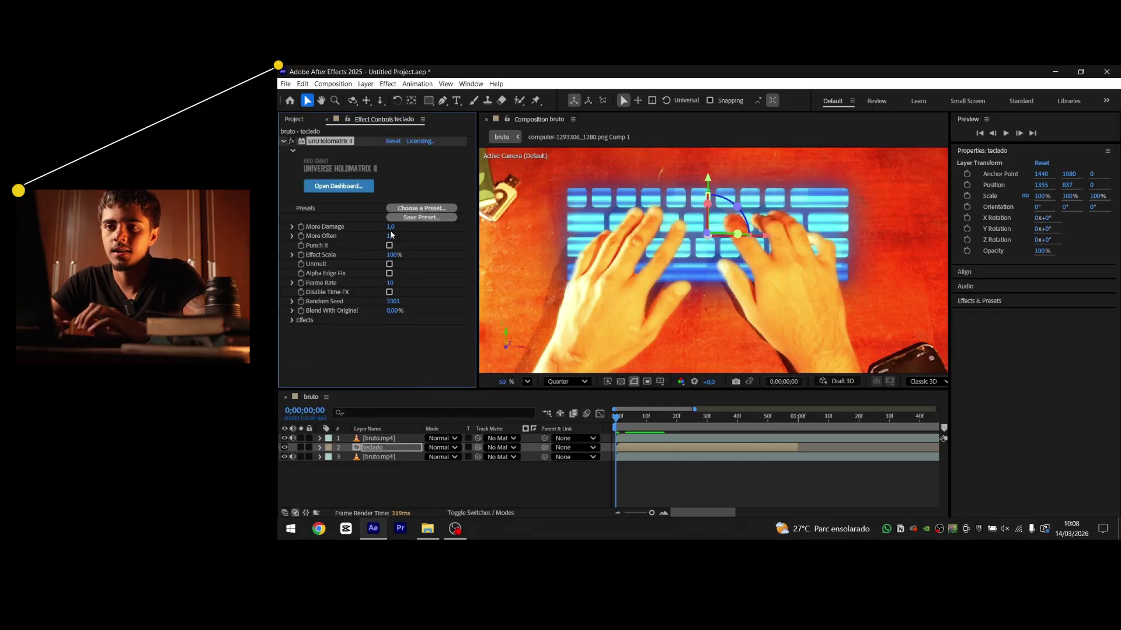
Try the Promethe-esque preset for the Holomatrix effect and settle on the Great Green preset from the Universe dashboard
{"action": "left_click", "coordinate": [339, 185]}
{"action": "scroll", "coordinate": [482, 274], "scroll_direction": "down", "scroll_amount": 3}
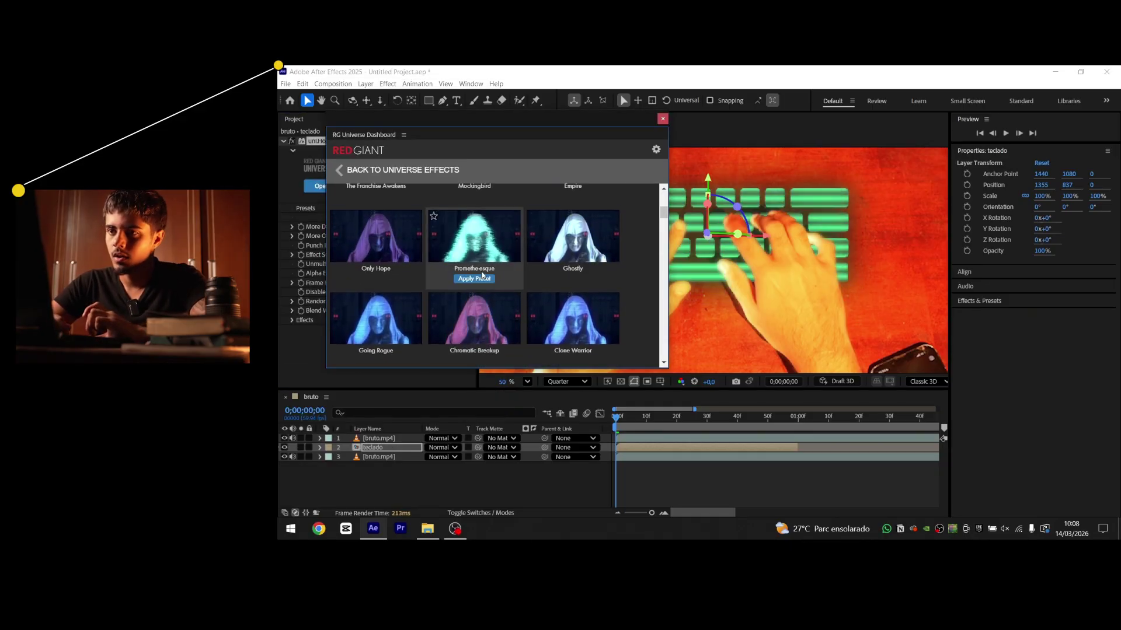
{"action": "left_click", "coordinate": [482, 276]}
{"action": "scroll", "coordinate": [484, 281], "scroll_direction": "down", "scroll_amount": 5}
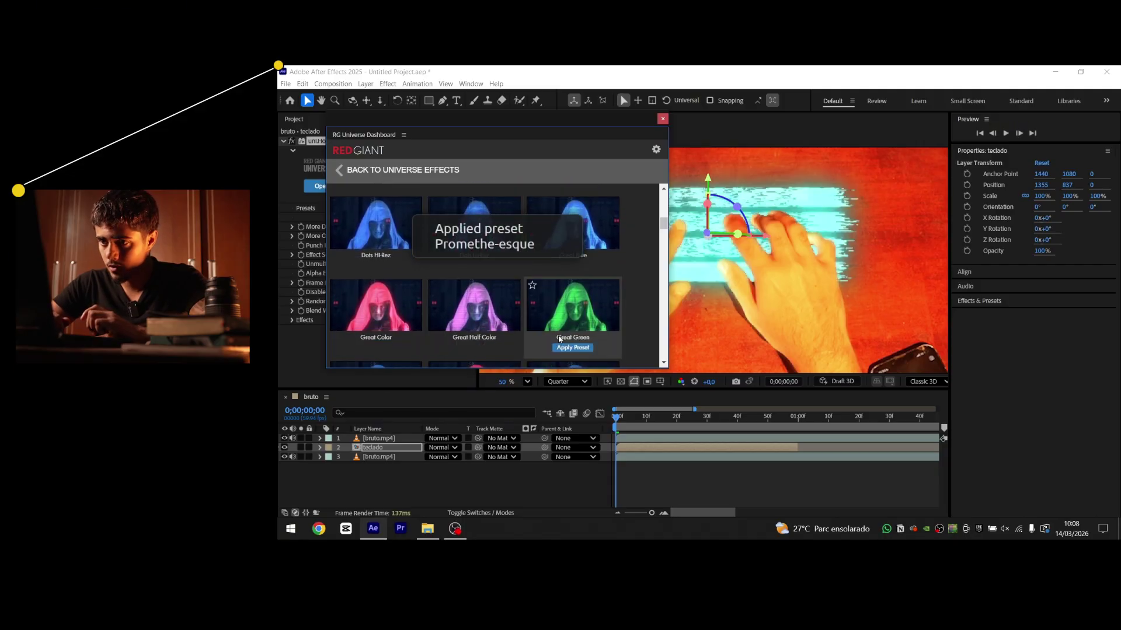
{"action": "left_click", "coordinate": [572, 348]}
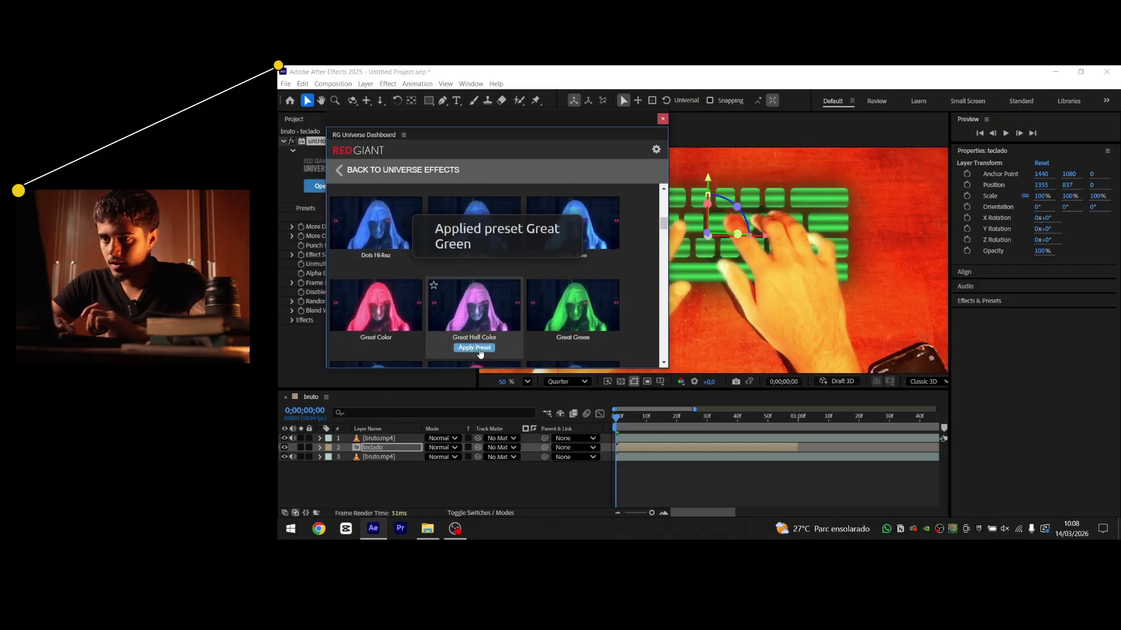
{"action": "left_click", "coordinate": [480, 348]}
{"action": "left_click", "coordinate": [663, 118]}
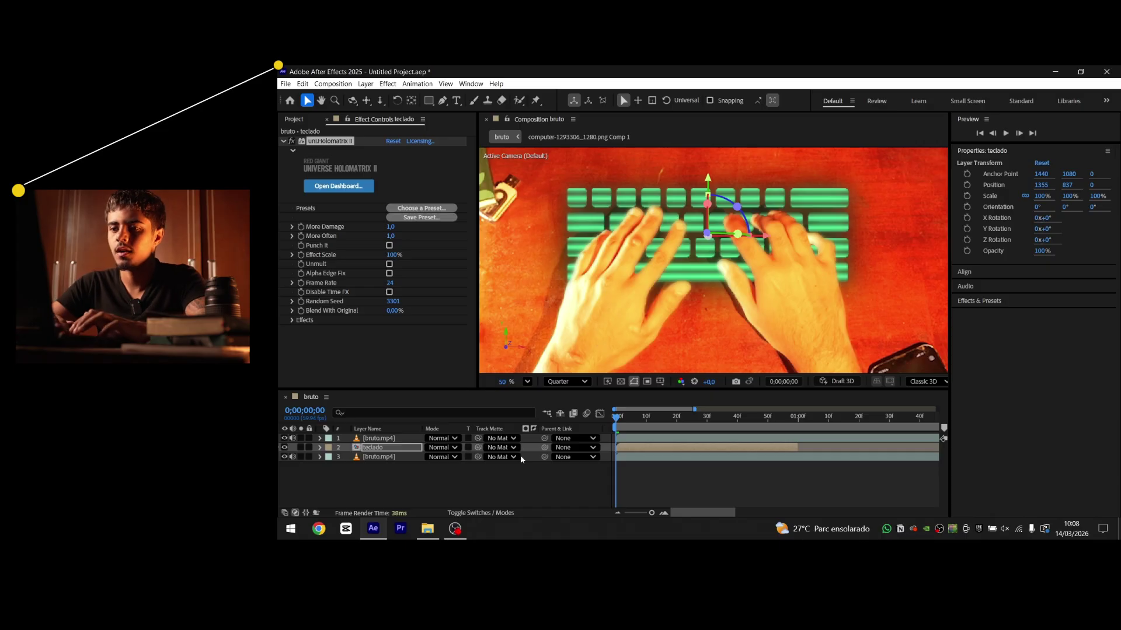
Set the teclado layer's blending mode to Add and apply the Optical Glow effect to it
{"action": "left_click", "coordinate": [455, 455]}
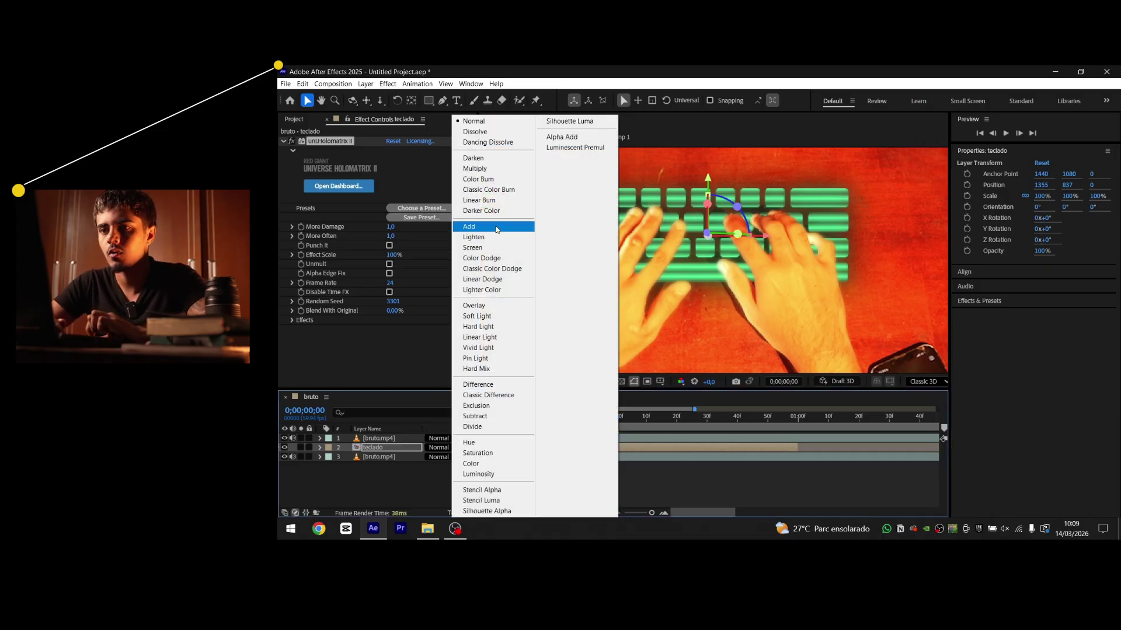
{"action": "left_click", "coordinate": [473, 228]}
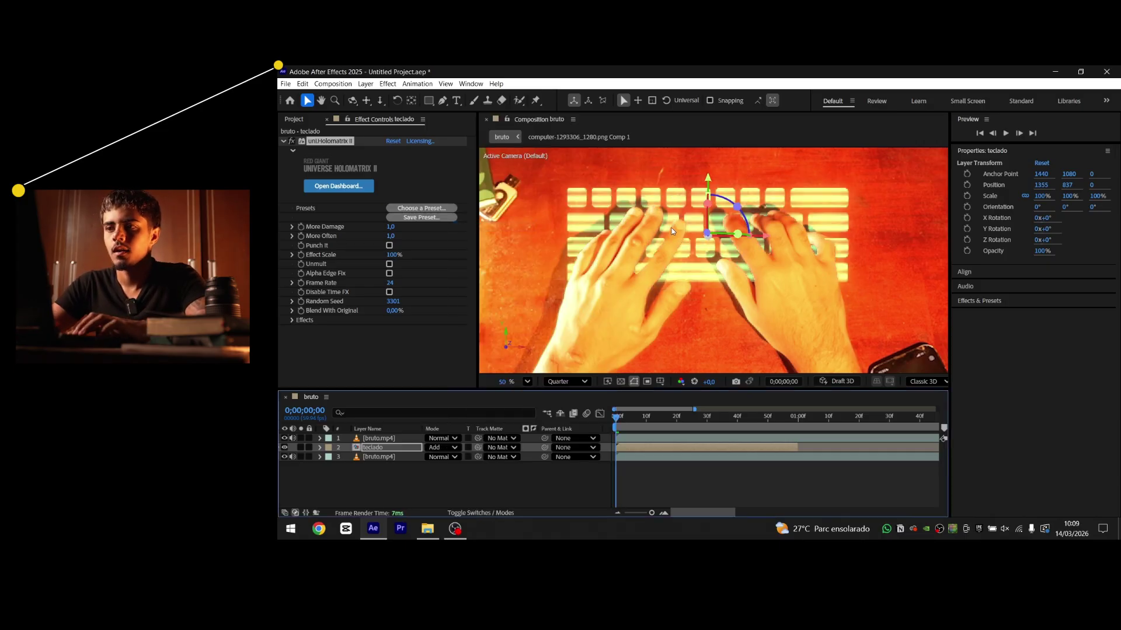
{"action": "key", "text": "ctrl+space"}
{"action": "type", "text": "opt"}
{"action": "key", "text": "Return"}
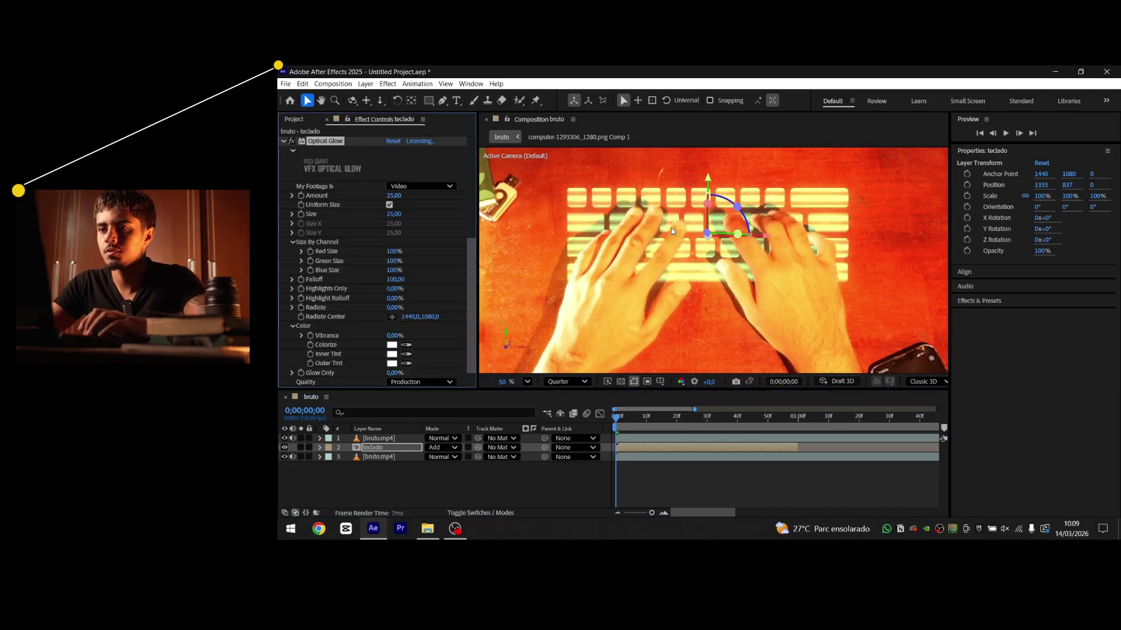
Set the Optical Glow on the teclado layer to an amount of 5 and a size of 134
{"action": "scroll", "coordinate": [403, 350], "scroll_direction": "down", "scroll_amount": 1}
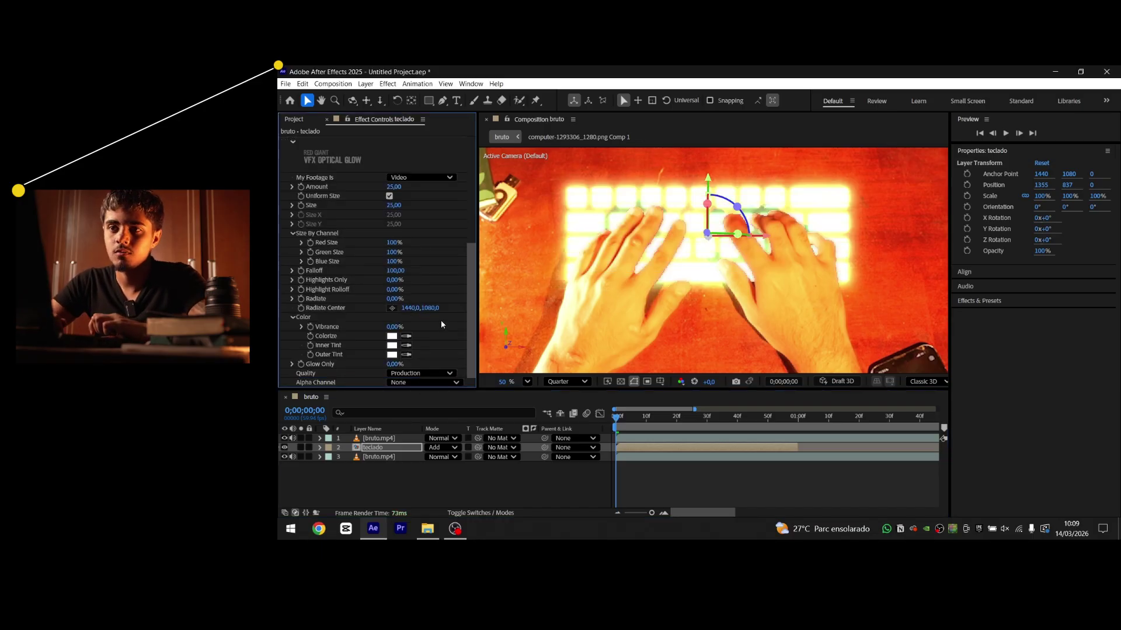
{"action": "scroll", "coordinate": [440, 320], "scroll_direction": "up", "scroll_amount": 3}
{"action": "left_click_drag", "start_coordinate": [394, 239], "coordinate": [378, 220]}
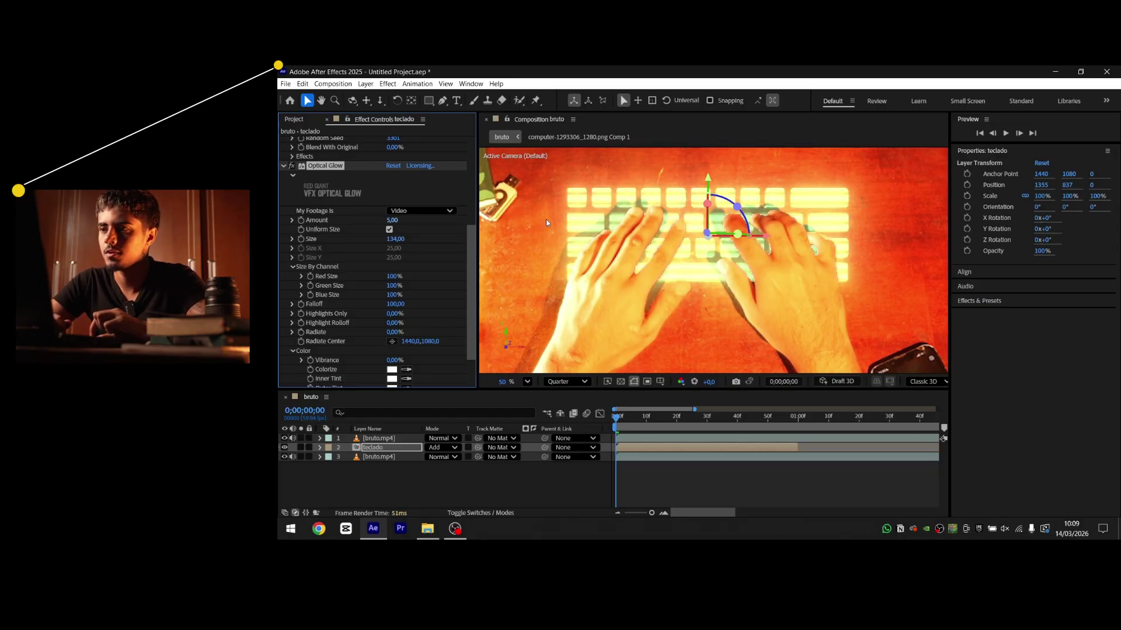
{"action": "left_click_drag", "start_coordinate": [777, 270], "coordinate": [763, 292]}
{"action": "scroll", "coordinate": [401, 318], "scroll_direction": "up", "scroll_amount": 5}
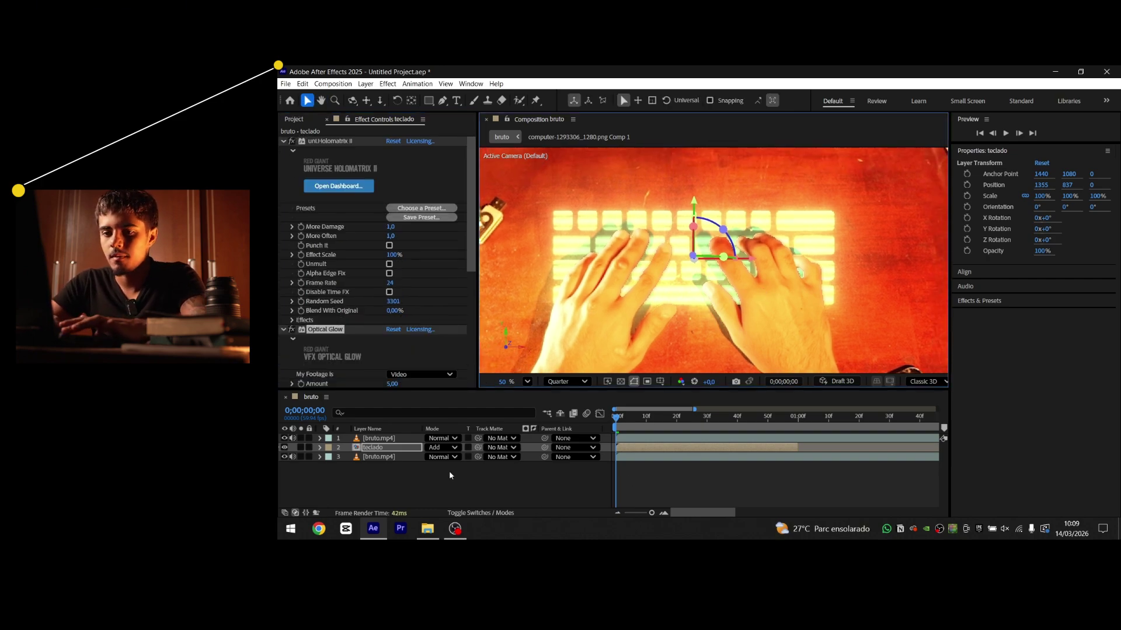
Reveal the teclado layer's Position, Scale and Rotation properties and add Position, Scale and Orientation keyframes at 0;00;00;00
{"action": "key", "text": "s"}
{"action": "key", "text": "s"}
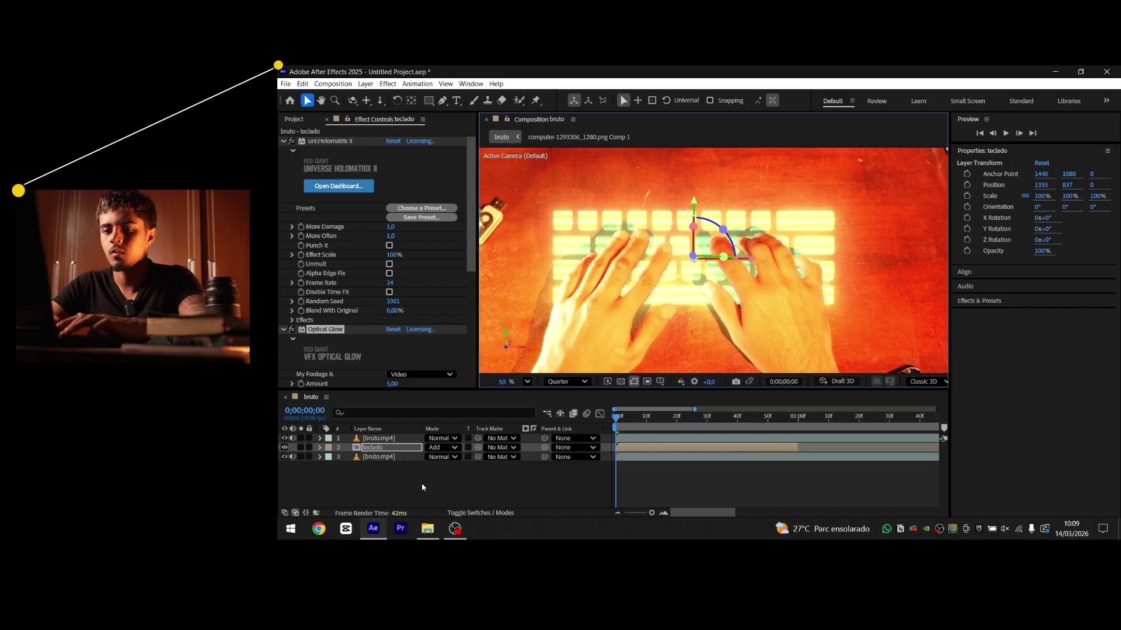
{"action": "key", "text": "Return"}
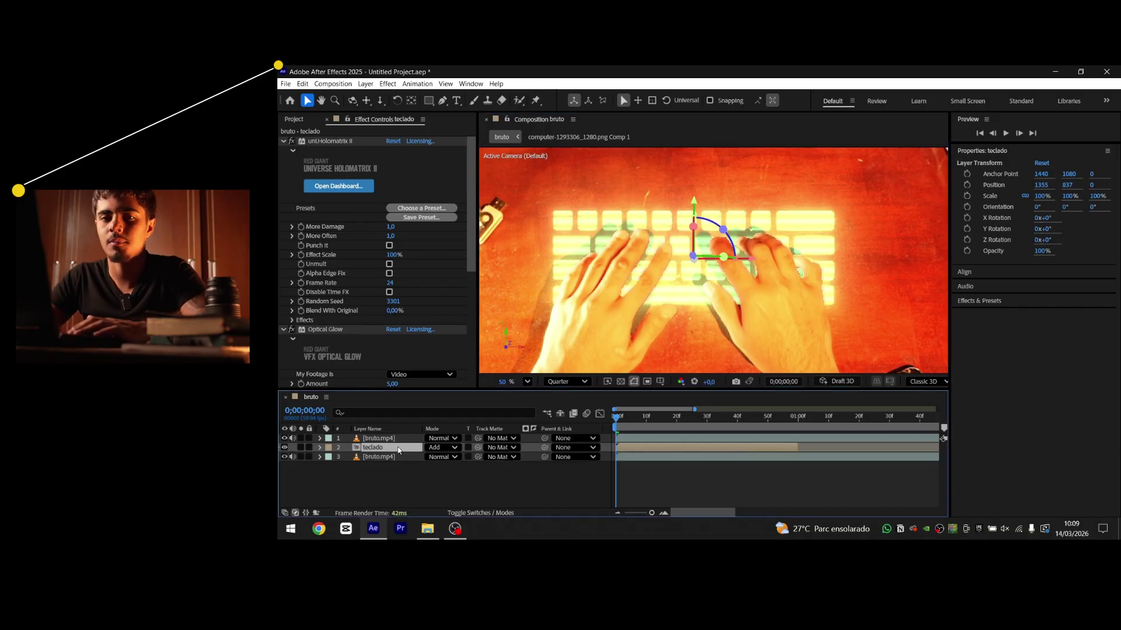
{"action": "key", "text": "s"}
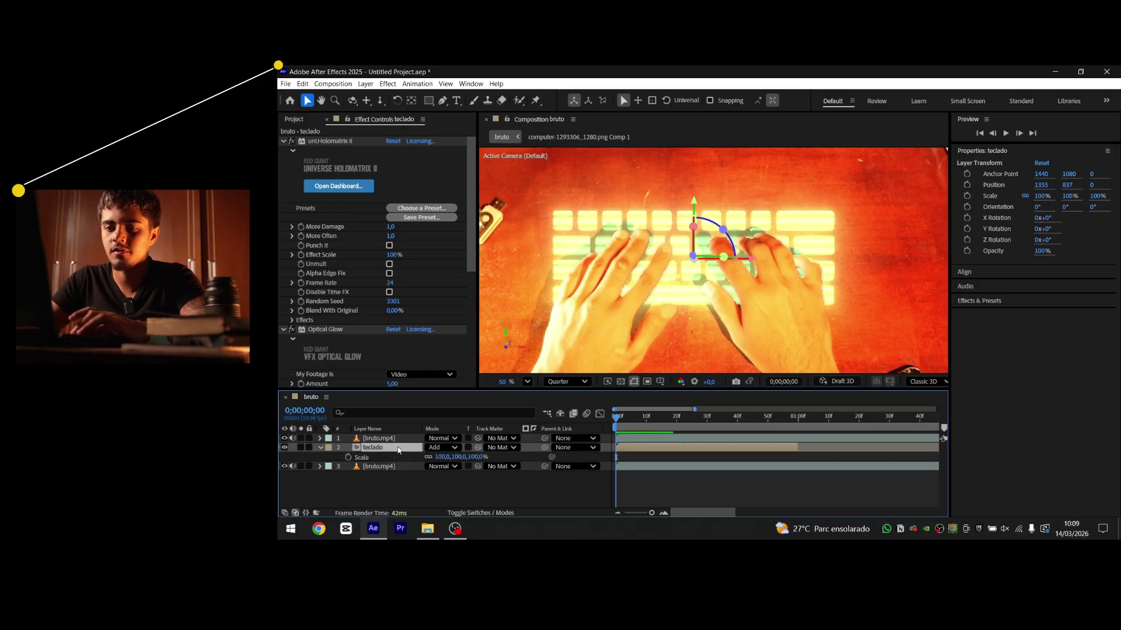
{"action": "key", "text": "shift+p"}
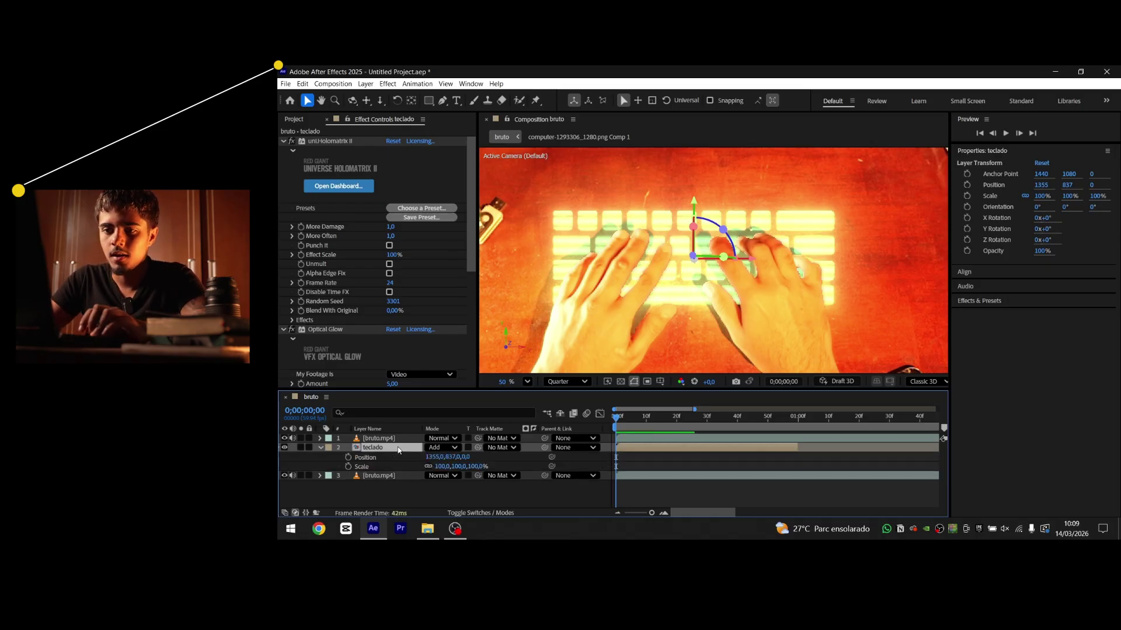
{"action": "key", "text": "shift+r"}
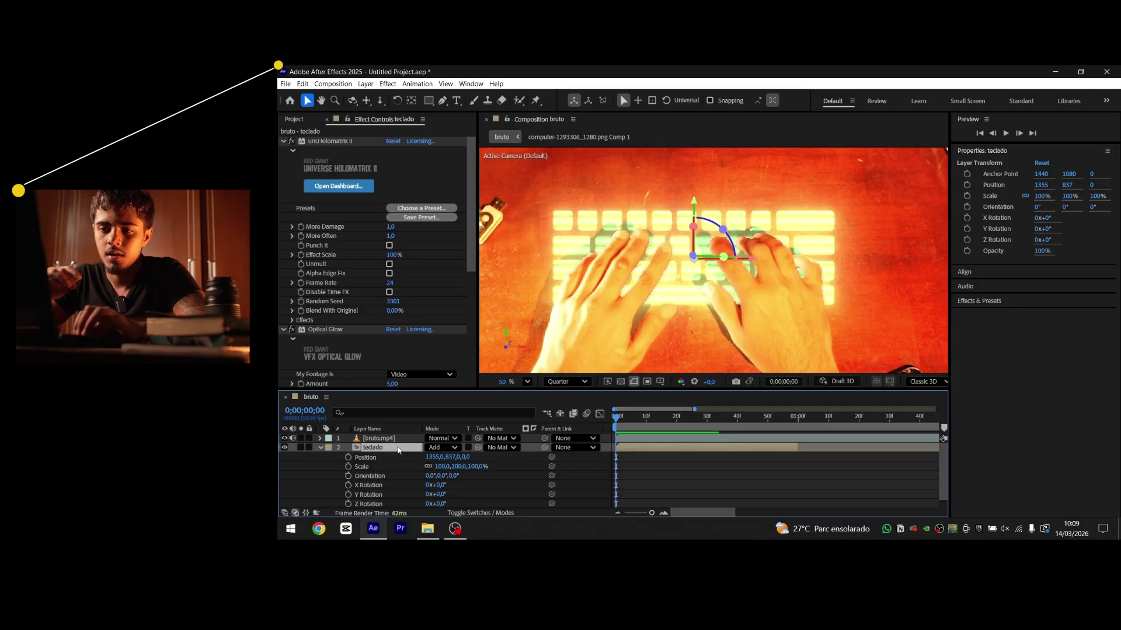
{"action": "left_click", "coordinate": [350, 480]}
{"action": "left_click", "coordinate": [349, 476]}
{"action": "left_click", "coordinate": [349, 467]}
{"action": "left_click", "coordinate": [349, 459]}
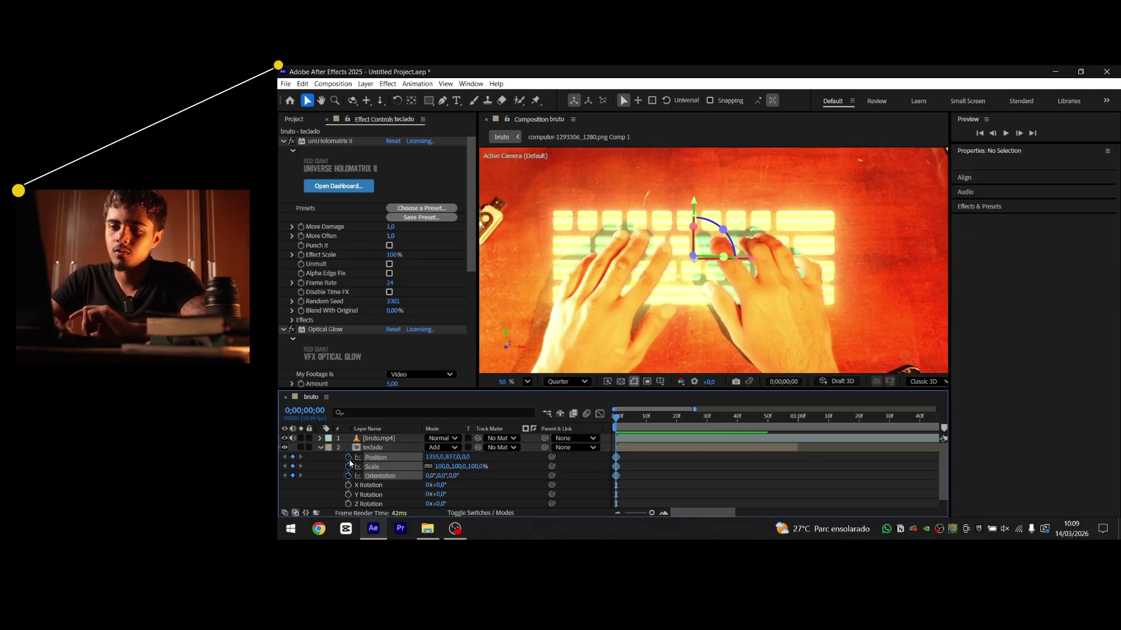
{"action": "left_click", "coordinate": [645, 430]}
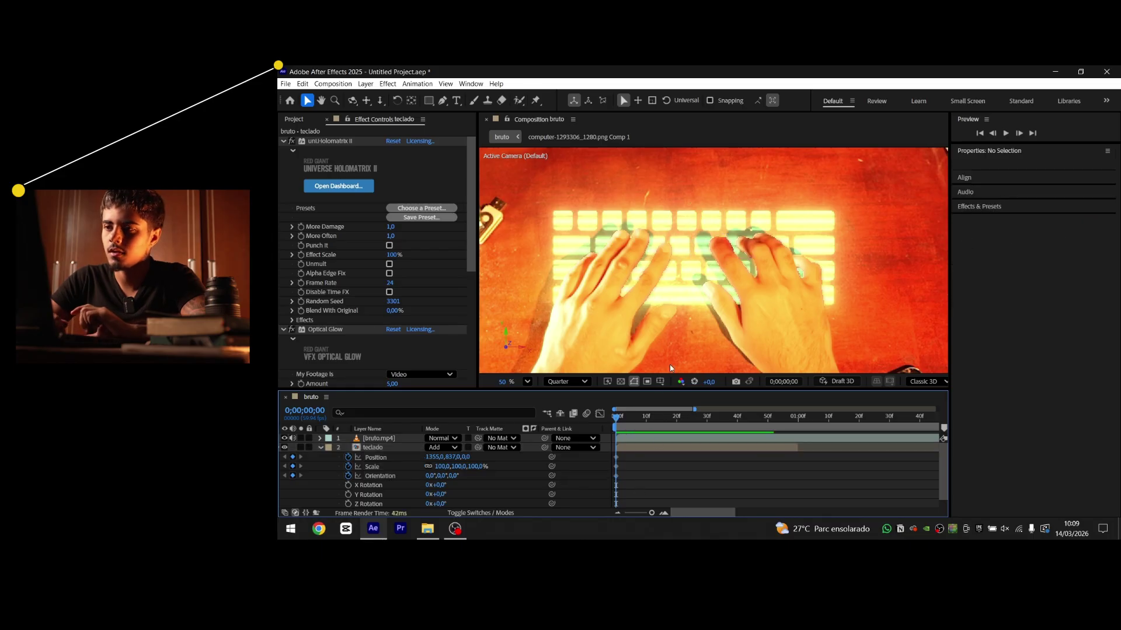
Try moving the teclado layer up to Position 1355, 451 at 0;00;00;26 and undo the move
{"action": "left_click", "coordinate": [695, 419]}
{"action": "left_click", "coordinate": [392, 448]}
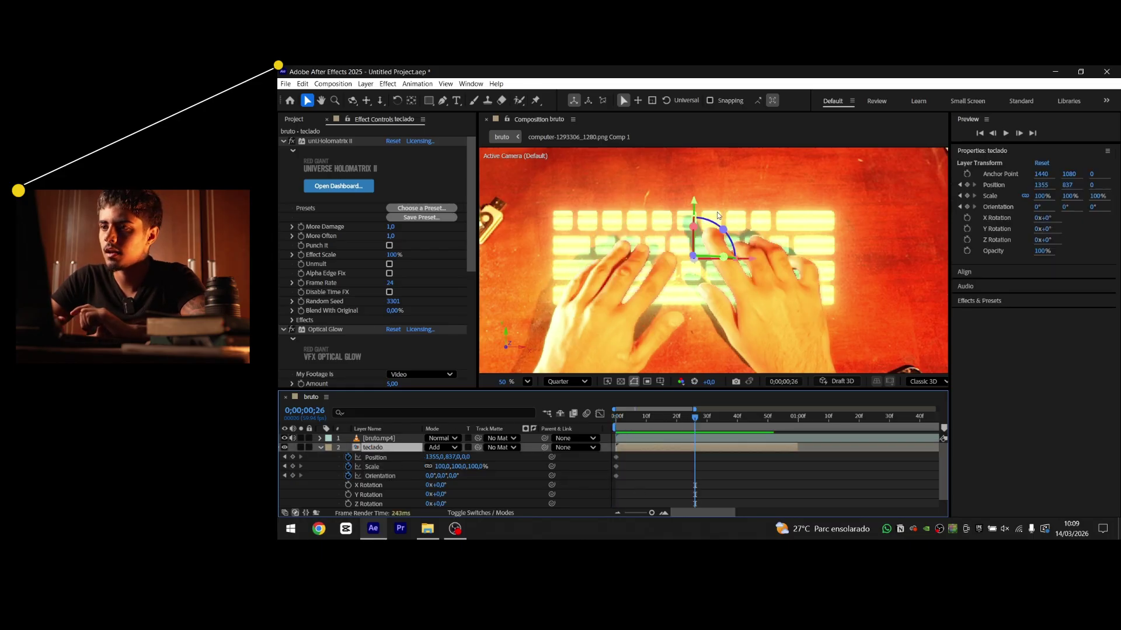
{"action": "left_click_drag", "start_coordinate": [696, 208], "coordinate": [706, 124]}
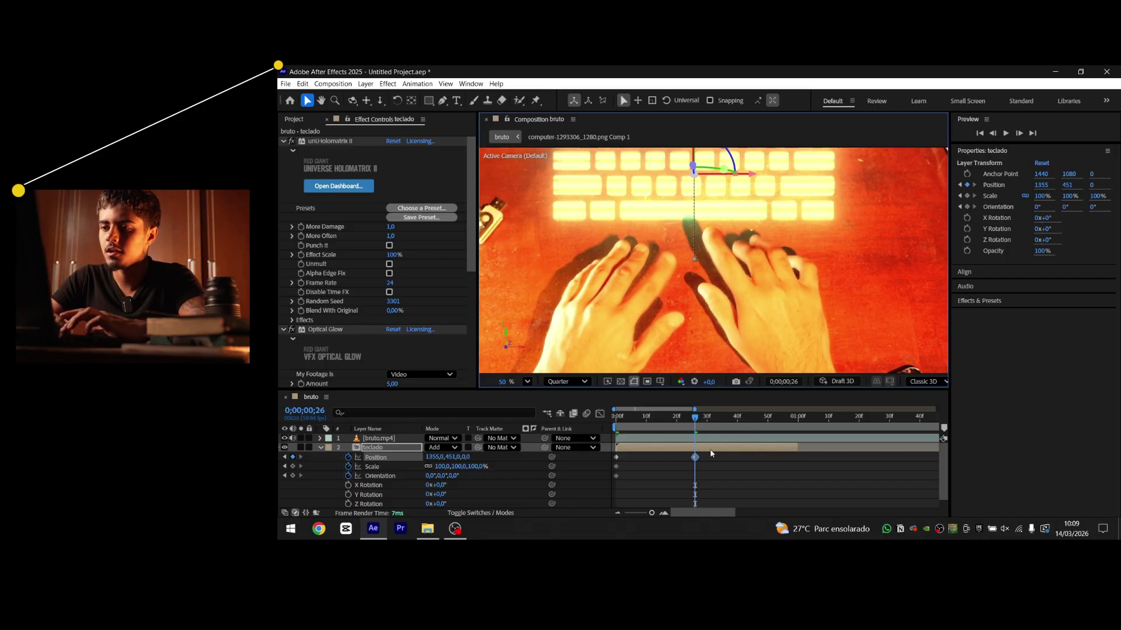
{"action": "left_click", "coordinate": [686, 487]}
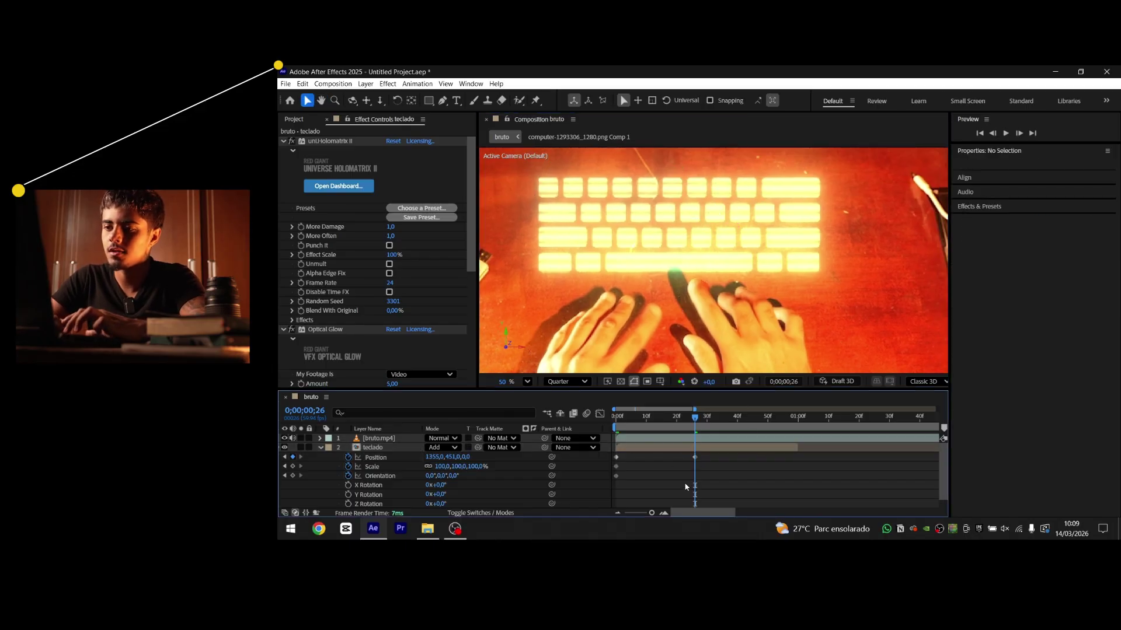
{"action": "left_click_drag", "start_coordinate": [623, 418], "coordinate": [703, 428]}
{"action": "key", "text": "ctrl+z"}
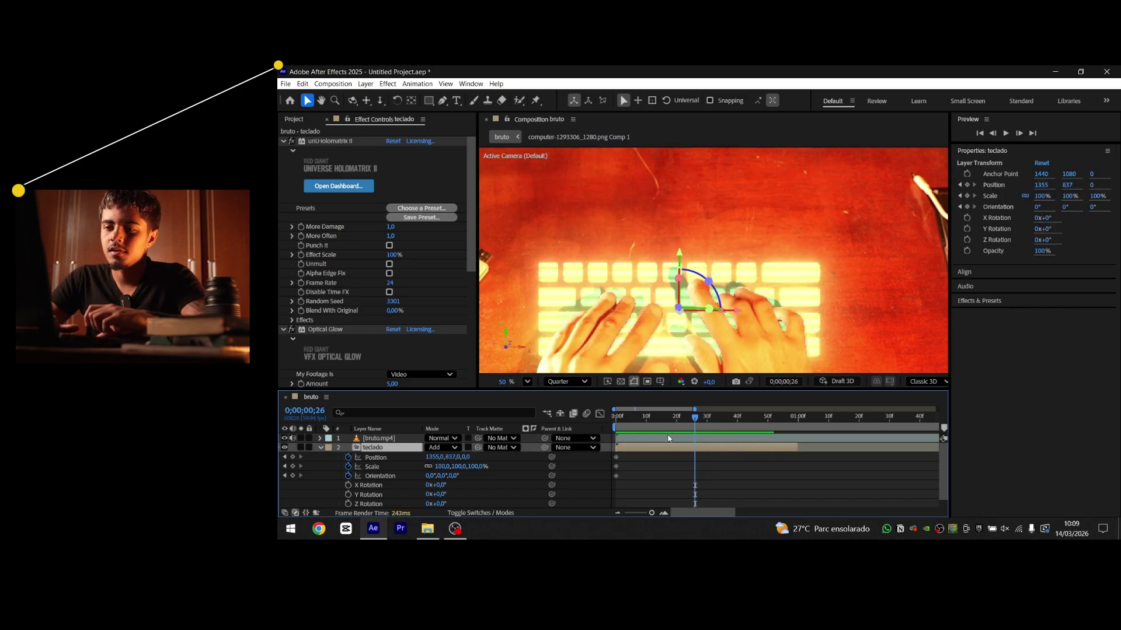
Move the teclado layer to Position 1427, 395 at 0;00;00;29 and apply Easy Ease to its Position and Scale keyframes
{"action": "left_click_drag", "start_coordinate": [669, 418], "coordinate": [599, 419]}
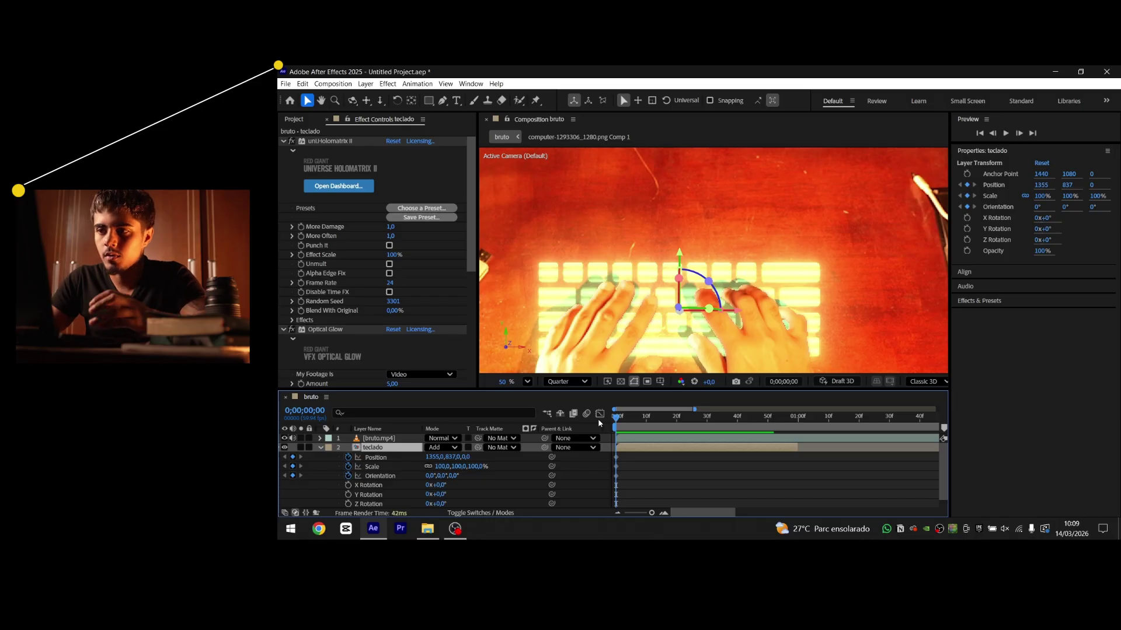
{"action": "left_click_drag", "start_coordinate": [598, 419], "coordinate": [704, 418]}
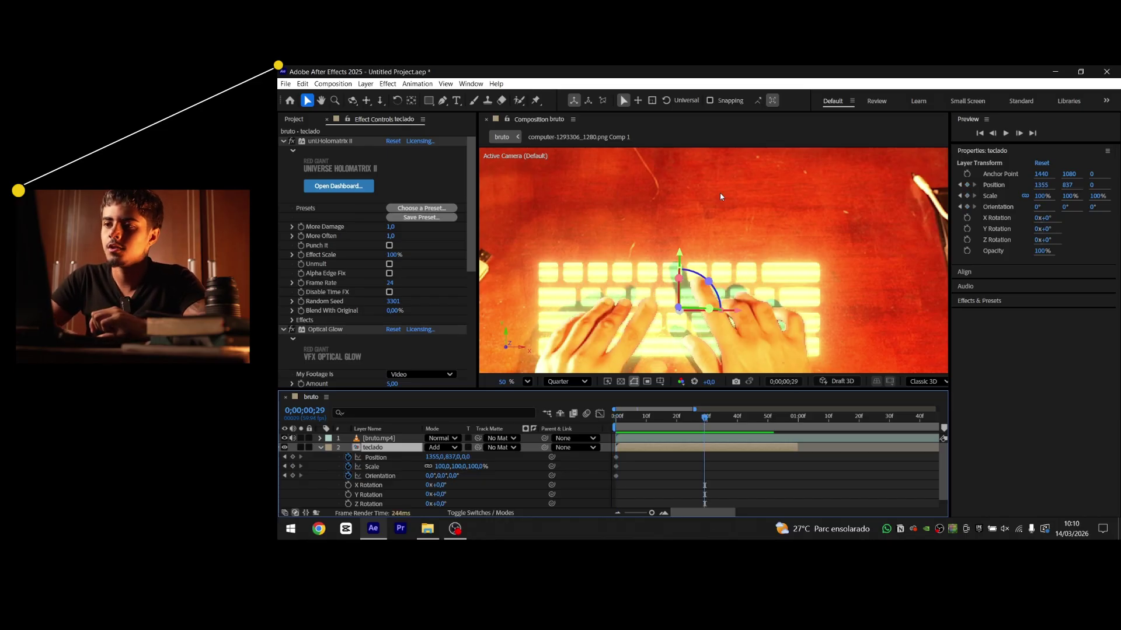
{"action": "left_click_drag", "start_coordinate": [677, 257], "coordinate": [694, 161]}
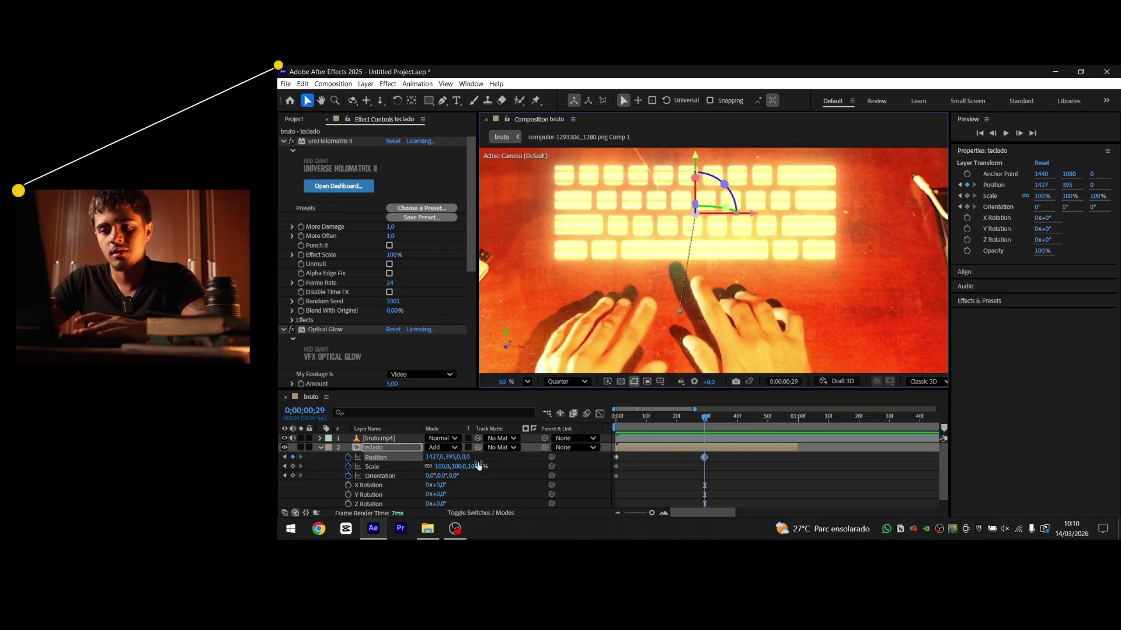
{"action": "left_click_drag", "start_coordinate": [742, 469], "coordinate": [563, 451]}
{"action": "key", "text": "F9"}
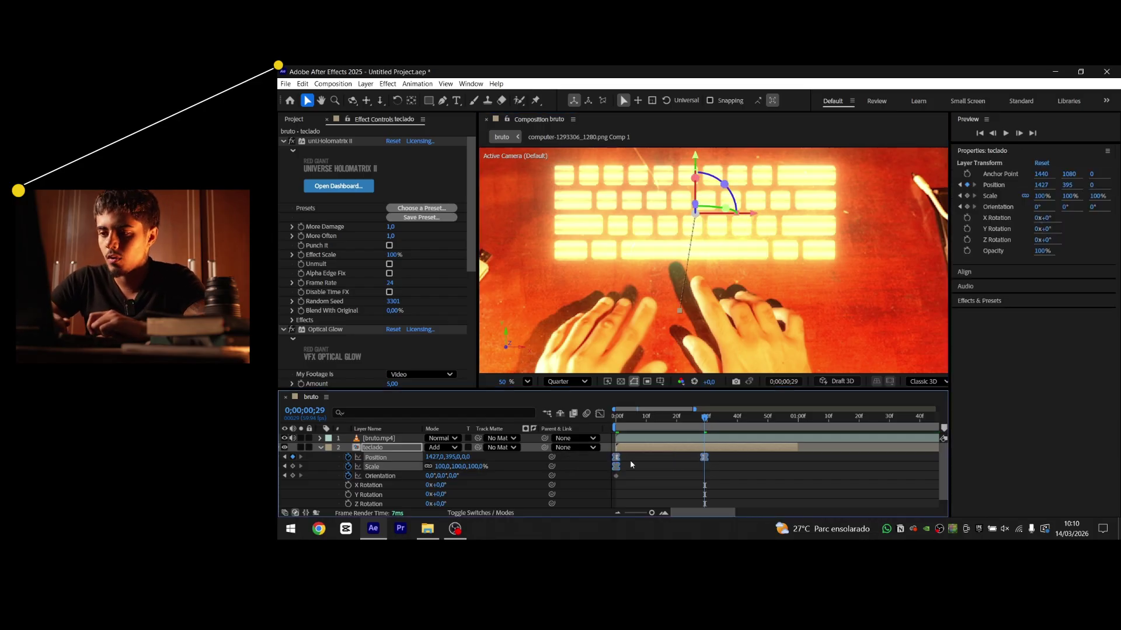
Lengthen the ease out of the first Position keyframe in the teclado layer's speed graph and preview the movement from the start
{"action": "left_click", "coordinate": [745, 458]}
{"action": "left_click", "coordinate": [704, 457]}
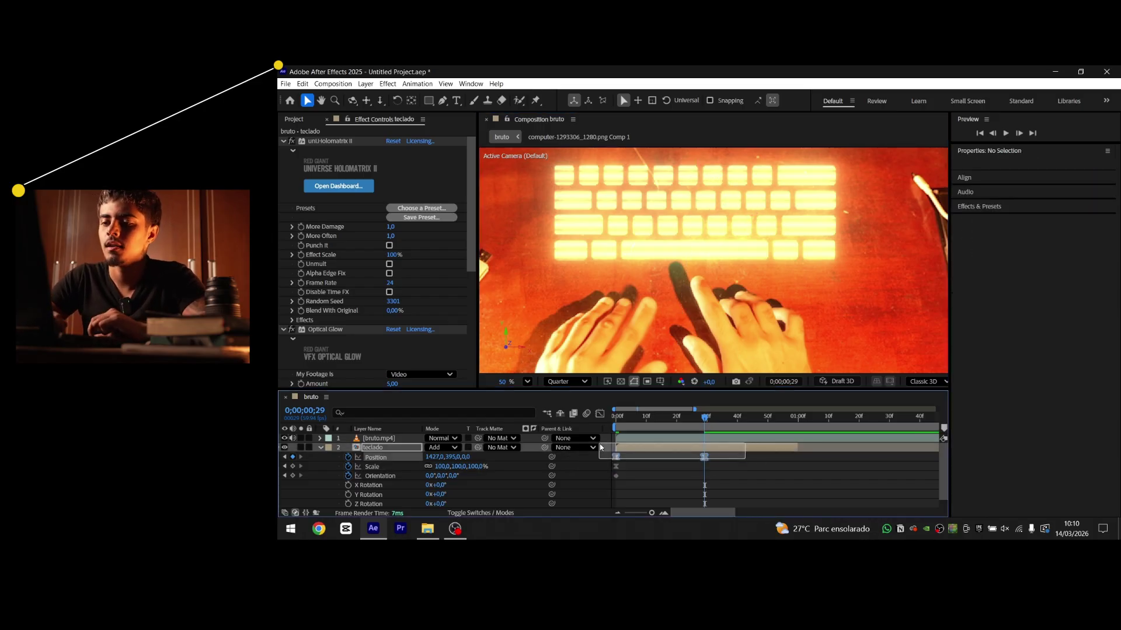
{"action": "left_click", "coordinate": [600, 414]}
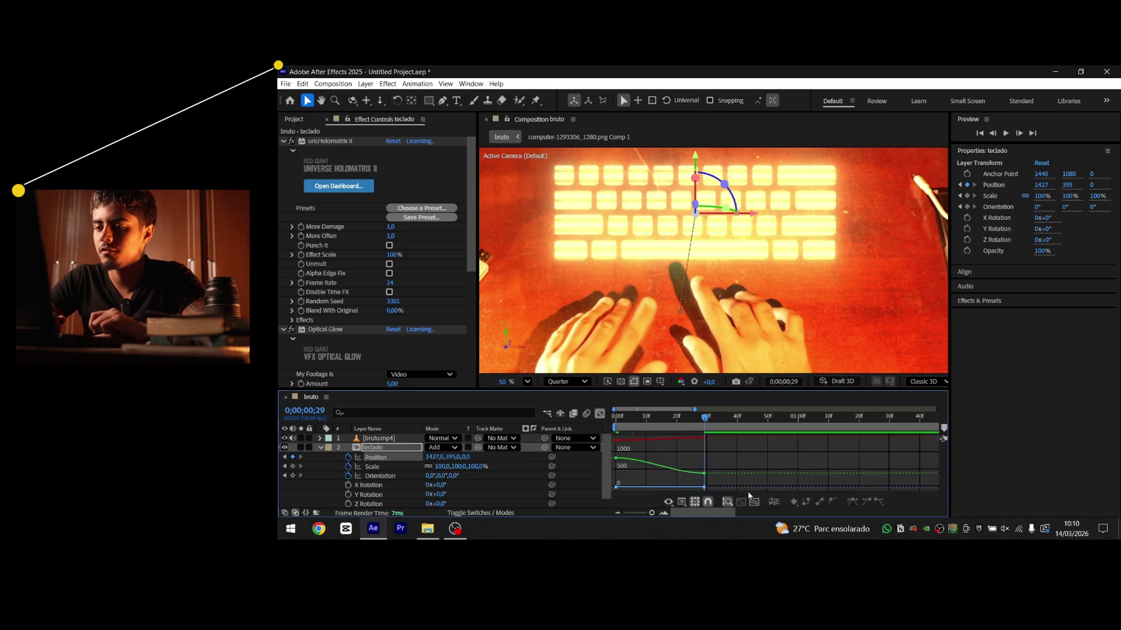
{"action": "right_click", "coordinate": [679, 445]}
{"action": "left_click", "coordinate": [691, 361]}
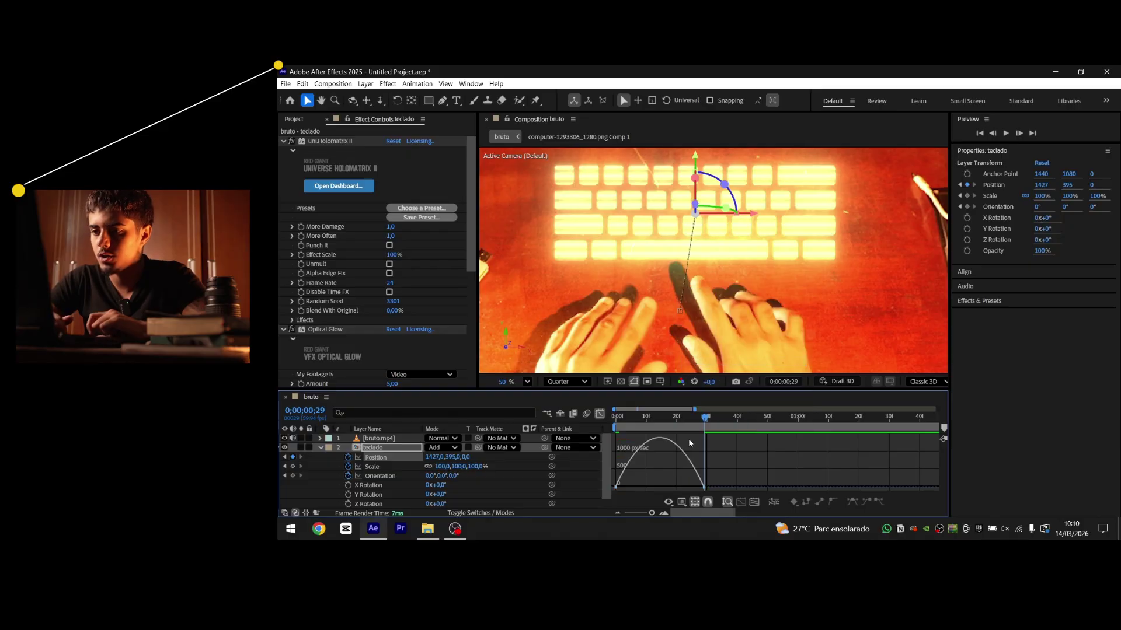
{"action": "left_click", "coordinate": [615, 488]}
{"action": "left_click_drag", "start_coordinate": [630, 487], "coordinate": [665, 487]}
{"action": "left_click", "coordinate": [600, 413]}
{"action": "left_click", "coordinate": [768, 472]}
{"action": "key", "text": "Home"}
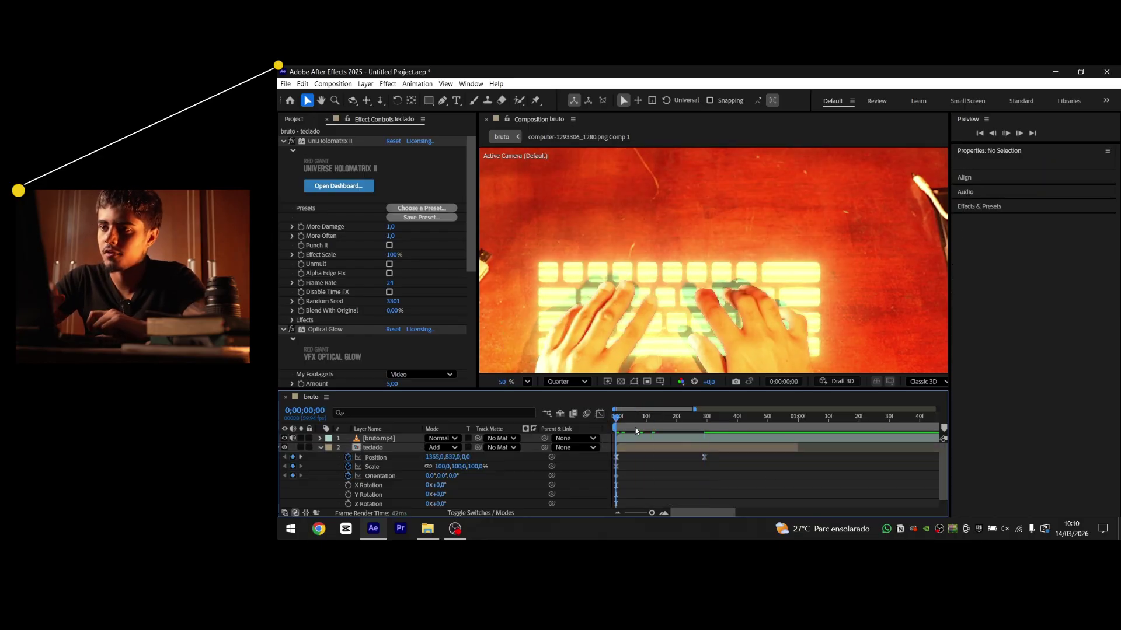
{"action": "key", "text": "space"}
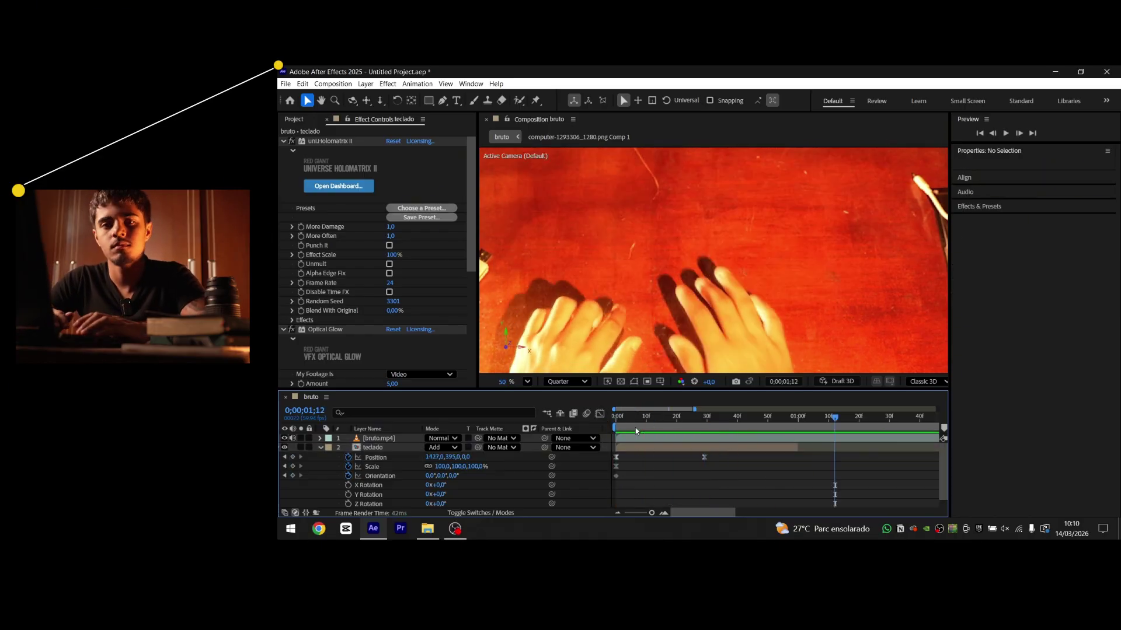
{"action": "key", "text": "space"}
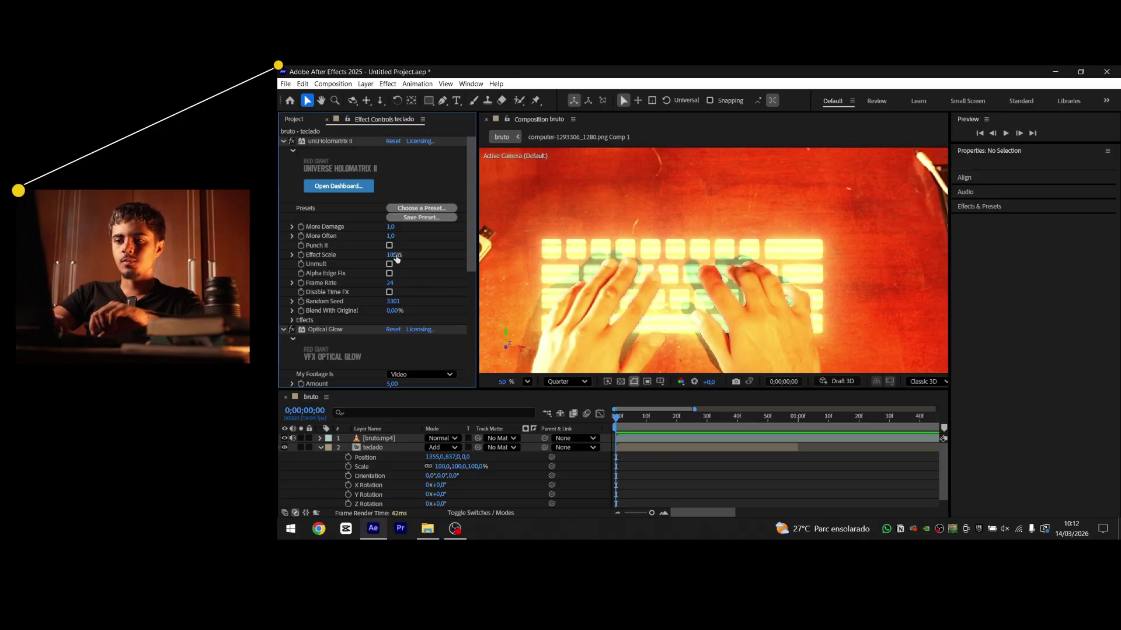
Keyframe the Holomatrix Effect Scale on the teclado layer from 1% at 0;00;00;00 to 100% at 0;00;00;09
{"action": "left_click_drag", "start_coordinate": [396, 259], "coordinate": [305, 253]}
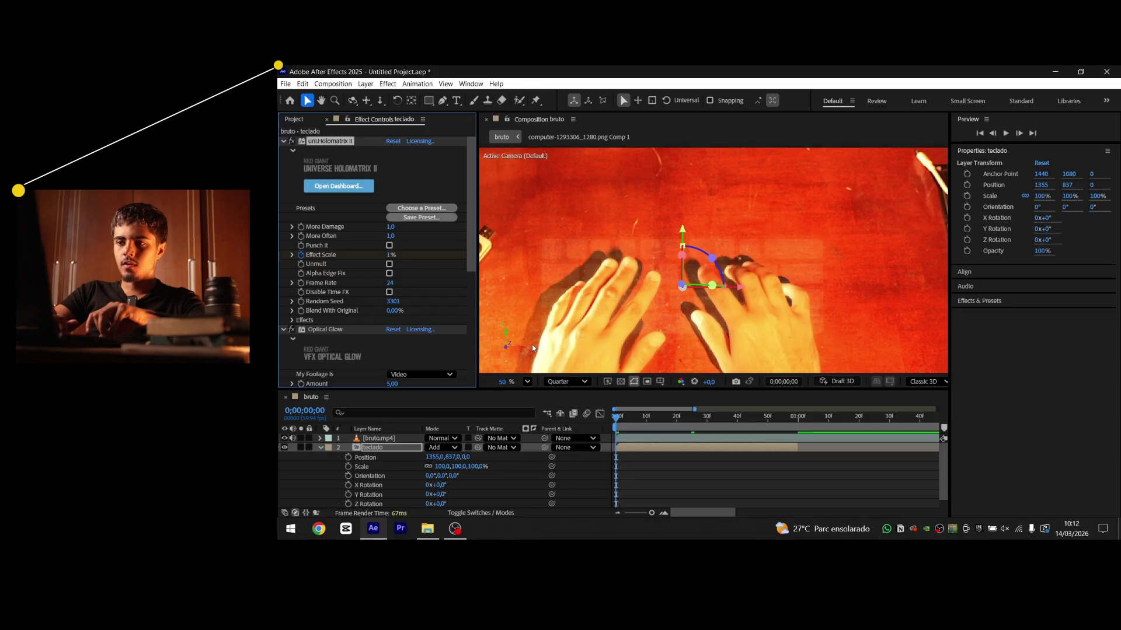
{"action": "left_click", "coordinate": [644, 425]}
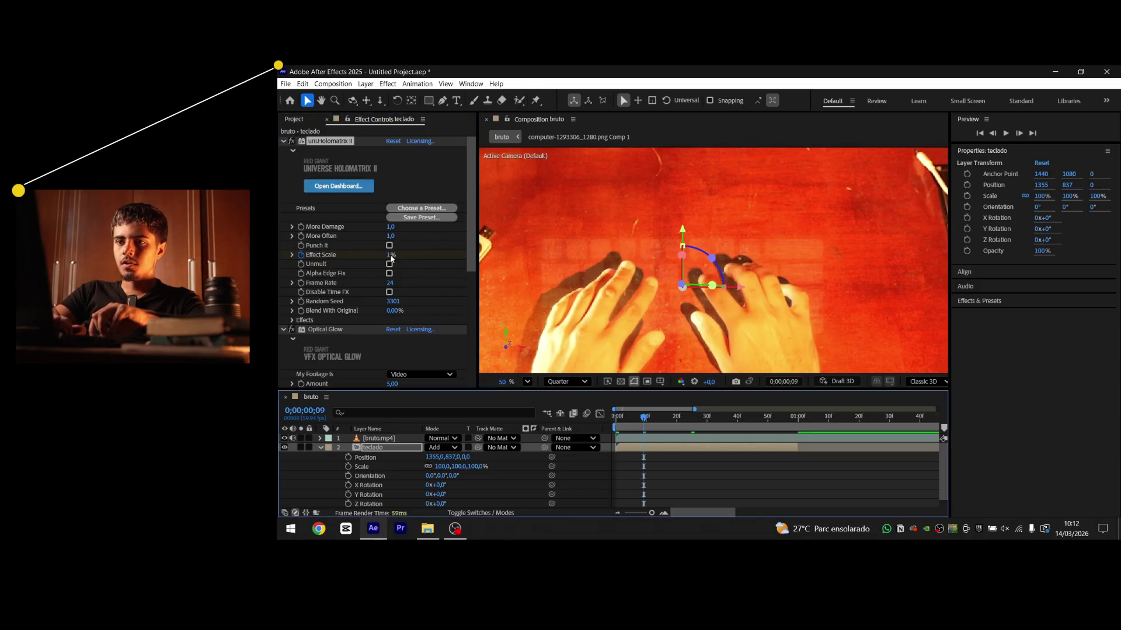
{"action": "left_click_drag", "start_coordinate": [391, 259], "coordinate": [495, 256]}
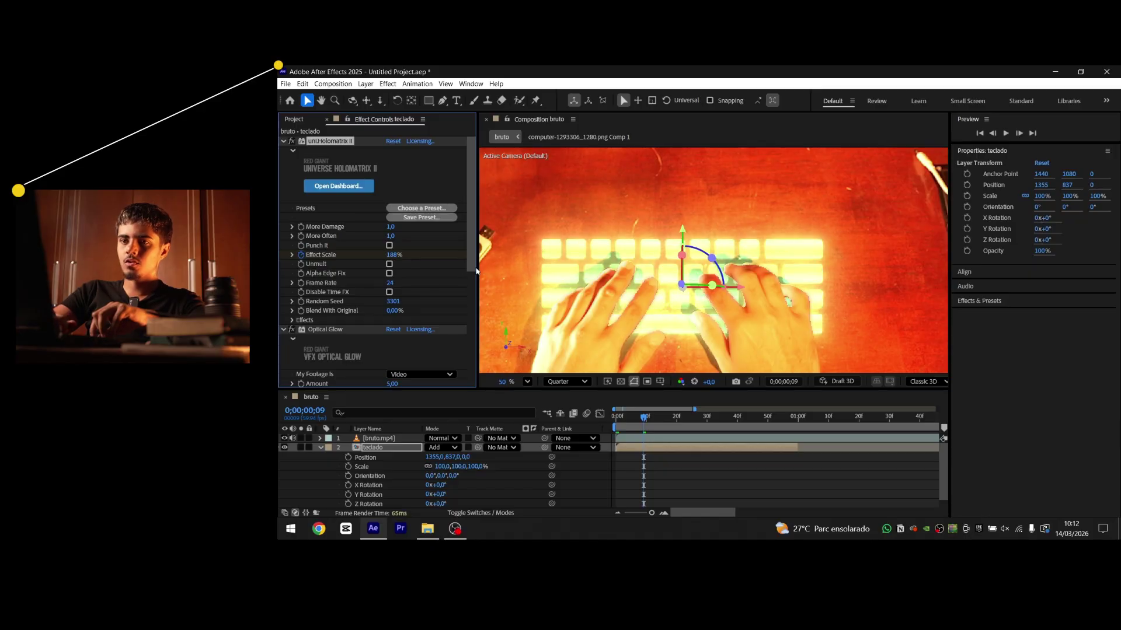
{"action": "left_click", "coordinate": [389, 256]}
{"action": "type", "text": "100"}
{"action": "key", "text": "Return"}
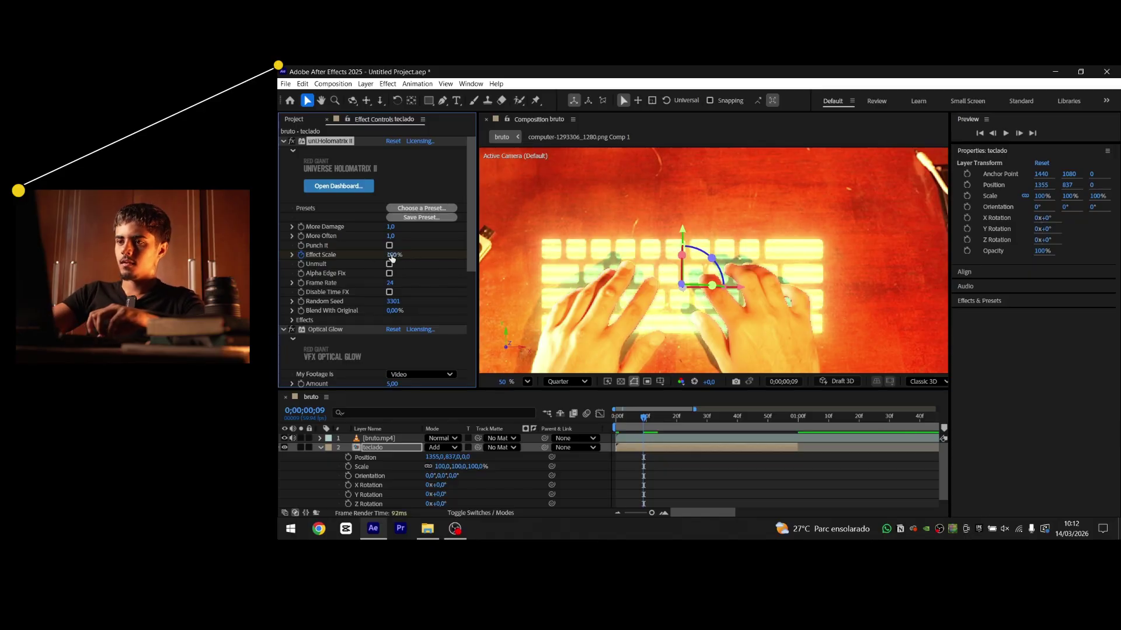
Reveal the teclado layer's Effect Scale keyframes, apply Easy Ease to both and preview the reveal
{"action": "left_click", "coordinate": [657, 470]}
{"action": "left_click", "coordinate": [654, 452]}
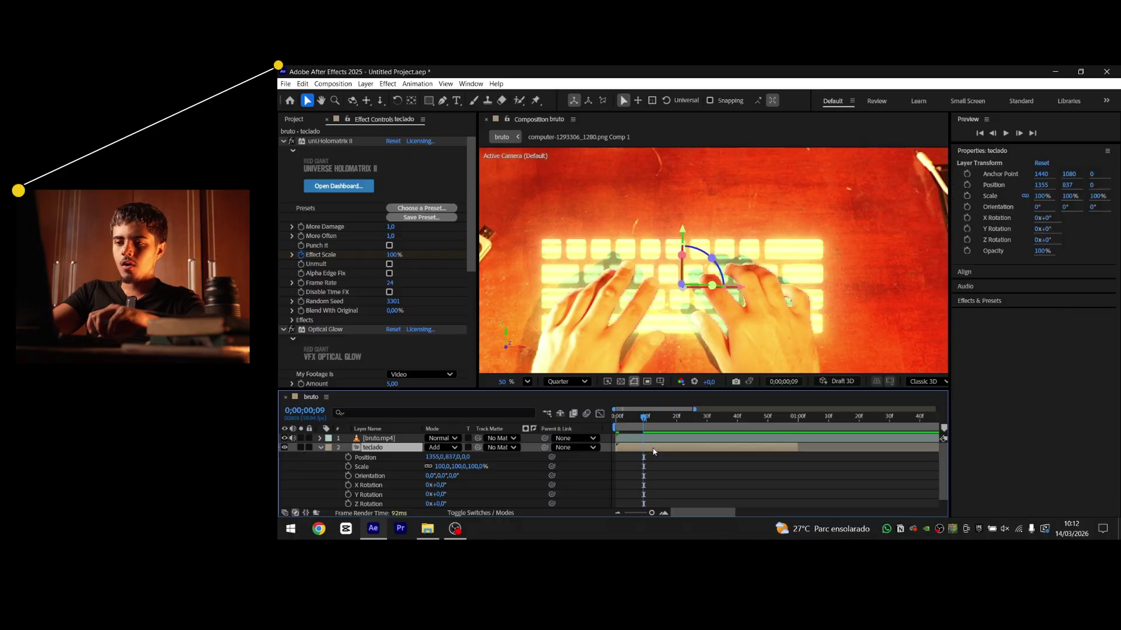
{"action": "key", "text": "u"}
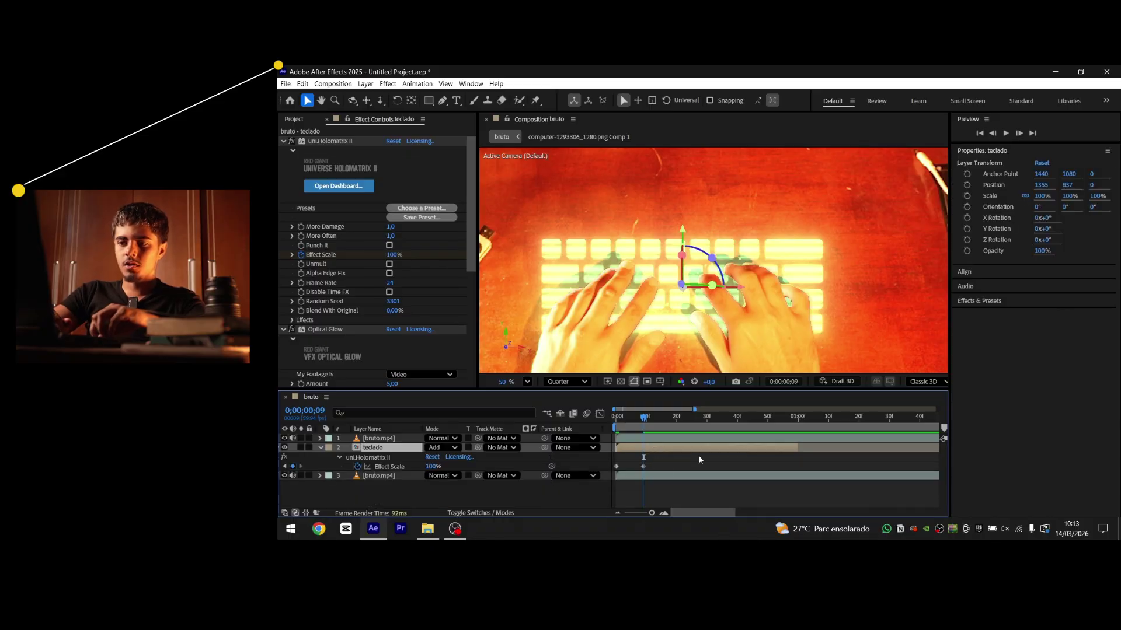
{"action": "left_click_drag", "start_coordinate": [698, 456], "coordinate": [596, 471]}
{"action": "key", "text": "F9"}
{"action": "left_click", "coordinate": [677, 457]}
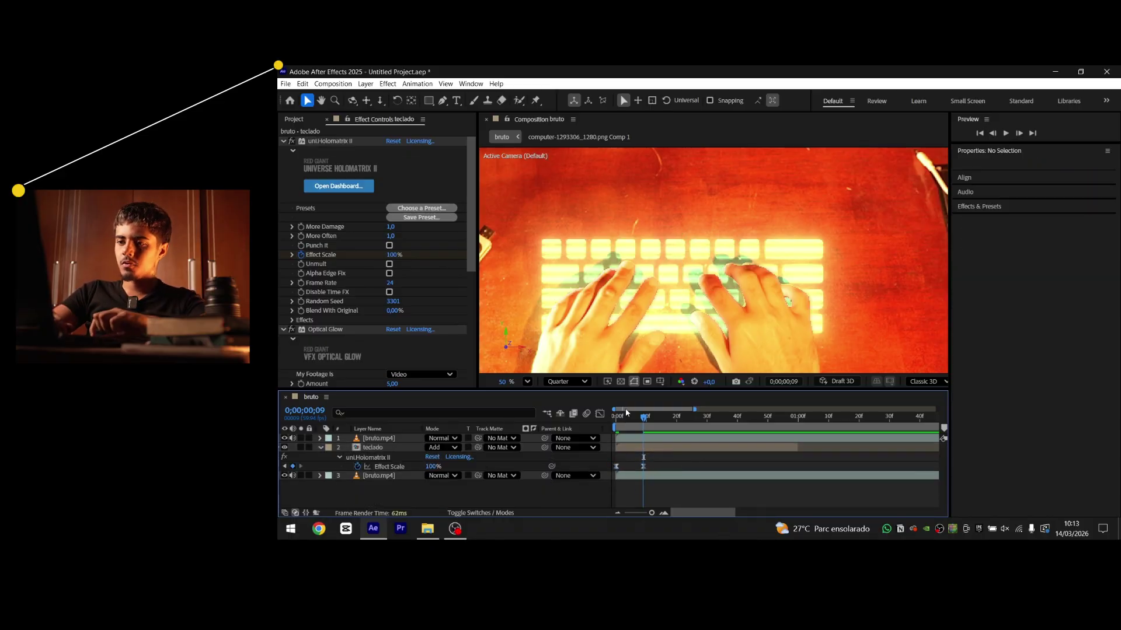
{"action": "key", "text": "space"}
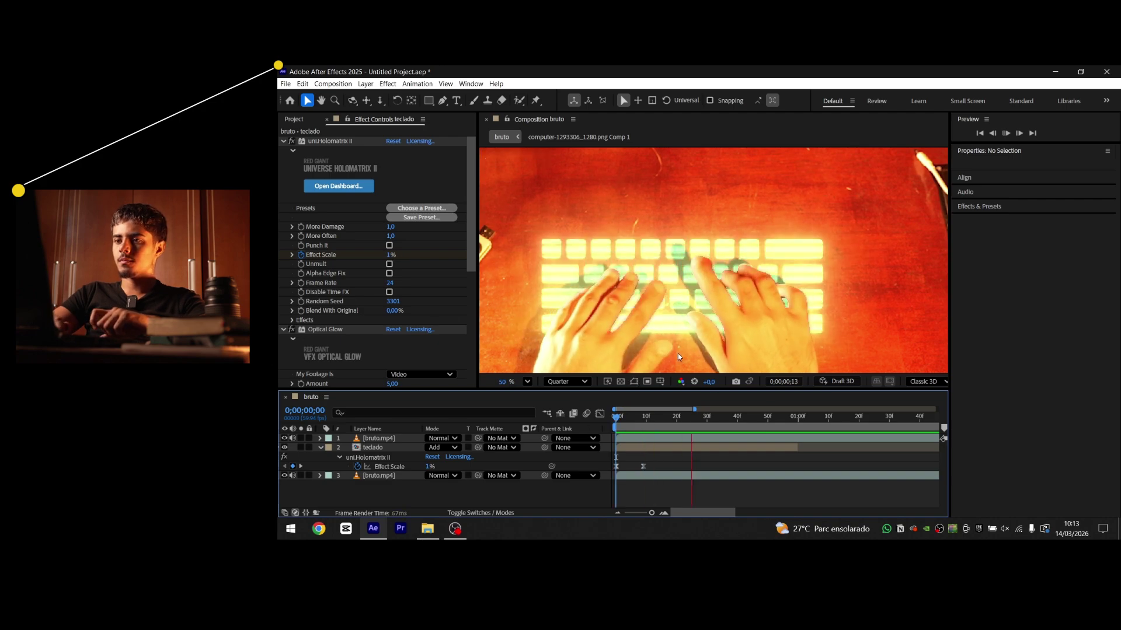
Move the second Effect Scale keyframe out to about frame 23 and preview the slower reveal
{"action": "left_click", "coordinate": [635, 420]}
{"action": "left_click_drag", "start_coordinate": [643, 467], "coordinate": [686, 467]}
{"action": "key", "text": "space"}
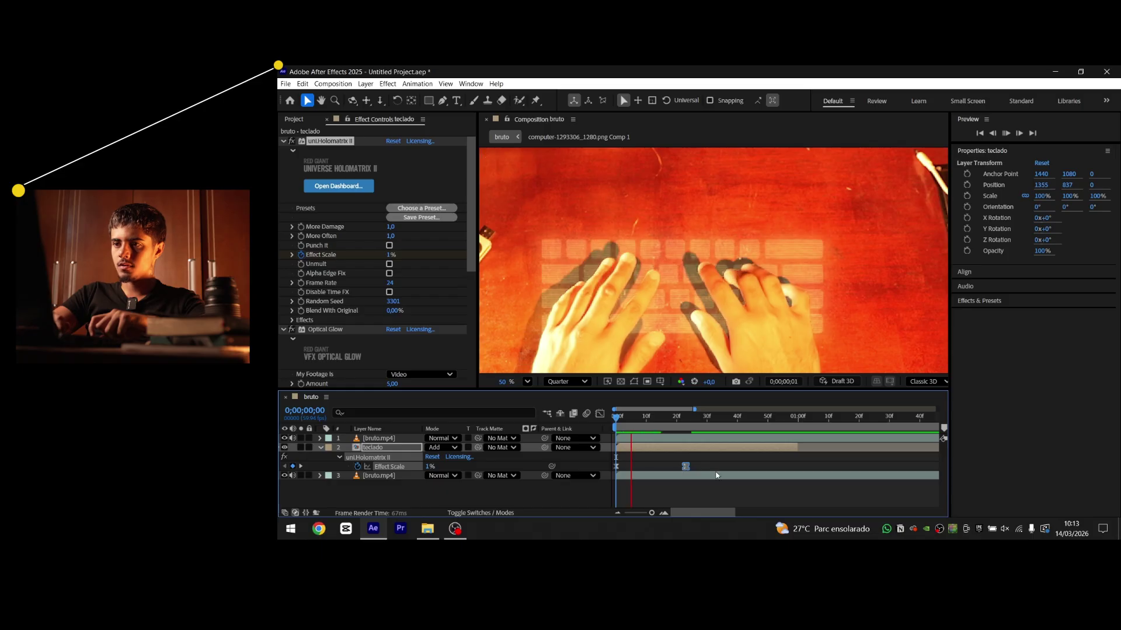
{"action": "key", "text": "space"}
With no layer selected, draw a rounded rectangle shape of about 1044 by 108 px just above the keyboard at 0;00;00;00
{"action": "scroll", "coordinate": [711, 262], "scroll_direction": "down", "scroll_amount": 2}
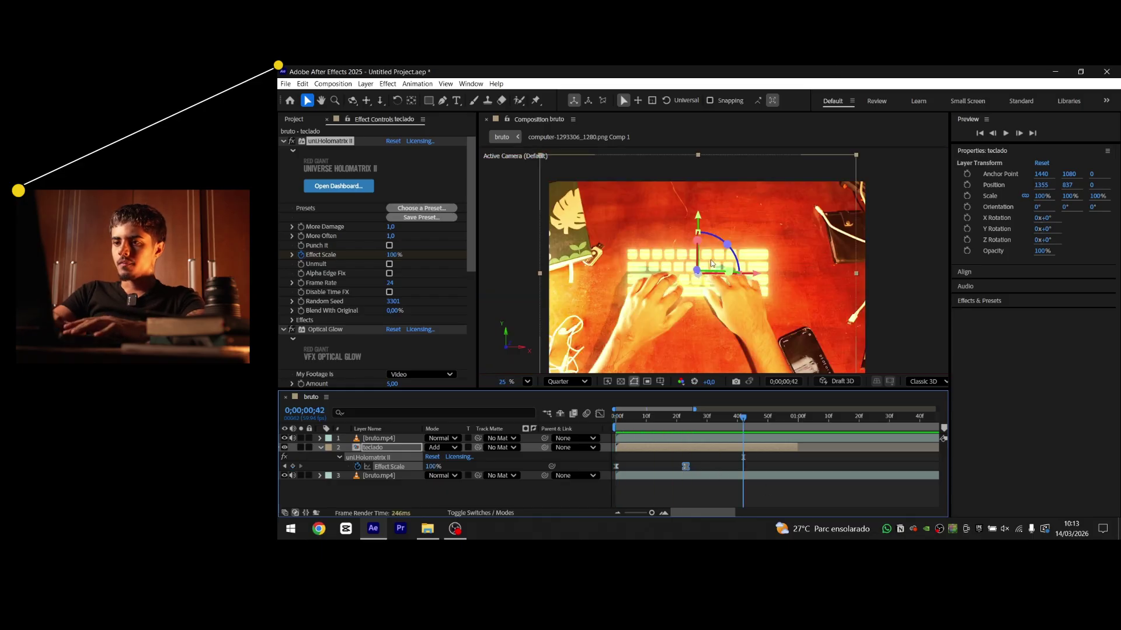
{"action": "scroll", "coordinate": [687, 249], "scroll_direction": "up", "scroll_amount": 2}
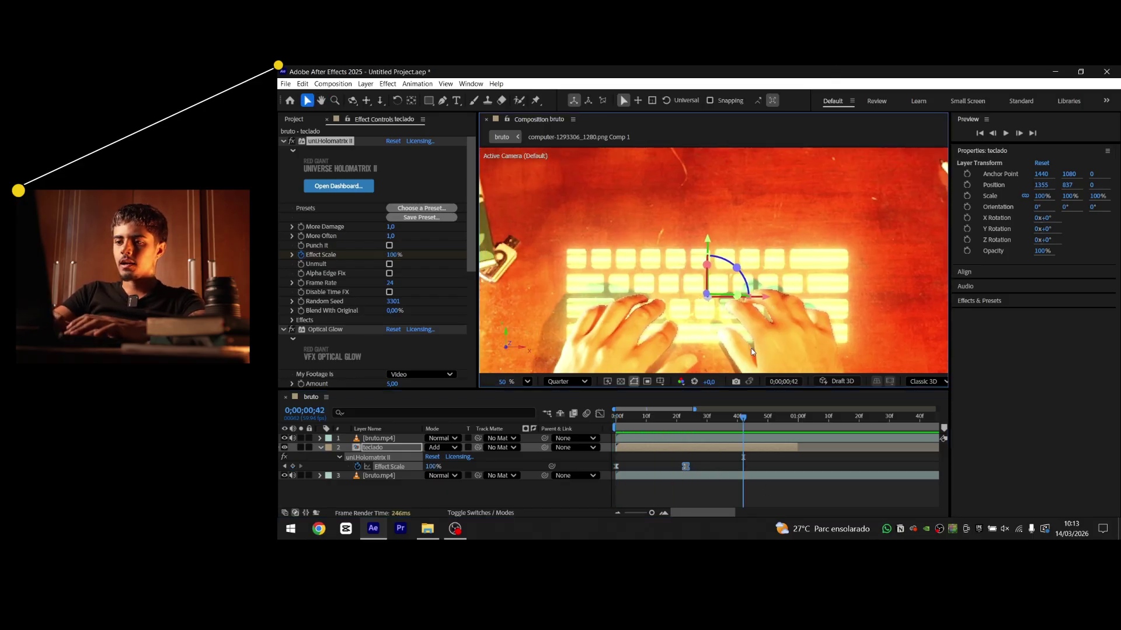
{"action": "left_click", "coordinate": [748, 470]}
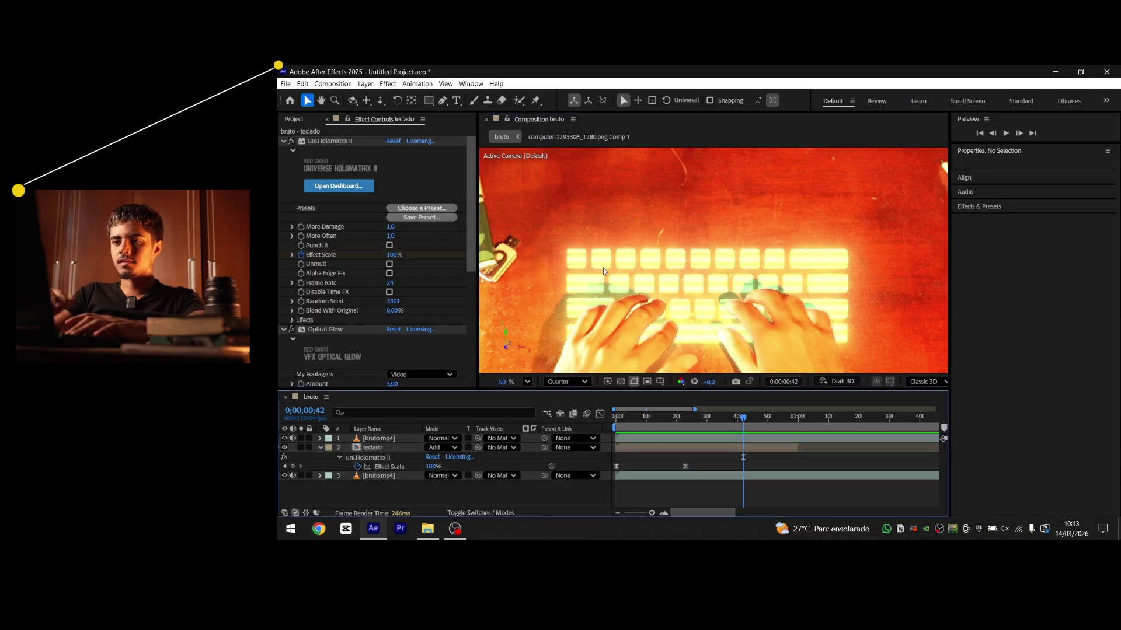
{"action": "left_click", "coordinate": [429, 100]}
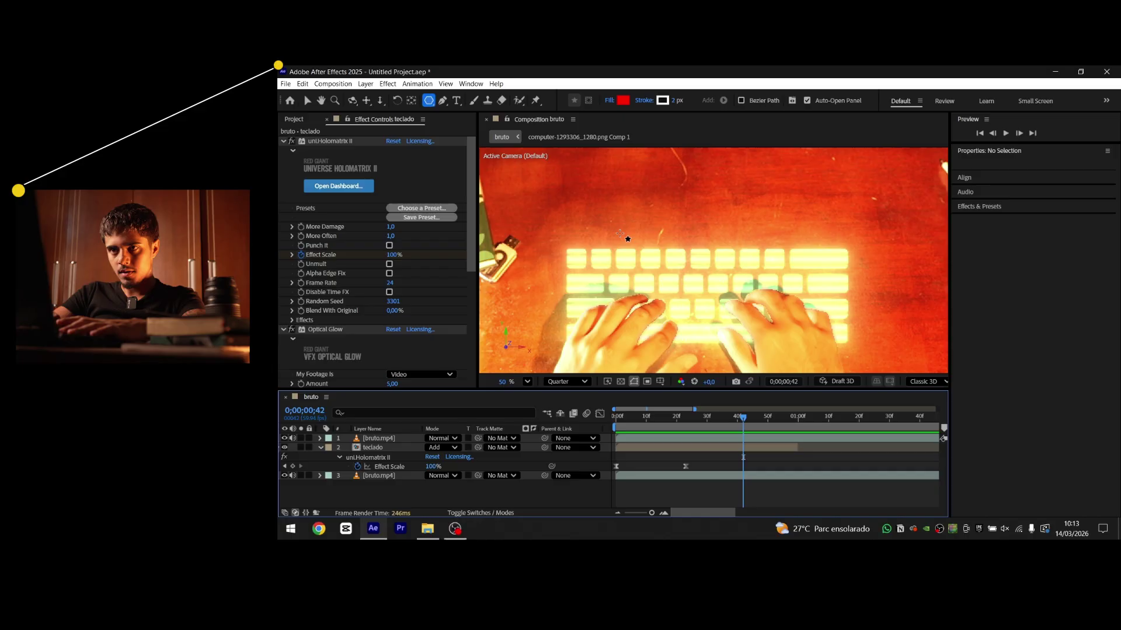
{"action": "key", "text": "Home"}
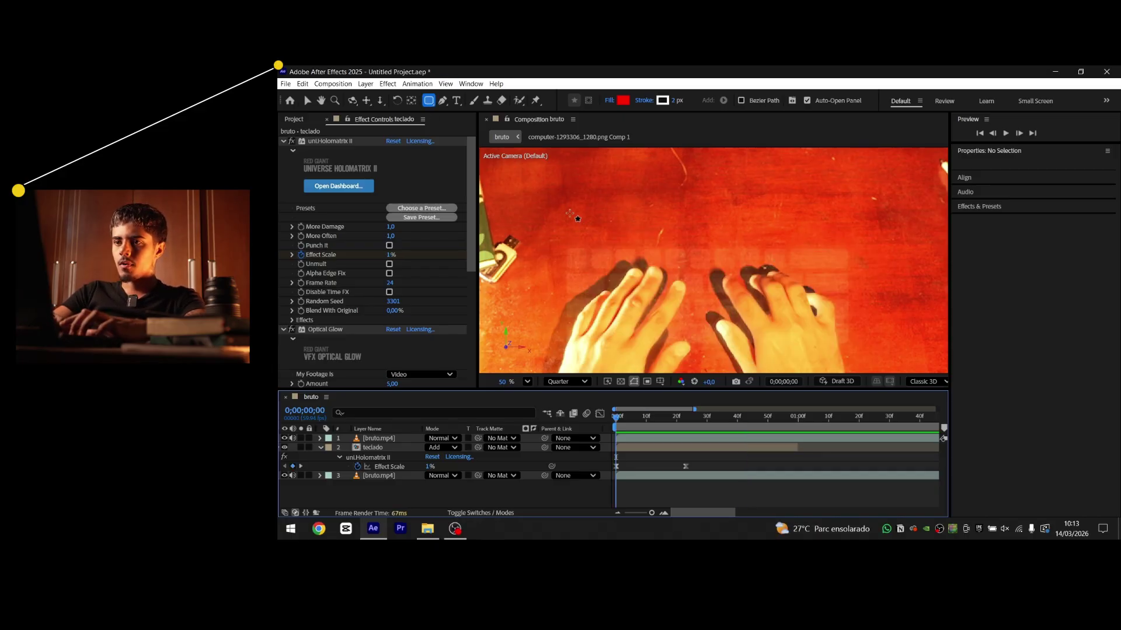
{"action": "left_click_drag", "start_coordinate": [568, 211], "coordinate": [847, 242]}
{"action": "key", "text": "ctrl+z"}
{"action": "left_click_drag", "start_coordinate": [589, 220], "coordinate": [818, 243]}
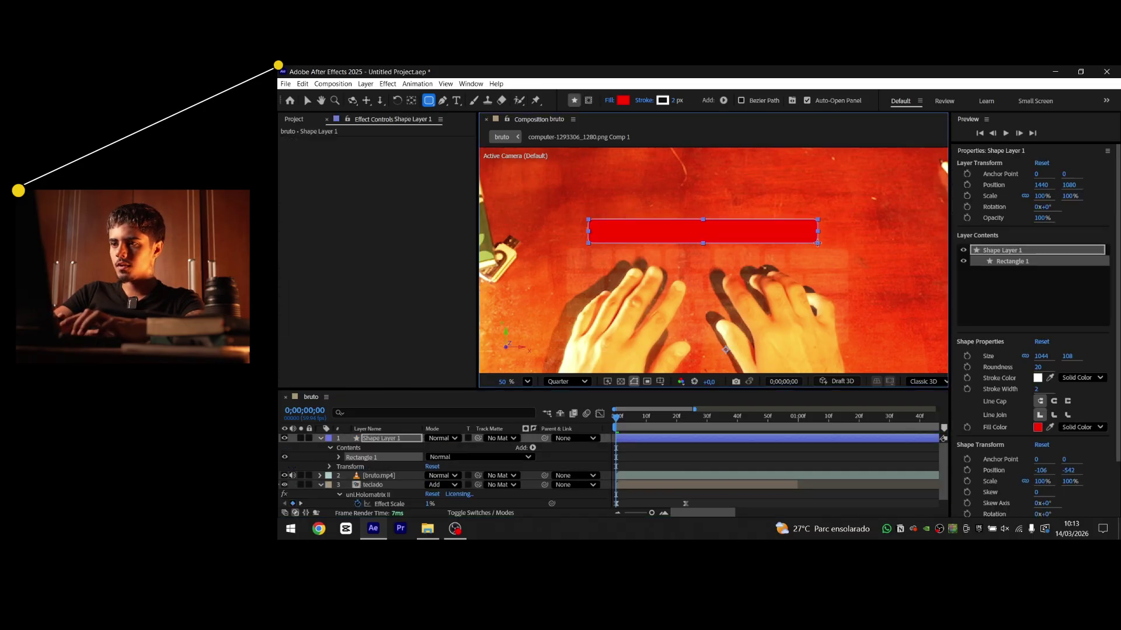
Give the rectangle a solid black fill (000000) with an opacity of about 40%
{"action": "left_click", "coordinate": [609, 100]}
{"action": "left_click", "coordinate": [641, 268]}
{"action": "left_click", "coordinate": [661, 268]}
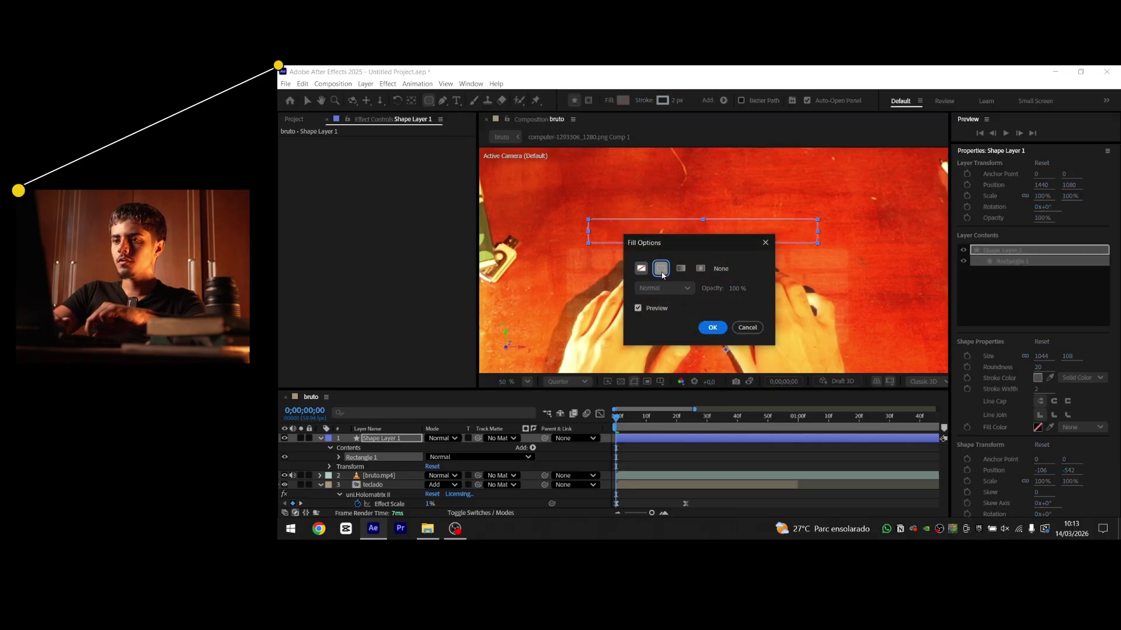
{"action": "left_click", "coordinate": [712, 327]}
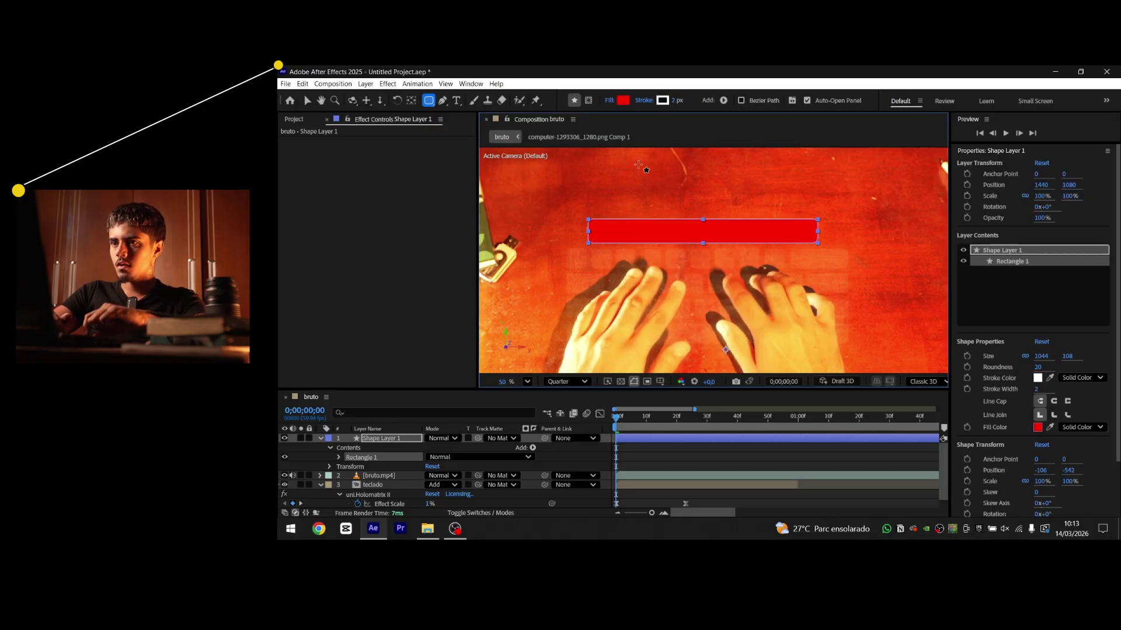
{"action": "left_click", "coordinate": [624, 100]}
{"action": "type", "text": "000000"}
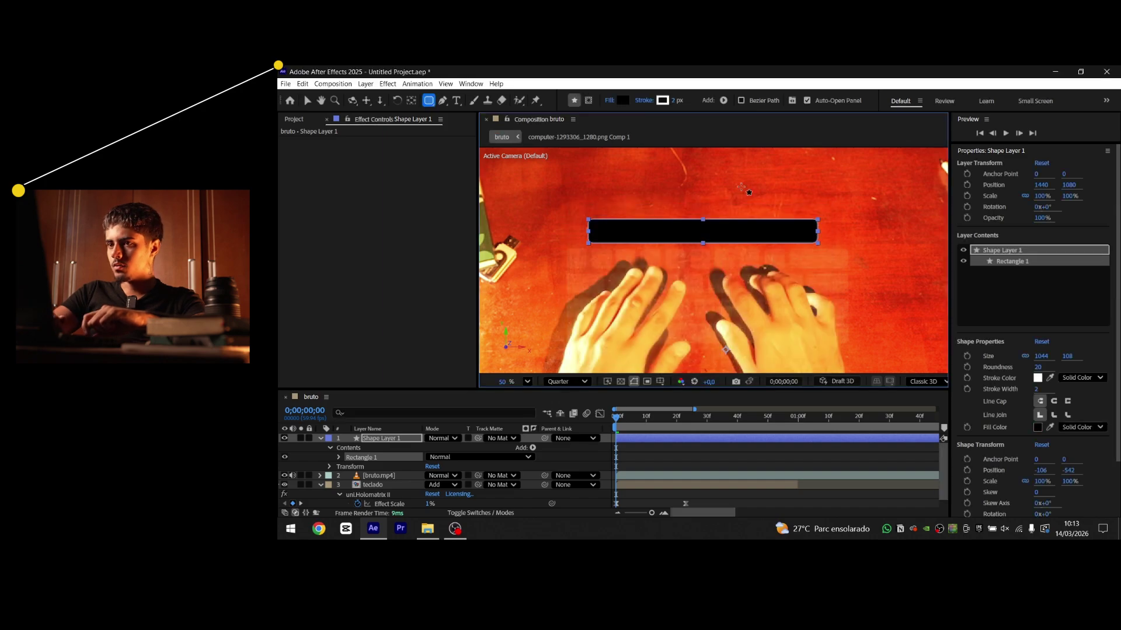
{"action": "left_click", "coordinate": [809, 232]}
{"action": "left_click", "coordinate": [617, 100]}
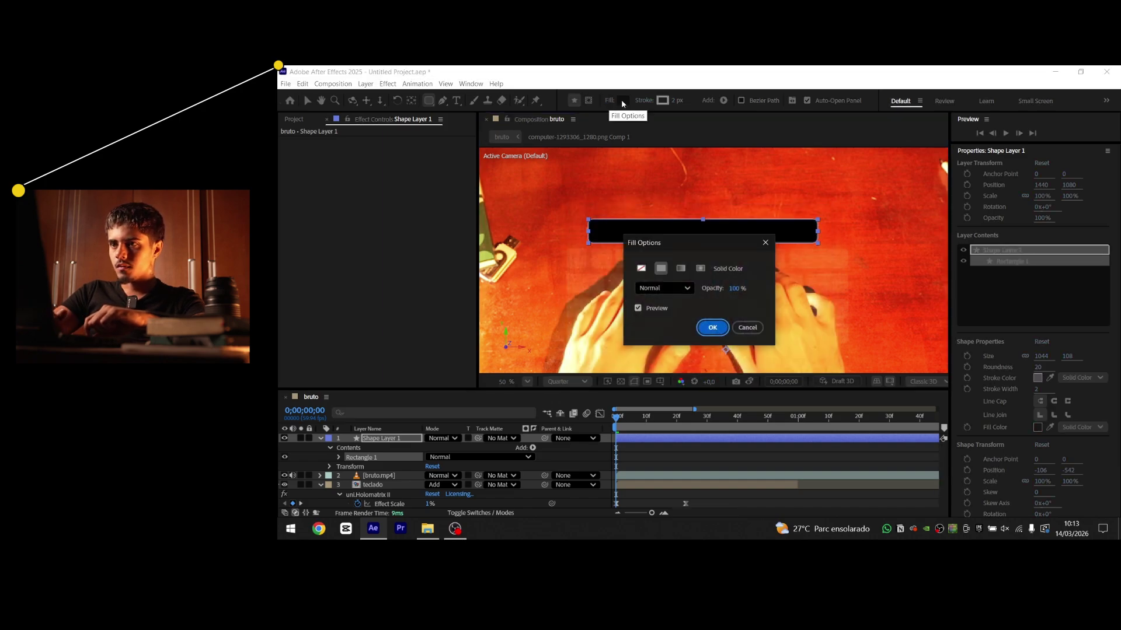
{"action": "left_click_drag", "start_coordinate": [733, 289], "coordinate": [718, 290]}
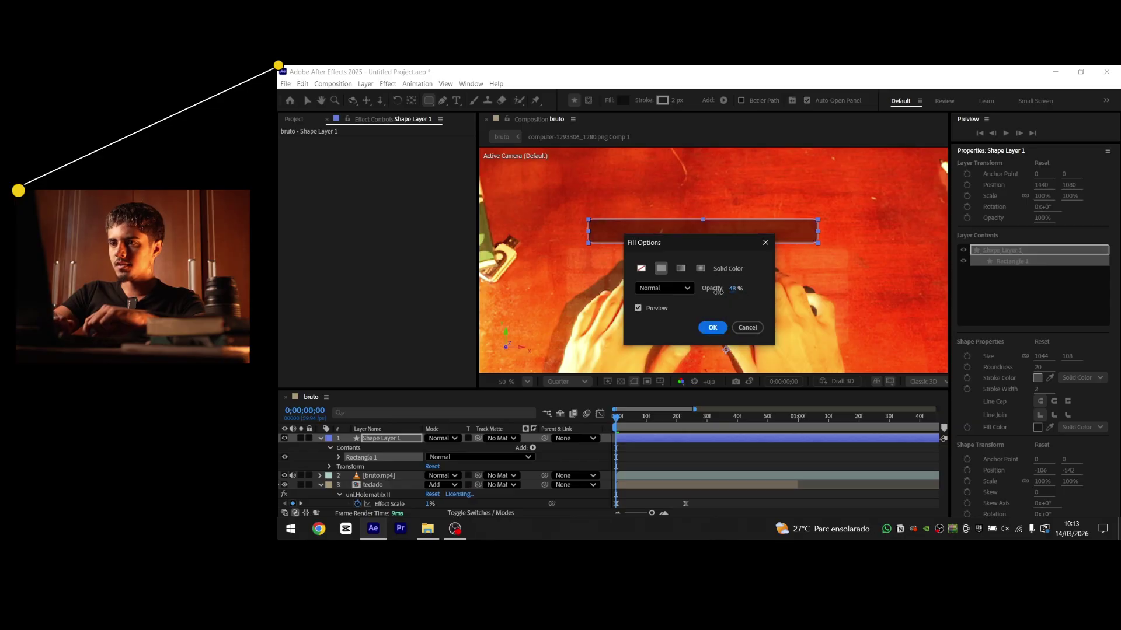
{"action": "left_click", "coordinate": [713, 328]}
Set the rounded rectangle's stroke width to 9 px
{"action": "left_click_drag", "start_coordinate": [674, 103], "coordinate": [679, 102]}
{"action": "left_click", "coordinate": [663, 101]}
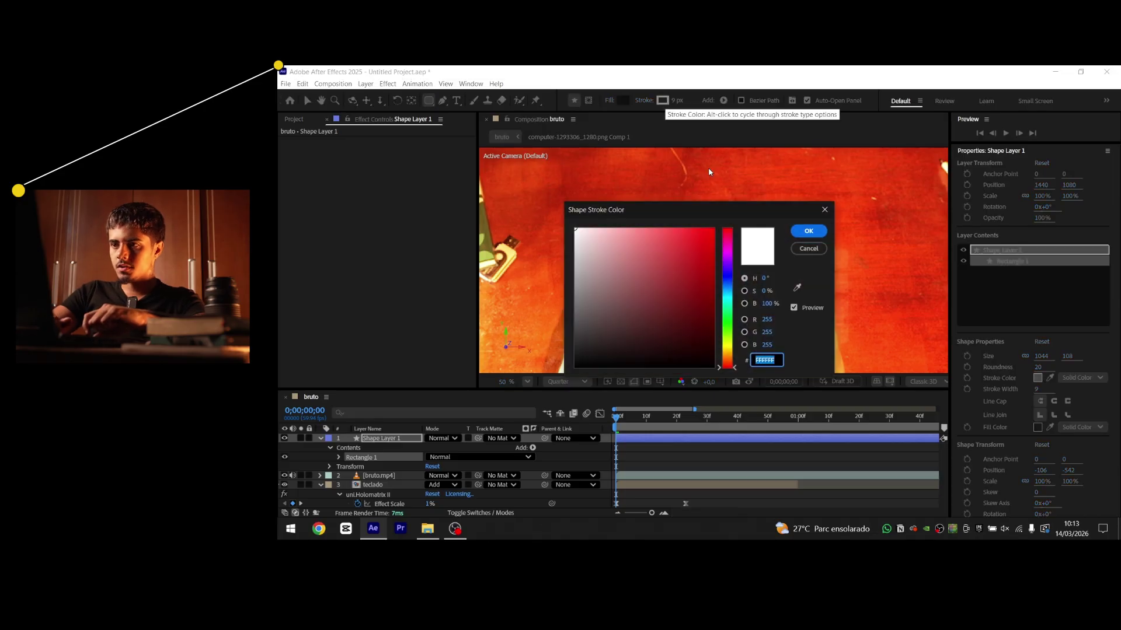
{"action": "left_click", "coordinate": [729, 349]}
{"action": "left_click_drag", "start_coordinate": [700, 251], "coordinate": [745, 212]}
{"action": "left_click", "coordinate": [813, 248]}
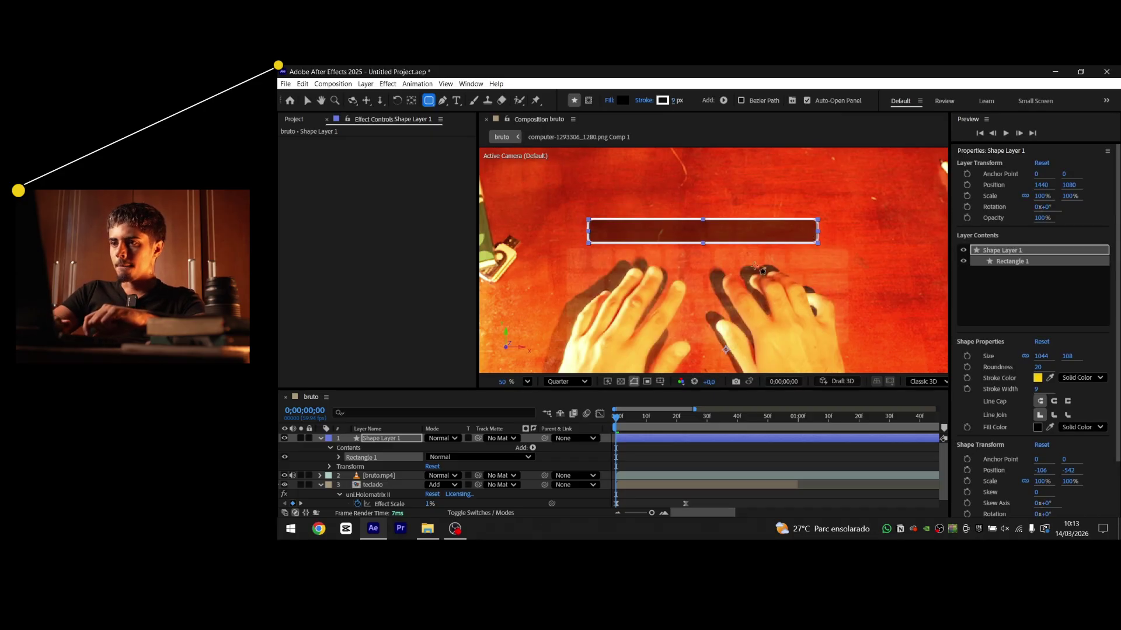
Change the rounded rectangle's stroke colour to a fully saturated yellow-orange and deselect the layer
{"action": "left_click", "coordinate": [662, 100]}
{"action": "left_click_drag", "start_coordinate": [698, 248], "coordinate": [800, 166]}
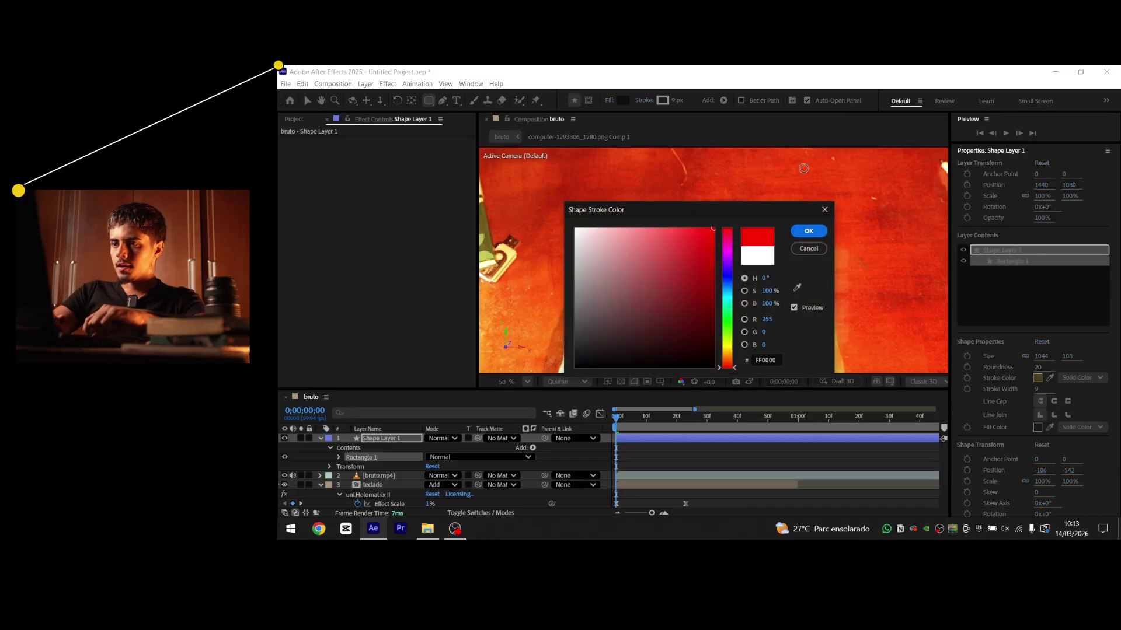
{"action": "left_click", "coordinate": [727, 352]}
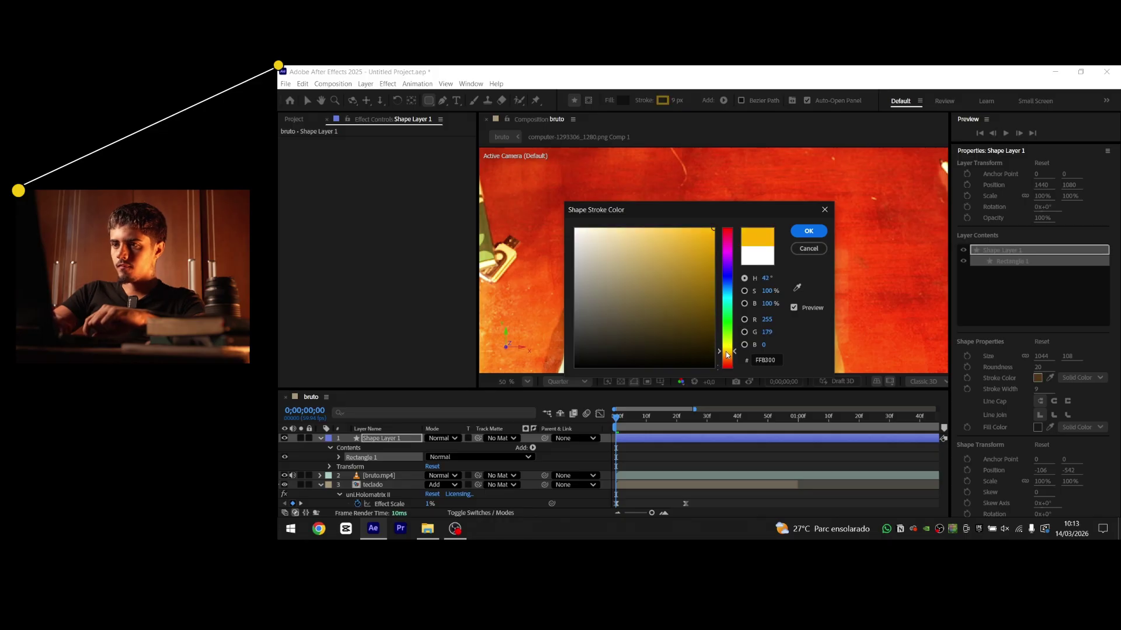
{"action": "left_click", "coordinate": [810, 234]}
{"action": "left_click", "coordinate": [692, 451]}
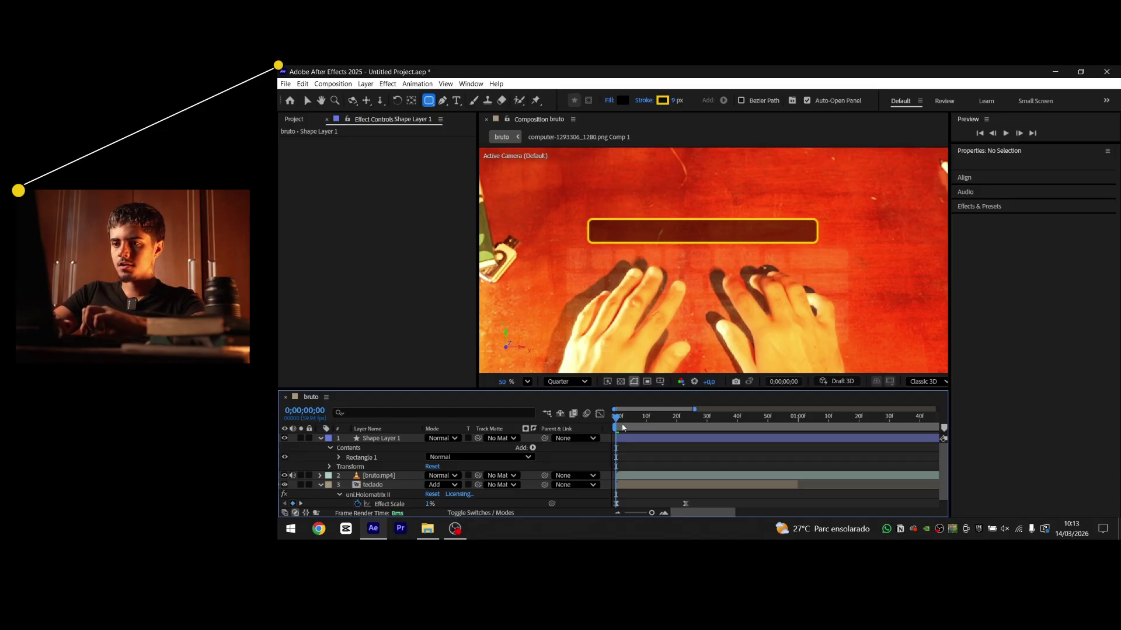
Trim Shape Layer 1 to end with the teclado layer at about one second and make it a 3D layer
{"action": "left_click_drag", "start_coordinate": [622, 428], "coordinate": [793, 423]}
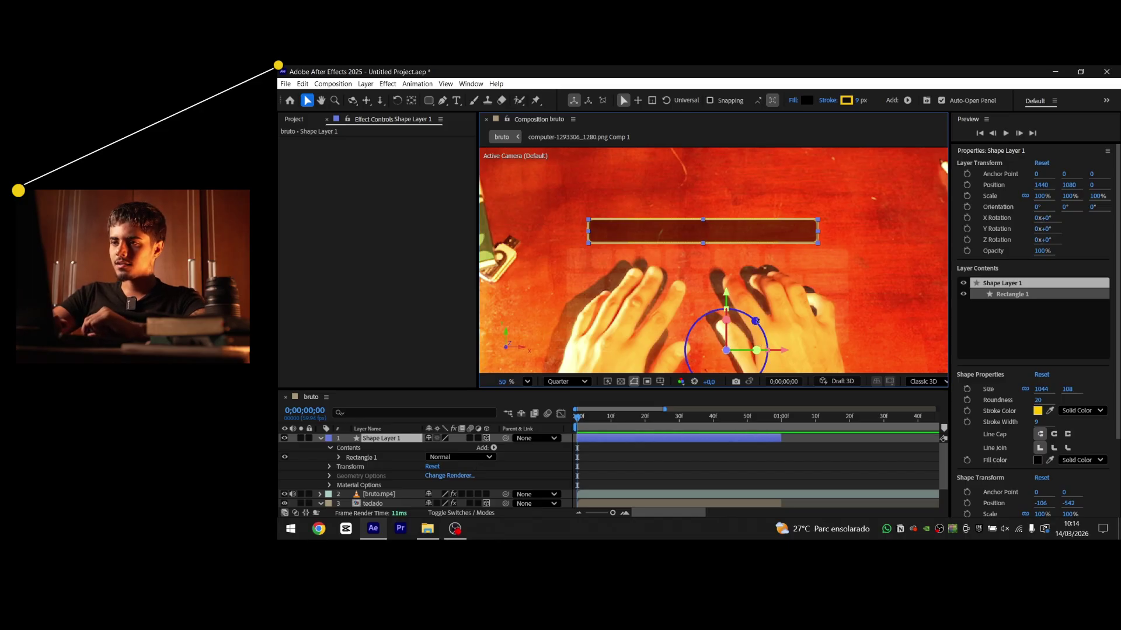
{"action": "left_click_drag", "start_coordinate": [756, 321], "coordinate": [761, 328]}
{"action": "key", "text": "ctrl+z"}
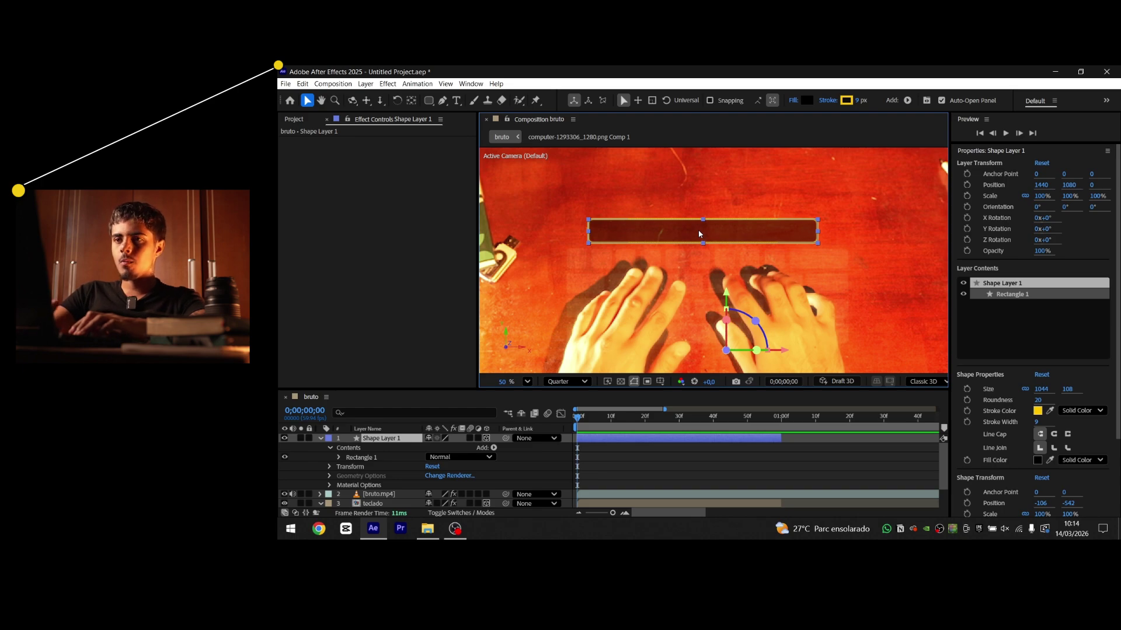
With Shape Layer 1 in 3D, move its anchor point to the bar's centre, at about -104, -534
{"action": "left_click", "coordinate": [485, 438]}
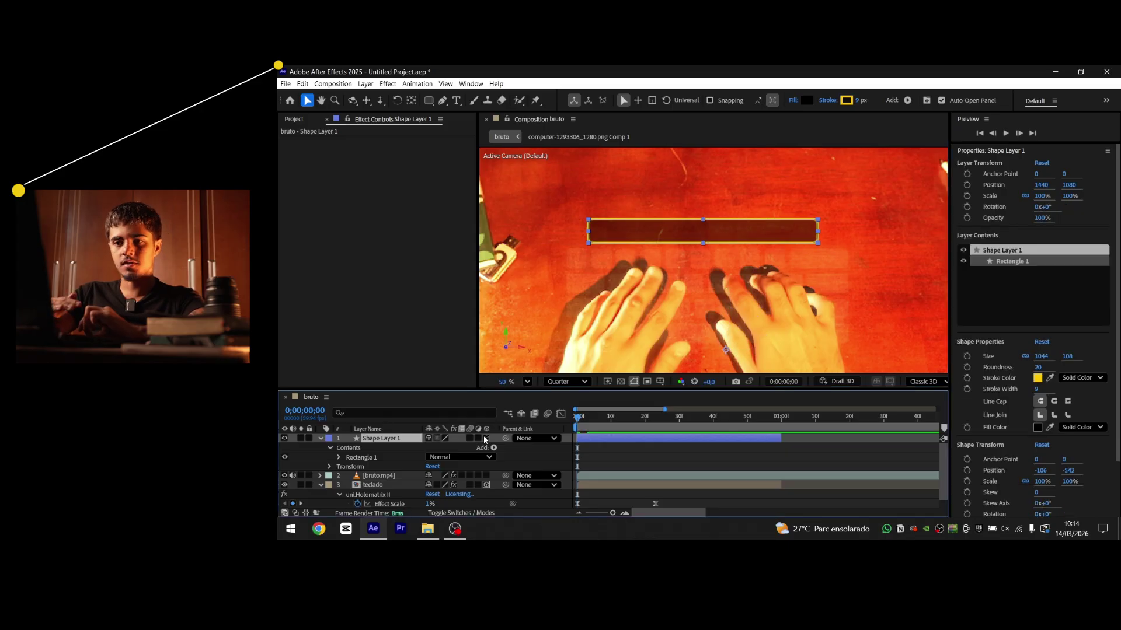
{"action": "left_click", "coordinate": [414, 100]}
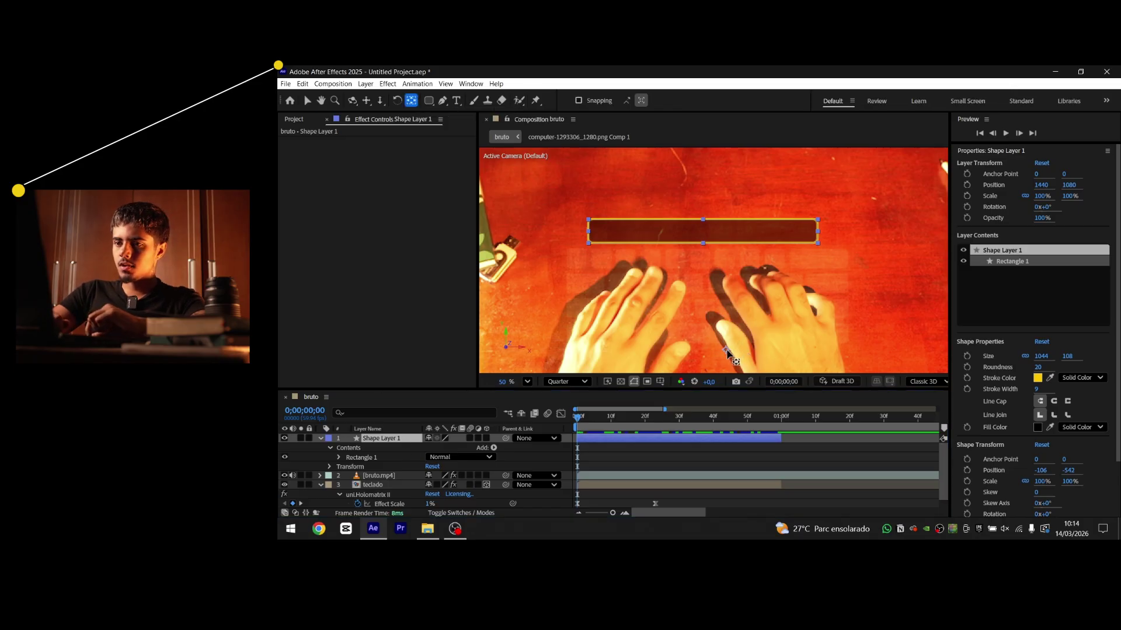
{"action": "left_click", "coordinate": [486, 438]}
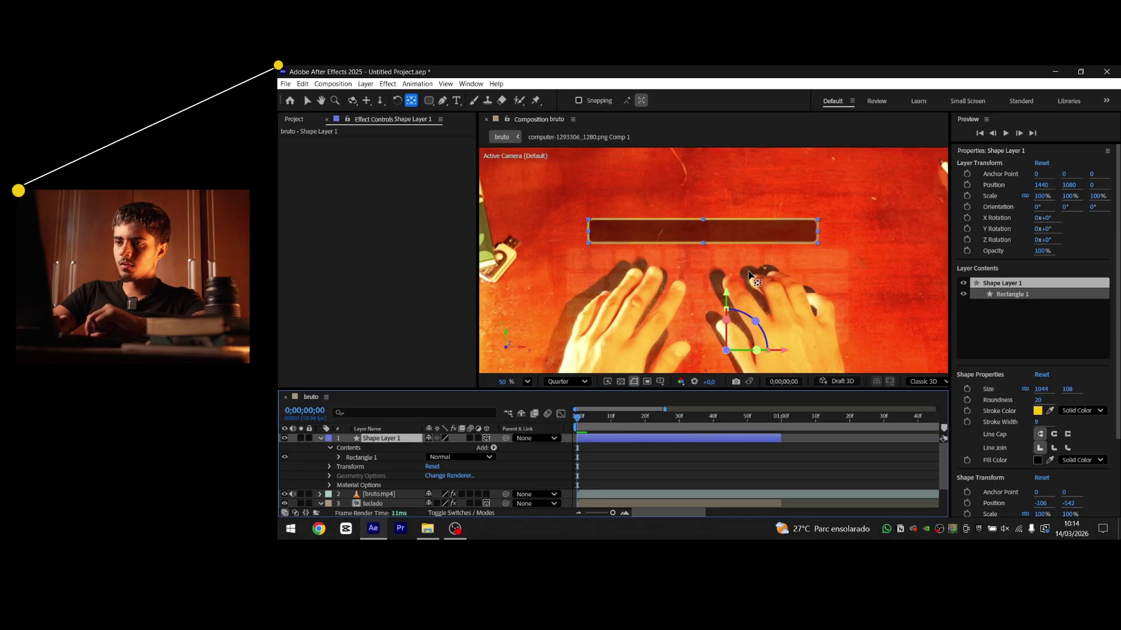
{"action": "left_click_drag", "start_coordinate": [730, 300], "coordinate": [727, 175]}
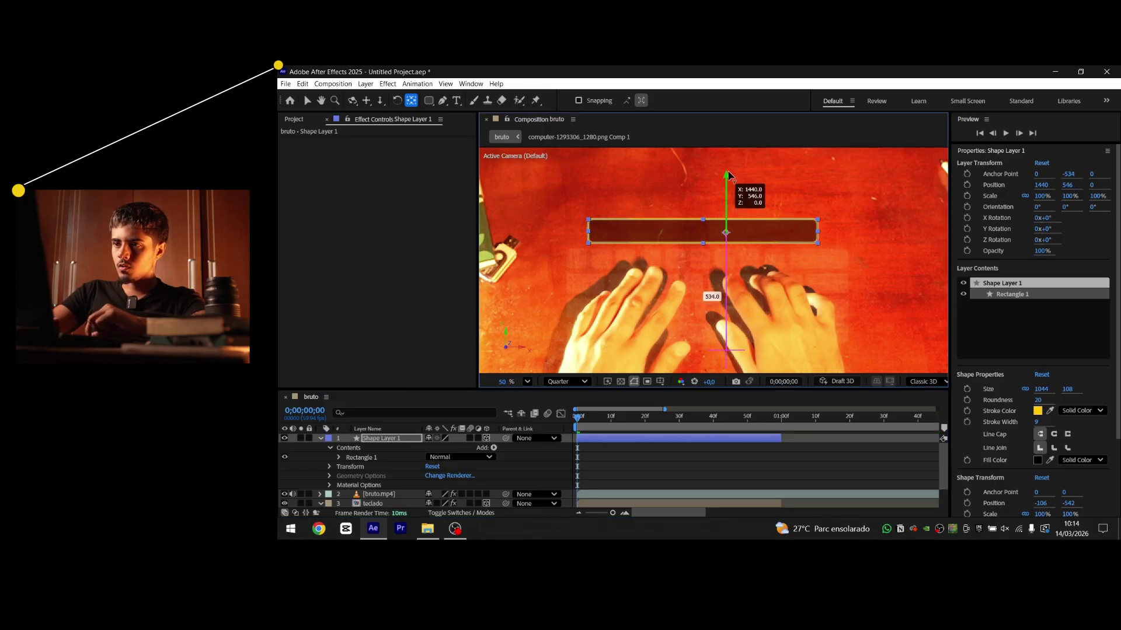
{"action": "left_click_drag", "start_coordinate": [788, 240], "coordinate": [740, 240]}
{"action": "left_click_drag", "start_coordinate": [684, 176], "coordinate": [685, 147]}
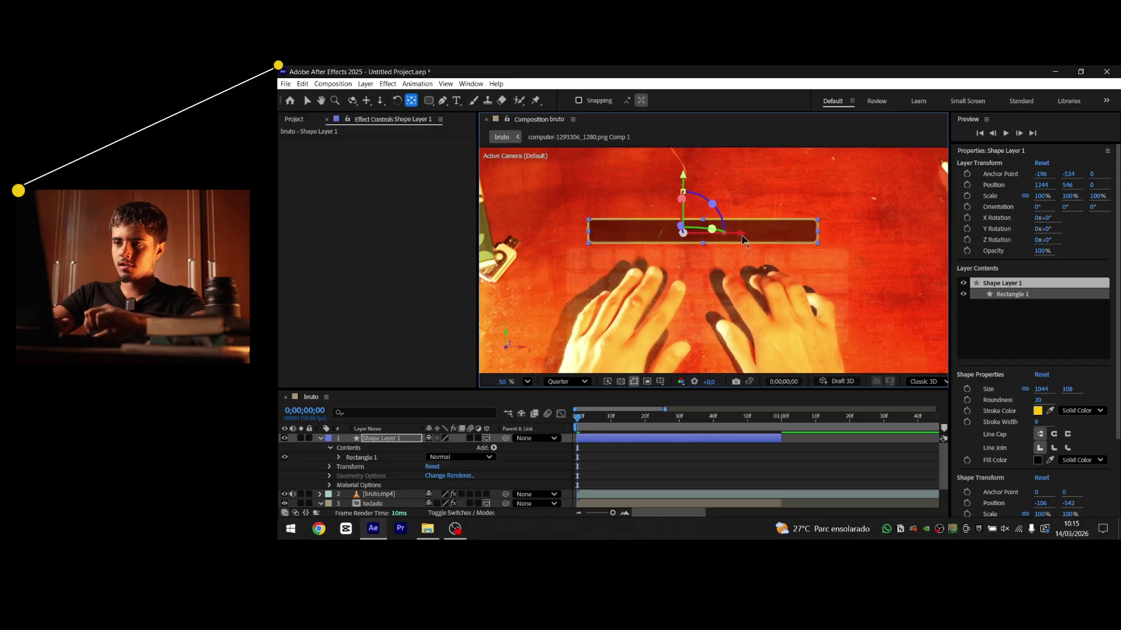
{"action": "mouse_move", "coordinate": [744, 236]}
{"action": "left_mouse_down"}
{"action": "mouse_move", "coordinate": [769, 237]}
{"action": "mouse_move", "coordinate": [760, 237]}
{"action": "left_mouse_up"}
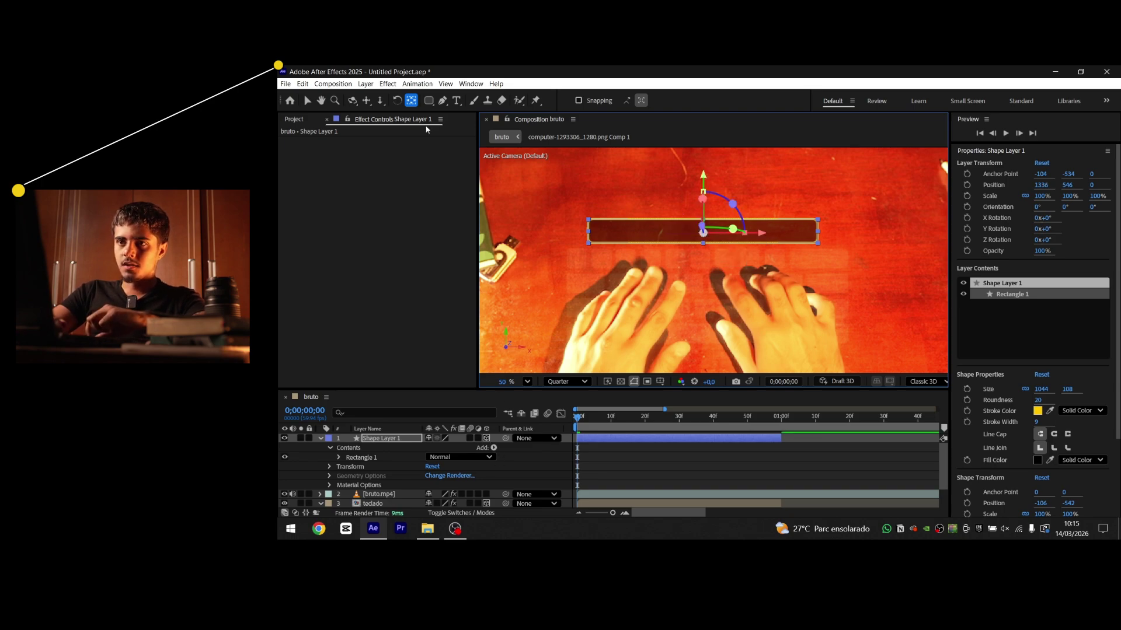
{"action": "left_click", "coordinate": [307, 100]}
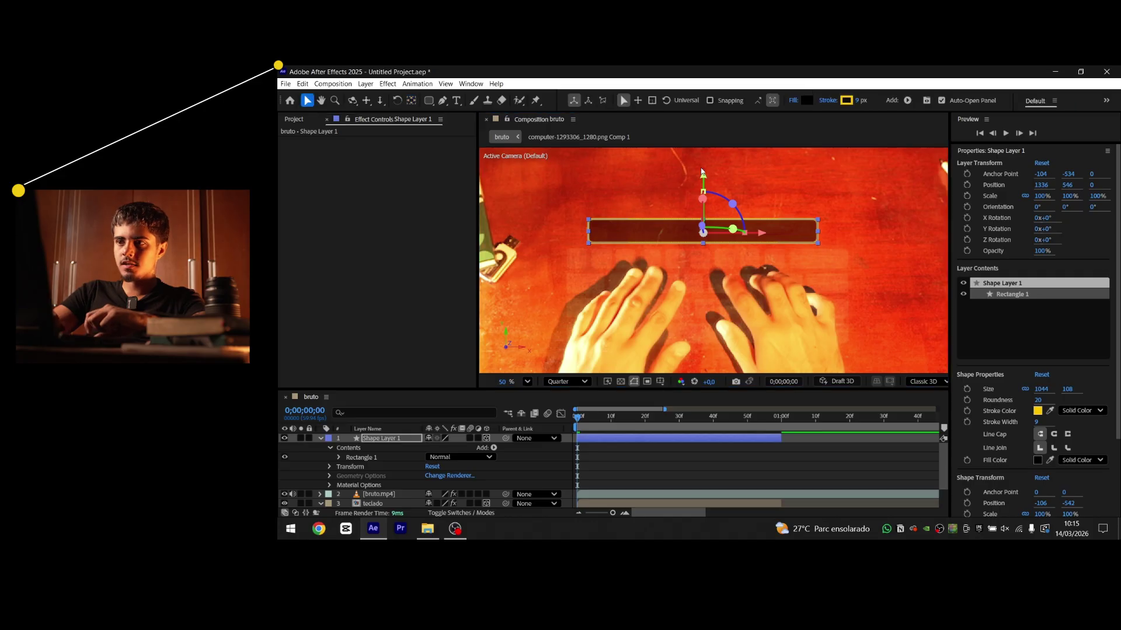
Try tilting the bar about its X axis, undo it, and check the bar against the keyboard at frame 20
{"action": "left_click_drag", "start_coordinate": [703, 199], "coordinate": [715, 157]}
{"action": "key", "text": "ctrl+z"}
{"action": "left_click_drag", "start_coordinate": [599, 420], "coordinate": [645, 422]}
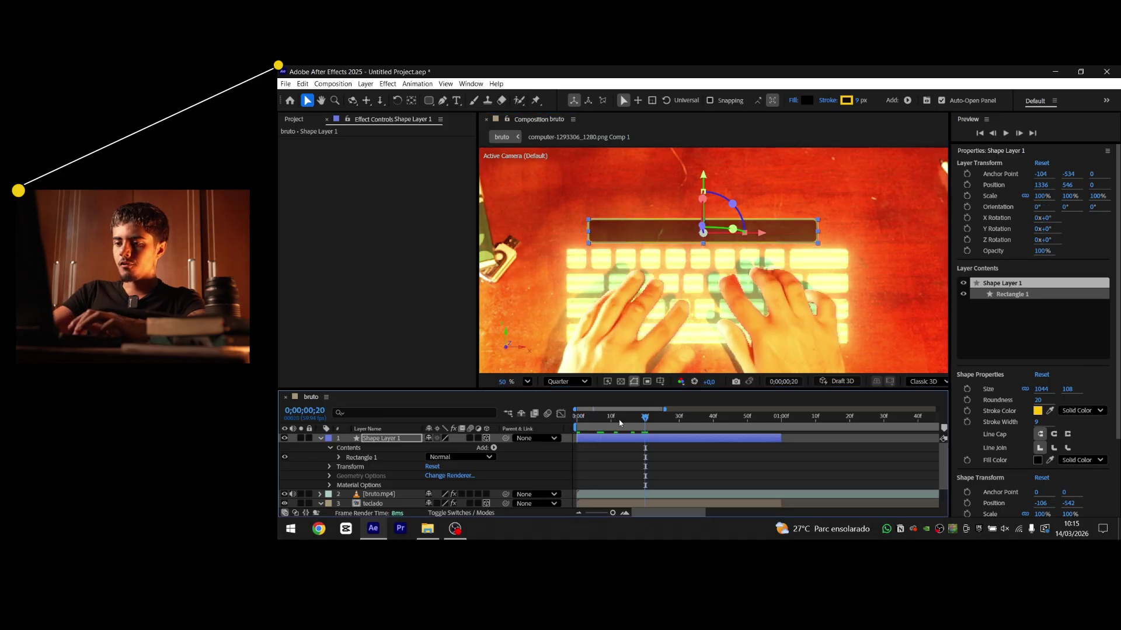
{"action": "key", "text": "period"}
{"action": "left_click_drag", "start_coordinate": [680, 193], "coordinate": [741, 256]}
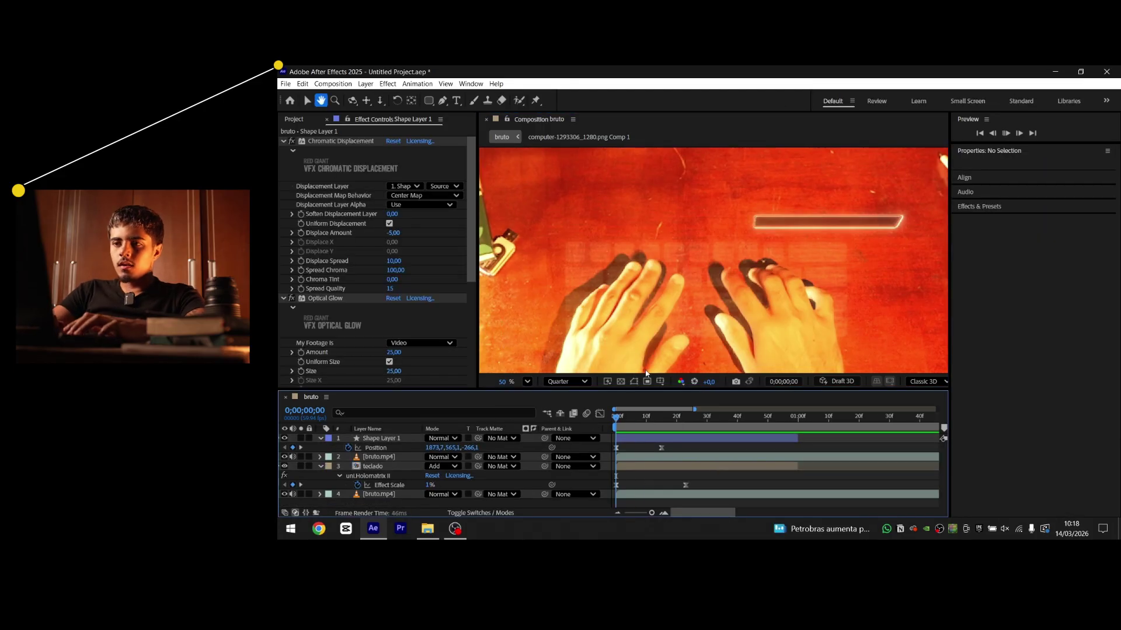
Add the text "Adobe After Effects" beside the right end of the glowing bar at frame 33
{"action": "key", "text": "ctrl+t"}
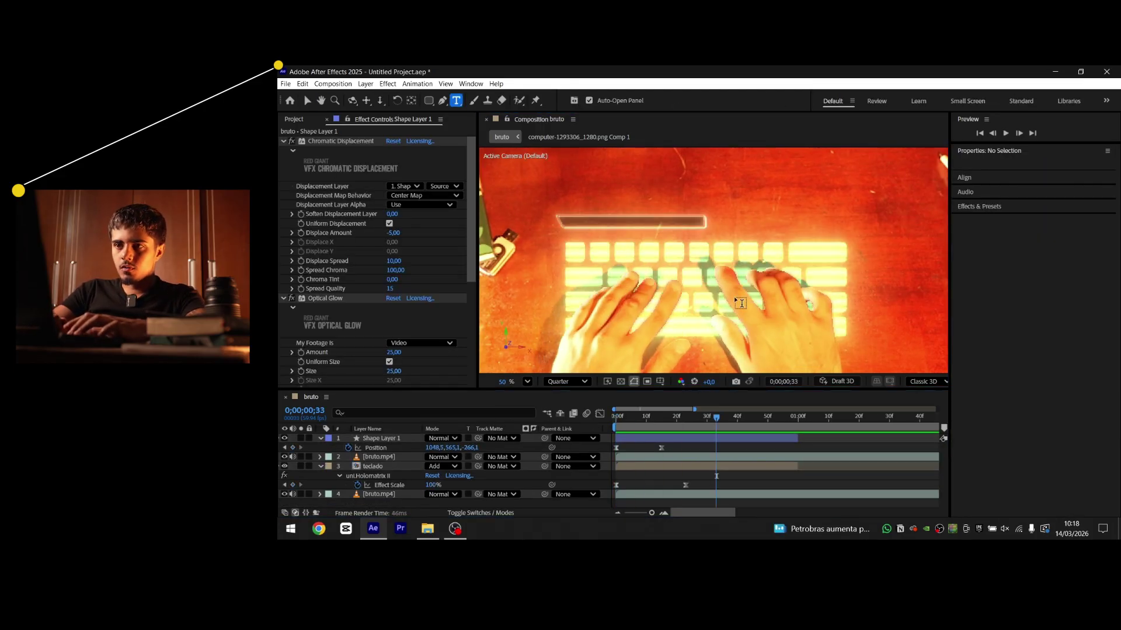
{"action": "left_click", "coordinate": [712, 220]}
{"action": "type", "text": "Adobe A"}
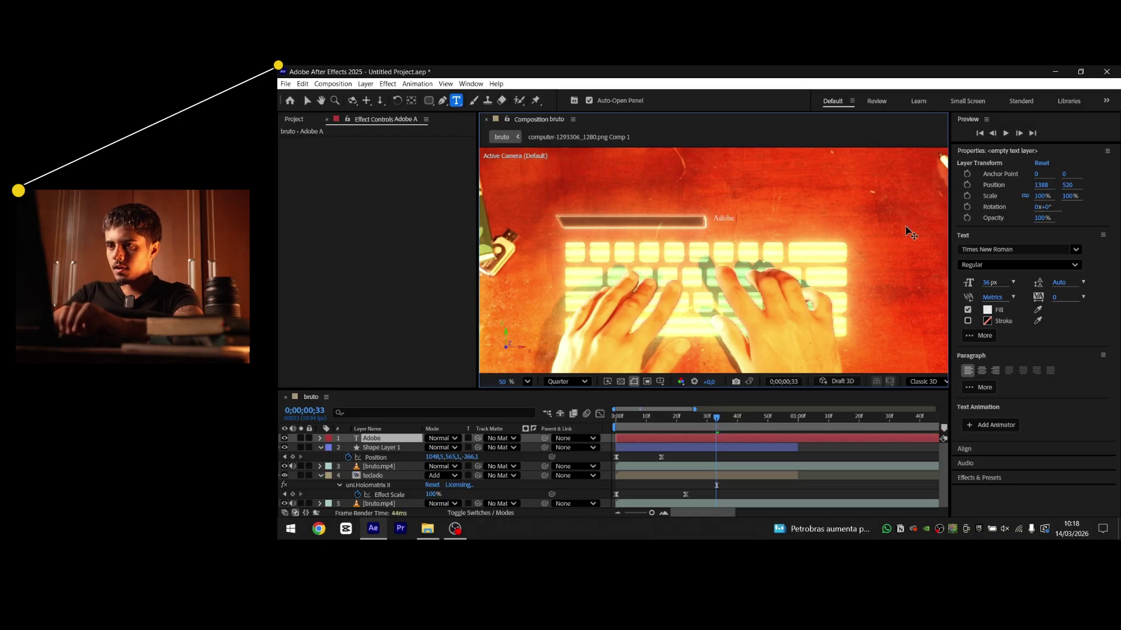
{"action": "type", "text": "fter Effects"}
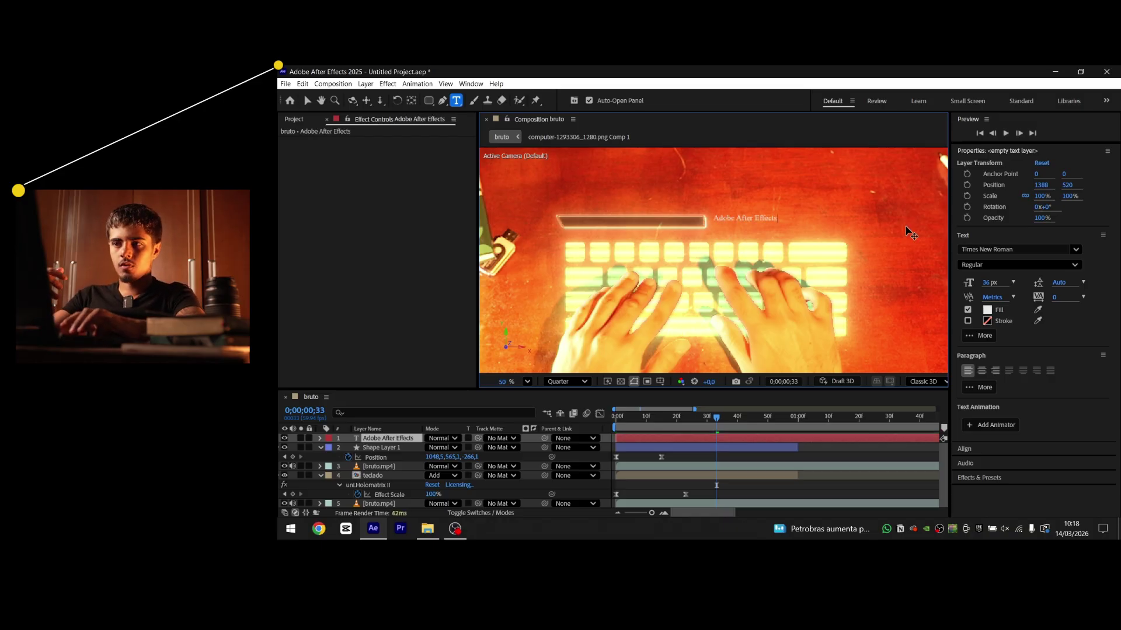
Set the whole Adobe After Effects text in Arial Bold
{"action": "key", "text": "ctrl+a"}
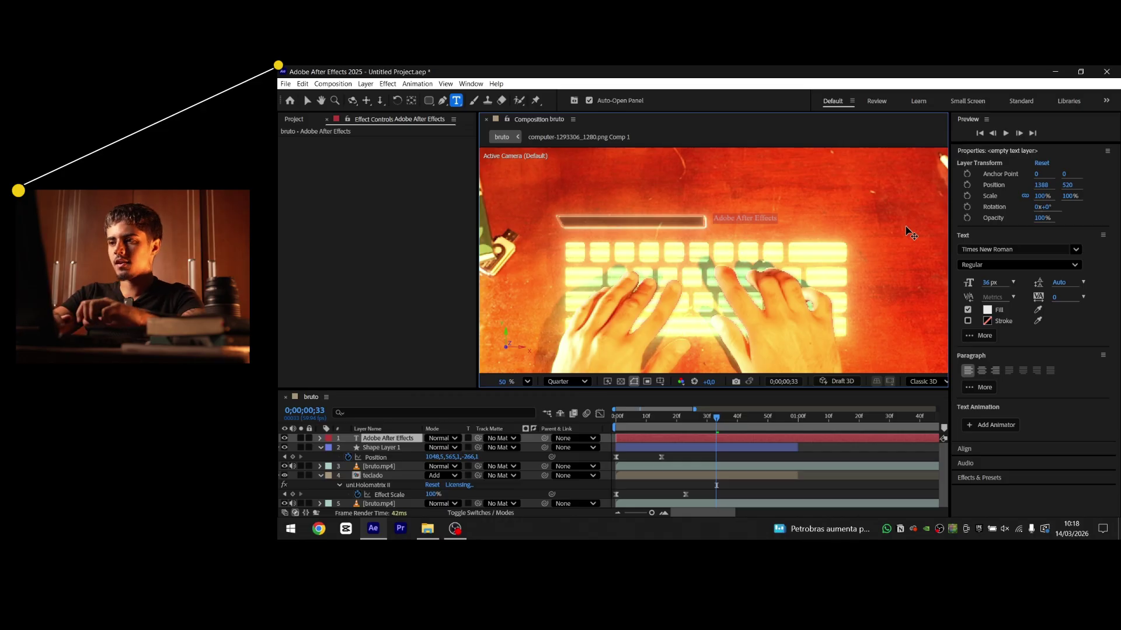
{"action": "left_click", "coordinate": [1004, 249]}
{"action": "type", "text": "ariel"}
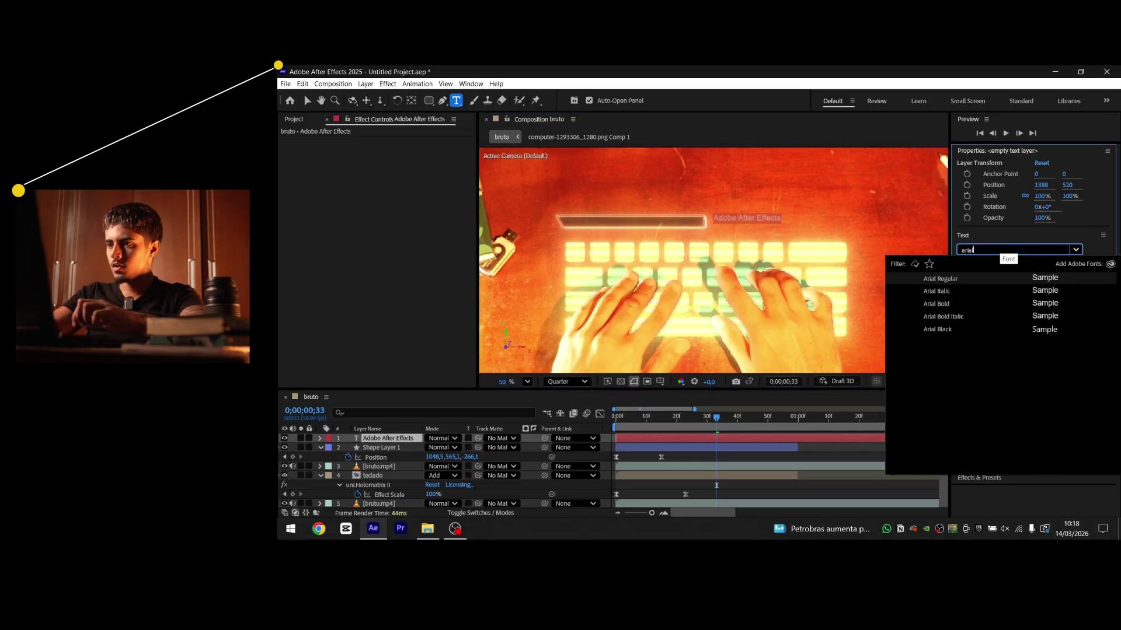
{"action": "left_click", "coordinate": [967, 304]}
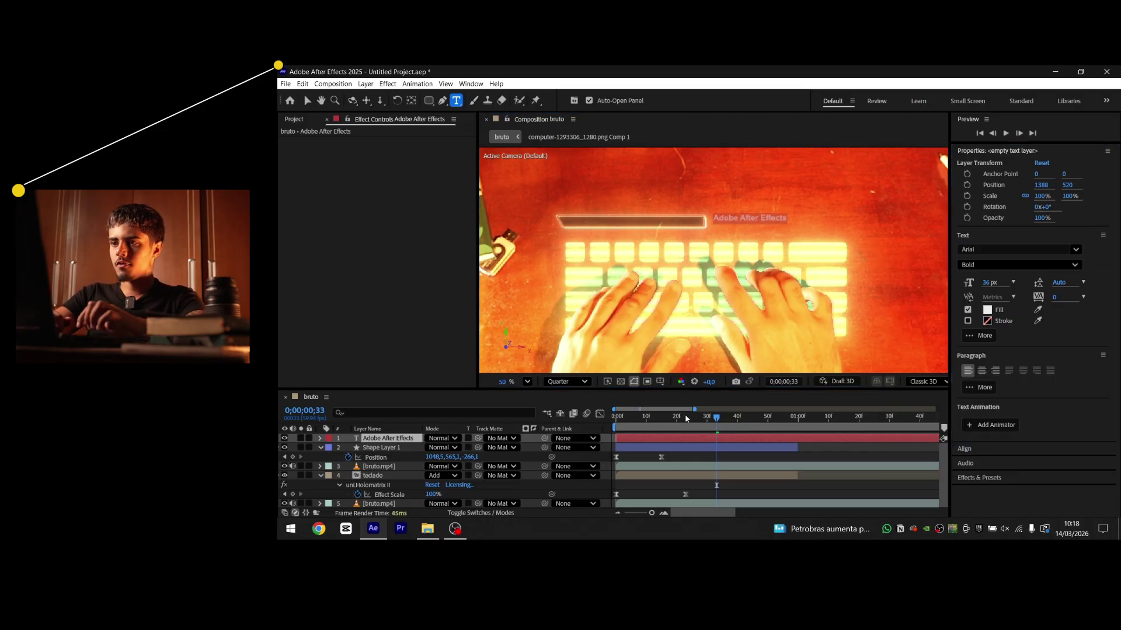
{"action": "left_click", "coordinate": [717, 457]}
Show the layer switches and make the Adobe After Effects text layer 3D
{"action": "left_click", "coordinate": [399, 439]}
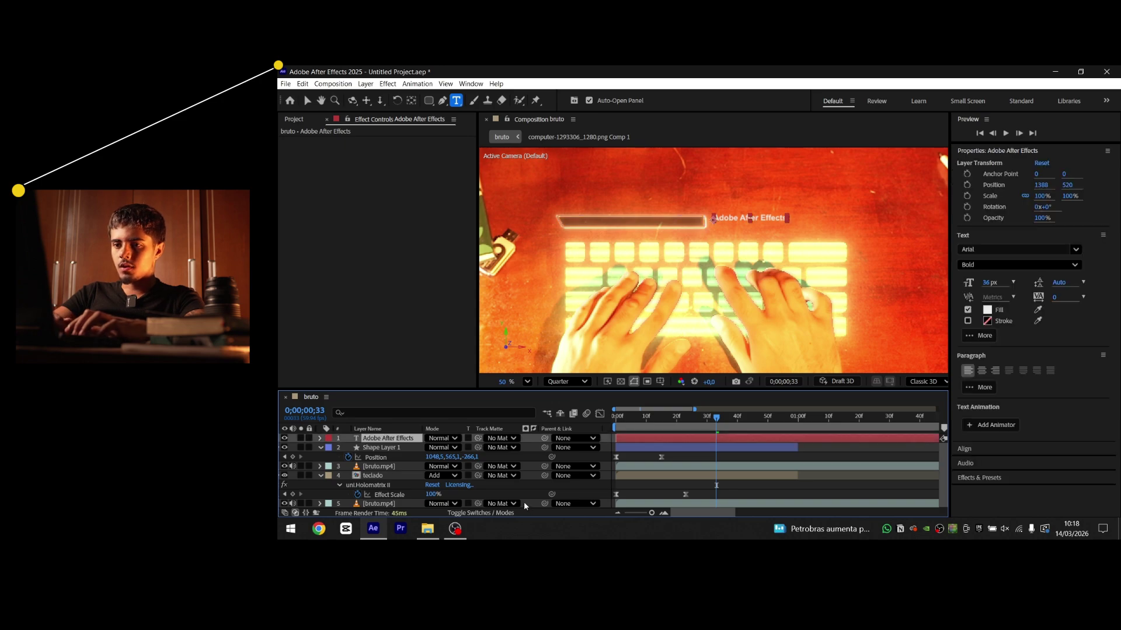
{"action": "left_click", "coordinate": [473, 514]}
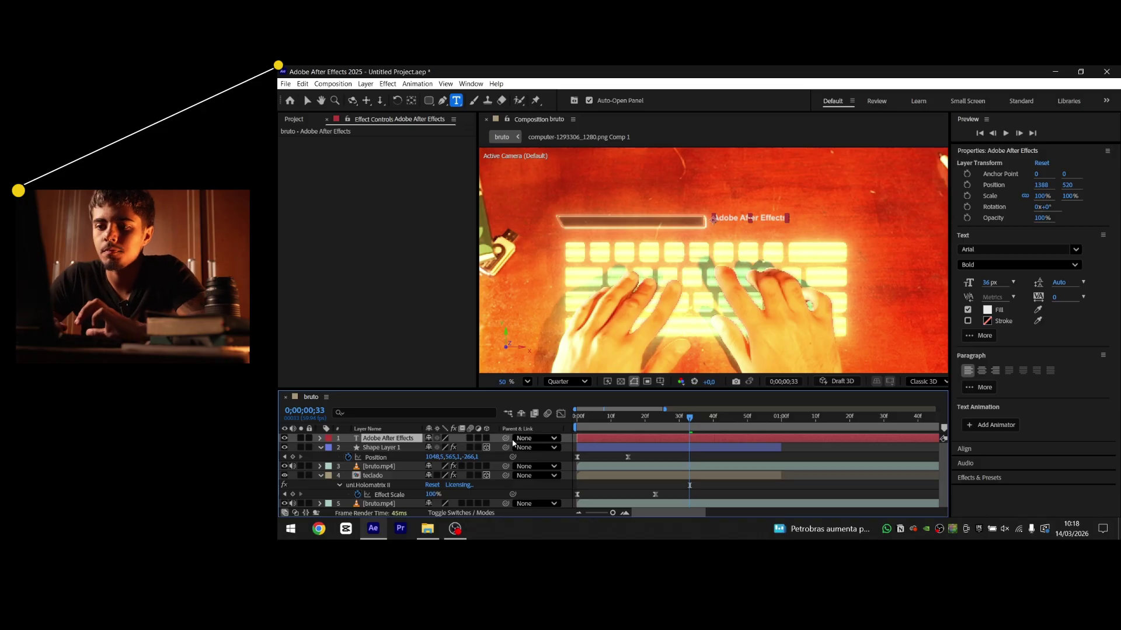
{"action": "left_click", "coordinate": [486, 439]}
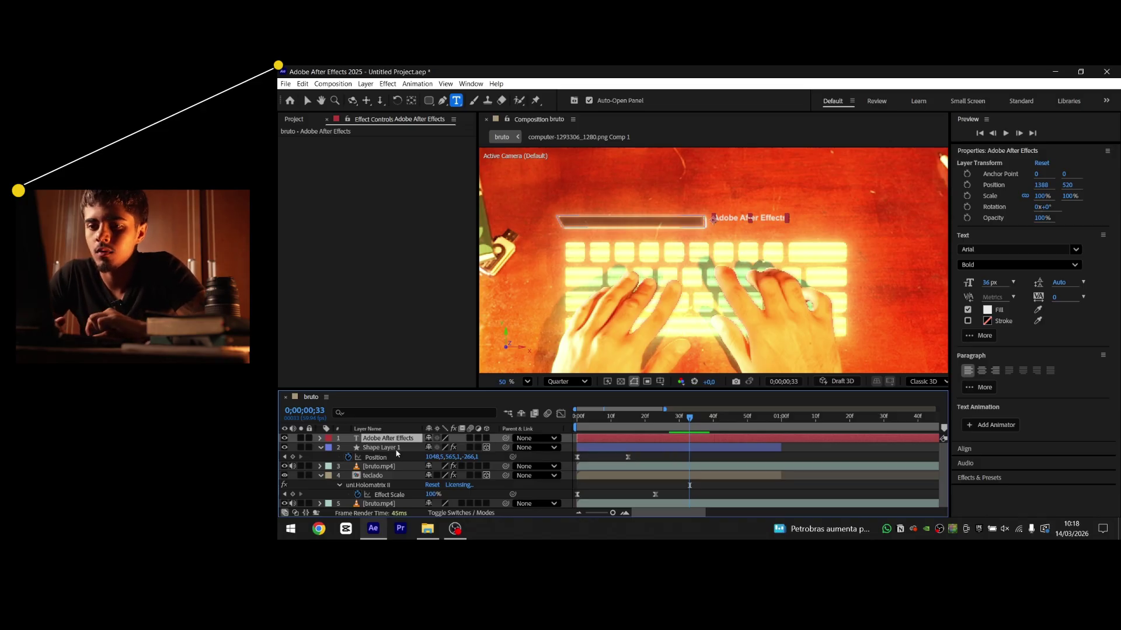
{"action": "left_click", "coordinate": [485, 447]}
{"action": "left_click", "coordinate": [382, 447]}
{"action": "left_click", "coordinate": [306, 100]}
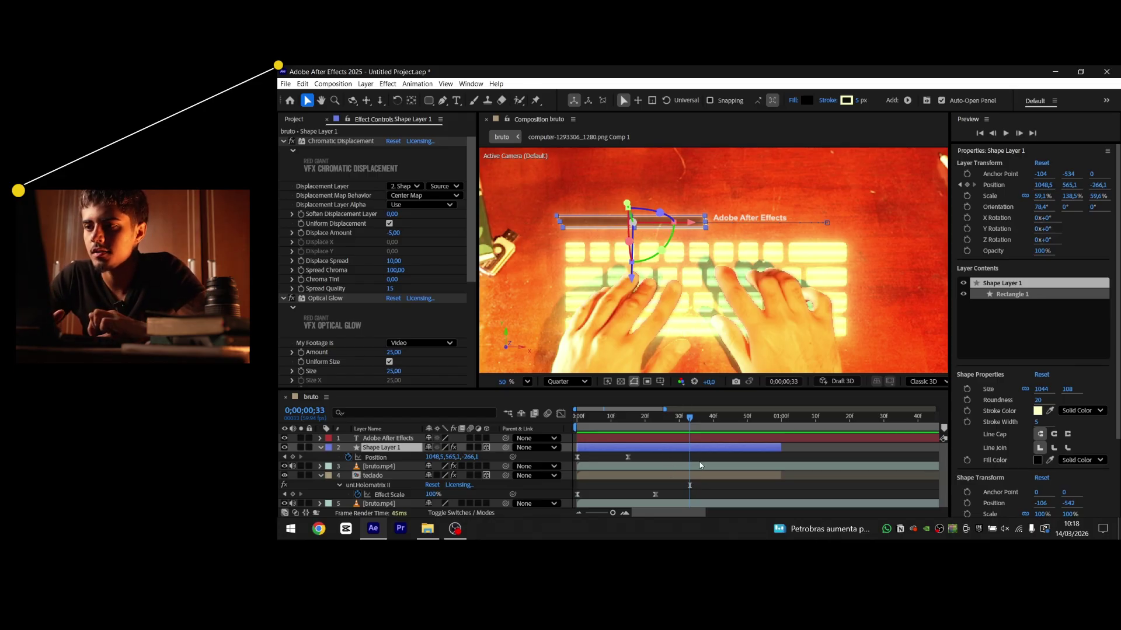
{"action": "left_click", "coordinate": [669, 470]}
{"action": "left_click", "coordinate": [644, 230]}
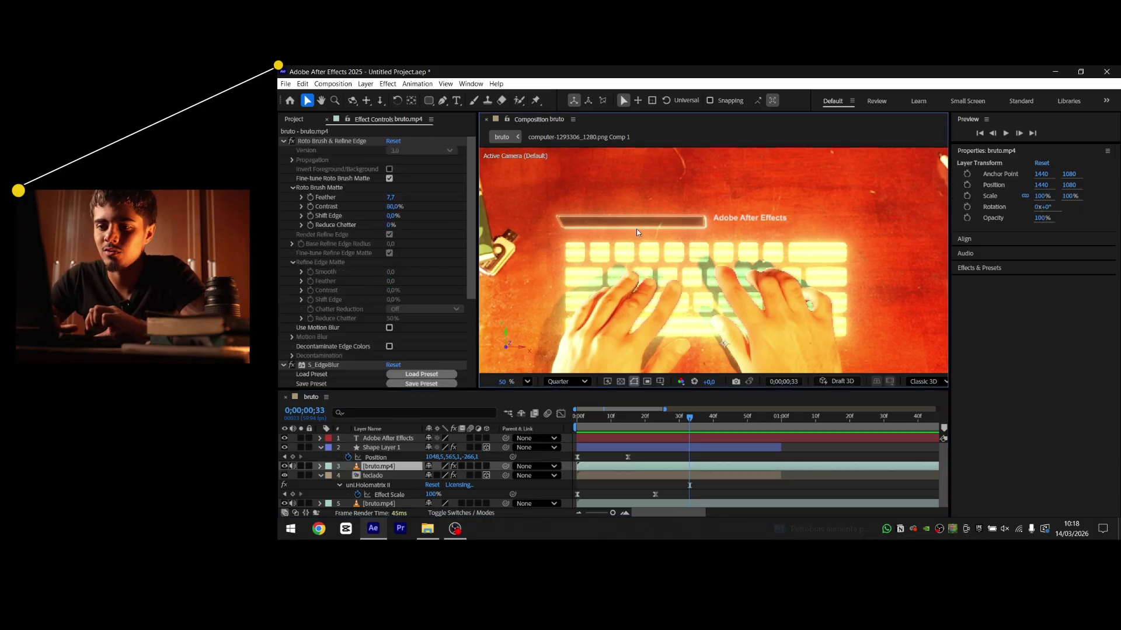
{"action": "left_click", "coordinate": [388, 438]}
{"action": "left_click", "coordinate": [486, 438]}
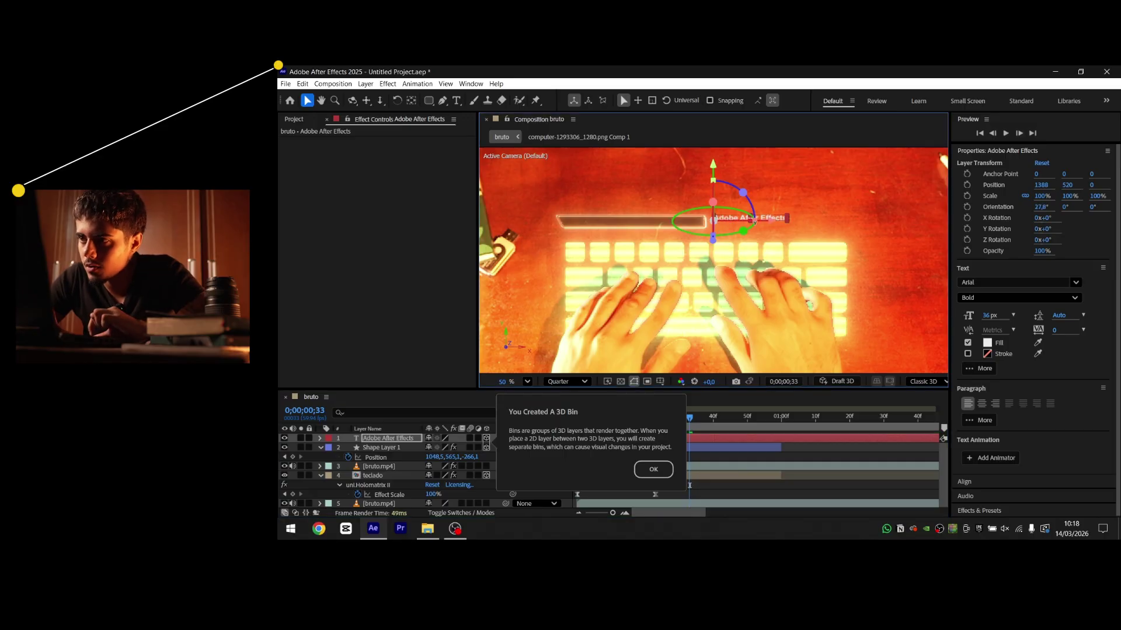
Try tilting the text about its X axis and moving it onto the bar, undo both and dismiss the 3D bin notice
{"action": "left_click_drag", "start_coordinate": [769, 228], "coordinate": [700, 227]}
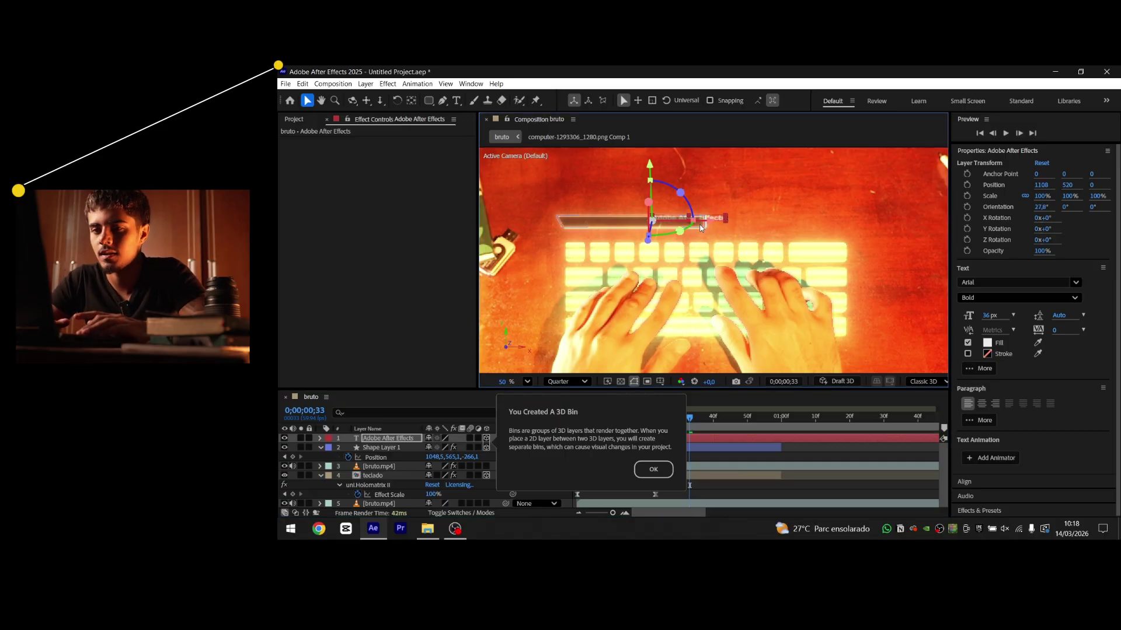
{"action": "key", "text": "ctrl+z"}
{"action": "key", "text": "ctrl+z"}
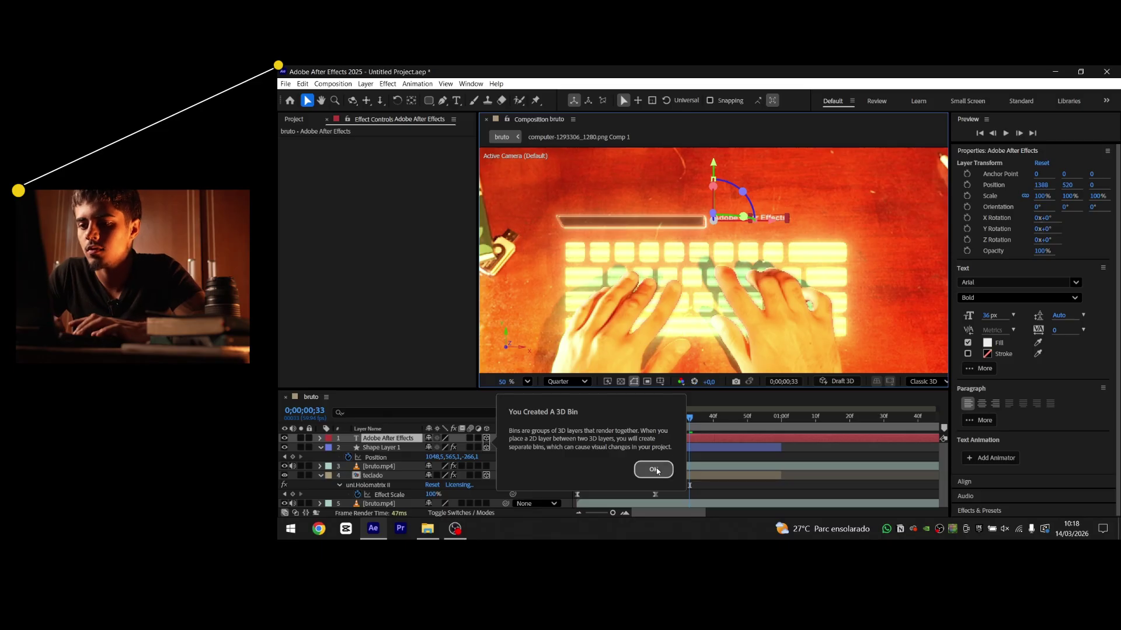
{"action": "left_click", "coordinate": [653, 470]}
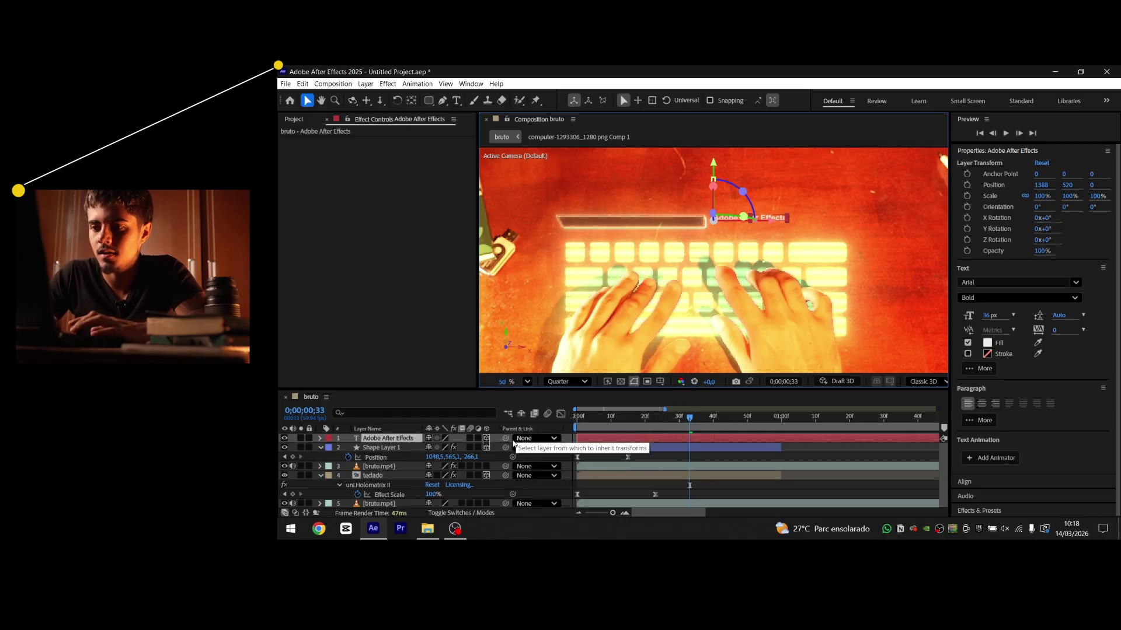
Parent the Adobe After Effects text layer to Shape Layer 1 so it takes on the bar's position and tilt
{"action": "left_click_drag", "start_coordinate": [506, 439], "coordinate": [380, 448]}
{"action": "scroll", "coordinate": [664, 246], "scroll_direction": "up", "scroll_amount": 1}
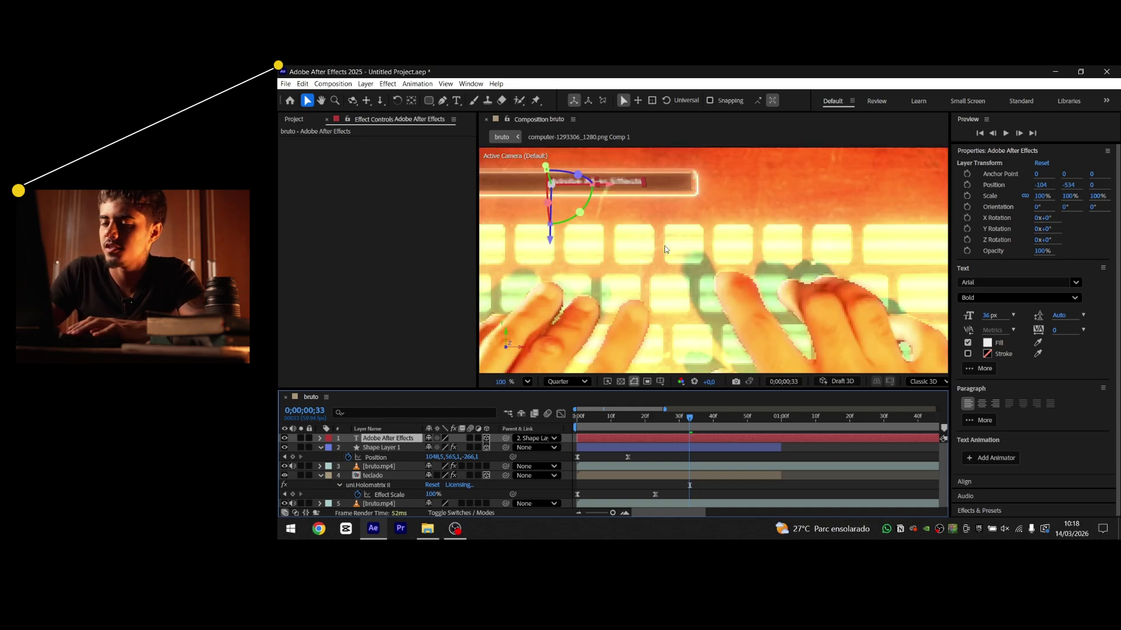
{"action": "left_click_drag", "start_coordinate": [688, 179], "coordinate": [803, 203]}
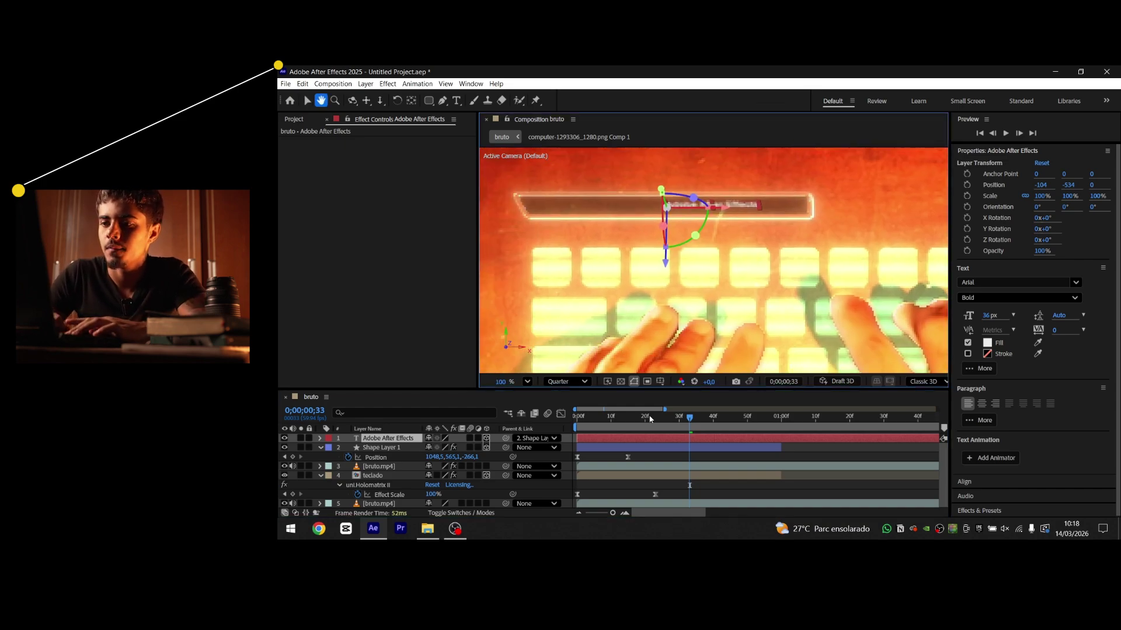
Set the composition preview resolution to Full and reveal the text layer's Scale property
{"action": "left_click", "coordinate": [567, 383]}
{"action": "left_click", "coordinate": [562, 429]}
{"action": "left_click", "coordinate": [567, 383]}
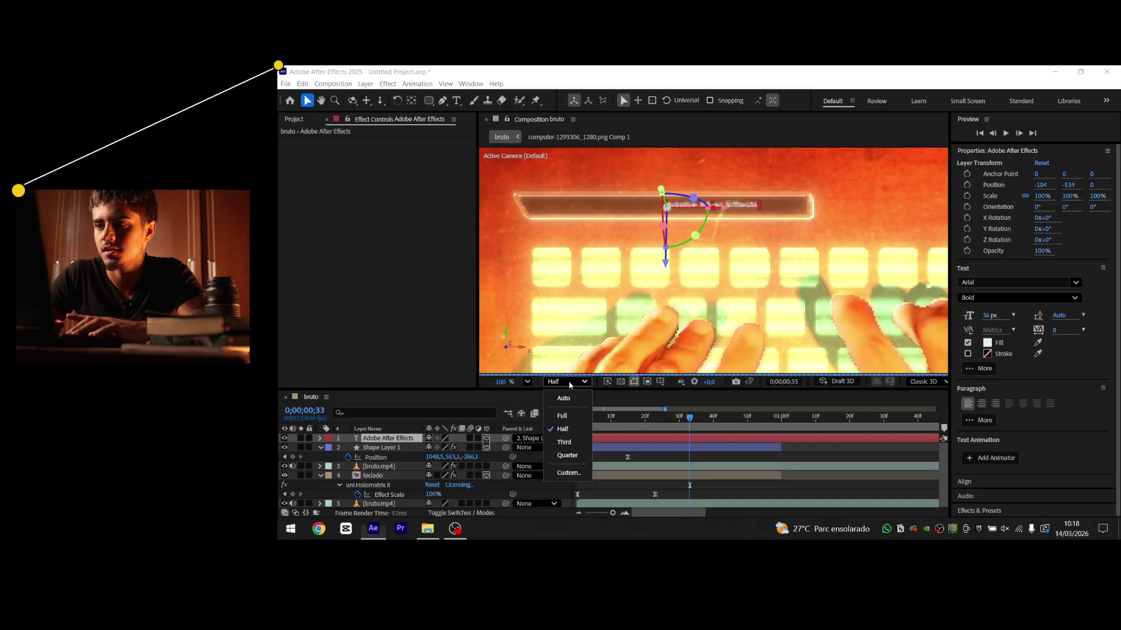
{"action": "left_click", "coordinate": [563, 416]}
{"action": "key", "text": "s"}
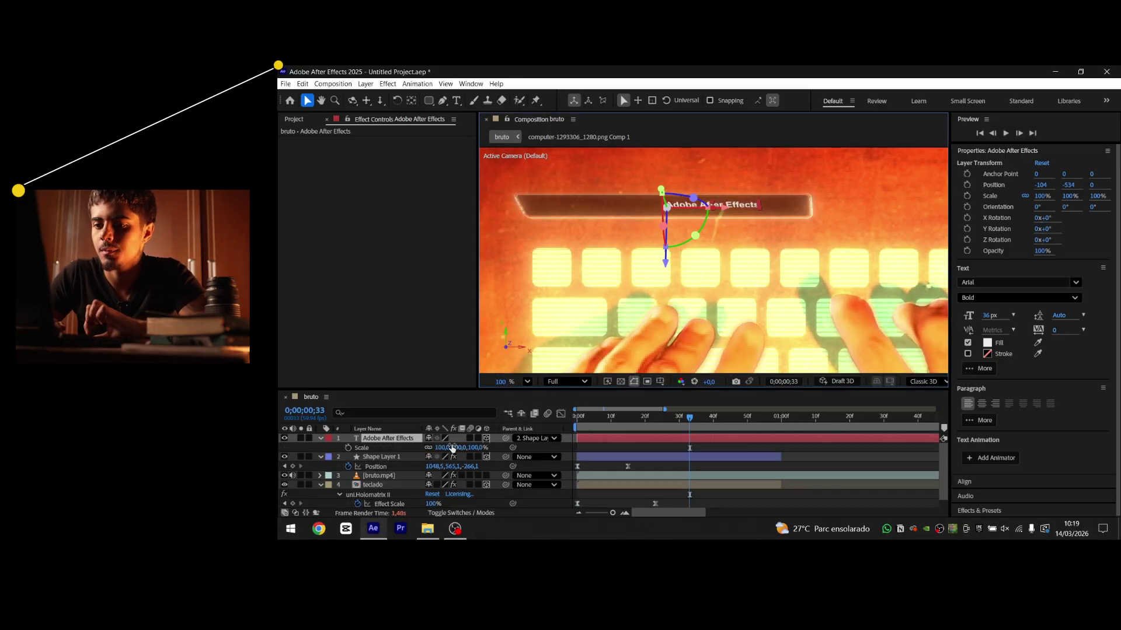
Scale the Adobe After Effects text layer to 218% and set the composition preview resolution to Quarter
{"action": "left_click_drag", "start_coordinate": [452, 448], "coordinate": [513, 451]}
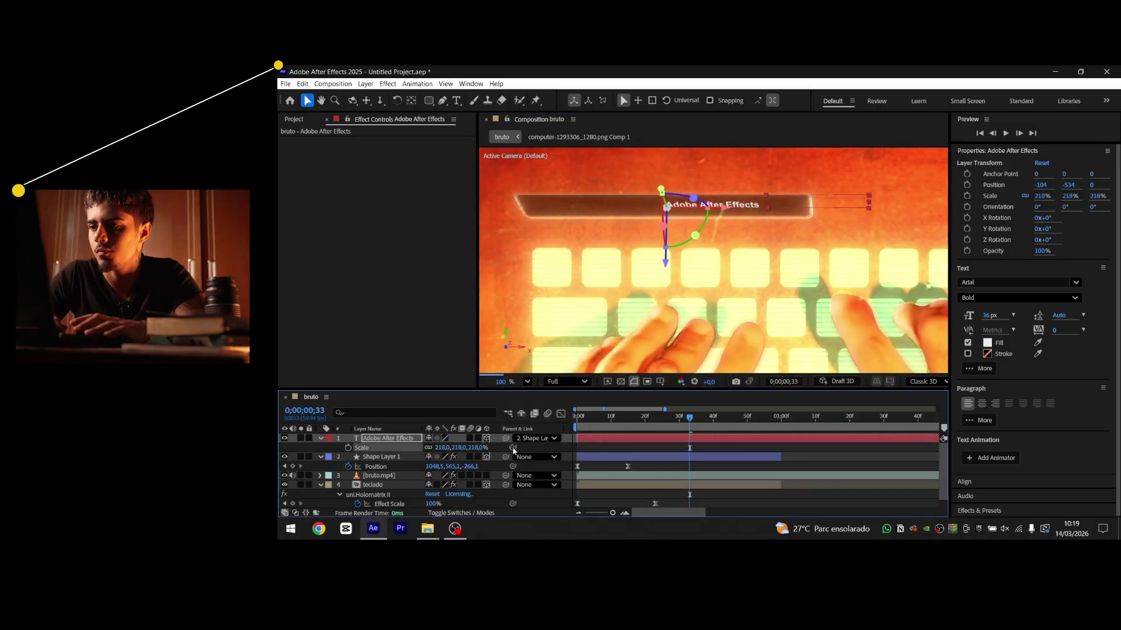
{"action": "left_click", "coordinate": [558, 382]}
{"action": "left_click", "coordinate": [567, 456]}
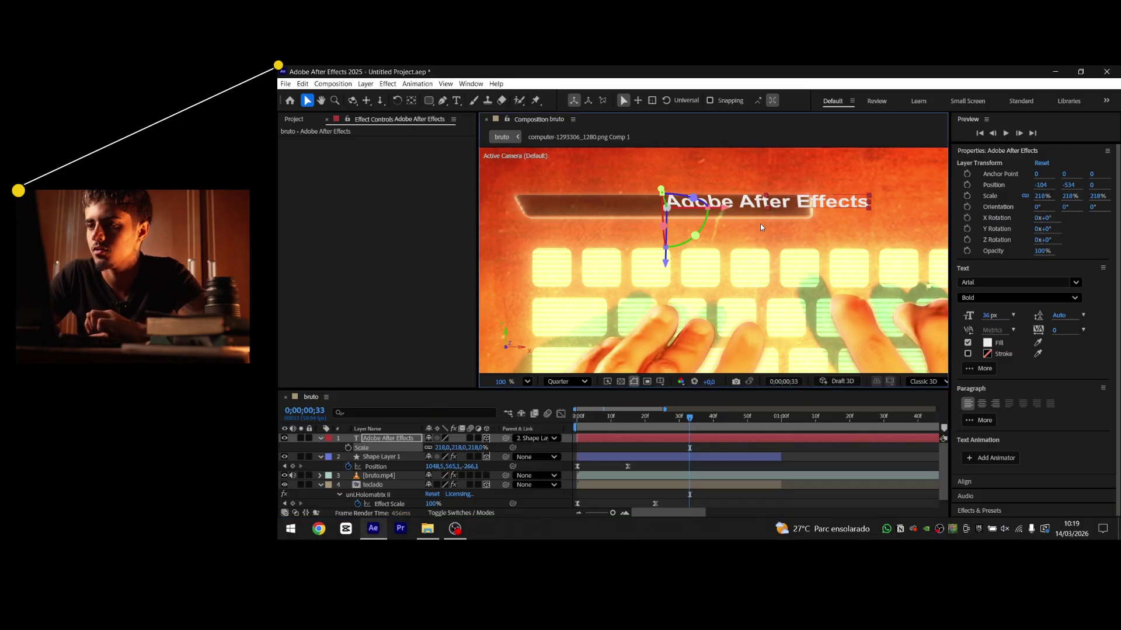
Position the text inside the bar, starting near its left end, and set its font style to Regular
{"action": "left_click_drag", "start_coordinate": [726, 209], "coordinate": [580, 220]}
{"action": "left_click_drag", "start_coordinate": [543, 263], "coordinate": [540, 244]}
{"action": "double_click", "coordinate": [688, 204]}
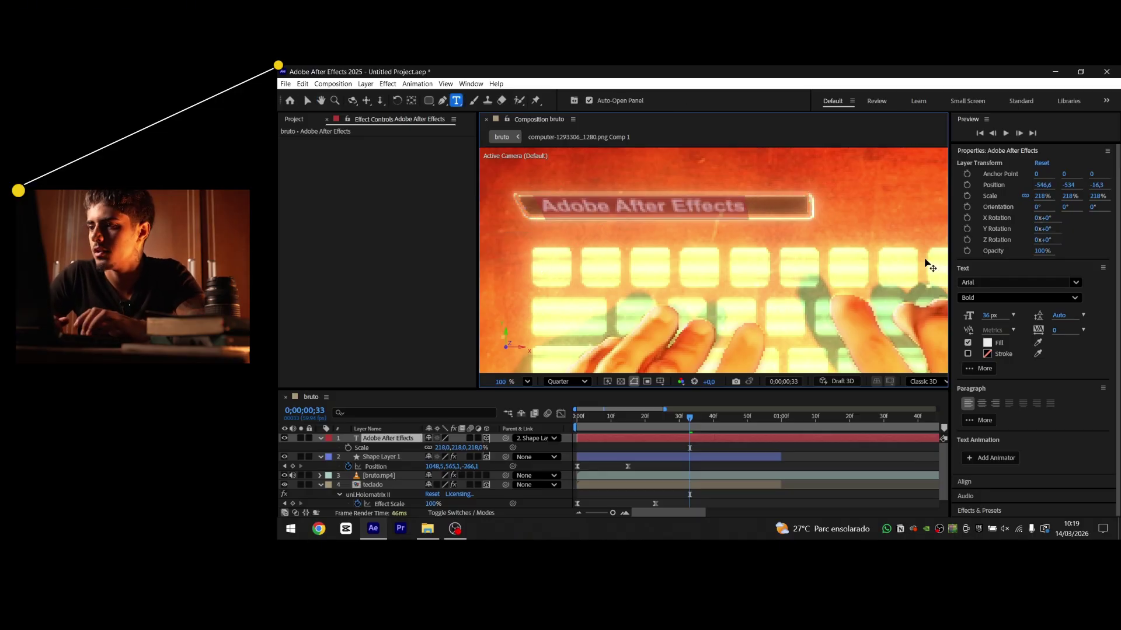
{"action": "left_click", "coordinate": [1019, 298]}
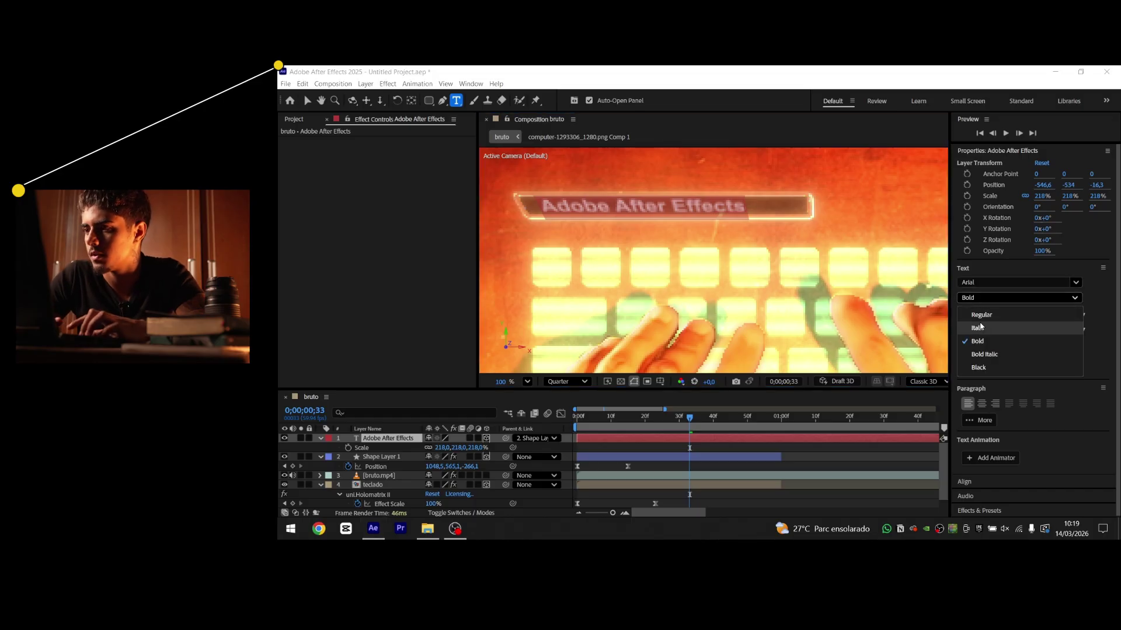
{"action": "left_click", "coordinate": [981, 314]}
{"action": "left_click", "coordinate": [701, 484]}
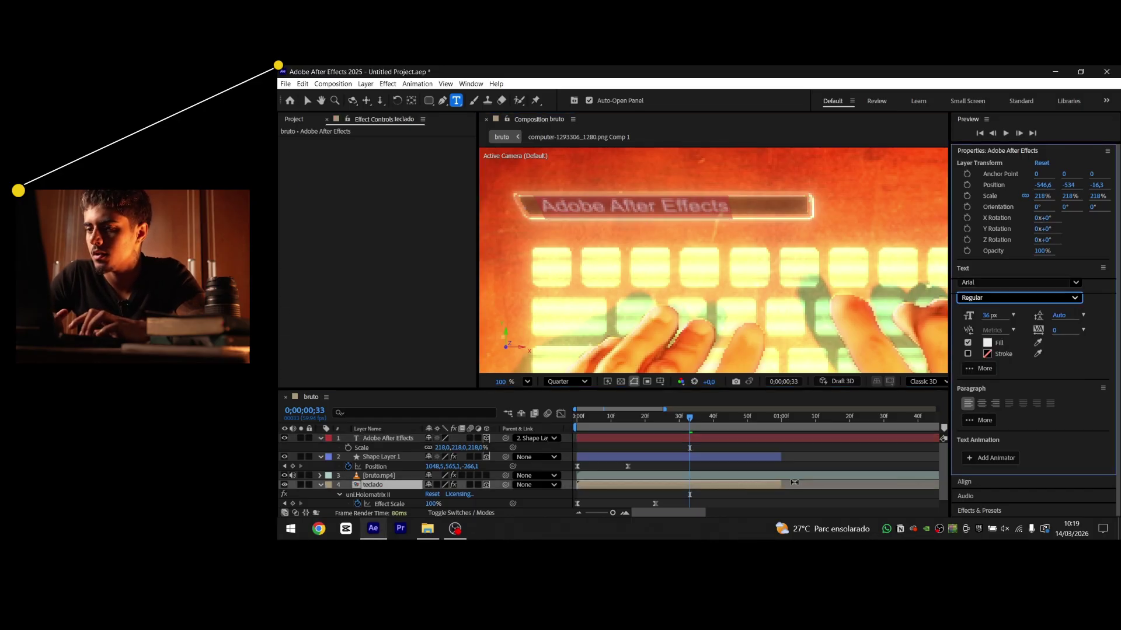
Add an Opacity animator to the Adobe After Effects text layer and set the animator's opacity to 0%
{"action": "left_click", "coordinate": [382, 439]}
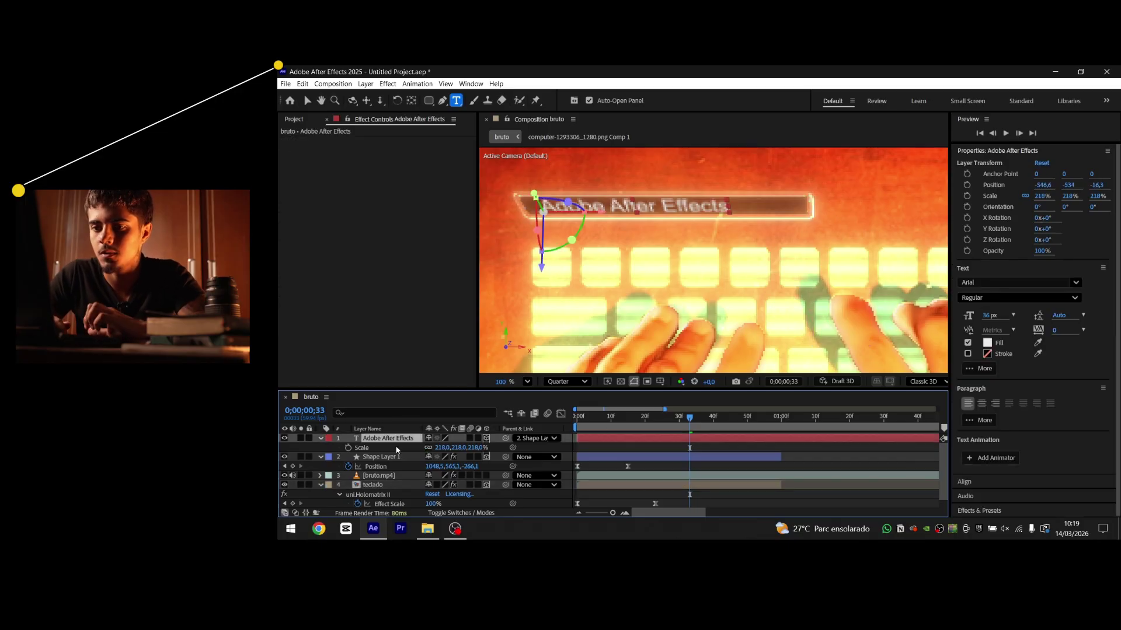
{"action": "left_click", "coordinate": [320, 438]}
{"action": "left_click", "coordinate": [493, 447]}
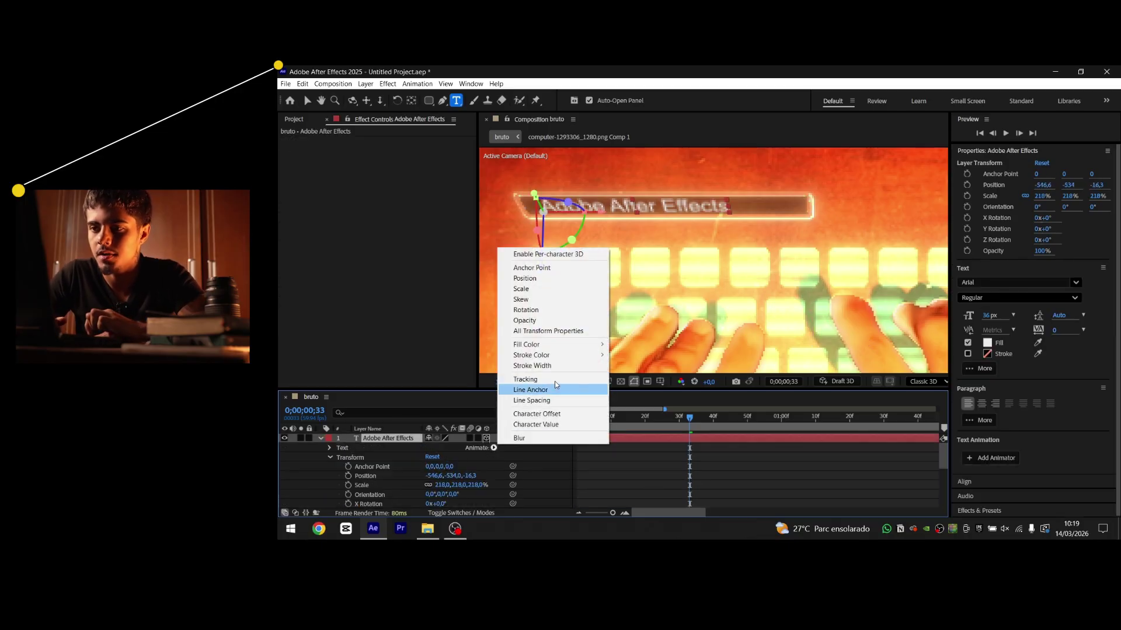
{"action": "left_click", "coordinate": [524, 321]}
{"action": "scroll", "coordinate": [483, 446], "scroll_direction": "down", "scroll_amount": 2}
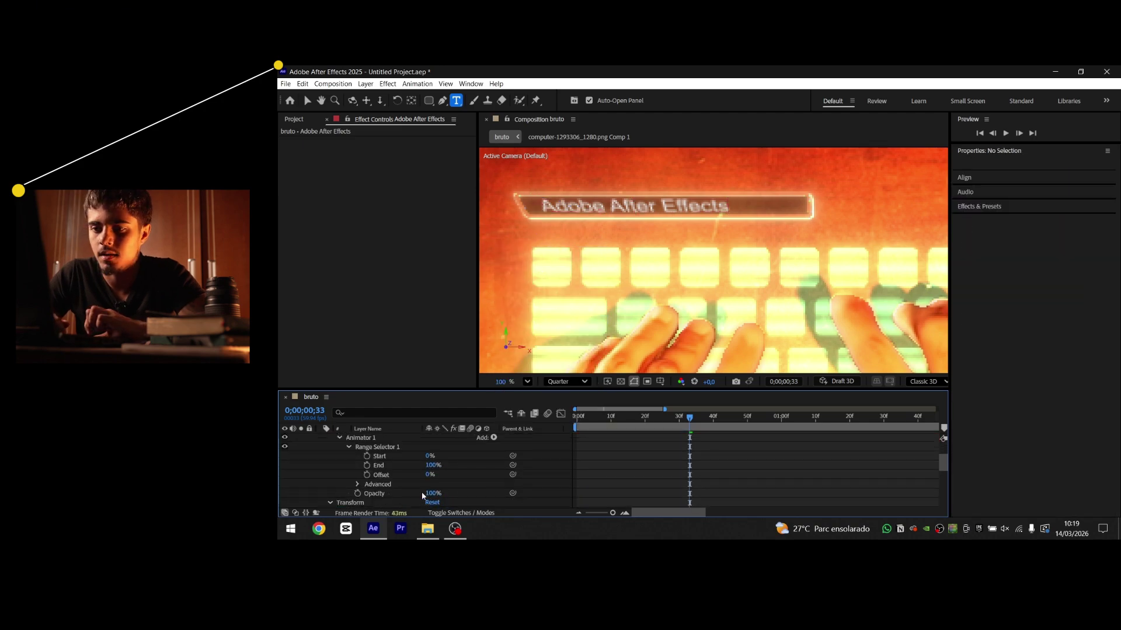
{"action": "left_click_drag", "start_coordinate": [433, 499], "coordinate": [361, 481]}
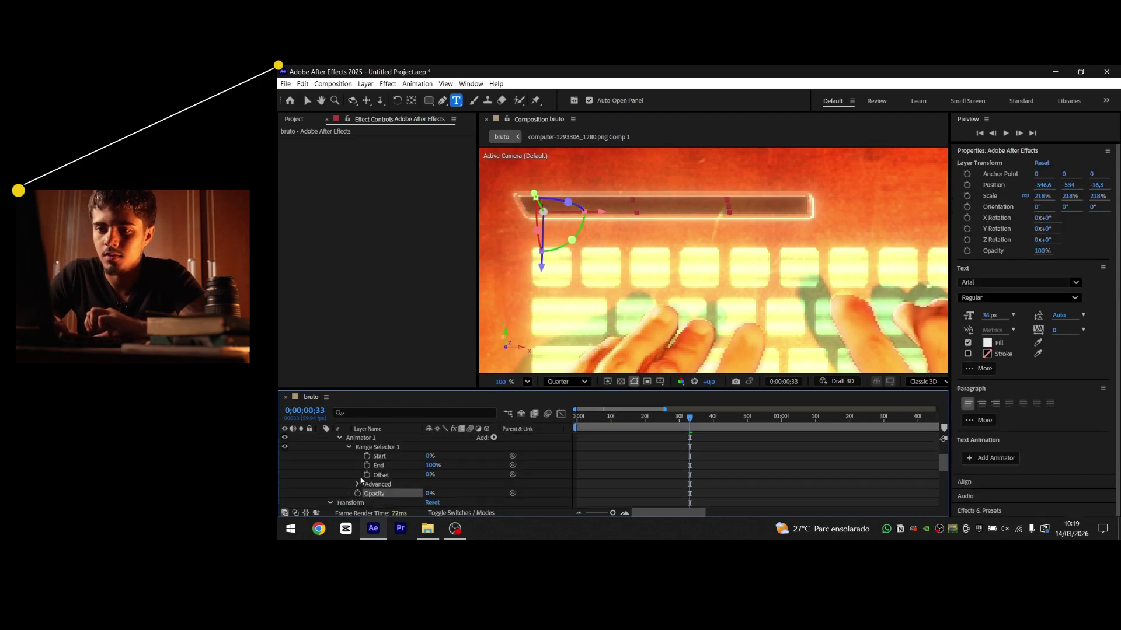
Animate Range Selector 1's Start from 0% at about frame 6 to a higher value at about 0;00;00;13
{"action": "left_click", "coordinate": [366, 456]}
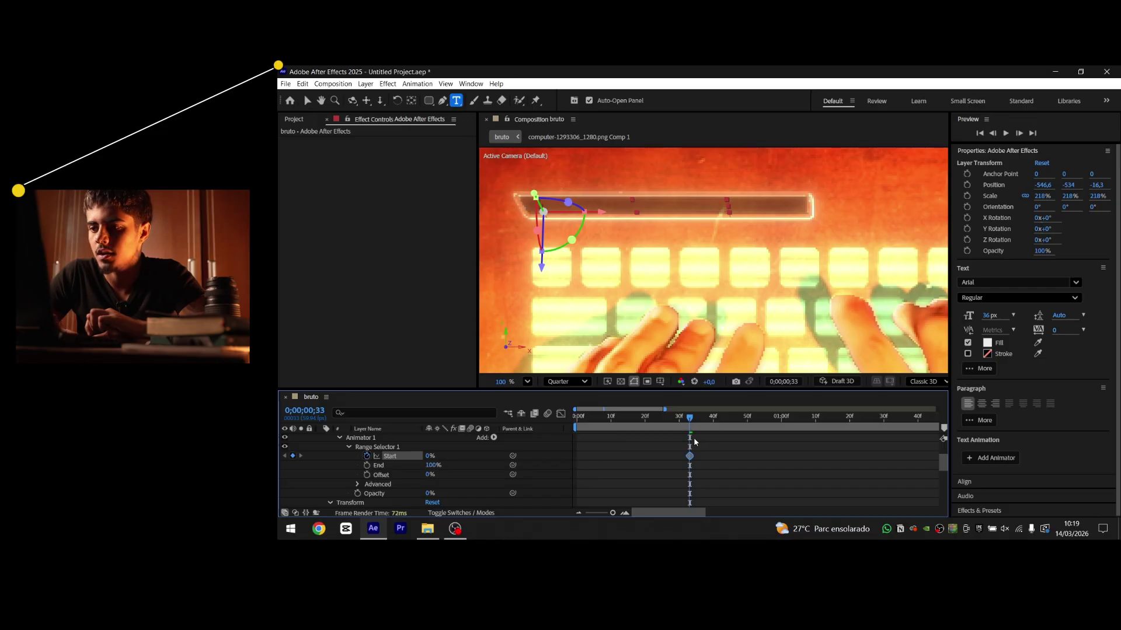
{"action": "left_click", "coordinate": [624, 418]}
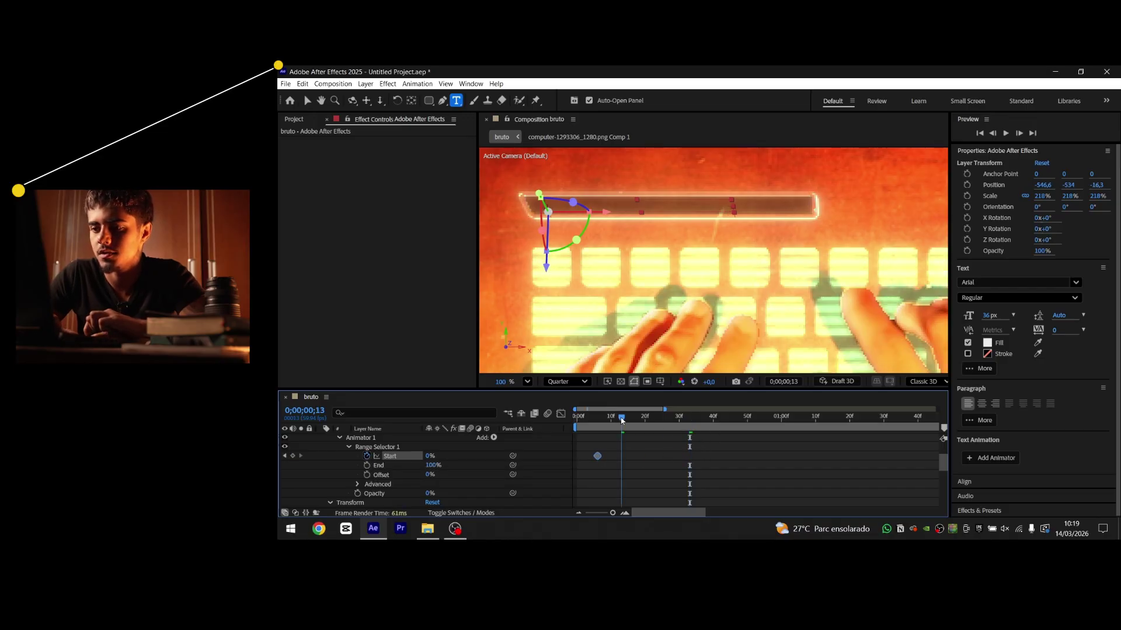
{"action": "left_click_drag", "start_coordinate": [428, 459], "coordinate": [487, 452]}
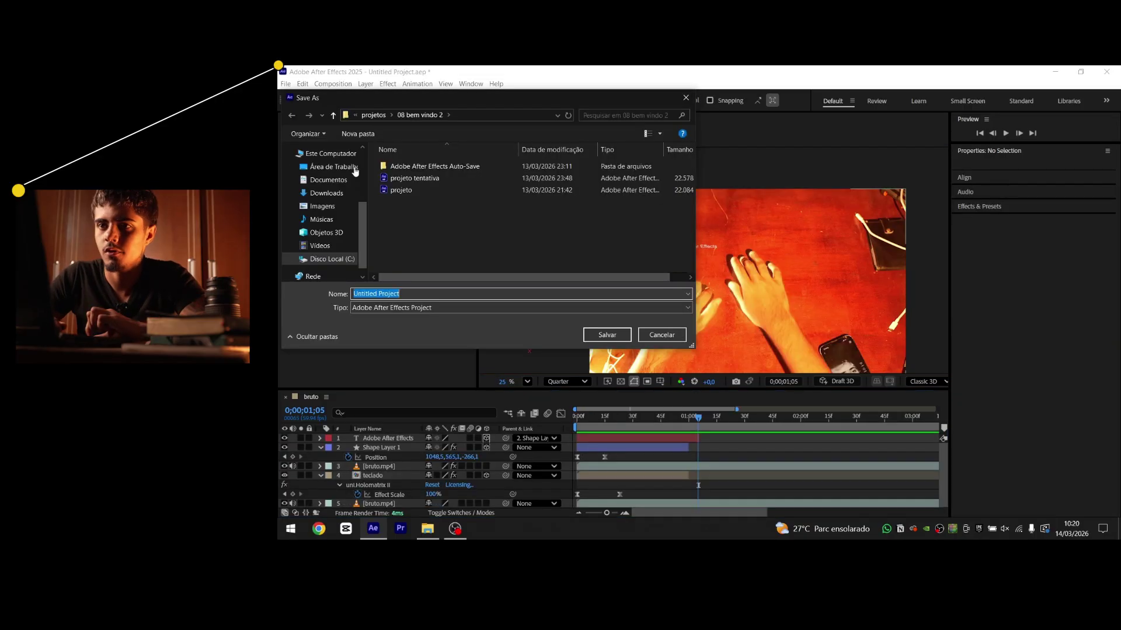
Save the project as projeto.aep in the desktop folder MUNDO HOLOGRÁFICO\projetos\09 holograma
{"action": "left_click", "coordinate": [332, 166]}
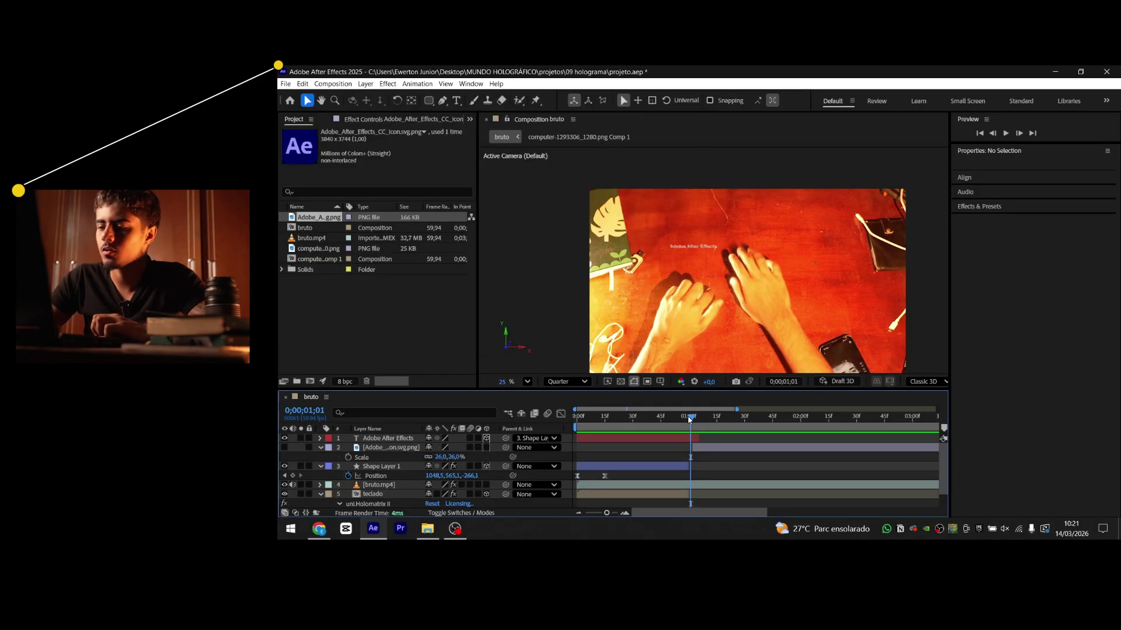
At 0;00;01;02, make the After Effects icon layer visible and place it directly below the rotoscoped bruto.mp4 layer
{"action": "left_click_drag", "start_coordinate": [688, 420], "coordinate": [689, 419]}
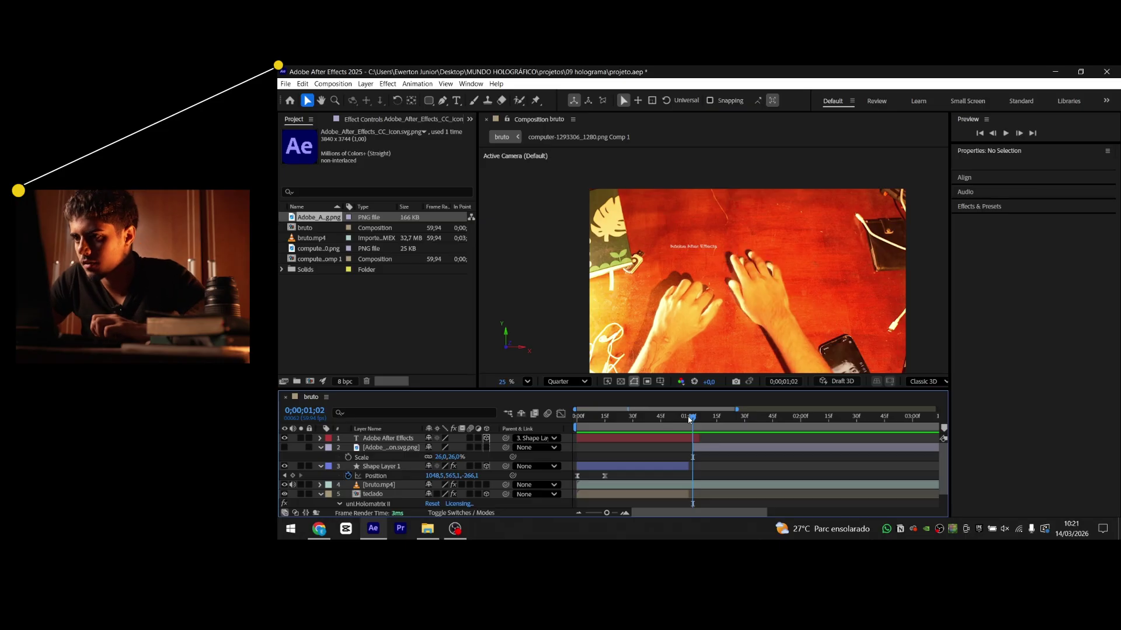
{"action": "key", "text": "Page_Down"}
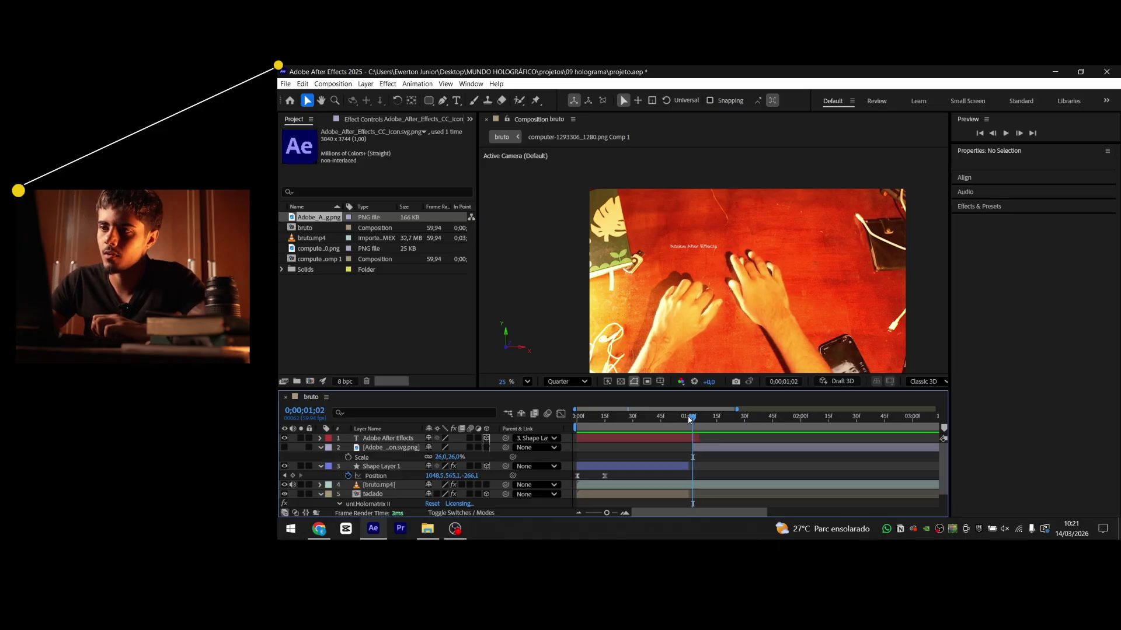
{"action": "left_click", "coordinate": [284, 448]}
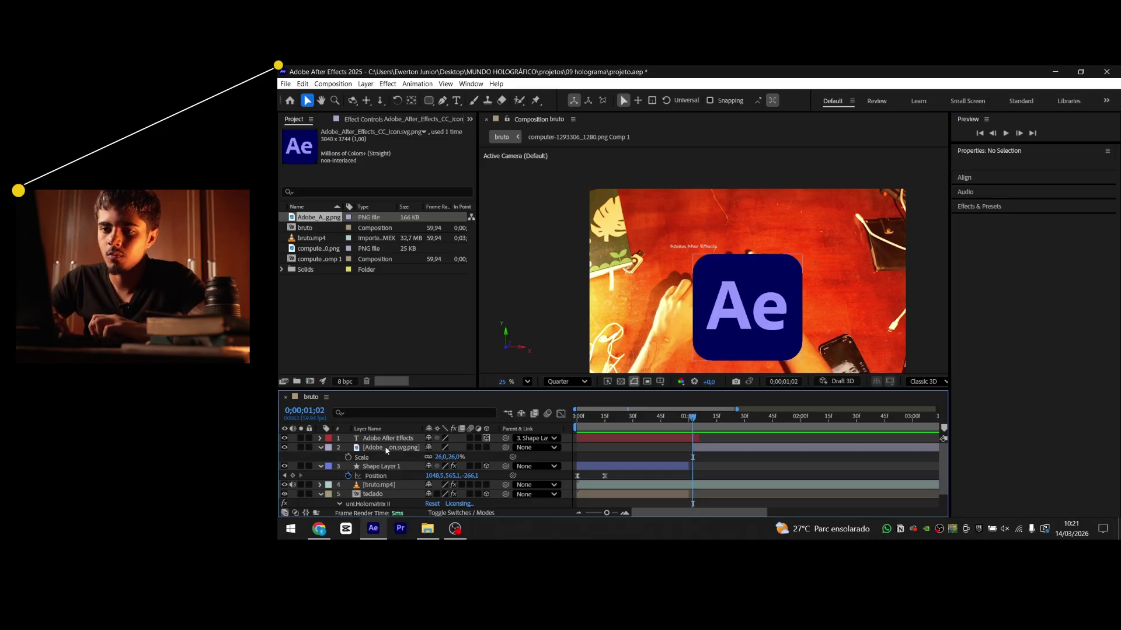
{"action": "left_click_drag", "start_coordinate": [392, 449], "coordinate": [400, 489]}
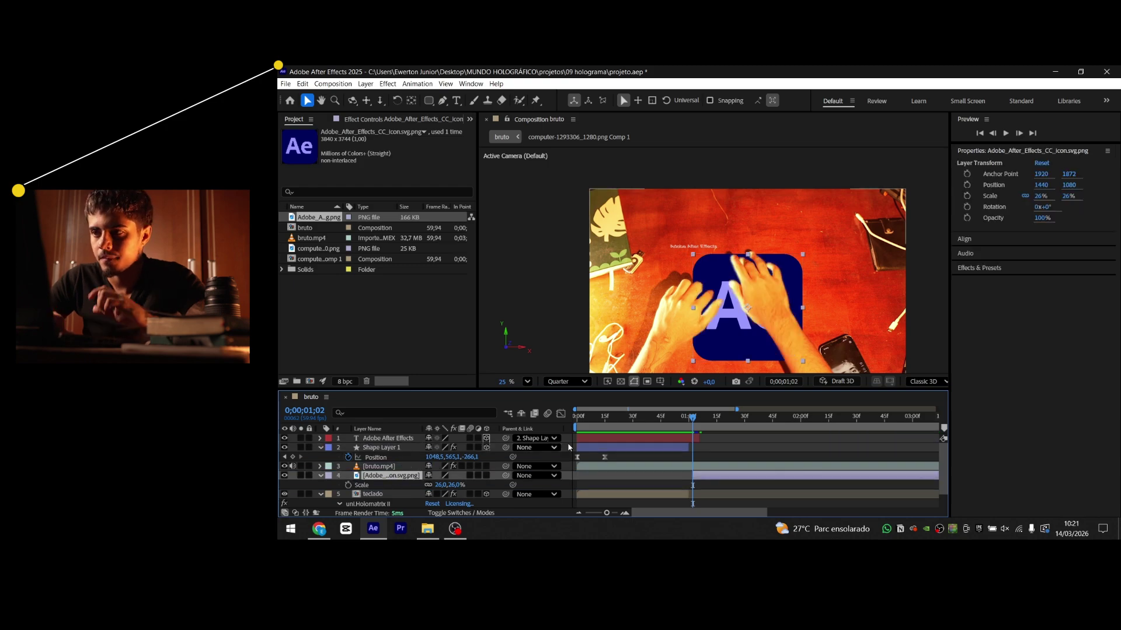
Move the After Effects icon to position 1360, 640 and scale it down to 15%
{"action": "left_click_drag", "start_coordinate": [750, 269], "coordinate": [744, 220]}
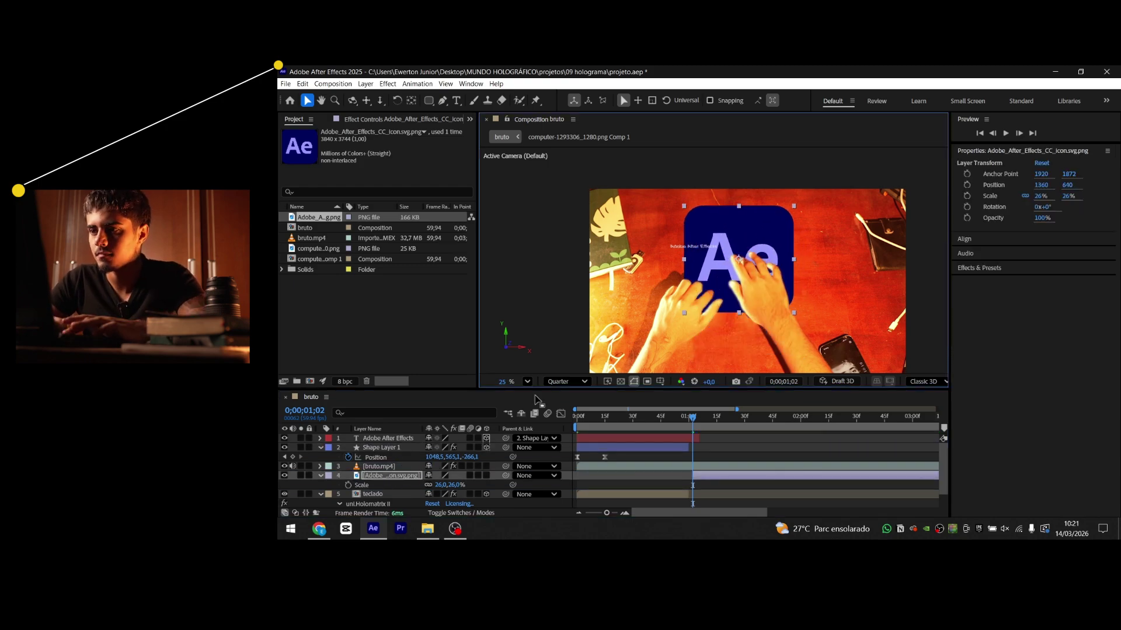
{"action": "key", "text": "p"}
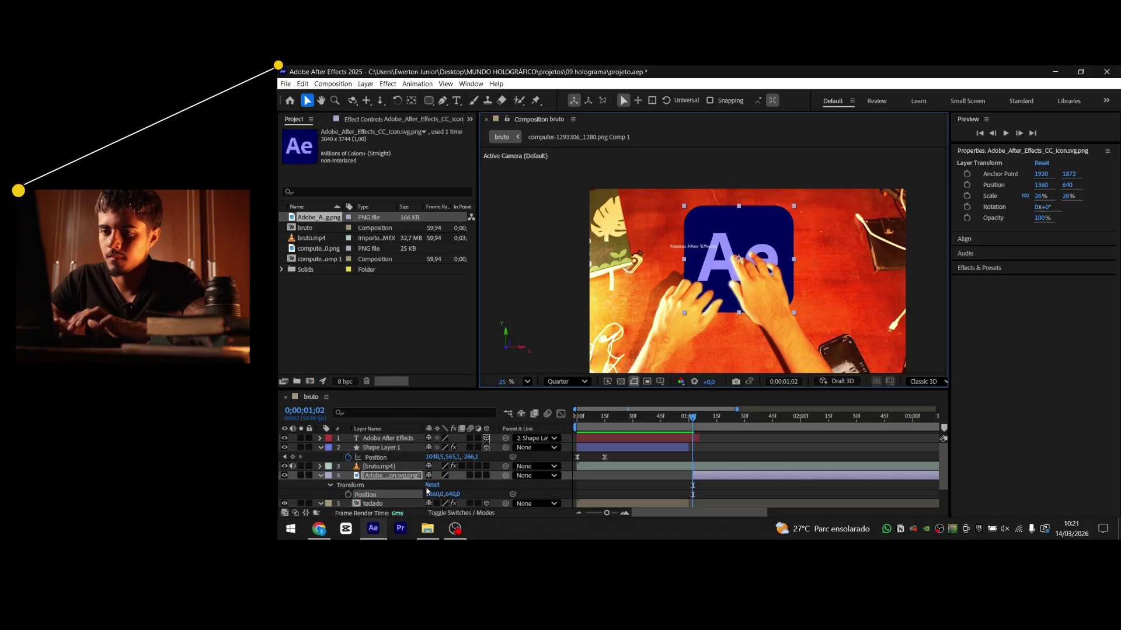
{"action": "key", "text": "s"}
{"action": "left_click_drag", "start_coordinate": [439, 485], "coordinate": [433, 485]}
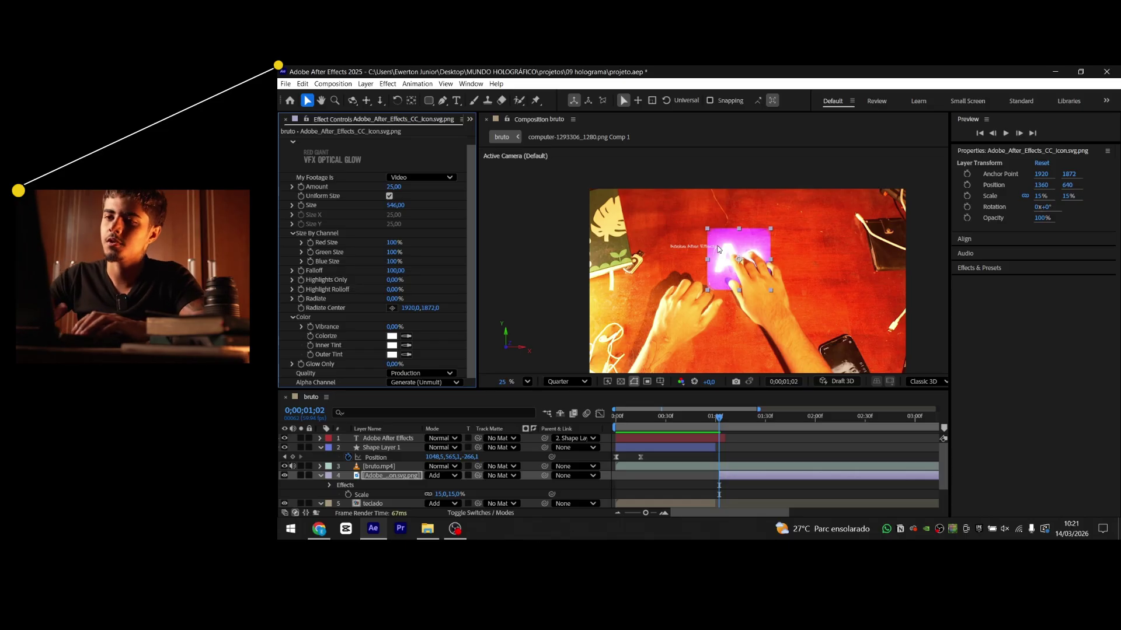
Try raising the Optical Glow size on the After Effects icon layer to 621
{"action": "left_click_drag", "start_coordinate": [394, 205], "coordinate": [492, 234]}
{"action": "scroll", "coordinate": [672, 260], "scroll_direction": "up", "scroll_amount": 2}
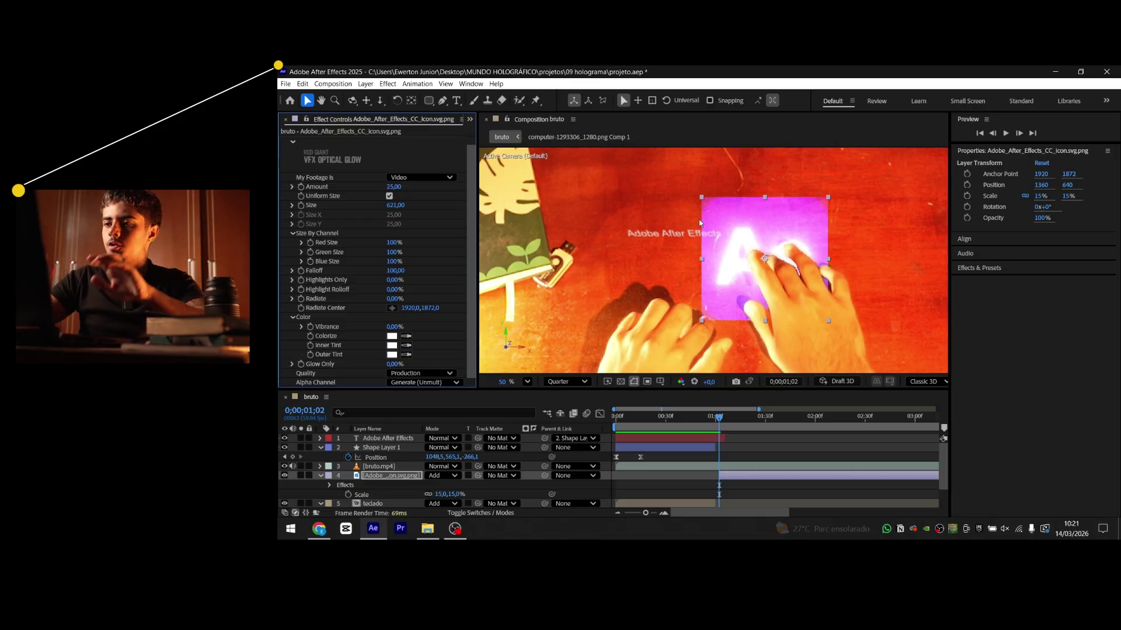
{"action": "scroll", "coordinate": [699, 220], "scroll_direction": "down", "scroll_amount": 1}
{"action": "scroll", "coordinate": [448, 232], "scroll_direction": "up", "scroll_amount": 1}
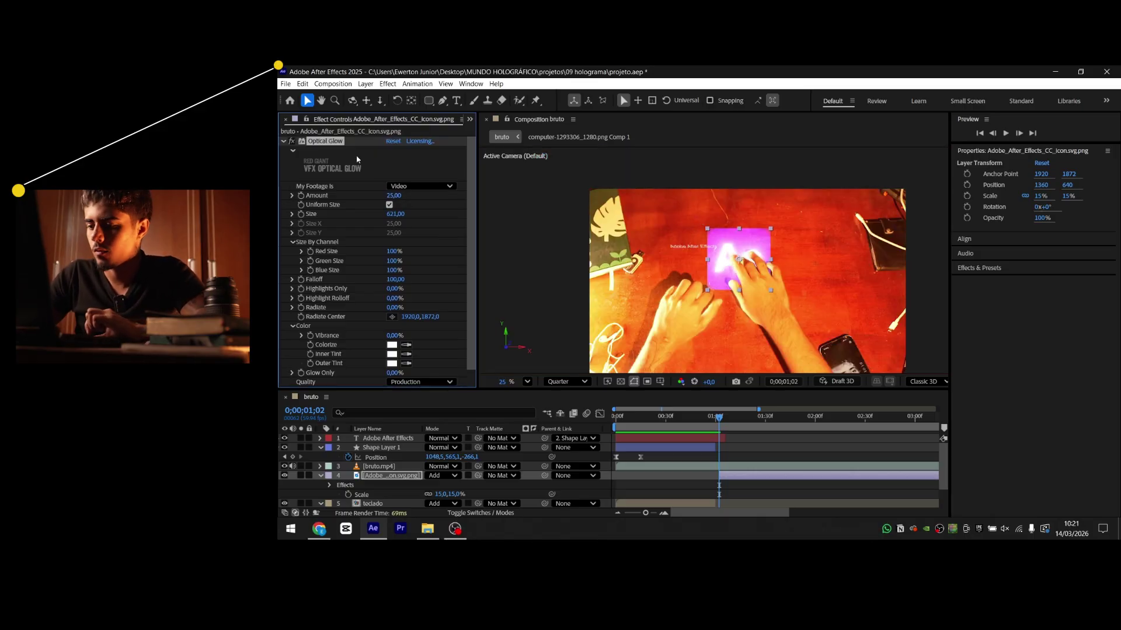
Delete the Optical Glow effect from the After Effects icon layer
{"action": "key", "text": "Delete"}
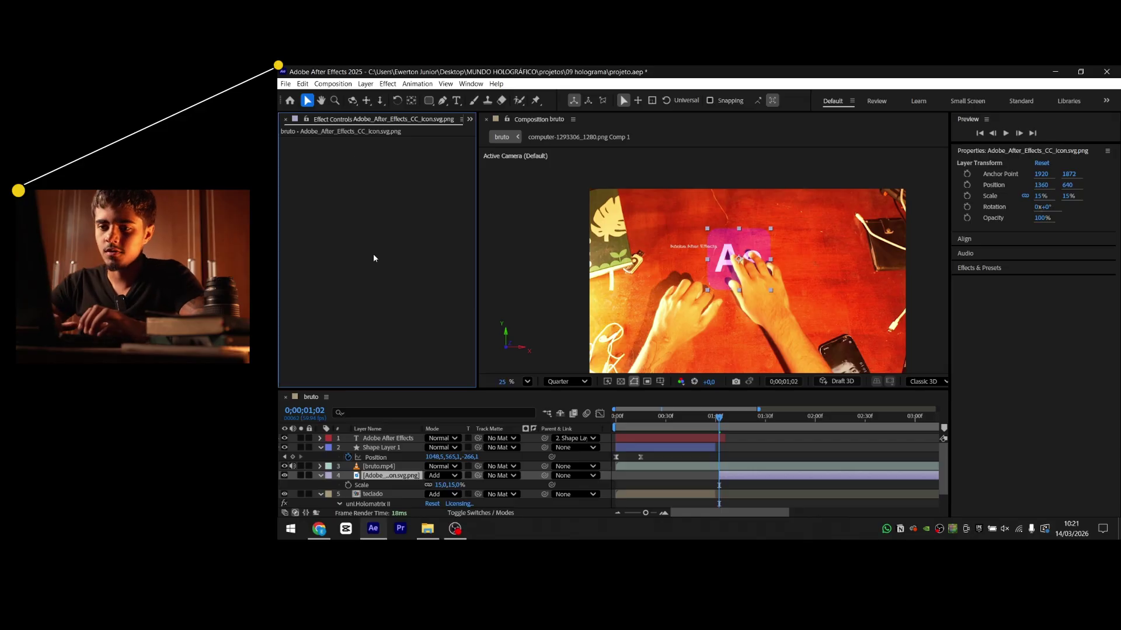
{"action": "scroll", "coordinate": [617, 176], "scroll_direction": "up", "scroll_amount": 1}
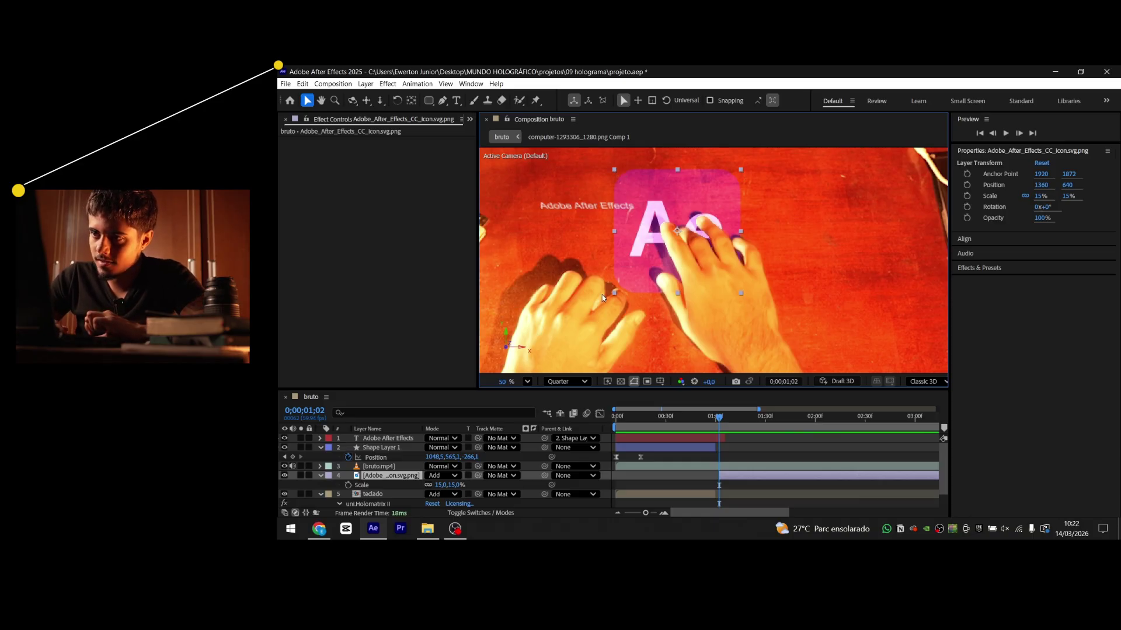
{"action": "scroll", "coordinate": [667, 223], "scroll_direction": "down", "scroll_amount": 1}
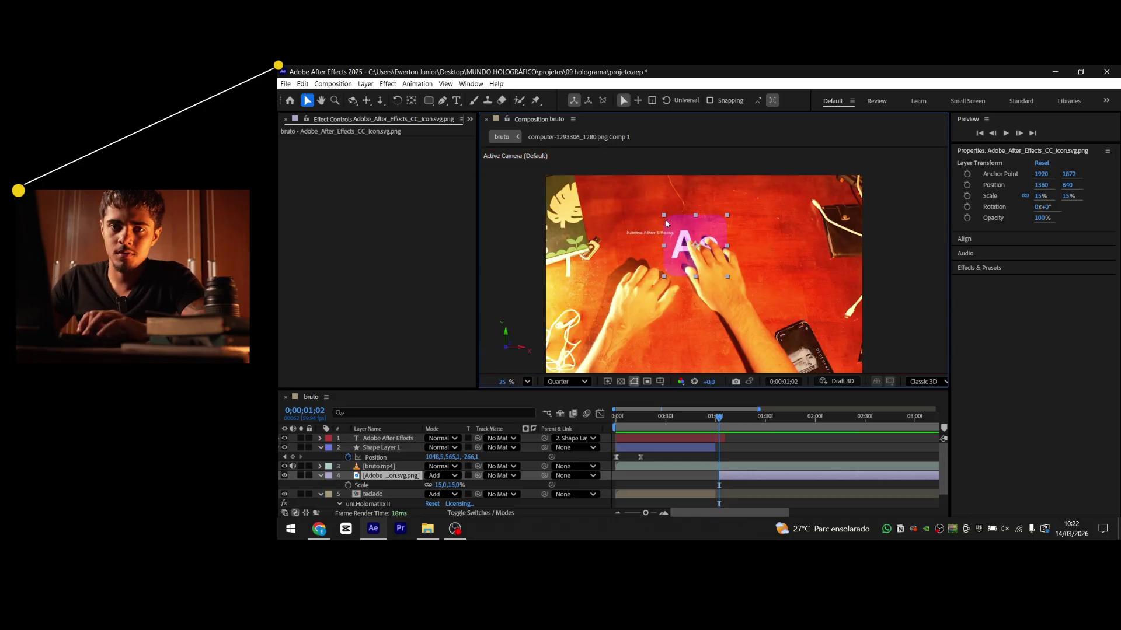
Pre-compose the After Effects icon layer, moving all its attributes into the new composition and keeping the suggested name
{"action": "key", "text": "ctrl+shift+c"}
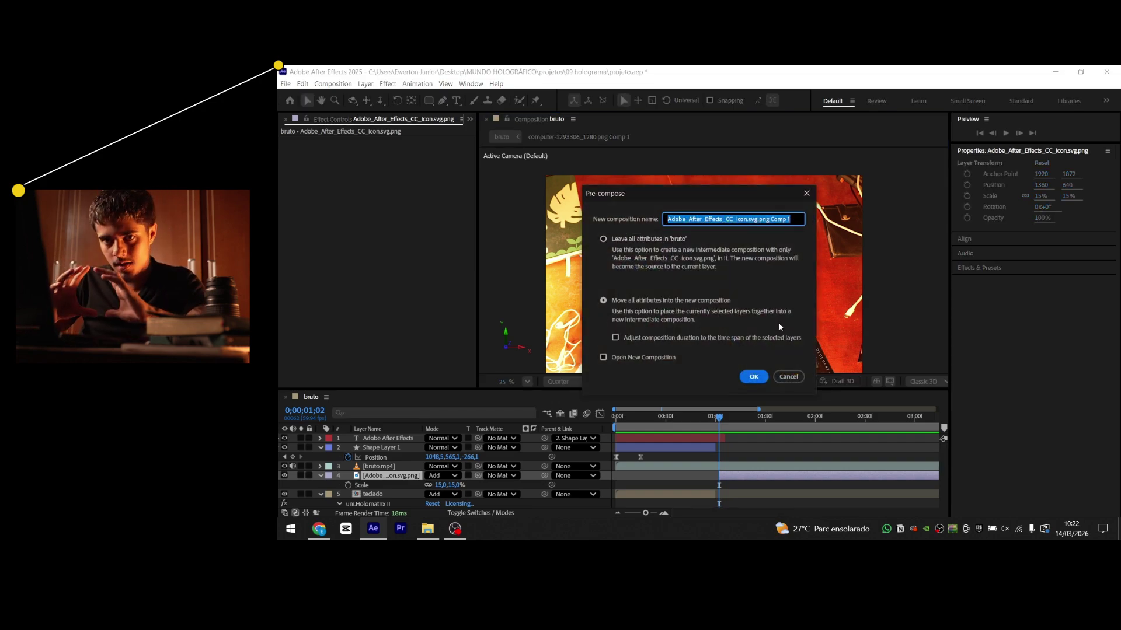
{"action": "left_click", "coordinate": [754, 377]}
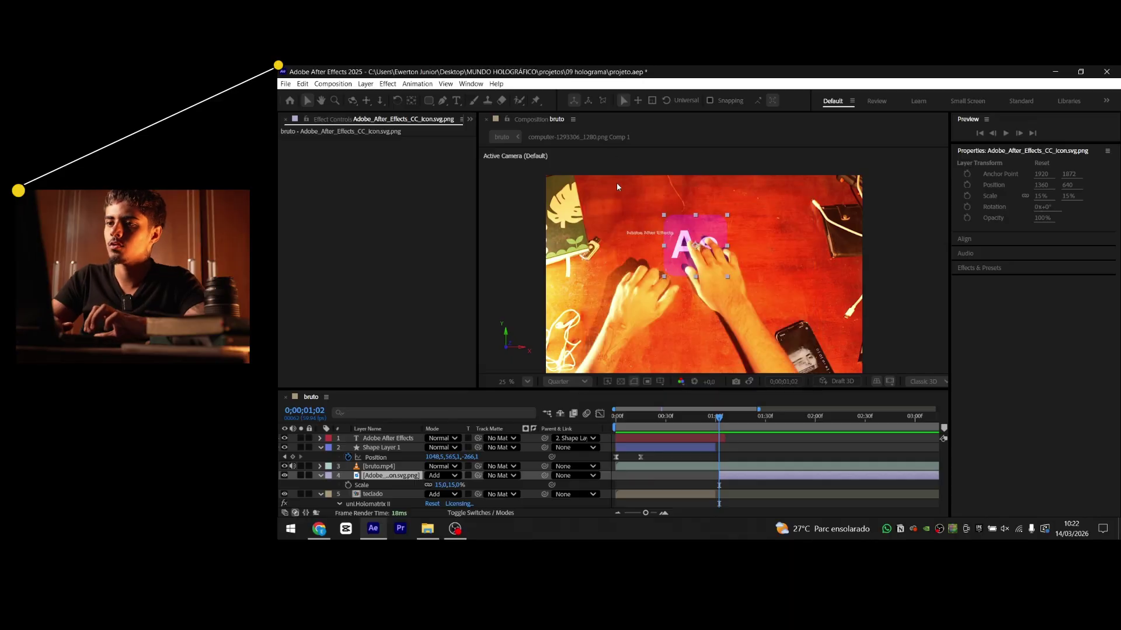
{"action": "left_click_drag", "start_coordinate": [569, 187], "coordinate": [562, 175]}
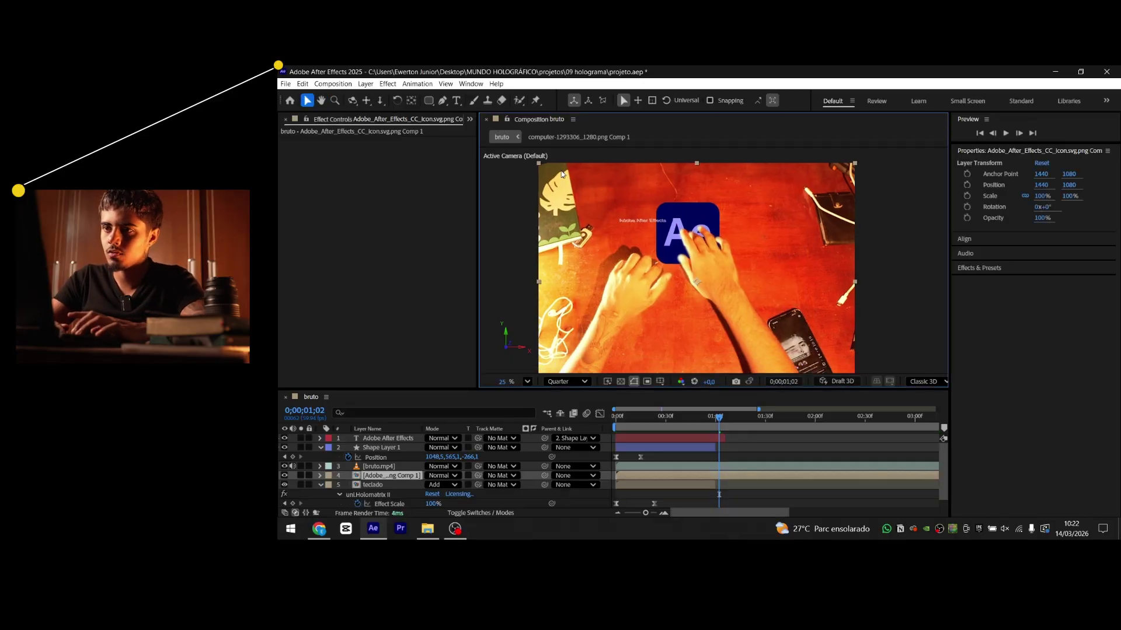
{"action": "left_click", "coordinate": [753, 380]}
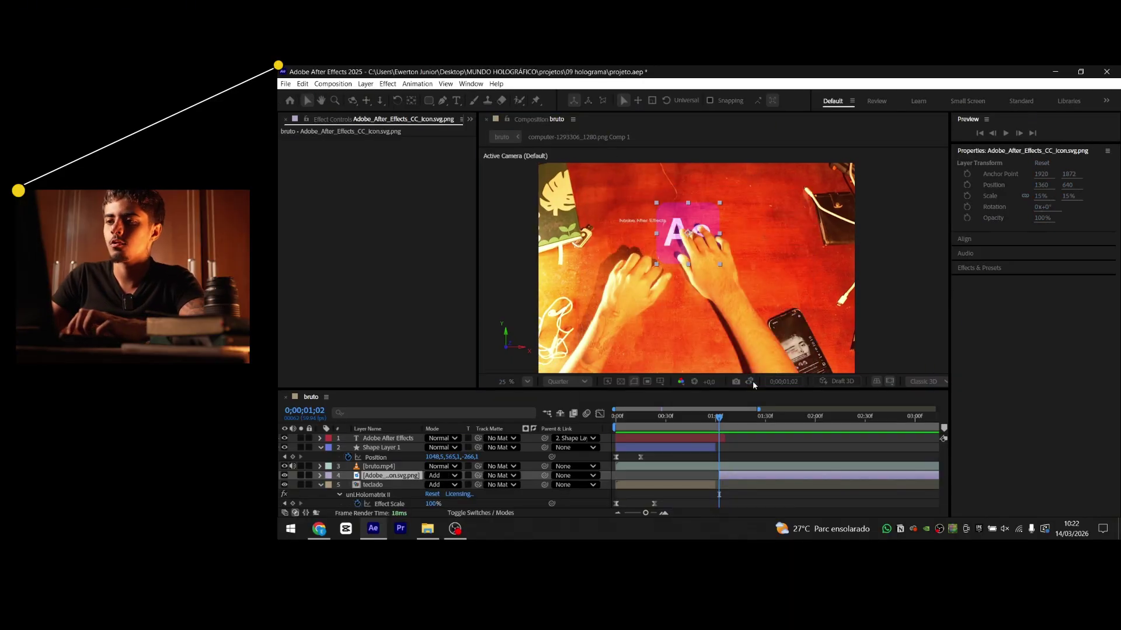
Apply Optical Glow to the pre-composed icon layer and set its alpha channel option to Extend (Unmult)
{"action": "key", "text": "ctrl+space"}
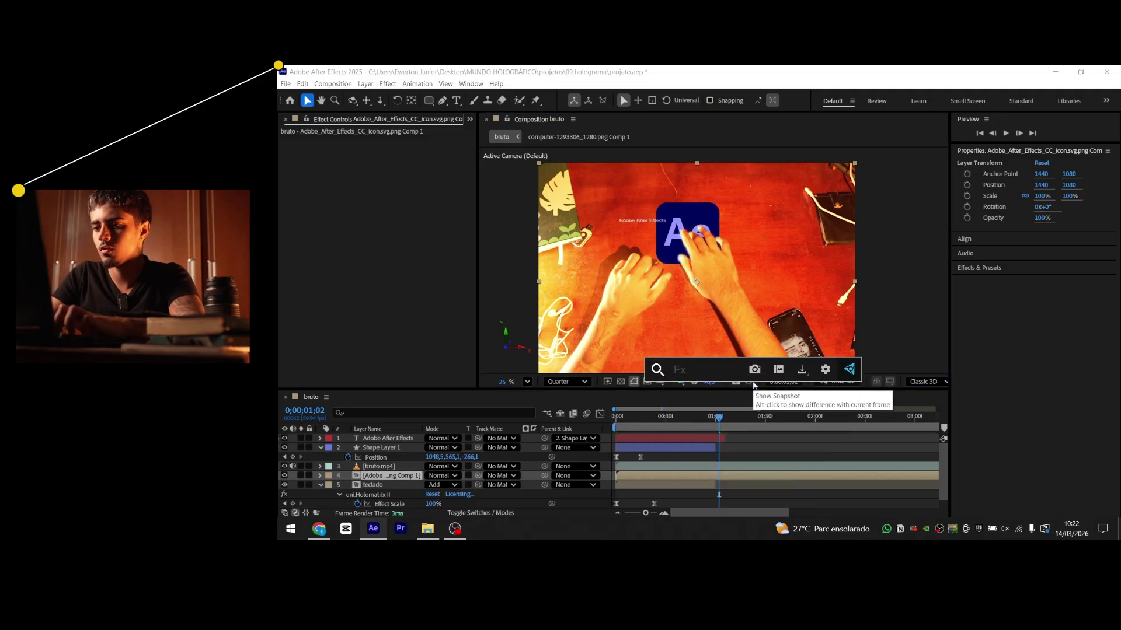
{"action": "type", "text": "opti"}
{"action": "key", "text": "Return"}
{"action": "scroll", "coordinate": [423, 367], "scroll_direction": "down", "scroll_amount": 1}
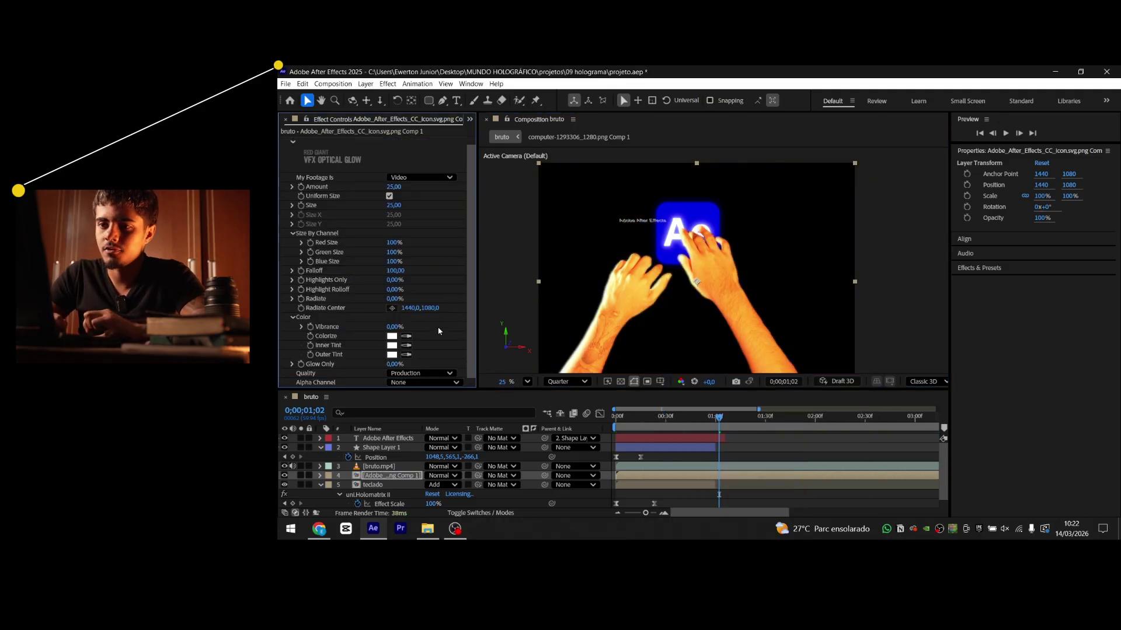
{"action": "left_click", "coordinate": [429, 382]}
{"action": "left_click", "coordinate": [445, 414]}
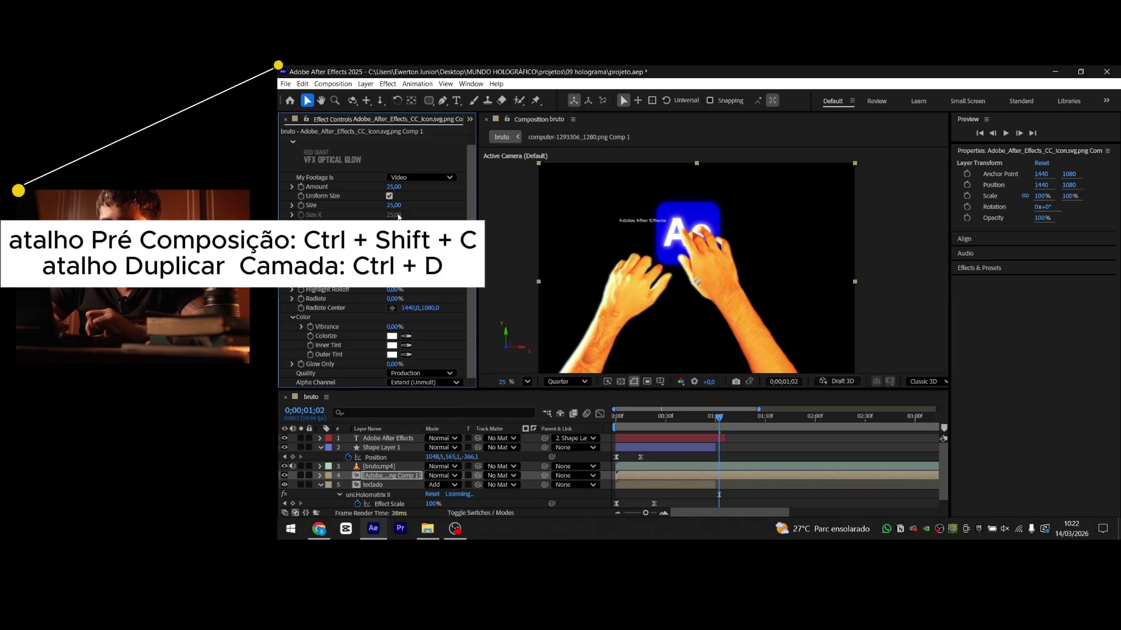
Set the Optical Glow size to 193 and the icon composition's blending mode to Add
{"action": "left_click_drag", "start_coordinate": [395, 205], "coordinate": [488, 205]}
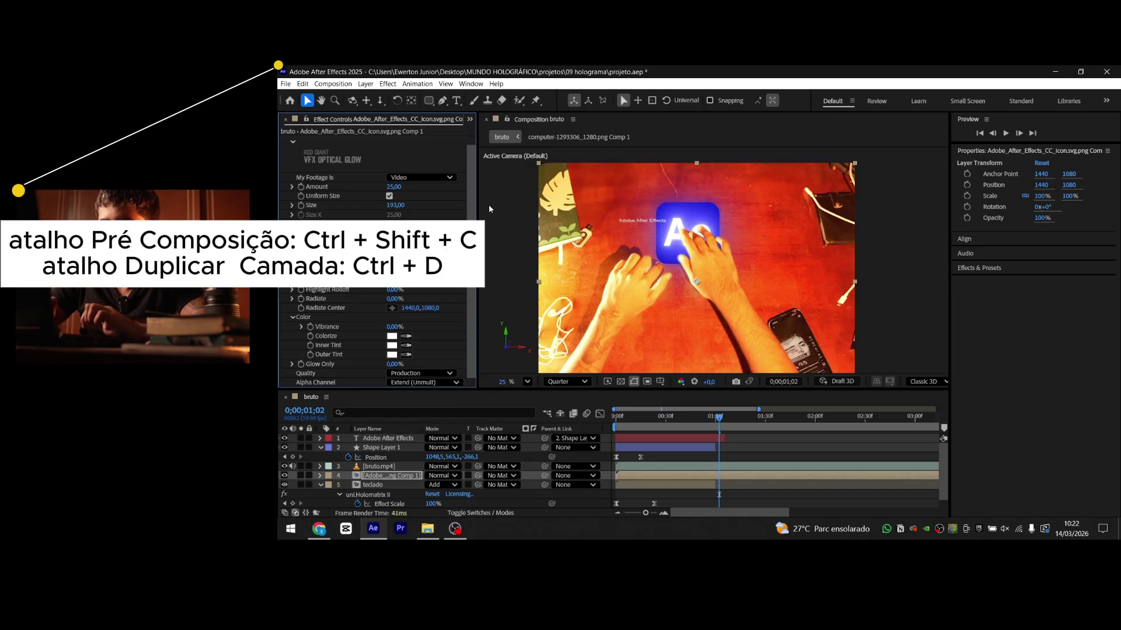
{"action": "left_click", "coordinate": [442, 476]}
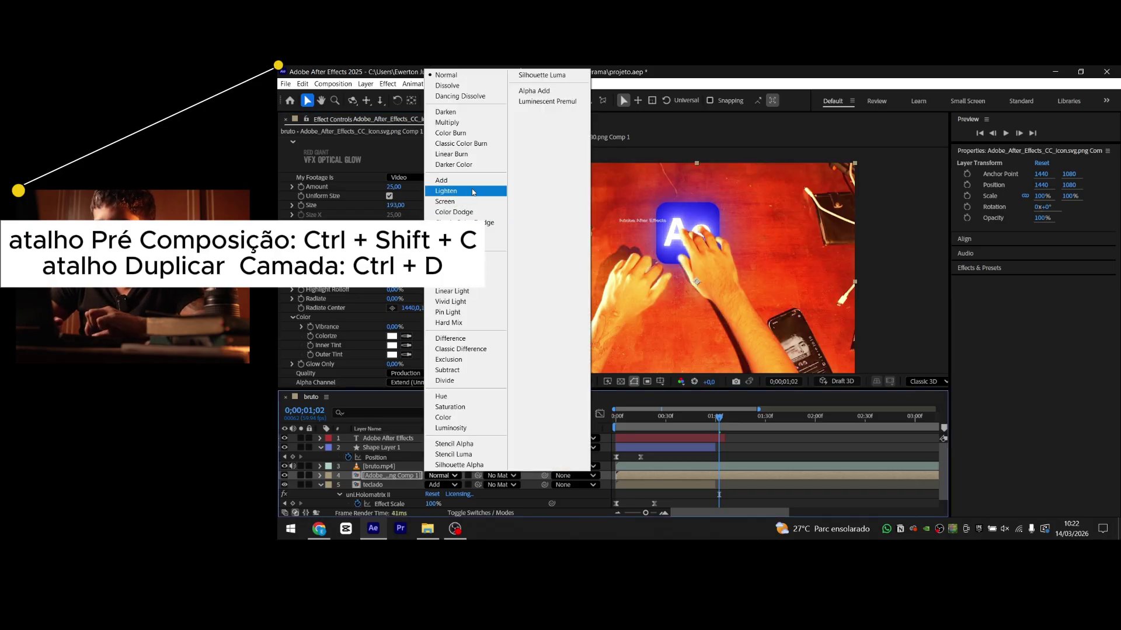
{"action": "left_click", "coordinate": [473, 189]}
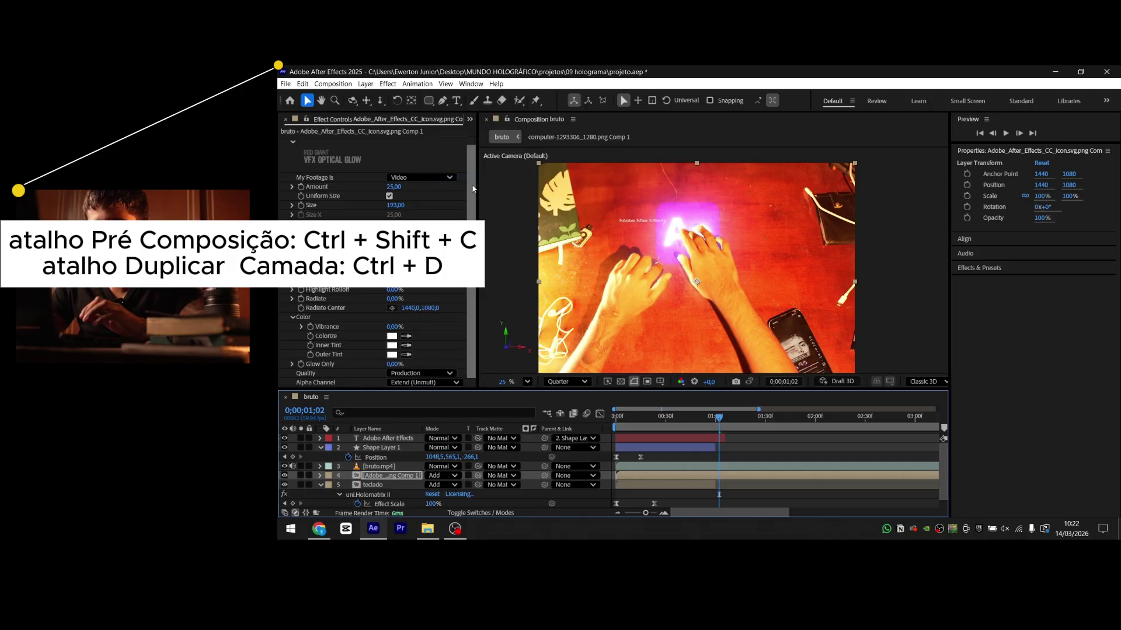
Apply Lumetri Color to the background bruto.mp4 layer and set its Exposure to -1.0
{"action": "scroll", "coordinate": [526, 467], "scroll_direction": "down", "scroll_amount": 1}
{"action": "left_click", "coordinate": [640, 417]}
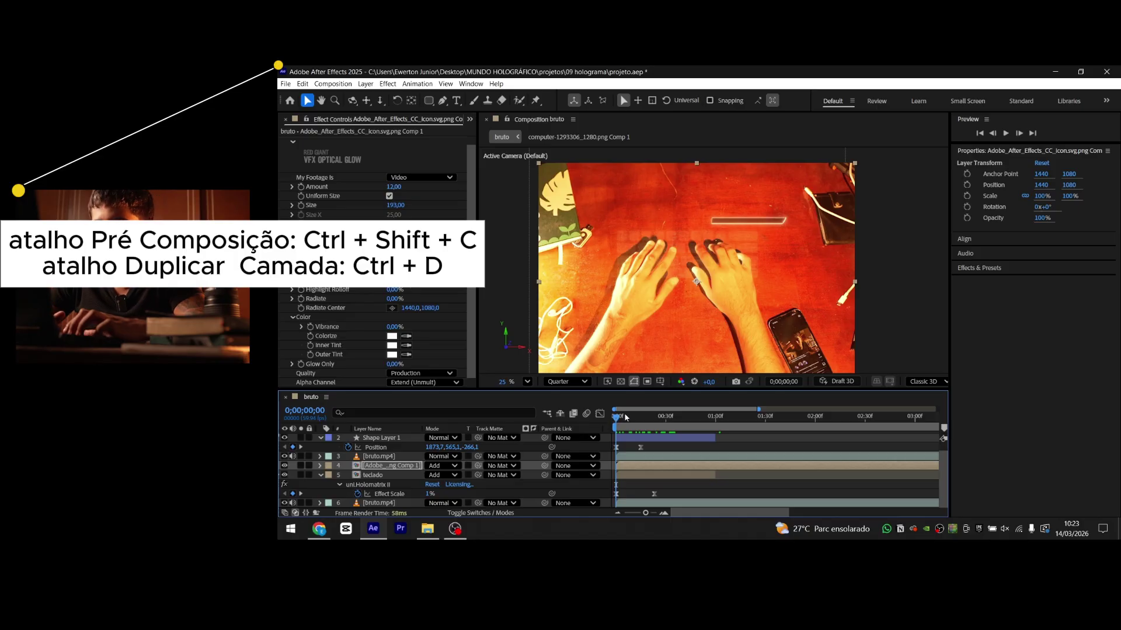
{"action": "left_click", "coordinate": [327, 476]}
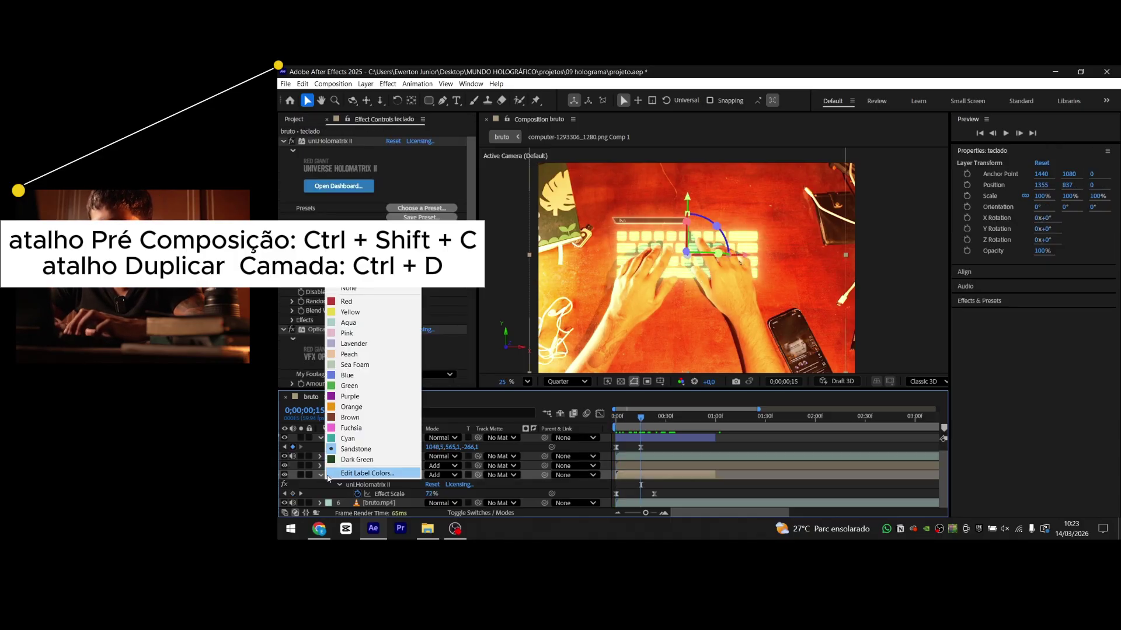
{"action": "left_click", "coordinate": [353, 497]}
{"action": "key", "text": "u"}
{"action": "left_click", "coordinate": [393, 495]}
{"action": "key", "text": "ctrl+space"}
{"action": "type", "text": "l"}
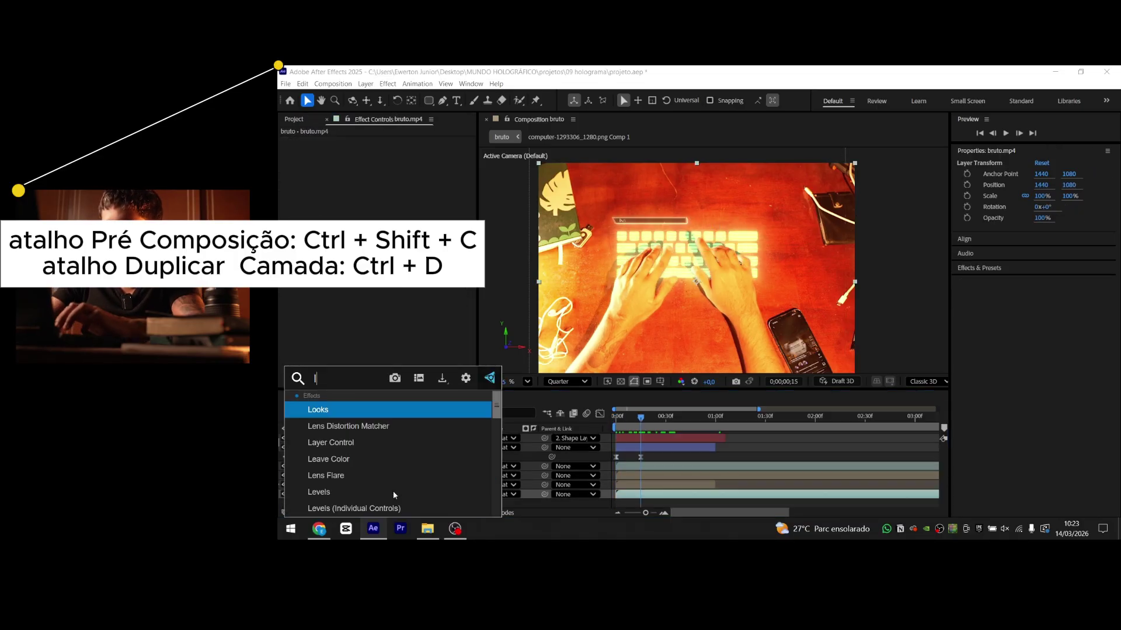
{"action": "key", "text": "Return"}
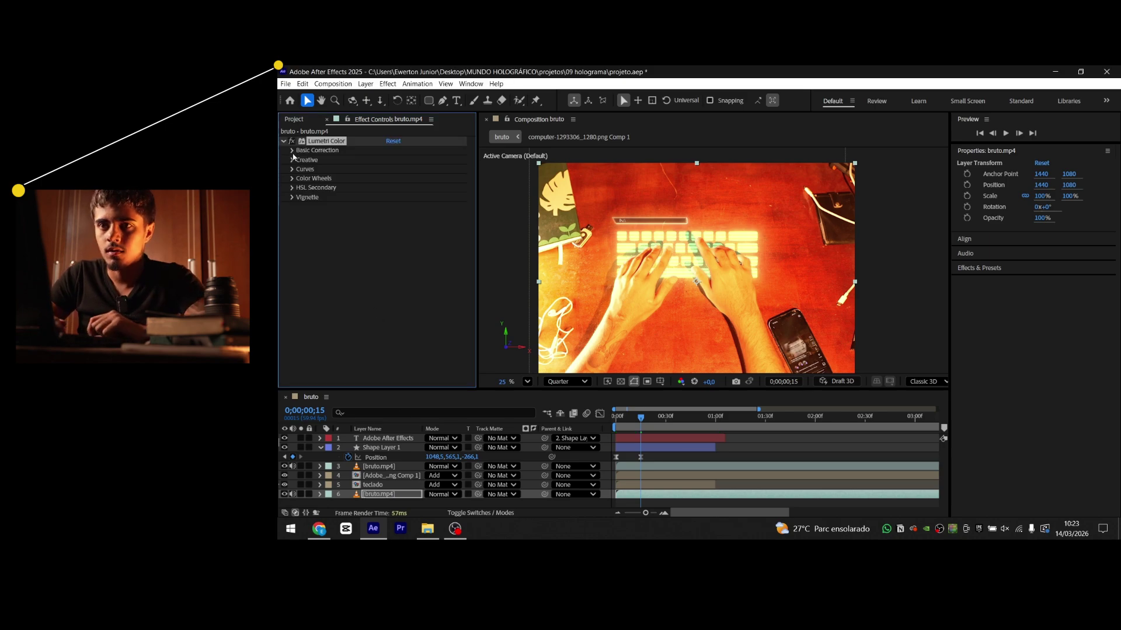
{"action": "left_click", "coordinate": [293, 151]}
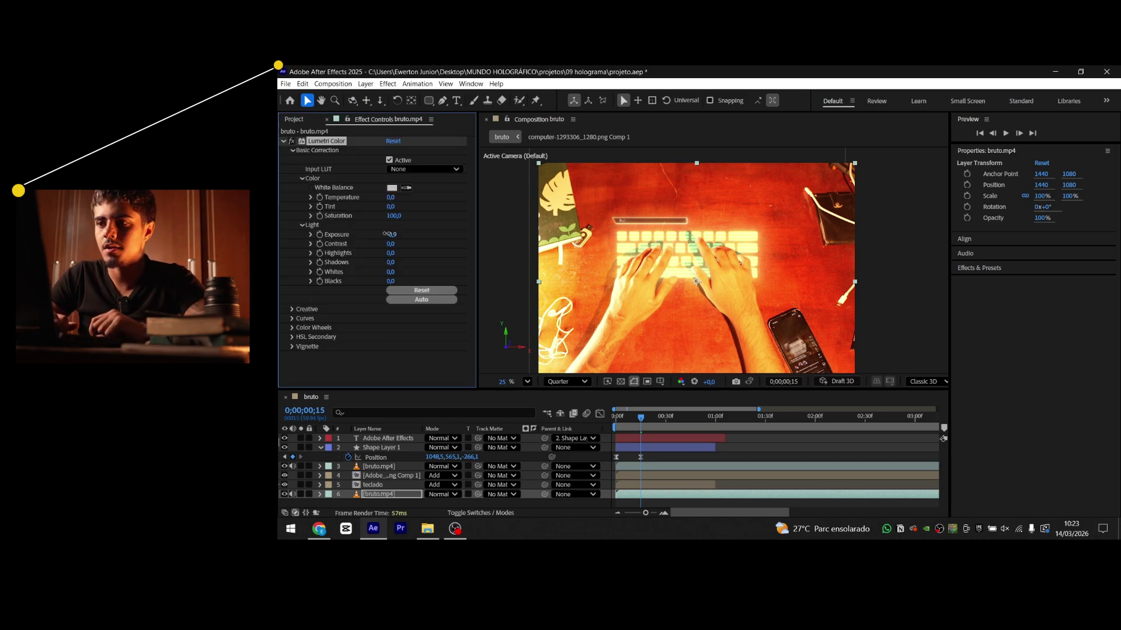
{"action": "left_click_drag", "start_coordinate": [387, 235], "coordinate": [347, 234]}
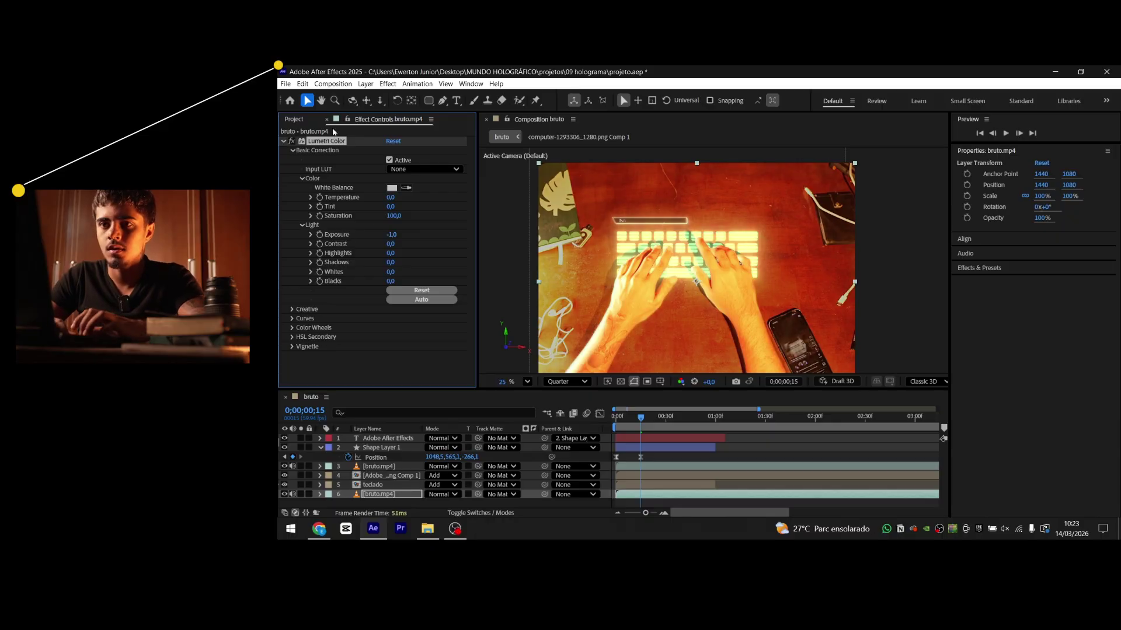
Check the rotoscoped hands layer's effects and scrub through the start of the composition to review the composite
{"action": "left_click", "coordinate": [377, 466]}
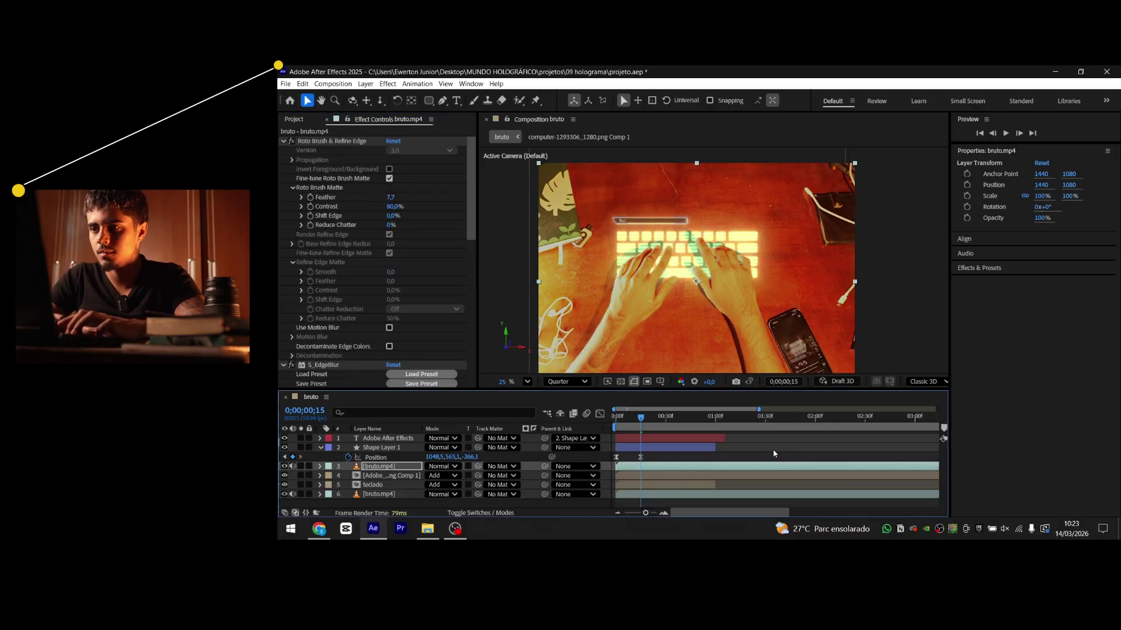
{"action": "left_click", "coordinate": [773, 450]}
{"action": "left_click_drag", "start_coordinate": [613, 426], "coordinate": [670, 434]}
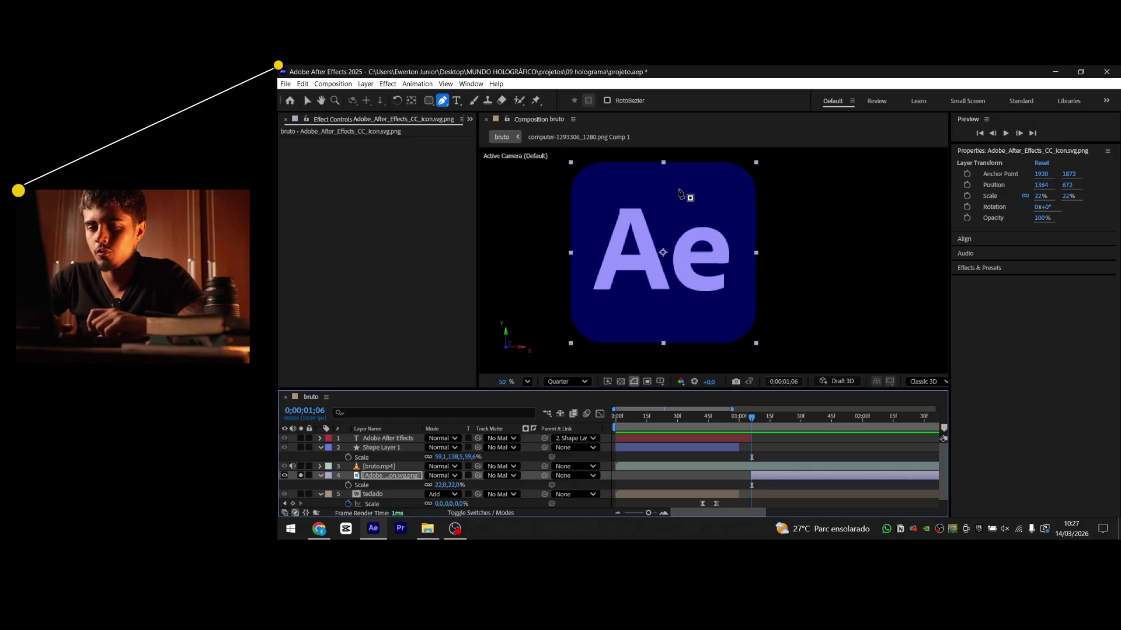
Draw a closed Pen tool mask around the letter A on the After Effects icon layer
{"action": "scroll", "coordinate": [678, 193], "scroll_direction": "up", "scroll_amount": 1}
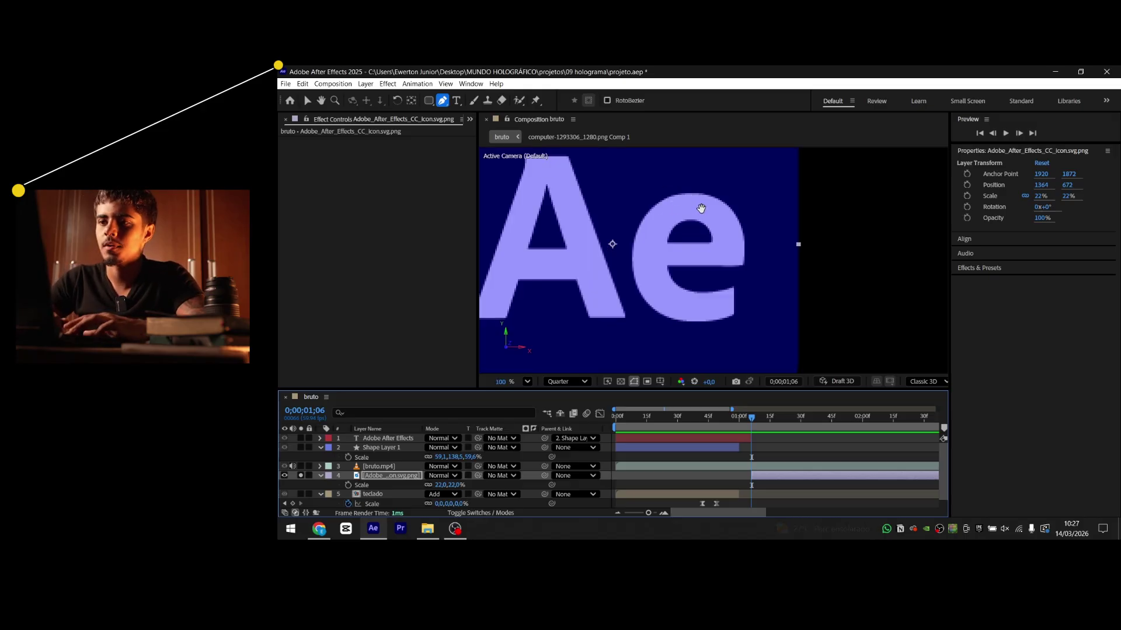
{"action": "left_click_drag", "start_coordinate": [700, 207], "coordinate": [804, 225]}
{"action": "key", "text": "g"}
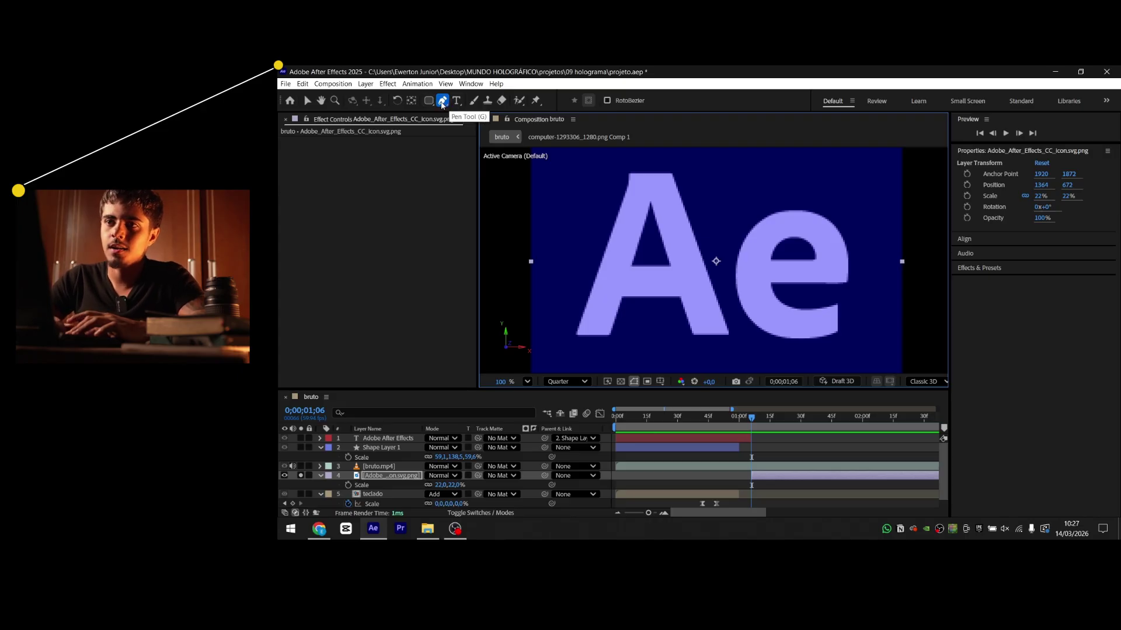
{"action": "left_click", "coordinate": [577, 334]}
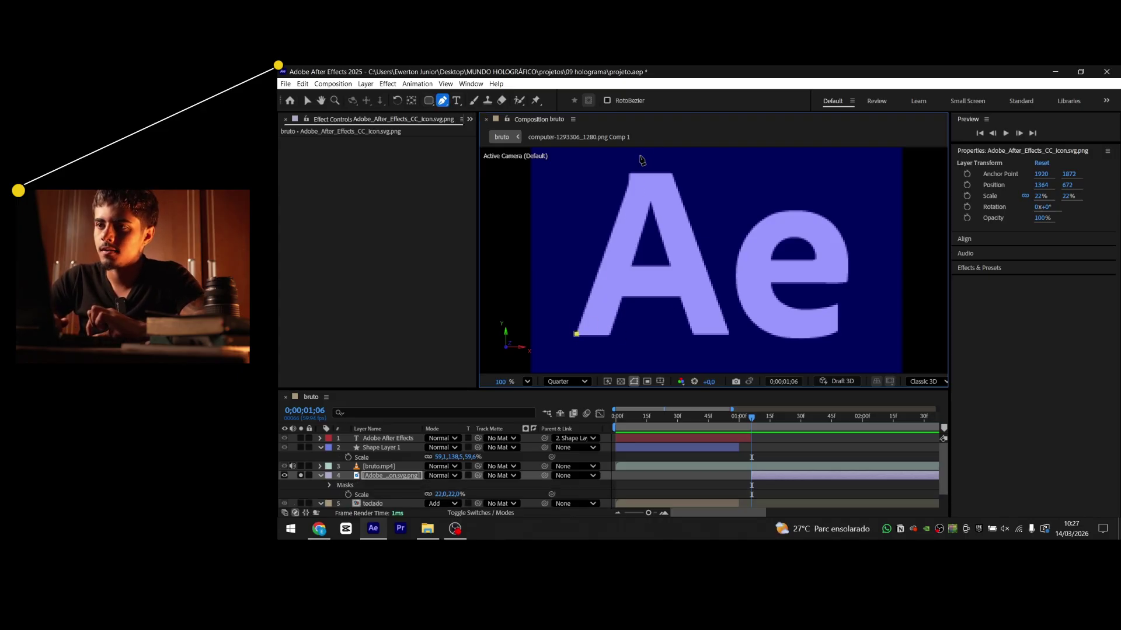
{"action": "left_click", "coordinate": [629, 174]}
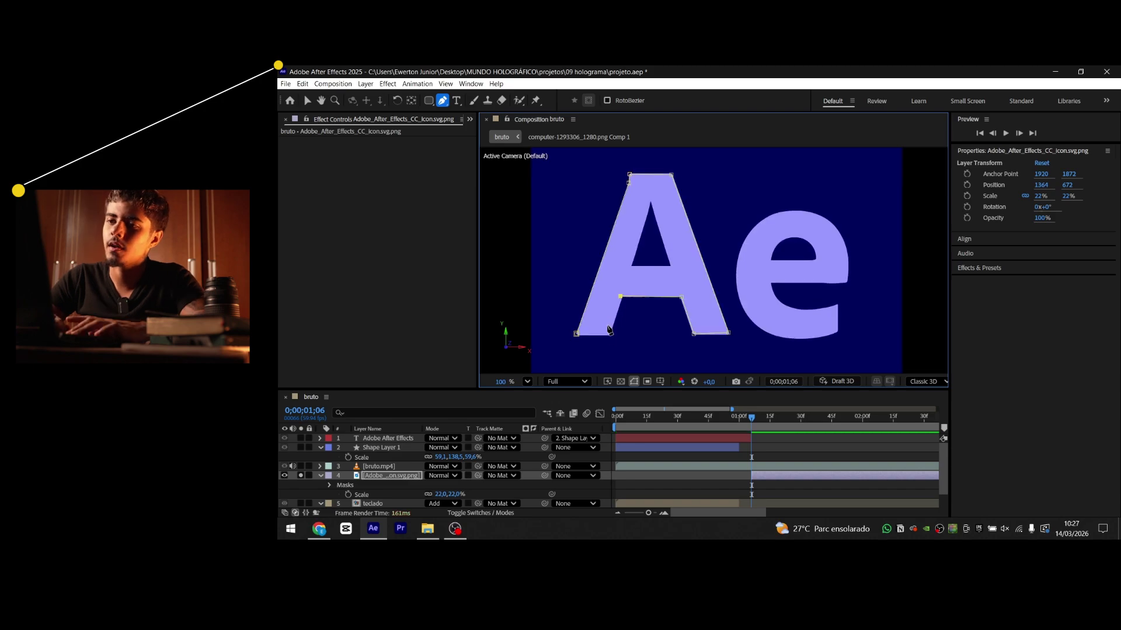
{"action": "left_click", "coordinate": [576, 334]}
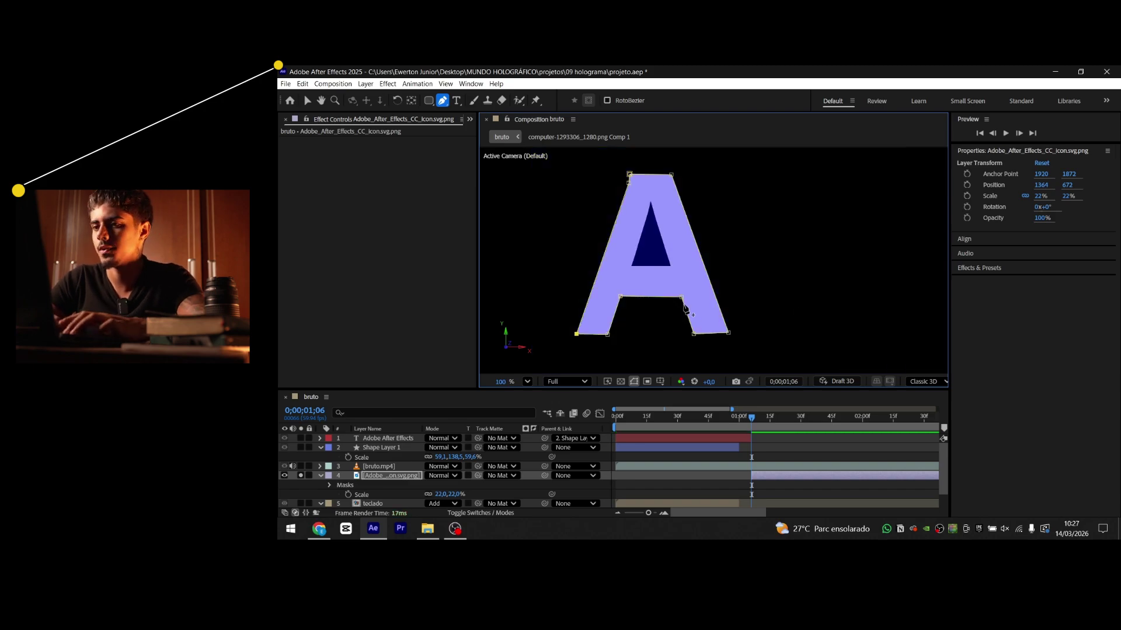
Duplicate the masked icon layer and delete the mask from the upper copy
{"action": "key", "text": "ctrl+d"}
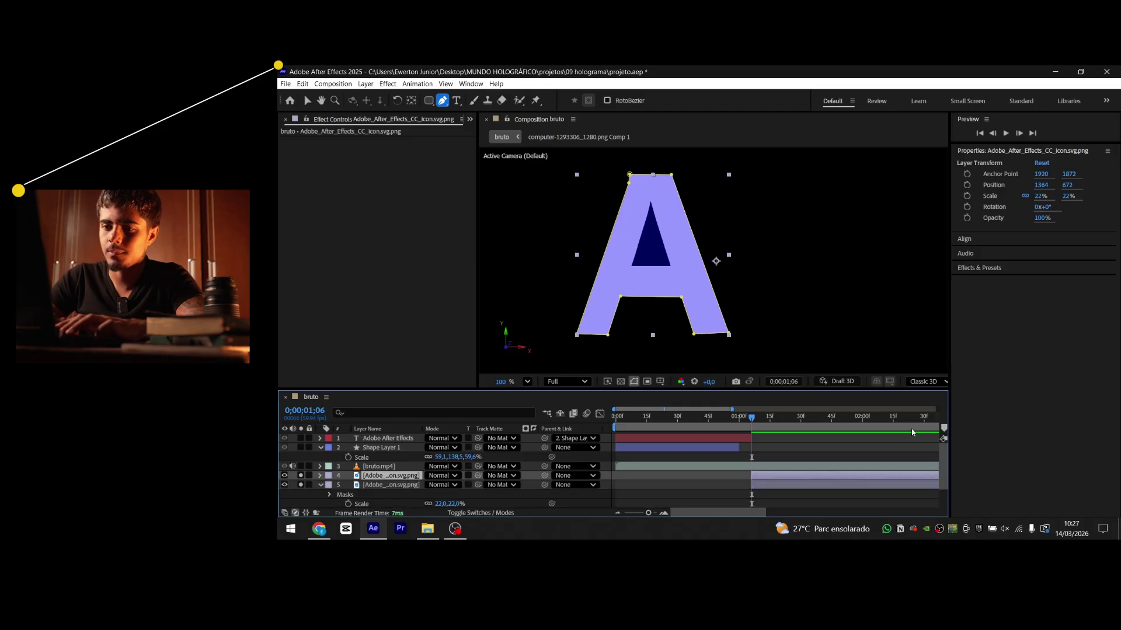
{"action": "left_click_drag", "start_coordinate": [806, 479], "coordinate": [690, 468]}
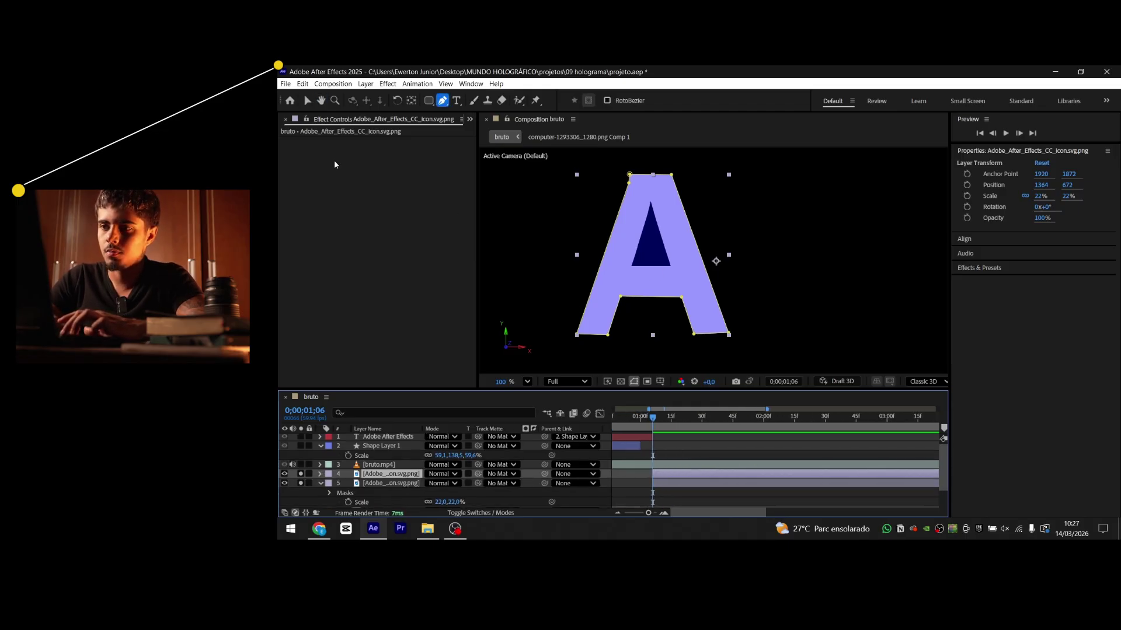
{"action": "key", "text": "m"}
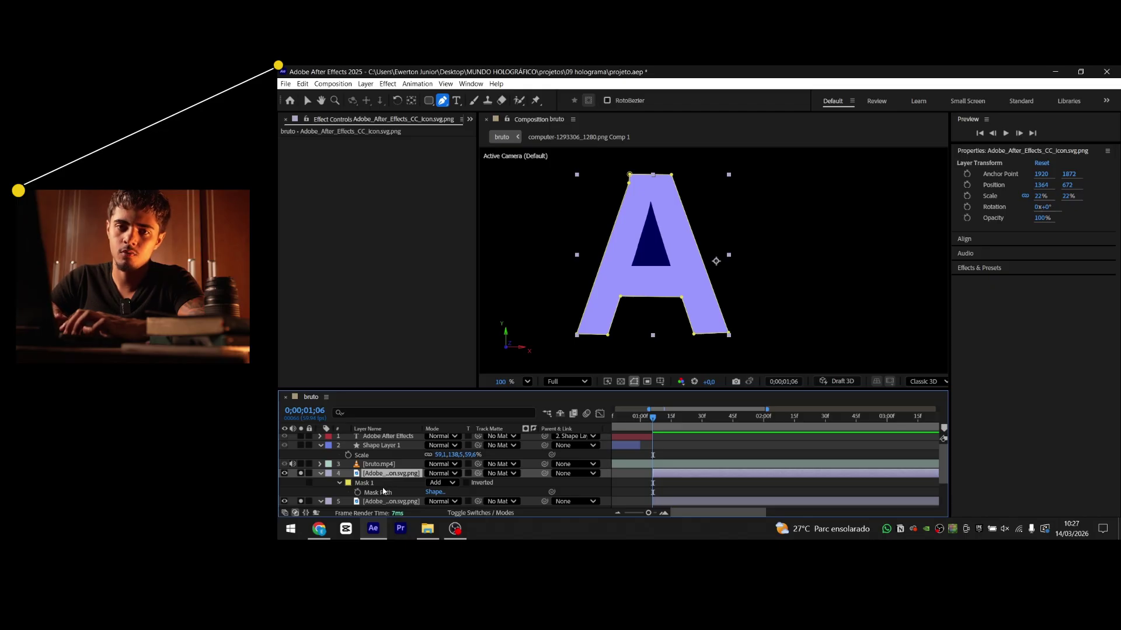
{"action": "left_click", "coordinate": [381, 488]}
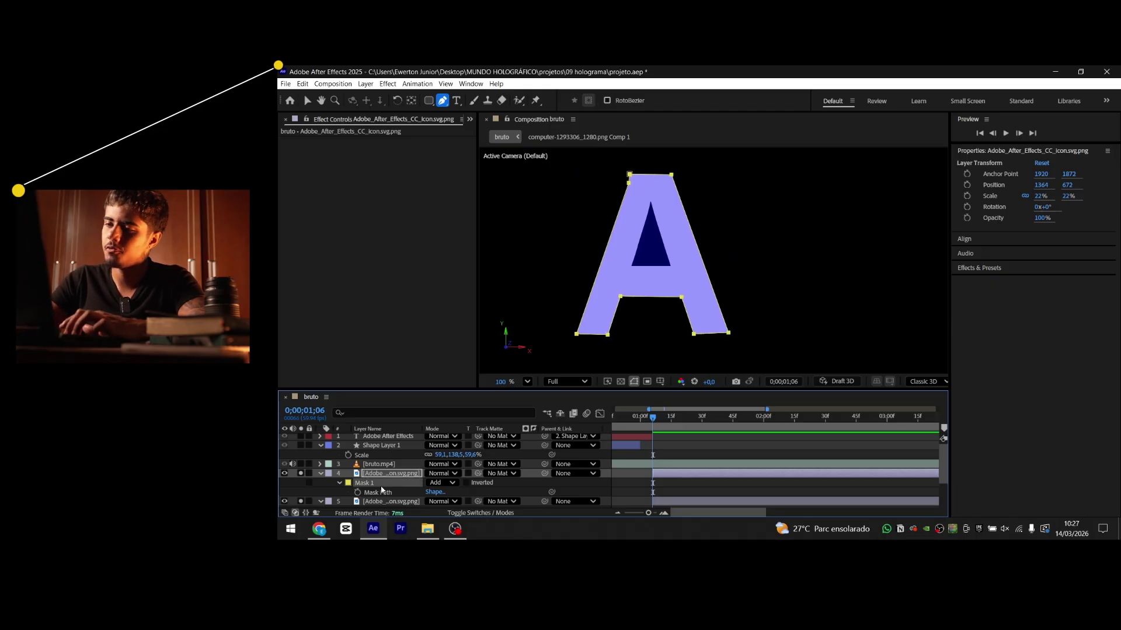
{"action": "key", "text": "Delete"}
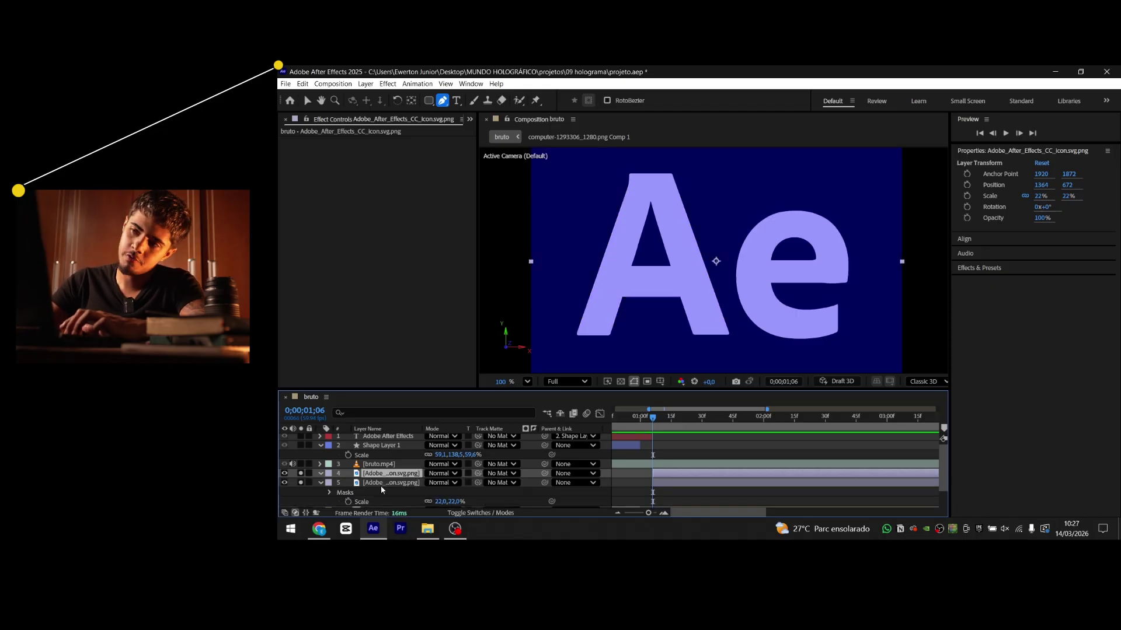
Toggle soloing on the two icon layers to compare the masked letter A with the unmasked copy
{"action": "left_click", "coordinate": [300, 475]}
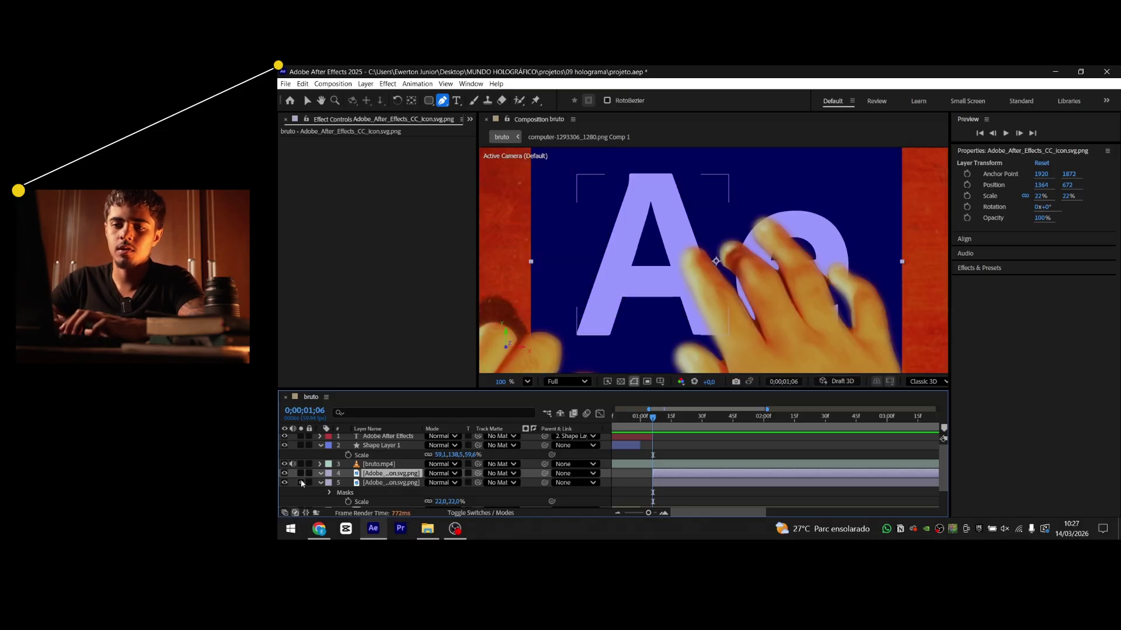
{"action": "left_click", "coordinate": [300, 483]}
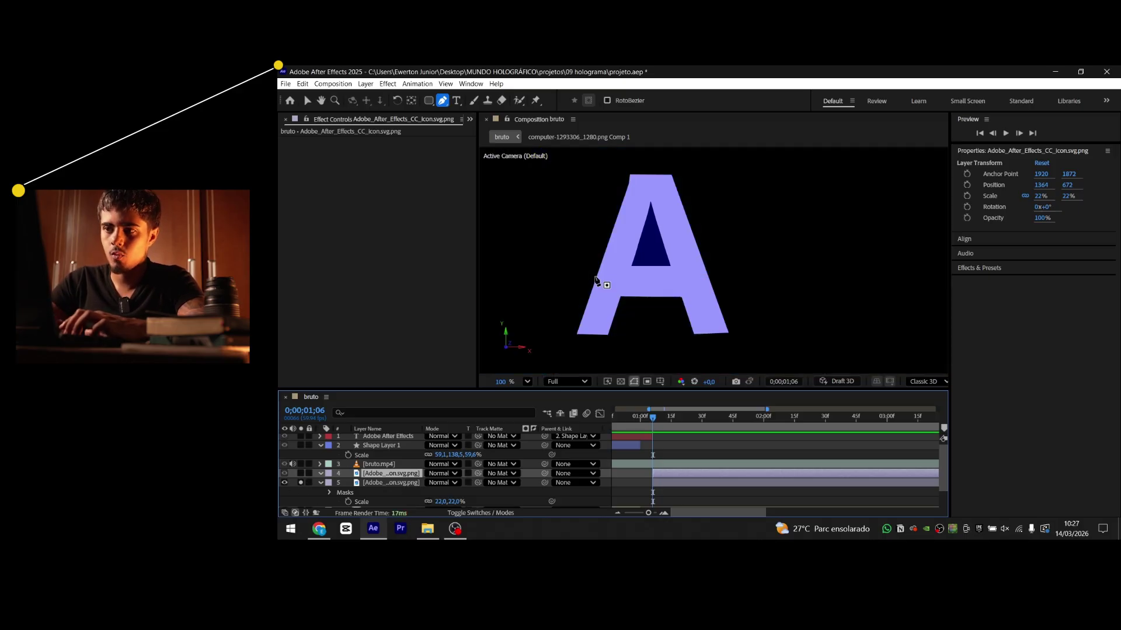
{"action": "left_click", "coordinate": [300, 474]}
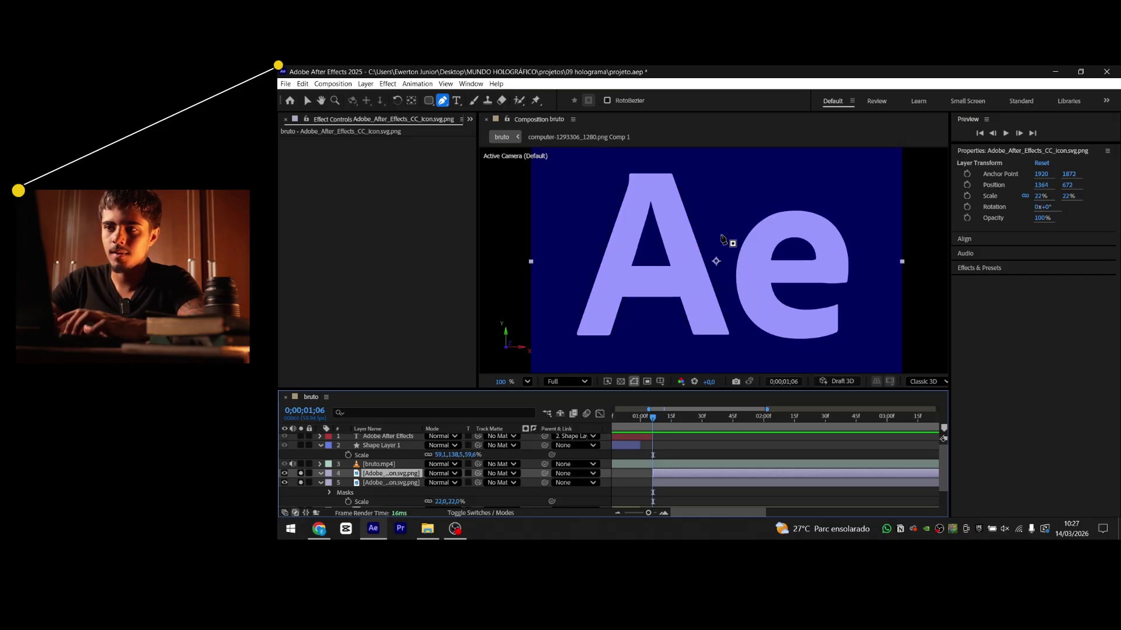
Draw a curved Pen tool mask following the outline of the letter e on the unmasked icon copy
{"action": "left_click_drag", "start_coordinate": [784, 222], "coordinate": [662, 217]}
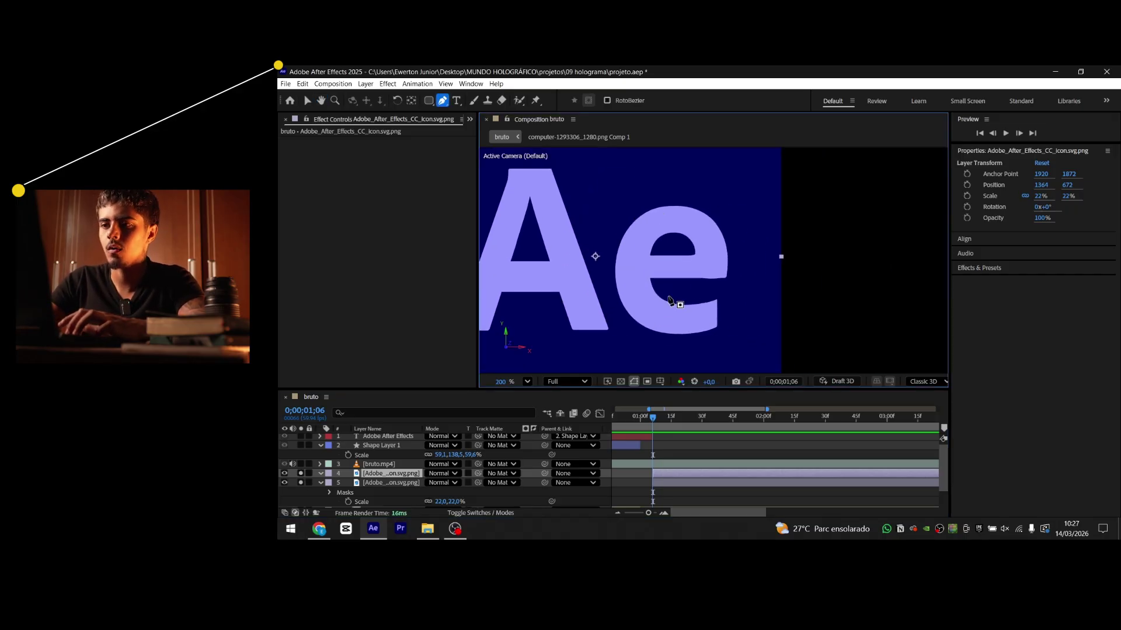
{"action": "scroll", "coordinate": [670, 301], "scroll_direction": "up", "scroll_amount": 1}
{"action": "left_click_drag", "start_coordinate": [727, 282], "coordinate": [751, 233]}
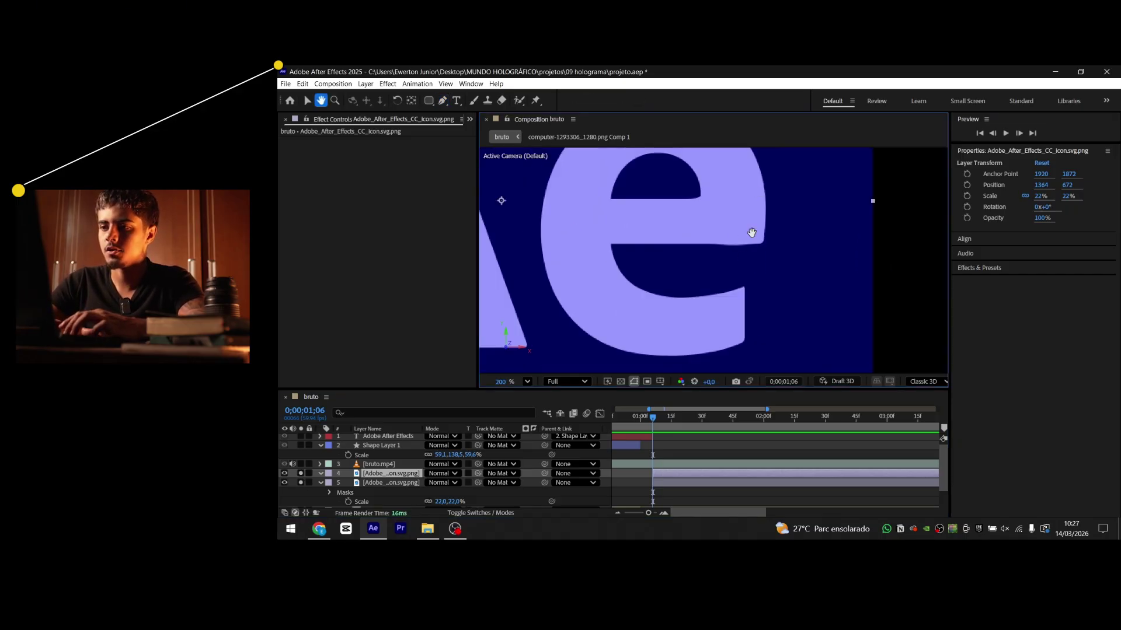
{"action": "left_click", "coordinate": [743, 285]}
{"action": "left_click", "coordinate": [743, 341]}
{"action": "left_click_drag", "start_coordinate": [574, 322], "coordinate": [529, 266]}
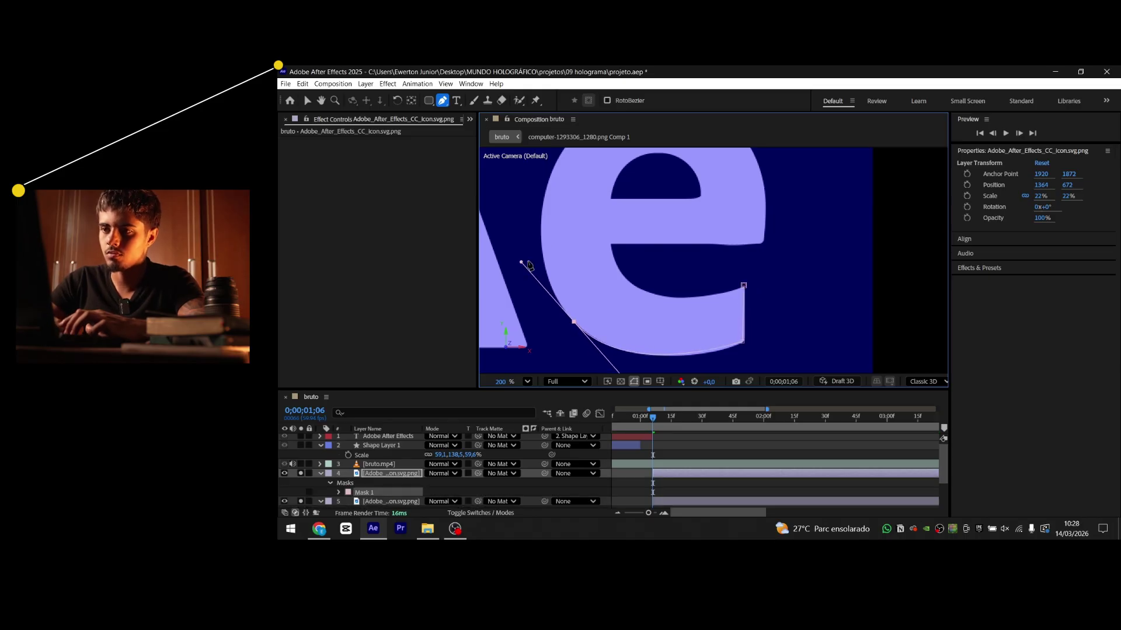
{"action": "left_click_drag", "start_coordinate": [550, 202], "coordinate": [536, 273]}
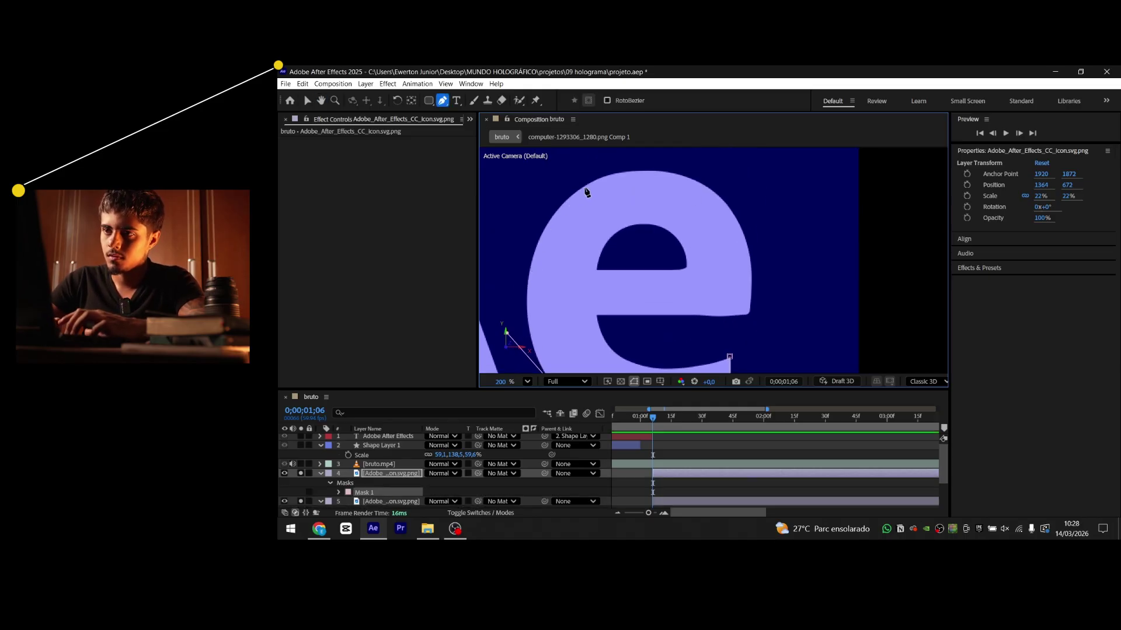
{"action": "left_click_drag", "start_coordinate": [591, 182], "coordinate": [657, 163]}
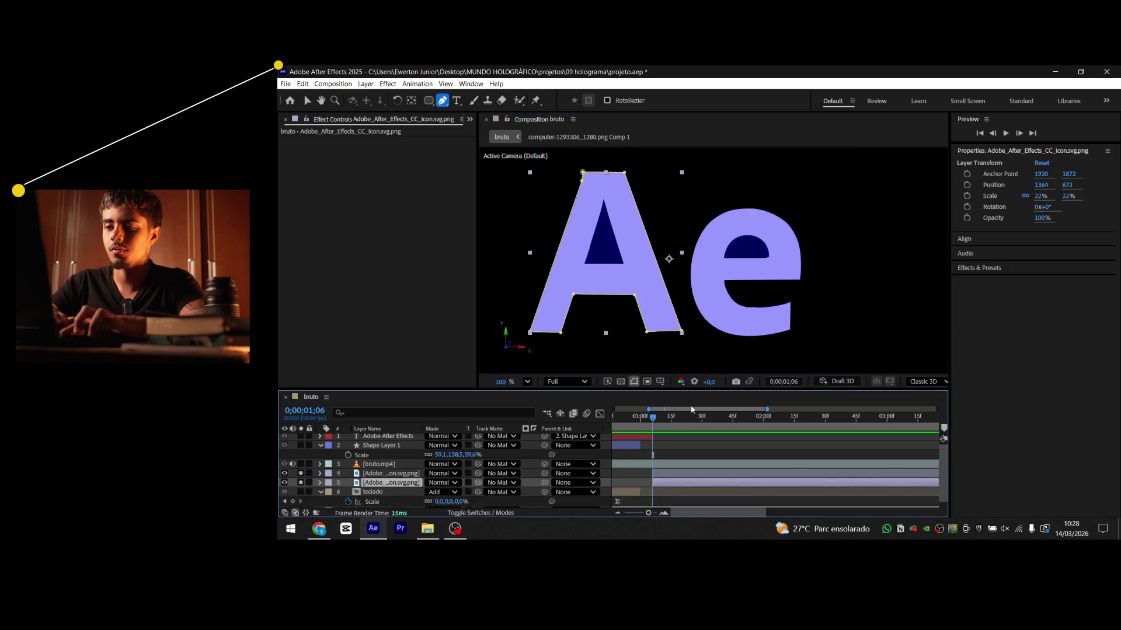
Pre-compose the letter A layer with all attributes moved into the new composition and draw a triangular mask around the letter's dark inner opening
{"action": "key", "text": "ctrl+shift+c"}
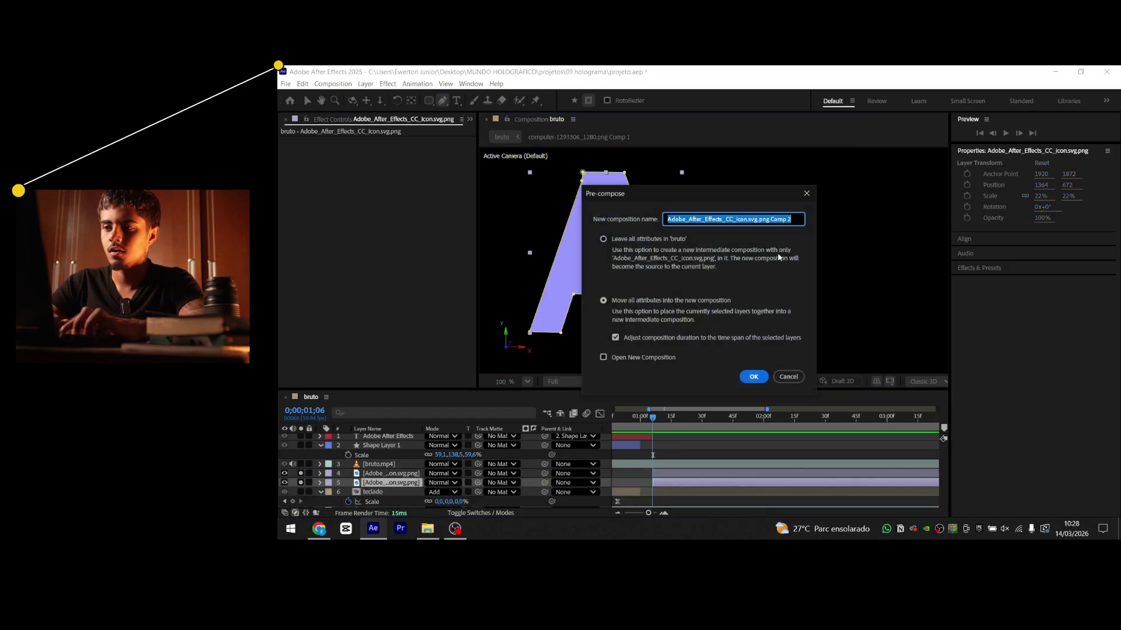
{"action": "left_click", "coordinate": [754, 377]}
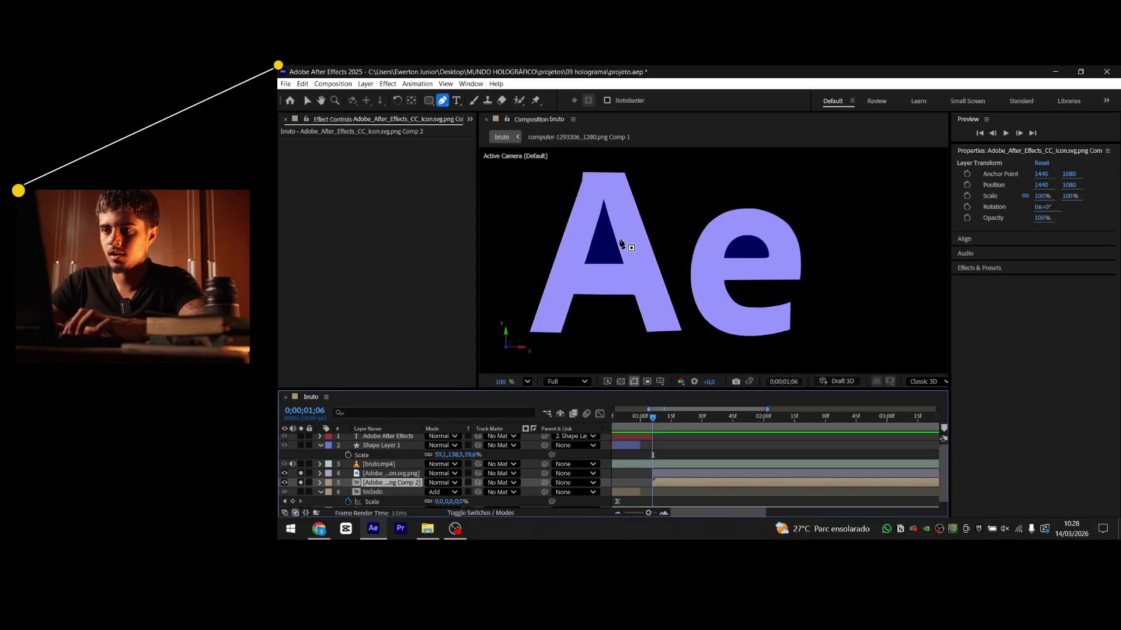
{"action": "scroll", "coordinate": [712, 224], "scroll_direction": "up", "scroll_amount": 2}
{"action": "left_click_drag", "start_coordinate": [715, 231], "coordinate": [840, 295]}
{"action": "left_click", "coordinate": [644, 319]}
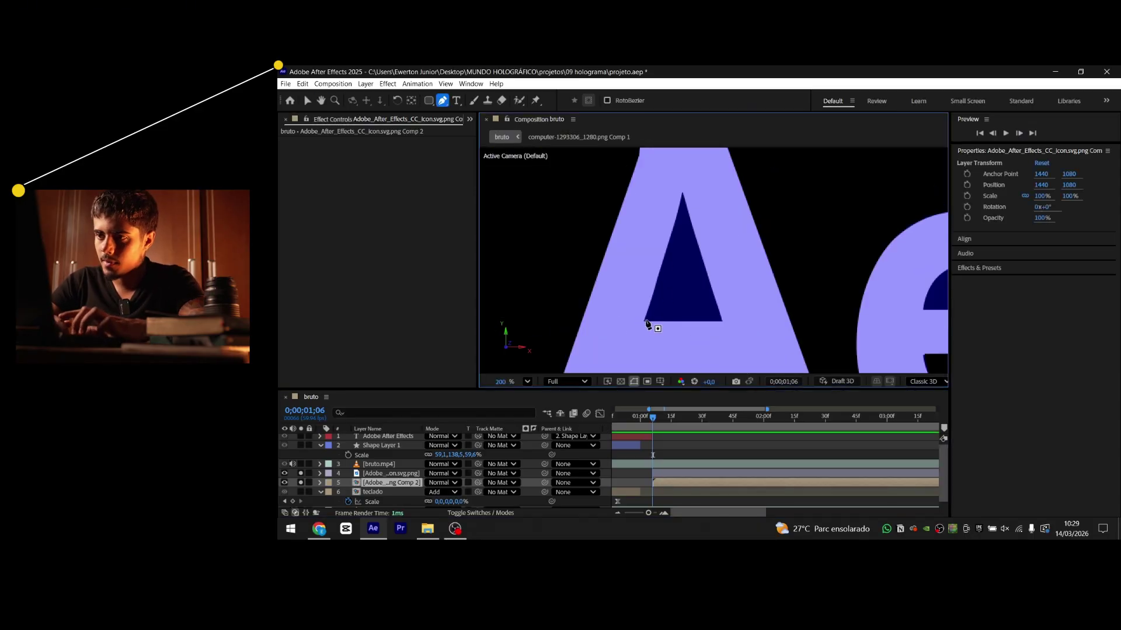
{"action": "left_click", "coordinate": [683, 192]}
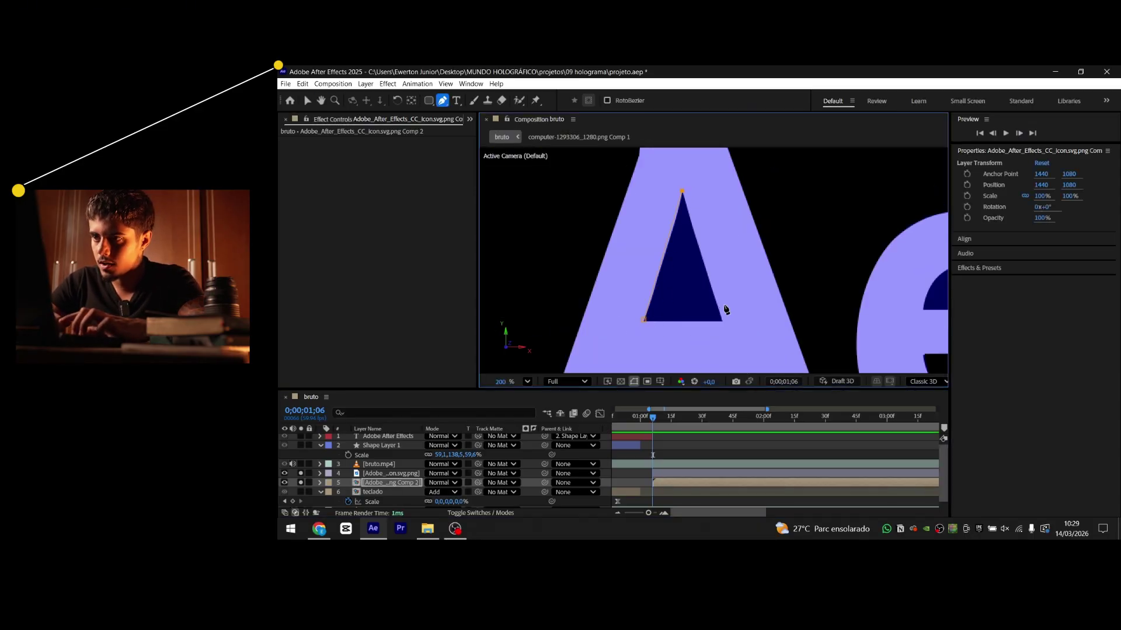
{"action": "left_click", "coordinate": [645, 320]}
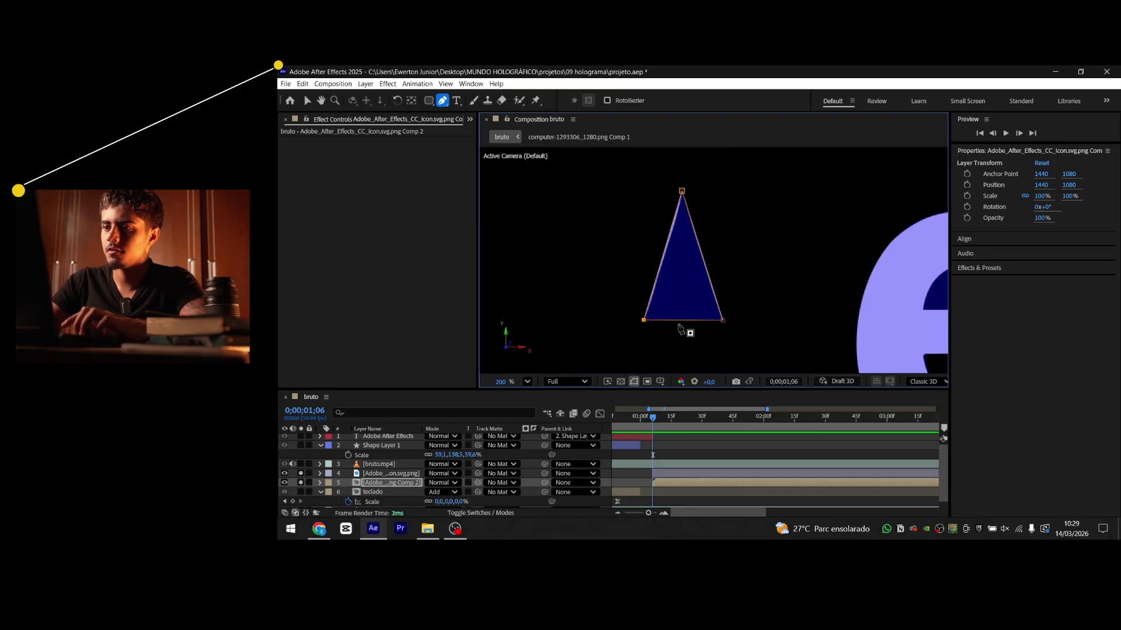
{"action": "key", "text": "comma"}
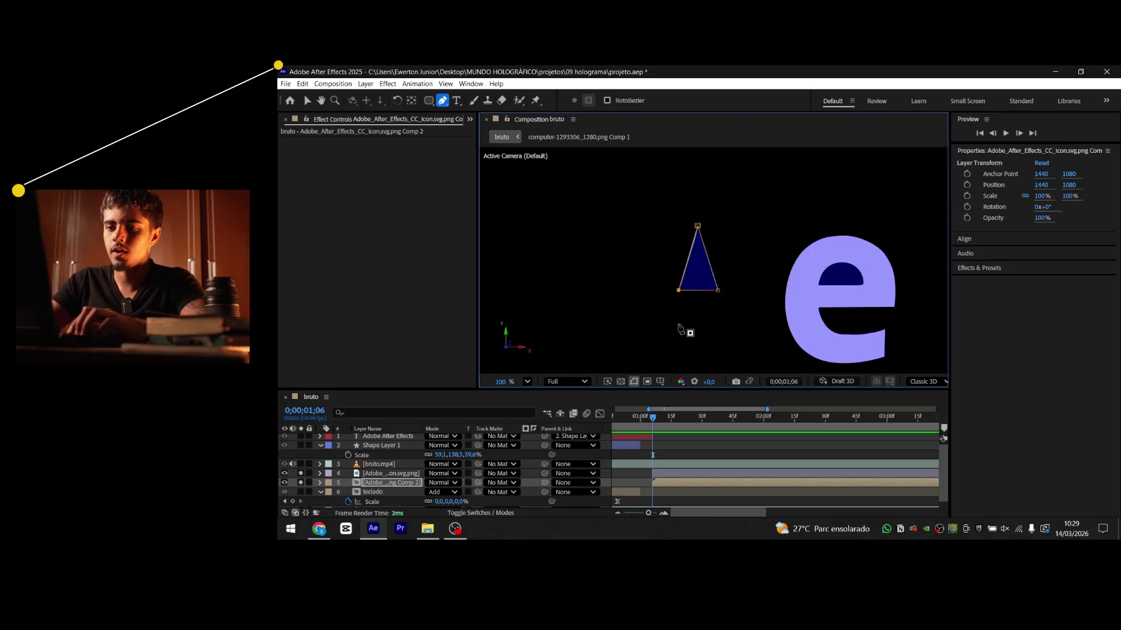
Invert the triangular mask on the pre-composed letter A to cut out its inner opening
{"action": "left_click", "coordinate": [403, 487]}
{"action": "key", "text": "m"}
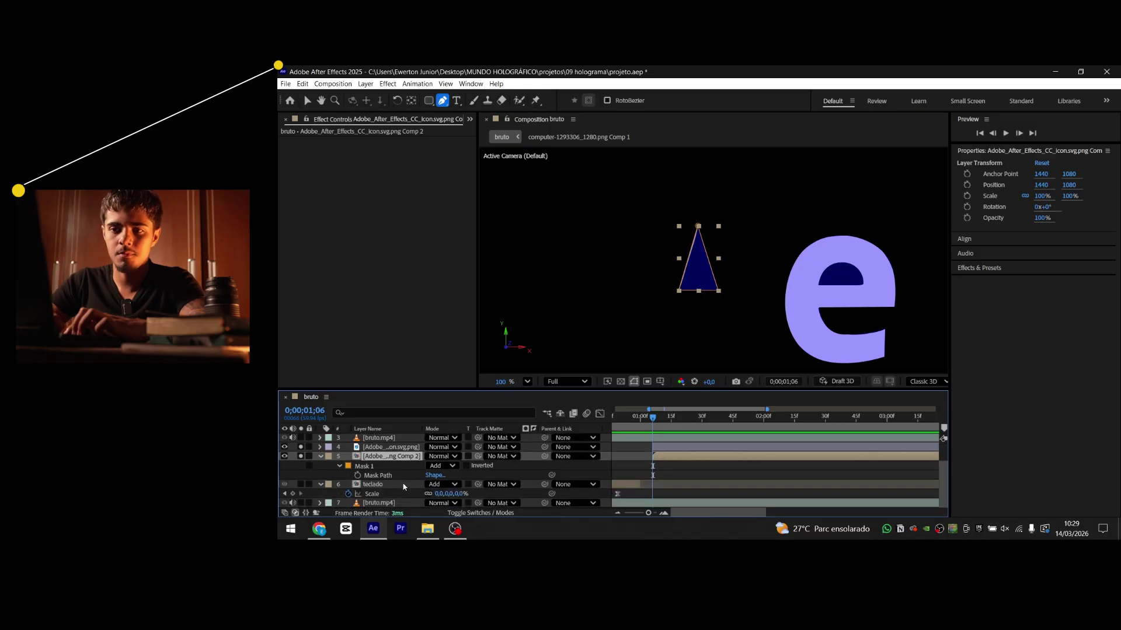
{"action": "left_click", "coordinate": [340, 466]}
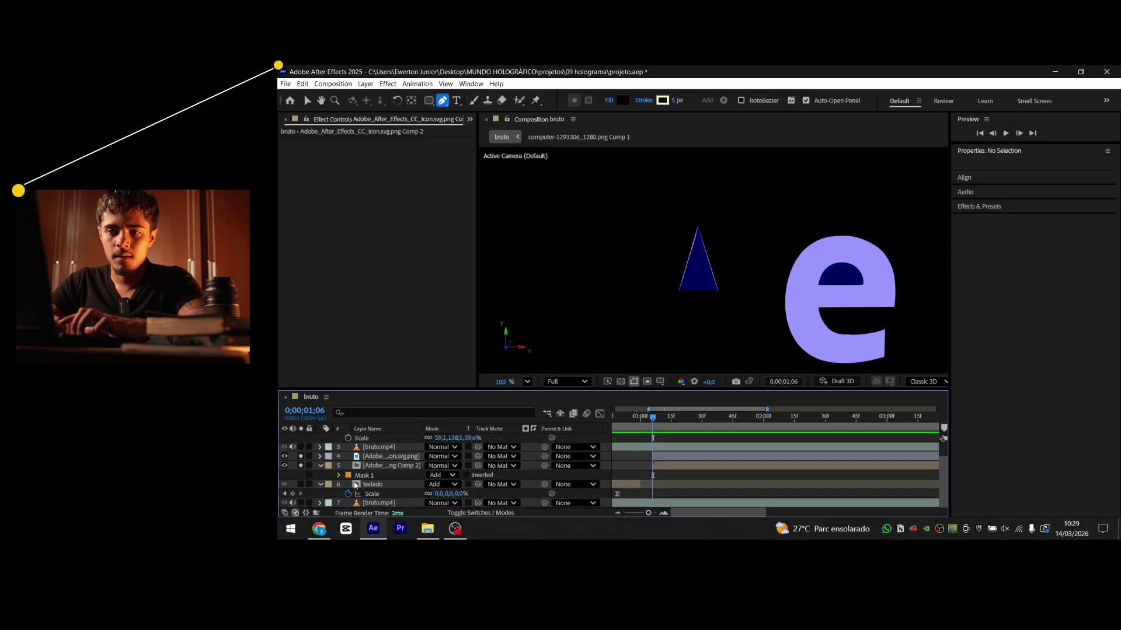
{"action": "left_click", "coordinate": [339, 476]}
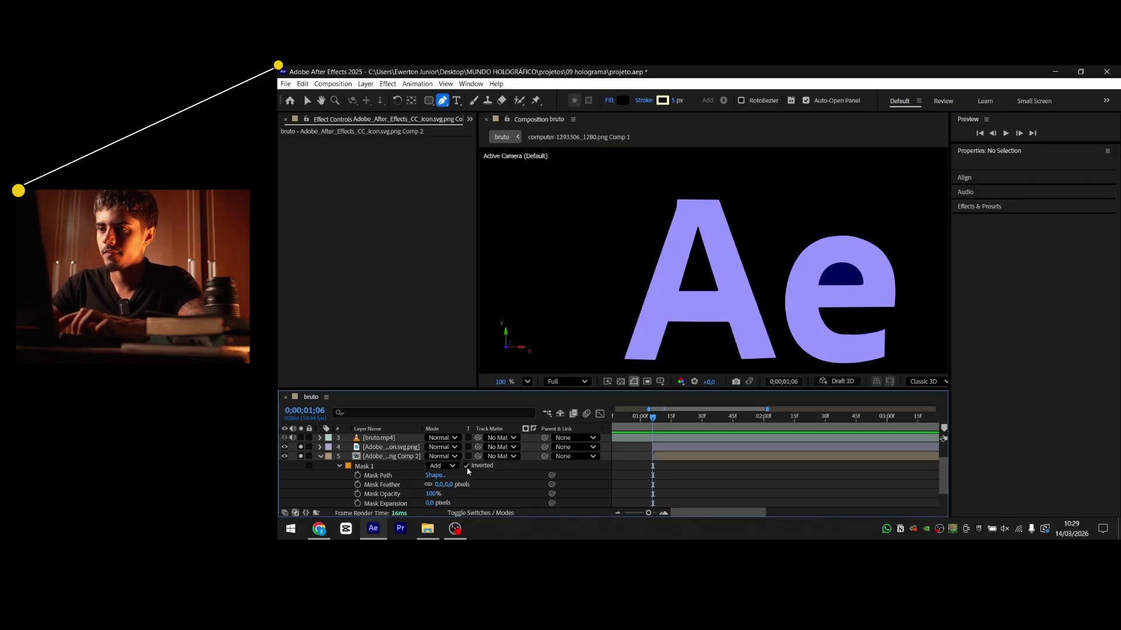
Pre-compose the masked letter e layer with all attributes moved into the new composition
{"action": "left_click", "coordinate": [320, 457]}
{"action": "left_click", "coordinate": [395, 466]}
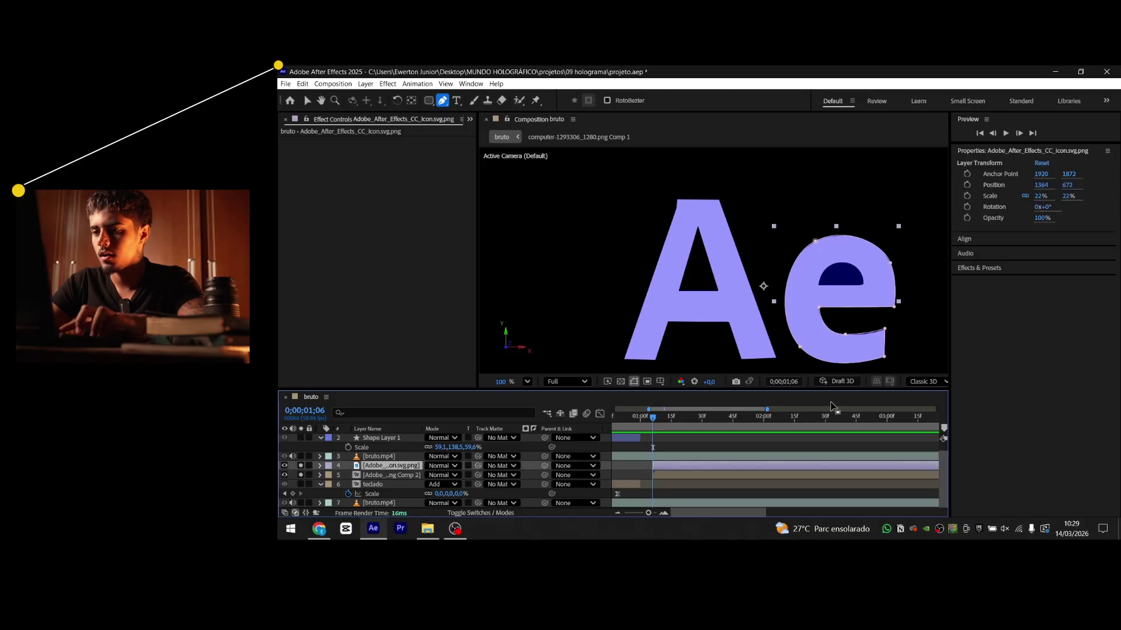
{"action": "left_click_drag", "start_coordinate": [839, 298], "coordinate": [677, 278]}
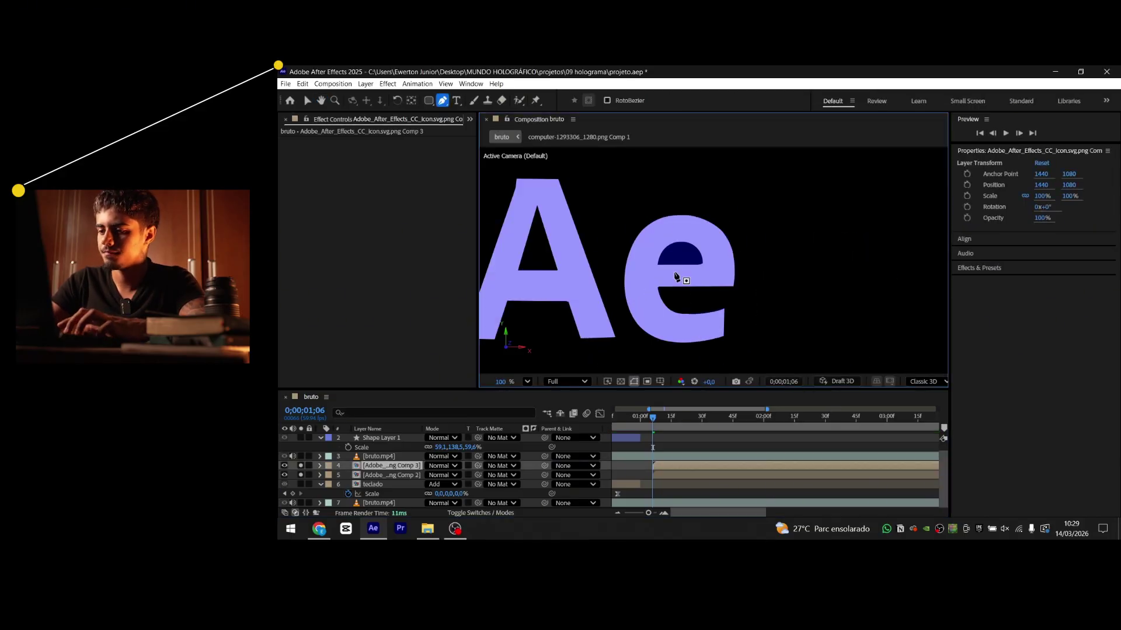
{"action": "scroll", "coordinate": [678, 278], "scroll_direction": "up", "scroll_amount": 1}
{"action": "scroll", "coordinate": [606, 255], "scroll_direction": "up", "scroll_amount": 1}
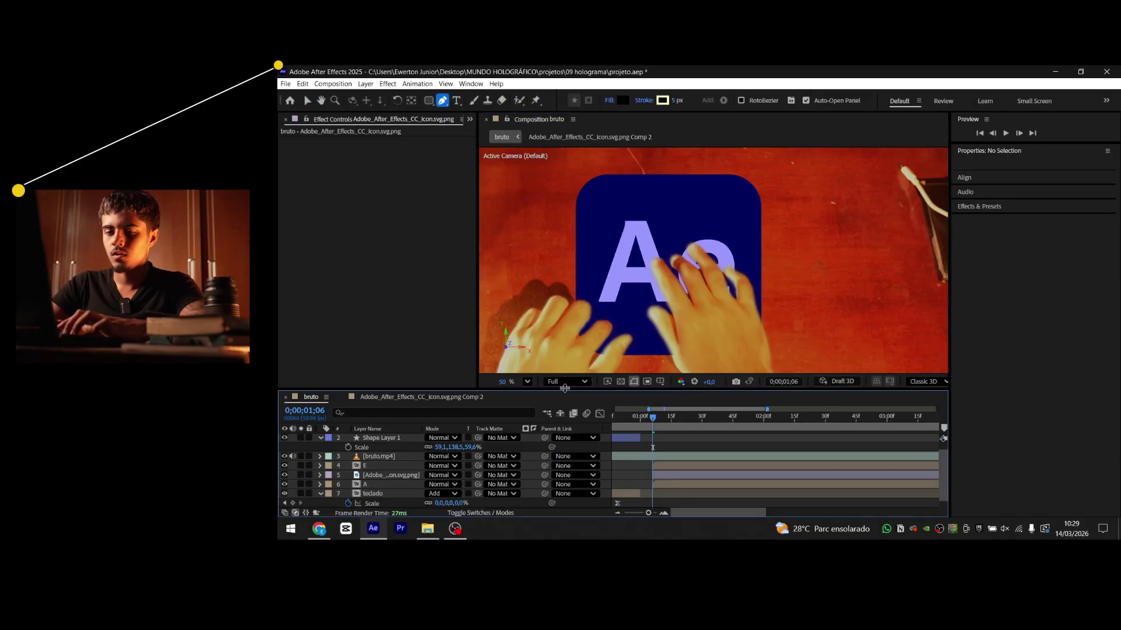
Solo the A, E and full icon layers one at a time to check each element separately
{"action": "left_click", "coordinate": [301, 485]}
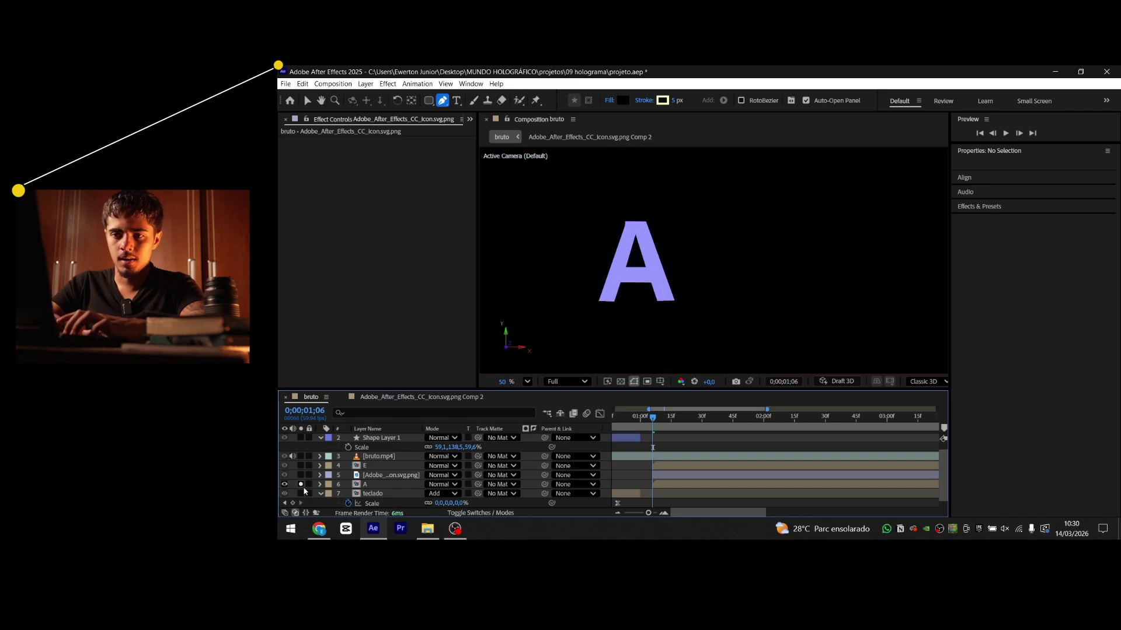
{"action": "left_click", "coordinate": [302, 484]}
{"action": "left_click", "coordinate": [301, 466]}
{"action": "left_click", "coordinate": [302, 465]}
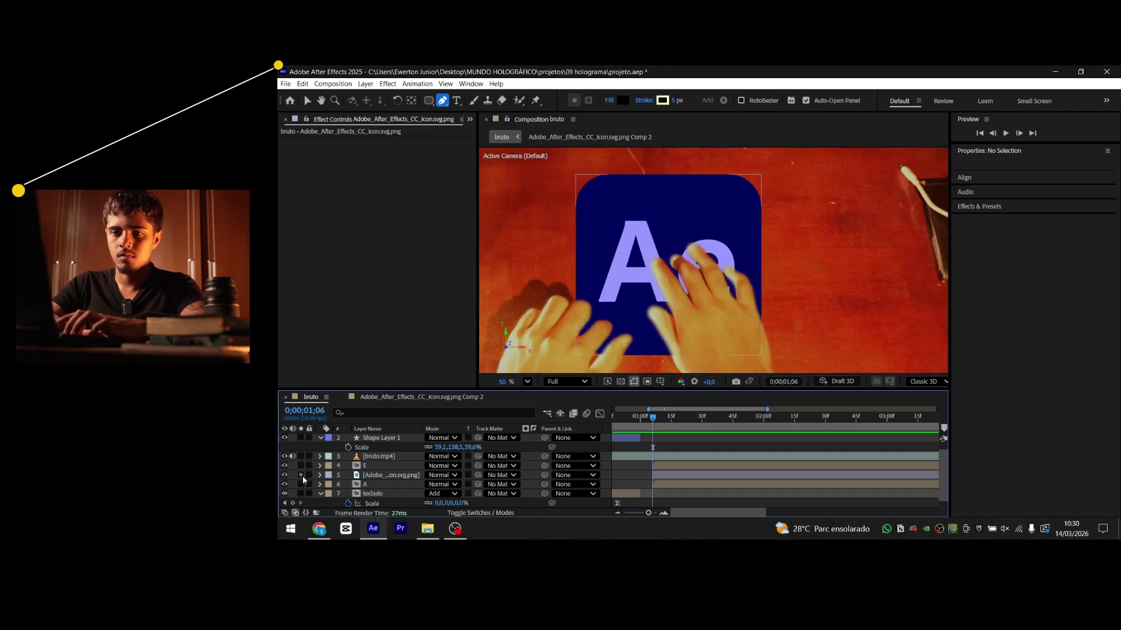
{"action": "left_click", "coordinate": [301, 475]}
{"action": "left_click", "coordinate": [301, 476]}
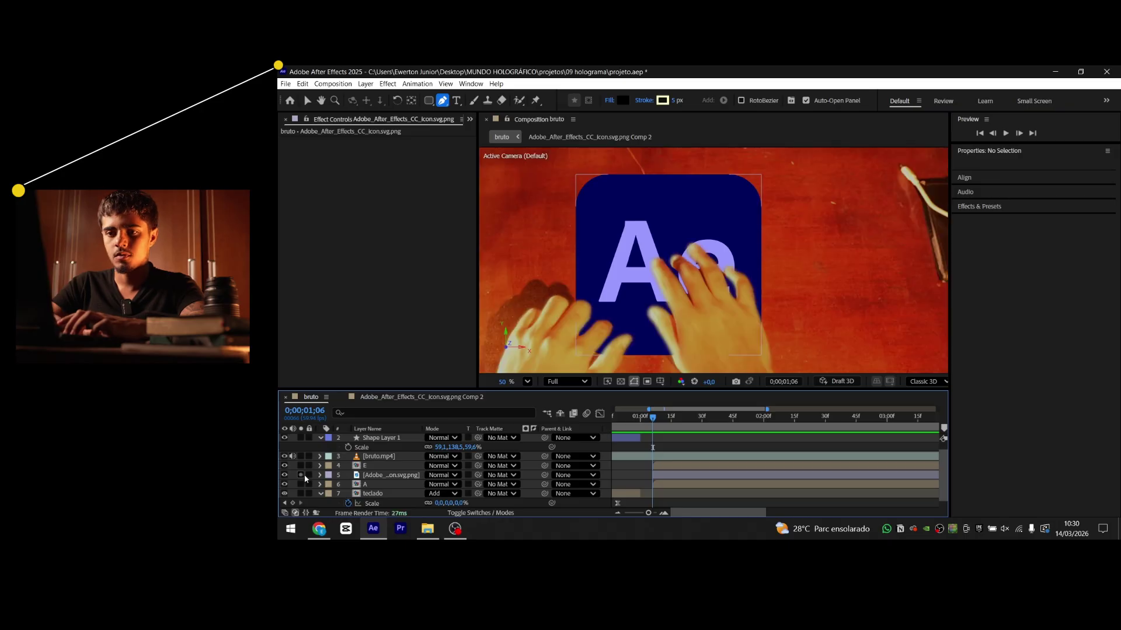
Place the full icon layer beneath layer A and pre-compose the E, A and icon layers together as Pre-comp 1
{"action": "left_click_drag", "start_coordinate": [379, 475], "coordinate": [422, 491]}
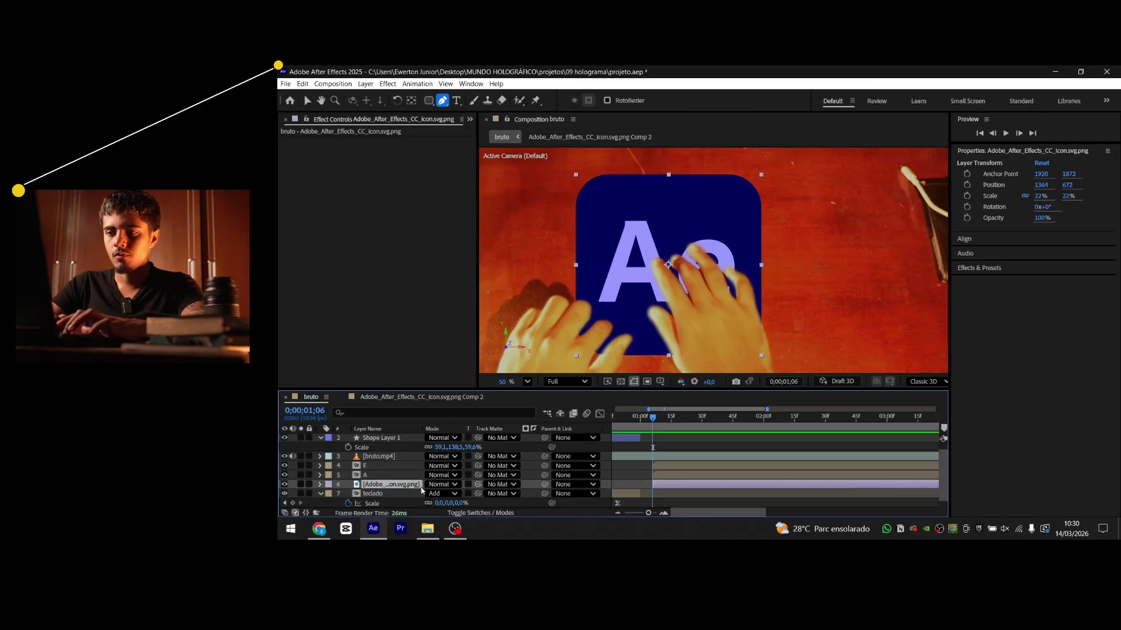
{"action": "left_click", "coordinate": [388, 468], "text": "shift"}
{"action": "key", "text": "ctrl+shift+c"}
{"action": "key", "text": "Escape"}
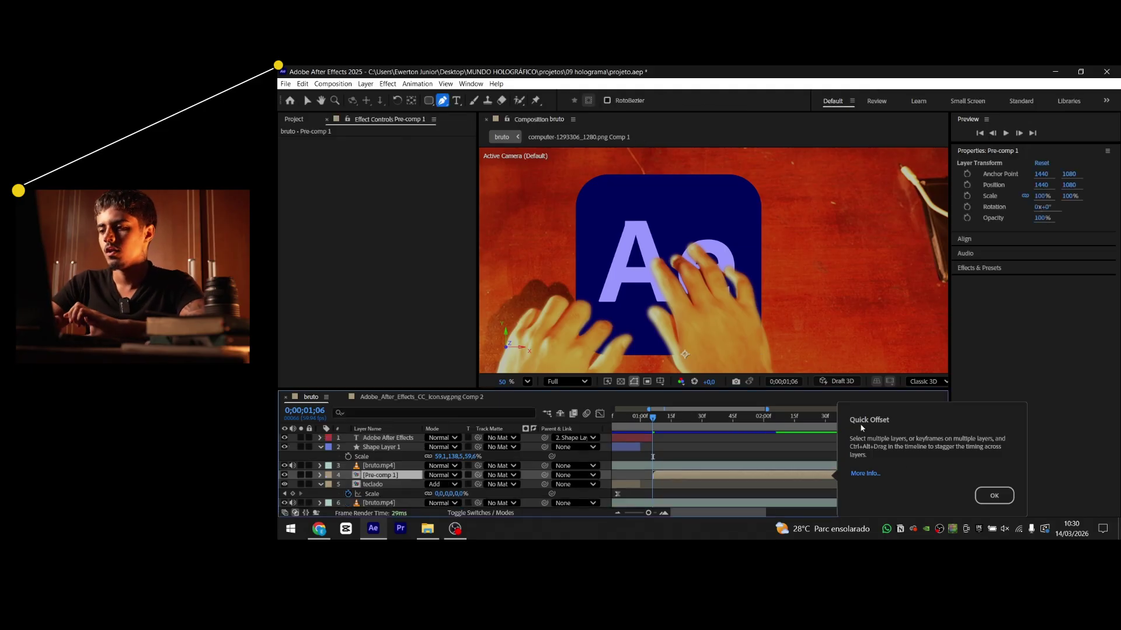
{"action": "left_click", "coordinate": [994, 496]}
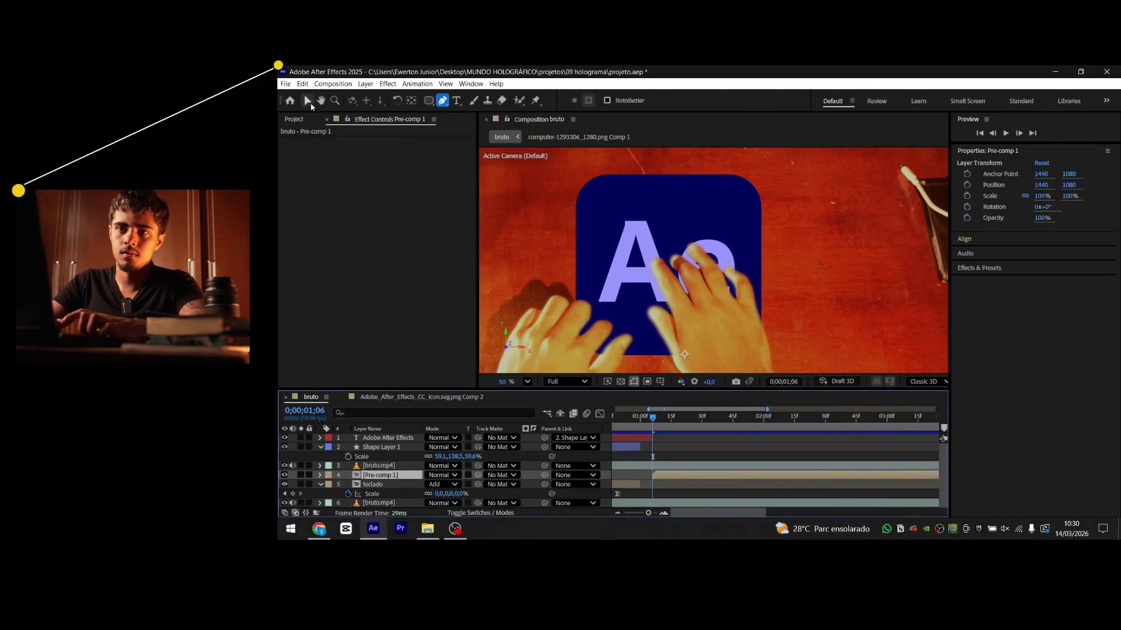
Try to move the pre-composed icon down toward the left hand
{"action": "left_click", "coordinate": [306, 100]}
{"action": "left_click_drag", "start_coordinate": [665, 223], "coordinate": [602, 270]}
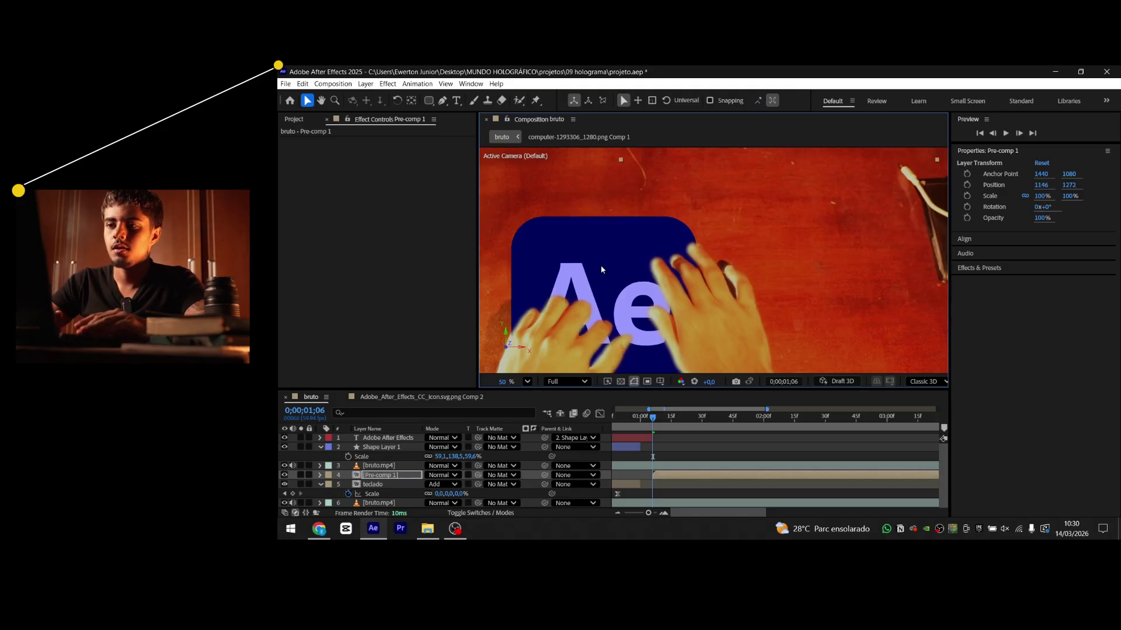
{"action": "key", "text": "ctrl+z"}
Open Pre-comp 1 to examine its separate E, A and icon layers, and return to the bruto composition
{"action": "double_click", "coordinate": [692, 478]}
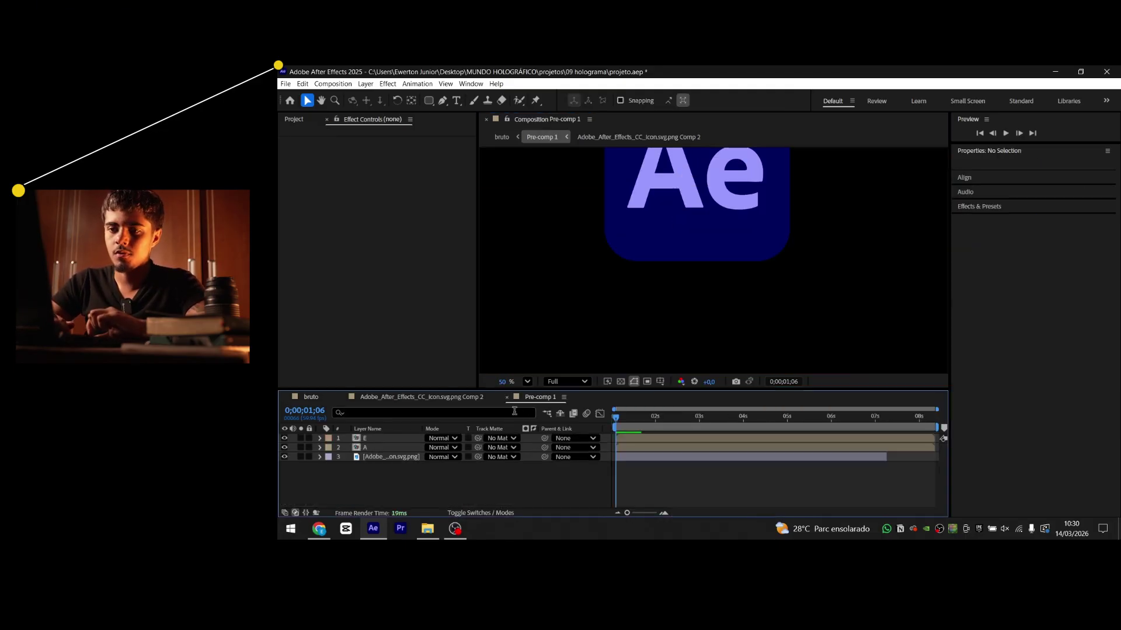
{"action": "left_click_drag", "start_coordinate": [759, 219], "coordinate": [724, 320]}
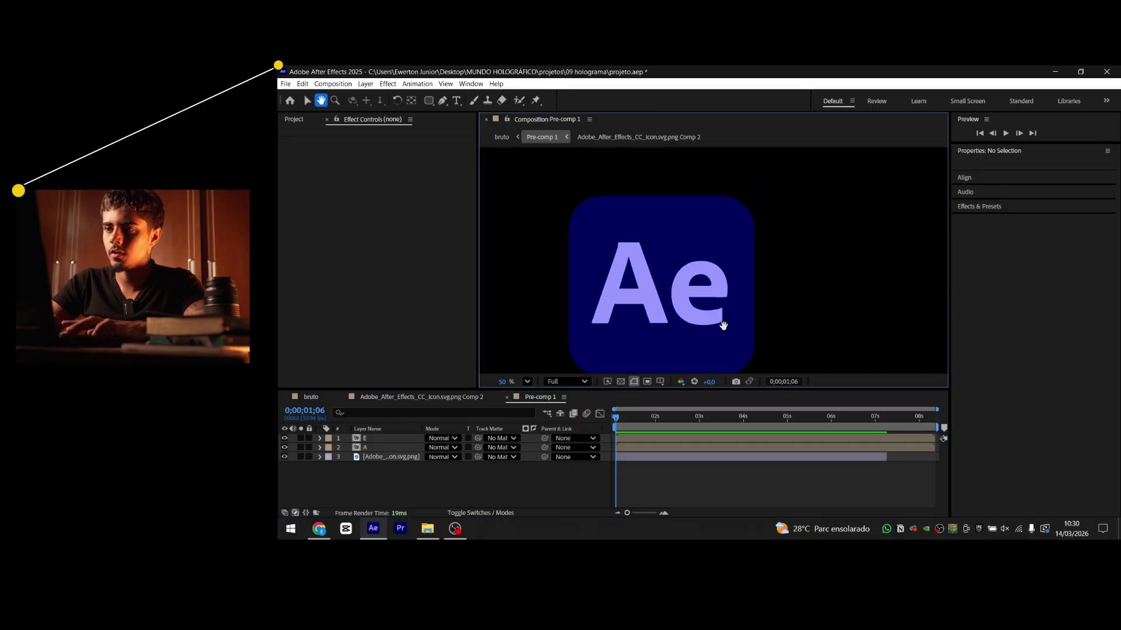
{"action": "left_click", "coordinate": [312, 397]}
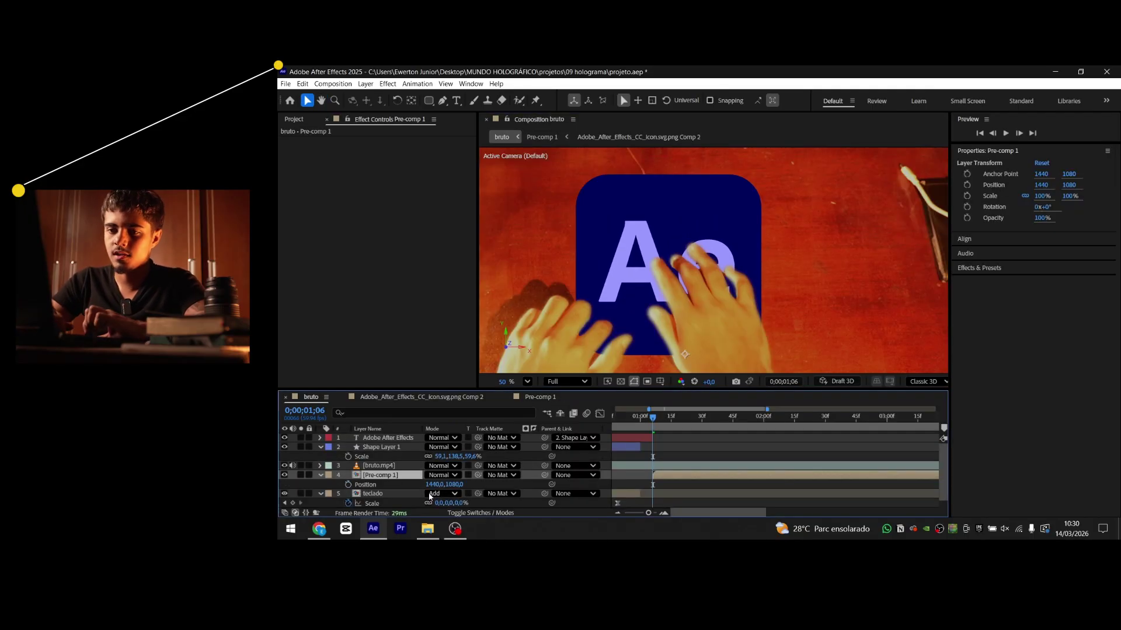
Keyframe Pre-comp 1's position at 0;00;01;06 and move it right to about 2022, 1068 at 0;00;01;35
{"action": "left_click", "coordinate": [402, 484]}
{"action": "left_click", "coordinate": [348, 485]}
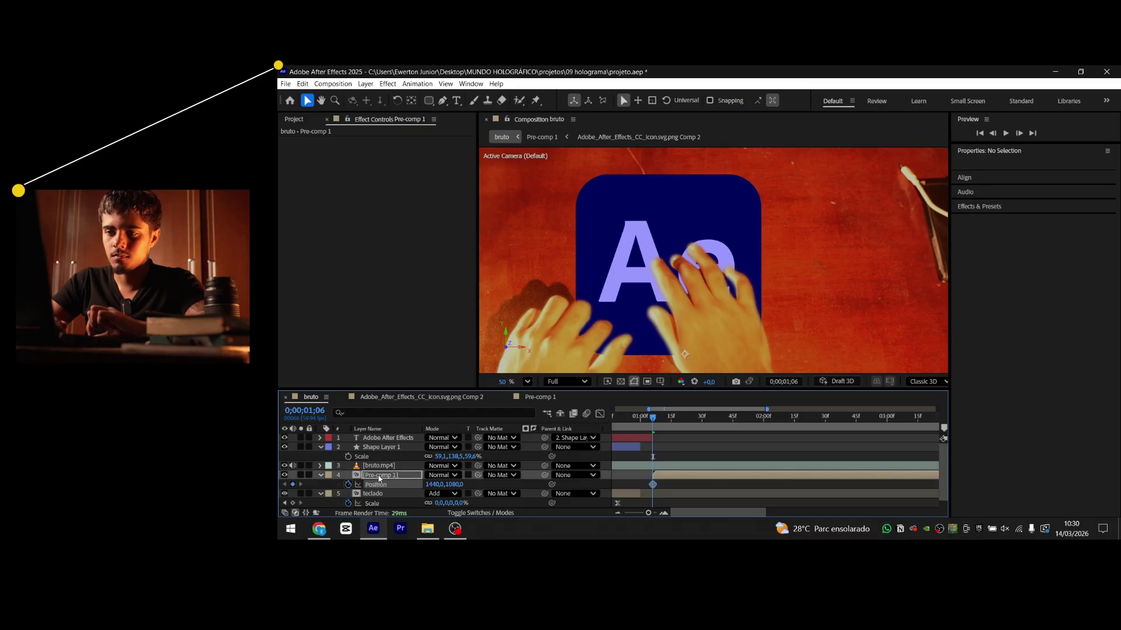
{"action": "left_click", "coordinate": [712, 422]}
{"action": "left_click_drag", "start_coordinate": [761, 320], "coordinate": [888, 319]}
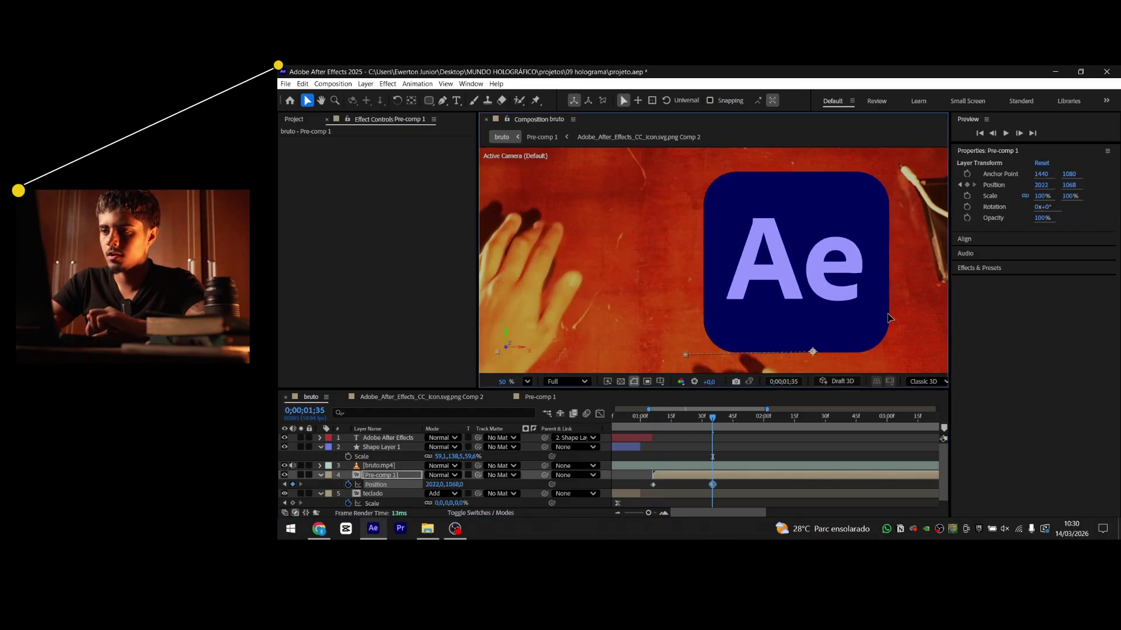
Set the composition preview resolution to Quarter and scrub through the icon's movement from 0;00;01;06
{"action": "left_click", "coordinate": [572, 381]}
{"action": "left_click", "coordinate": [564, 456]}
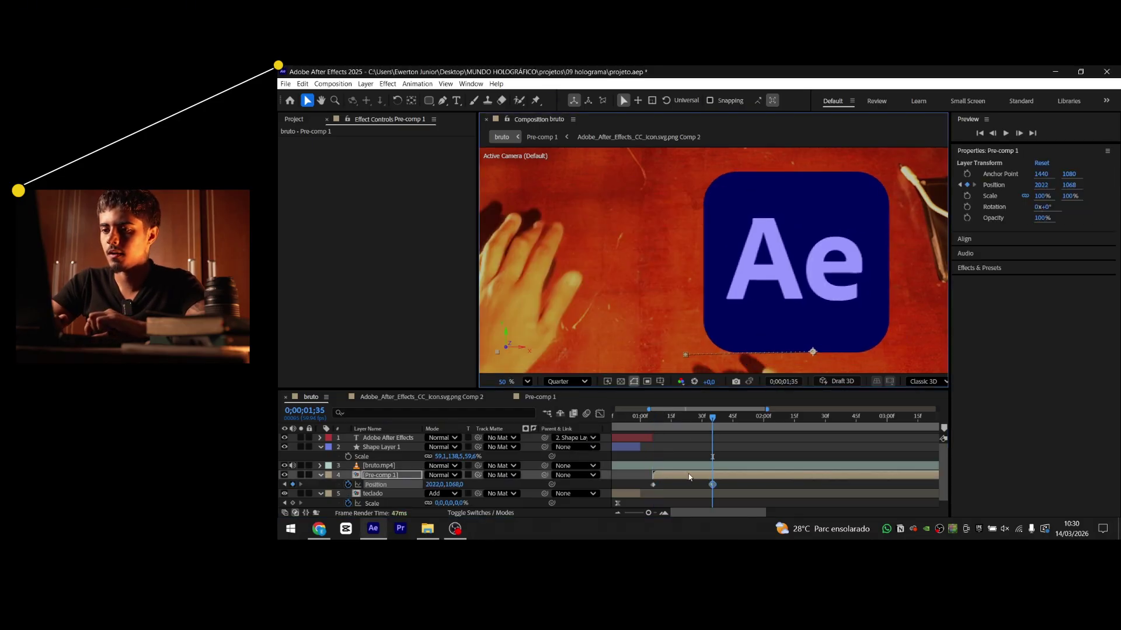
{"action": "key", "text": "F2"}
{"action": "left_click", "coordinate": [653, 417]}
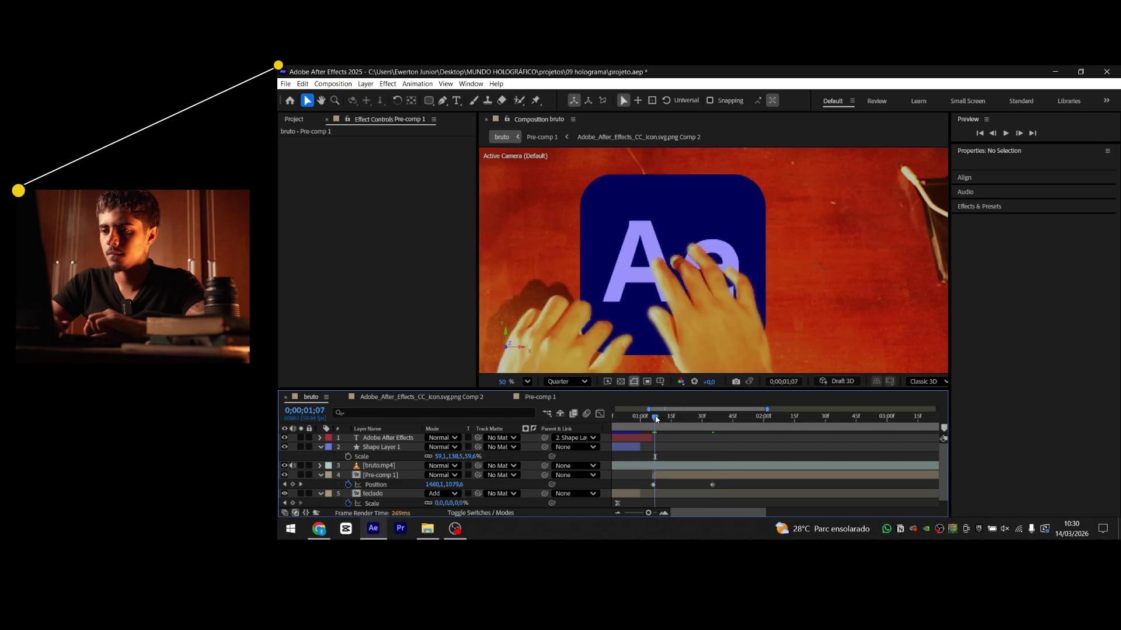
{"action": "left_click_drag", "start_coordinate": [653, 417], "coordinate": [678, 419]}
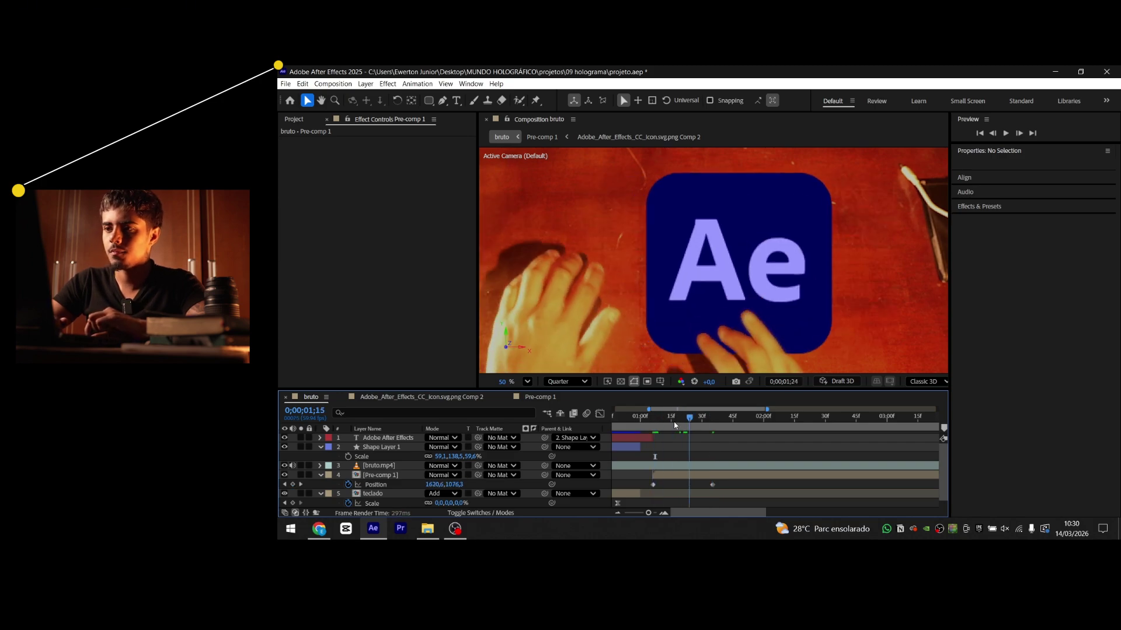
Stagger the in points of the E and icon layers behind letter A in Pre-comp 1 and scrub the result in bruto
{"action": "double_click", "coordinate": [733, 476]}
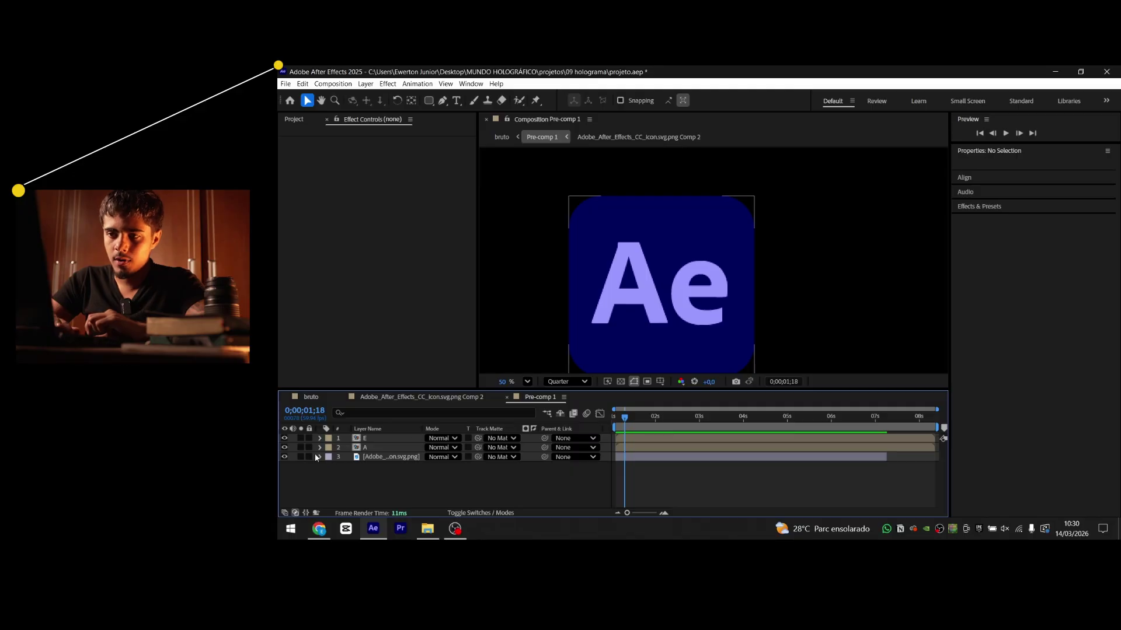
{"action": "left_click", "coordinate": [628, 449]}
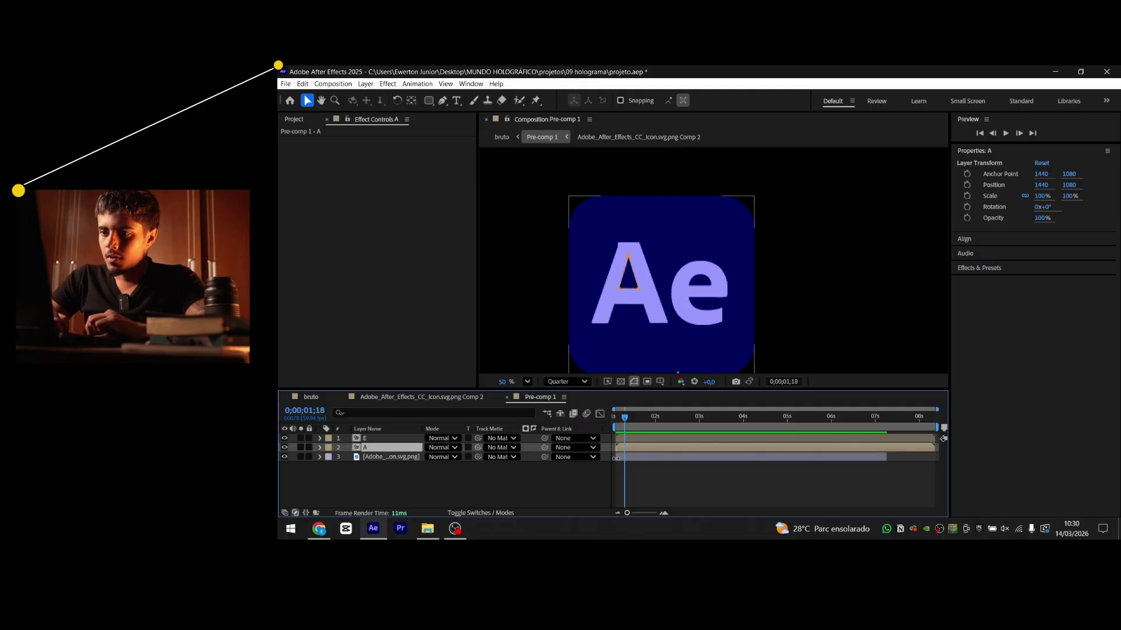
{"action": "mouse_move", "coordinate": [616, 457]}
{"action": "left_mouse_down"}
{"action": "mouse_move", "coordinate": [636, 457]}
{"action": "mouse_move", "coordinate": [618, 438]}
{"action": "mouse_move", "coordinate": [628, 439]}
{"action": "left_mouse_up"}
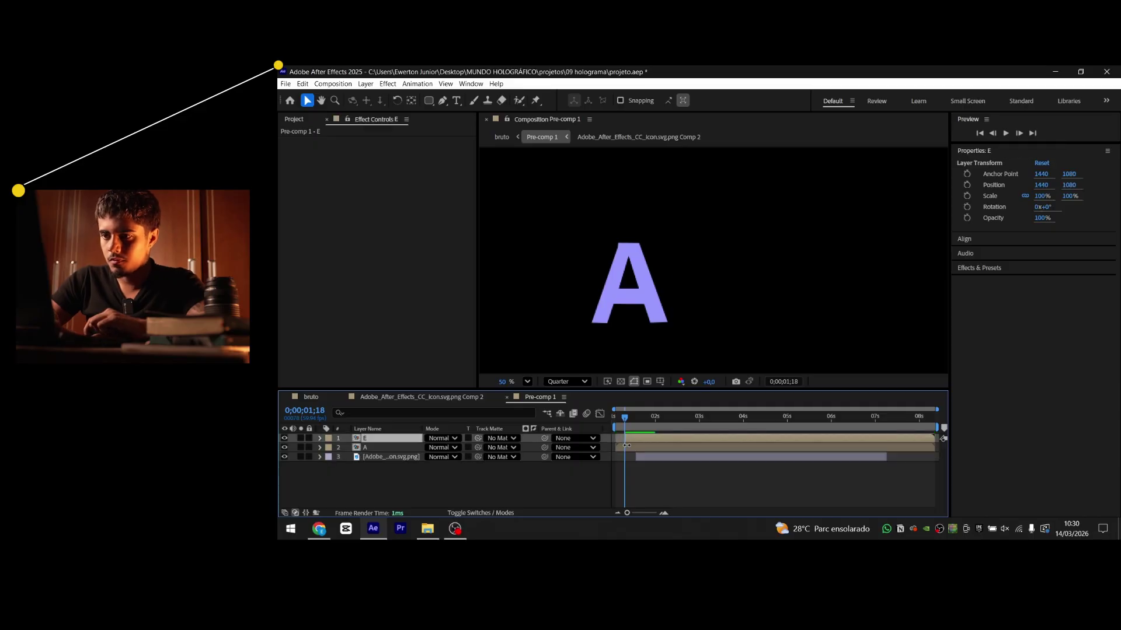
{"action": "left_click", "coordinate": [313, 398]}
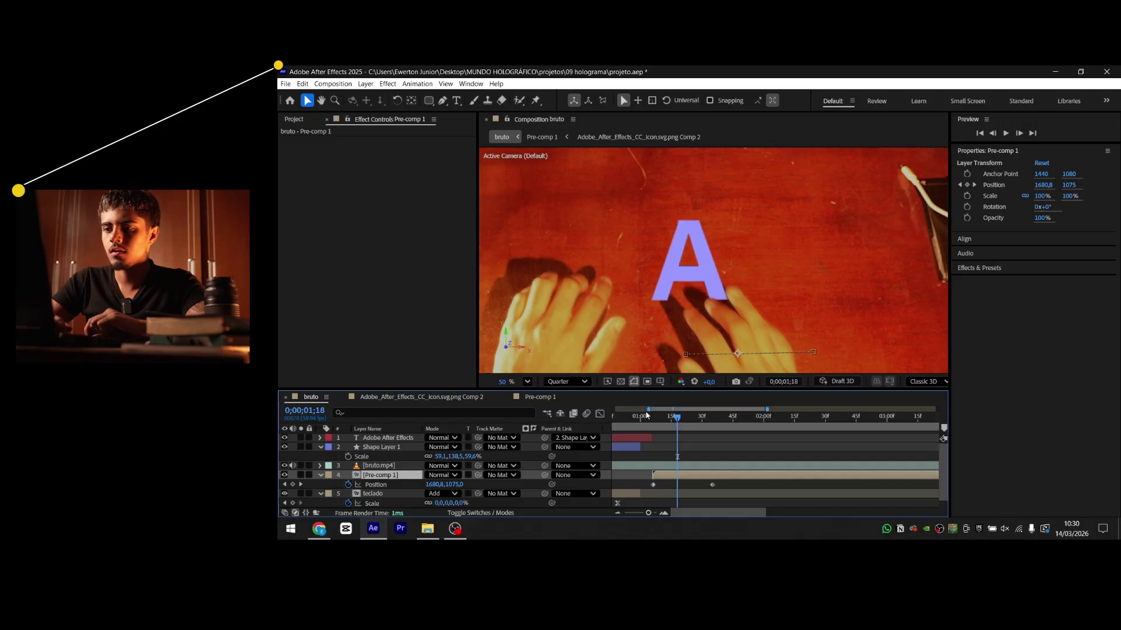
{"action": "left_click_drag", "start_coordinate": [645, 418], "coordinate": [713, 416]}
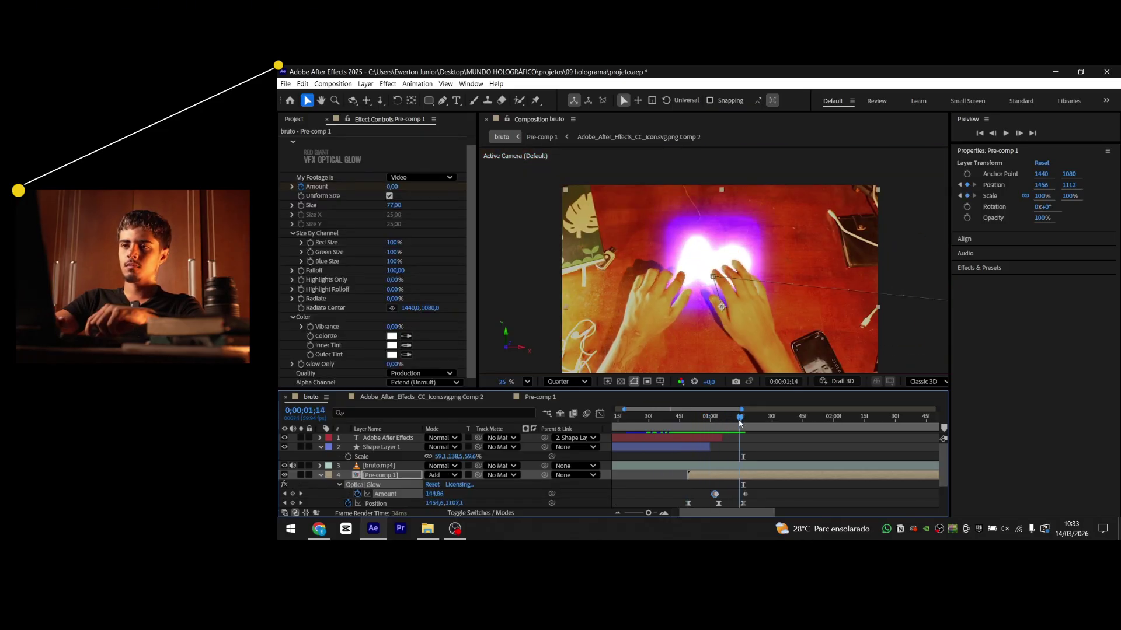
Open Pre-comp 1, close the Adobe_After_Effects_CC_Icon.svg.png Comp 2 timeline and return to the bruto composition
{"action": "double_click", "coordinate": [778, 475]}
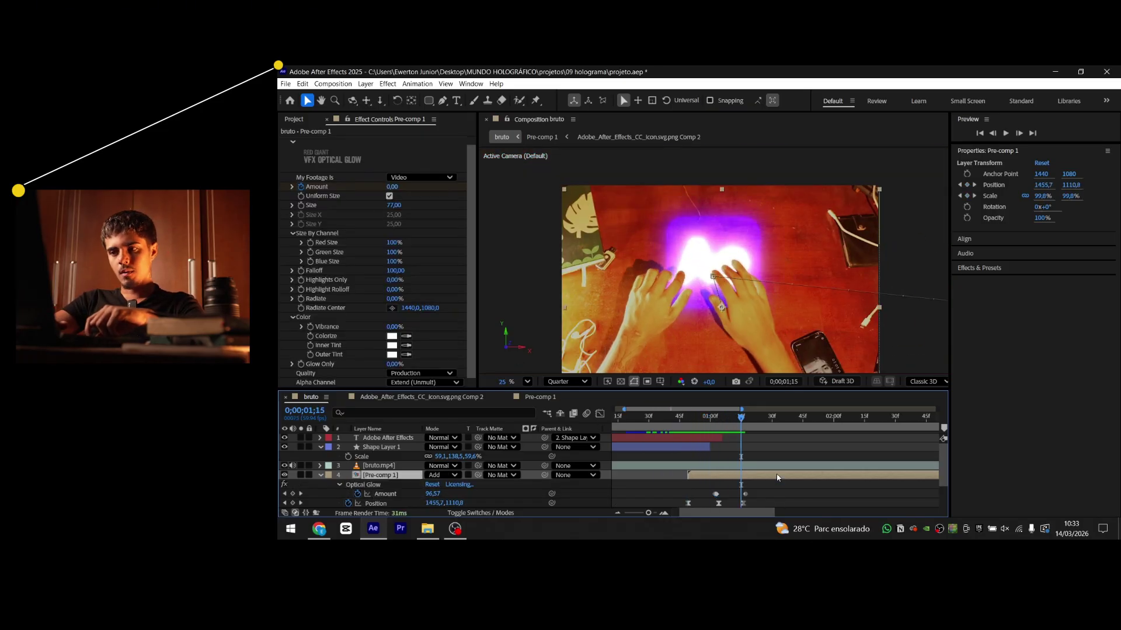
{"action": "left_click_drag", "start_coordinate": [626, 419], "coordinate": [616, 419]}
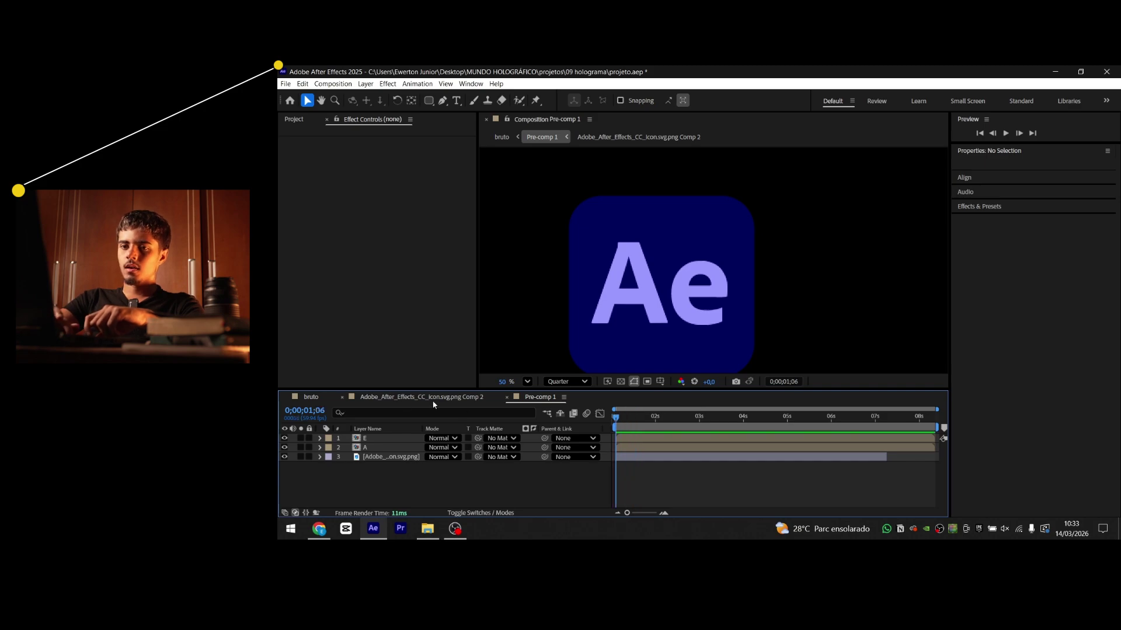
{"action": "left_click", "coordinate": [342, 397]}
{"action": "left_click", "coordinate": [311, 397]}
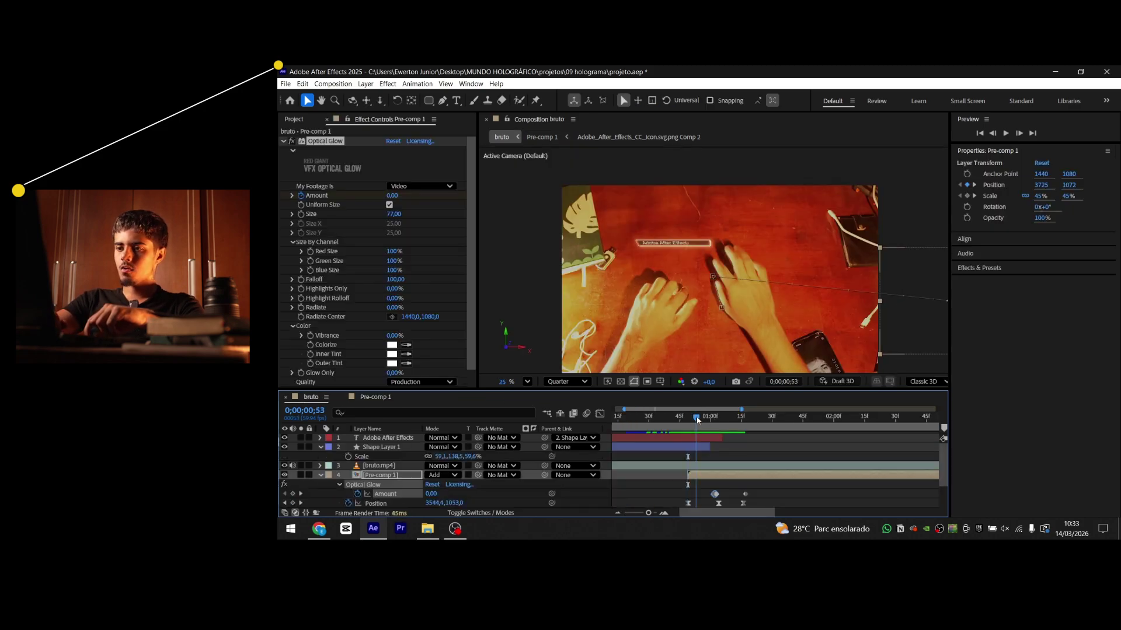
Trim the start of the full icon layer in Pre-comp 1 to 0;00;01;29
{"action": "left_click_drag", "start_coordinate": [709, 420], "coordinate": [735, 419]}
{"action": "left_click", "coordinate": [382, 396]}
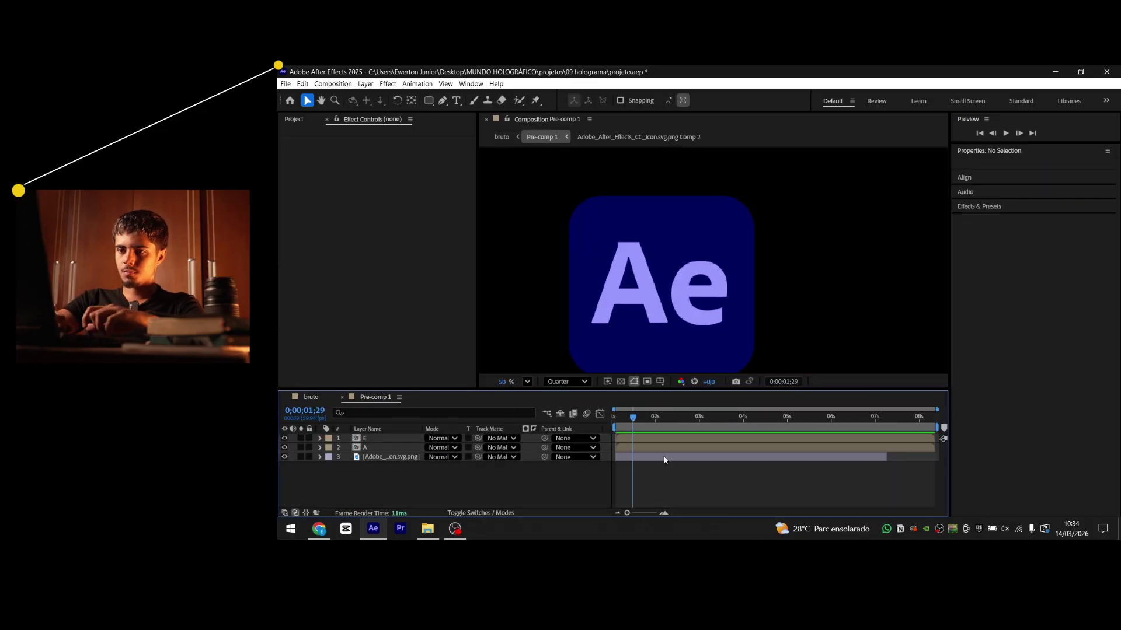
{"action": "left_click", "coordinate": [649, 458]}
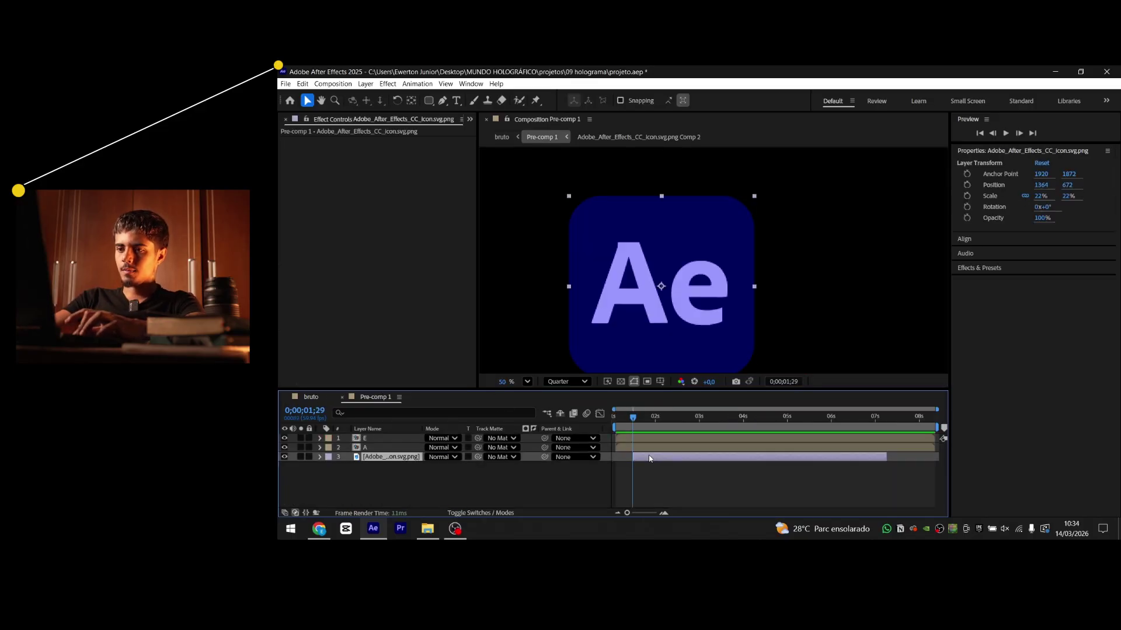
Keyframe the full icon layer's opacity from 0% at 0;00;01;29 to 100% at 0;00;01;31
{"action": "left_click_drag", "start_coordinate": [628, 512], "coordinate": [652, 514]}
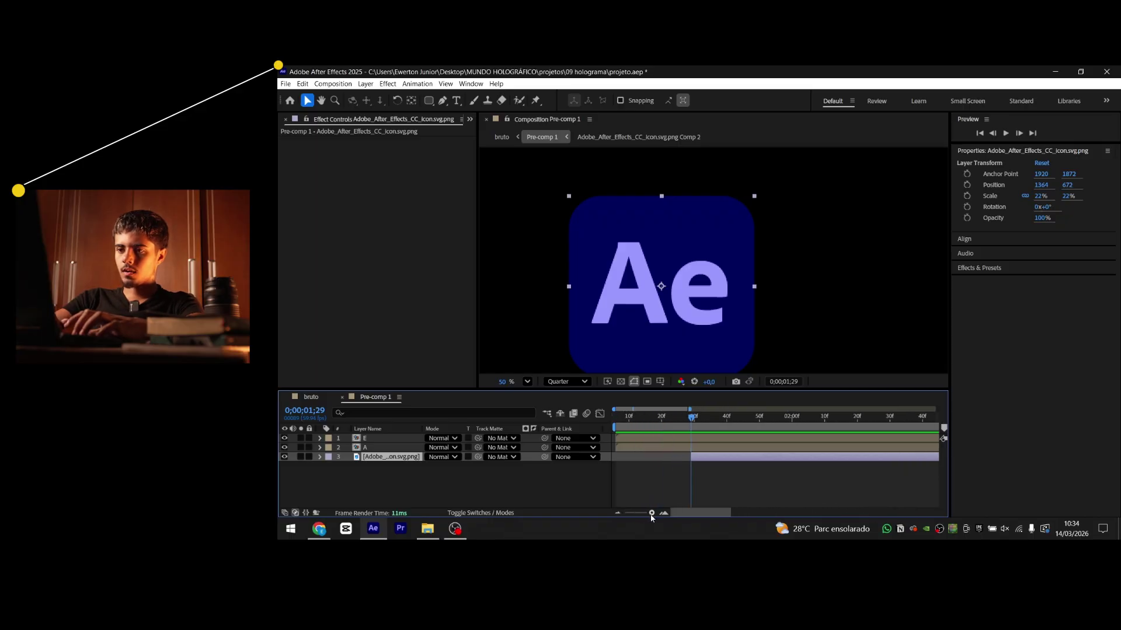
{"action": "key", "text": "t"}
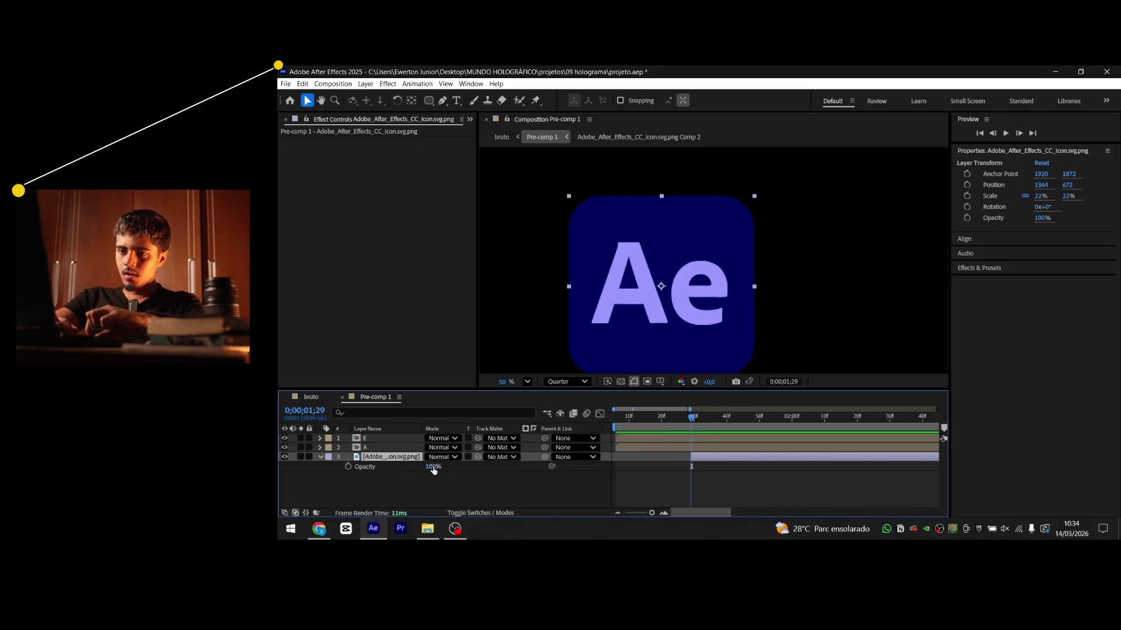
{"action": "left_click", "coordinate": [349, 466]}
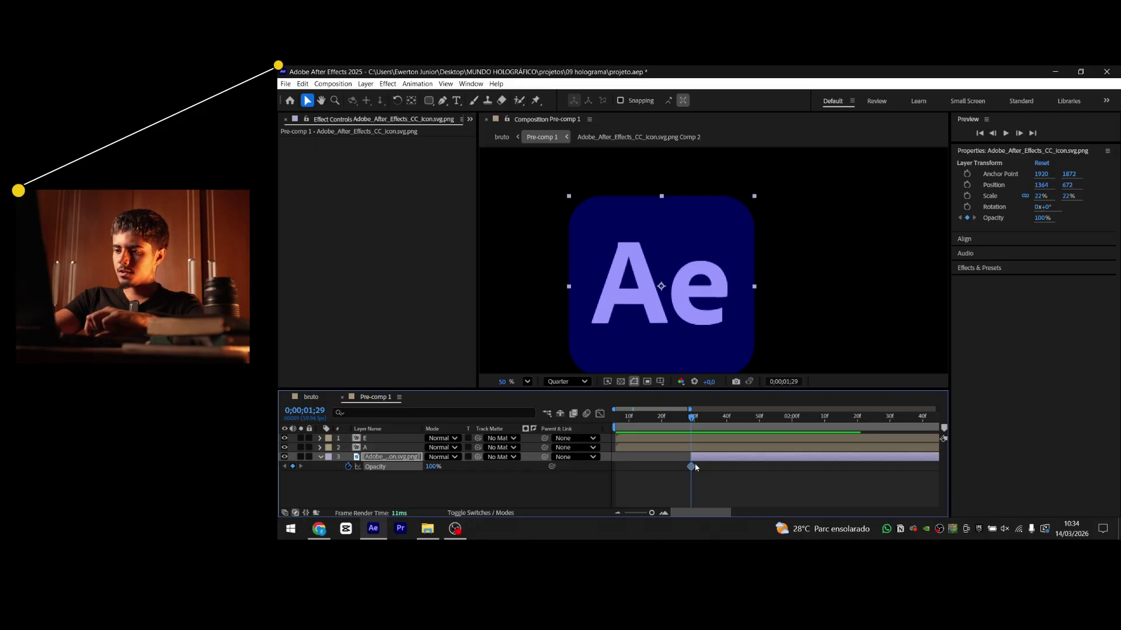
{"action": "left_click_drag", "start_coordinate": [693, 468], "coordinate": [698, 468]}
{"action": "left_click_drag", "start_coordinate": [650, 513], "coordinate": [657, 516]}
{"action": "key", "text": "equal"}
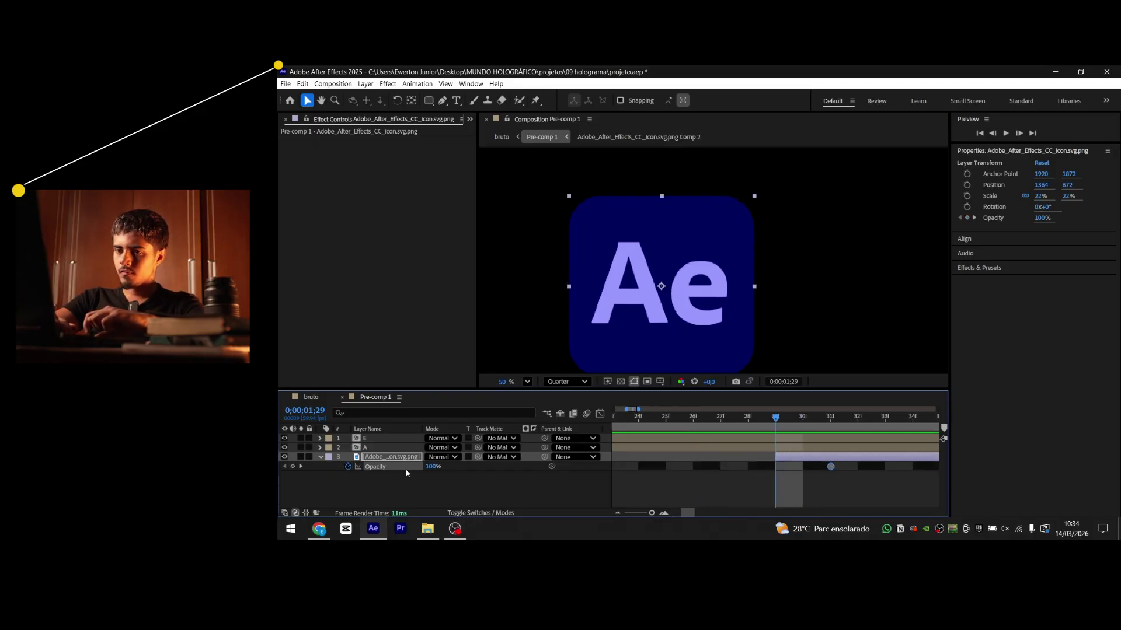
{"action": "left_click_drag", "start_coordinate": [434, 467], "coordinate": [375, 467]}
Copy the icon layer's two opacity keyframes to 0;00;01;32, and copy all four resulting keyframes to 0;00;01;35
{"action": "left_click_drag", "start_coordinate": [841, 469], "coordinate": [740, 461]}
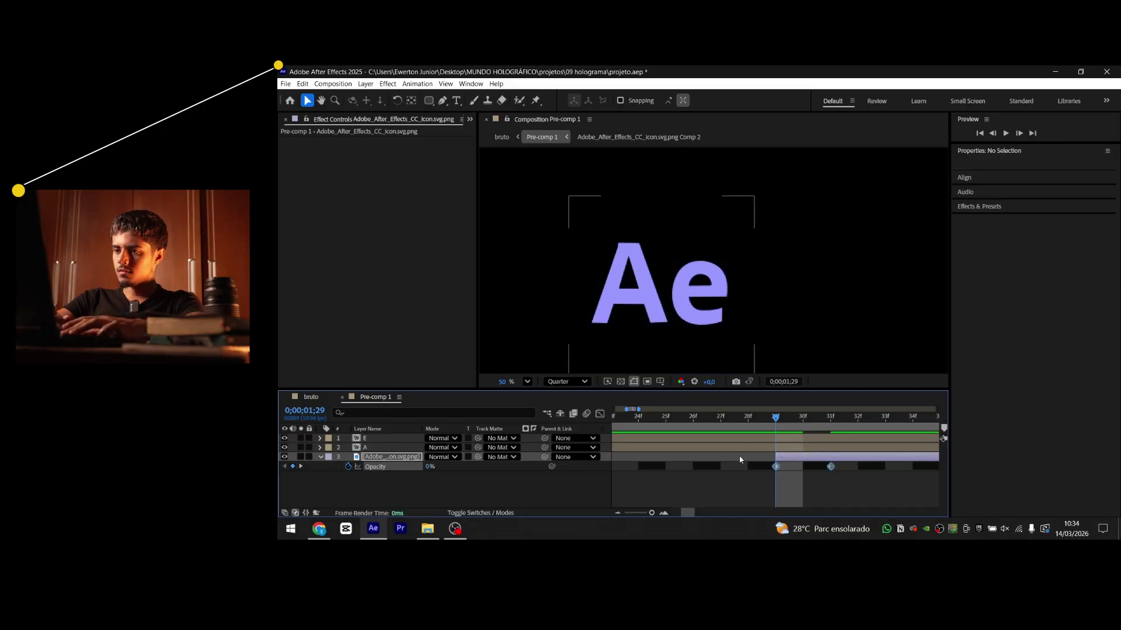
{"action": "left_click", "coordinate": [860, 418]}
{"action": "key", "text": "ctrl+v"}
{"action": "left_click_drag", "start_coordinate": [780, 427], "coordinate": [907, 428]}
{"action": "left_click_drag", "start_coordinate": [652, 514], "coordinate": [653, 514]}
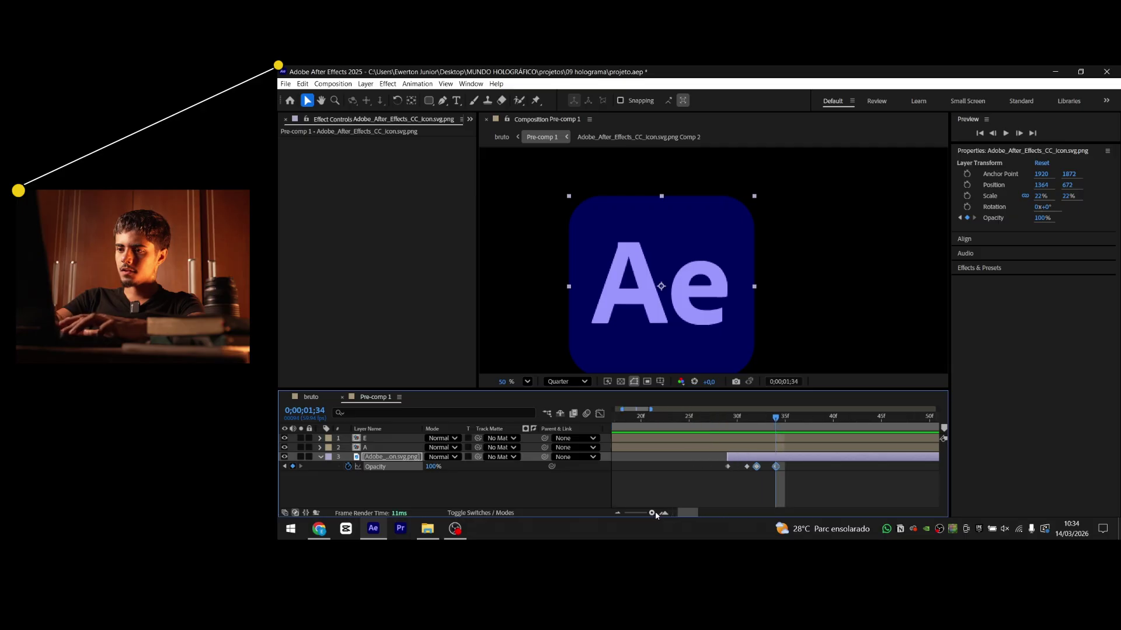
{"action": "left_click_drag", "start_coordinate": [824, 474], "coordinate": [685, 464]}
{"action": "left_click", "coordinate": [783, 420]}
{"action": "key", "text": "ctrl+v"}
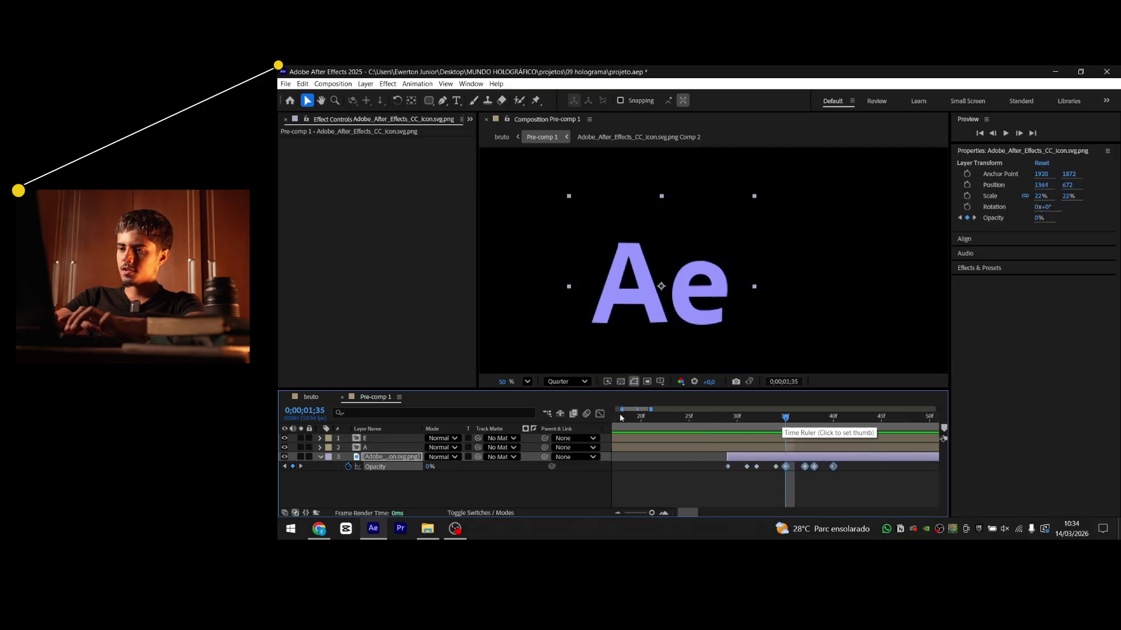
Play the bruto composition from 0;00;00;49 to check the icon's flicker and movement, inspecting the frame at 0;00;01;18
{"action": "left_click", "coordinate": [298, 398]}
{"action": "key", "text": "space"}
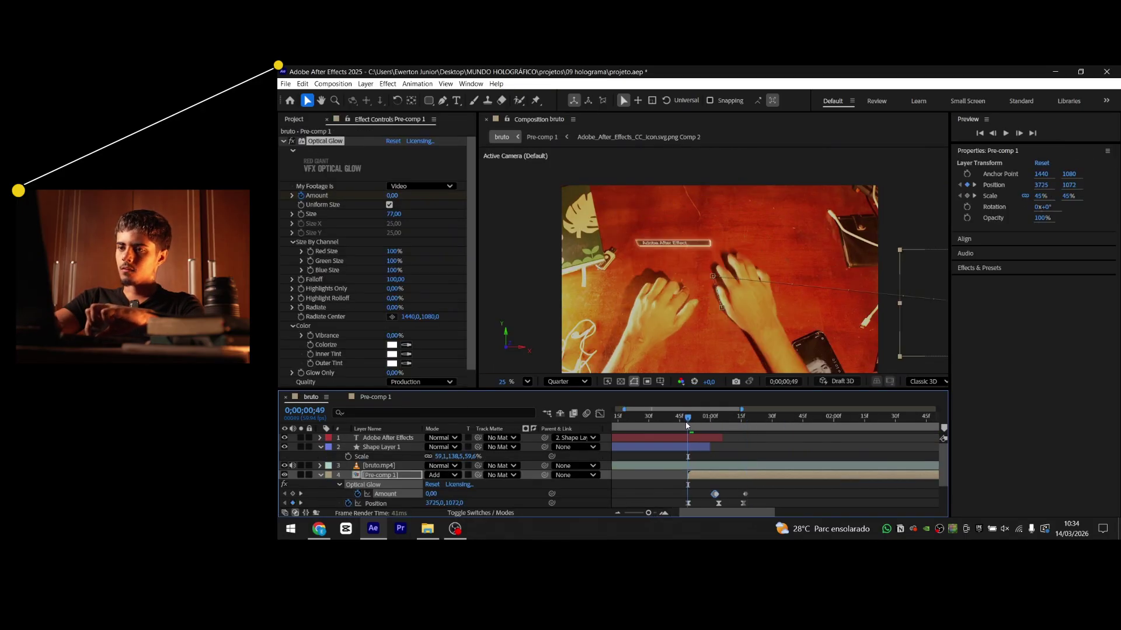
{"action": "key", "text": "space"}
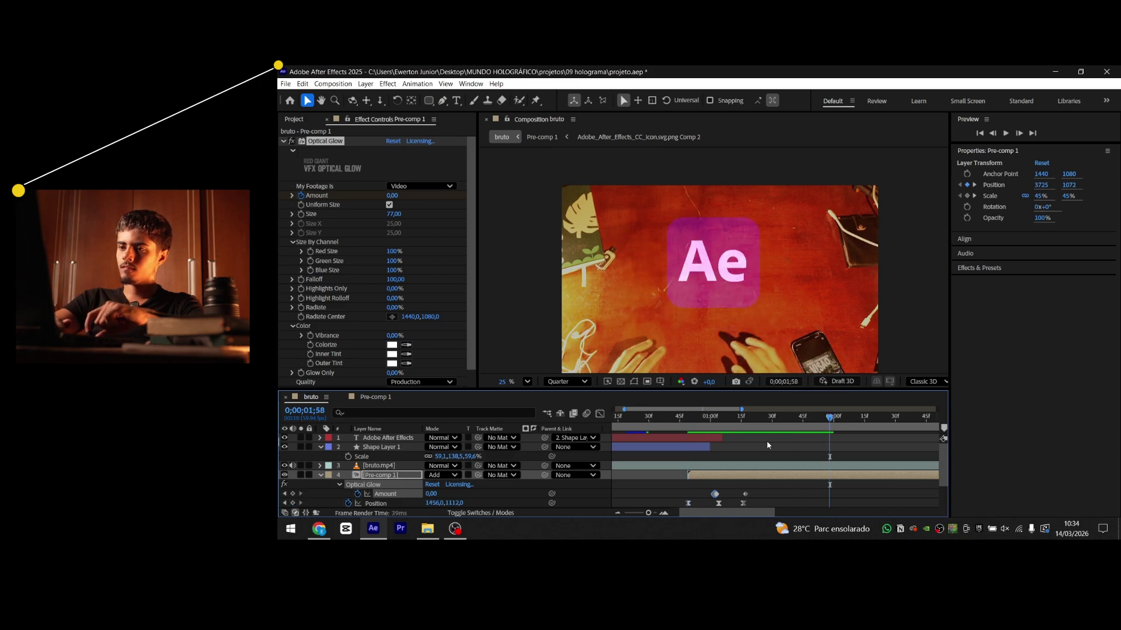
{"action": "left_click_drag", "start_coordinate": [712, 429], "coordinate": [748, 424]}
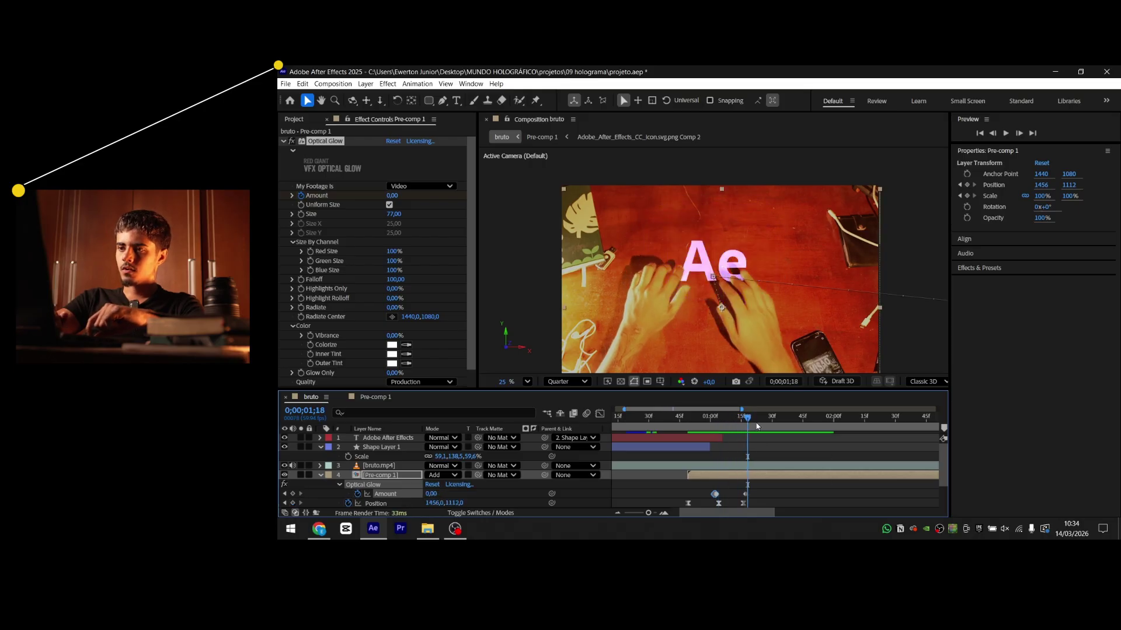
Shift all eight full-icon opacity keyframes in Pre-comp 1 to start at about 0;00;01;38, and replay bruto from 0;00;00;50
{"action": "left_click", "coordinate": [375, 397]}
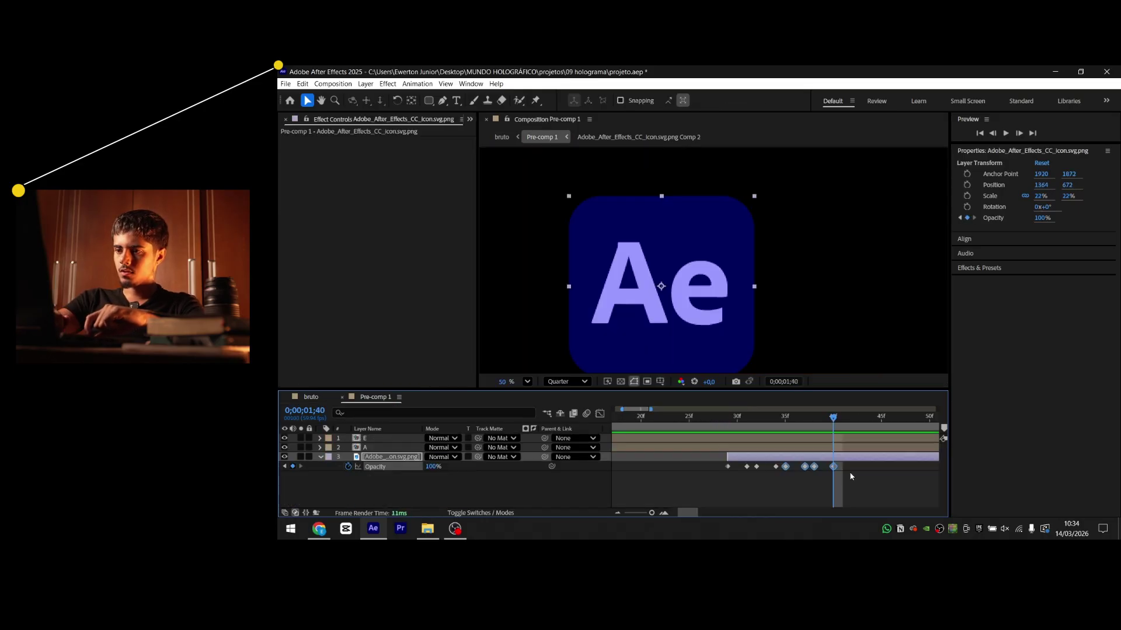
{"action": "left_click_drag", "start_coordinate": [850, 477], "coordinate": [814, 467]}
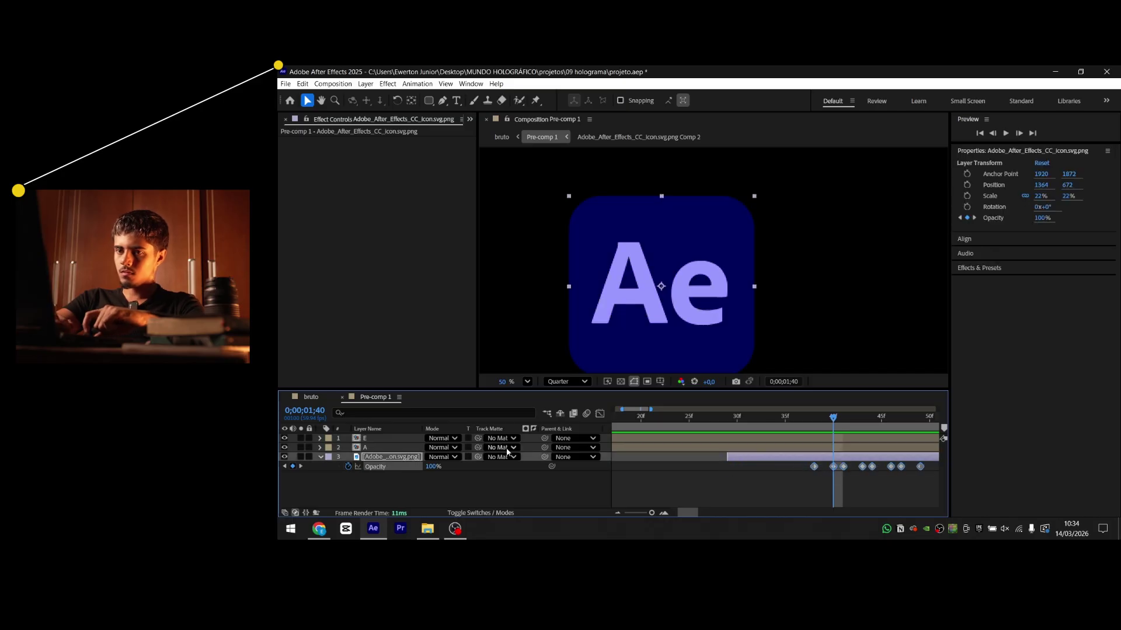
{"action": "left_click", "coordinate": [311, 397]}
{"action": "left_click", "coordinate": [808, 492]}
{"action": "left_click_drag", "start_coordinate": [694, 424], "coordinate": [691, 423]}
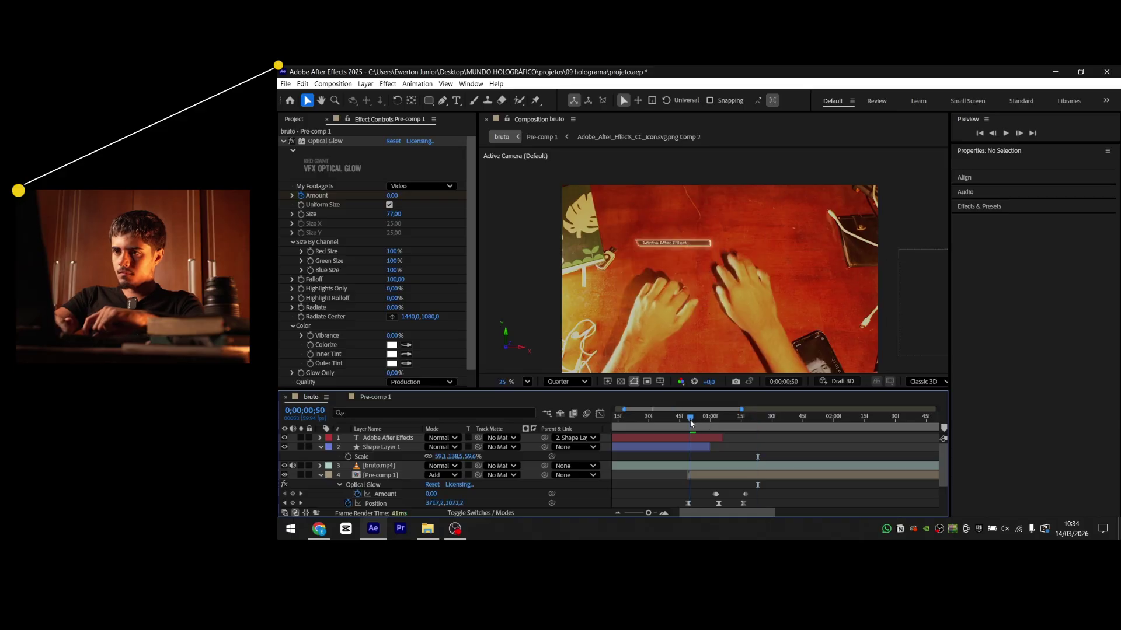
{"action": "key", "text": "space"}
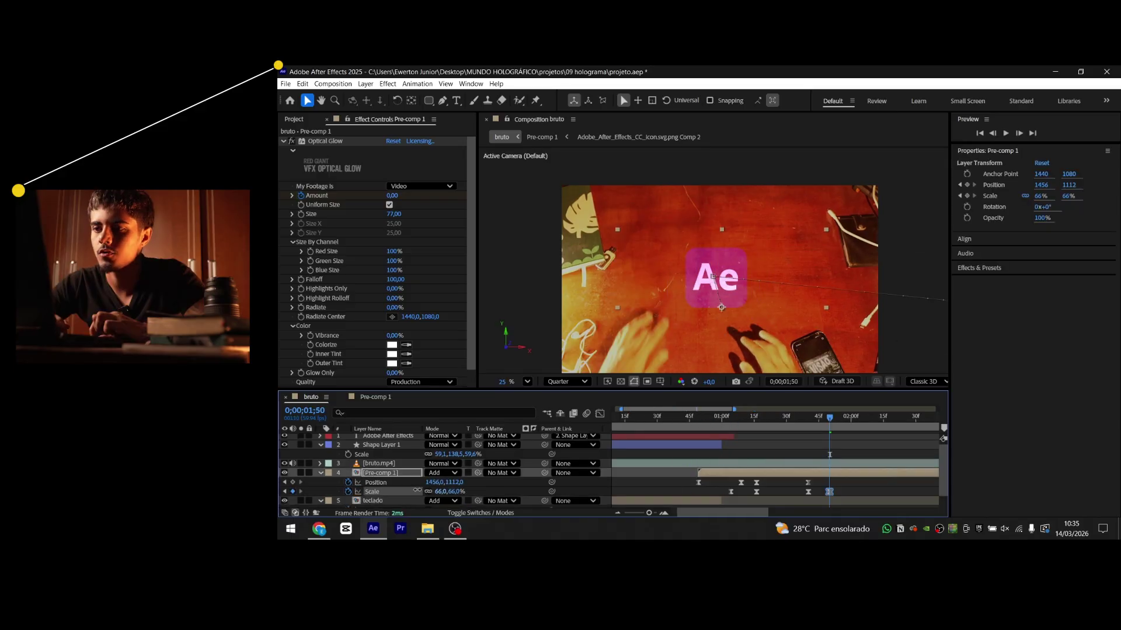
Keyframe Pre-comp 1 at 0;00;01;50 with scale 17% and position about 744, 264, near the footage's upper-left corner
{"action": "left_click_drag", "start_coordinate": [417, 490], "coordinate": [395, 491]}
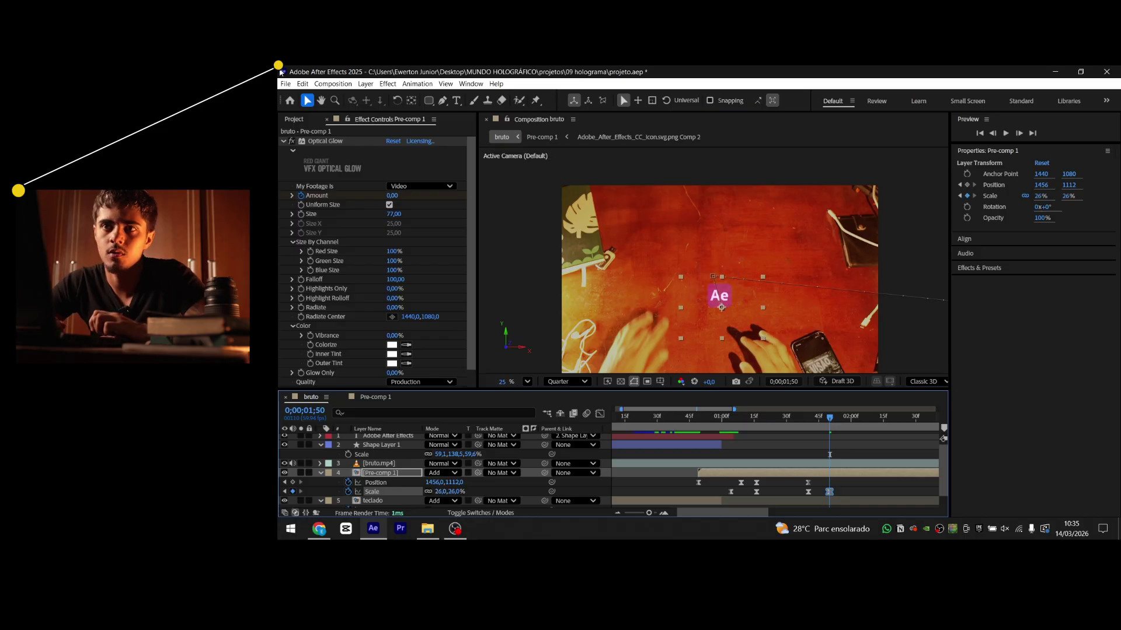
{"action": "left_click_drag", "start_coordinate": [729, 296], "coordinate": [667, 209]}
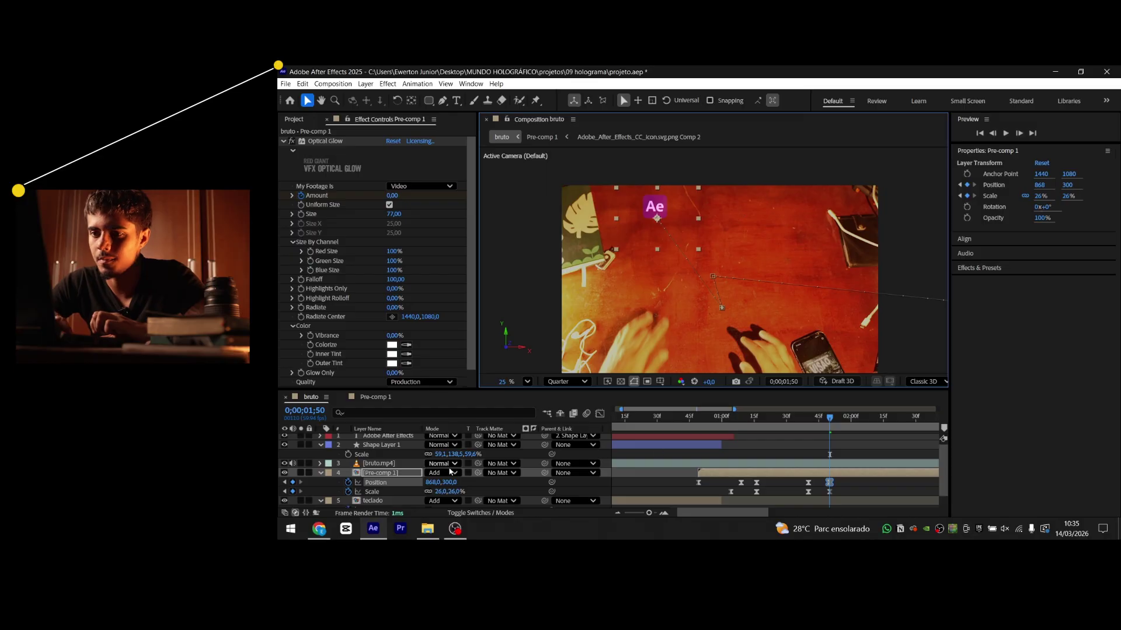
{"action": "left_click_drag", "start_coordinate": [437, 492], "coordinate": [434, 492]}
{"action": "left_click", "coordinate": [665, 208]}
{"action": "left_click_drag", "start_coordinate": [665, 209], "coordinate": [656, 206]}
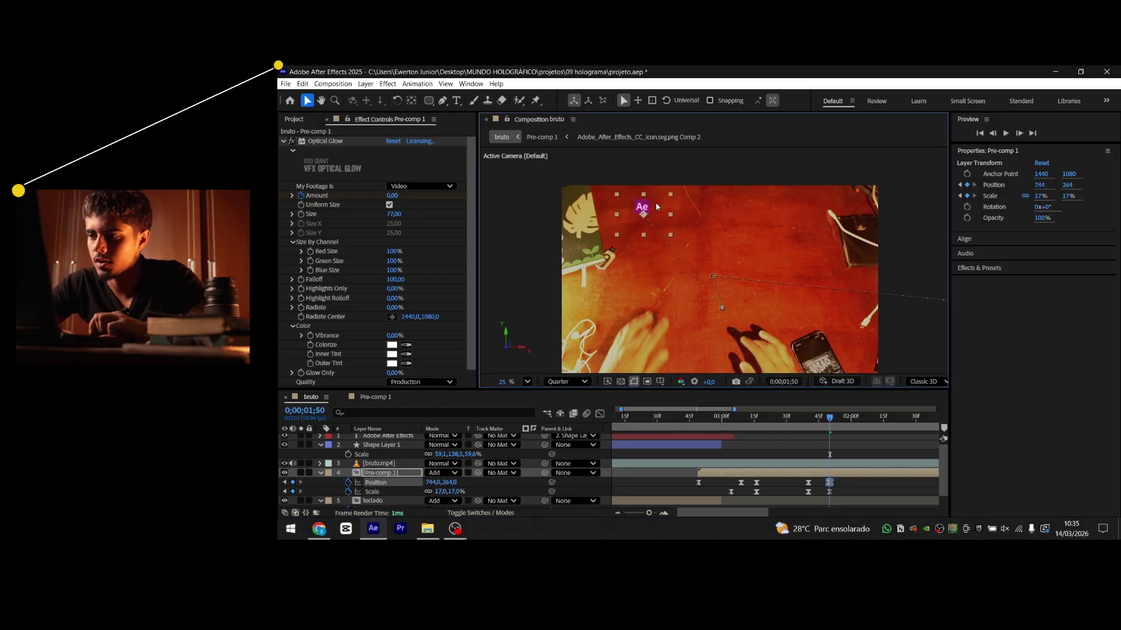
Play the bruto composition from 0;00;01;26 and again from 0;00;01;00 to check the icon shrinking into the corner
{"action": "left_click", "coordinate": [867, 501]}
{"action": "left_click_drag", "start_coordinate": [829, 418], "coordinate": [777, 417]}
{"action": "key", "text": "space"}
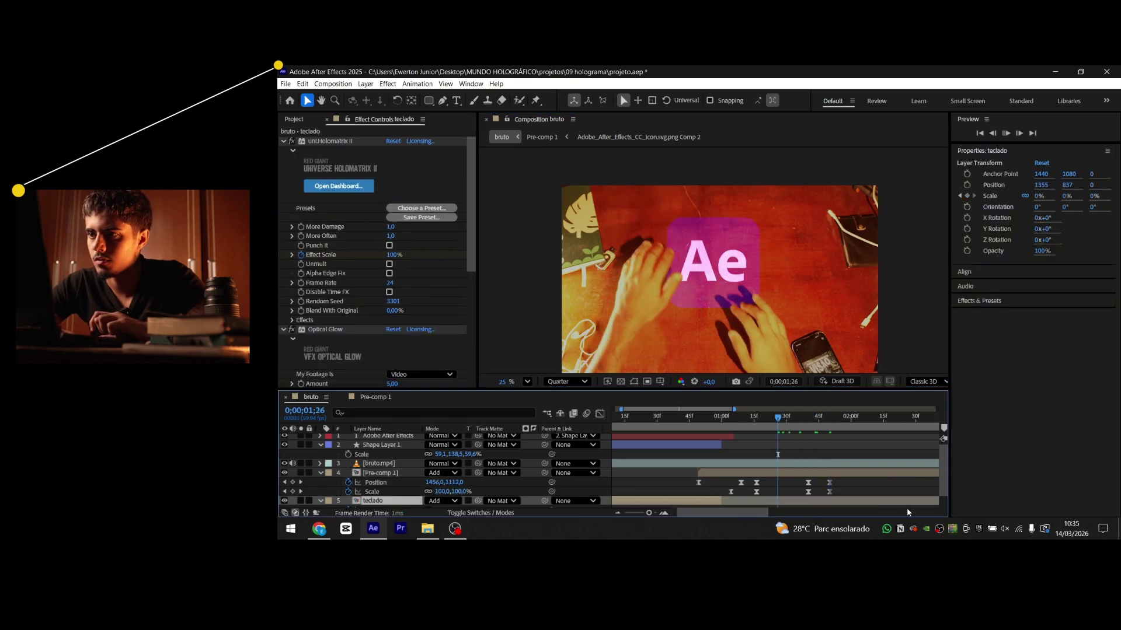
{"action": "left_click", "coordinate": [722, 418]}
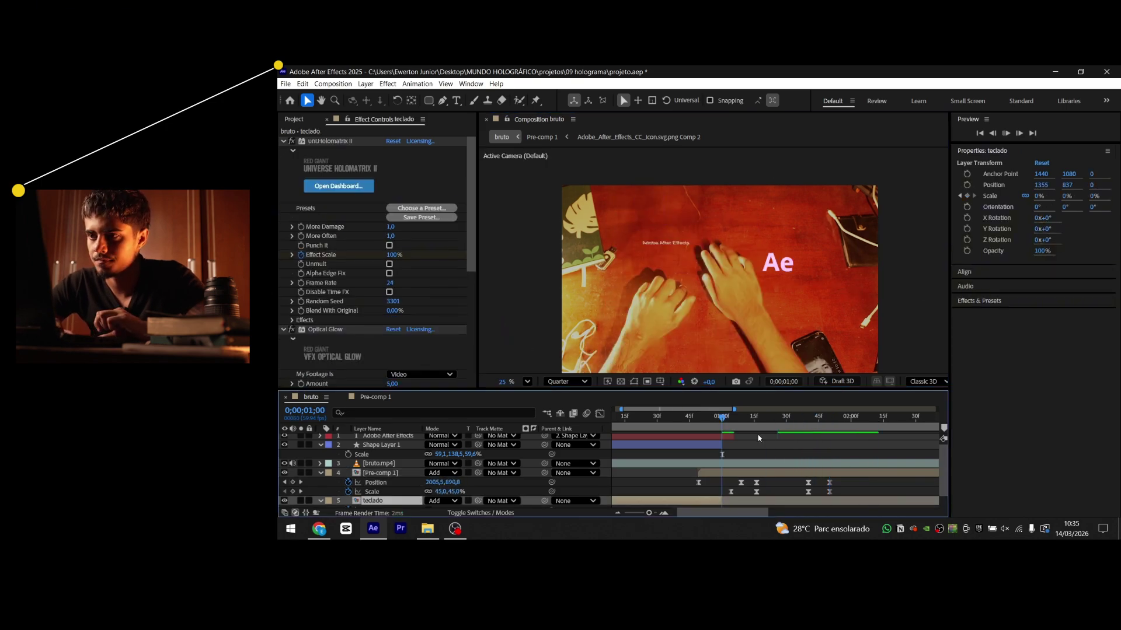
{"action": "key", "text": "space"}
{"action": "scroll", "coordinate": [818, 465], "scroll_direction": "right", "scroll_amount": 1}
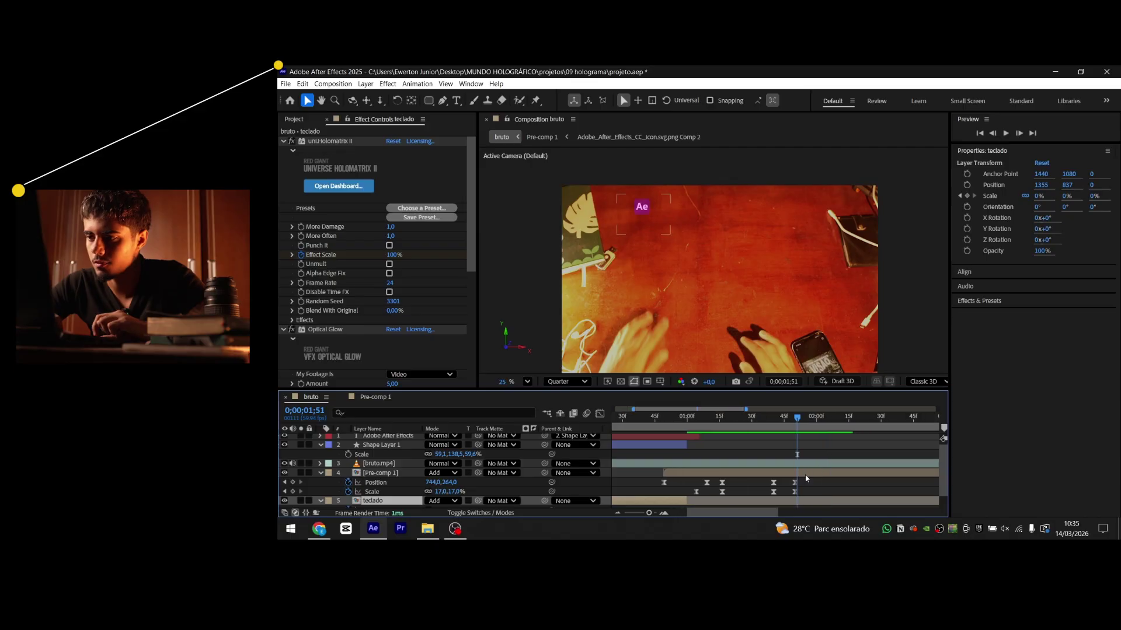
Delay Pre-comp 1's final position and scale keyframes to about 0;00;02;04 and reshape the position easing in the Graph Editor
{"action": "left_click_drag", "start_coordinate": [807, 496], "coordinate": [759, 478]}
{"action": "left_click", "coordinate": [599, 414]}
{"action": "key", "text": "shift+F3"}
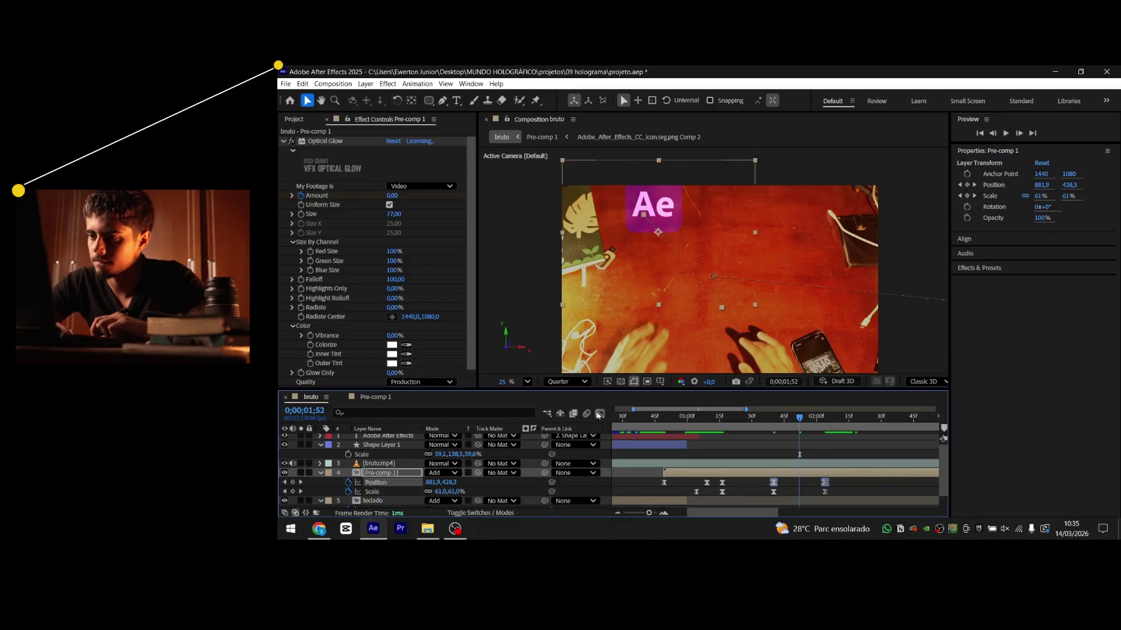
{"action": "left_click", "coordinate": [598, 415]}
{"action": "left_click_drag", "start_coordinate": [777, 486], "coordinate": [809, 467]}
{"action": "key", "text": "shift+F3"}
{"action": "left_click", "coordinate": [818, 465]}
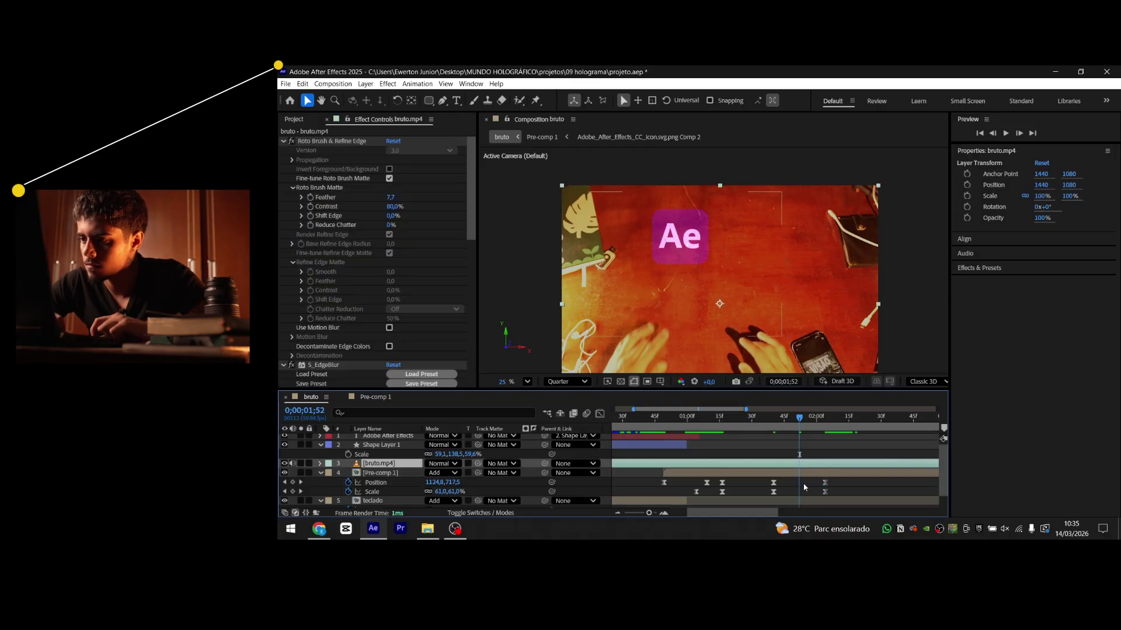
Play the bruto composition from 0;00;01;16 to review the icon's eased move, and dismiss the frame caching notice
{"action": "left_click", "coordinate": [809, 448]}
{"action": "left_click", "coordinate": [722, 417]}
{"action": "key", "text": "space"}
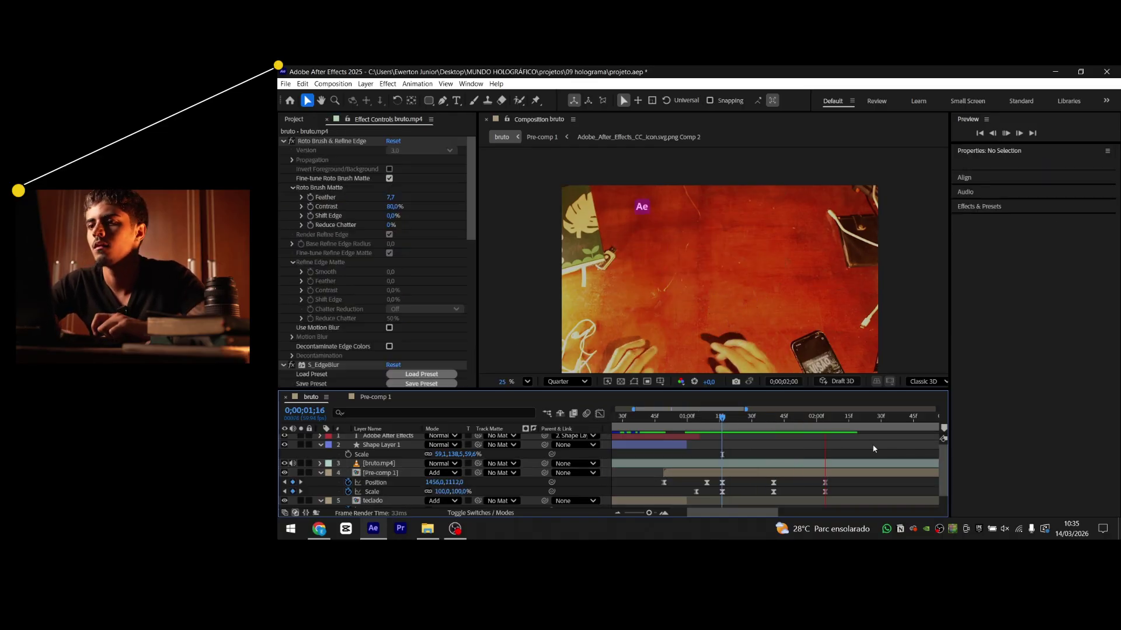
{"action": "key", "text": "space"}
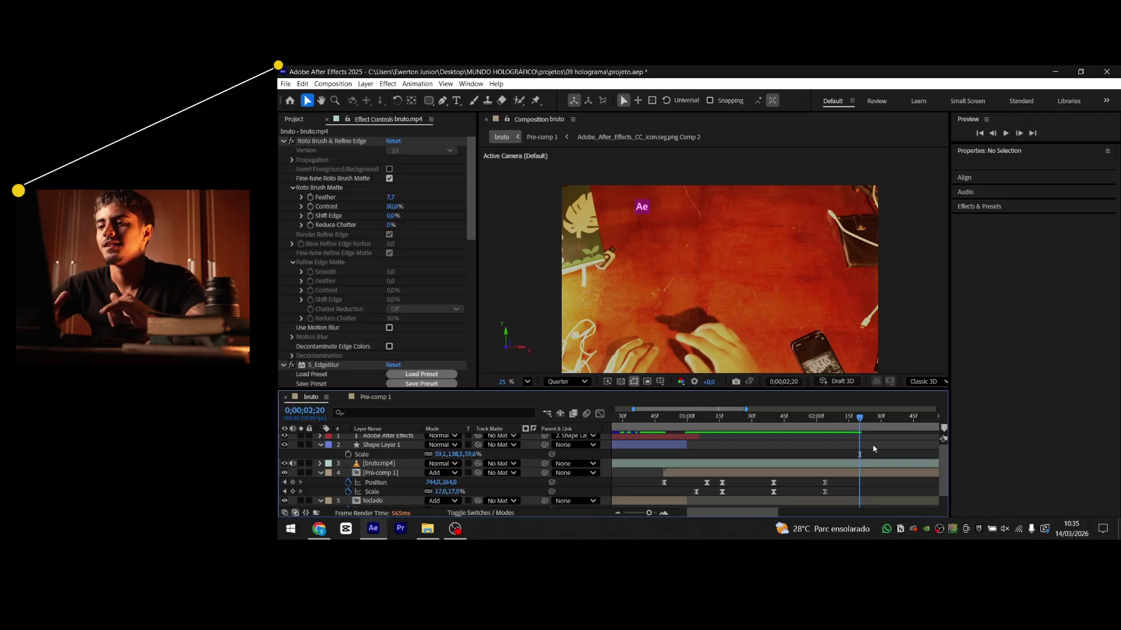
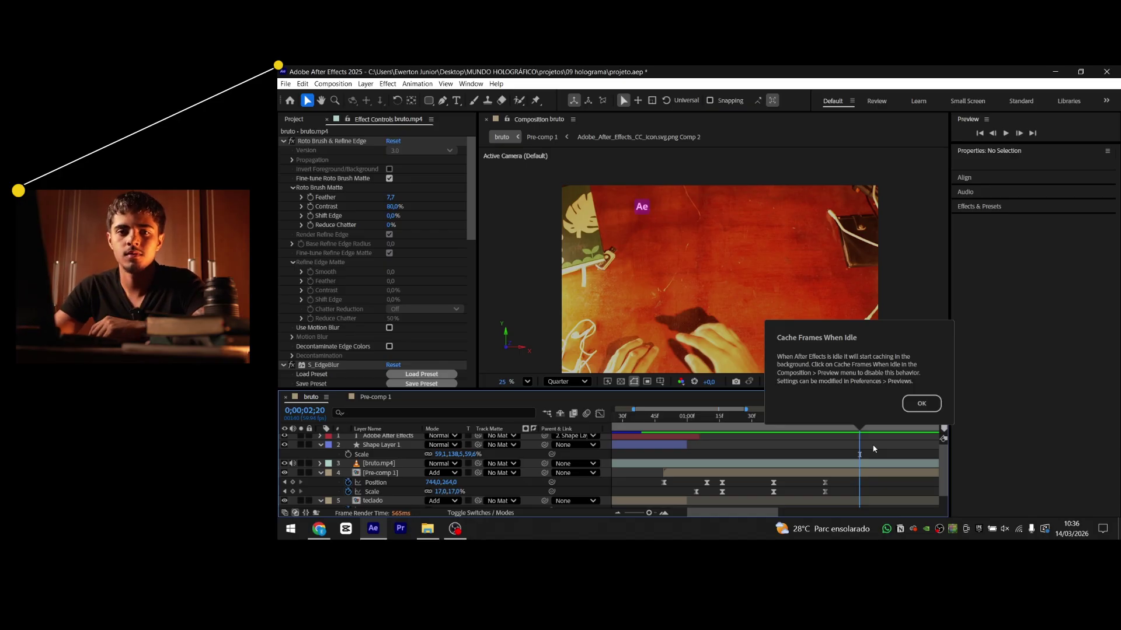
{"action": "left_click", "coordinate": [917, 404]}
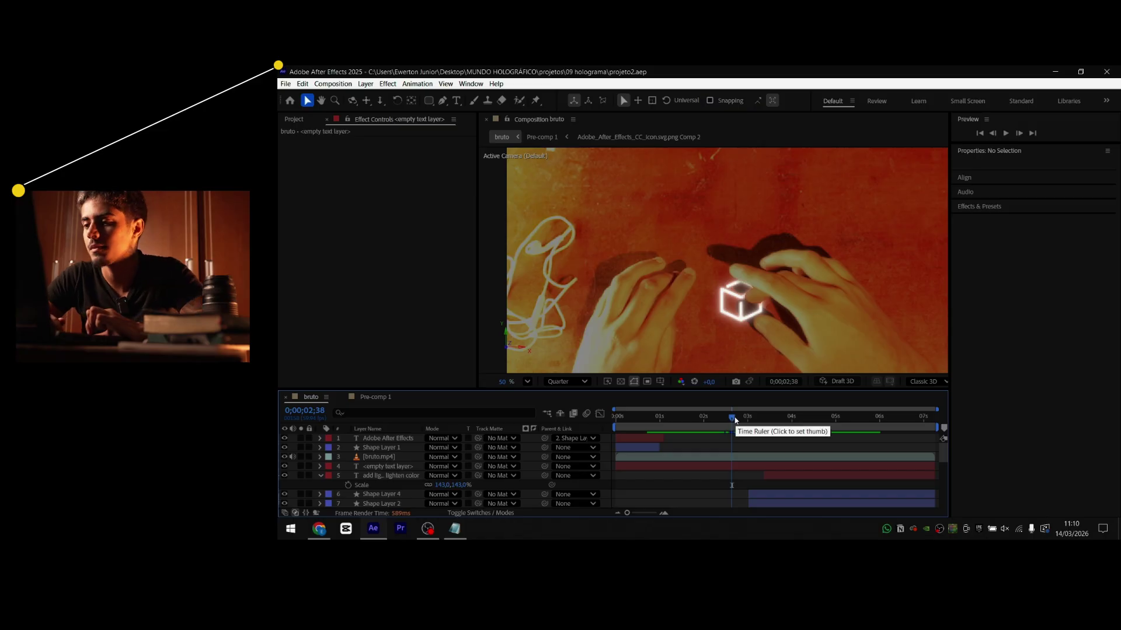
Scrub the bruto composition of projeto2.aep to 0;00;03;48 to examine the hologram cube and the Layer Name panel
{"action": "mouse_move", "coordinate": [753, 417]}
{"action": "left_mouse_down"}
{"action": "mouse_move", "coordinate": [724, 418]}
{"action": "mouse_move", "coordinate": [794, 418]}
{"action": "mouse_move", "coordinate": [745, 417]}
{"action": "mouse_move", "coordinate": [749, 438]}
{"action": "left_mouse_up"}
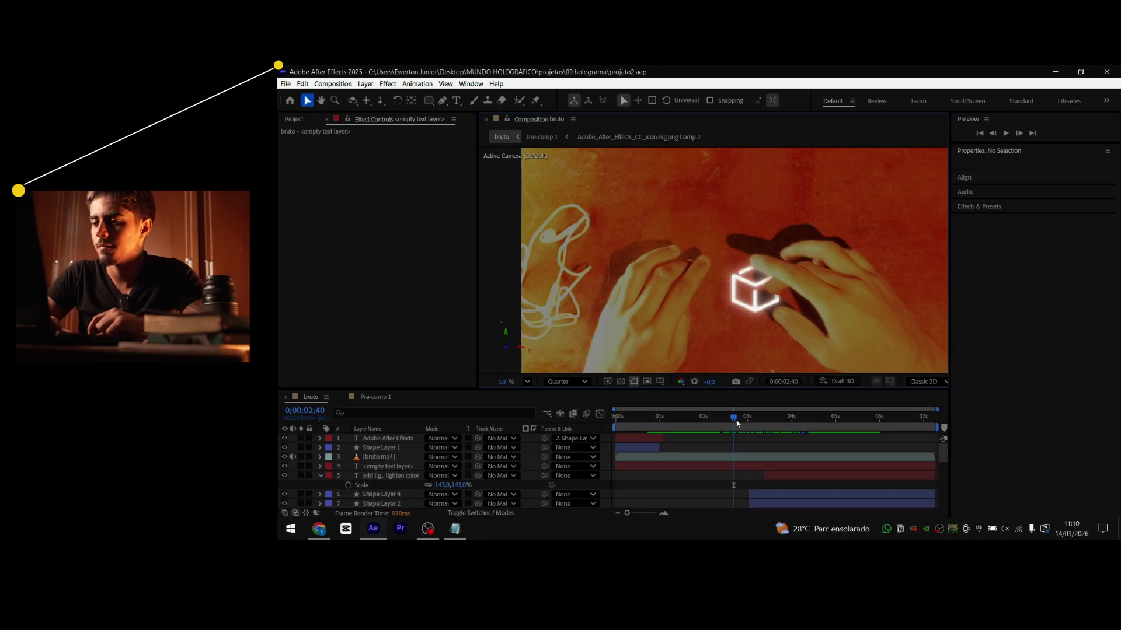
{"action": "left_click_drag", "start_coordinate": [733, 418], "coordinate": [782, 419]}
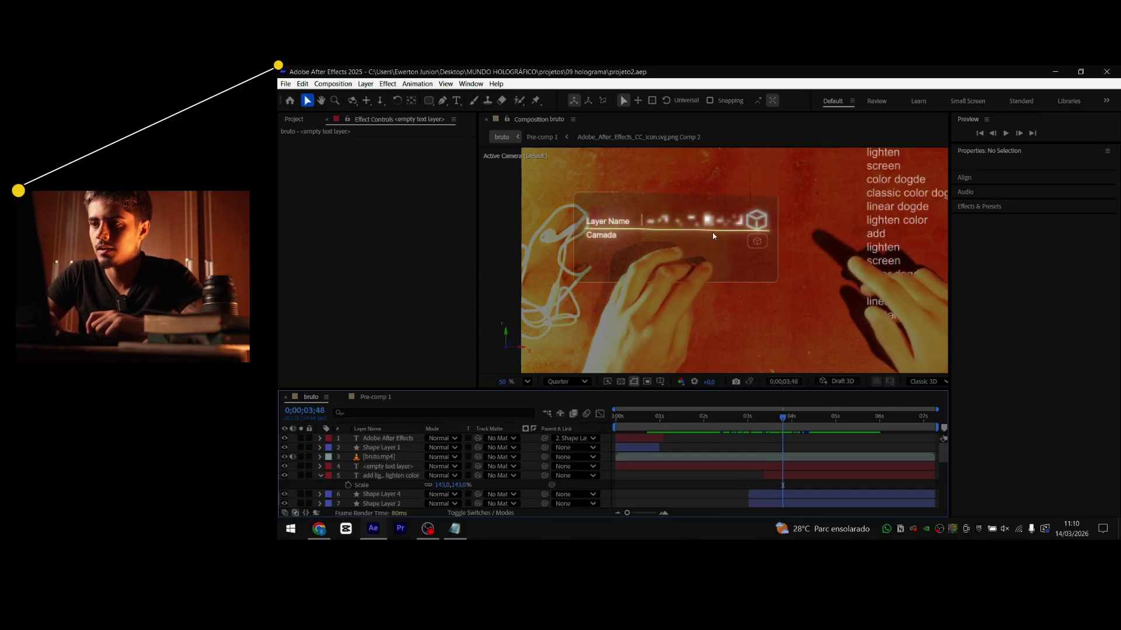
Try drawing a four-point Pen mask on the bruto.mp4 layer below the Layer Name line, and undo it
{"action": "left_click", "coordinate": [443, 100]}
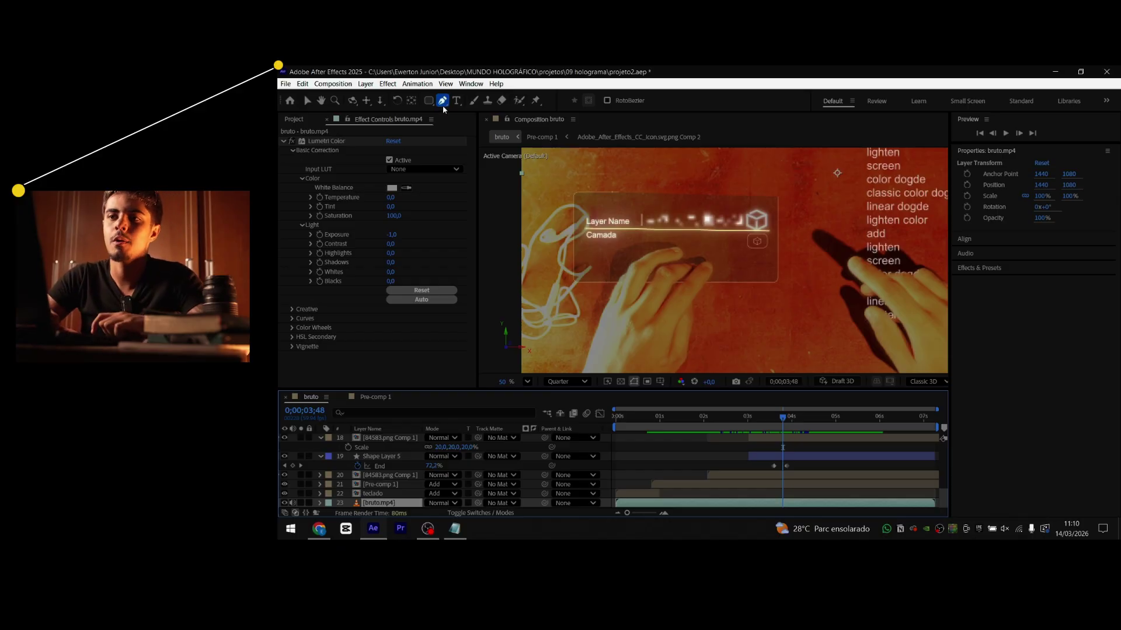
{"action": "left_click", "coordinate": [662, 243]}
{"action": "left_click", "coordinate": [659, 313]}
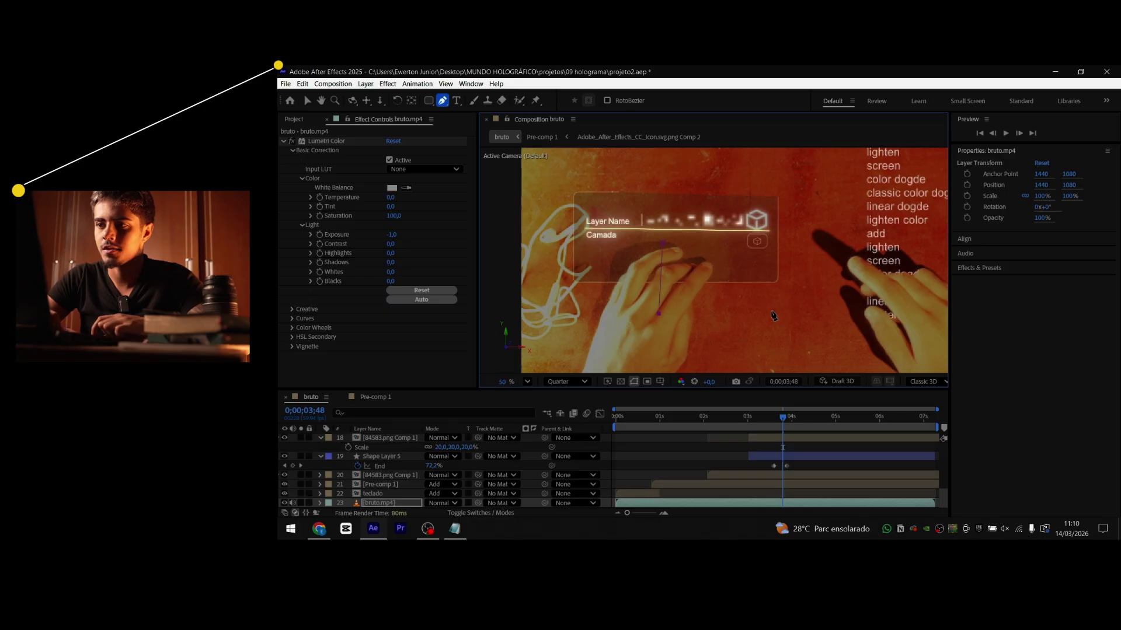
{"action": "left_click", "coordinate": [663, 244]}
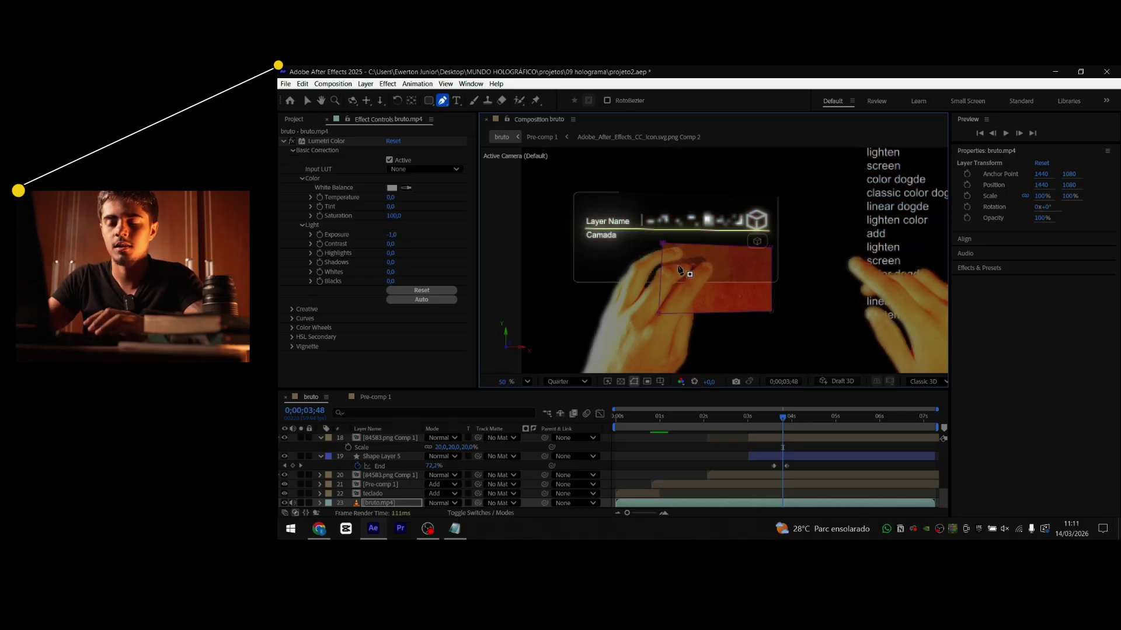
{"action": "key", "text": "ctrl+z"}
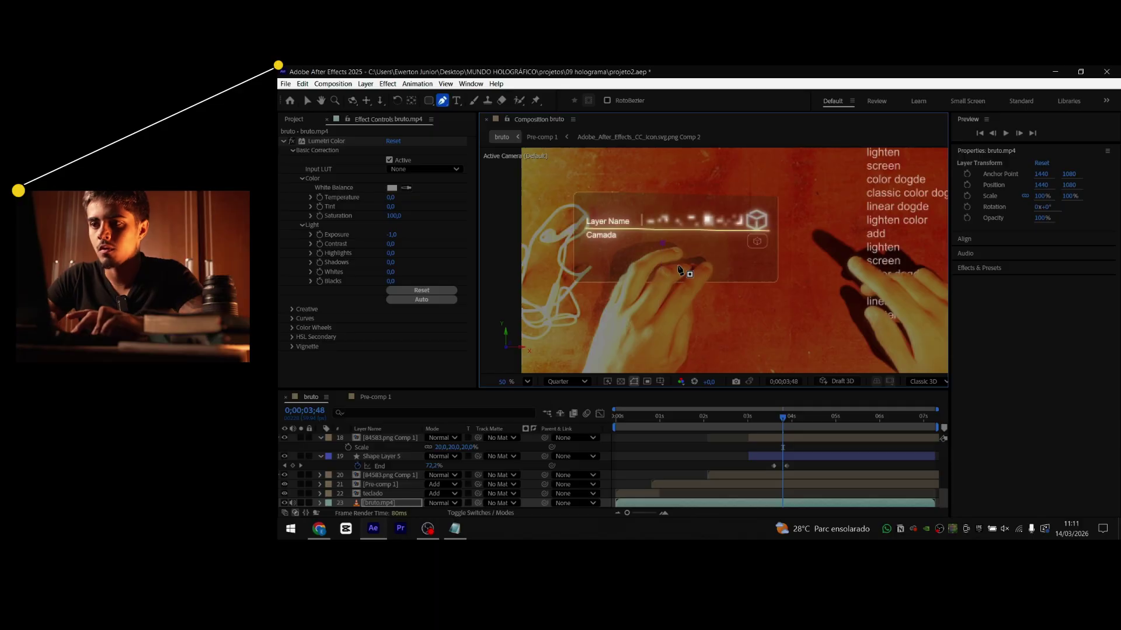
With no layer selected, try drawing a four-point Pen shape over the right part of the Layer Name panel, and undo it
{"action": "left_click", "coordinate": [649, 467]}
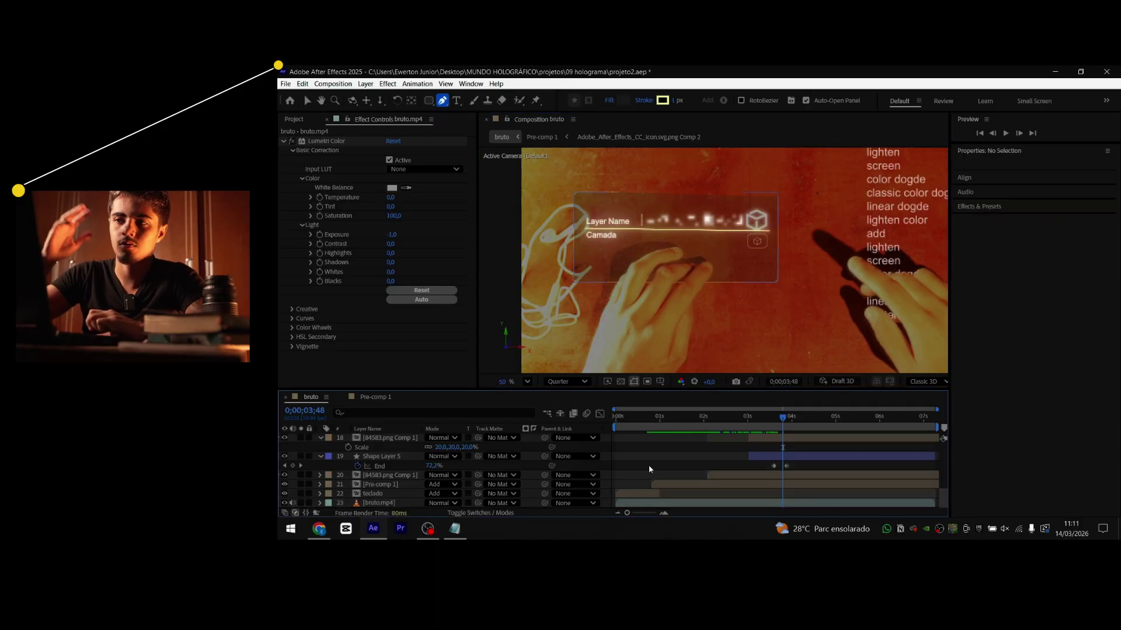
{"action": "left_click", "coordinate": [639, 182]}
{"action": "left_click", "coordinate": [781, 191]}
{"action": "left_click", "coordinate": [776, 255]}
{"action": "left_click", "coordinate": [646, 249]}
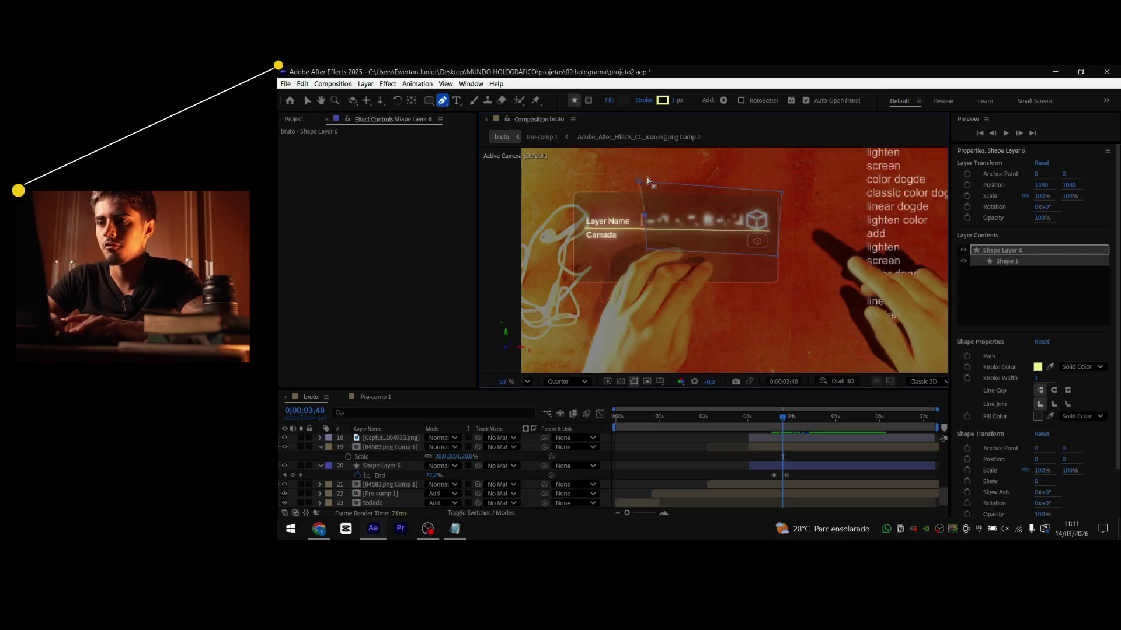
{"action": "key", "text": "ctrl+z"}
{"action": "key", "text": "ctrl+z"}
{"action": "key", "text": "ctrl+z"}
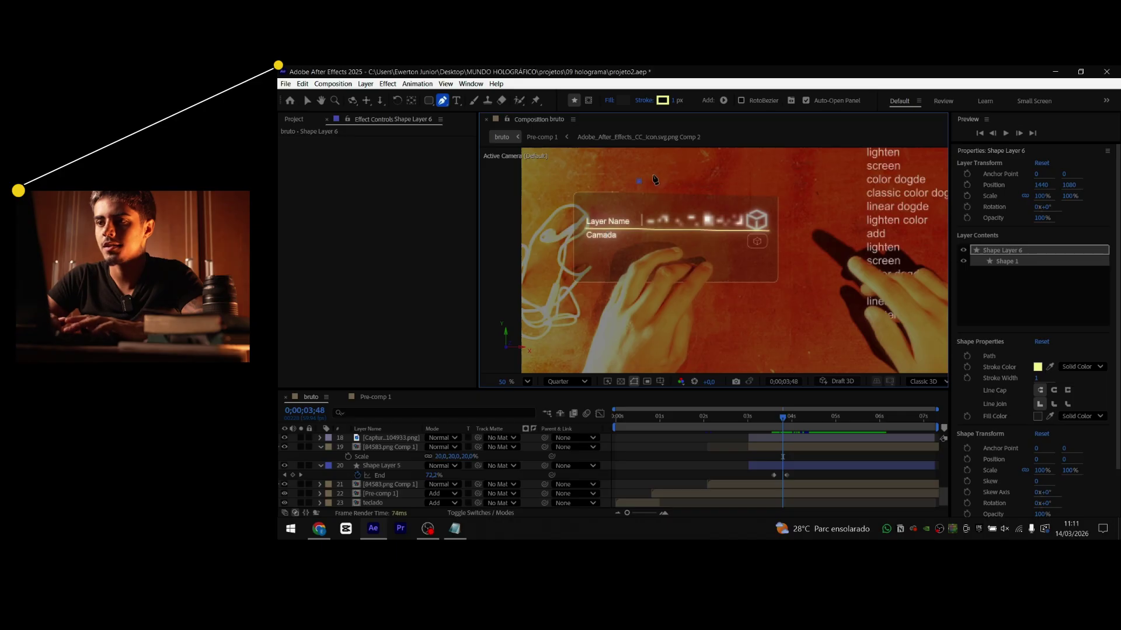
{"action": "key", "text": "ctrl+z"}
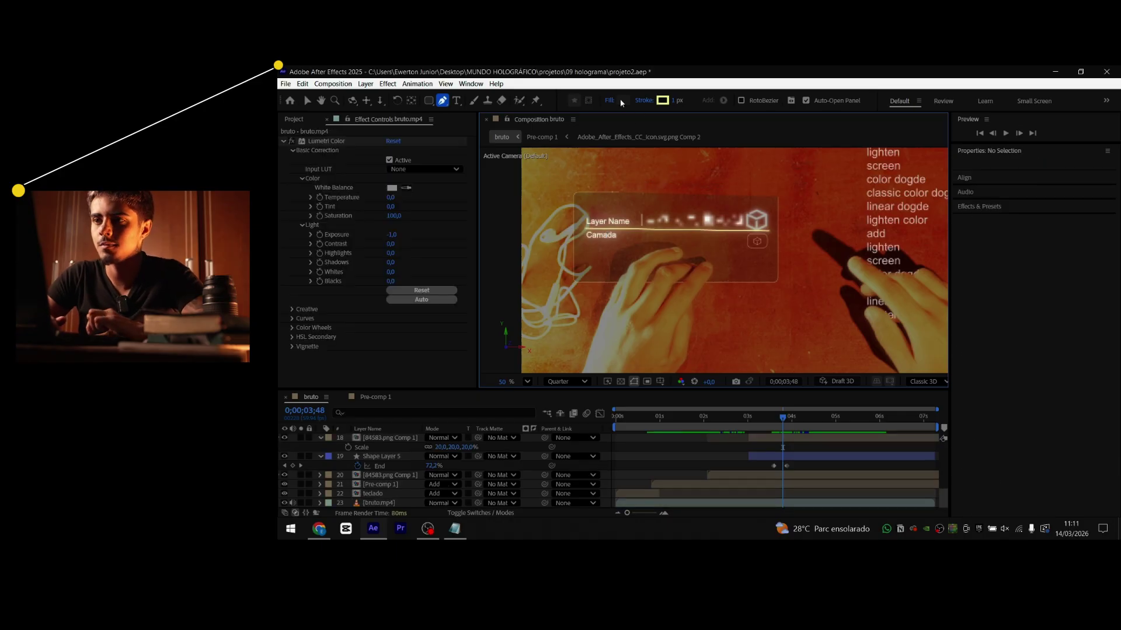
Set the Pen tool's fill for new shapes to a solid color through the Fill Options
{"action": "left_click", "coordinate": [621, 100]}
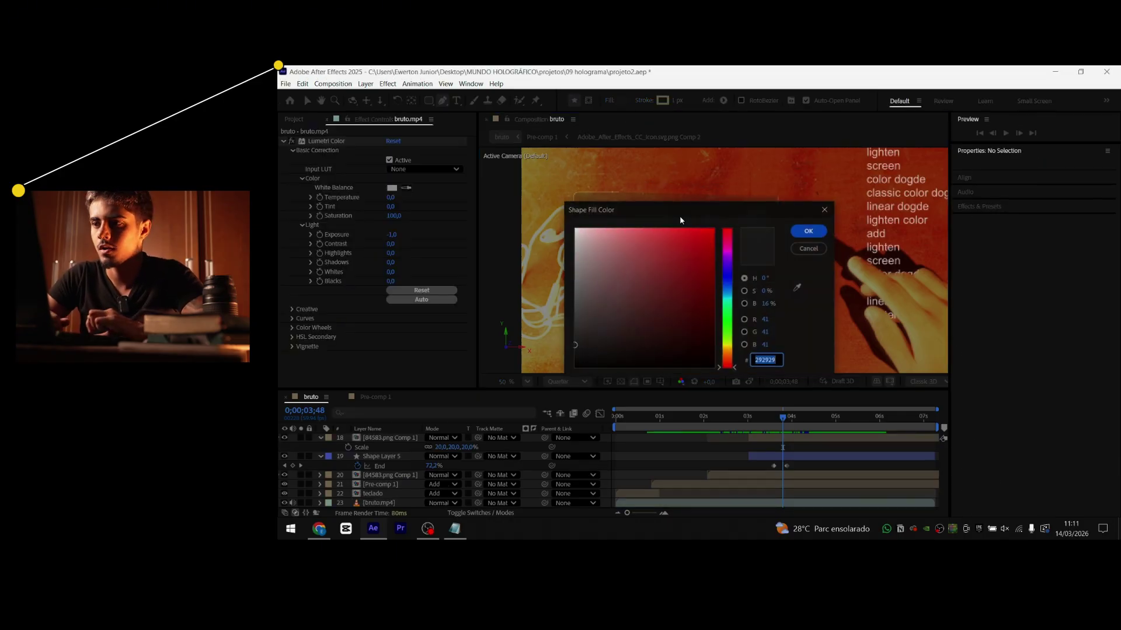
{"action": "left_click", "coordinate": [807, 231]}
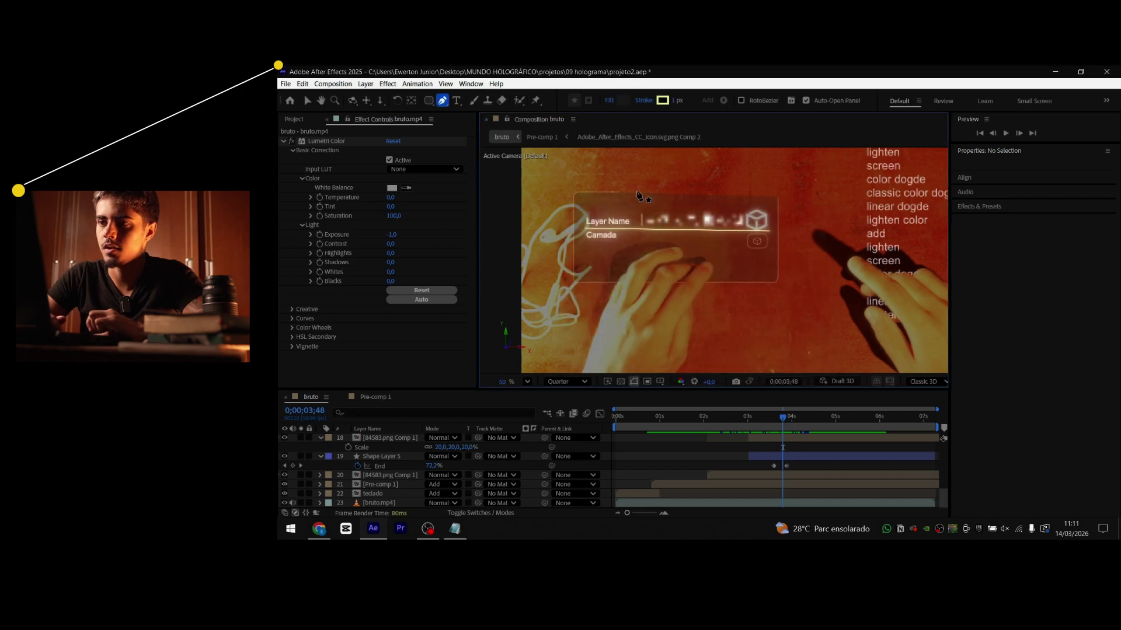
{"action": "left_click", "coordinate": [608, 101]}
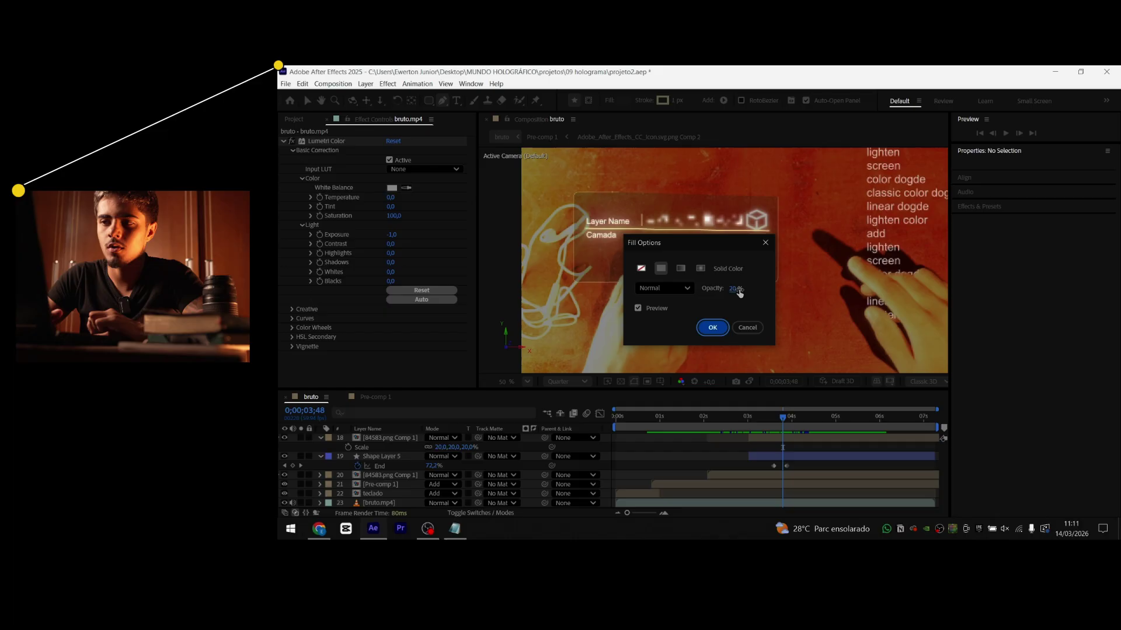
{"action": "left_click", "coordinate": [748, 327]}
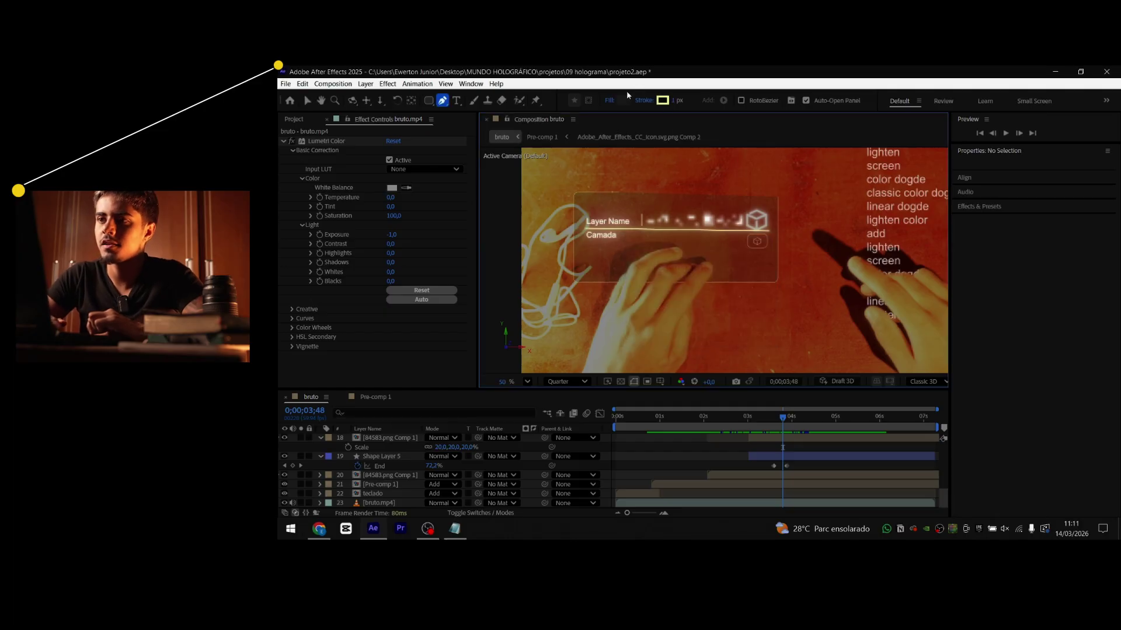
{"action": "left_click", "coordinate": [610, 100]}
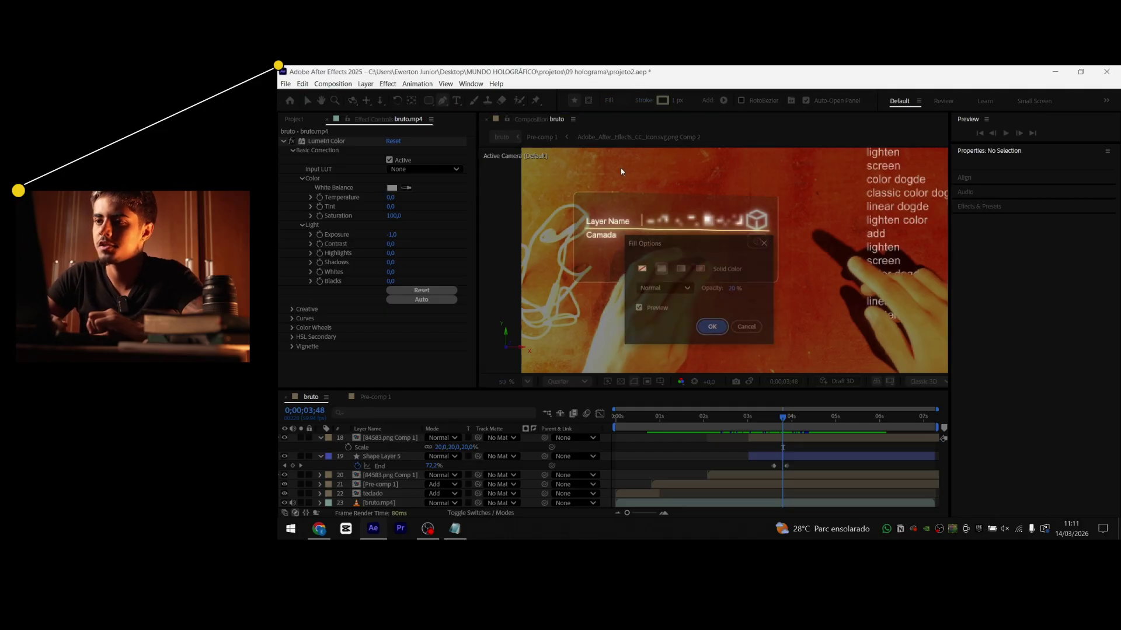
{"action": "left_click", "coordinate": [712, 328]}
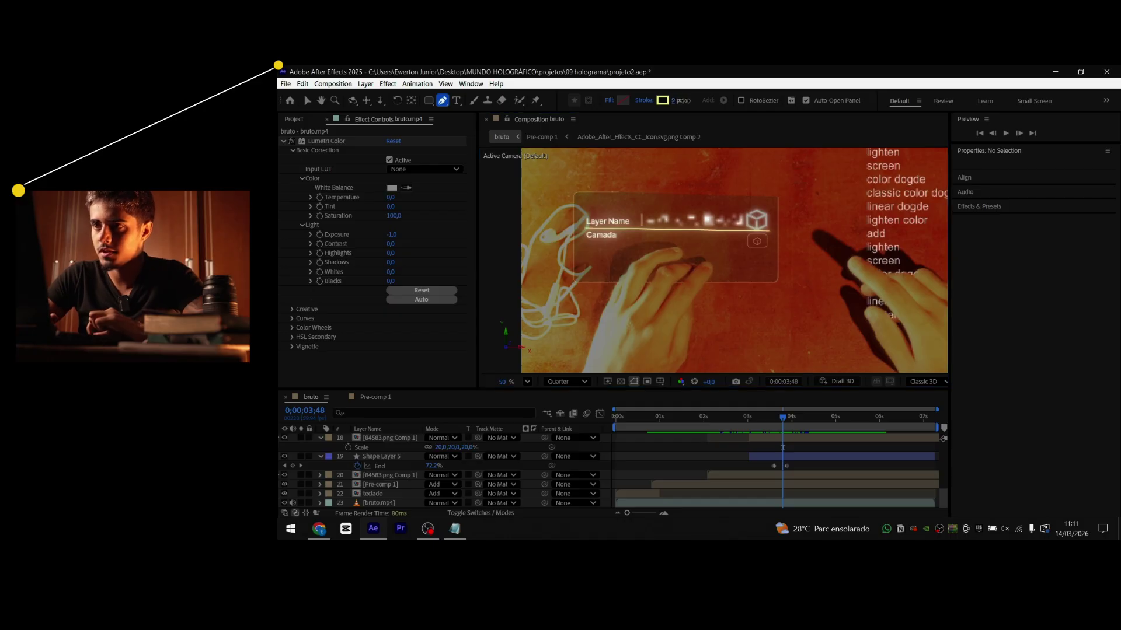
Draw a straight, nearly horizontal two-point Pen line just above the Layer Name panel as a new shape layer
{"action": "left_click_drag", "start_coordinate": [600, 179], "coordinate": [765, 173]}
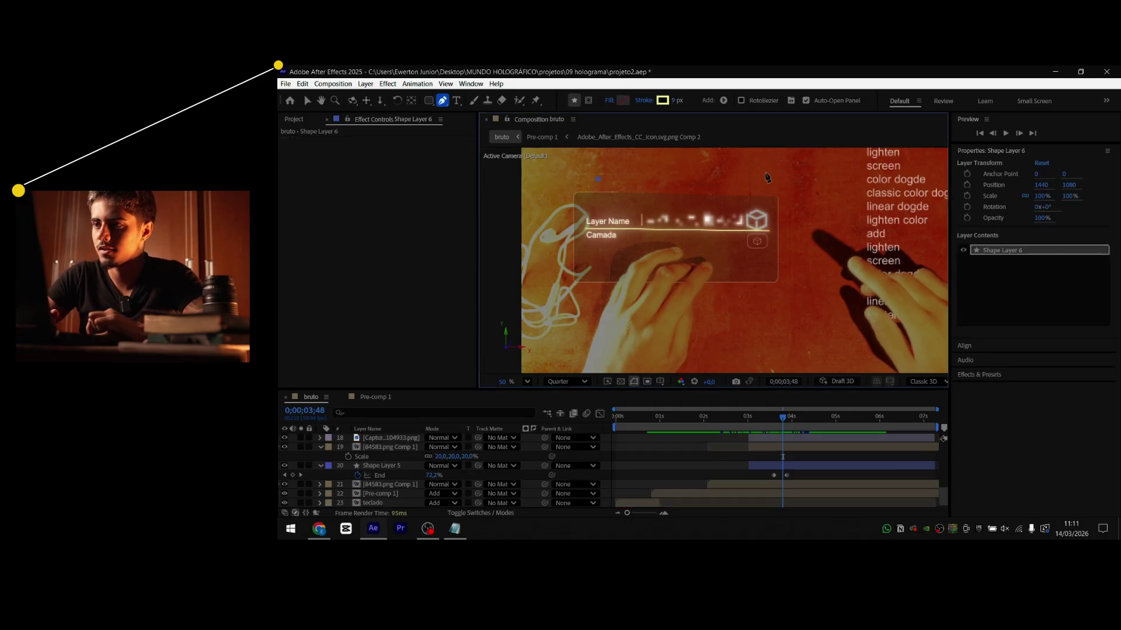
{"action": "left_click", "coordinate": [711, 435]}
{"action": "scroll", "coordinate": [388, 445], "scroll_direction": "up", "scroll_amount": 10}
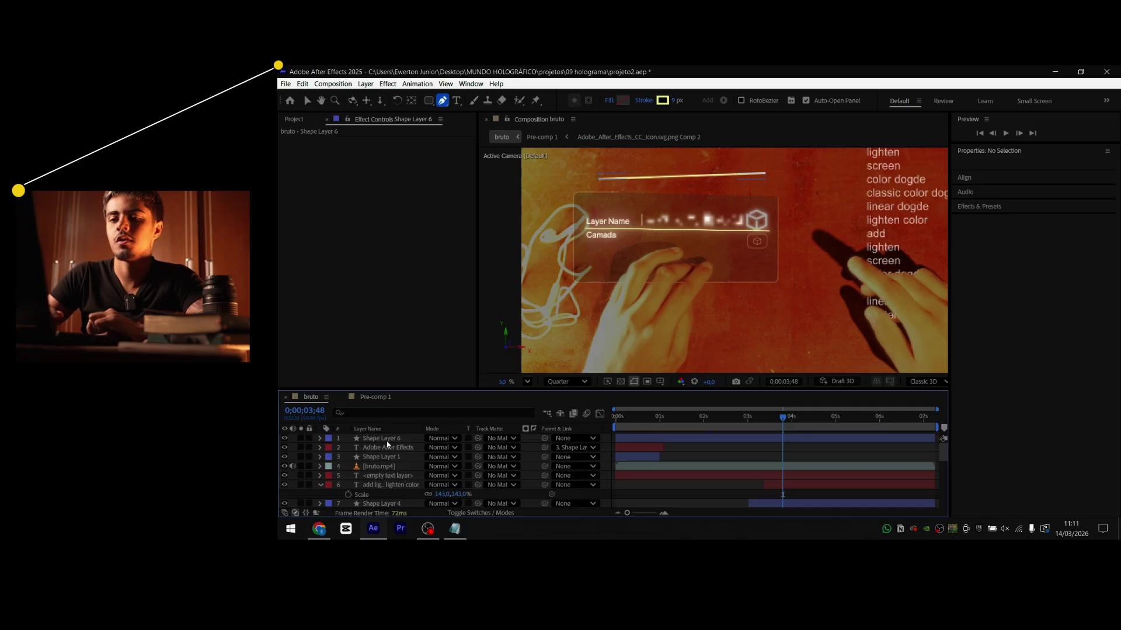
Add Trim Paths to the shape layer of the line above the panel and set its End to 0%
{"action": "left_click", "coordinate": [387, 441]}
{"action": "left_click", "coordinate": [320, 439]}
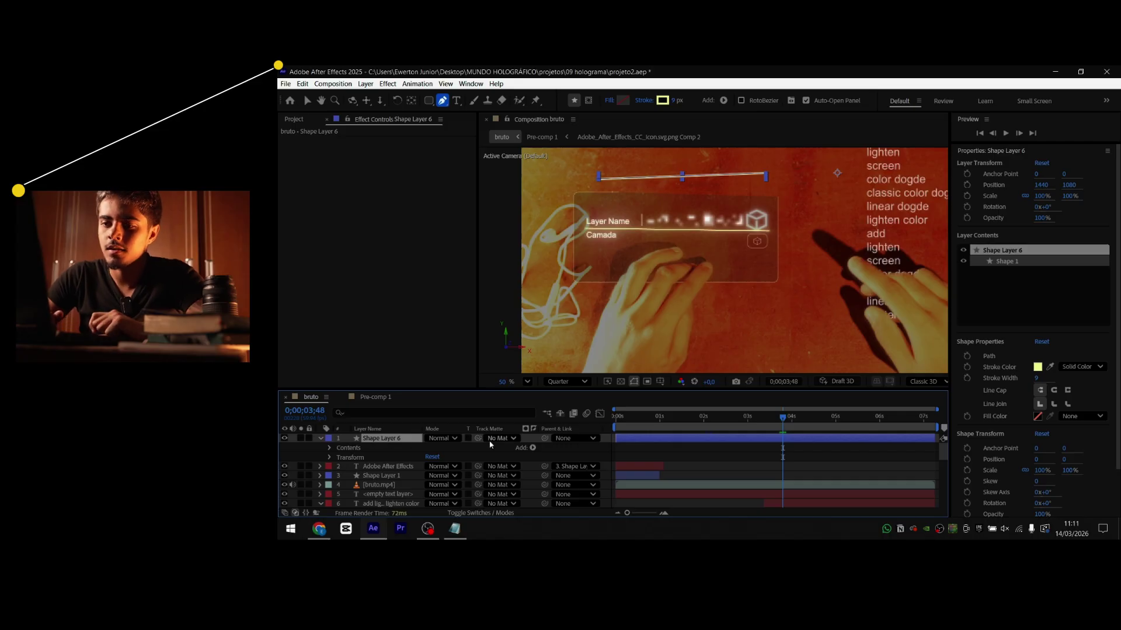
{"action": "left_click", "coordinate": [532, 448]}
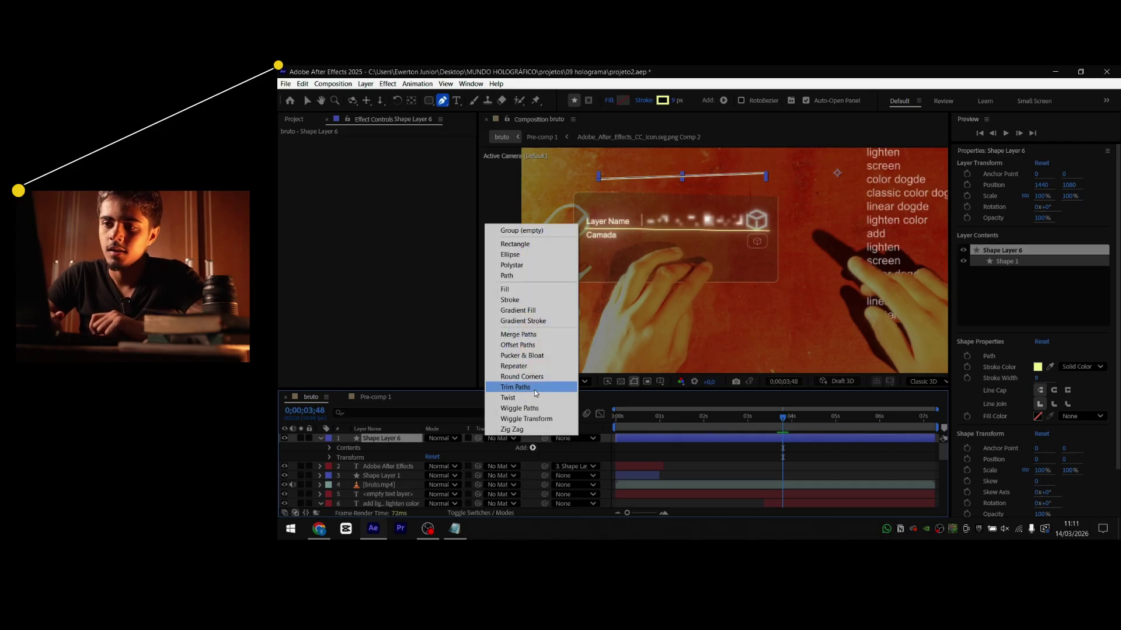
{"action": "left_click", "coordinate": [508, 386]}
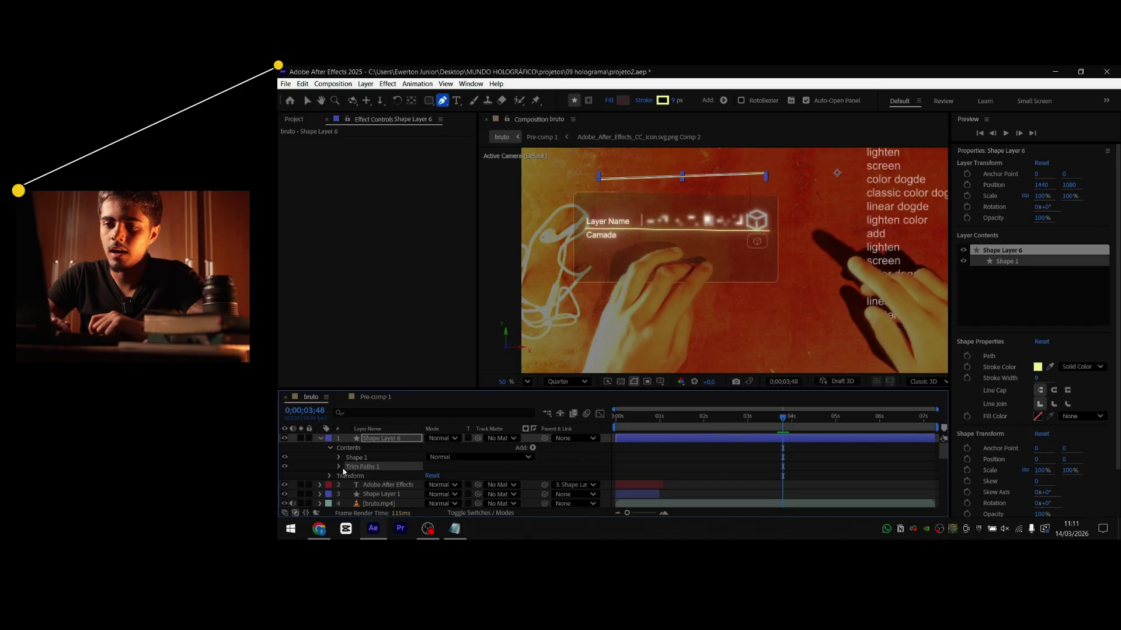
{"action": "left_click", "coordinate": [339, 467]}
{"action": "scroll", "coordinate": [425, 463], "scroll_direction": "down", "scroll_amount": 2}
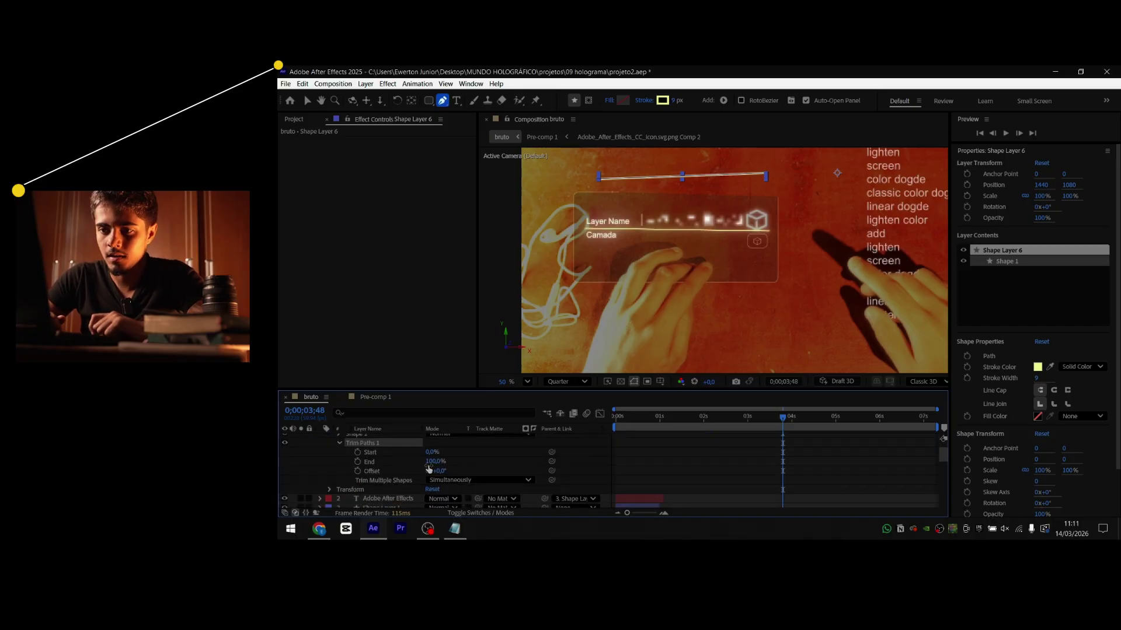
{"action": "left_click_drag", "start_coordinate": [434, 461], "coordinate": [381, 465]}
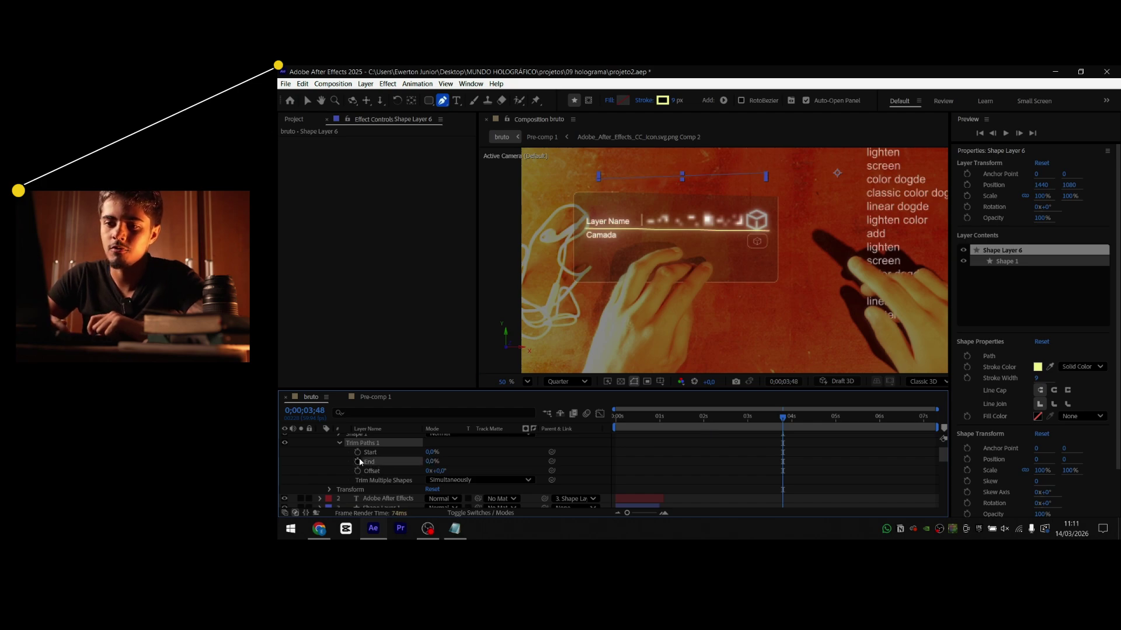
Animate the underline shape drawing on by keyframing its Trim Paths End from 0% at 0;00;03;48 to a higher value at 0;00;04;09
{"action": "left_click", "coordinate": [358, 462]}
{"action": "left_click", "coordinate": [797, 427]}
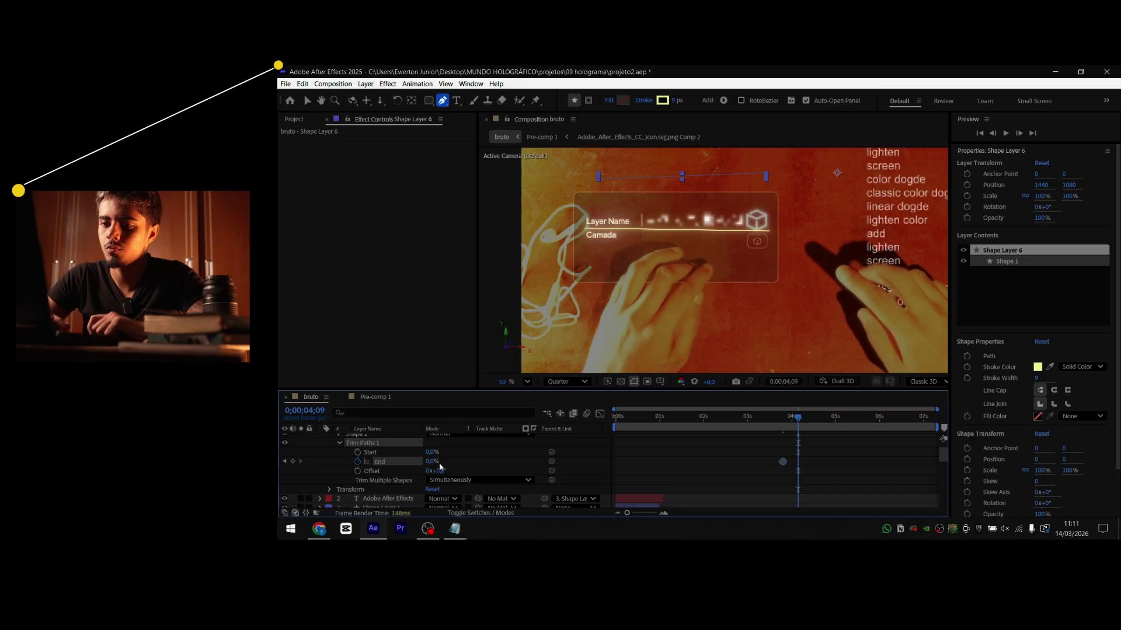
{"action": "left_click_drag", "start_coordinate": [426, 461], "coordinate": [506, 459]}
{"action": "left_click", "coordinate": [830, 445]}
{"action": "left_click_drag", "start_coordinate": [798, 418], "coordinate": [791, 423]}
{"action": "scroll", "coordinate": [819, 494], "scroll_direction": "up", "scroll_amount": 1}
{"action": "scroll", "coordinate": [434, 436], "scroll_direction": "up", "scroll_amount": 1}
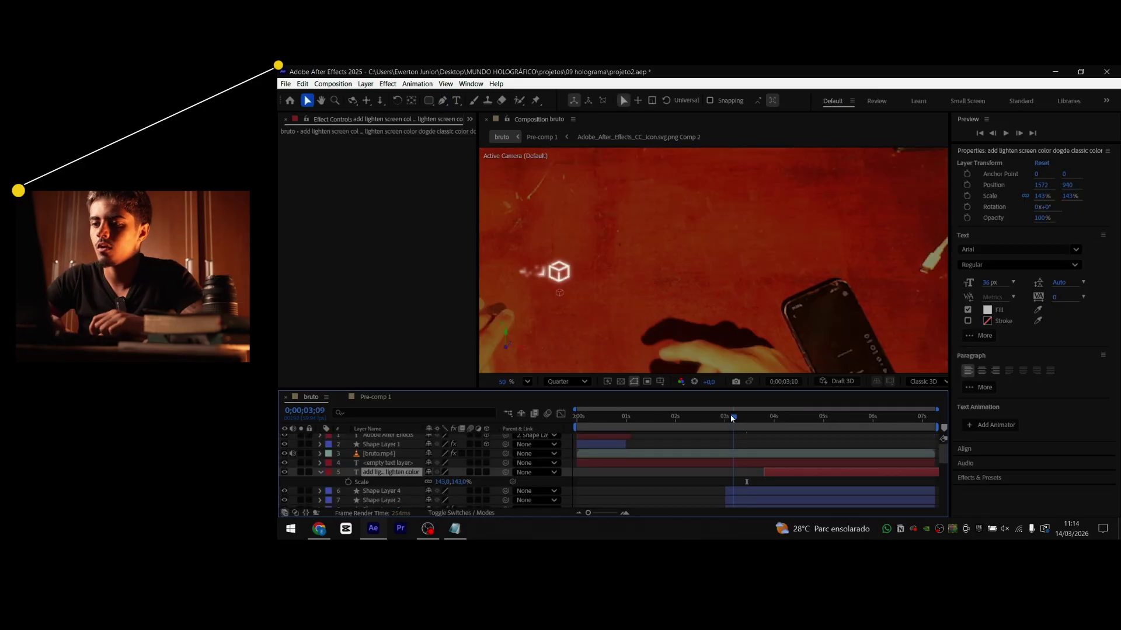
Shift the blend-mode list text layer earlier to start at about 0;00;03;08 and hide it
{"action": "left_click_drag", "start_coordinate": [735, 418], "coordinate": [743, 421]}
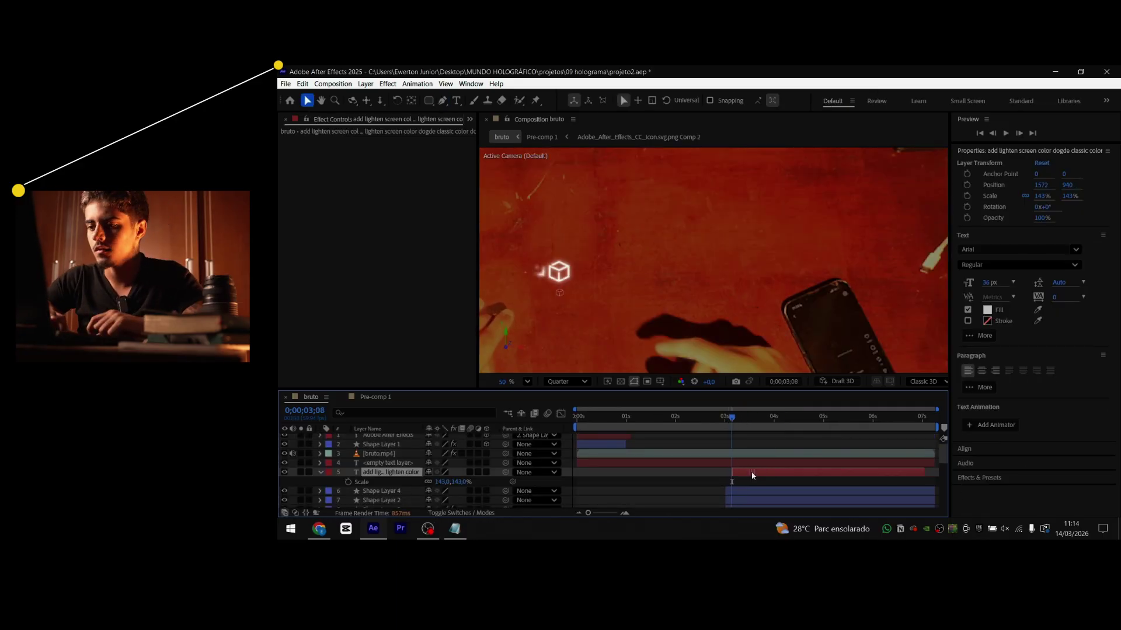
{"action": "left_click_drag", "start_coordinate": [751, 472], "coordinate": [748, 472]}
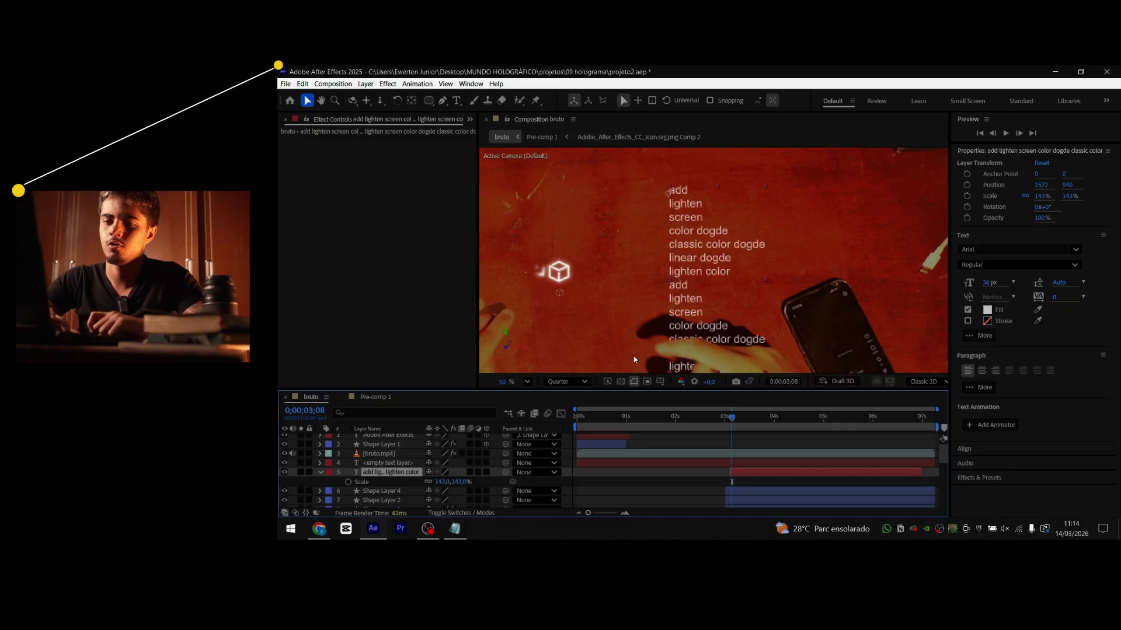
{"action": "left_click", "coordinate": [284, 471]}
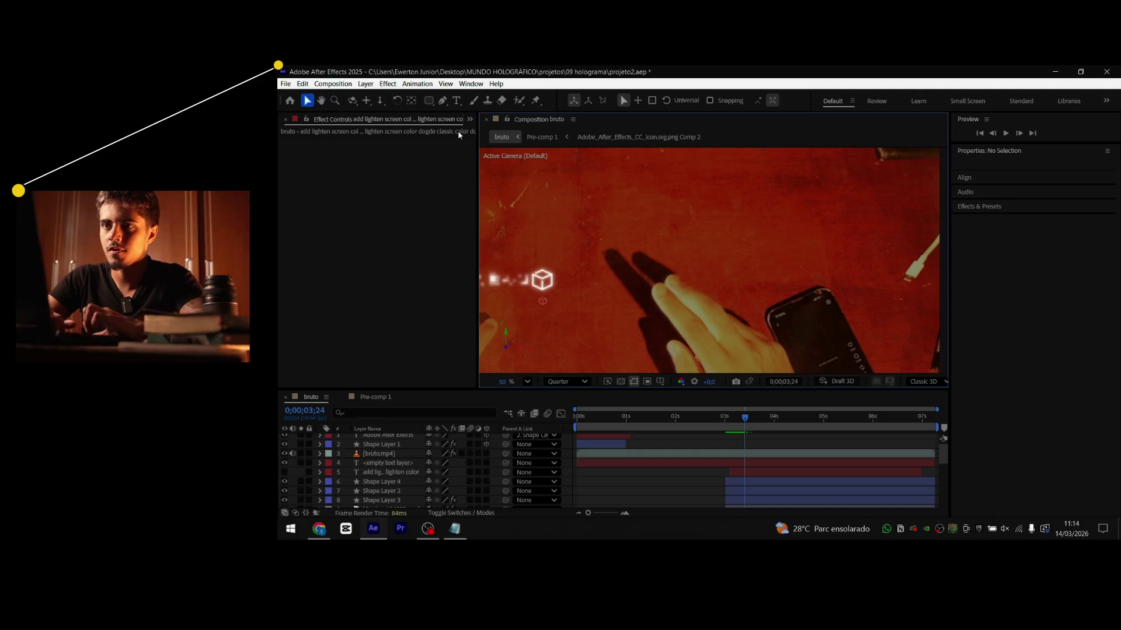
Draw a wide rounded rectangle about 660 by 164 px above the hand on the red table
{"action": "key", "text": "q"}
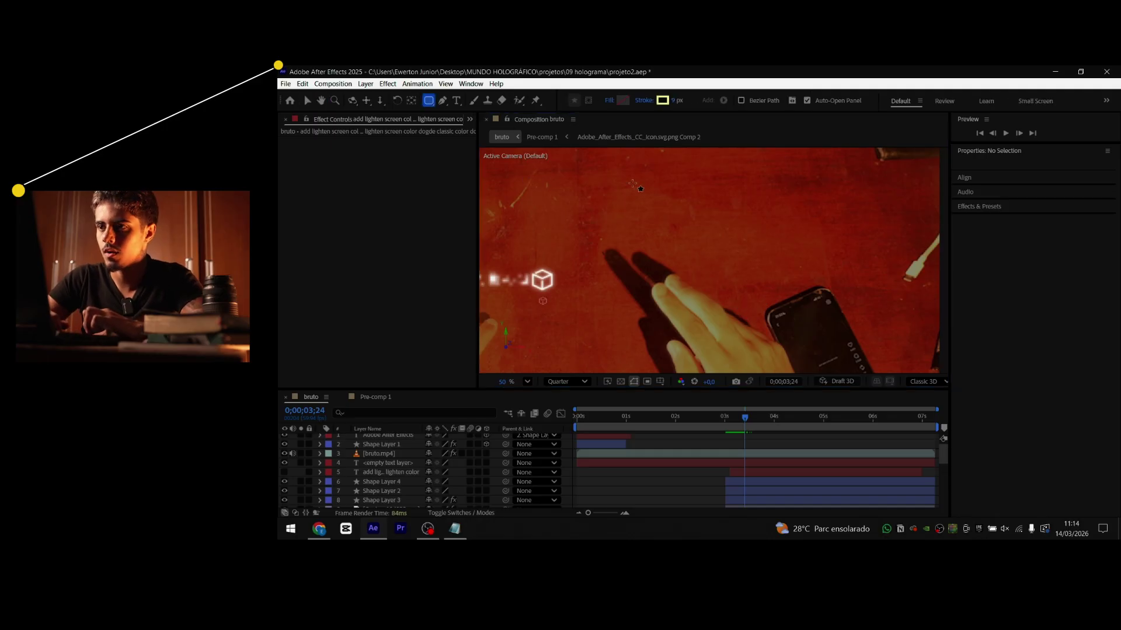
{"action": "left_click_drag", "start_coordinate": [625, 189], "coordinate": [767, 368]}
{"action": "key", "text": "ctrl+z"}
{"action": "left_click_drag", "start_coordinate": [638, 195], "coordinate": [709, 266]}
{"action": "key", "text": "ctrl+z"}
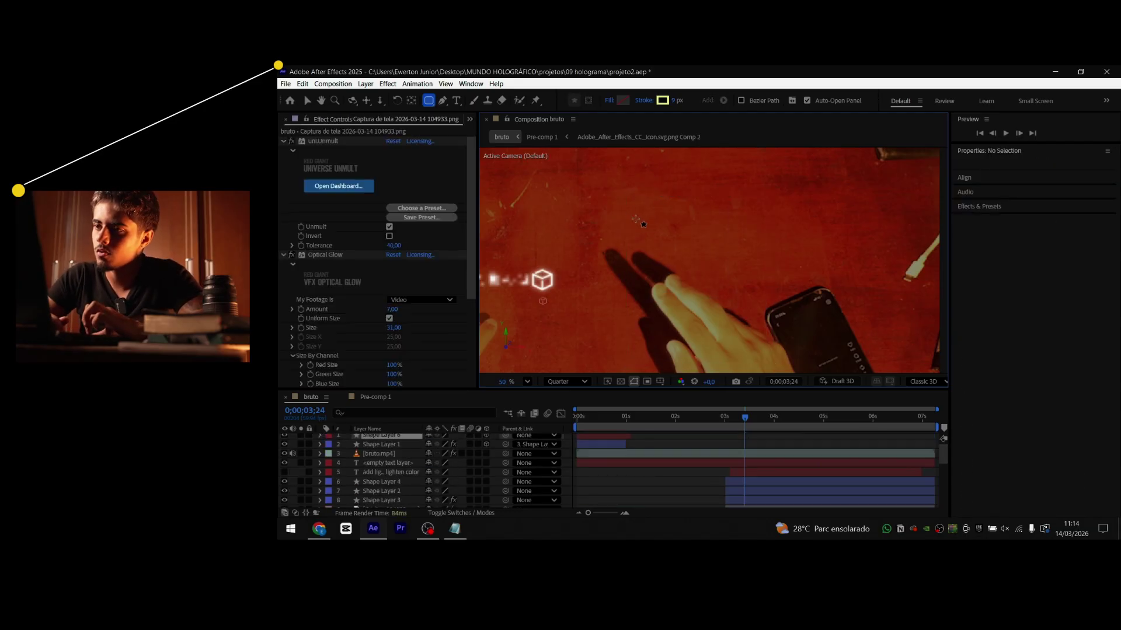
{"action": "left_click_drag", "start_coordinate": [636, 219], "coordinate": [780, 255]}
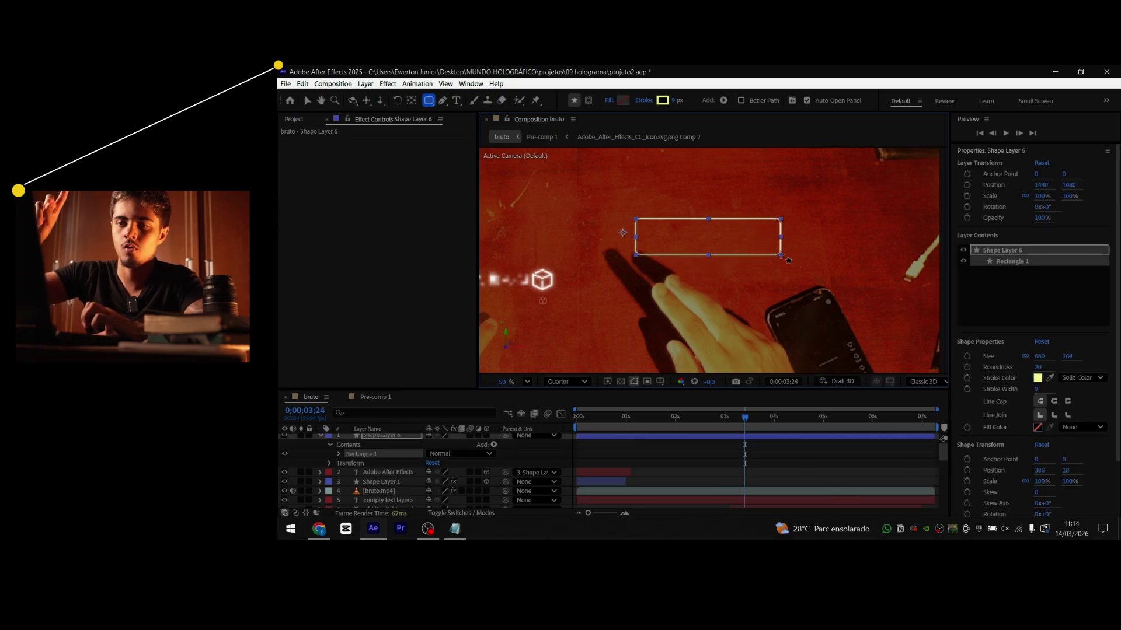
Set the rectangle's stroke width to 5 px and give it a darker, near-black fill
{"action": "left_click", "coordinate": [677, 100]}
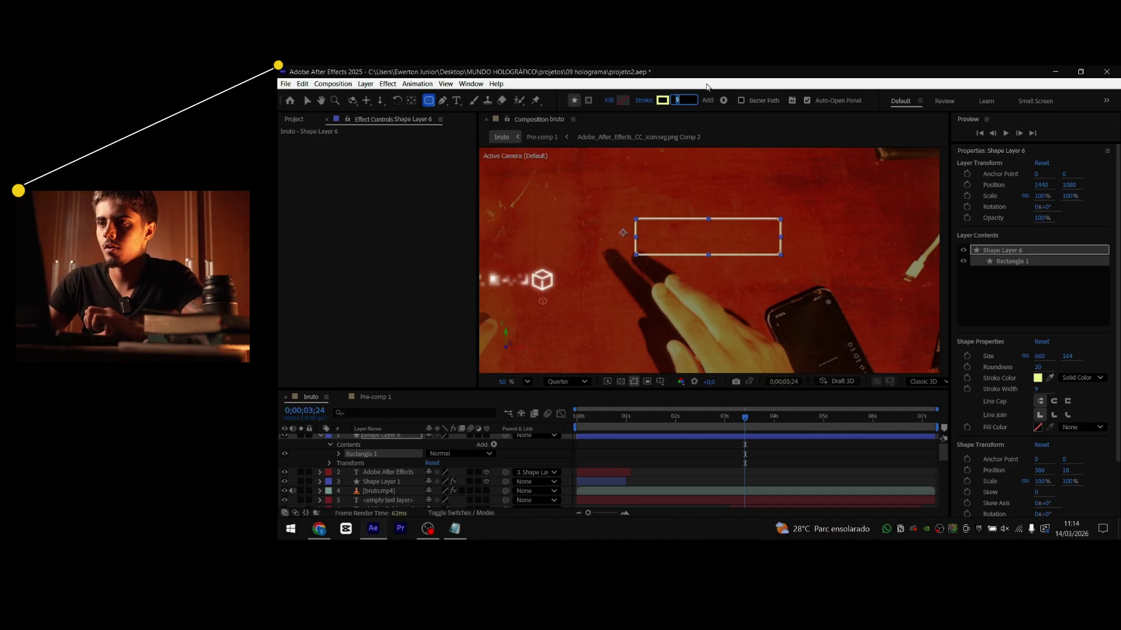
{"action": "type", "text": "5"}
{"action": "key", "text": "Return"}
{"action": "left_click", "coordinate": [619, 103]}
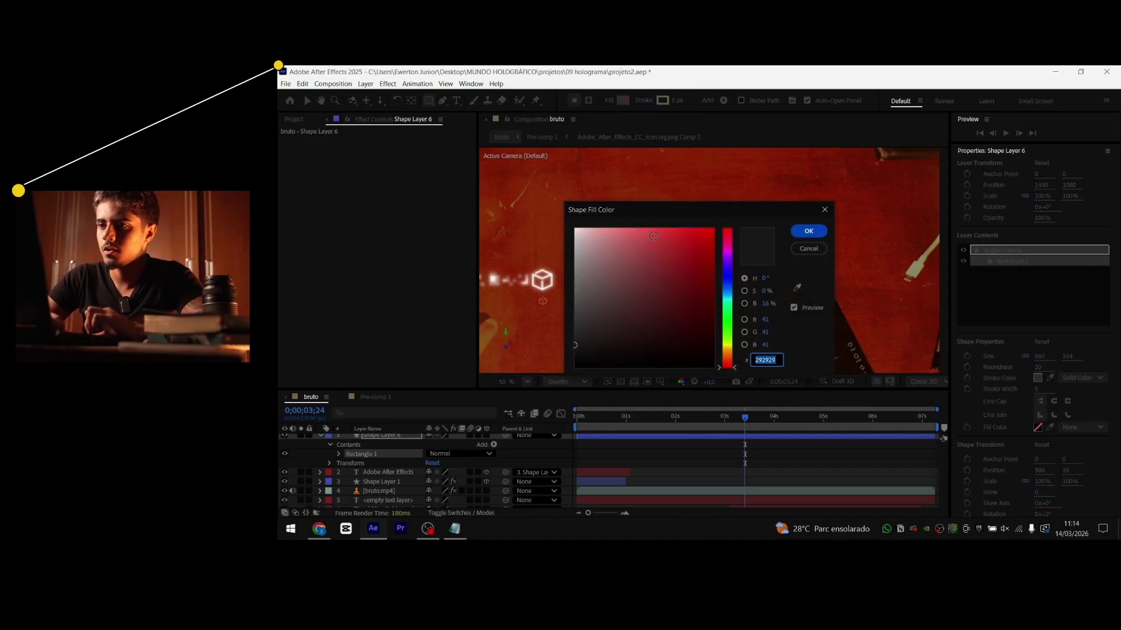
{"action": "left_click_drag", "start_coordinate": [600, 310], "coordinate": [560, 339]}
{"action": "left_click", "coordinate": [808, 233]}
{"action": "left_click", "coordinate": [808, 232]}
{"action": "left_click", "coordinate": [740, 464]}
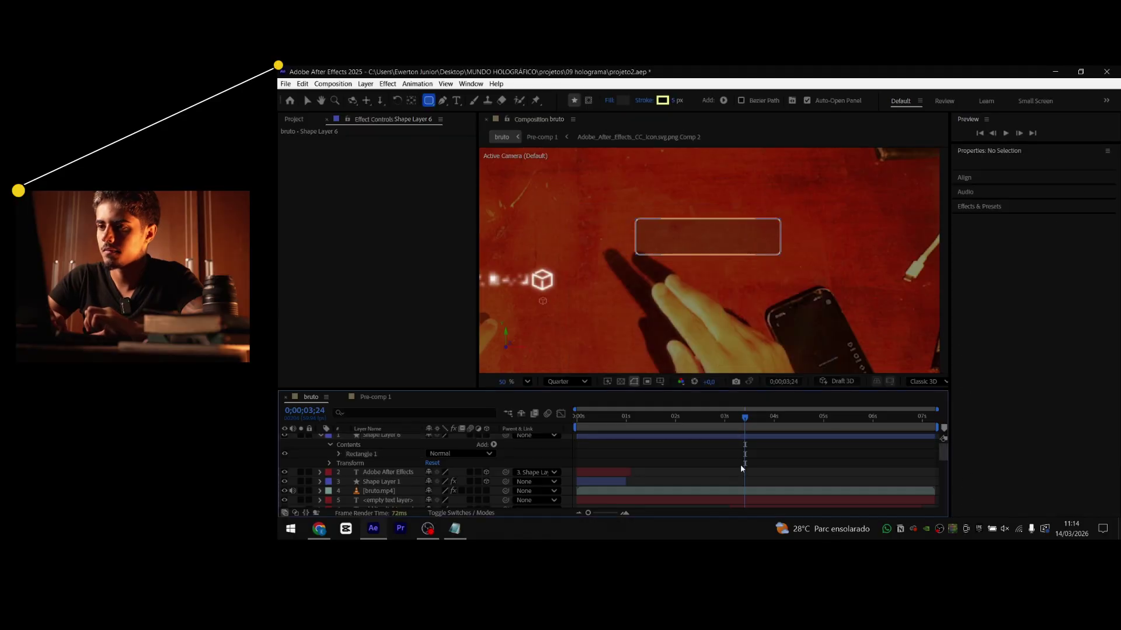
Move the rectangle's layer directly above the blend-mode list text layer and make it start at about 3 seconds
{"action": "scroll", "coordinate": [555, 458], "scroll_direction": "up", "scroll_amount": 1}
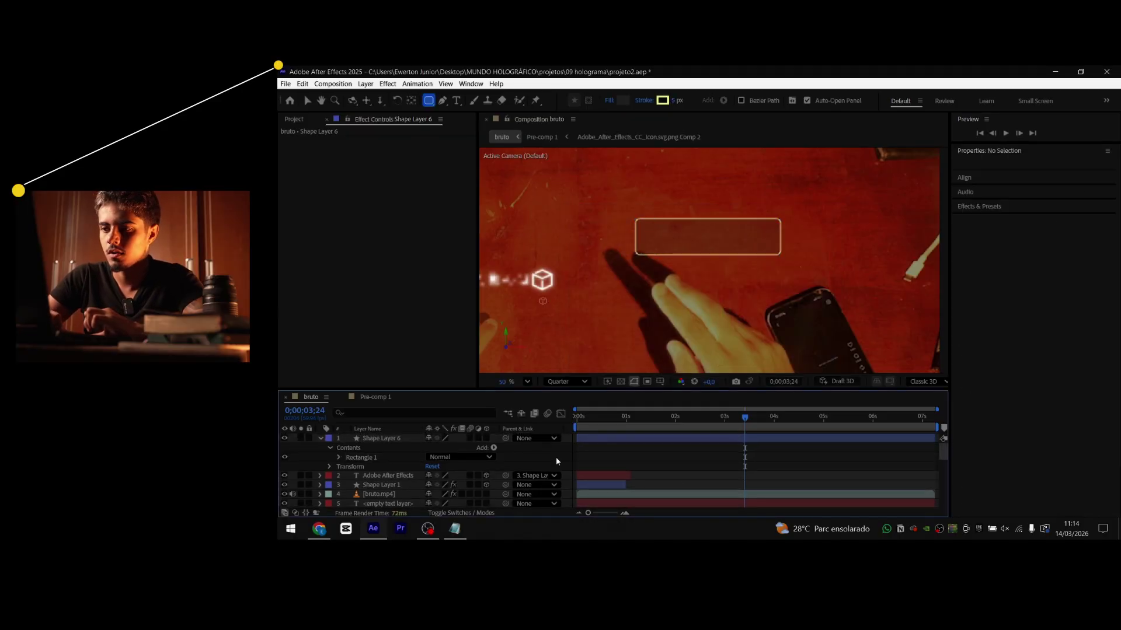
{"action": "scroll", "coordinate": [693, 491], "scroll_direction": "down", "scroll_amount": 5}
{"action": "scroll", "coordinate": [693, 491], "scroll_direction": "up", "scroll_amount": 5}
{"action": "scroll", "coordinate": [542, 488], "scroll_direction": "up", "scroll_amount": 1}
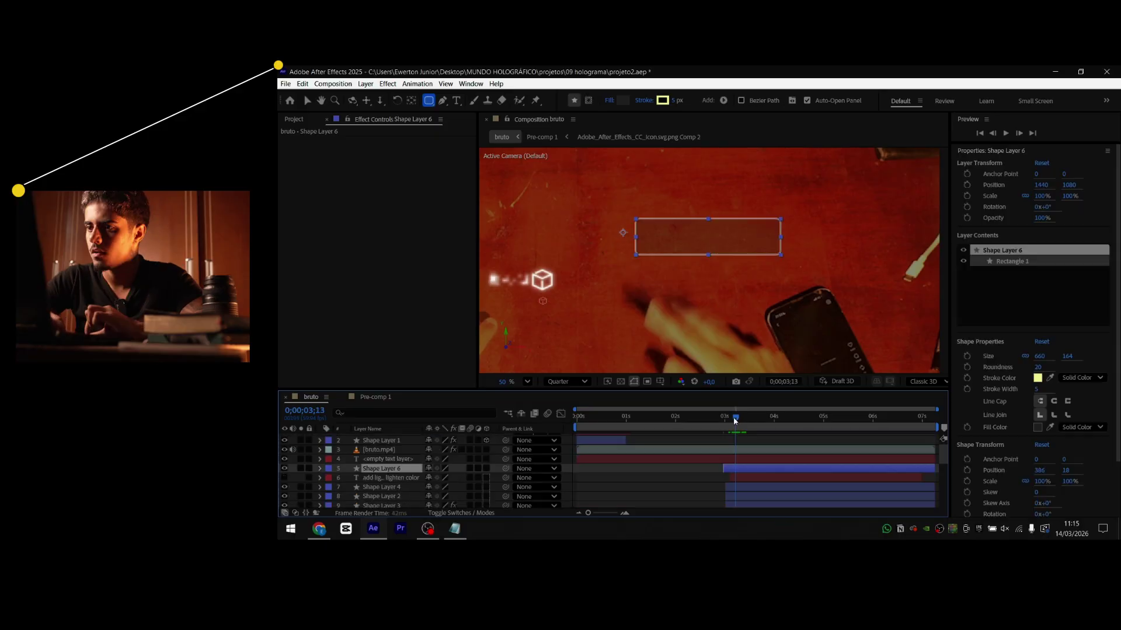
{"action": "left_click_drag", "start_coordinate": [736, 420], "coordinate": [737, 420]}
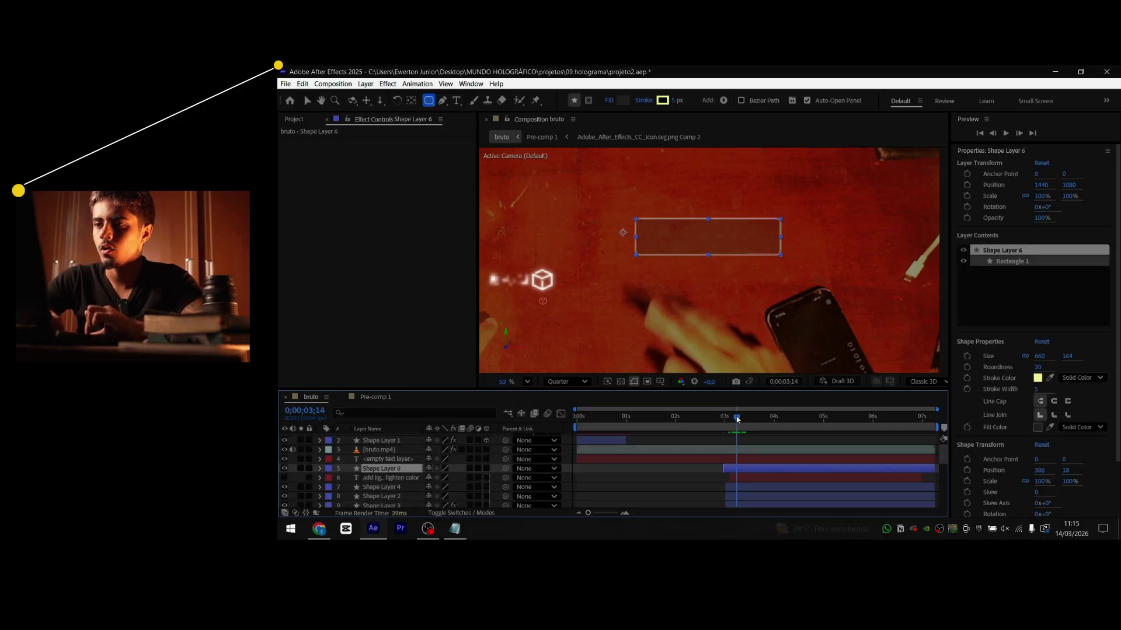
Turn the rectangle's layer into a 3D layer and make the blend-mode list text layer visible again
{"action": "left_click", "coordinate": [487, 468]}
{"action": "key", "text": "F2"}
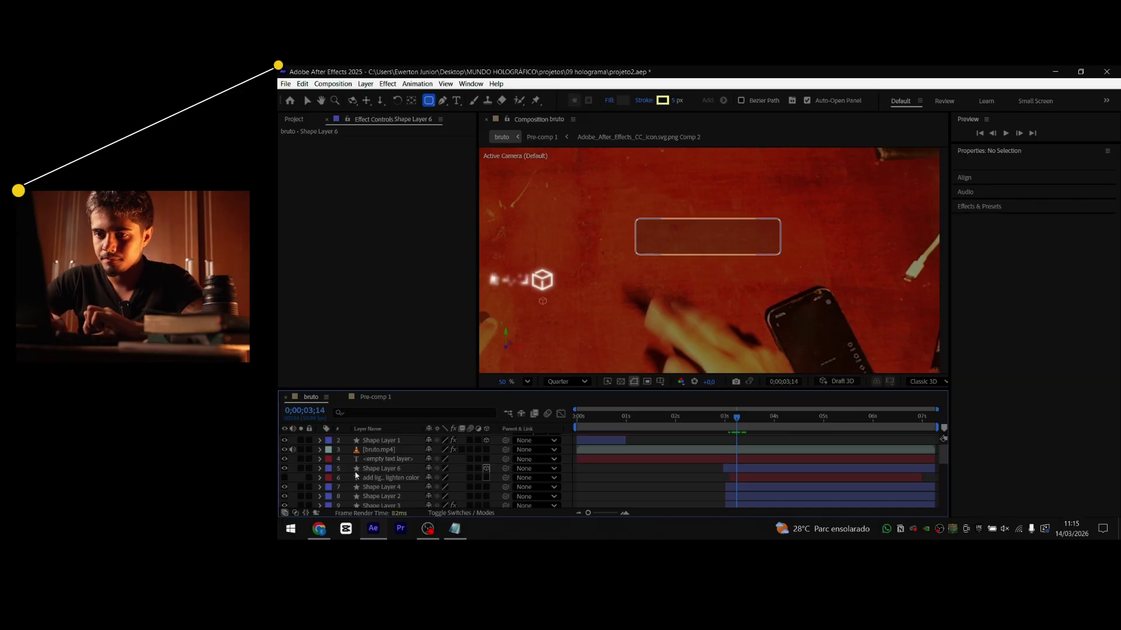
{"action": "left_click", "coordinate": [388, 469]}
{"action": "left_click", "coordinate": [391, 478]}
{"action": "left_click", "coordinate": [288, 478]}
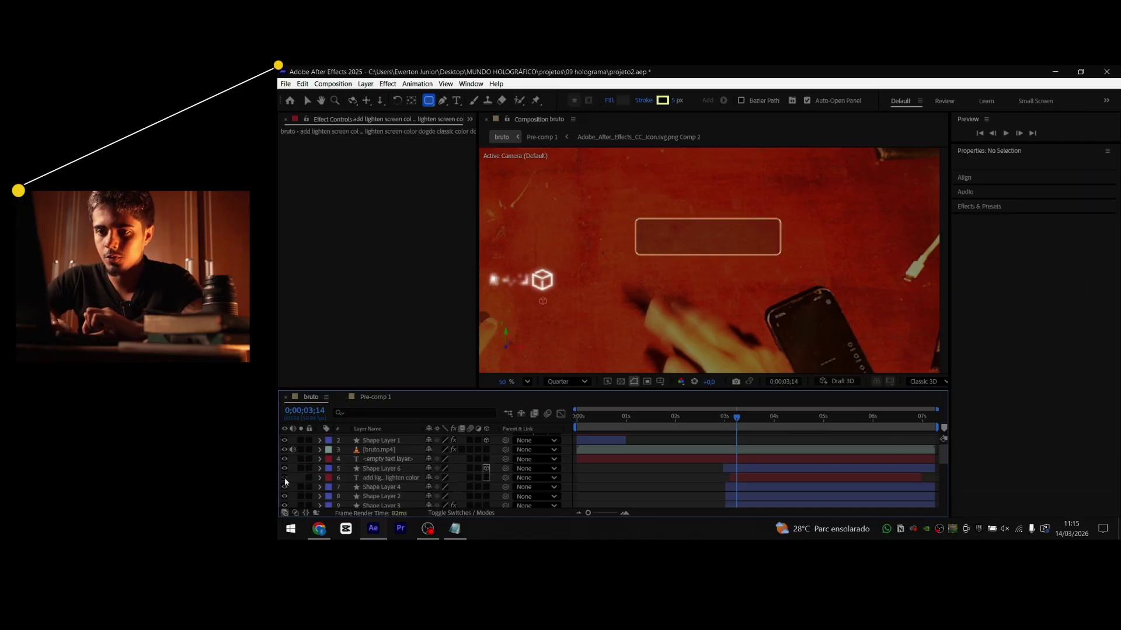
{"action": "left_click", "coordinate": [285, 477]}
Scale the blend-mode list text to 387% and move it to 1578, 1140 so the word "add" sits inside the rectangle
{"action": "left_click", "coordinate": [410, 478]}
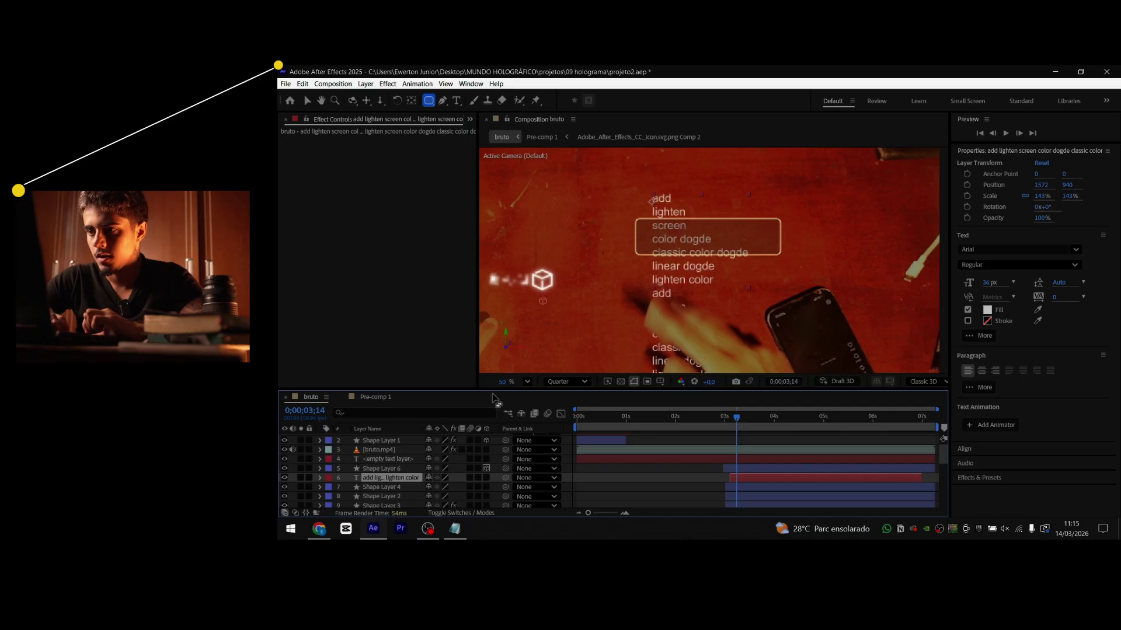
{"action": "key", "text": "s"}
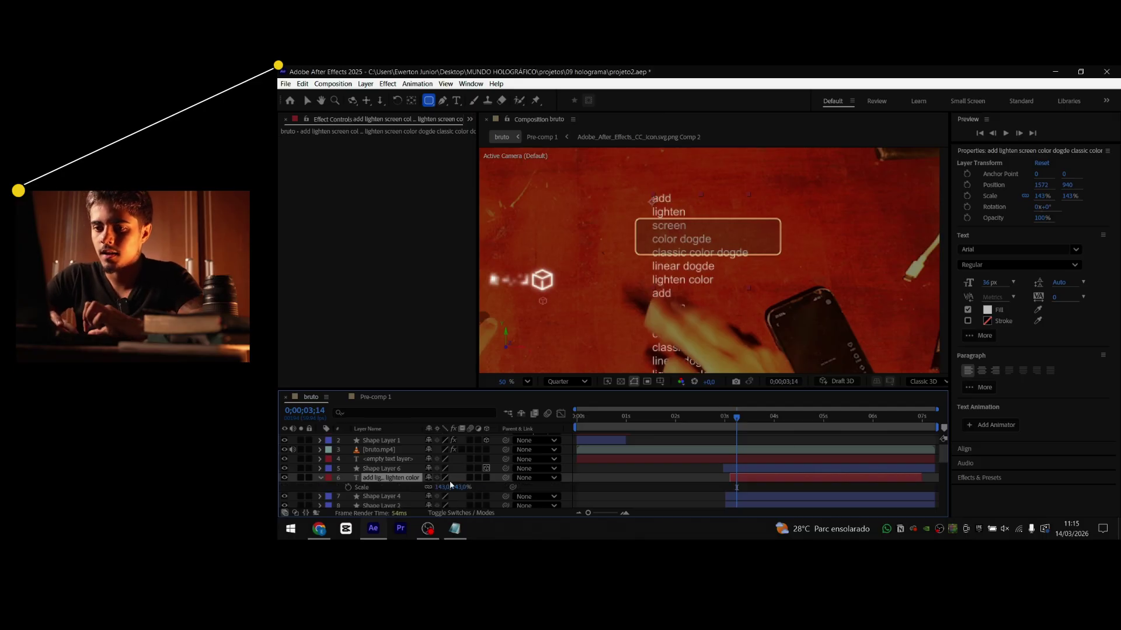
{"action": "left_click_drag", "start_coordinate": [450, 486], "coordinate": [566, 494]}
{"action": "left_click", "coordinate": [308, 99]}
{"action": "left_click_drag", "start_coordinate": [768, 257], "coordinate": [769, 302]}
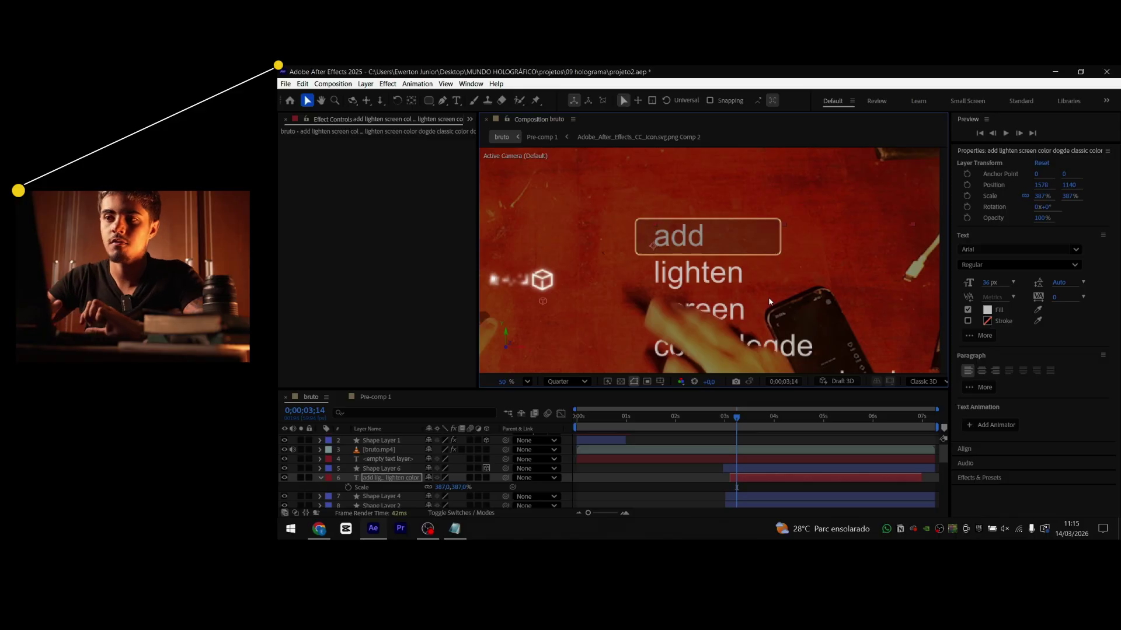
{"action": "left_click_drag", "start_coordinate": [722, 342], "coordinate": [718, 230]}
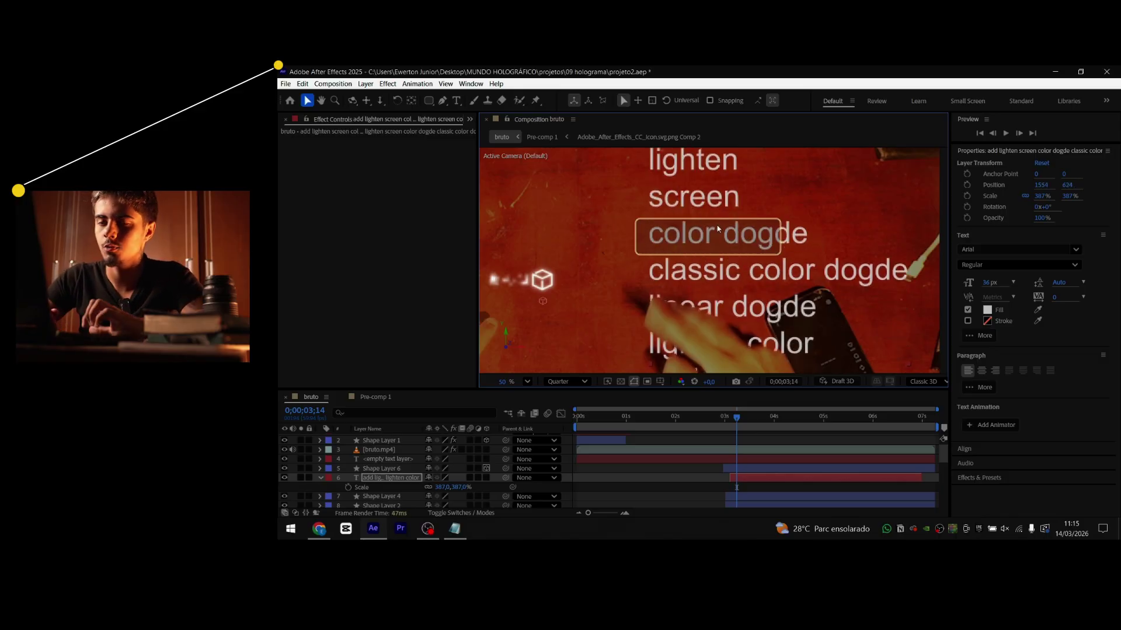
{"action": "key", "text": "ctrl+z"}
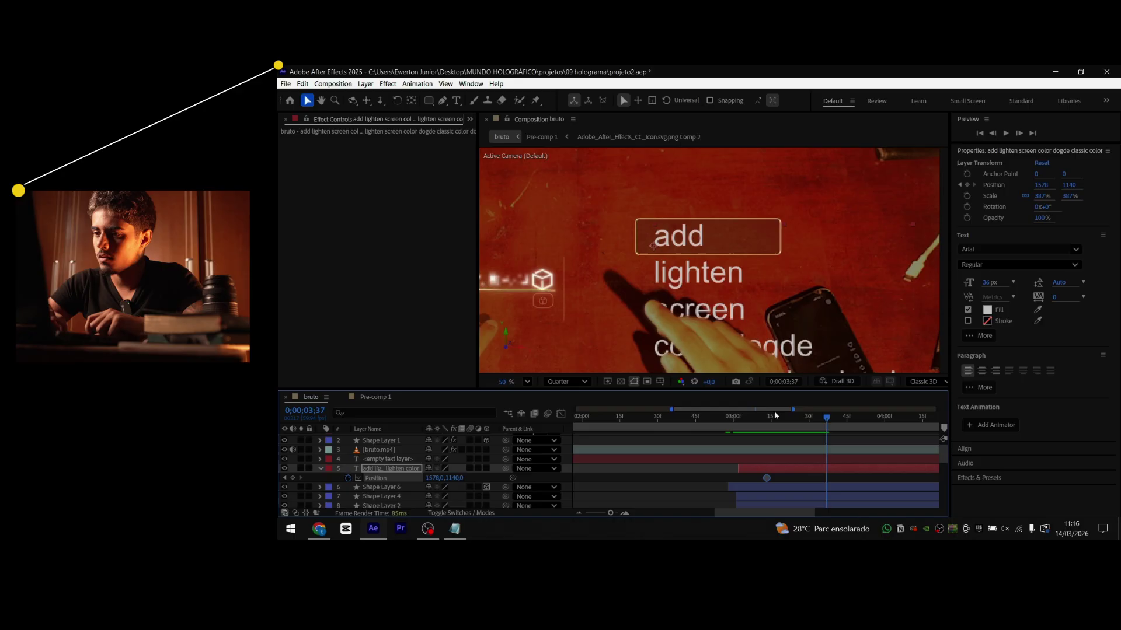
At 0;00;04;01, keyframe the text layer's Position at 1578, -2769 so the list scrolls upward through the rectangle
{"action": "left_click", "coordinate": [769, 419]}
{"action": "left_click_drag", "start_coordinate": [769, 420], "coordinate": [857, 431]}
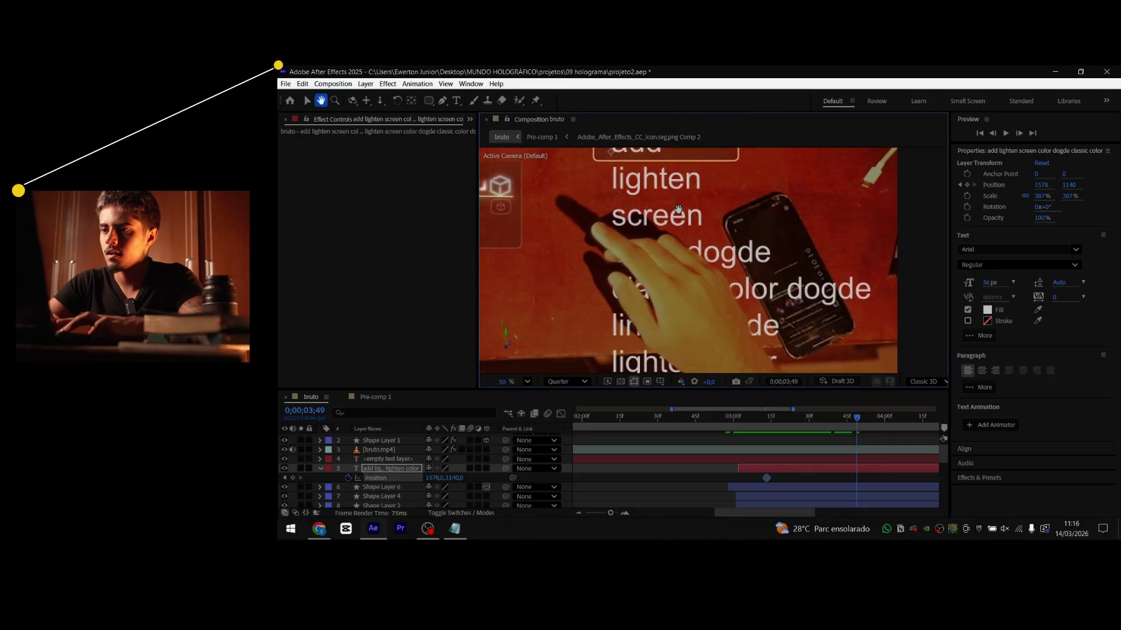
{"action": "left_click_drag", "start_coordinate": [850, 419], "coordinate": [894, 419]}
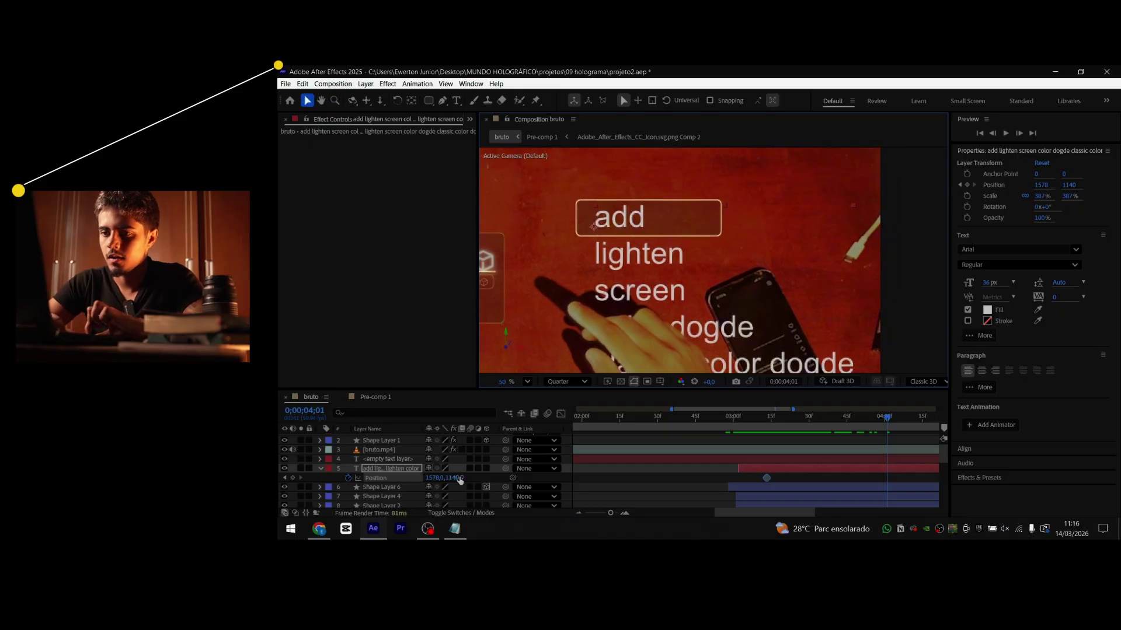
{"action": "left_click_drag", "start_coordinate": [459, 479], "coordinate": [307, 479]}
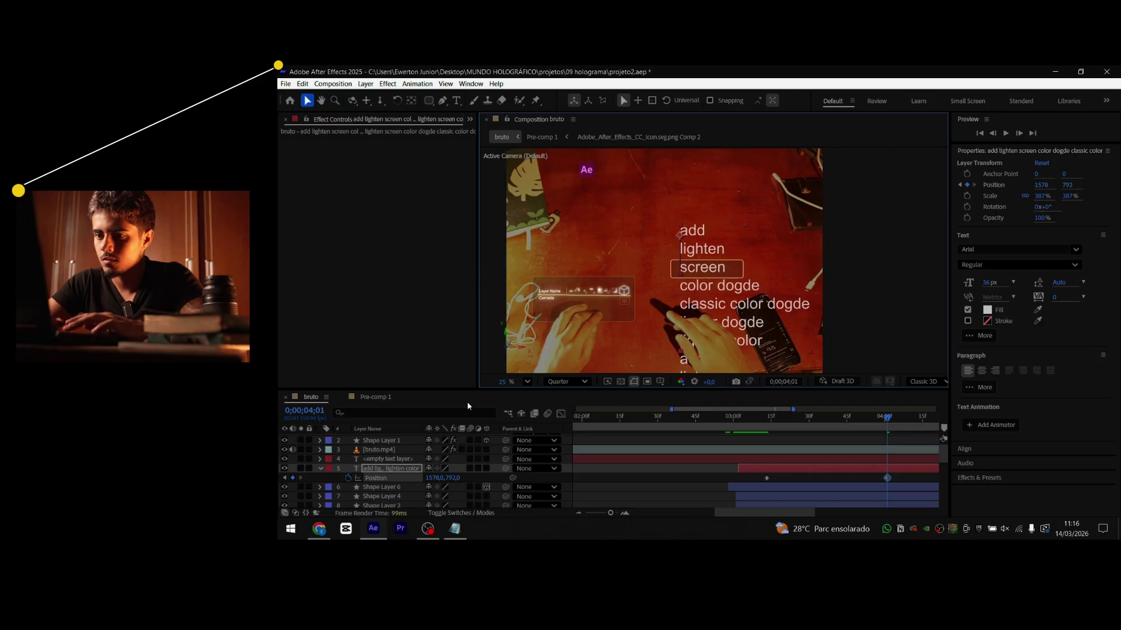
{"action": "left_click_drag", "start_coordinate": [456, 480], "coordinate": [118, 480]}
{"action": "left_click_drag", "start_coordinate": [452, 477], "coordinate": [449, 478]}
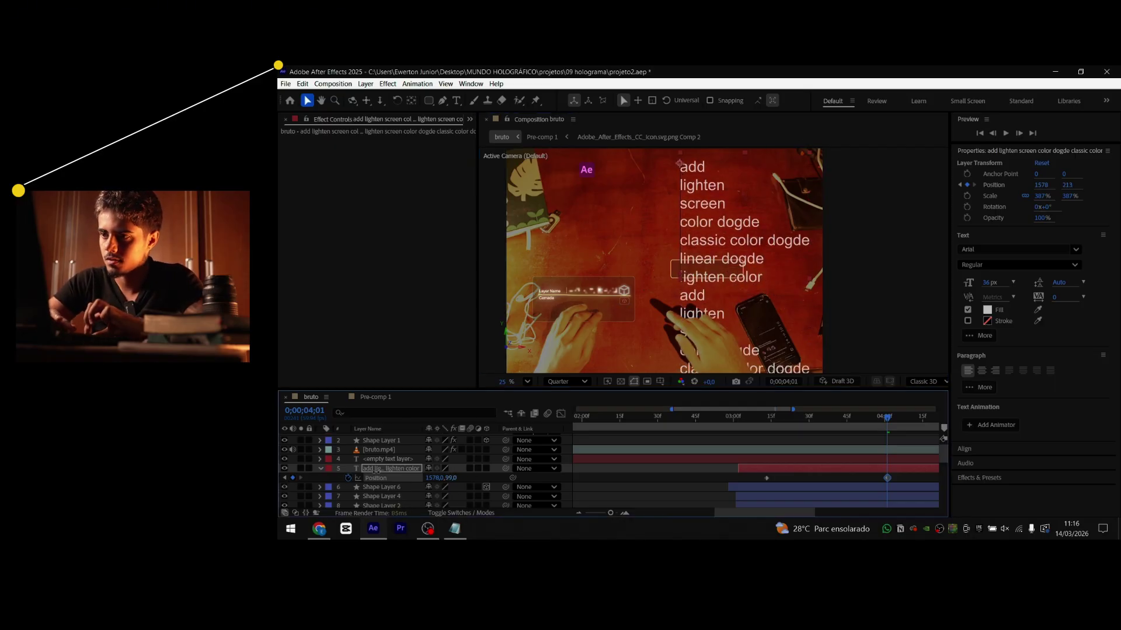
{"action": "left_click_drag", "start_coordinate": [450, 478], "coordinate": [373, 477]}
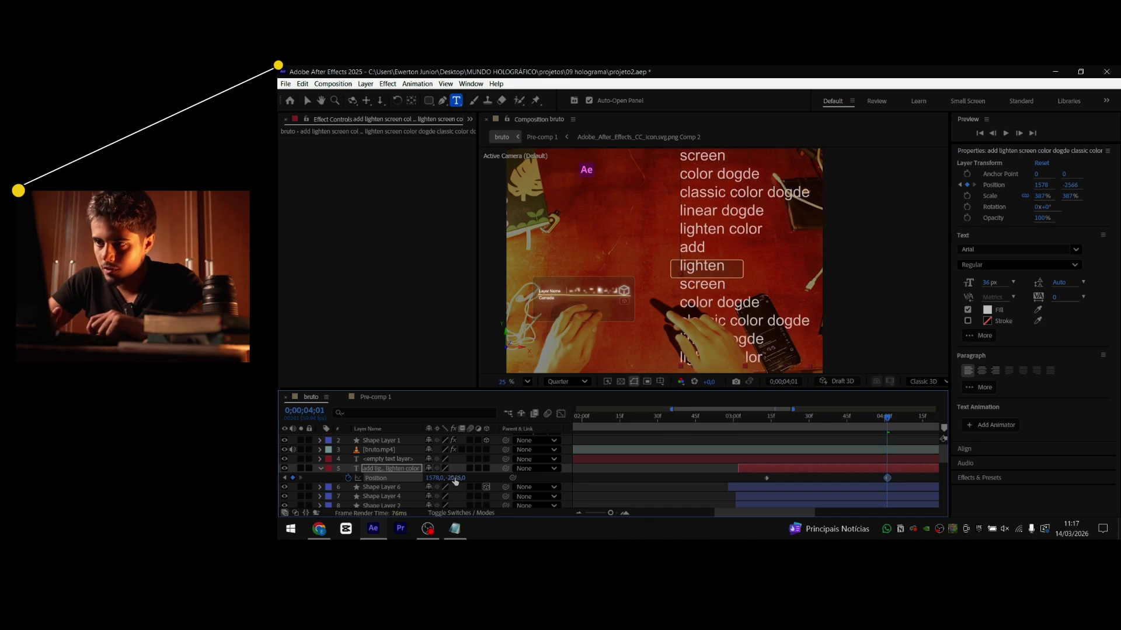
{"action": "left_click_drag", "start_coordinate": [455, 480], "coordinate": [340, 479]}
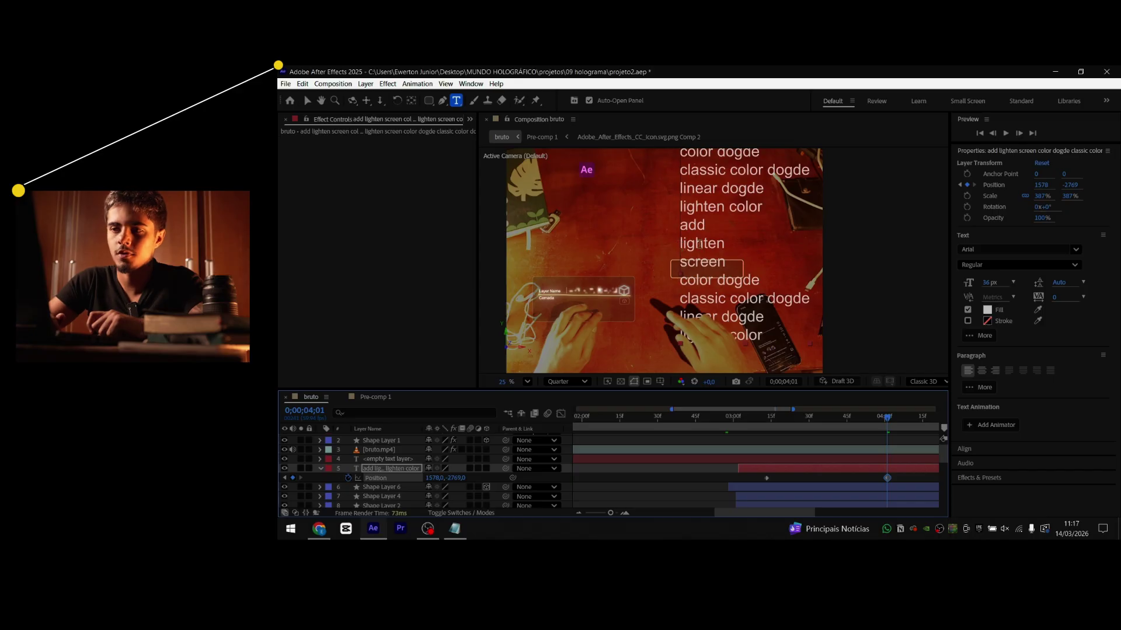
At 0;00;04;04, keyframe the text layer's Position at 1578, -2537 so the word "lighten" settles inside the rectangle
{"action": "left_click", "coordinate": [306, 101]}
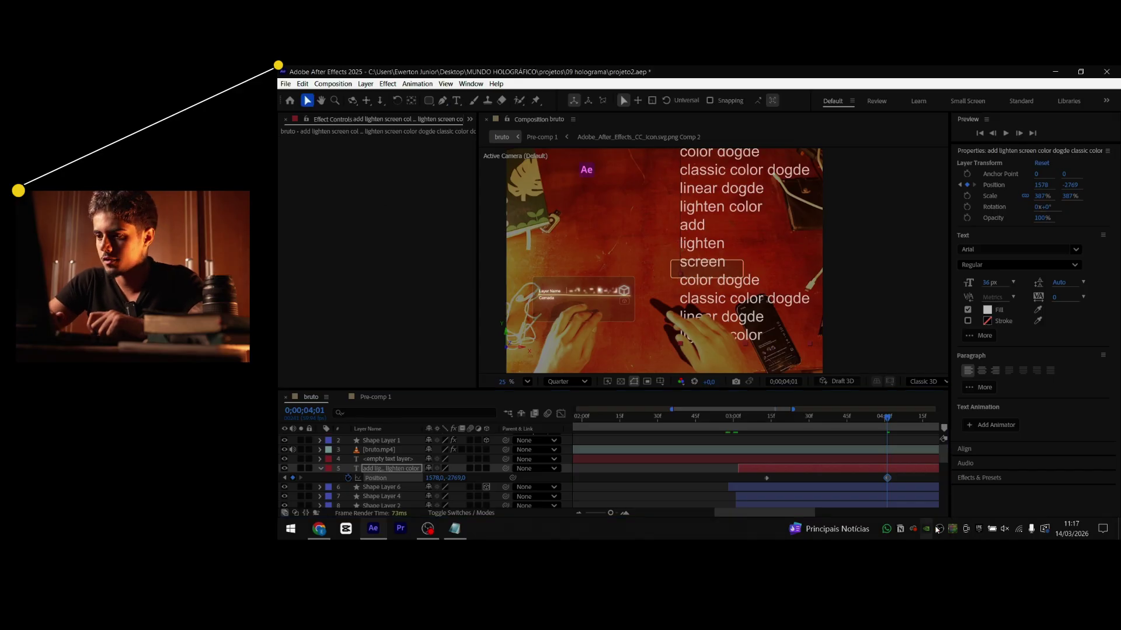
{"action": "left_click", "coordinate": [896, 418]}
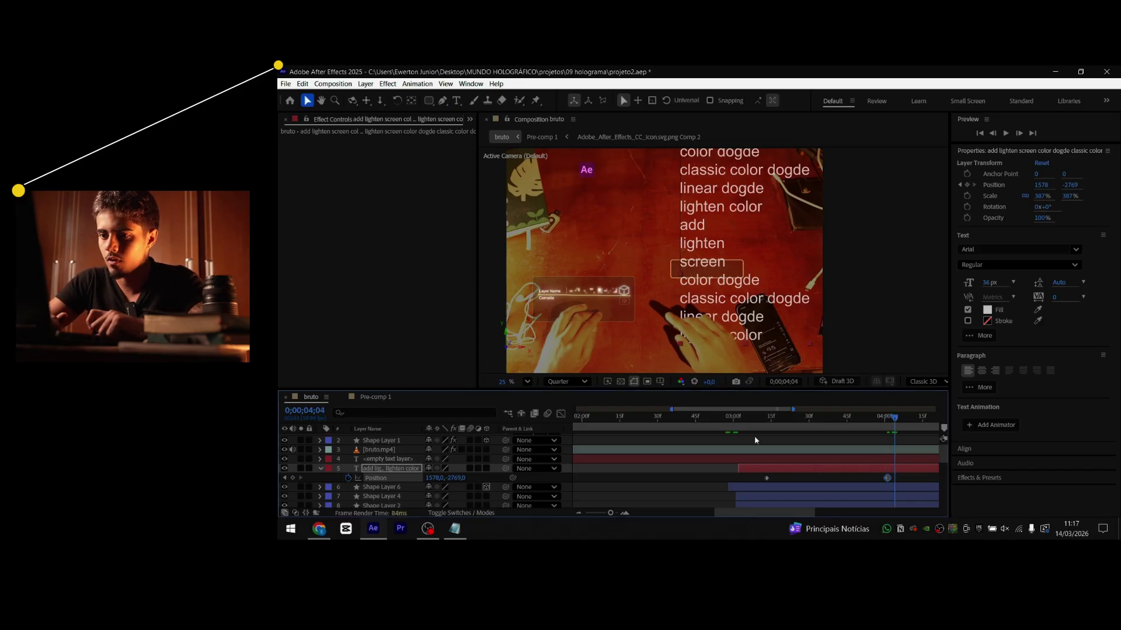
{"action": "left_click_drag", "start_coordinate": [457, 479], "coordinate": [587, 477]}
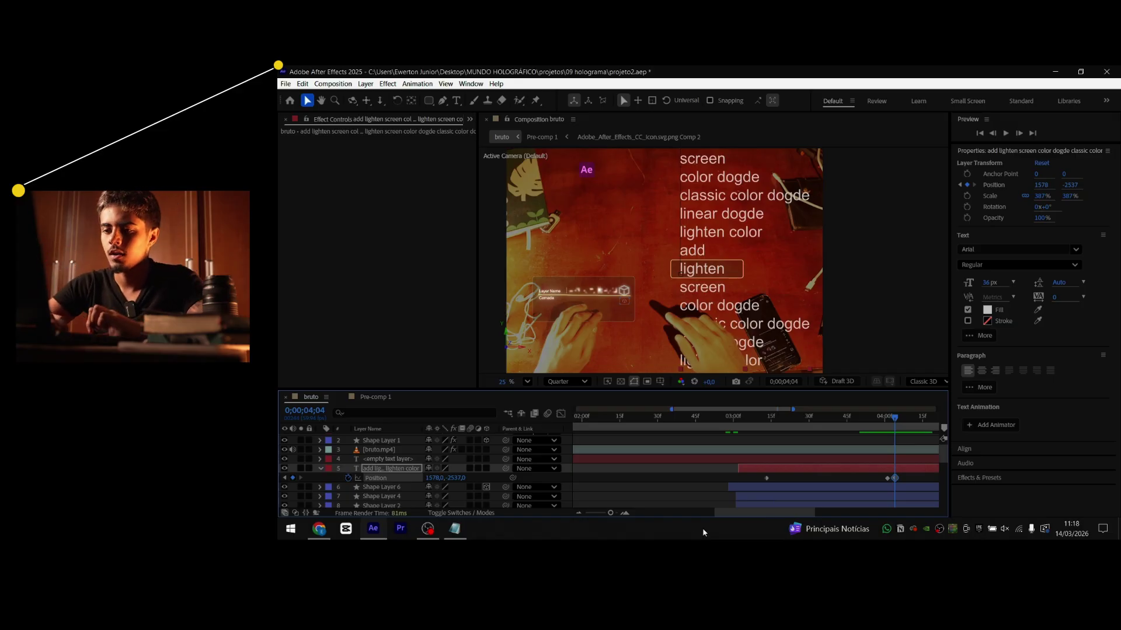
Apply Easy Ease to the text layer's Position keyframes and delay the last one to about 0;00;04;08
{"action": "left_click_drag", "start_coordinate": [610, 513], "coordinate": [613, 513]}
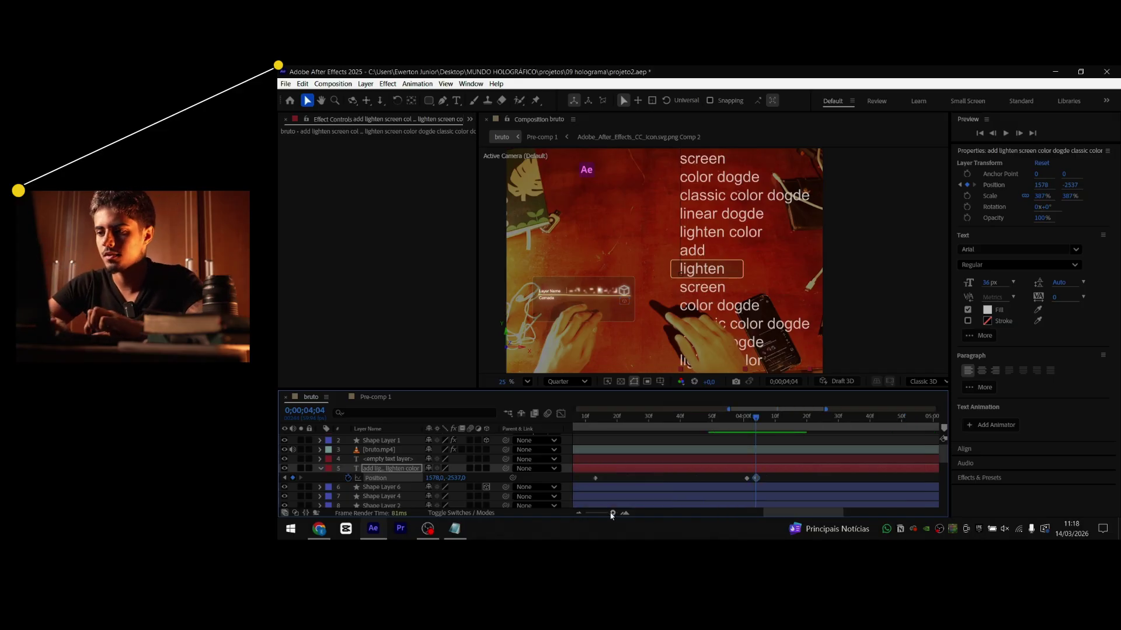
{"action": "left_click_drag", "start_coordinate": [757, 483], "coordinate": [599, 486]}
{"action": "key", "text": "F9"}
{"action": "left_click", "coordinate": [743, 478]}
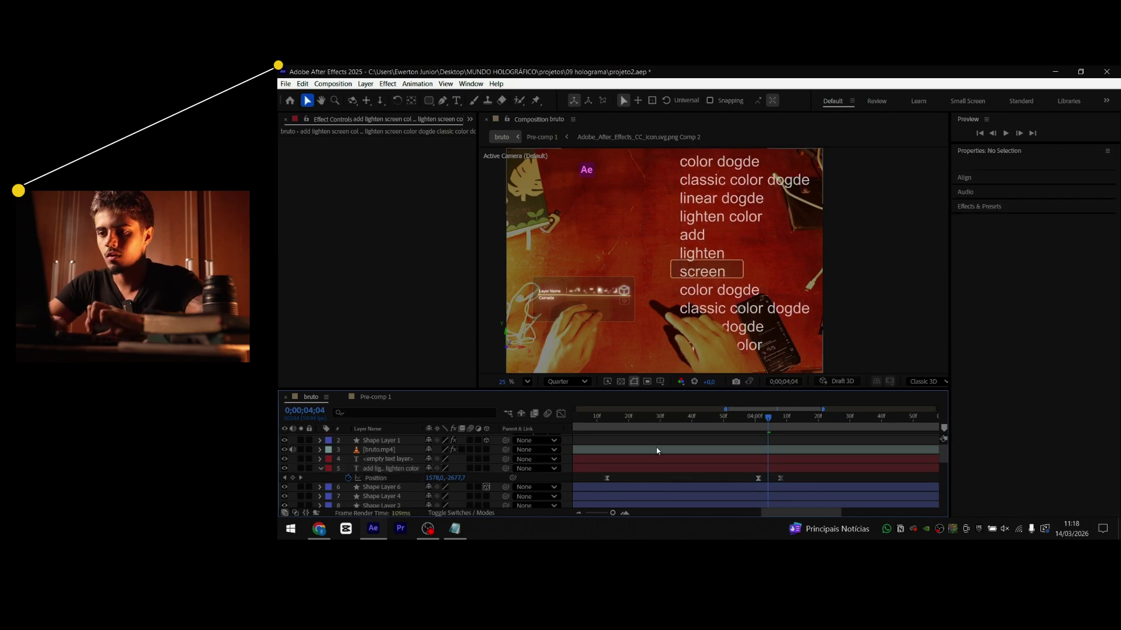
{"action": "left_click", "coordinate": [607, 419]}
{"action": "left_click_drag", "start_coordinate": [607, 418], "coordinate": [670, 423]}
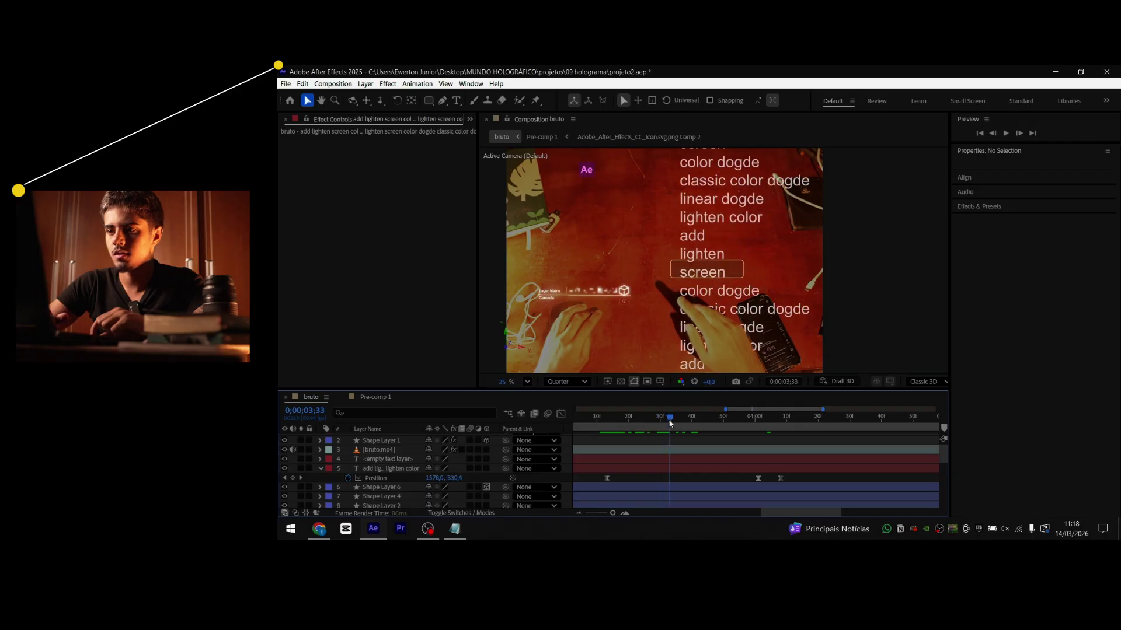
Enable motion blur on the blend-mode list text layer and in the composition, and preview the scroll
{"action": "left_click", "coordinate": [470, 468]}
{"action": "left_click", "coordinate": [547, 413]}
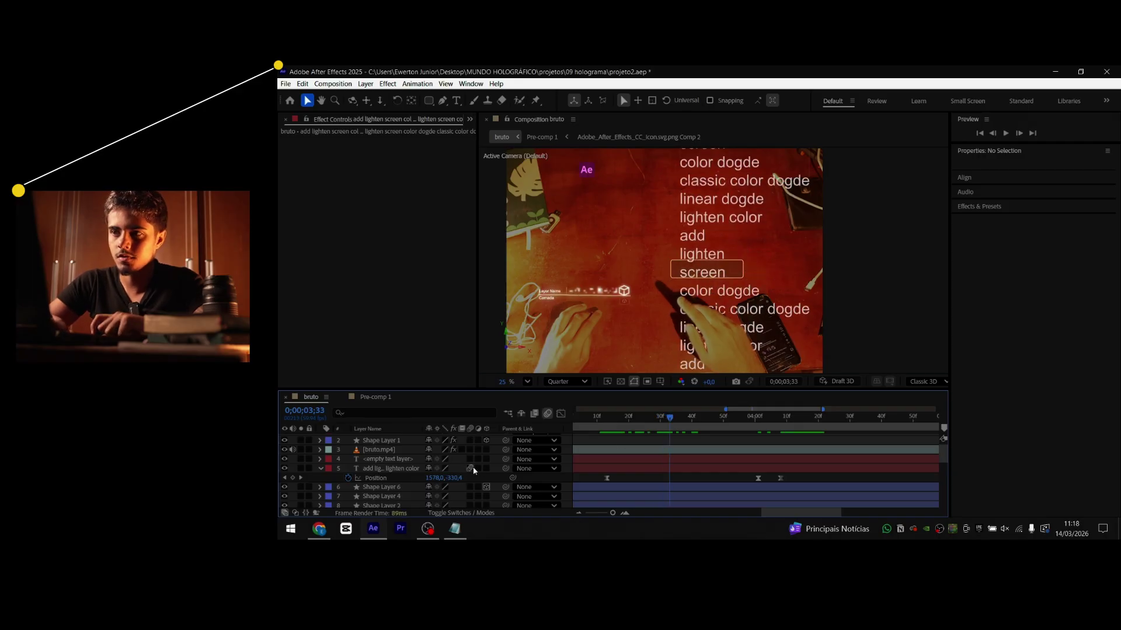
{"action": "left_click", "coordinate": [609, 423]}
{"action": "left_click_drag", "start_coordinate": [634, 425], "coordinate": [722, 415]}
Reshape the speed curve between the blend-mode list's first two Position keyframes so the scroll peaks early and slows down gradually
{"action": "left_click_drag", "start_coordinate": [770, 474], "coordinate": [649, 469]}
{"action": "key", "text": "shift+F3"}
{"action": "key", "text": "ctrl+z"}
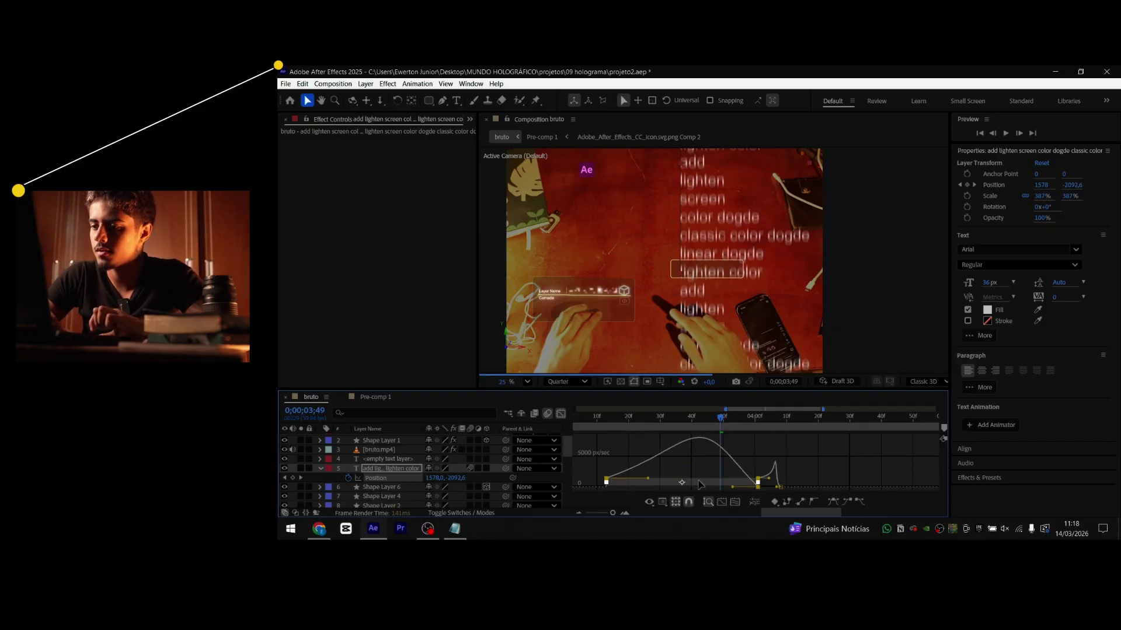
{"action": "left_click_drag", "start_coordinate": [732, 488], "coordinate": [695, 492]}
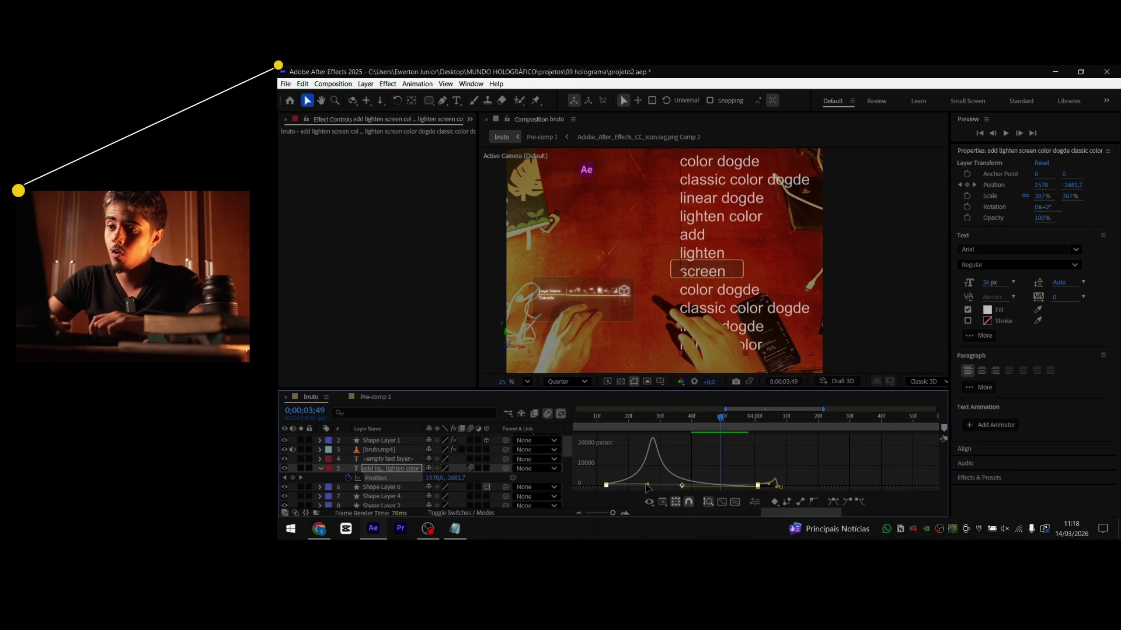
{"action": "left_click_drag", "start_coordinate": [647, 485], "coordinate": [615, 409]}
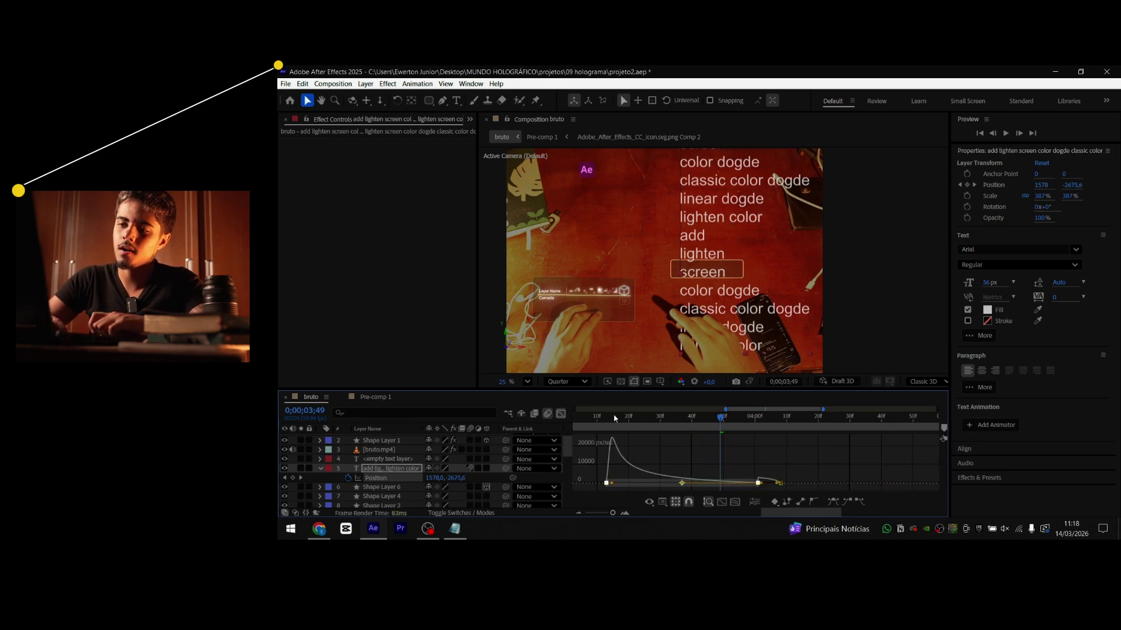
{"action": "left_click_drag", "start_coordinate": [611, 484], "coordinate": [638, 482]}
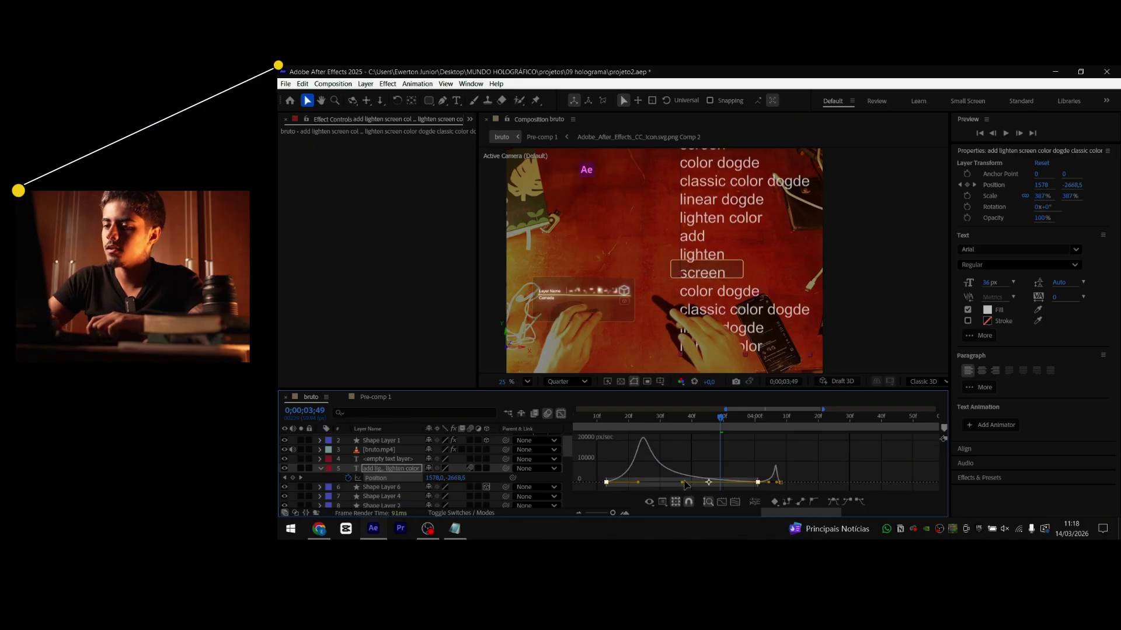
{"action": "left_click_drag", "start_coordinate": [684, 484], "coordinate": [685, 484]}
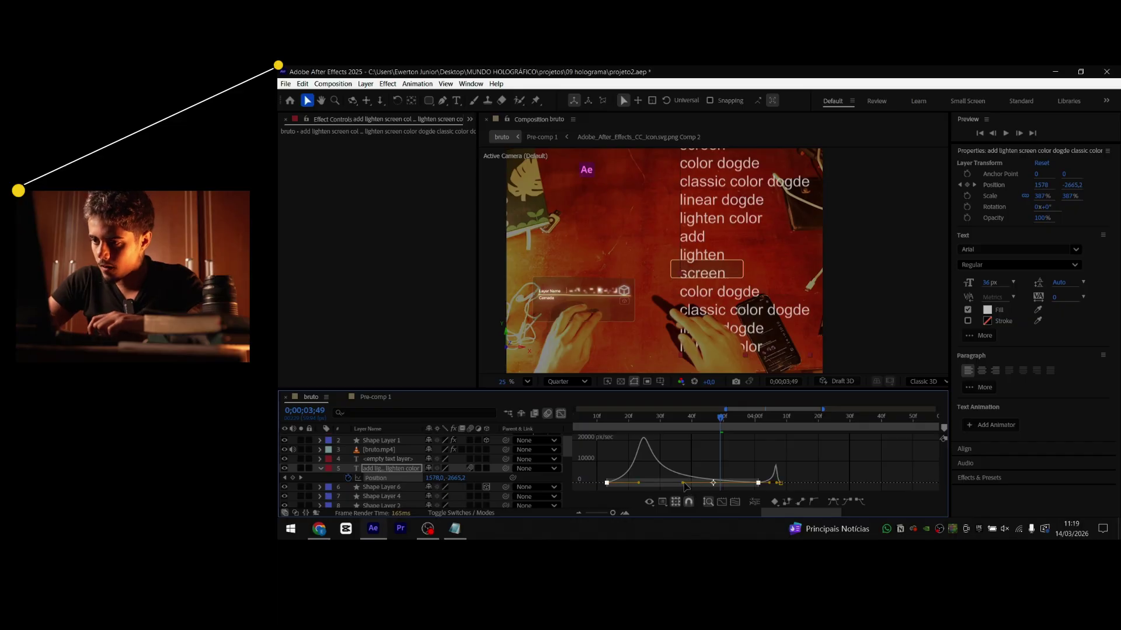
{"action": "left_click_drag", "start_coordinate": [686, 487], "coordinate": [650, 488]}
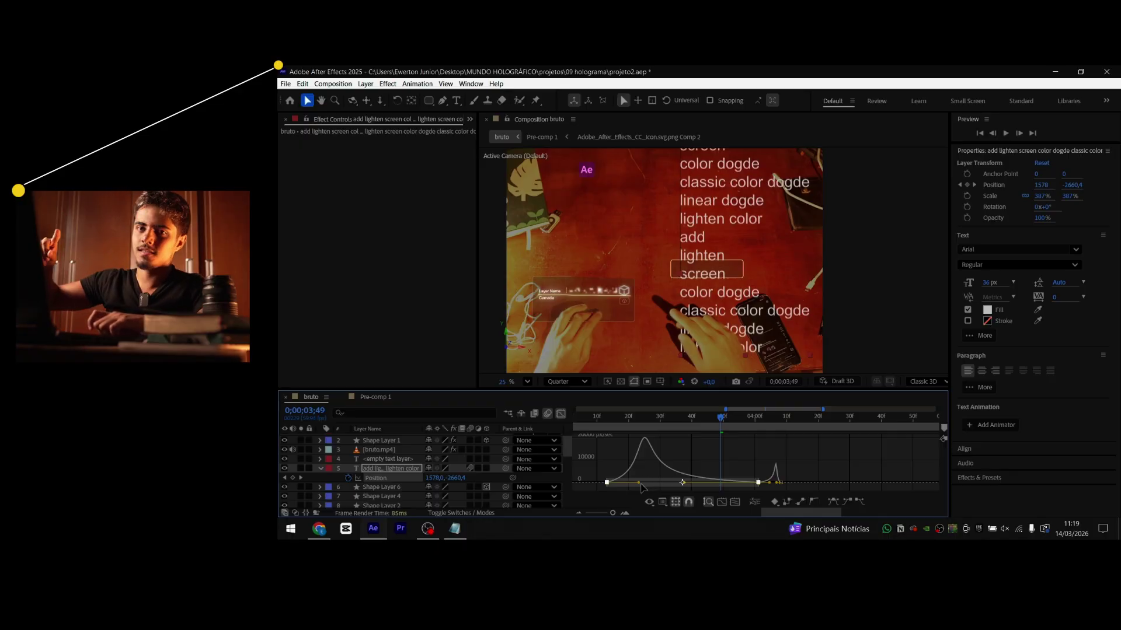
{"action": "left_click_drag", "start_coordinate": [641, 486], "coordinate": [655, 490]}
{"action": "left_click", "coordinate": [560, 413]}
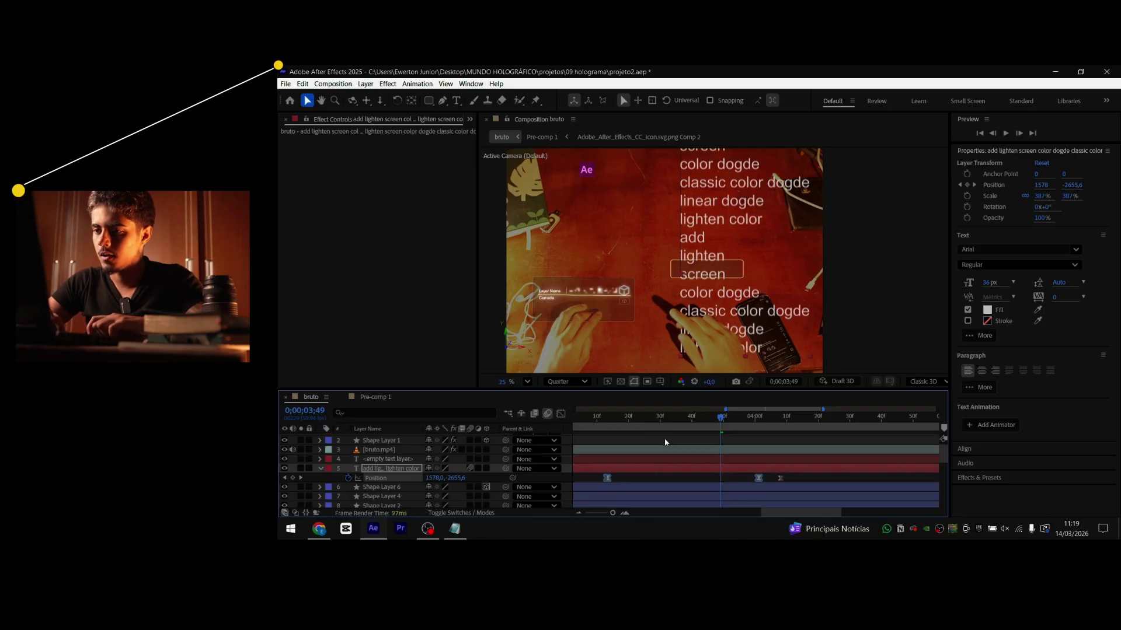
Preview the re-eased list scroll from about 0;00;03;09
{"action": "left_click", "coordinate": [601, 416]}
{"action": "key", "text": "space"}
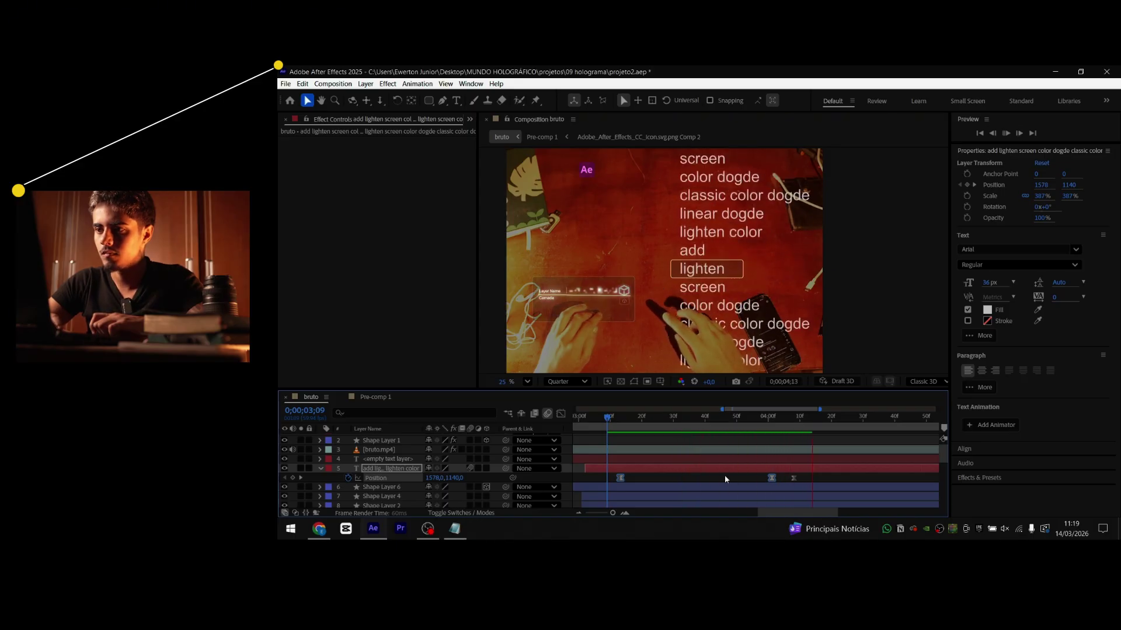
{"action": "key", "text": "space"}
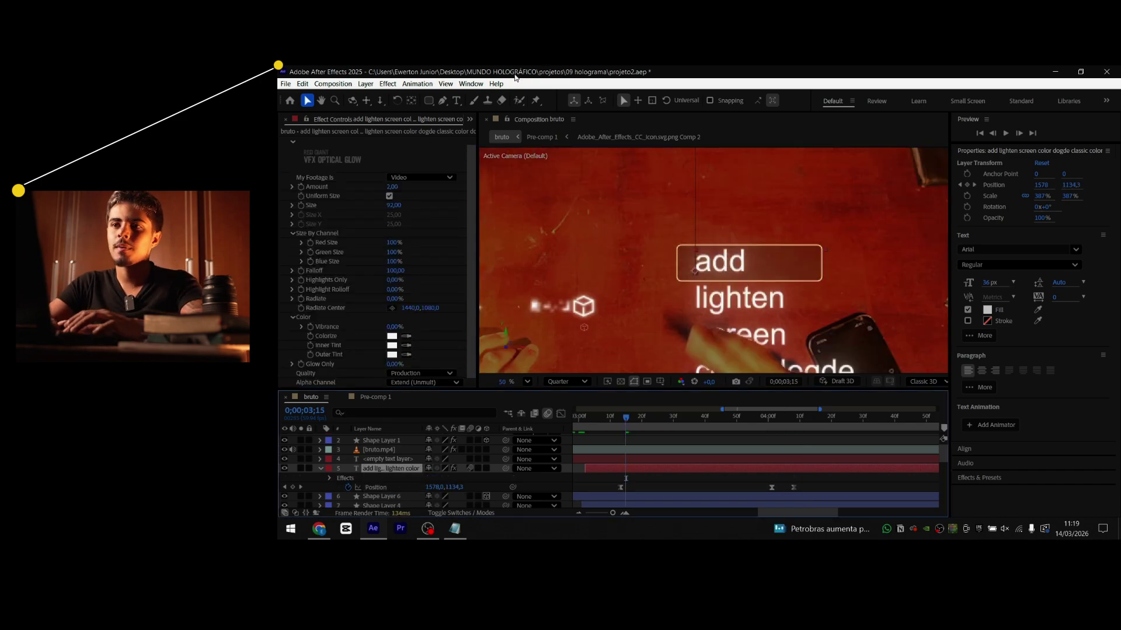
Try a four-point mask around the word "add" directly on the list text layer and check it at 0;00;03;21
{"action": "left_click", "coordinate": [428, 101]}
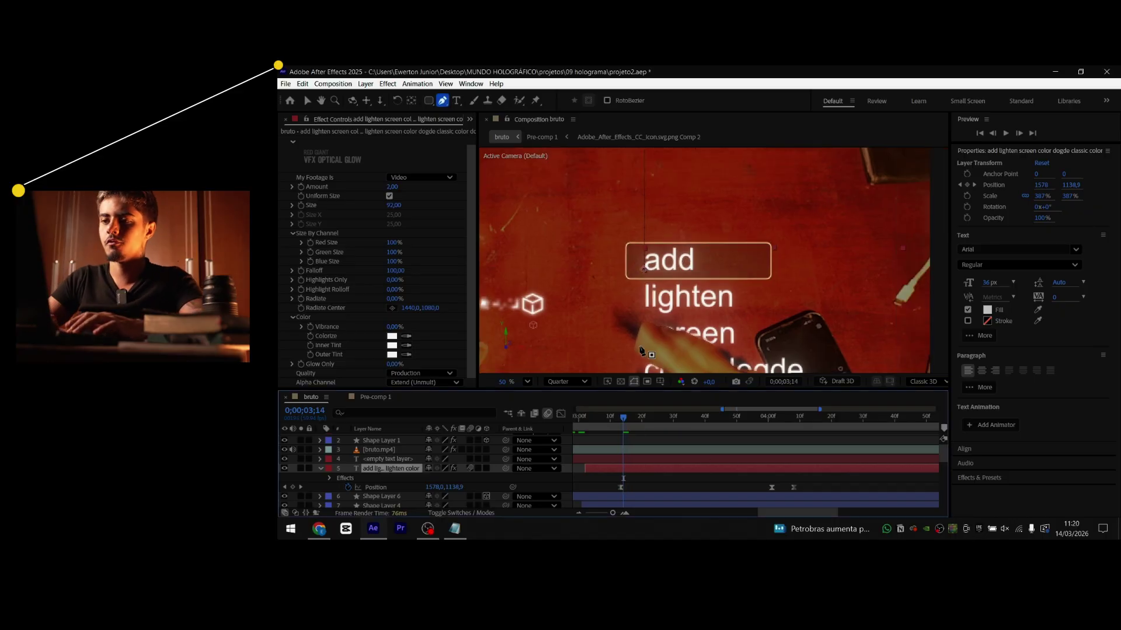
{"action": "left_click", "coordinate": [637, 242]}
{"action": "left_click", "coordinate": [635, 273]}
{"action": "left_click", "coordinate": [742, 283]}
{"action": "left_click", "coordinate": [718, 247]}
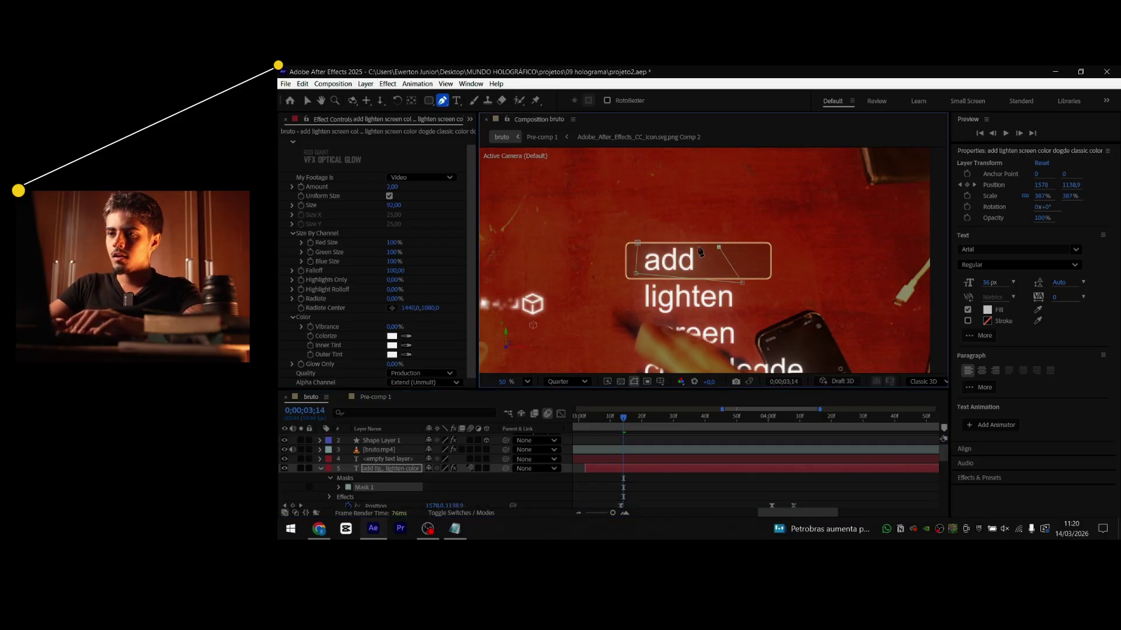
{"action": "left_click", "coordinate": [637, 243]}
{"action": "left_click", "coordinate": [663, 482]}
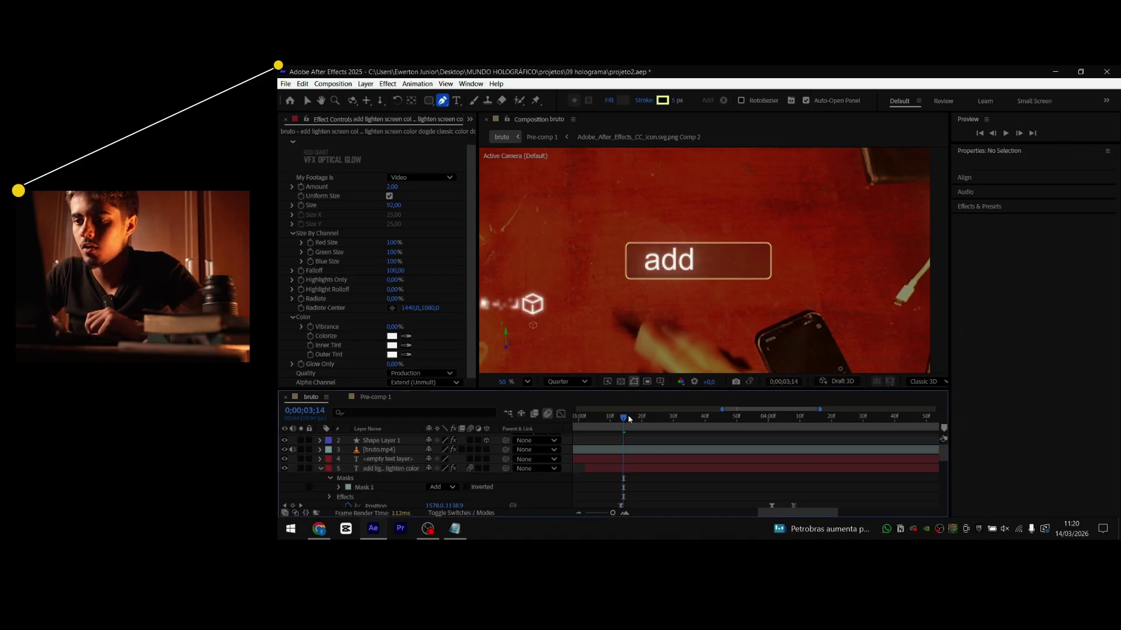
{"action": "left_click_drag", "start_coordinate": [629, 418], "coordinate": [646, 420]}
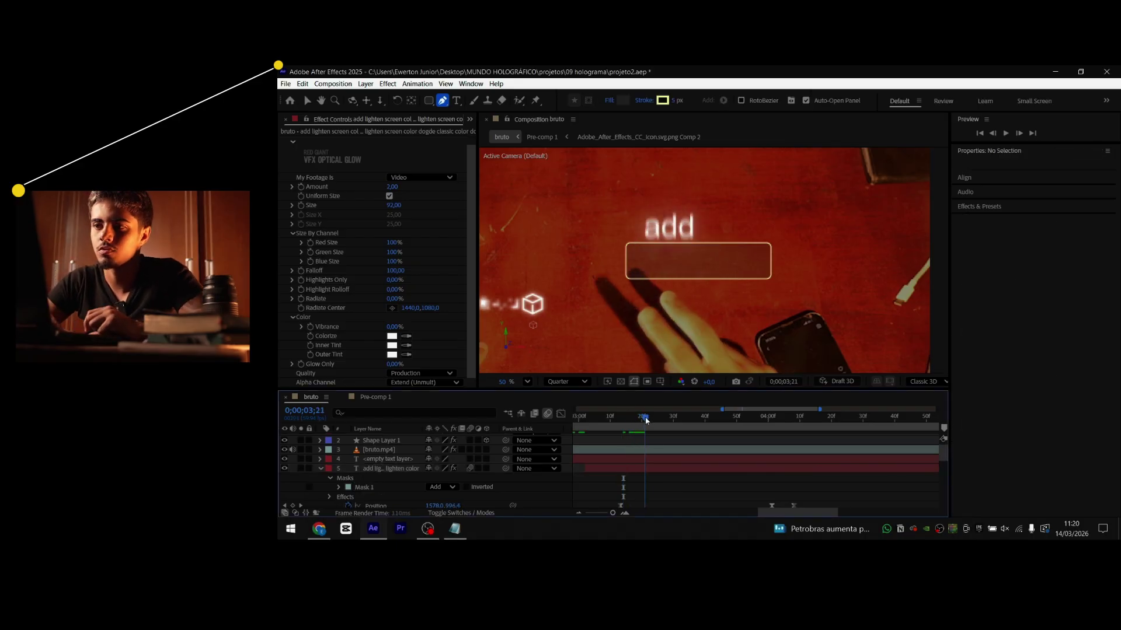
{"action": "left_click", "coordinate": [380, 488]}
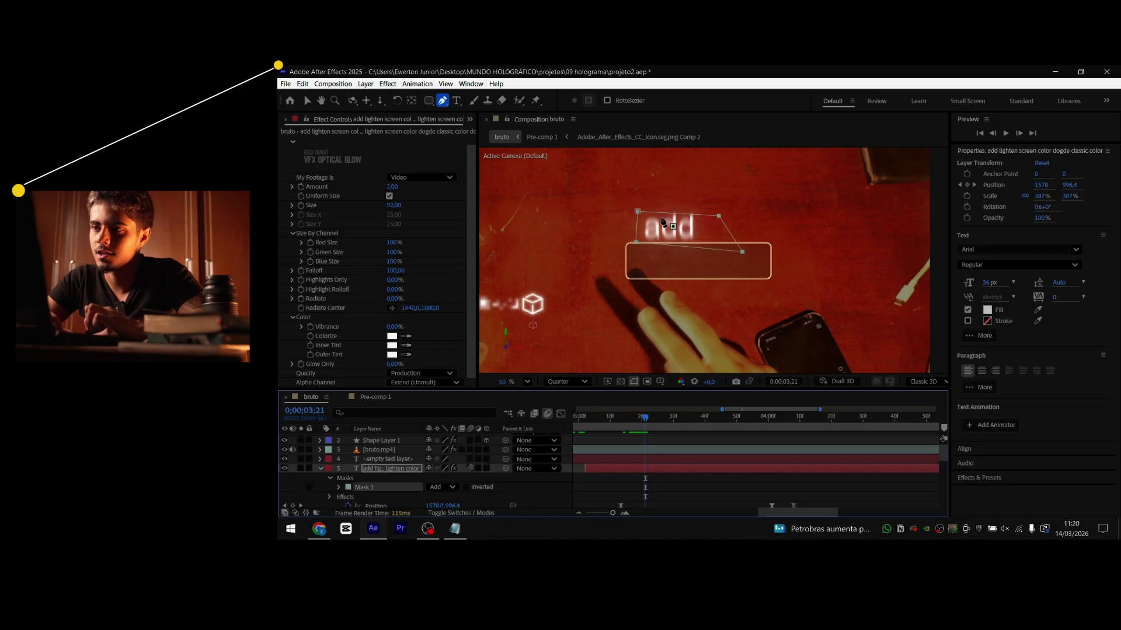
Undo and delete the mask drawn on the list text layer
{"action": "key", "text": "ctrl+z"}
{"action": "key", "text": "ctrl+z"}
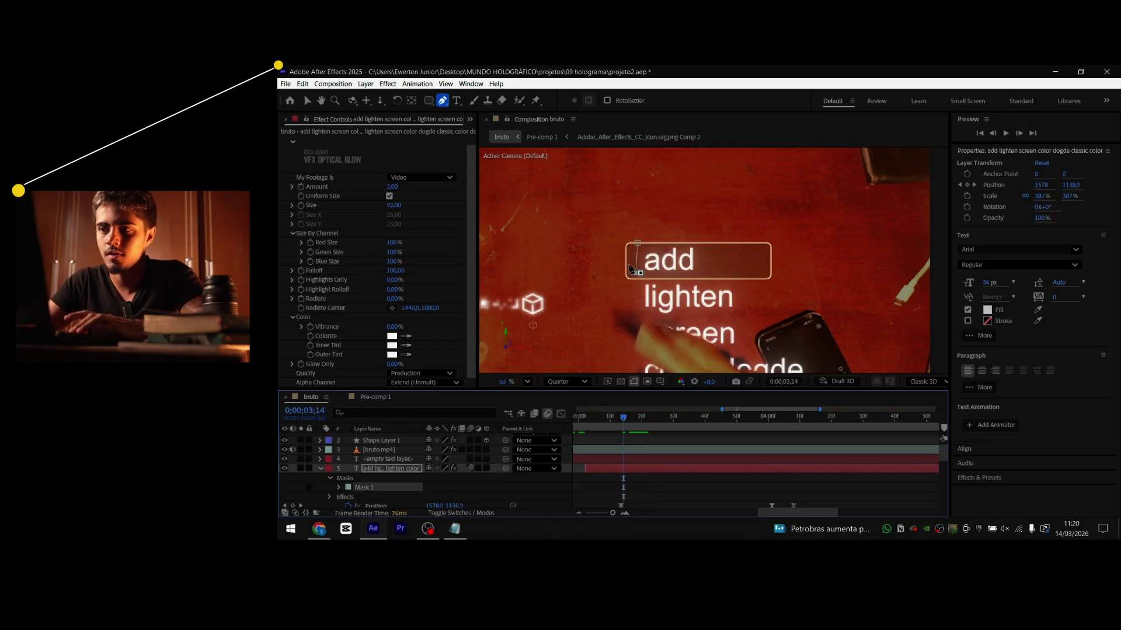
{"action": "key", "text": "Delete"}
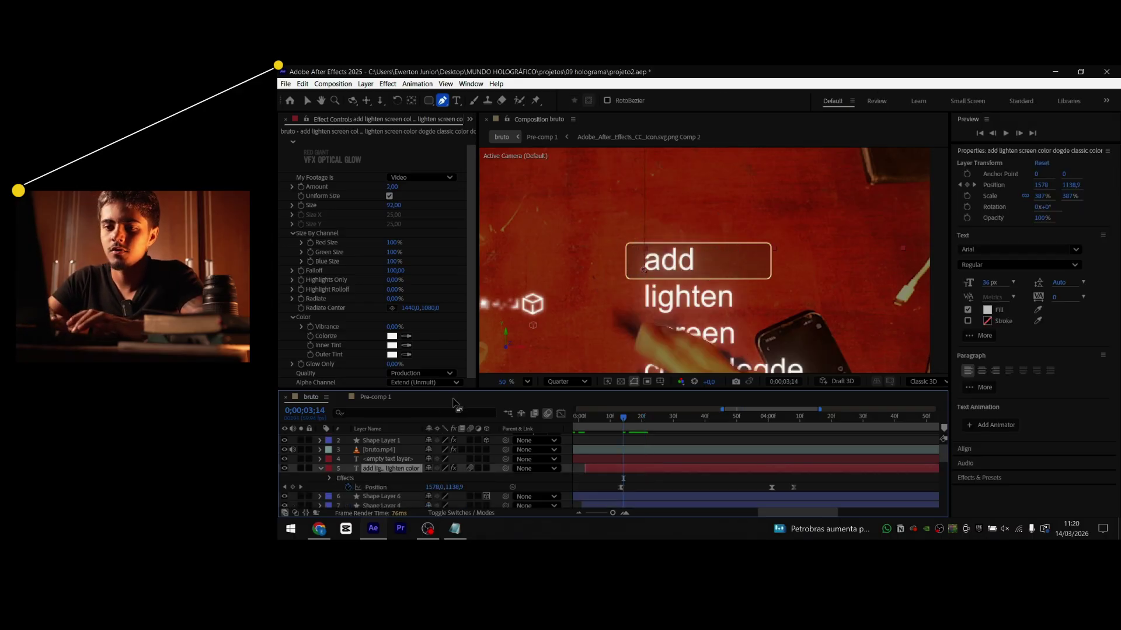
Pre-compose the blend-mode list text layer, moving all attributes into the new composition and keeping the suggested name
{"action": "left_click", "coordinate": [321, 469]}
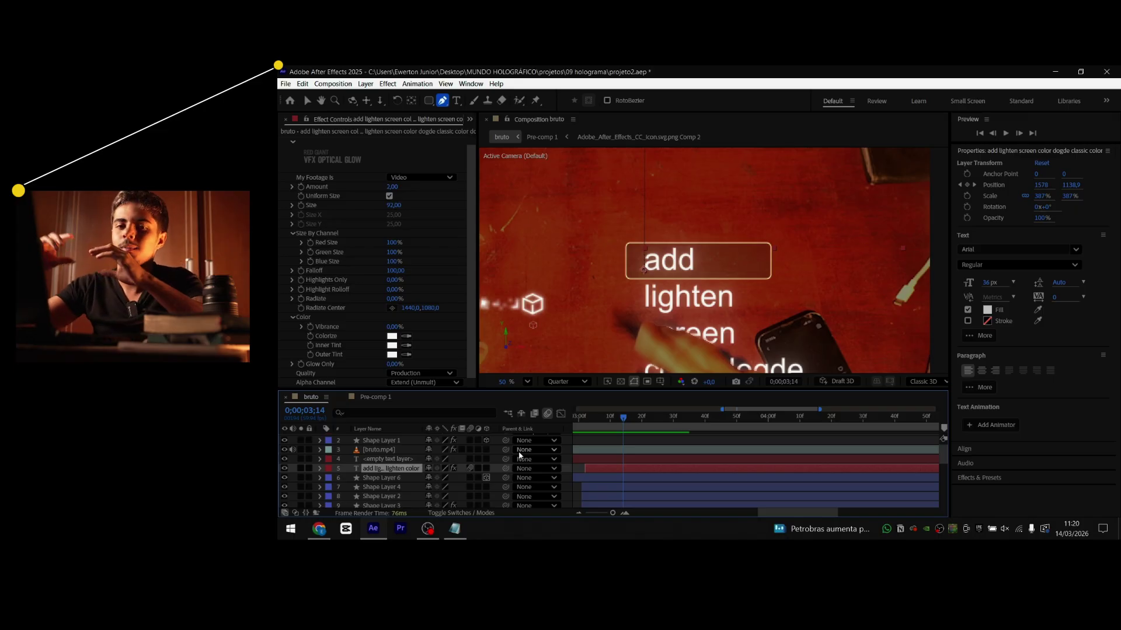
{"action": "key", "text": "ctrl+shift+c"}
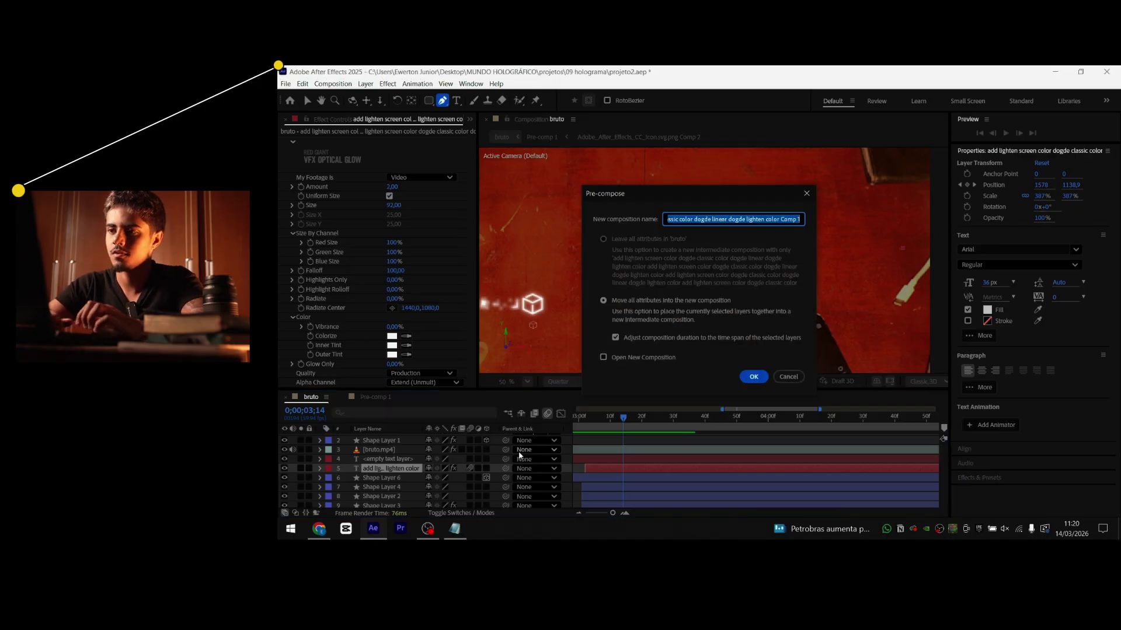
{"action": "left_click", "coordinate": [752, 377]}
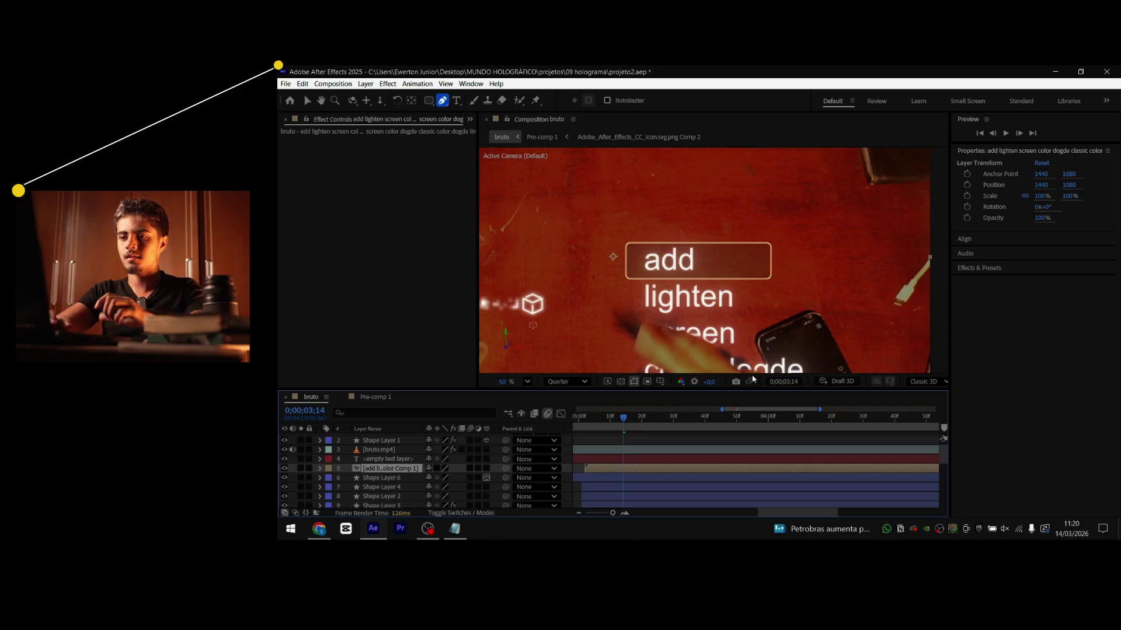
At 0;00;03;07, draw a four-point mask on the list pre-comp around "add", matching the height of the selection rectangle
{"action": "left_click", "coordinate": [661, 417]}
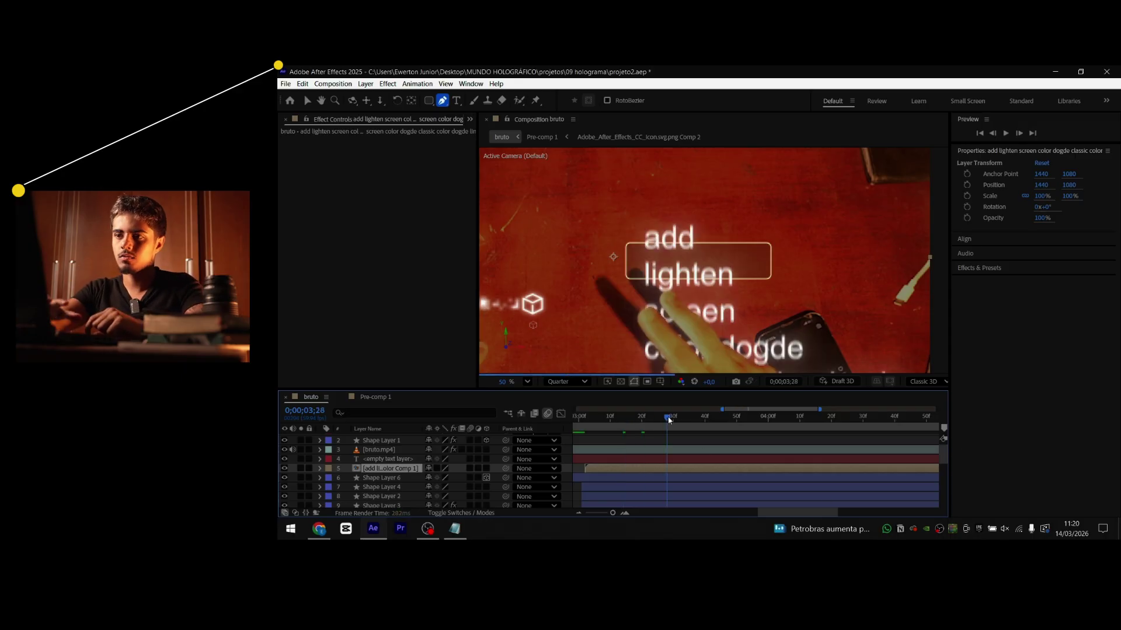
{"action": "left_click", "coordinate": [600, 416]}
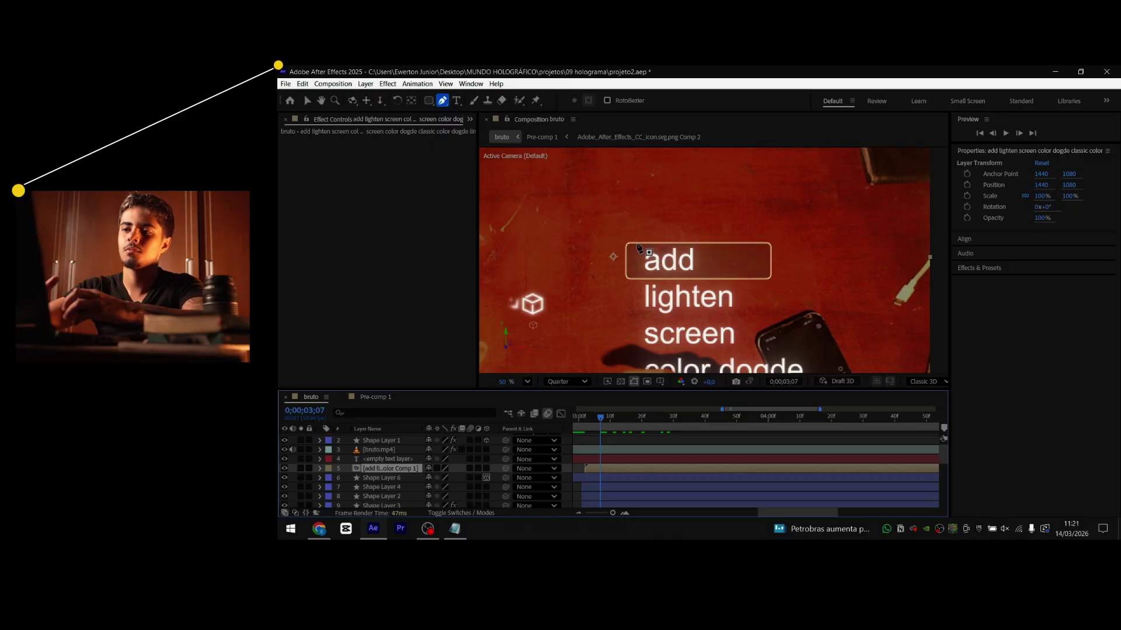
{"action": "scroll", "coordinate": [638, 245], "scroll_direction": "up", "scroll_amount": 1}
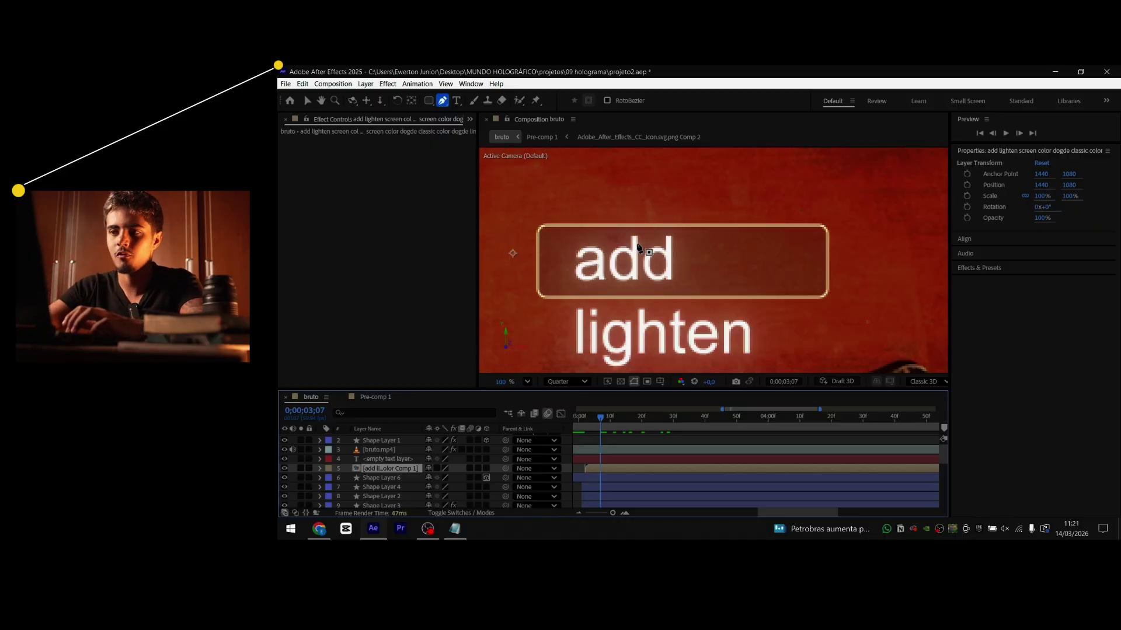
{"action": "left_click", "coordinate": [563, 224]}
{"action": "left_click", "coordinate": [566, 298]}
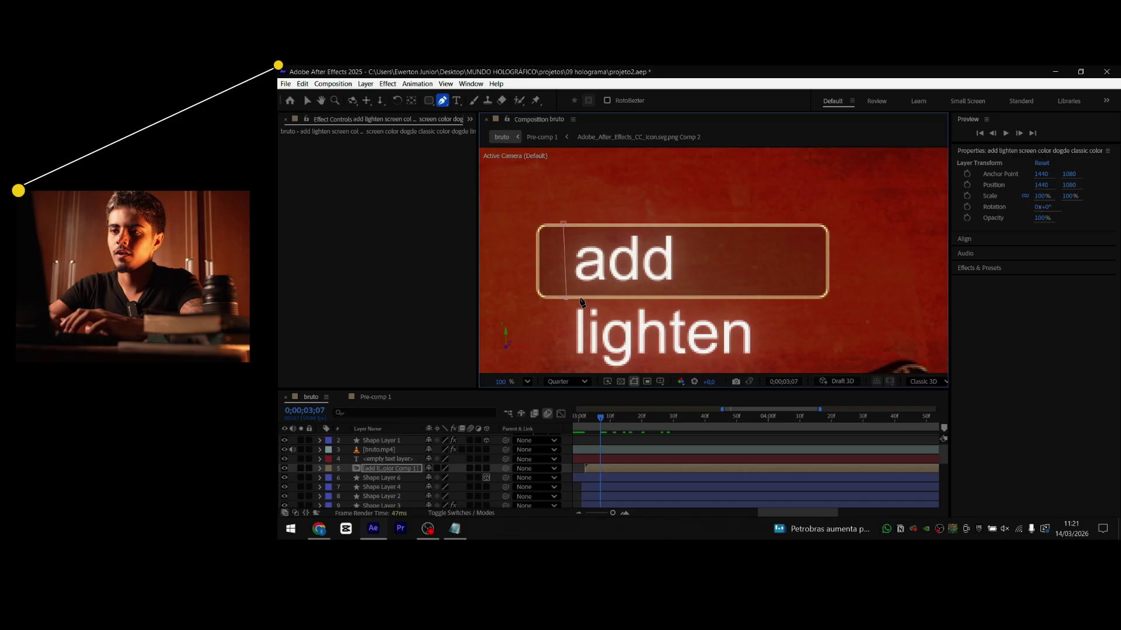
{"action": "left_click", "coordinate": [728, 298]}
{"action": "left_click", "coordinate": [721, 226]}
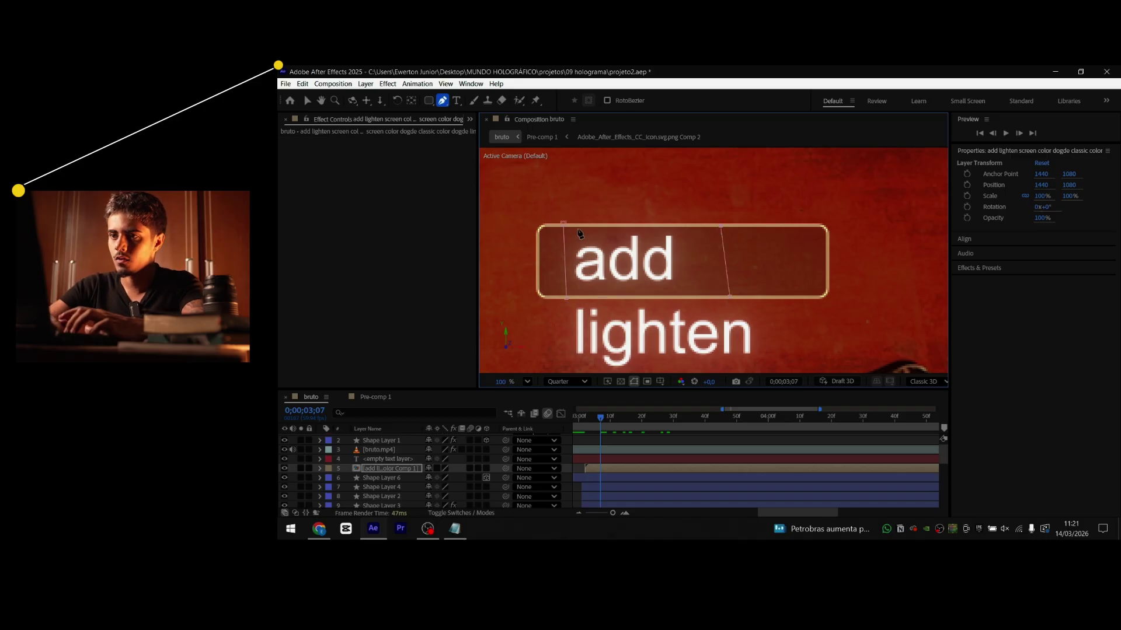
{"action": "left_click", "coordinate": [564, 224]}
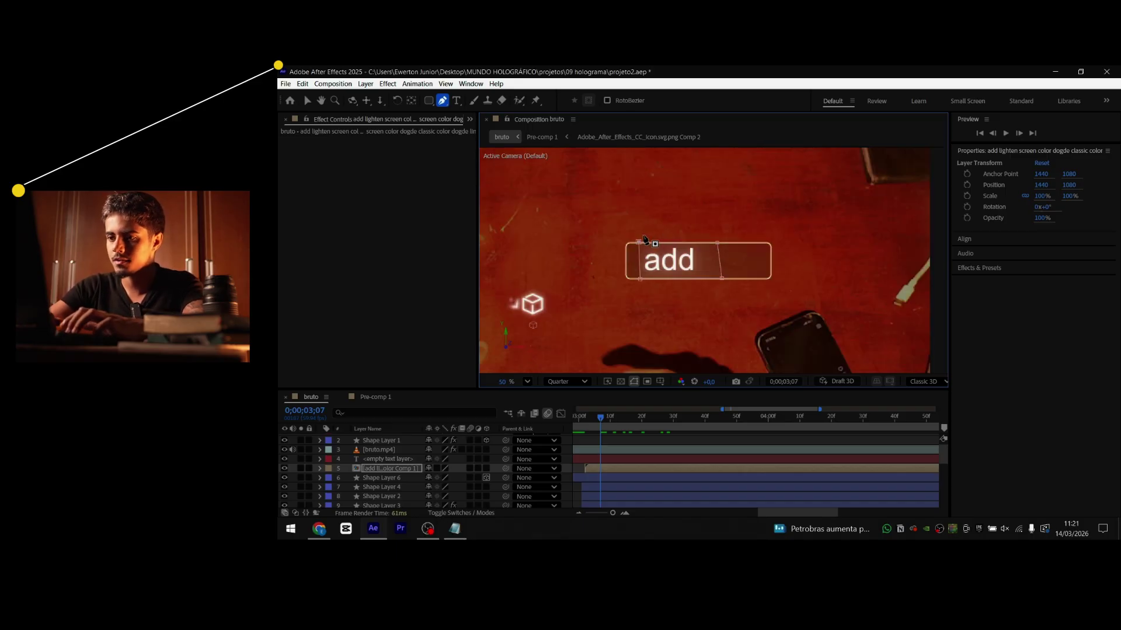
Check how the masked list scrolls inside the selection rectangle up to about 0;00;03;36
{"action": "left_click", "coordinate": [613, 479]}
{"action": "left_click", "coordinate": [582, 468]}
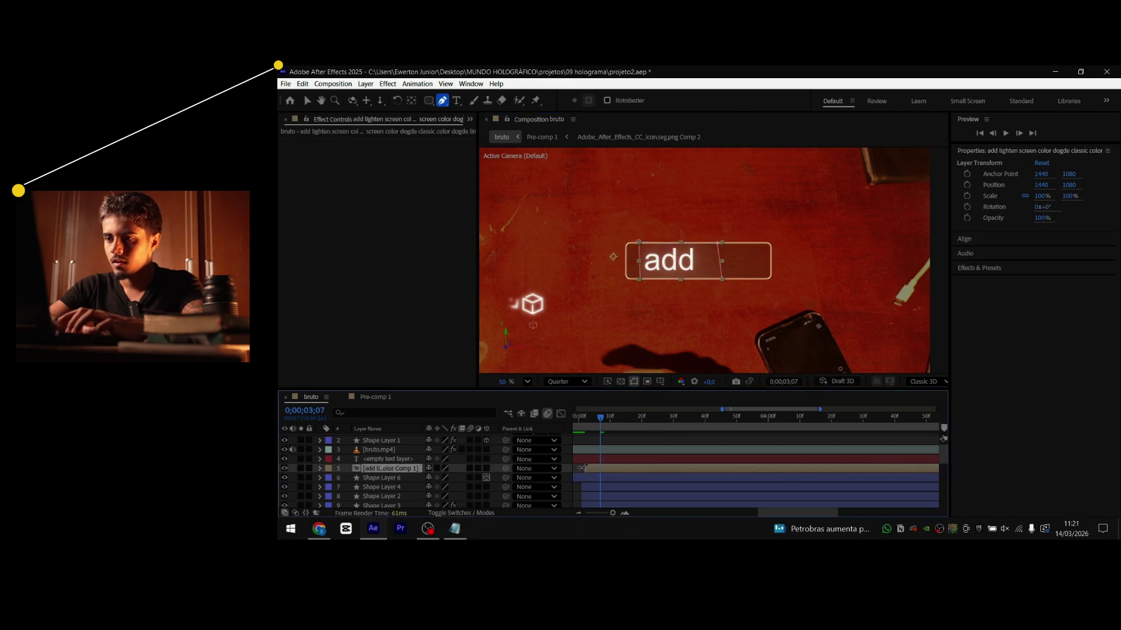
{"action": "left_click_drag", "start_coordinate": [602, 419], "coordinate": [691, 418]}
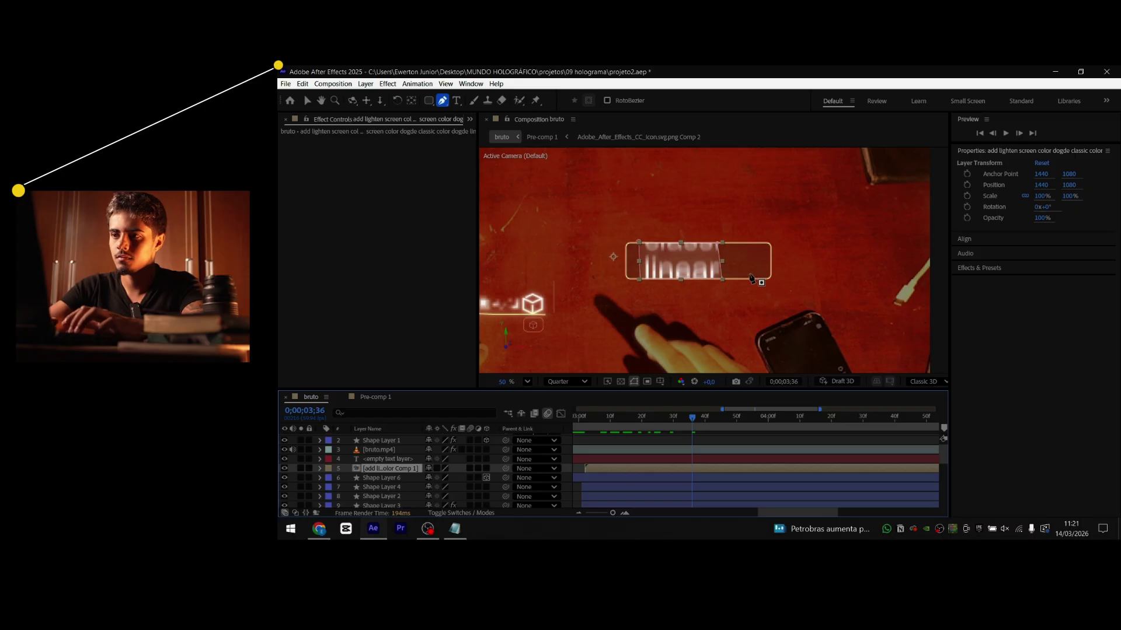
{"action": "key", "text": "period"}
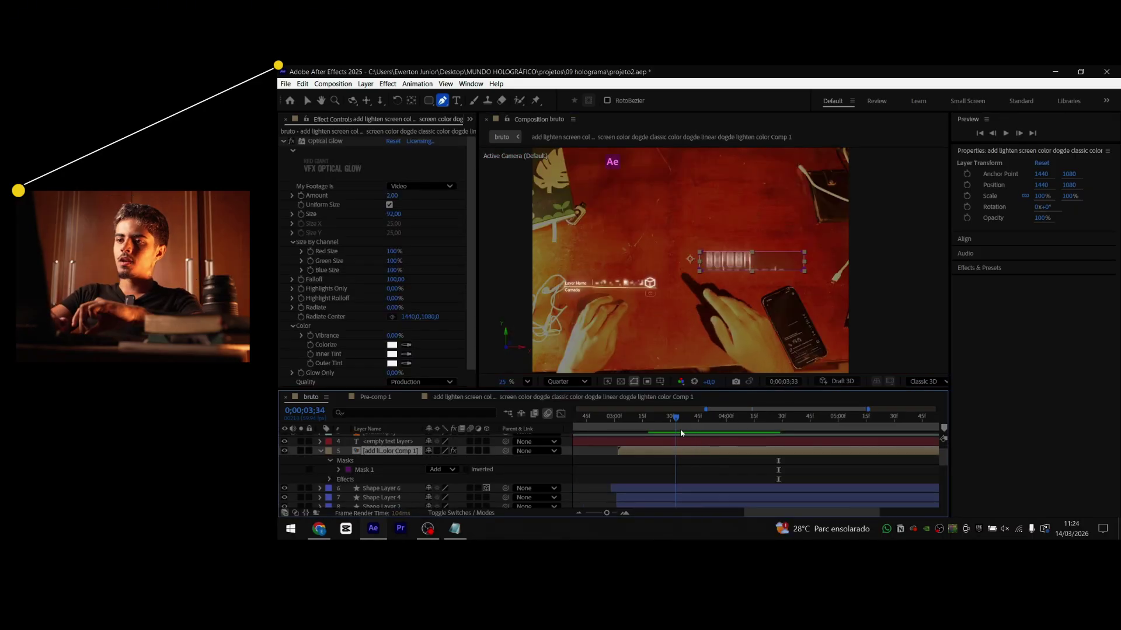
At 0;00;04;24, draw a circle about 161 px wide between the index finger and thumb as a new shape layer
{"action": "left_click_drag", "start_coordinate": [680, 429], "coordinate": [771, 432]}
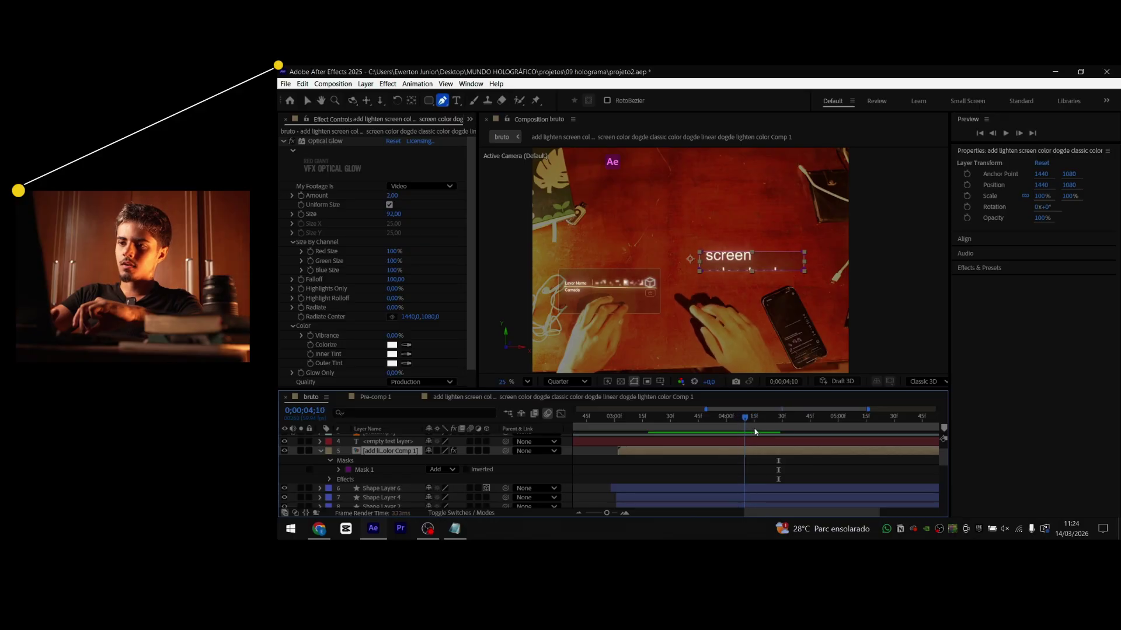
{"action": "key", "text": "period"}
{"action": "left_click_drag", "start_coordinate": [749, 276], "coordinate": [765, 185]}
{"action": "scroll", "coordinate": [715, 250], "scroll_direction": "up", "scroll_amount": 1}
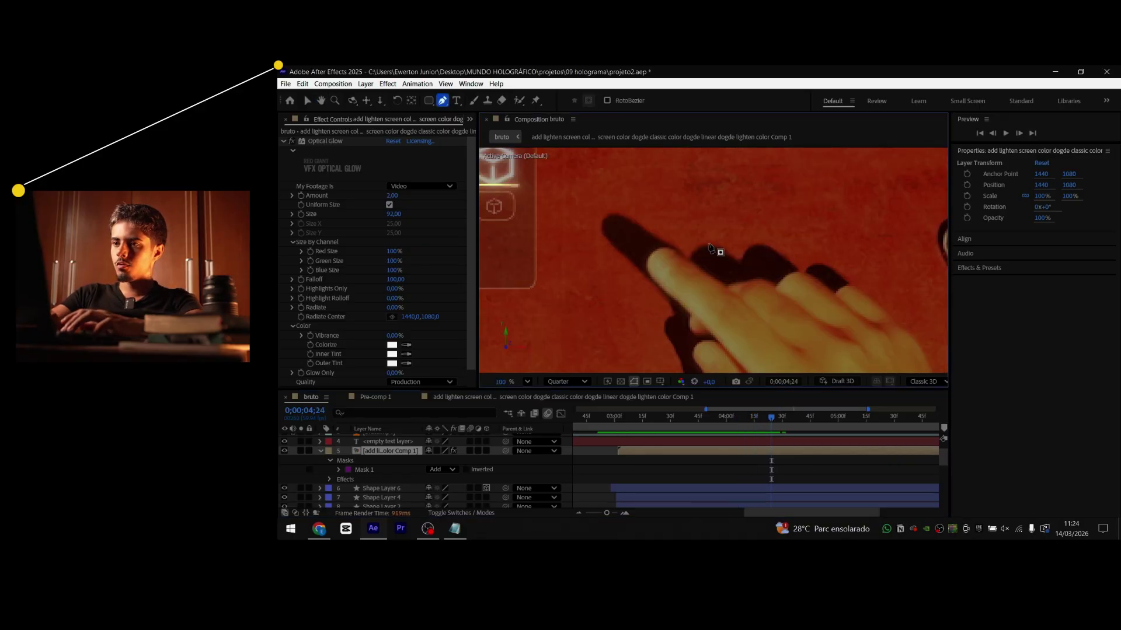
{"action": "key", "text": "comma"}
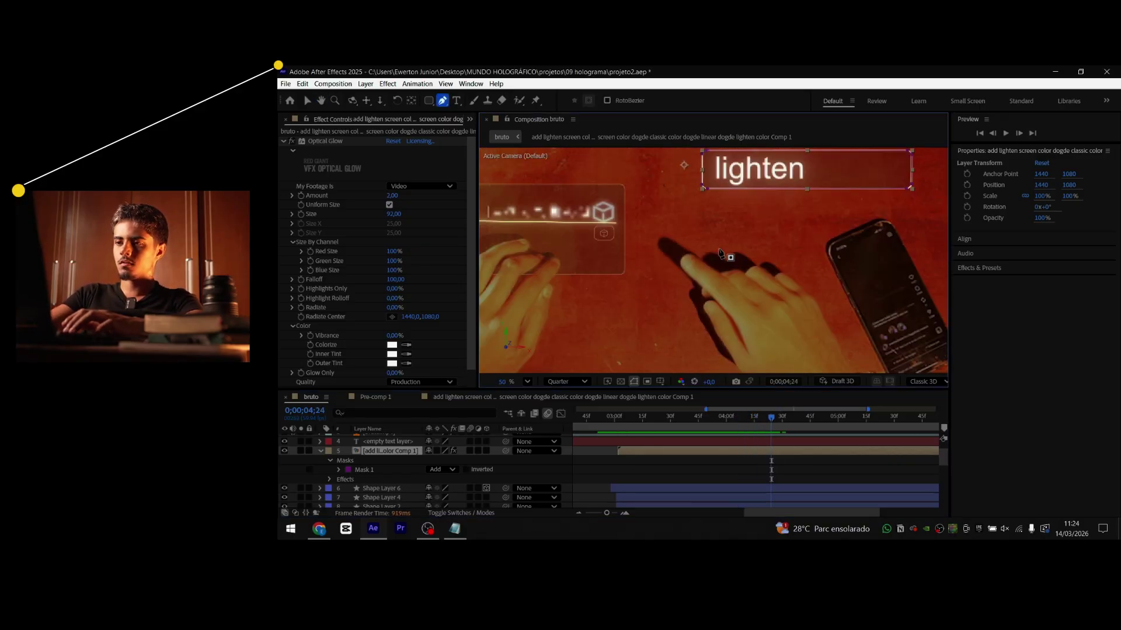
{"action": "left_click", "coordinate": [307, 100]}
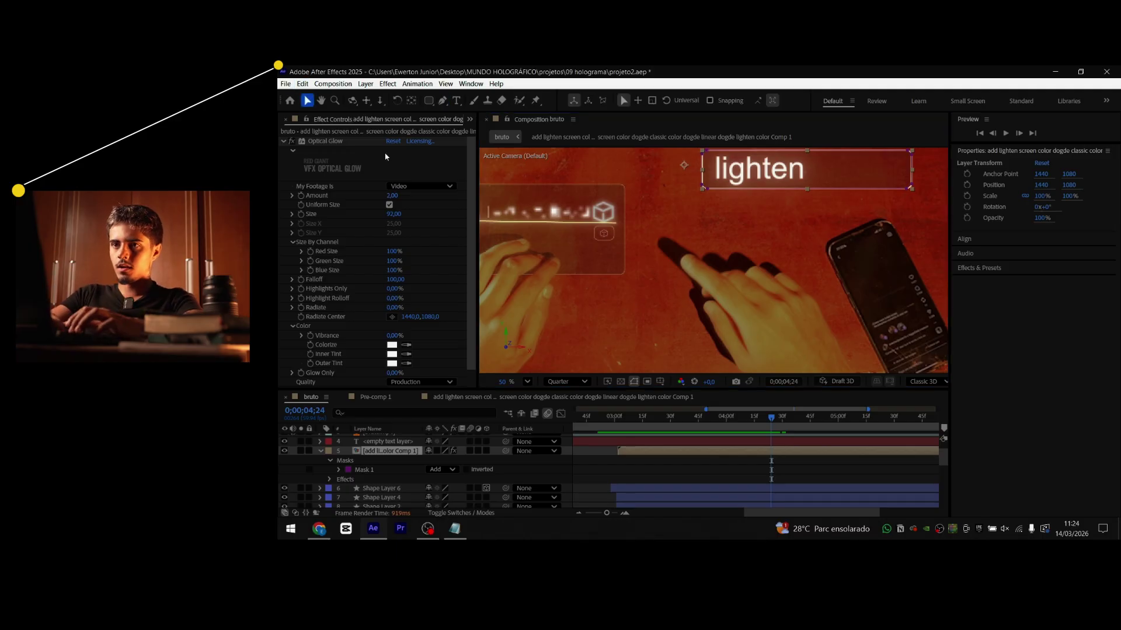
{"action": "left_click", "coordinate": [428, 102]}
{"action": "left_click_drag", "start_coordinate": [603, 214], "coordinate": [605, 214]}
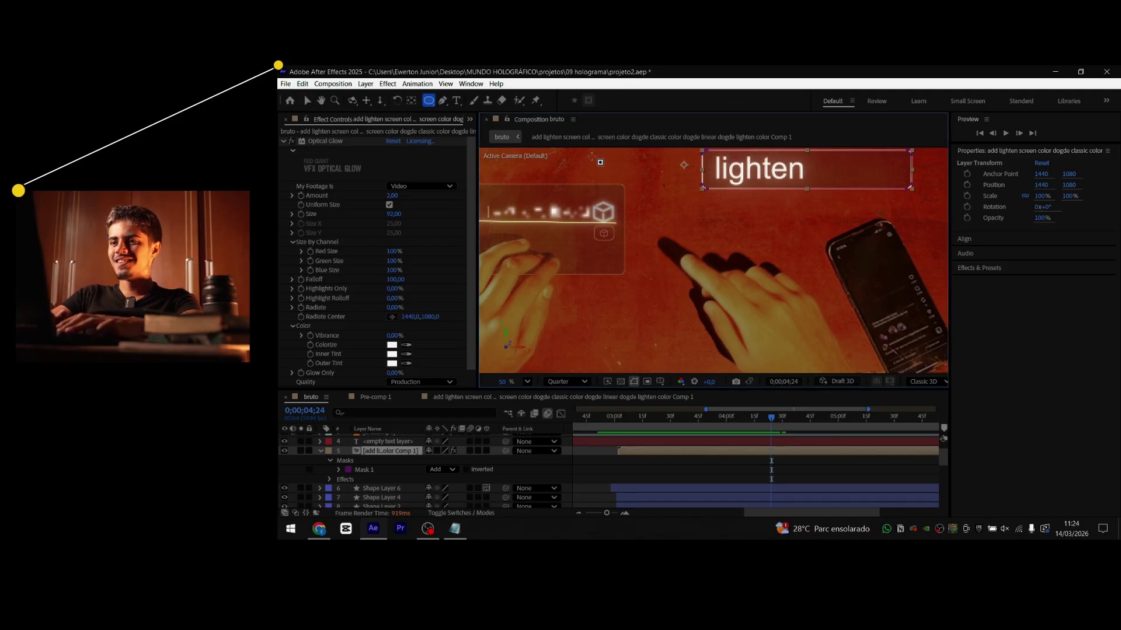
{"action": "scroll", "coordinate": [655, 315], "scroll_direction": "up", "scroll_amount": 2}
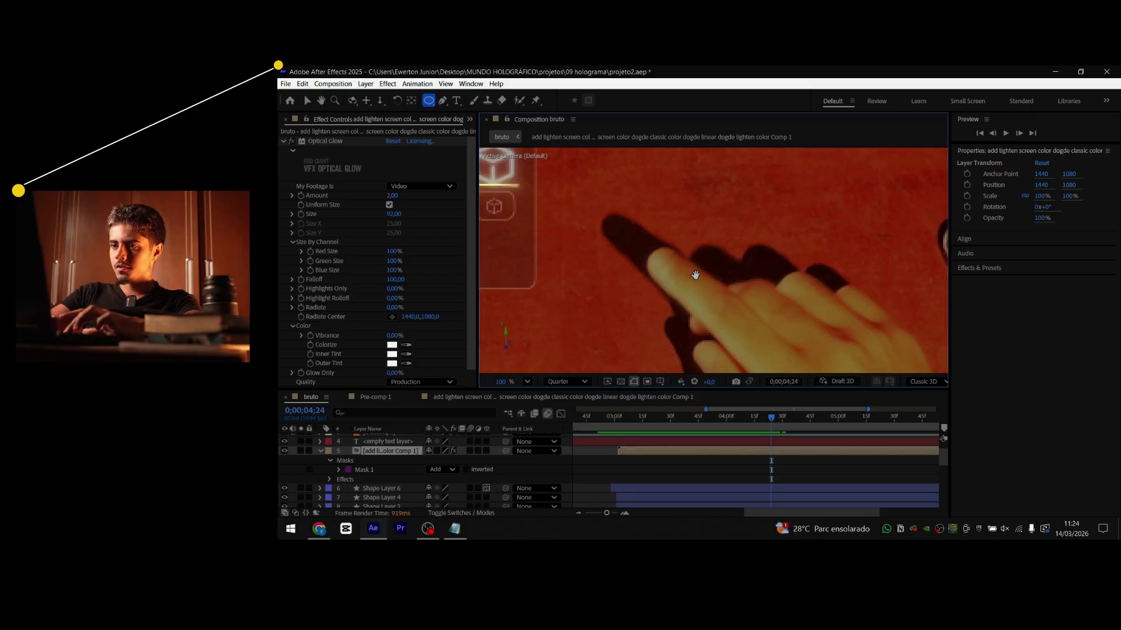
{"action": "left_click", "coordinate": [748, 477]}
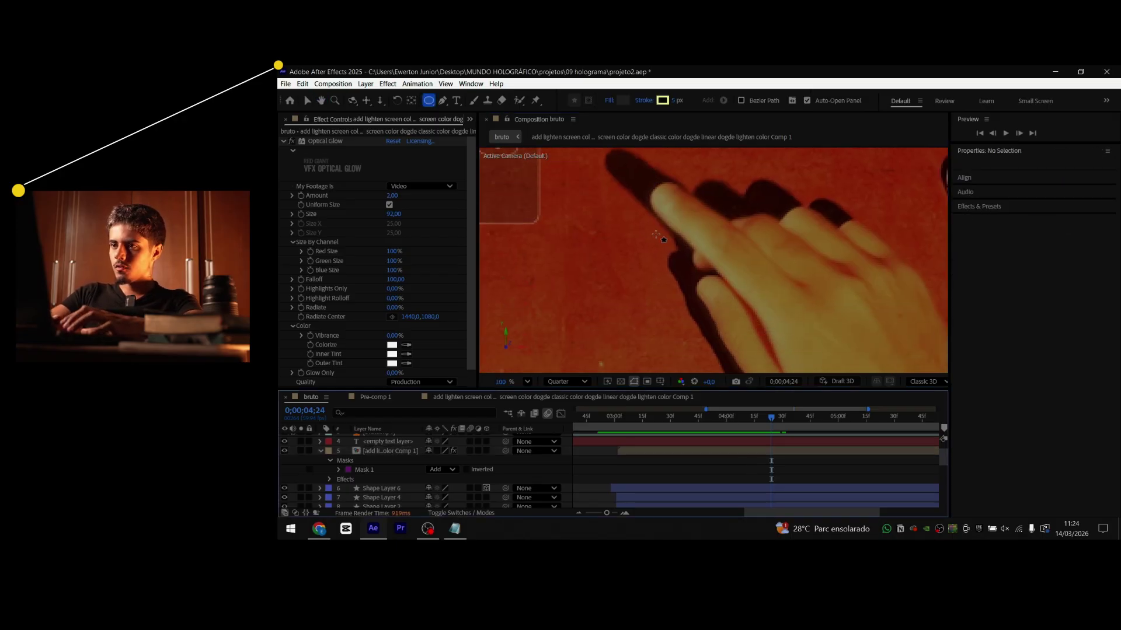
{"action": "left_click_drag", "start_coordinate": [656, 234], "coordinate": [728, 304]}
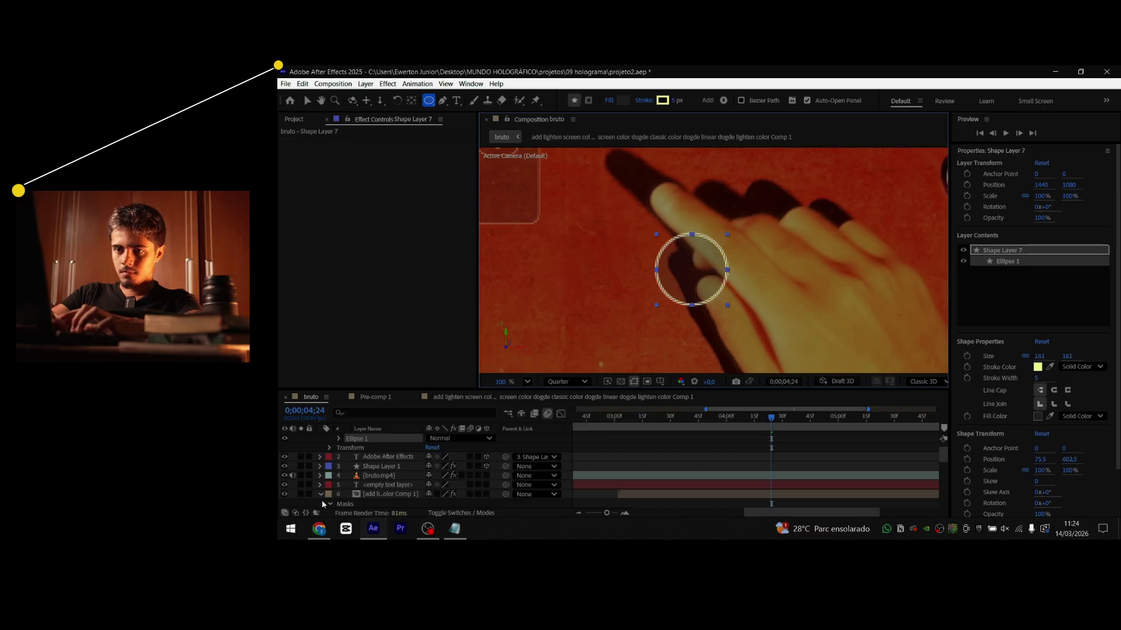
Trim the circle layer's start to 0;00;04;24 and place the layer directly below bruto.mp4
{"action": "scroll", "coordinate": [404, 471], "scroll_direction": "up", "scroll_amount": 1}
{"action": "key", "text": "alt+["}
{"action": "left_click_drag", "start_coordinate": [382, 438], "coordinate": [382, 499]}
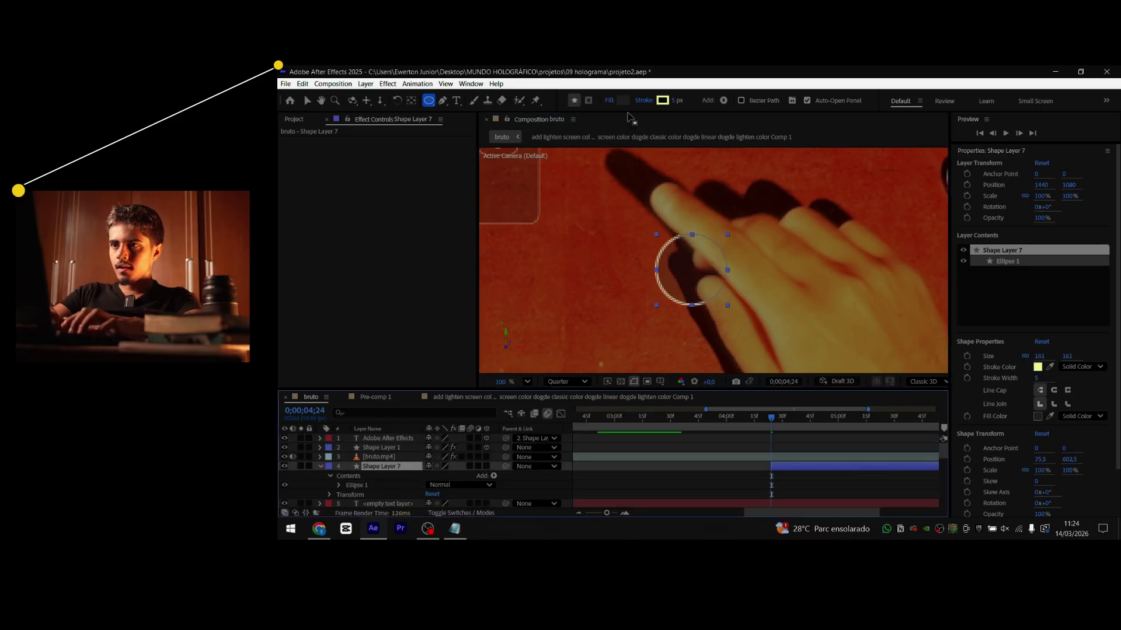
Give the circle a solid white FFFFFF fill and set its stroke width to 0 px
{"action": "left_click", "coordinate": [620, 100]}
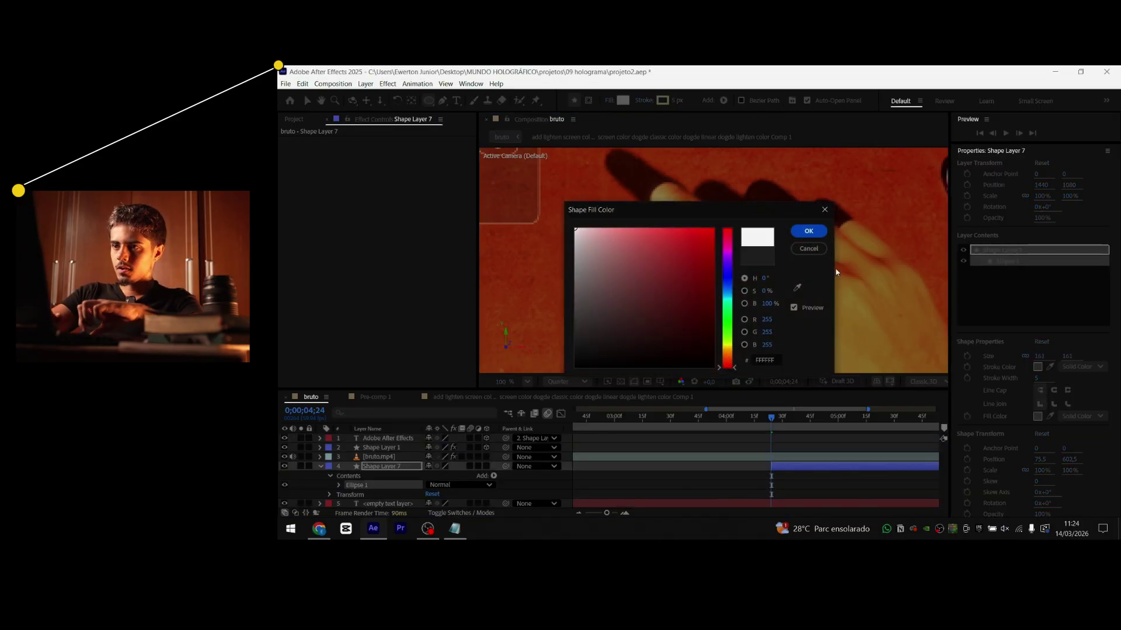
{"action": "left_click", "coordinate": [812, 231]}
{"action": "left_click", "coordinate": [610, 100]}
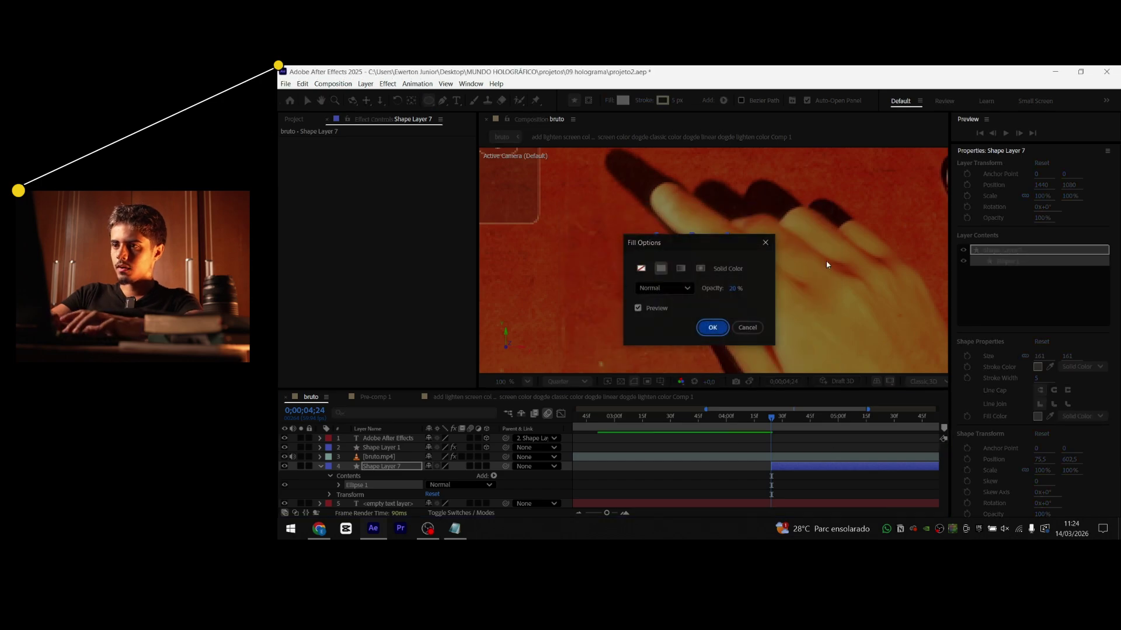
{"action": "left_click", "coordinate": [712, 327]}
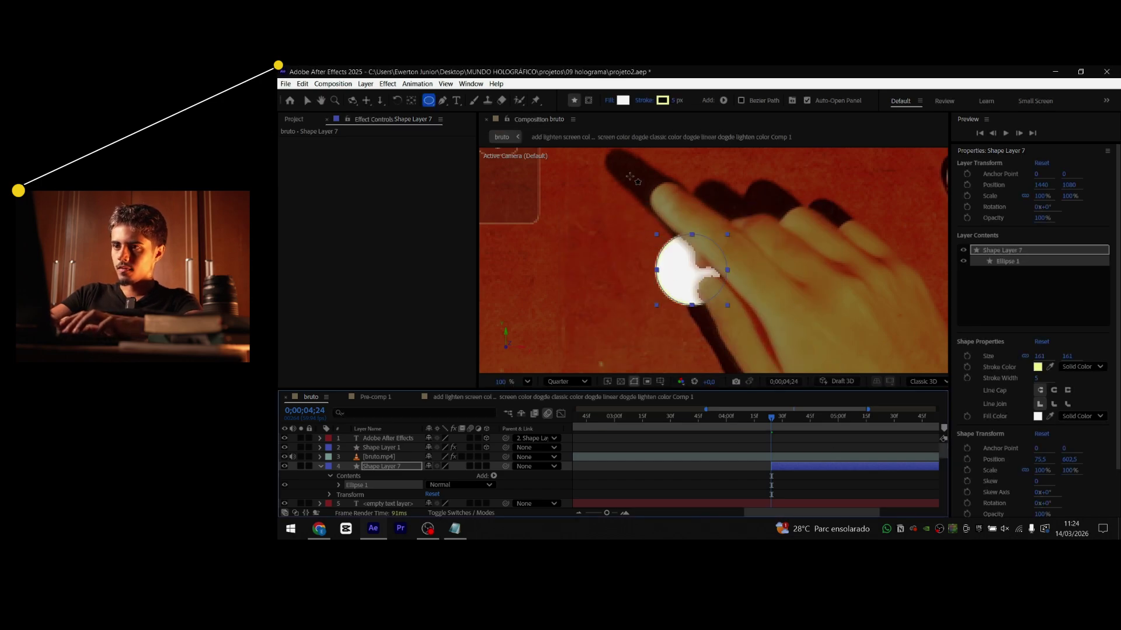
{"action": "left_click_drag", "start_coordinate": [677, 101], "coordinate": [659, 100]}
Duplicate the circle's shape layer and reveal the copy's Scale property
{"action": "left_click", "coordinate": [385, 467]}
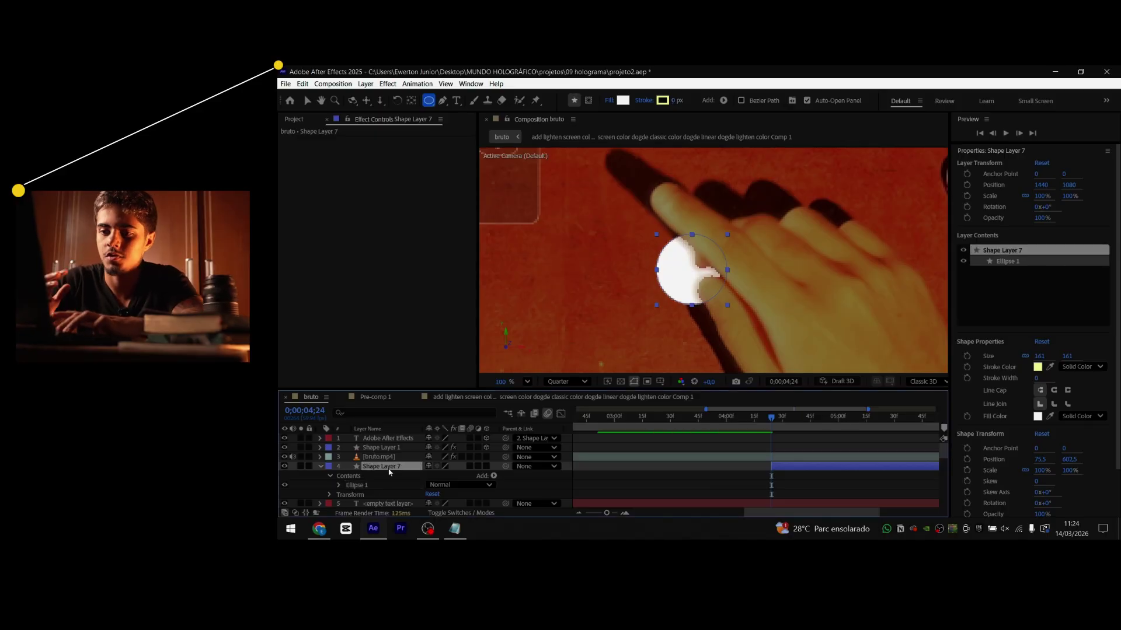
{"action": "key", "text": "ctrl+d"}
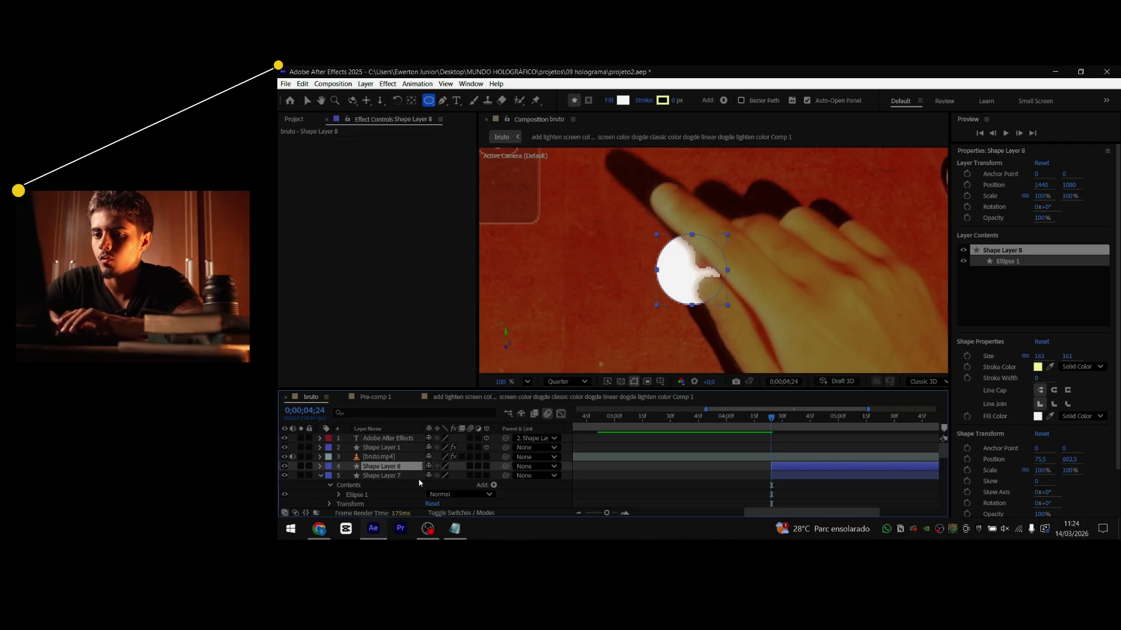
{"action": "key", "text": "s"}
{"action": "left_click_drag", "start_coordinate": [441, 476], "coordinate": [447, 475]}
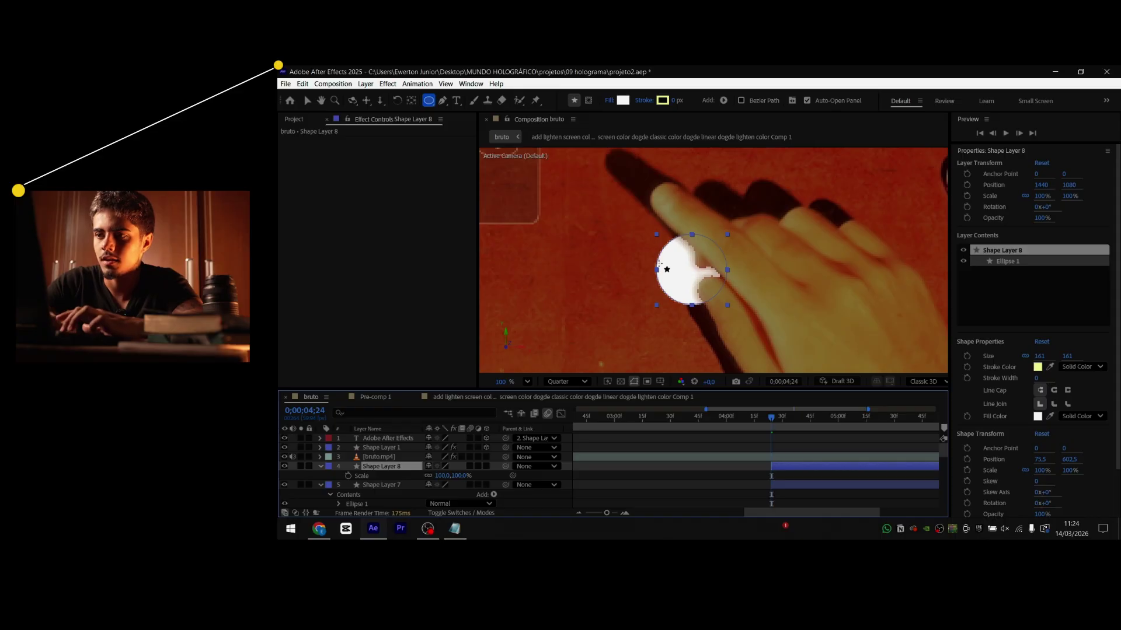
{"action": "left_click_drag", "start_coordinate": [437, 476], "coordinate": [455, 476]}
{"action": "key", "text": "ctrl+z"}
Place the duplicate circle's anchor point at the circle's centre and scale the duplicate to 114%
{"action": "left_click_drag", "start_coordinate": [752, 225], "coordinate": [749, 265]}
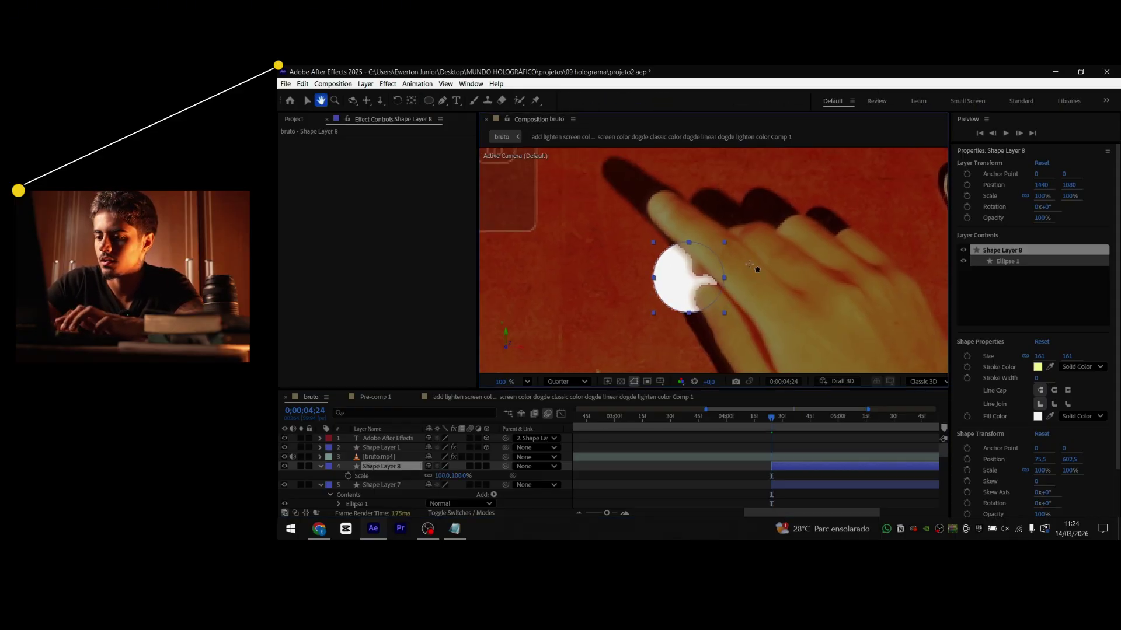
{"action": "scroll", "coordinate": [750, 265], "scroll_direction": "down", "scroll_amount": 1}
{"action": "scroll", "coordinate": [754, 267], "scroll_direction": "up", "scroll_amount": 1}
{"action": "scroll", "coordinate": [755, 268], "scroll_direction": "down", "scroll_amount": 2}
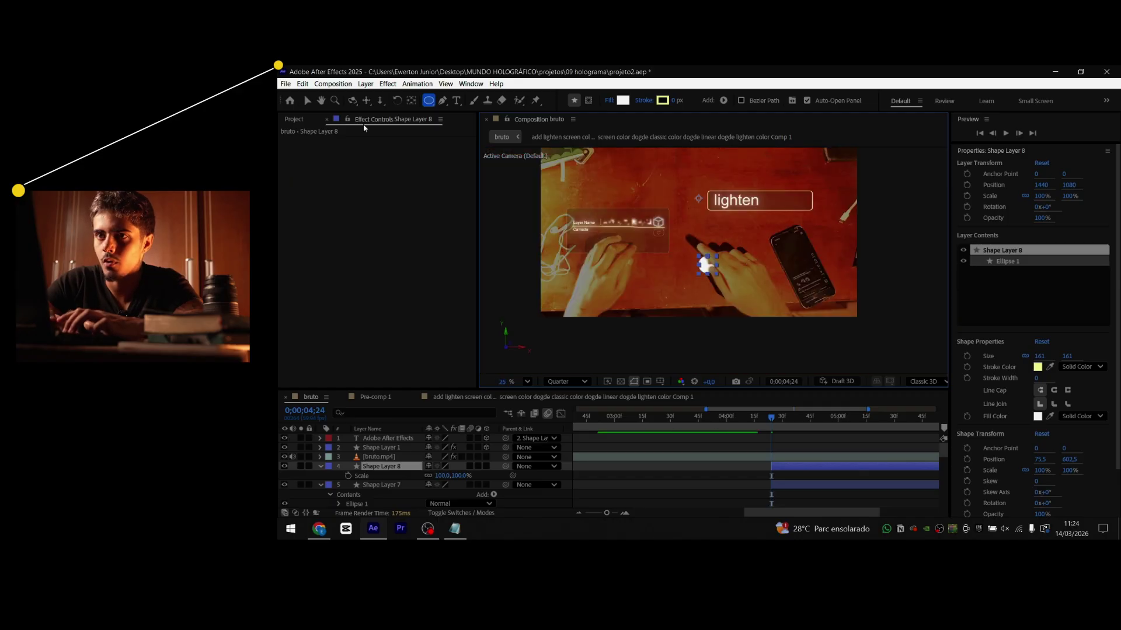
{"action": "left_click", "coordinate": [411, 100]}
{"action": "left_click", "coordinate": [712, 267]}
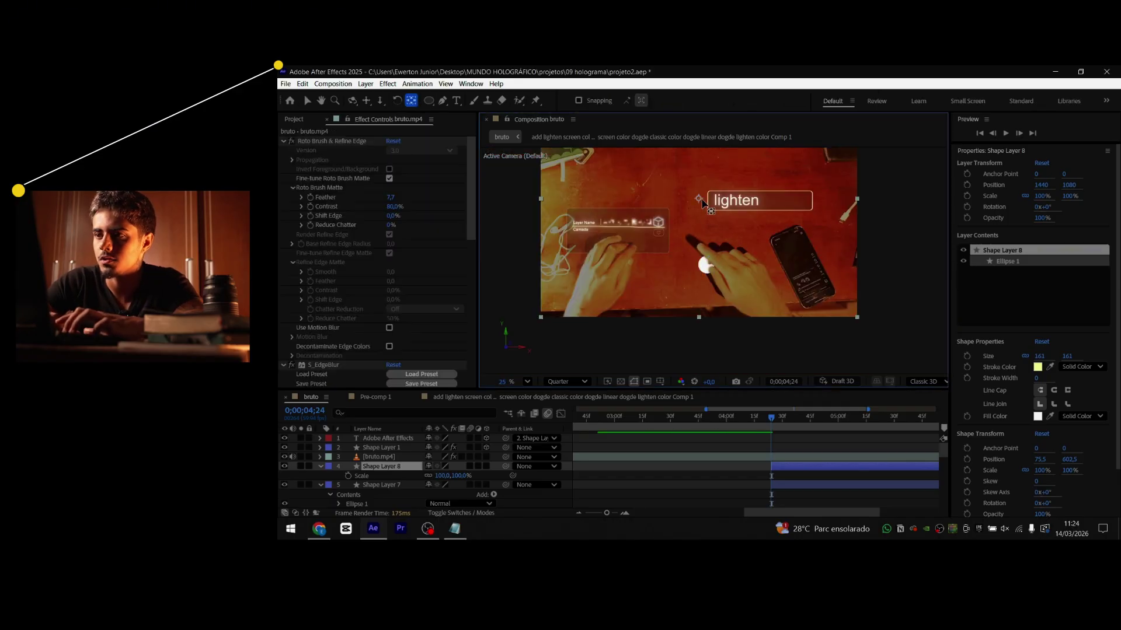
{"action": "left_click_drag", "start_coordinate": [708, 262], "coordinate": [707, 270]}
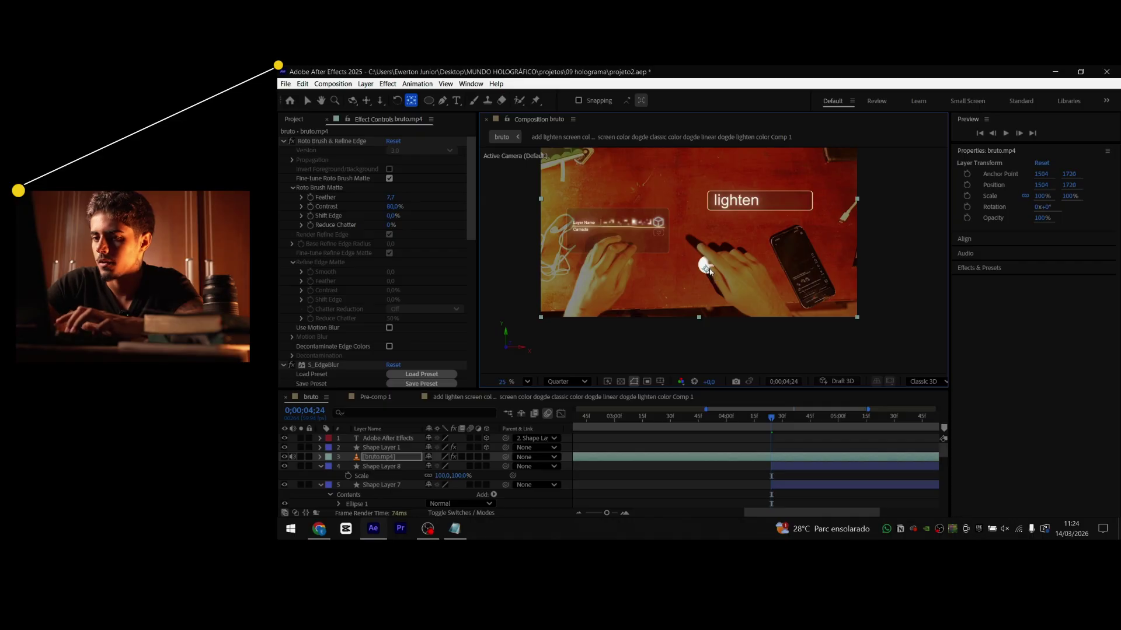
{"action": "left_click", "coordinate": [387, 467]}
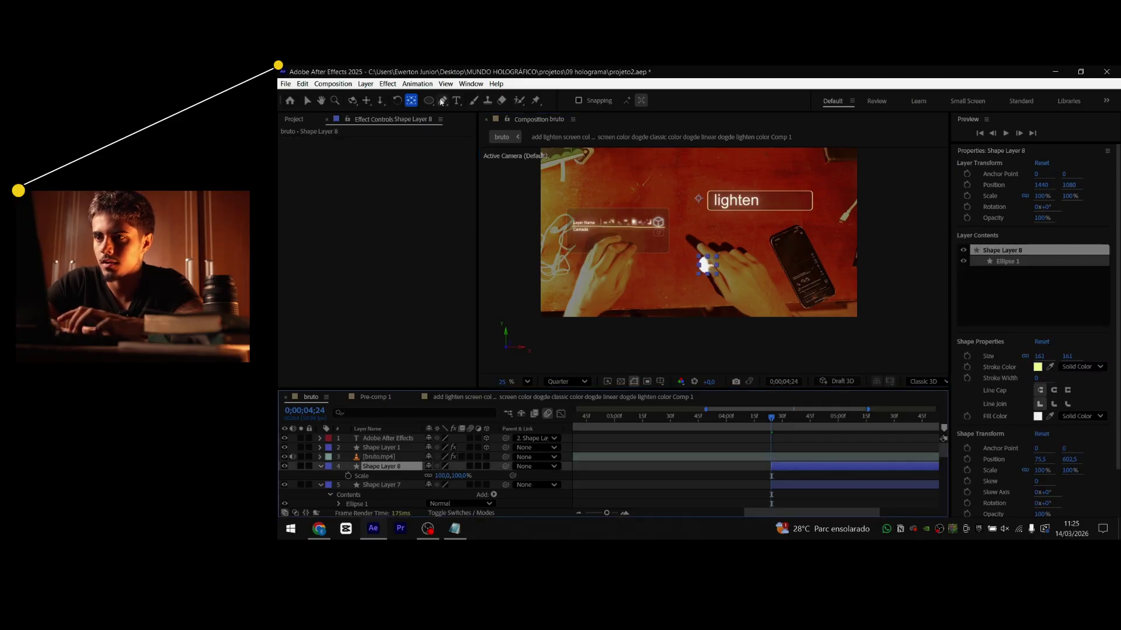
{"action": "left_click_drag", "start_coordinate": [702, 216], "coordinate": [689, 282]}
{"action": "scroll", "coordinate": [712, 270], "scroll_direction": "up", "scroll_amount": 4}
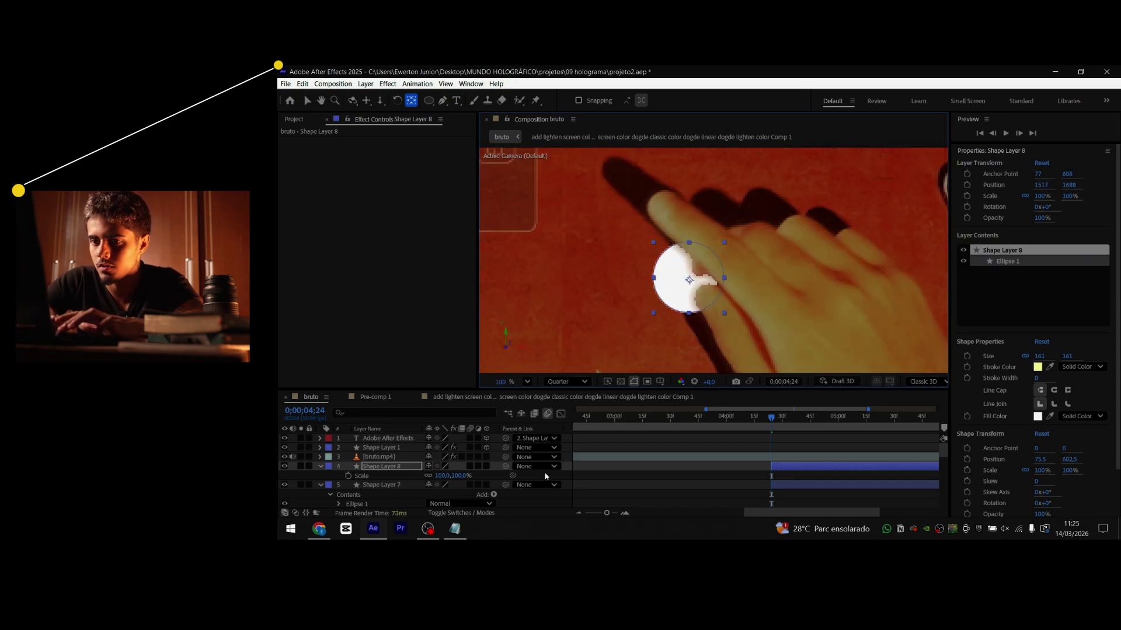
{"action": "left_click_drag", "start_coordinate": [439, 476], "coordinate": [448, 476]}
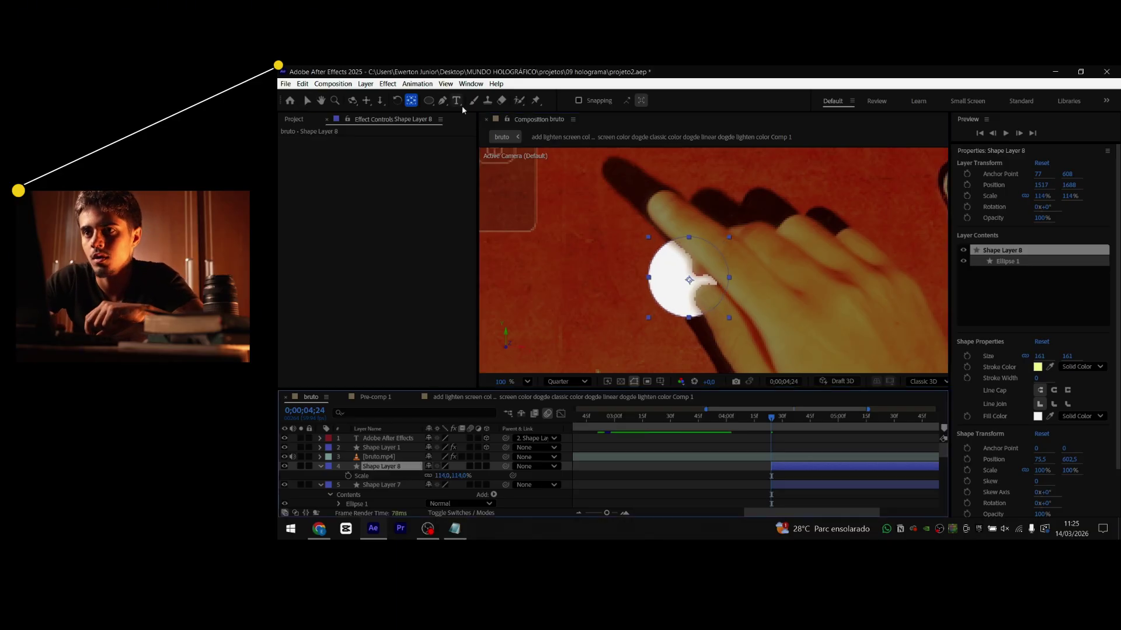
Remove the enlarged circle's fill and give it a 6 px solid-colour stroke as a ring
{"action": "left_click", "coordinate": [428, 101]}
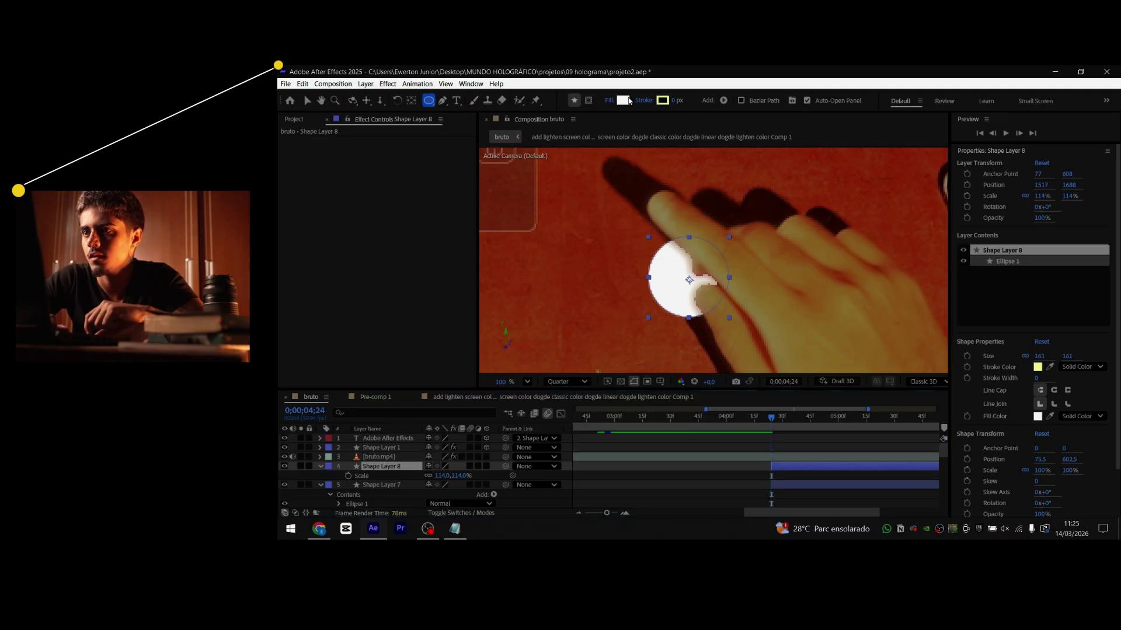
{"action": "left_click", "coordinate": [608, 102]}
{"action": "left_click", "coordinate": [641, 268]}
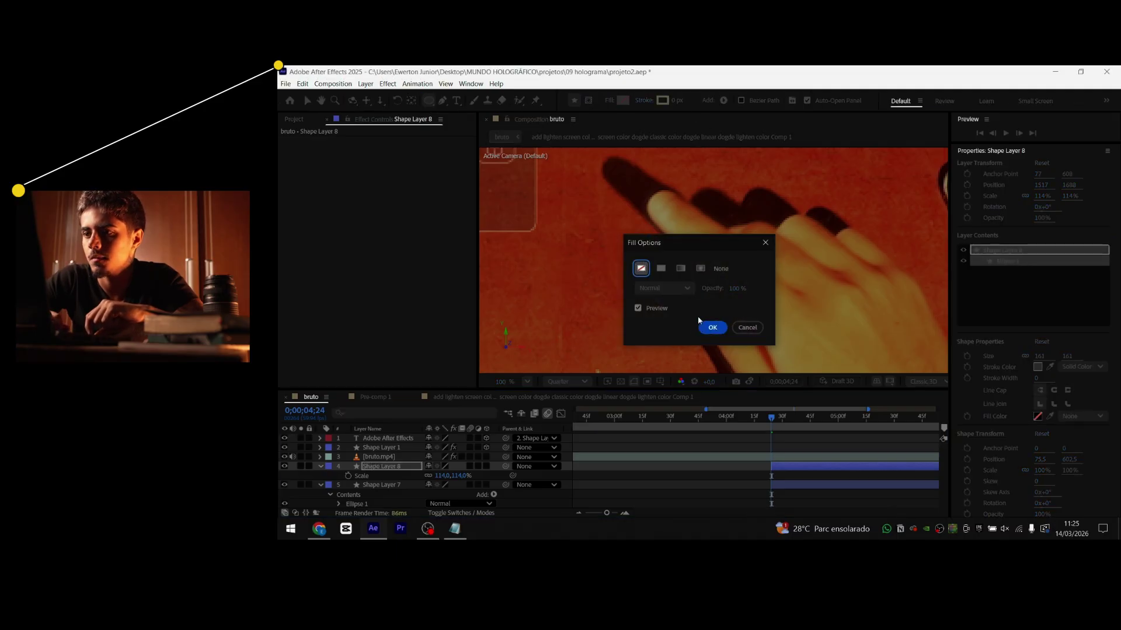
{"action": "left_click", "coordinate": [712, 327]}
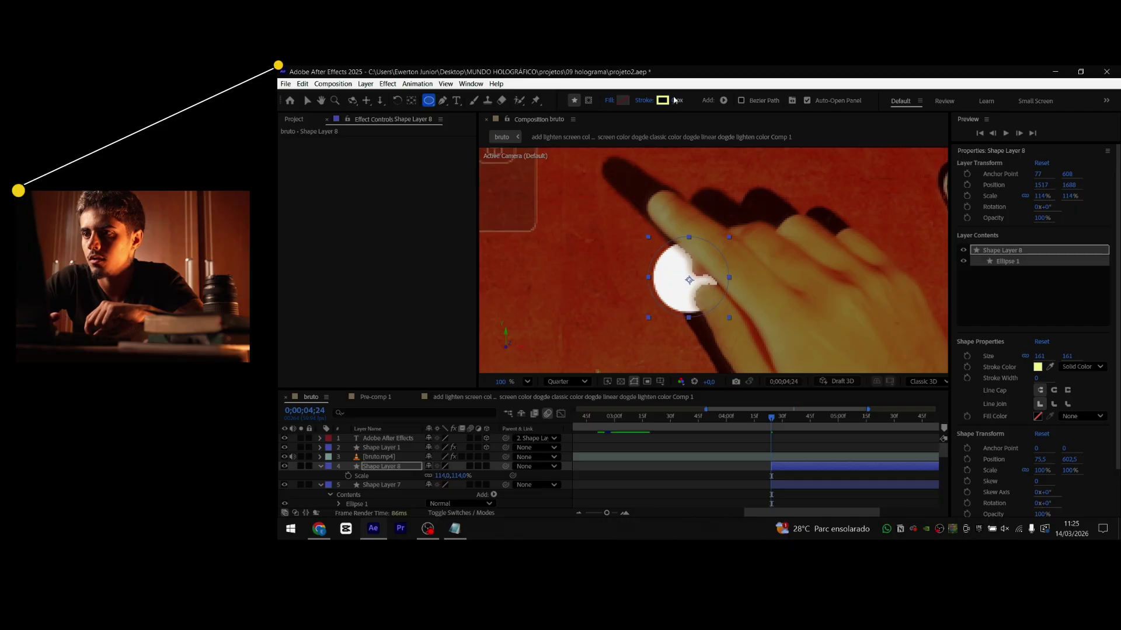
{"action": "left_click_drag", "start_coordinate": [675, 101], "coordinate": [671, 99]}
{"action": "left_click", "coordinate": [656, 103]}
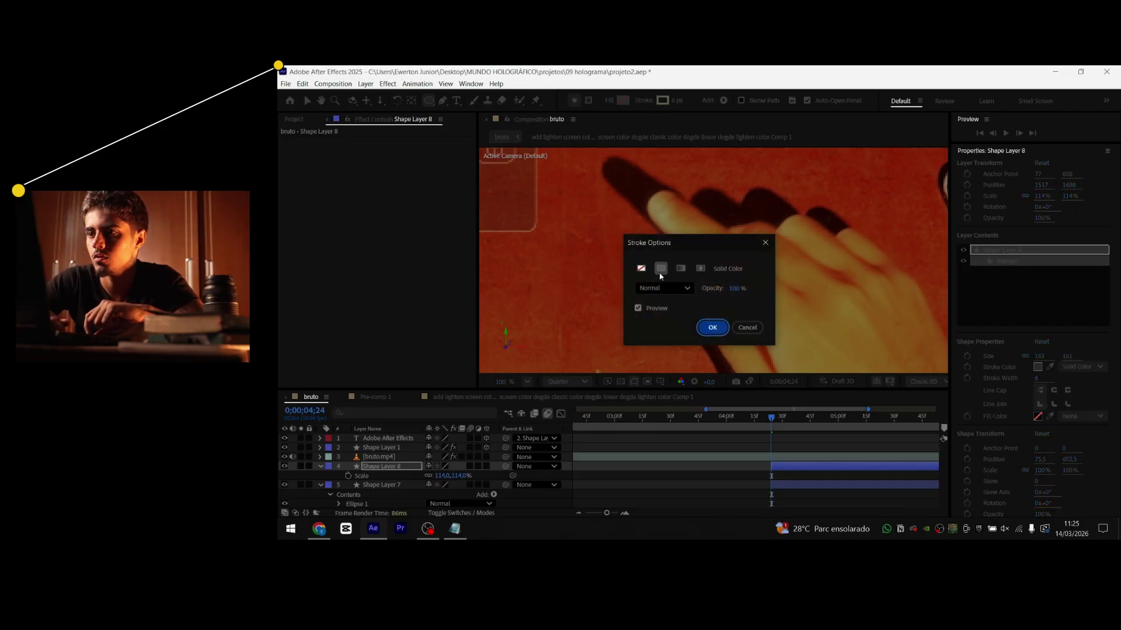
{"action": "left_click", "coordinate": [712, 326]}
{"action": "left_click", "coordinate": [757, 482]}
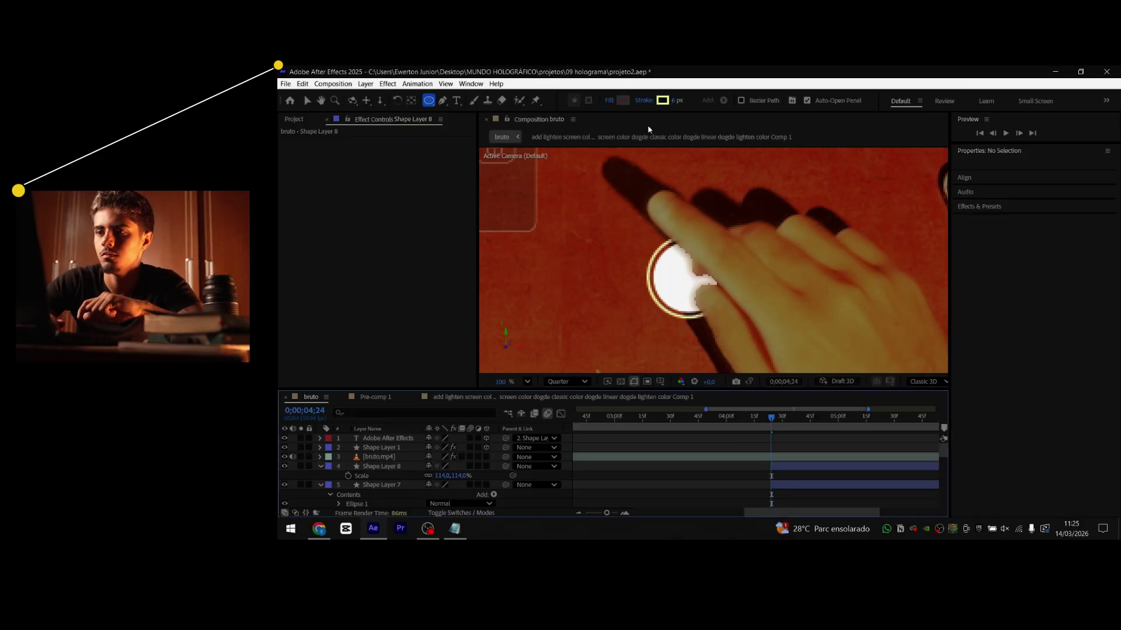
{"action": "scroll", "coordinate": [671, 369], "scroll_direction": "down", "scroll_amount": 2}
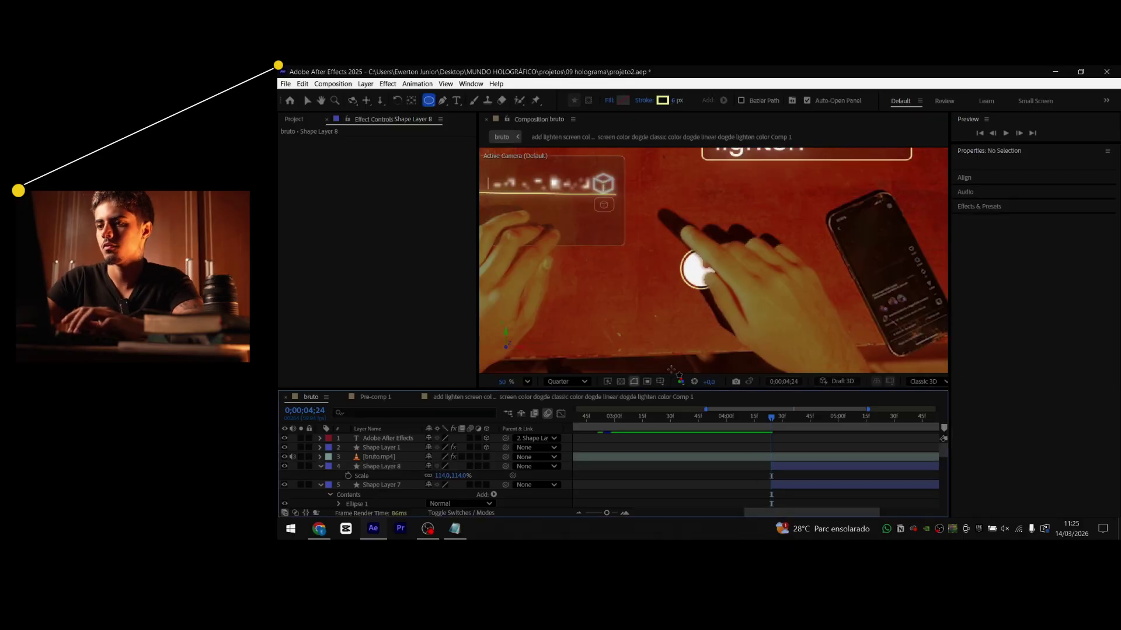
Pre-compose the filled circle and ring layers together, keeping the suggested name
{"action": "left_click", "coordinate": [320, 485]}
{"action": "left_click", "coordinate": [321, 467]}
{"action": "left_click", "coordinate": [388, 475]}
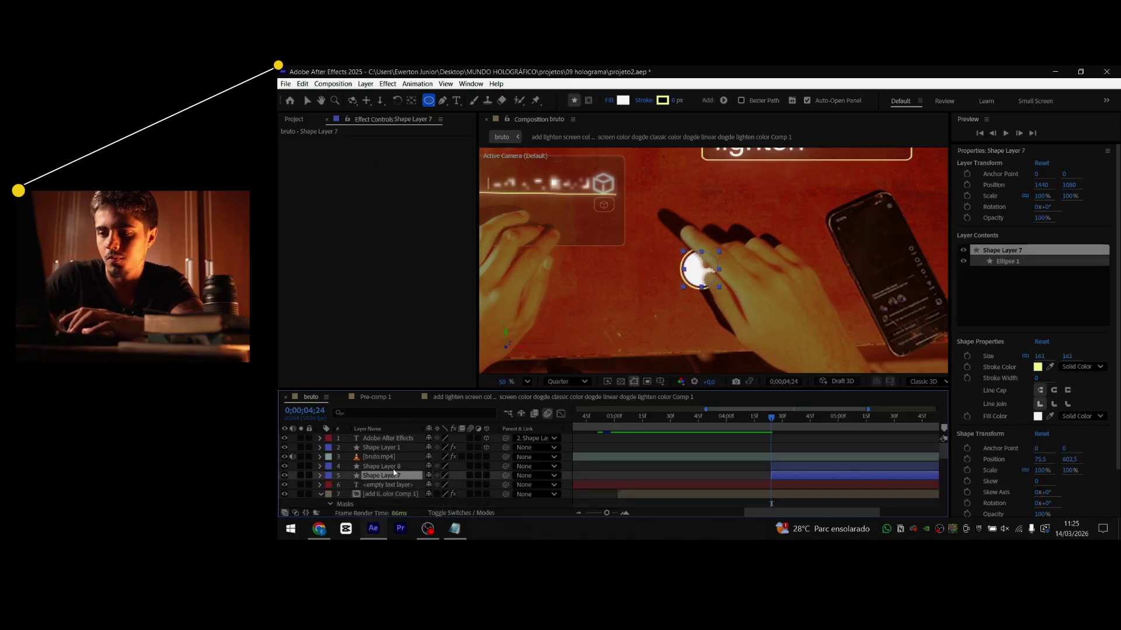
{"action": "left_click", "coordinate": [382, 467], "text": "shift"}
{"action": "key", "text": "ctrl+shift+c"}
{"action": "key", "text": "Return"}
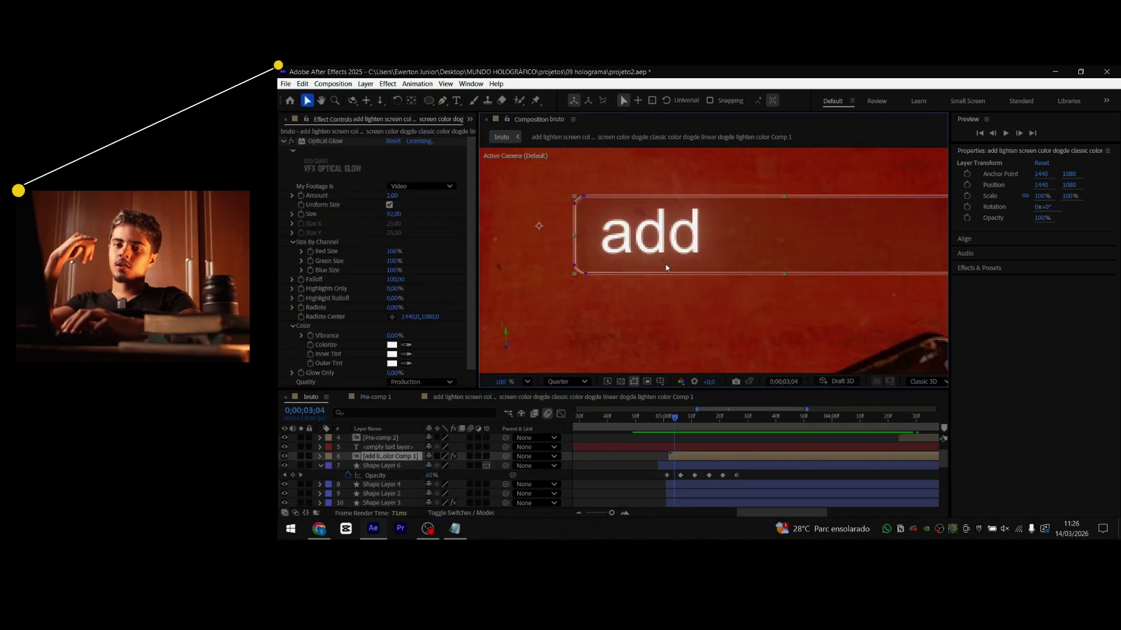
Pre-compose the masked list layer again with all attributes moved, and draw an elliptical mask just left of the selection rectangle
{"action": "key", "text": "ctrl+shift+c"}
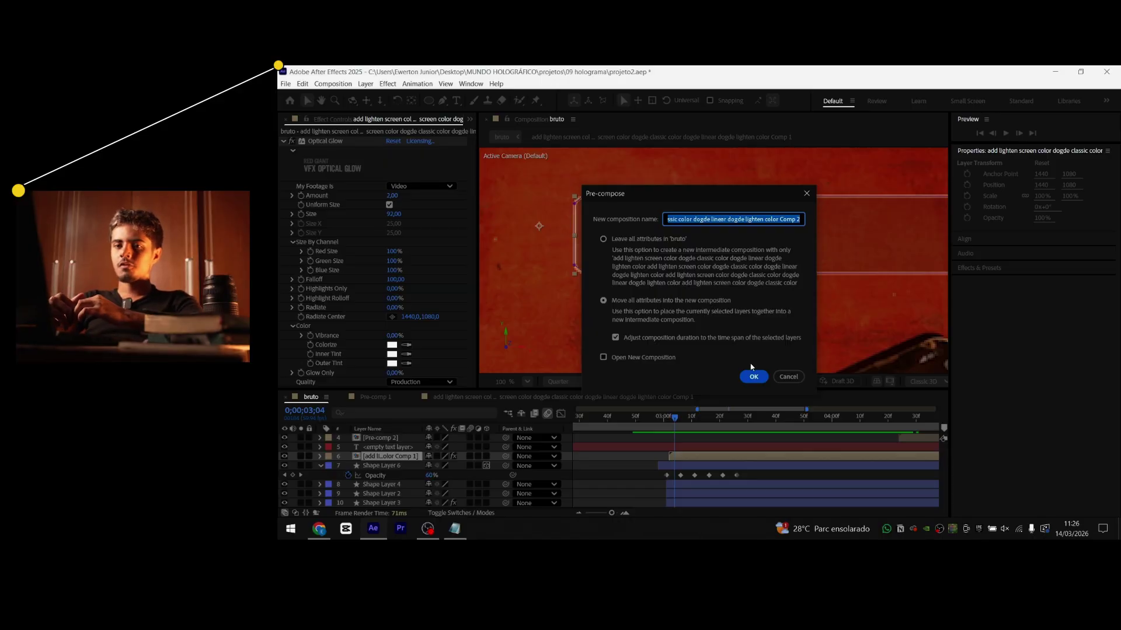
{"action": "left_click", "coordinate": [754, 376]}
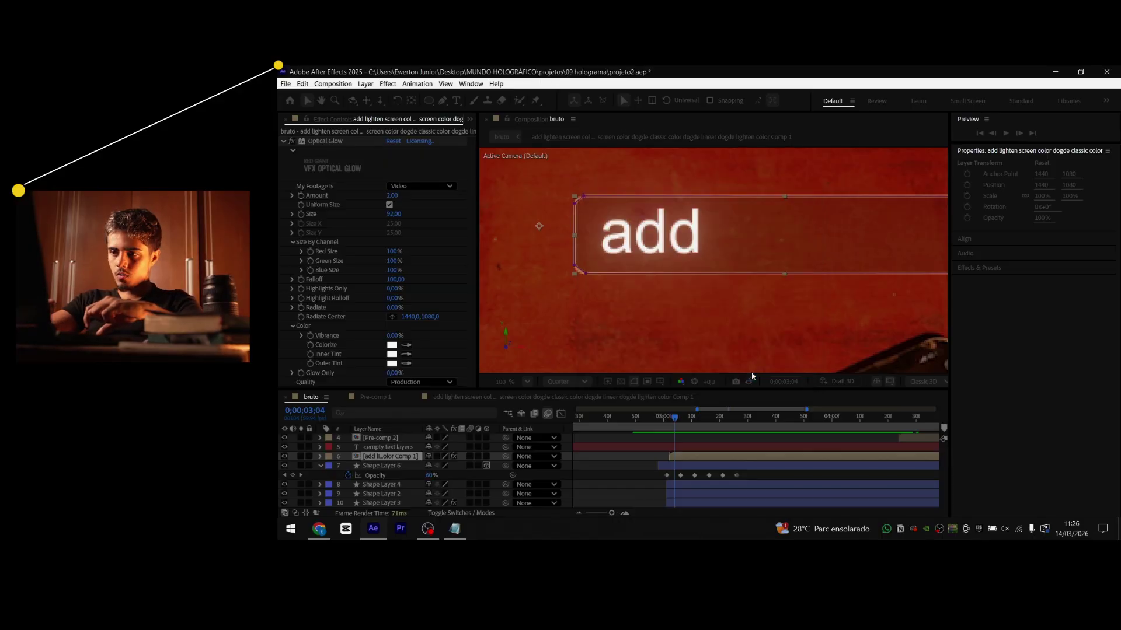
{"action": "left_click", "coordinate": [425, 103]}
{"action": "mouse_move", "coordinate": [469, 182]}
{"action": "left_mouse_down"}
{"action": "mouse_move", "coordinate": [518, 188]}
{"action": "mouse_move", "coordinate": [607, 299]}
{"action": "left_mouse_up"}
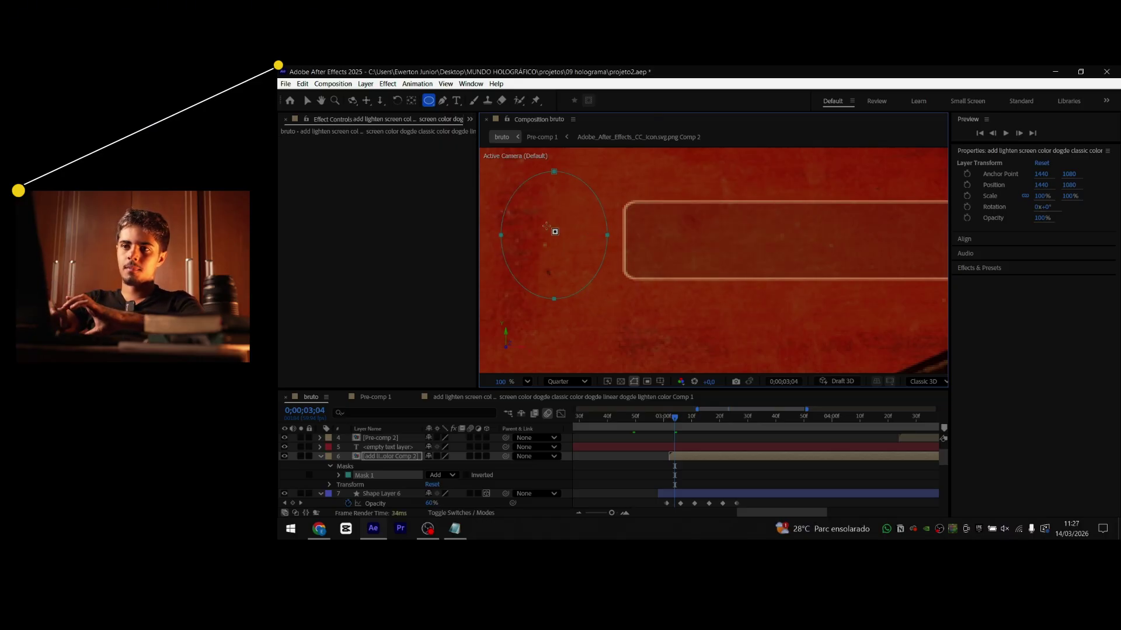
Add a Mask Expansion keyframe of 0 pixels for the elliptical mask at 0;00;03;04
{"action": "left_click", "coordinate": [338, 475]}
{"action": "scroll", "coordinate": [407, 478], "scroll_direction": "down", "scroll_amount": 1}
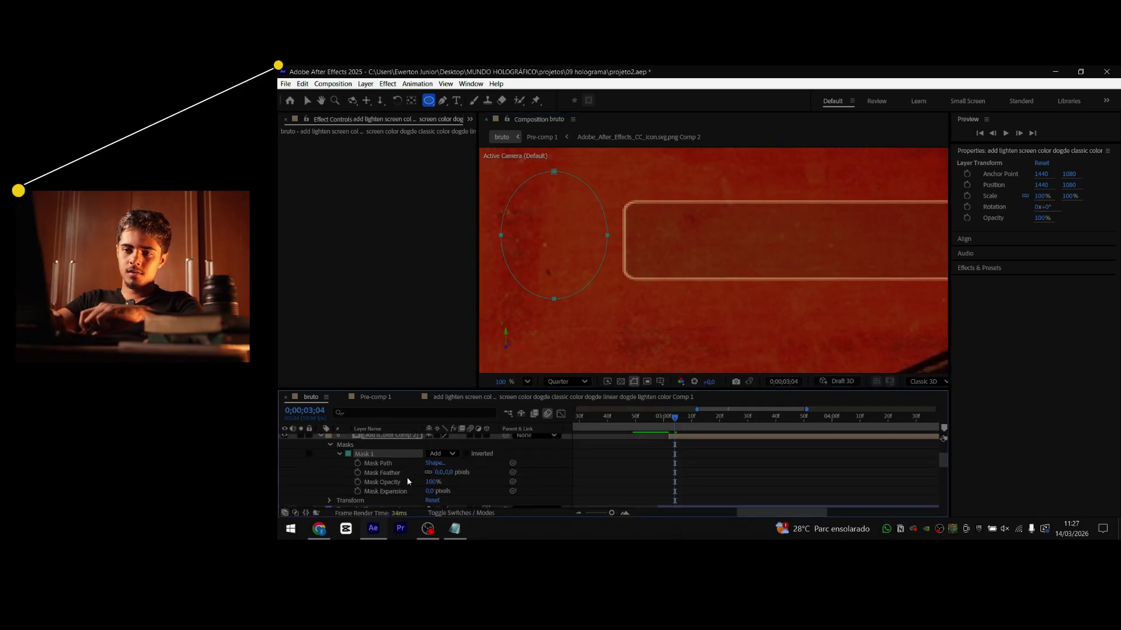
{"action": "left_click", "coordinate": [357, 491]}
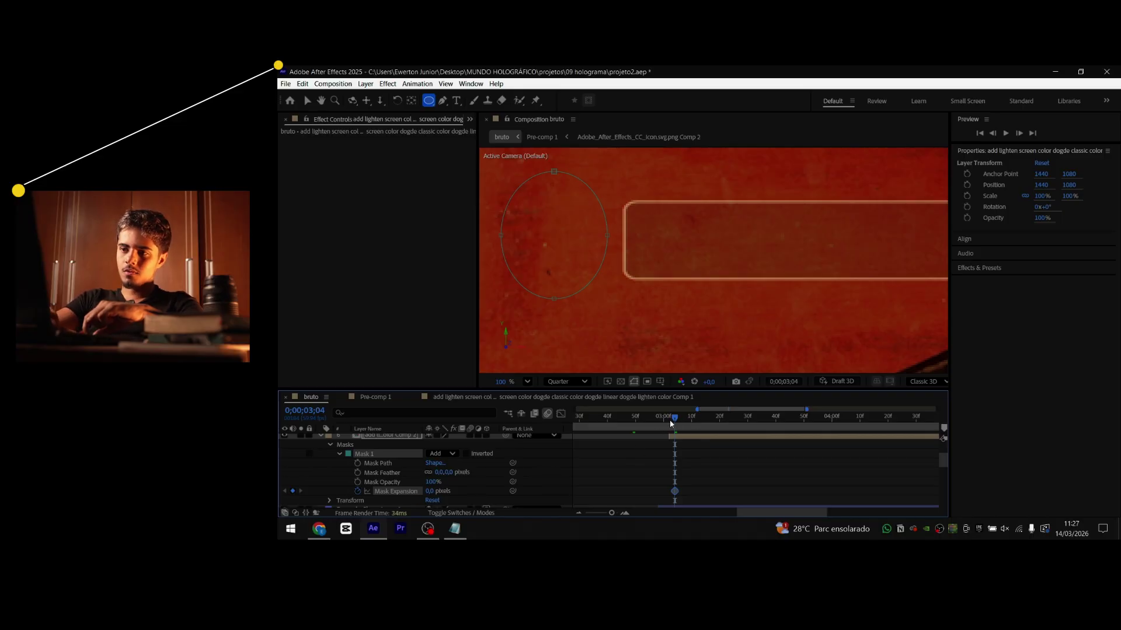
Add a Mask Expansion keyframe of 561 pixels at 0;00;03;11 and apply Easy Ease to both expansion keyframes
{"action": "left_click", "coordinate": [694, 418]}
{"action": "left_click_drag", "start_coordinate": [429, 491], "coordinate": [684, 461]}
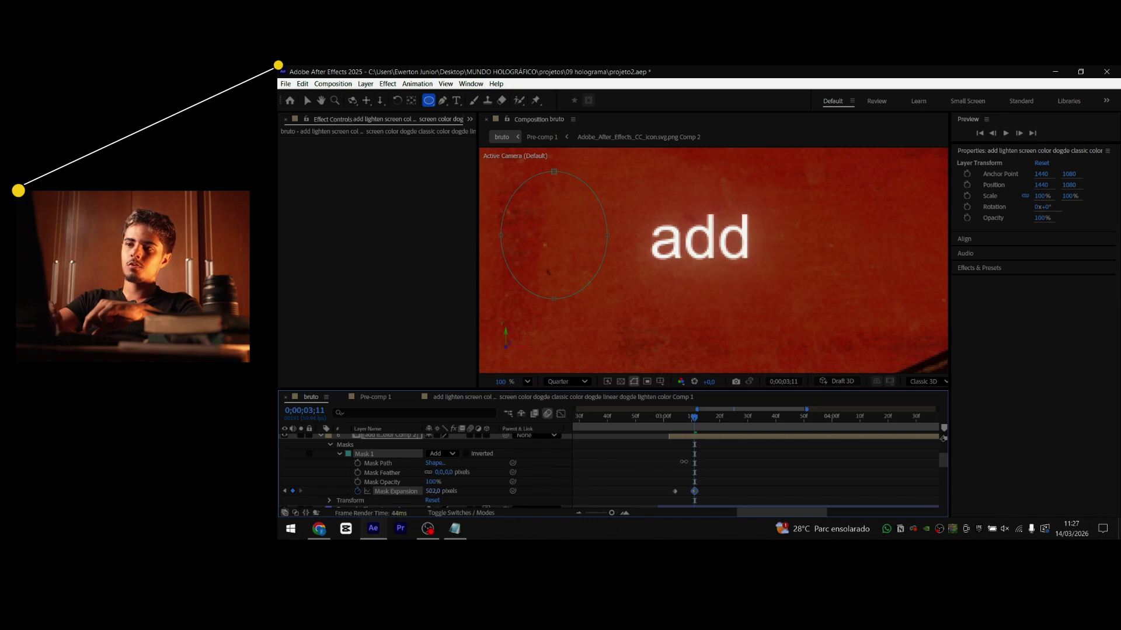
{"action": "left_click_drag", "start_coordinate": [747, 481], "coordinate": [664, 497]}
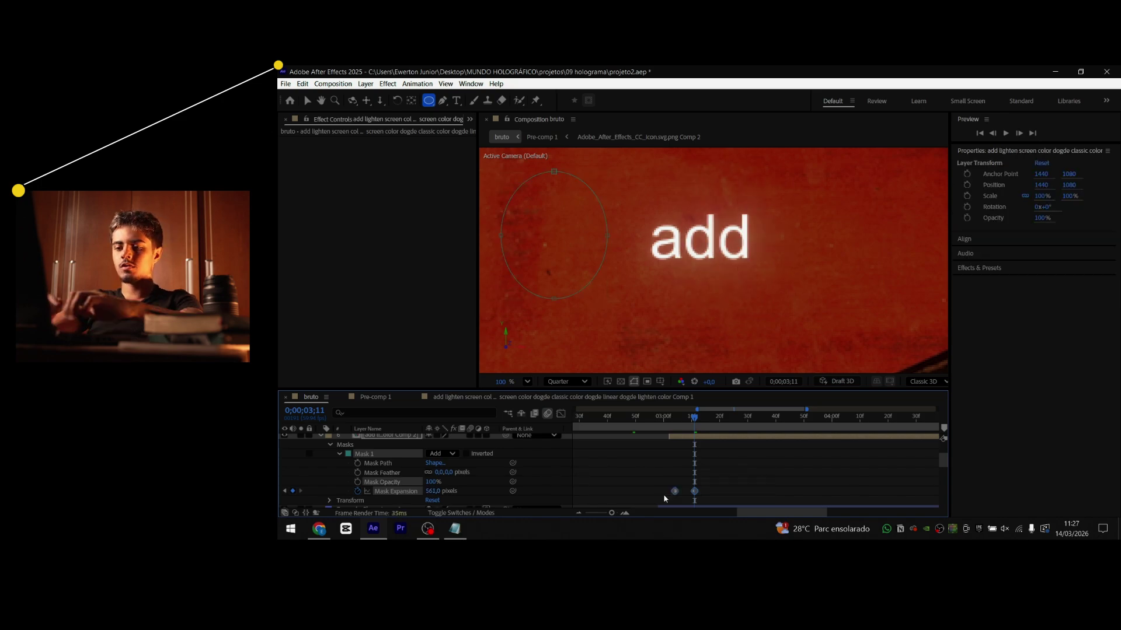
{"action": "key", "text": "F9"}
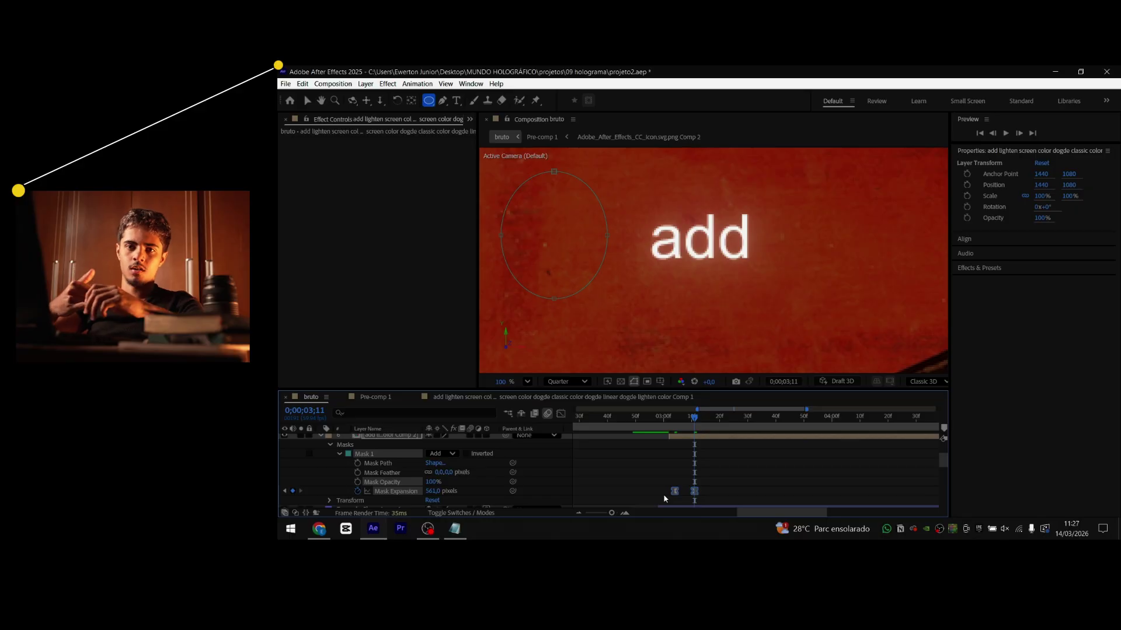
{"action": "left_click", "coordinate": [713, 469]}
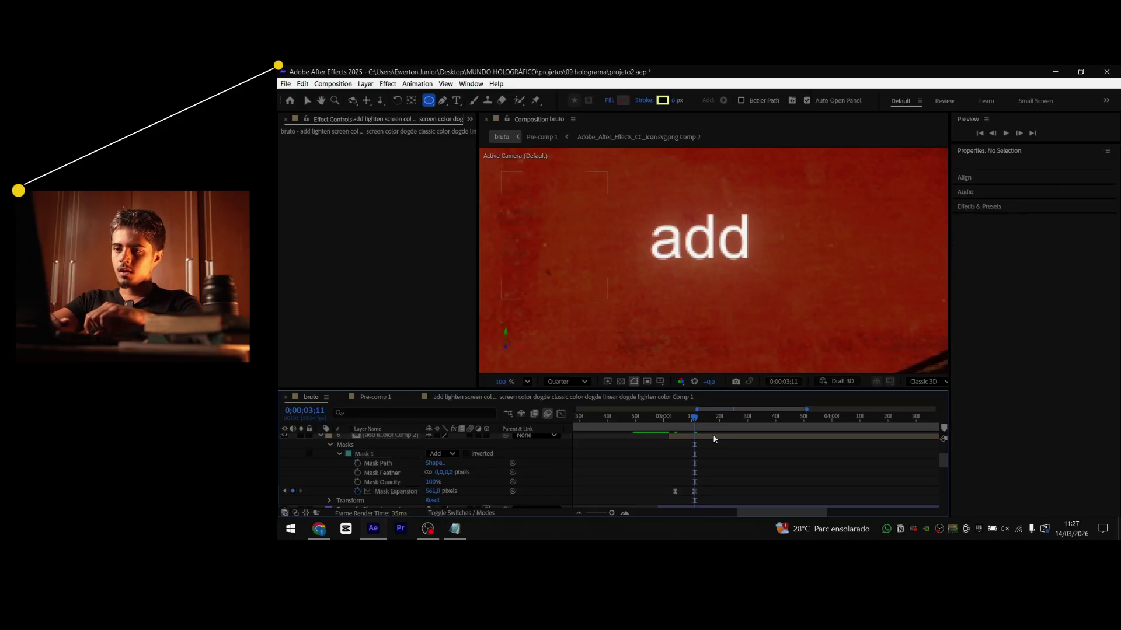
Move the second Mask Expansion keyframe to about 0;00;03;28 and preview the slower reveal from 0;00;03;00
{"action": "left_click_drag", "start_coordinate": [694, 417], "coordinate": [717, 431]}
{"action": "left_click_drag", "start_coordinate": [694, 491], "coordinate": [743, 495]}
{"action": "left_click", "coordinate": [660, 418]}
{"action": "key", "text": "space"}
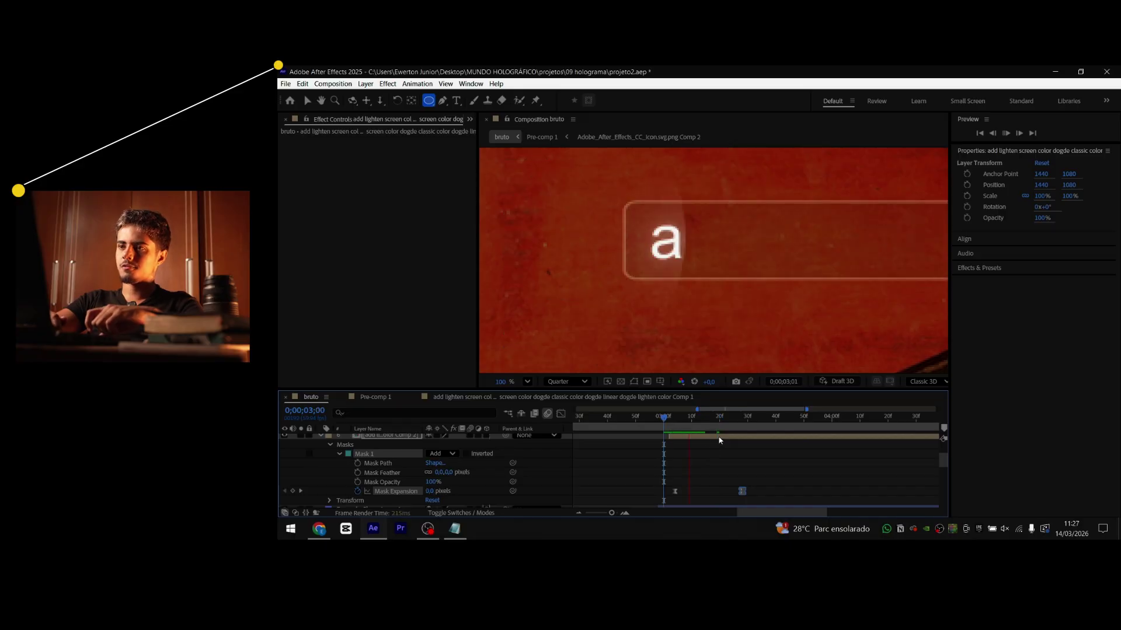
{"action": "scroll", "coordinate": [823, 246], "scroll_direction": "down", "scroll_amount": 4}
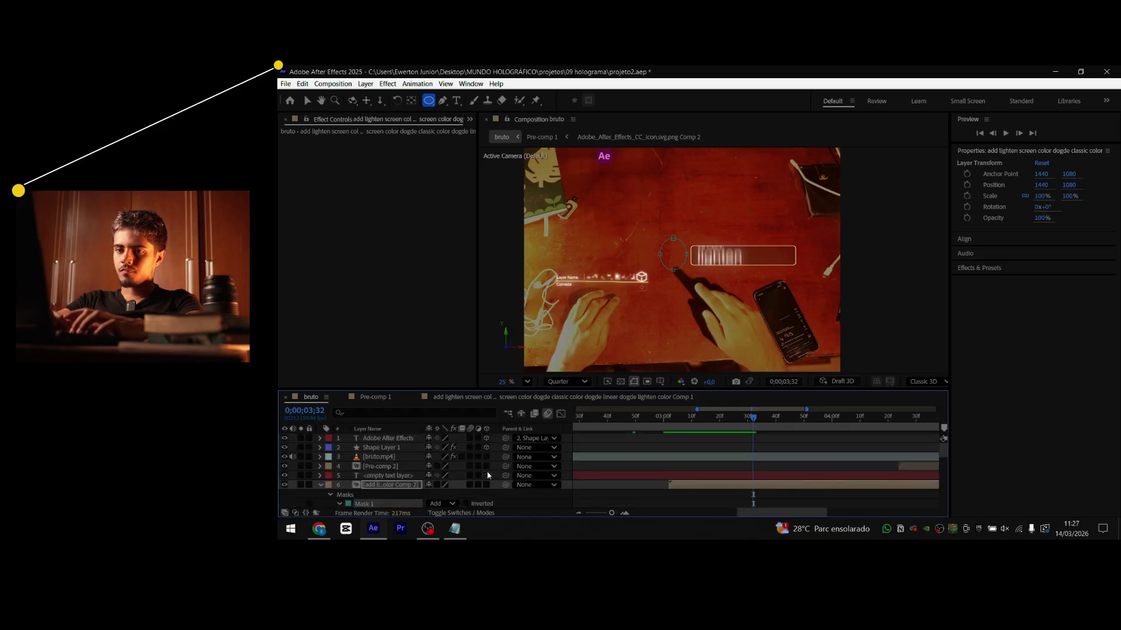
Try the Optical Glow effect on the Pre-comp 2 layer at 0;00;04;24 and open its alpha channel options
{"action": "mouse_move", "coordinate": [768, 477]}
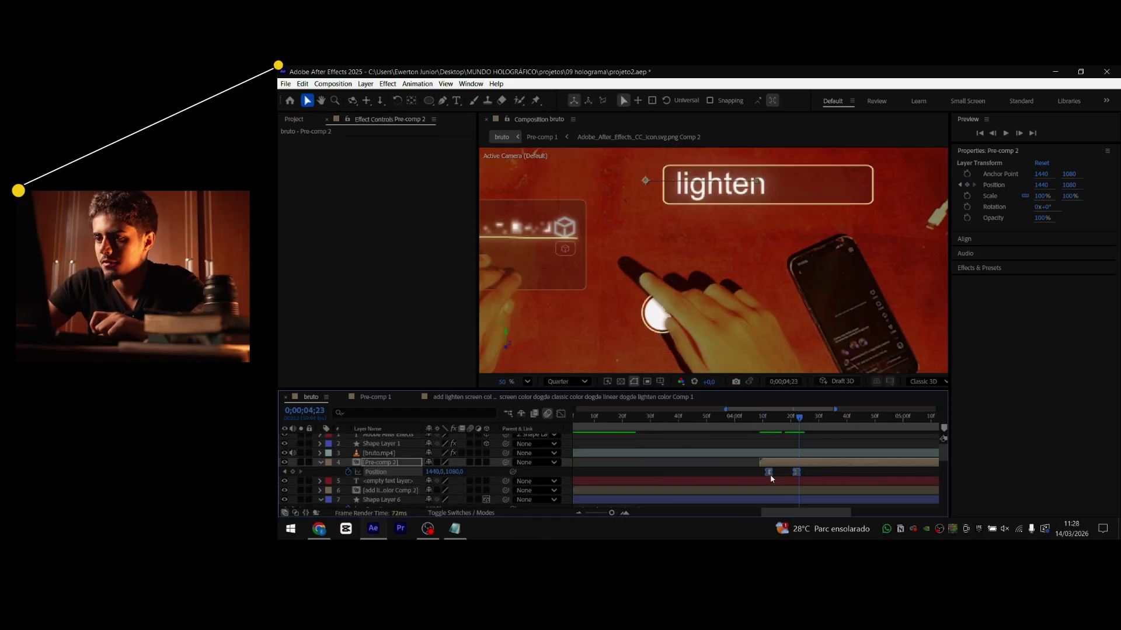
{"action": "key", "text": "Page_Down"}
{"action": "key", "text": "Page_Down"}
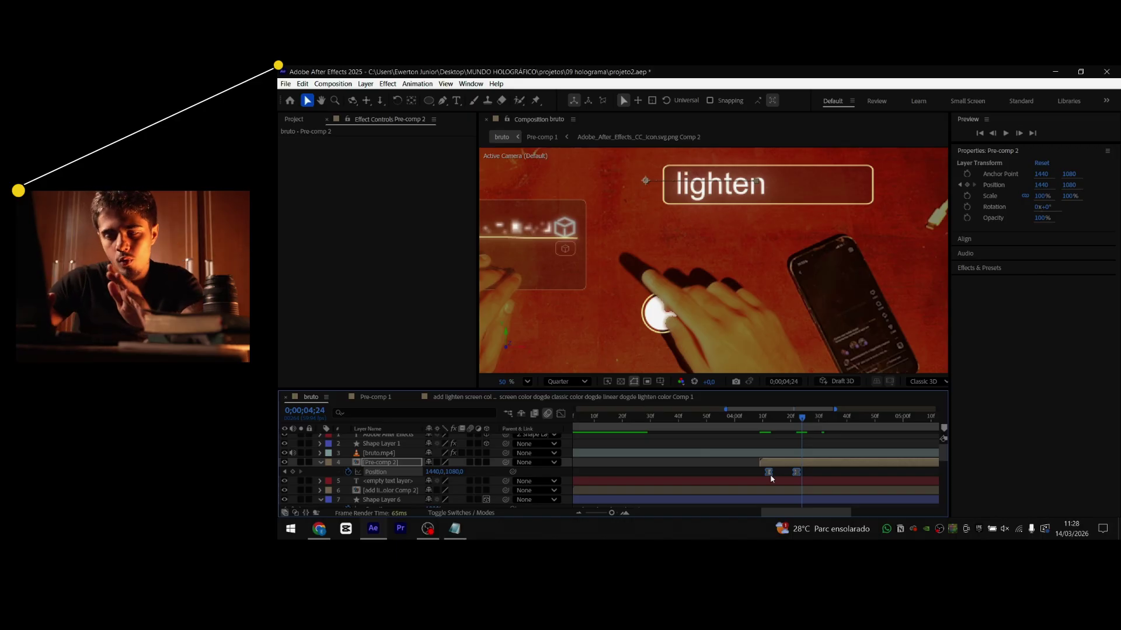
{"action": "key", "text": "ctrl+space"}
{"action": "type", "text": "optic"}
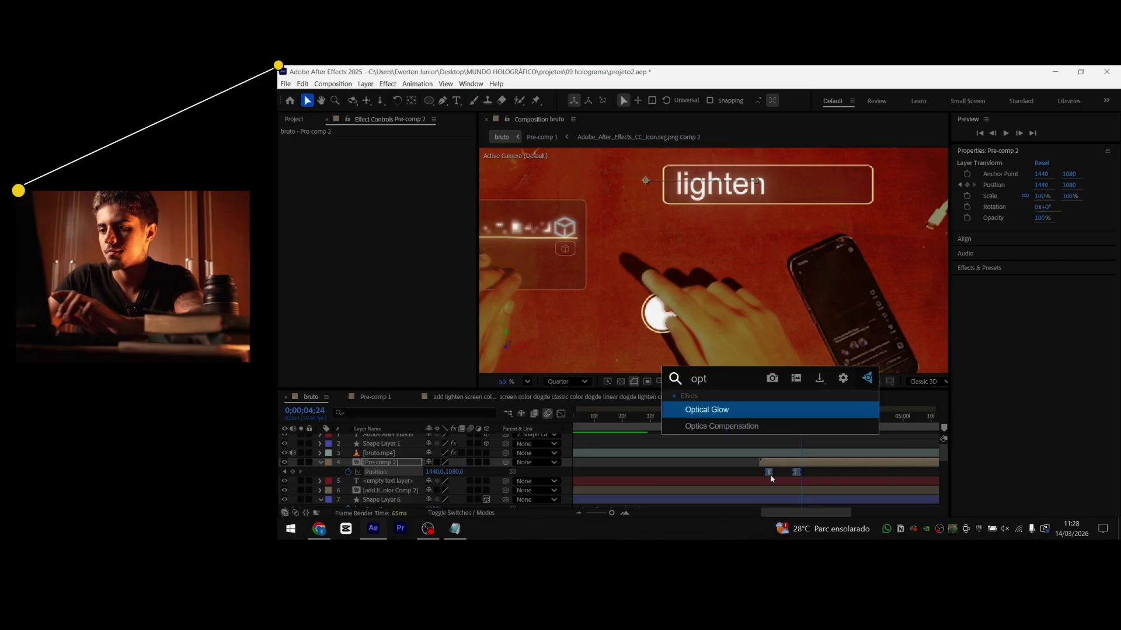
{"action": "key", "text": "Return"}
{"action": "scroll", "coordinate": [355, 306], "scroll_direction": "down", "scroll_amount": 1}
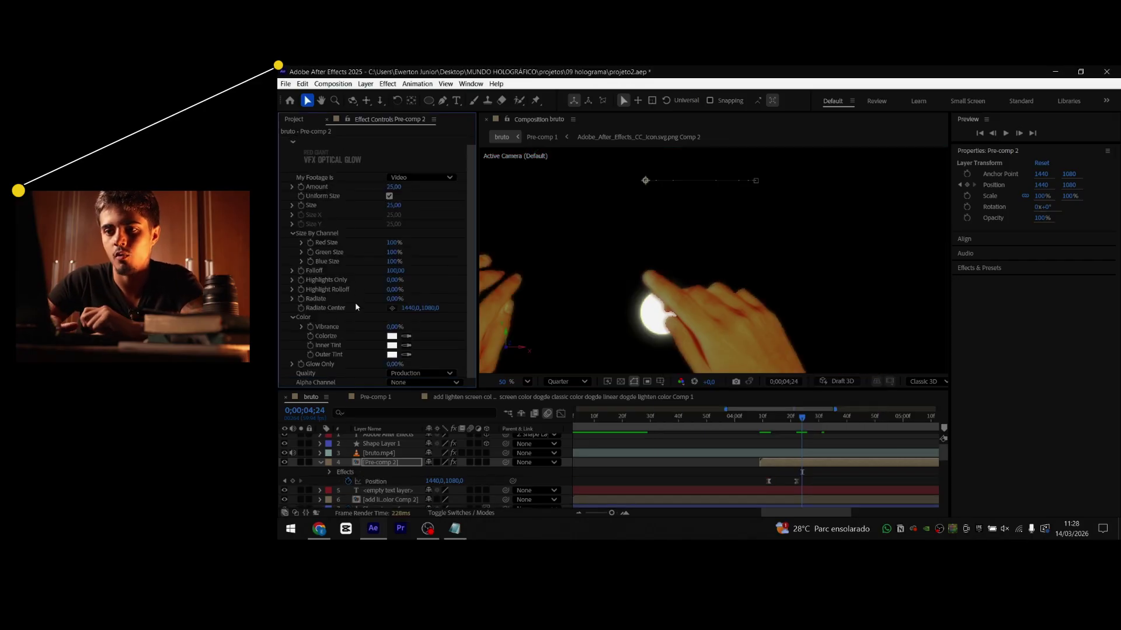
{"action": "left_click", "coordinate": [423, 383]}
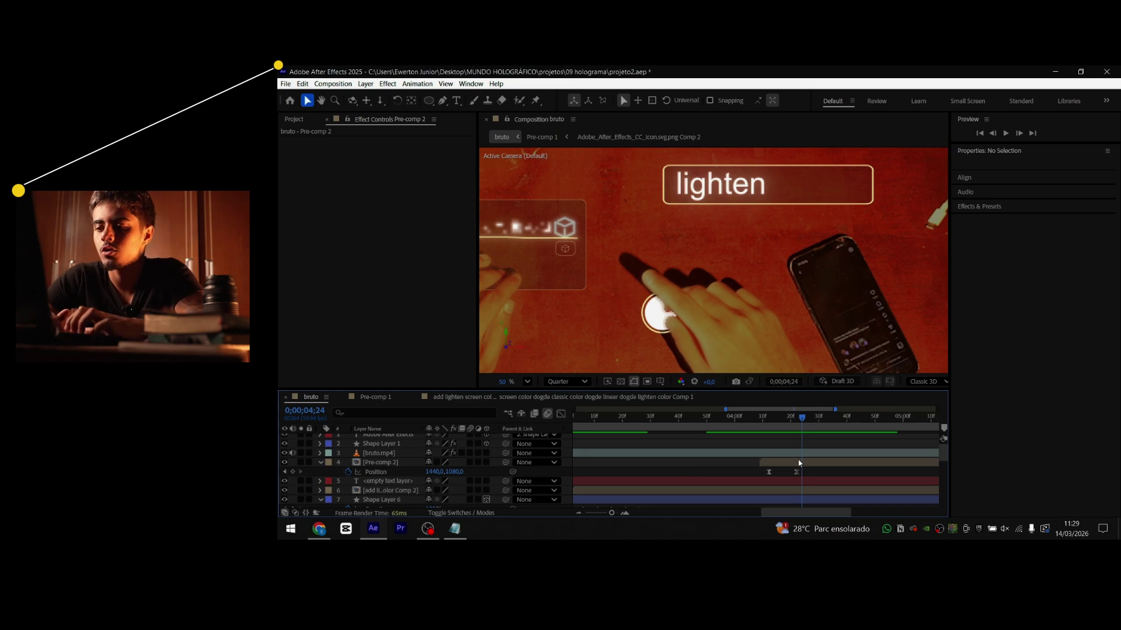
{"action": "left_click", "coordinate": [798, 463]}
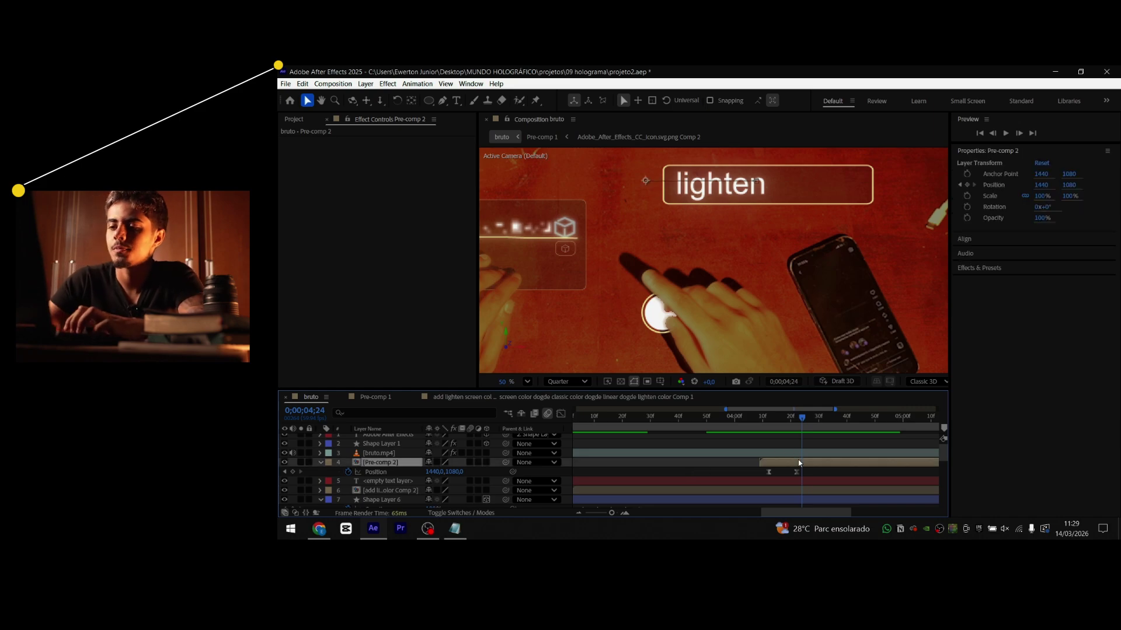
{"action": "key", "text": "ctrl+space"}
{"action": "type", "text": "adbojfhasd"}
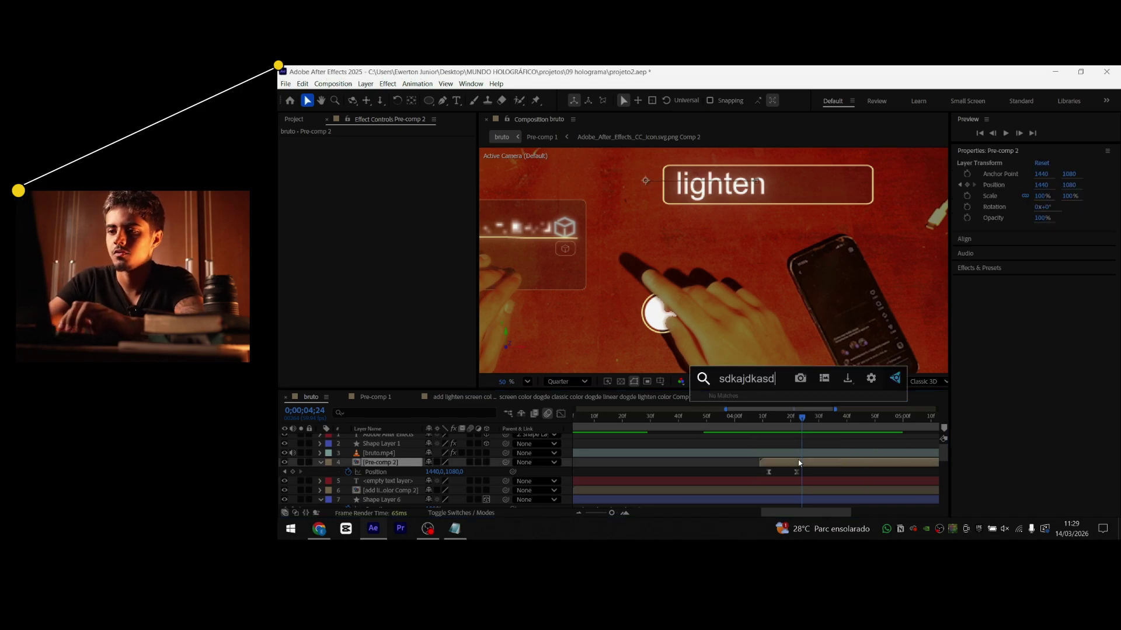
{"action": "key", "text": "BackSpace"}
{"action": "key", "text": "BackSpace"}
{"action": "key", "text": "BackSpace"}
{"action": "key", "text": "BackSpace"}
{"action": "key", "text": "BackSpace"}
{"action": "key", "text": "BackSpace"}
{"action": "key", "text": "BackSpace"}
{"action": "key", "text": "BackSpace"}
{"action": "key", "text": "BackSpace"}
{"action": "key", "text": "BackSpace"}
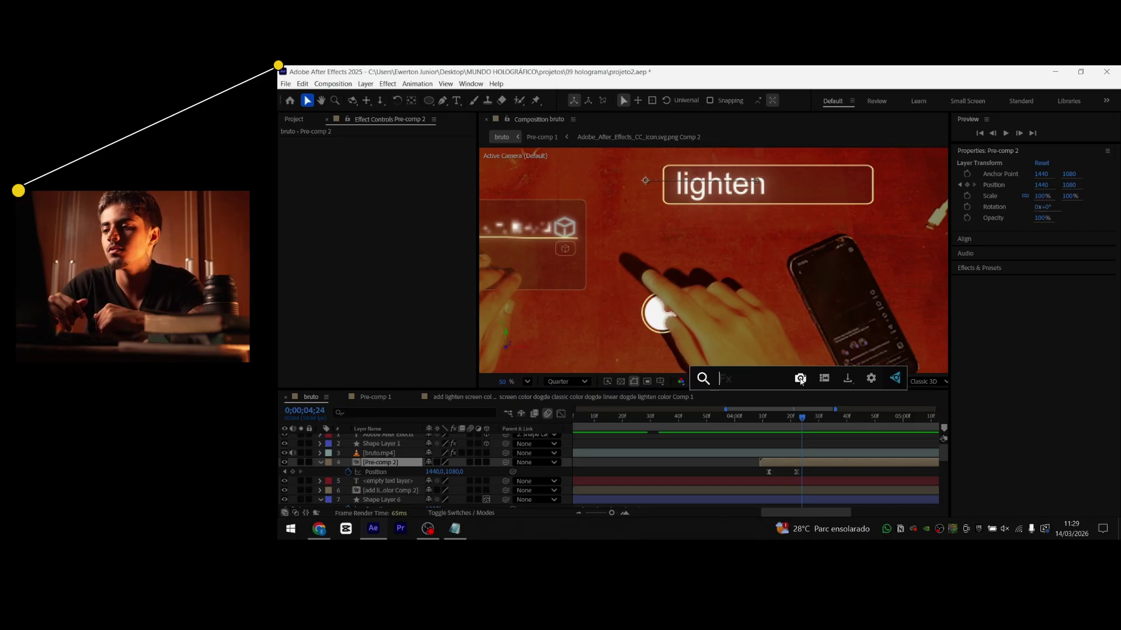
Browse the saved snapshots gallery and look at its image export formats before closing it
{"action": "left_click", "coordinate": [829, 381]}
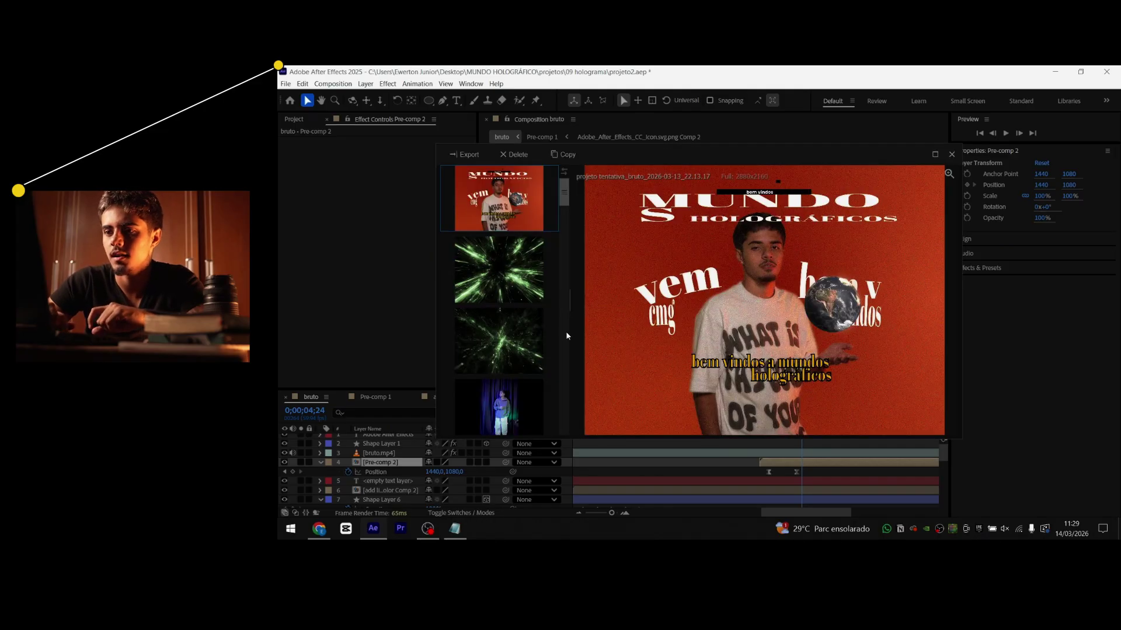
{"action": "scroll", "coordinate": [510, 343], "scroll_direction": "down", "scroll_amount": 5}
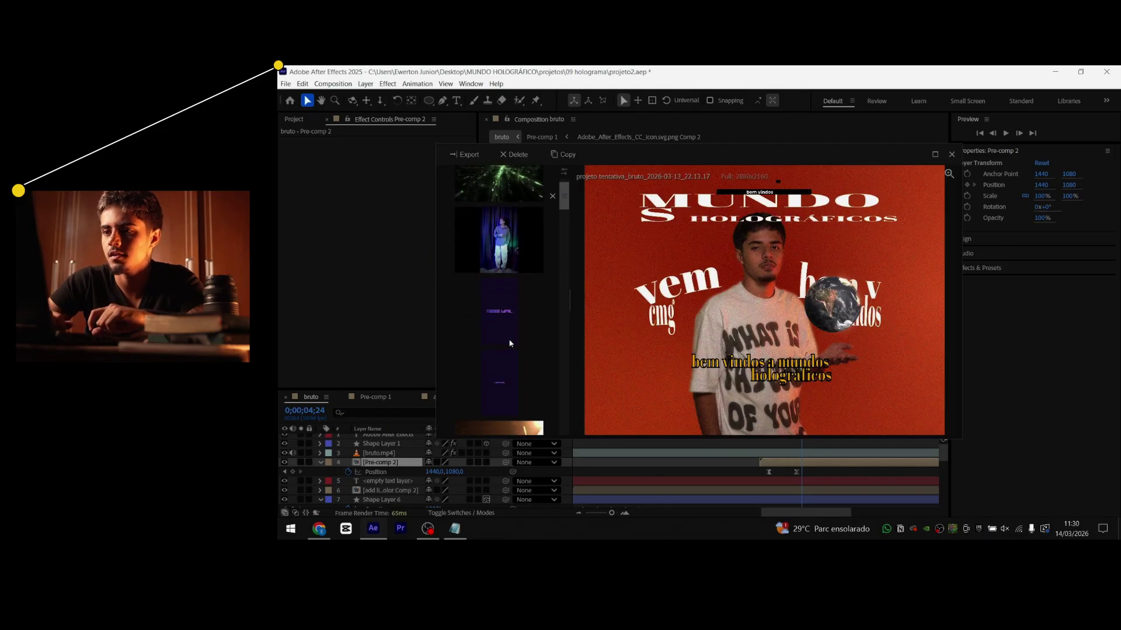
{"action": "scroll", "coordinate": [510, 344], "scroll_direction": "up", "scroll_amount": 8}
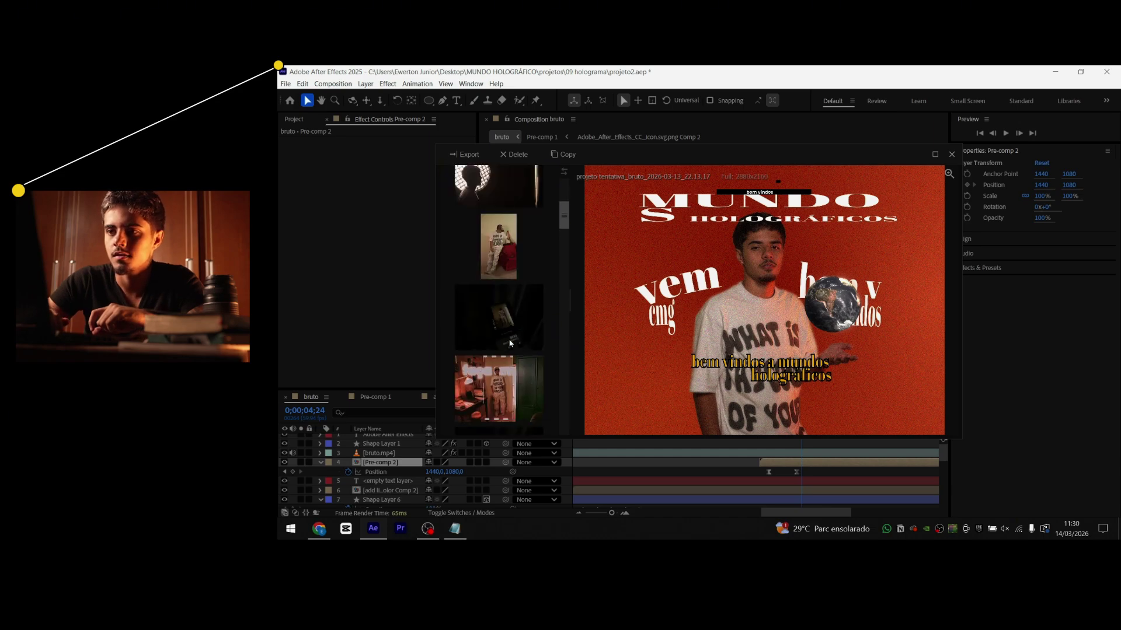
{"action": "left_click", "coordinate": [467, 154]}
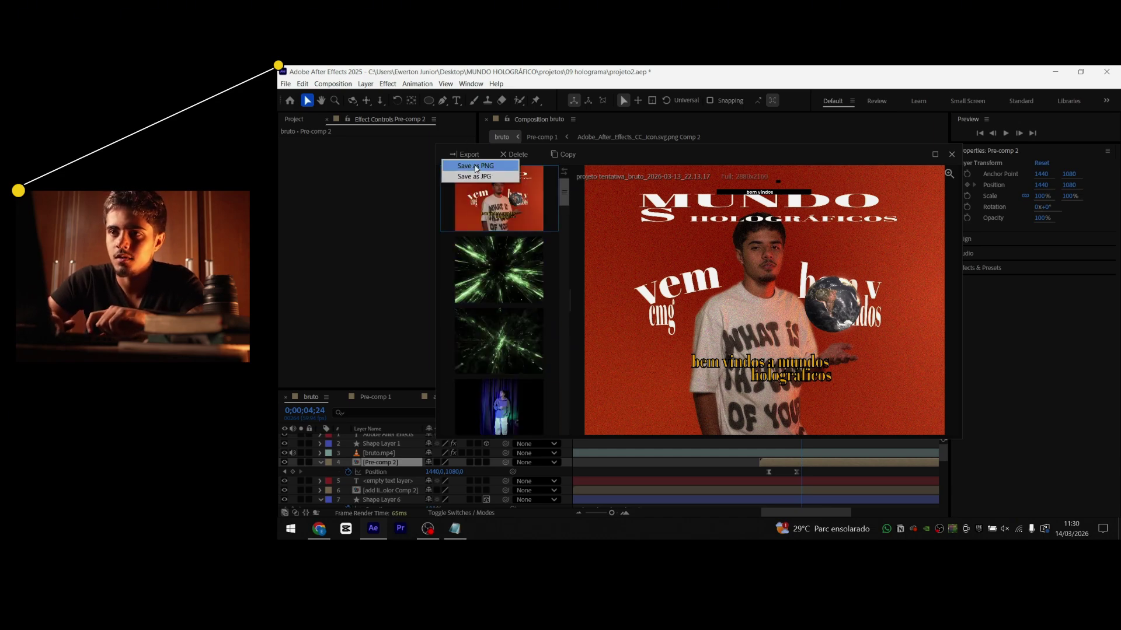
{"action": "left_click", "coordinate": [952, 153]}
{"action": "left_click", "coordinate": [952, 153]}
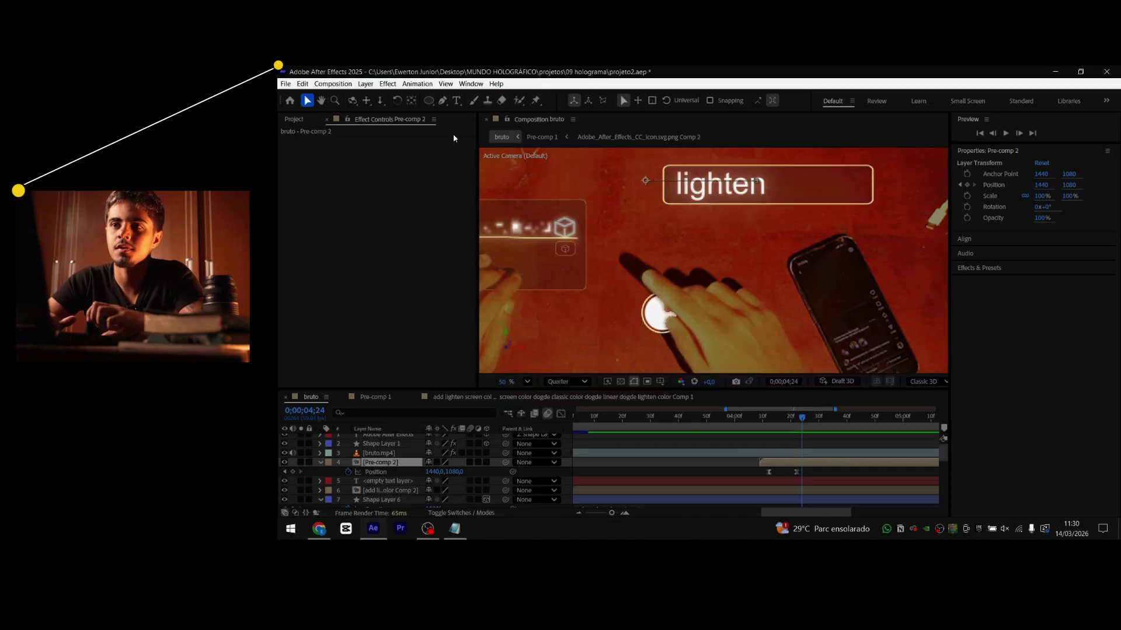
Search the effects library for "opt" to locate Optical Glow, and clear the search
{"action": "left_click", "coordinate": [387, 85]}
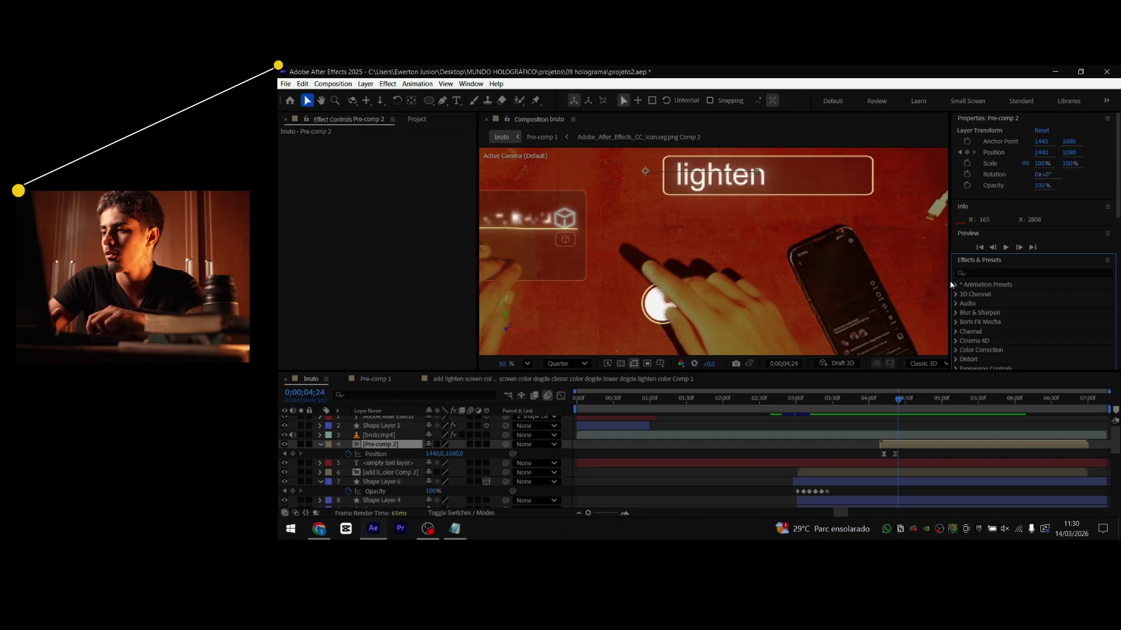
{"action": "left_click", "coordinate": [1008, 271]}
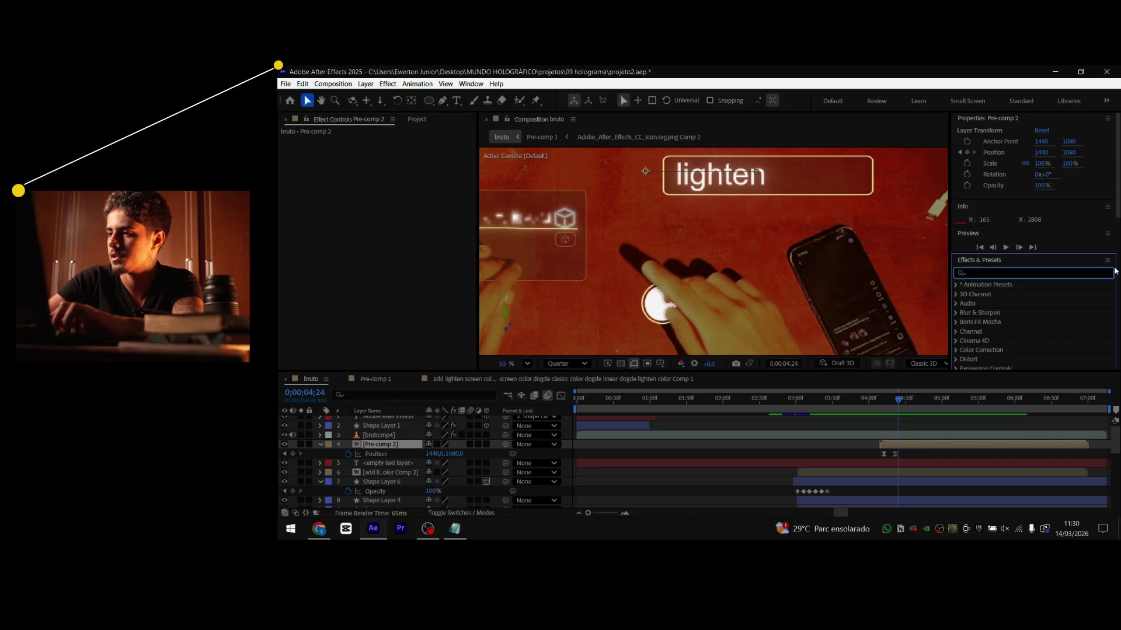
{"action": "type", "text": "opt"}
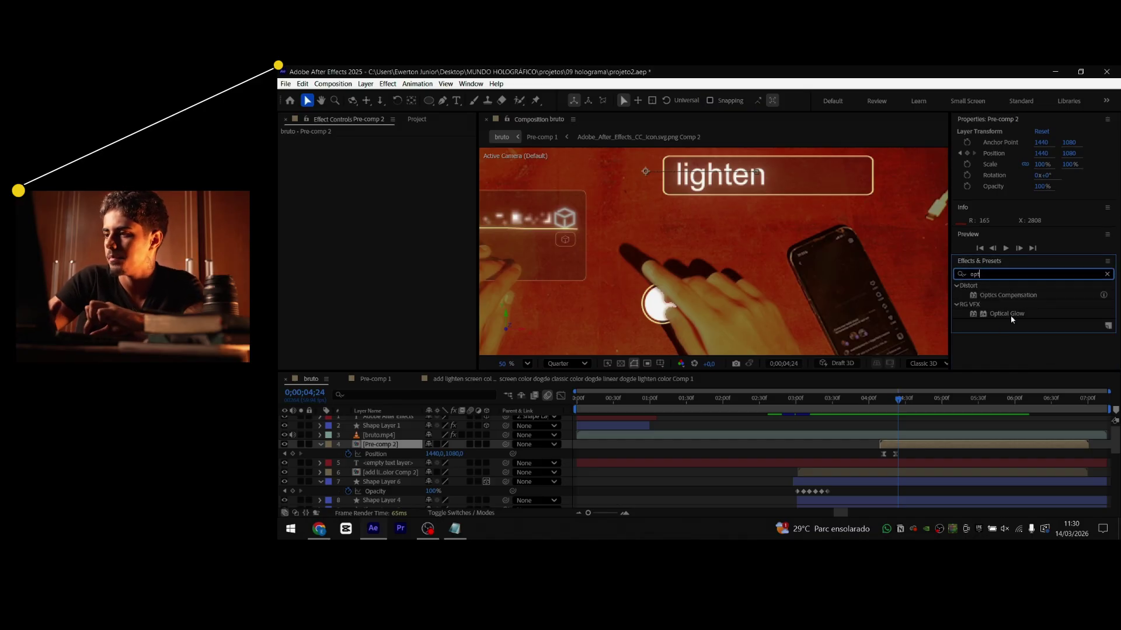
{"action": "left_click", "coordinate": [1010, 315]}
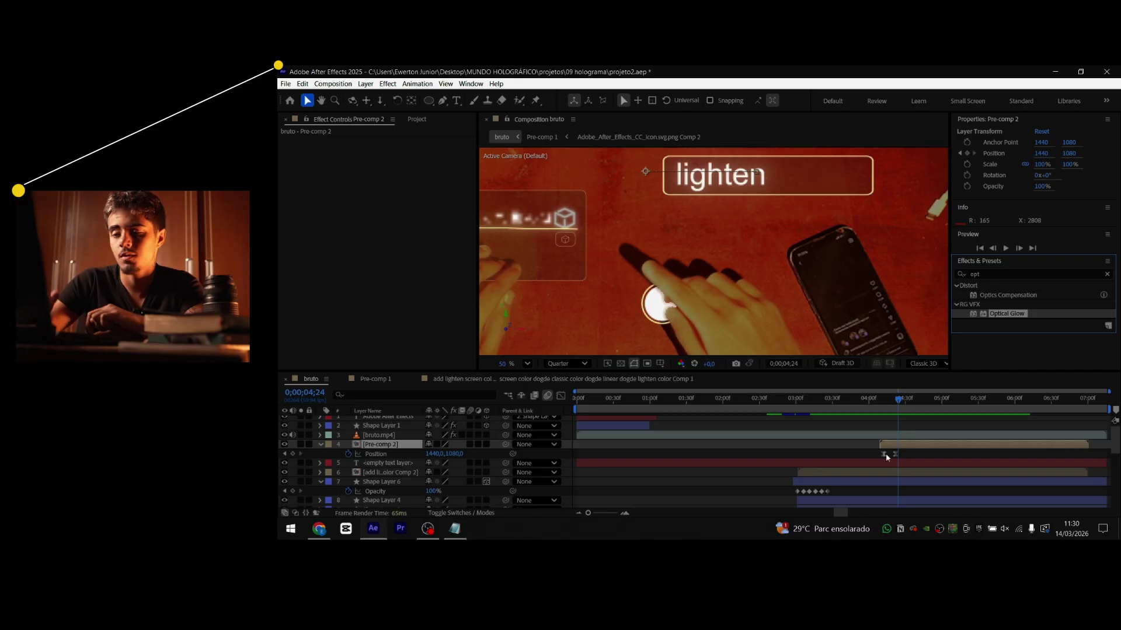
{"action": "left_click", "coordinate": [1106, 274]}
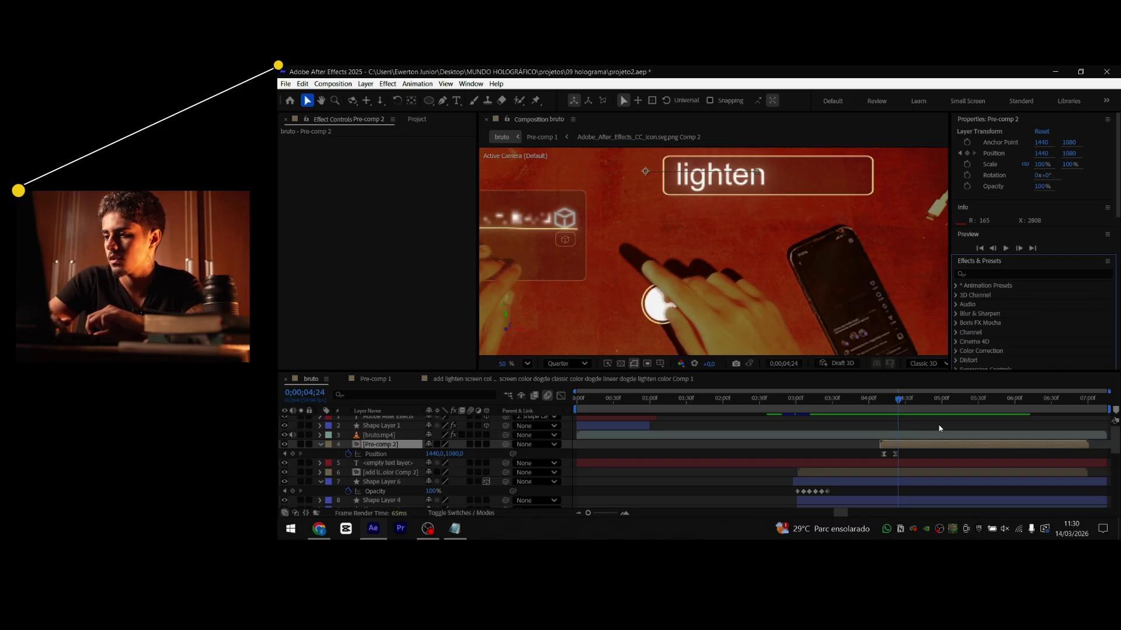
Apply the Optical Glow effect to the Pre-comp 2 layer through the quick effect search
{"action": "left_click", "coordinate": [902, 444]}
{"action": "key", "text": "ctrl+space"}
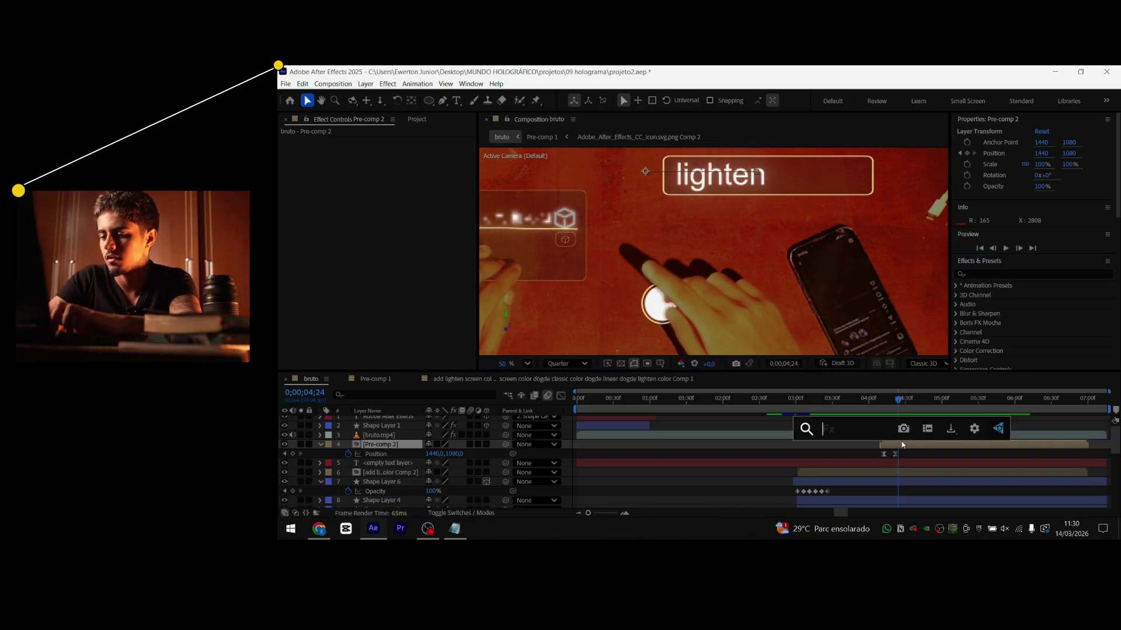
{"action": "type", "text": "opt"}
{"action": "key", "text": "Return"}
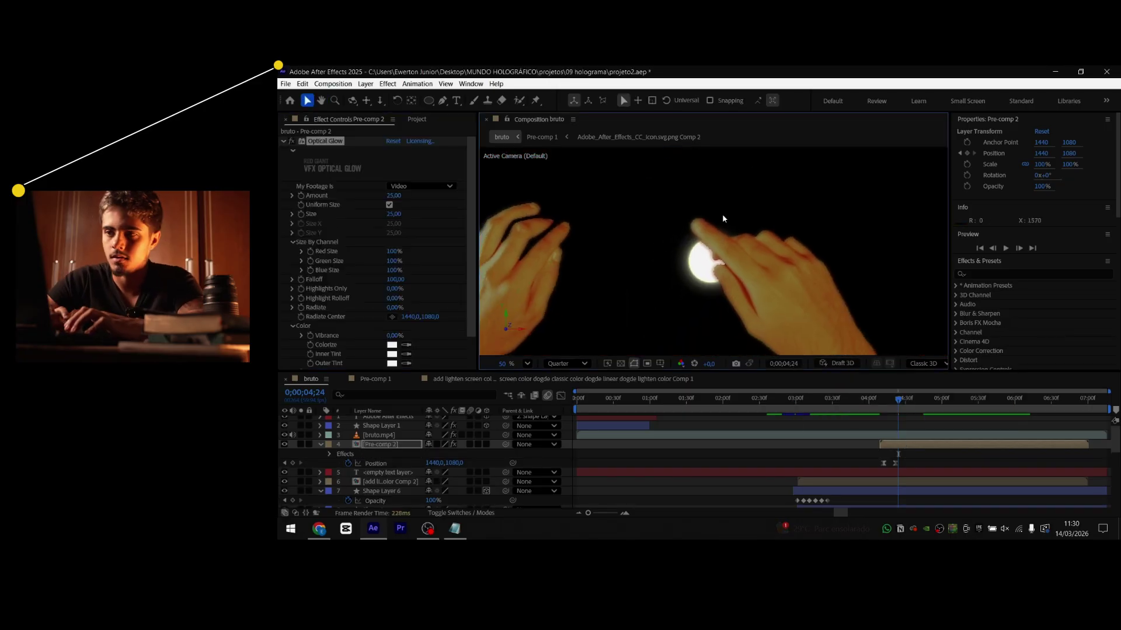
Set Optical Glow's alpha channel to Extend (Unmult) and its size to 158 on Pre-comp 2
{"action": "scroll", "coordinate": [434, 321], "scroll_direction": "down", "scroll_amount": 1}
{"action": "left_click", "coordinate": [436, 364]}
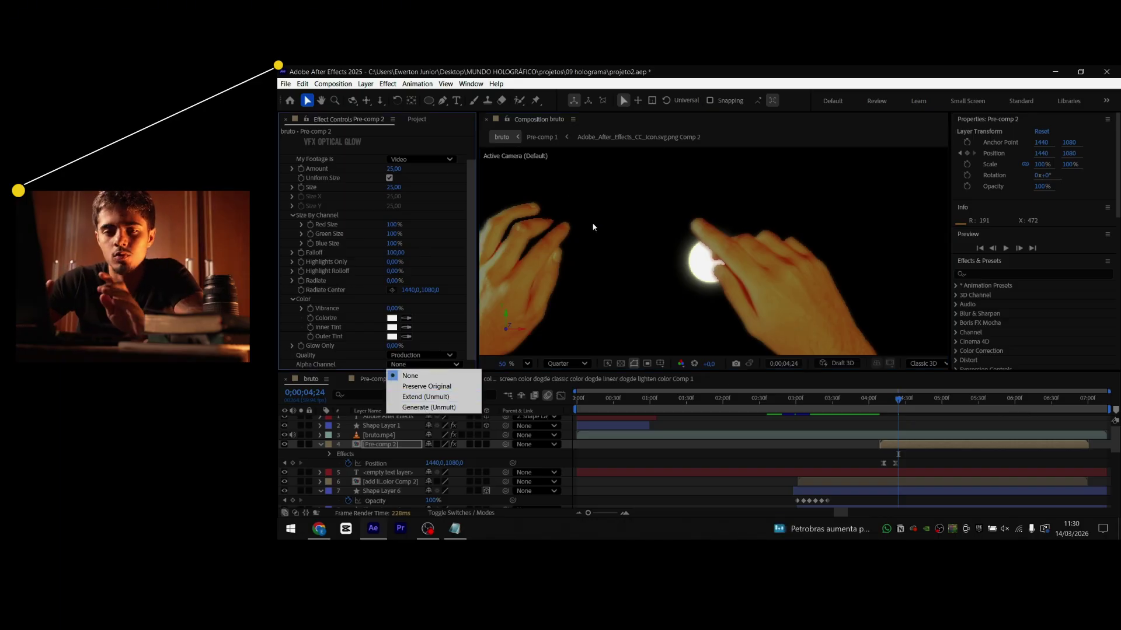
{"action": "left_click", "coordinate": [415, 355]}
{"action": "left_click", "coordinate": [413, 377]}
{"action": "left_click", "coordinate": [423, 364]}
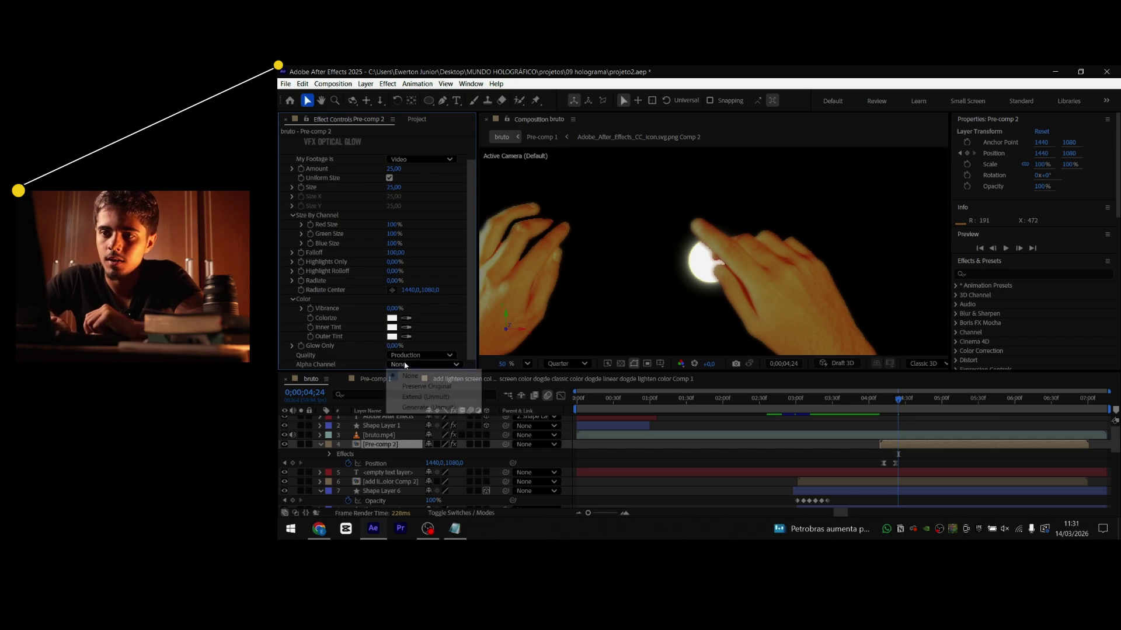
{"action": "left_click", "coordinate": [432, 393]}
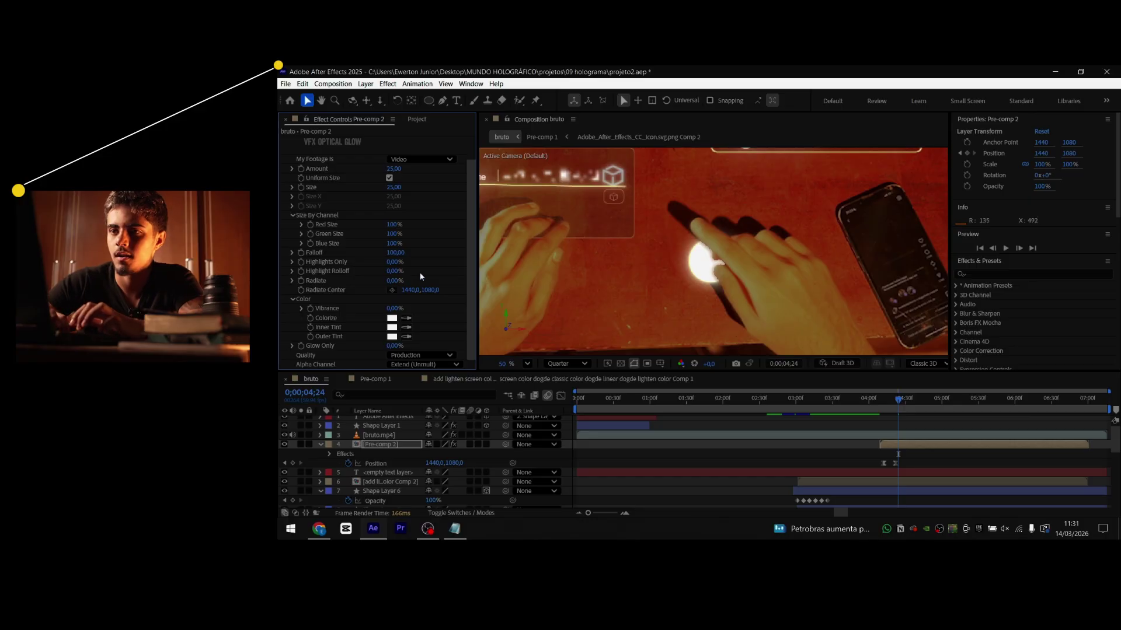
{"action": "scroll", "coordinate": [421, 277], "scroll_direction": "up", "scroll_amount": 2}
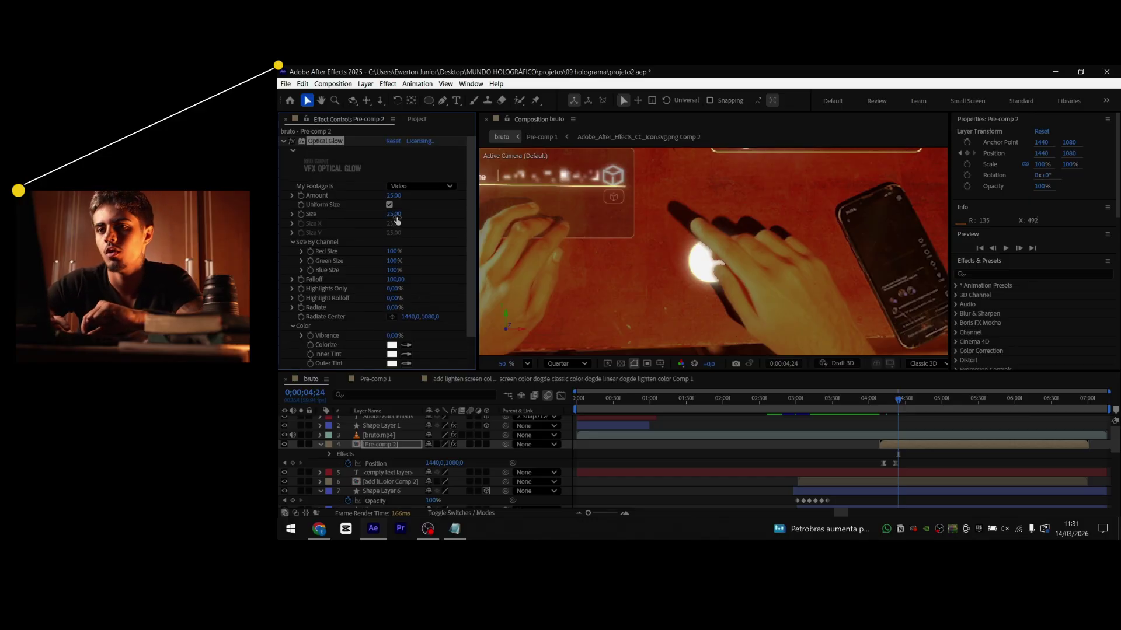
{"action": "left_click_drag", "start_coordinate": [397, 220], "coordinate": [466, 213]}
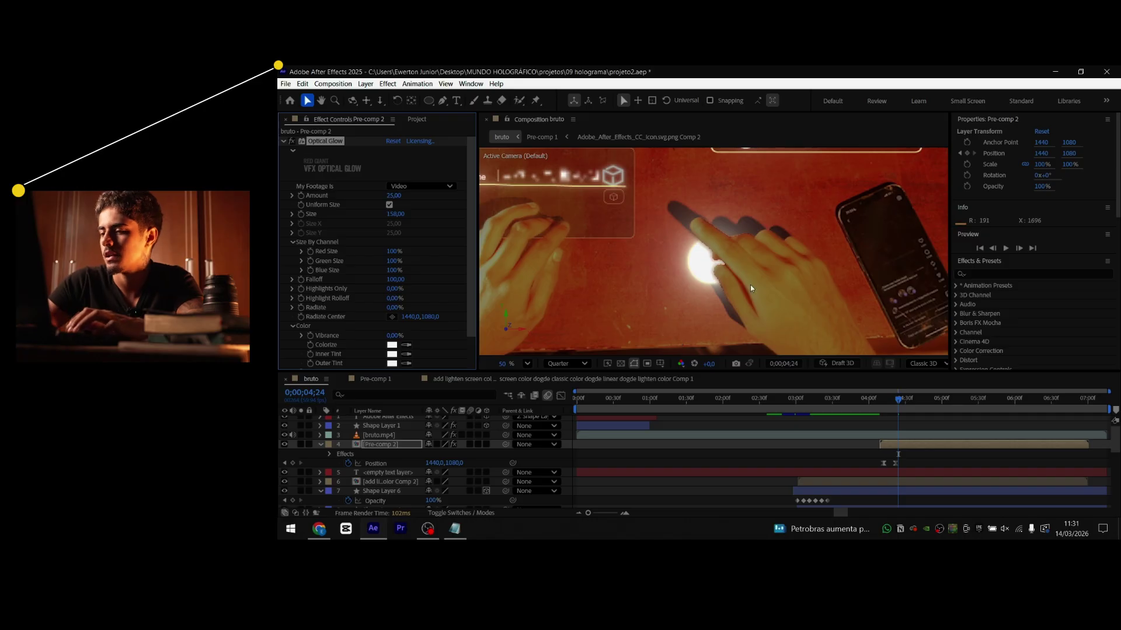
Keyframe Optical Glow's Amount at 25 and move that keyframe to 0;00;04;22, level with the last Position keyframe
{"action": "scroll", "coordinate": [751, 285], "scroll_direction": "up", "scroll_amount": 1}
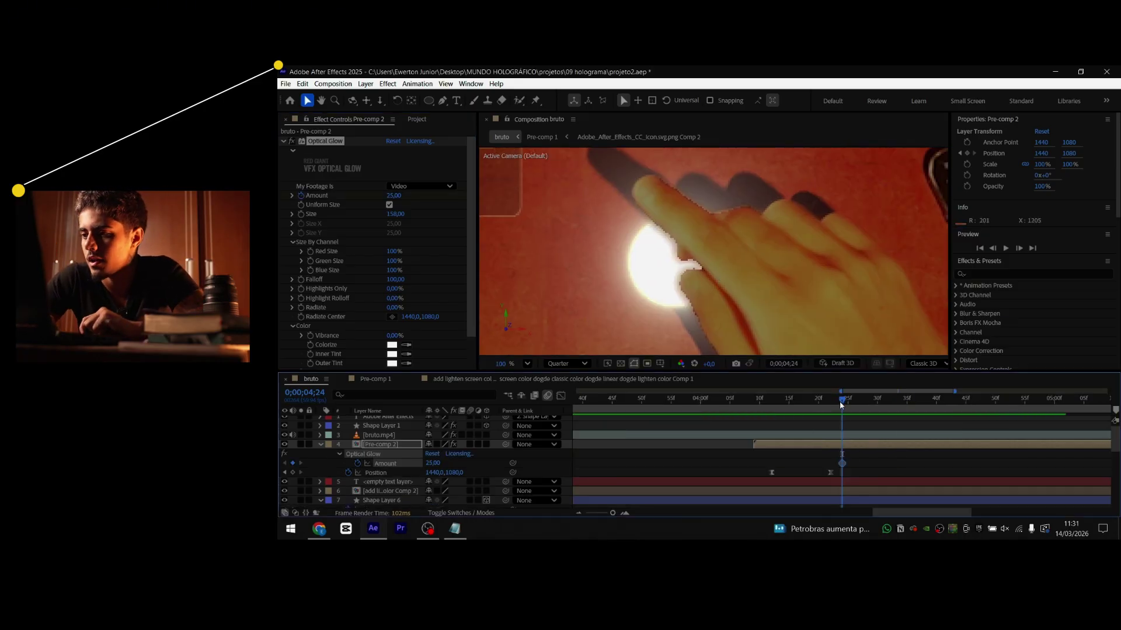
{"action": "left_click_drag", "start_coordinate": [840, 401], "coordinate": [809, 401]}
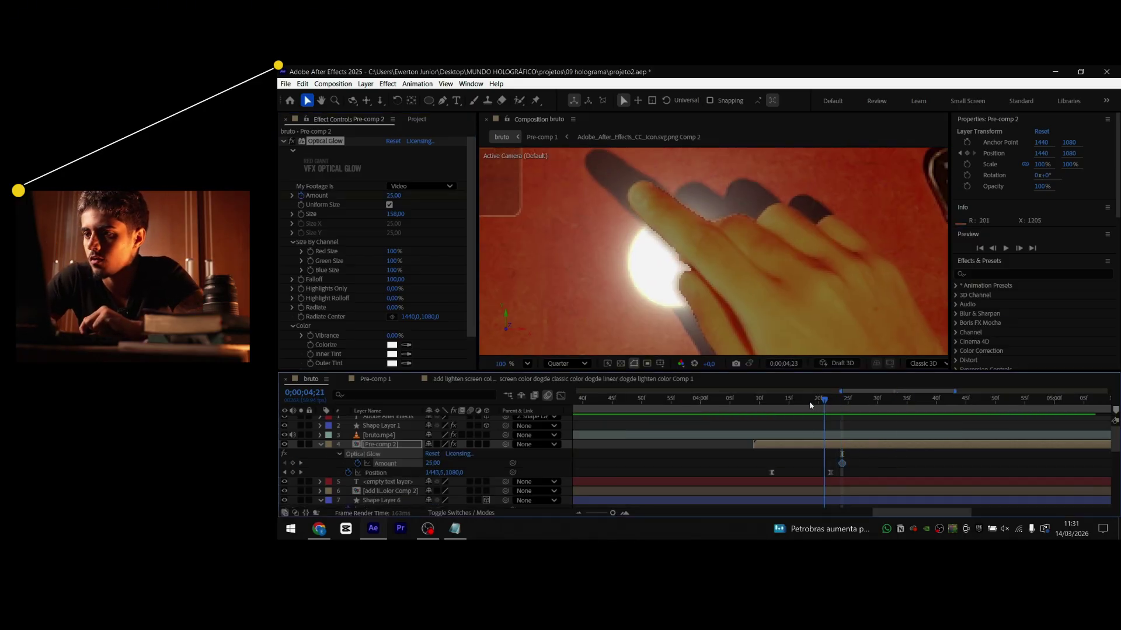
{"action": "left_click", "coordinate": [830, 401]}
{"action": "left_click_drag", "start_coordinate": [842, 463], "coordinate": [832, 467]}
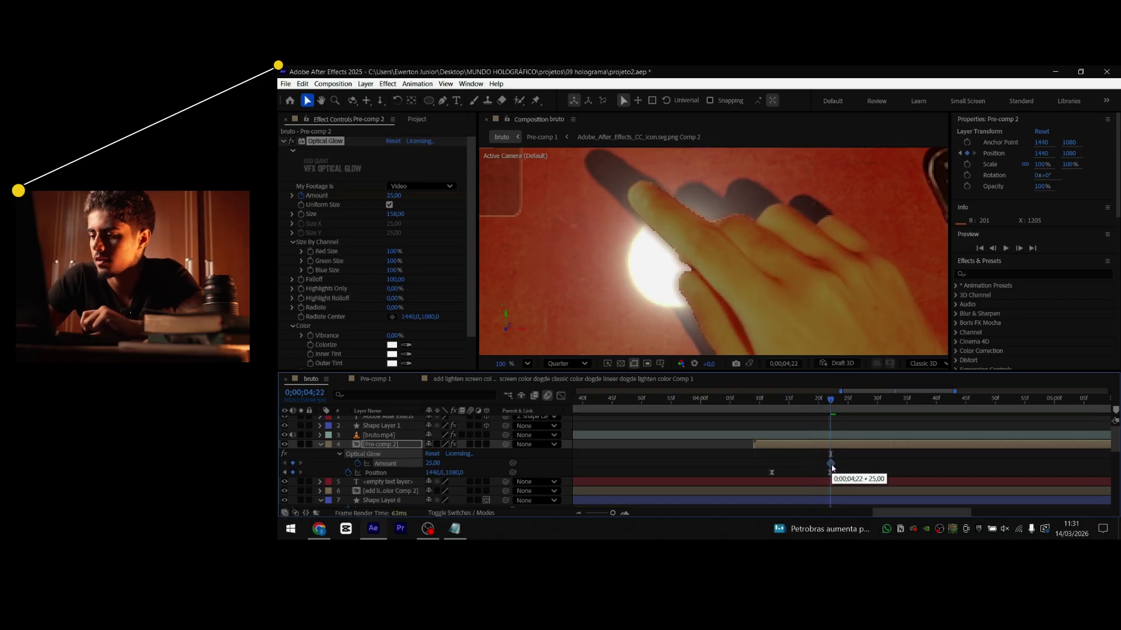
{"action": "key", "text": "Page_Up"}
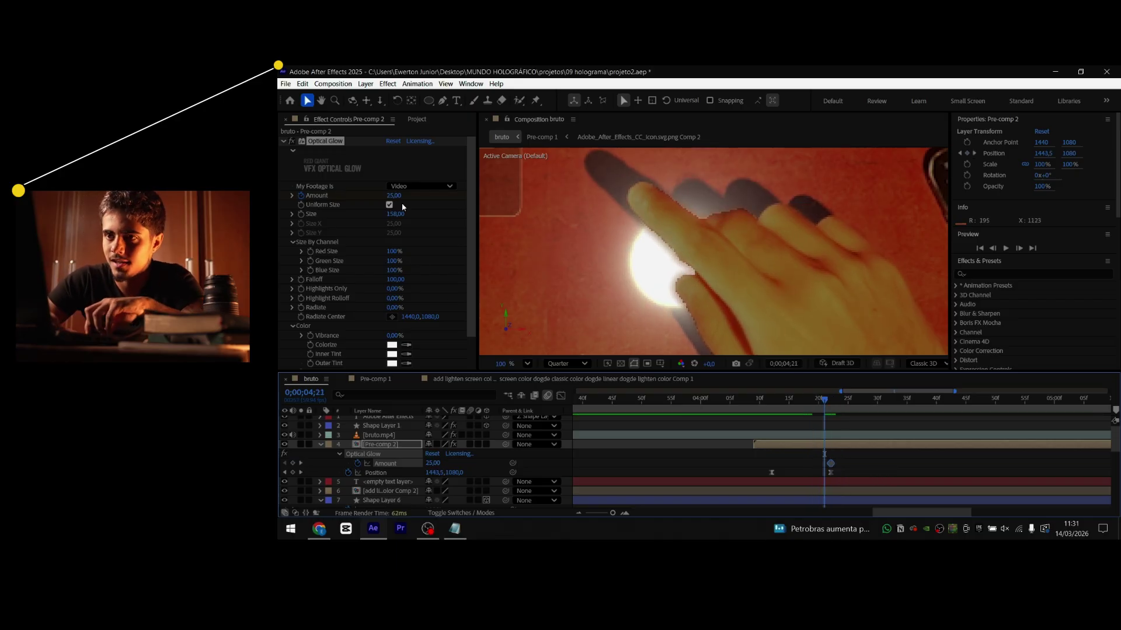
Keyframe Optical Glow's Amount at 0 on 0;00;04;21, one frame before the existing Amount keyframe of 25
{"action": "left_click", "coordinate": [395, 196]}
{"action": "key", "text": "Return"}
{"action": "left_click", "coordinate": [833, 409]}
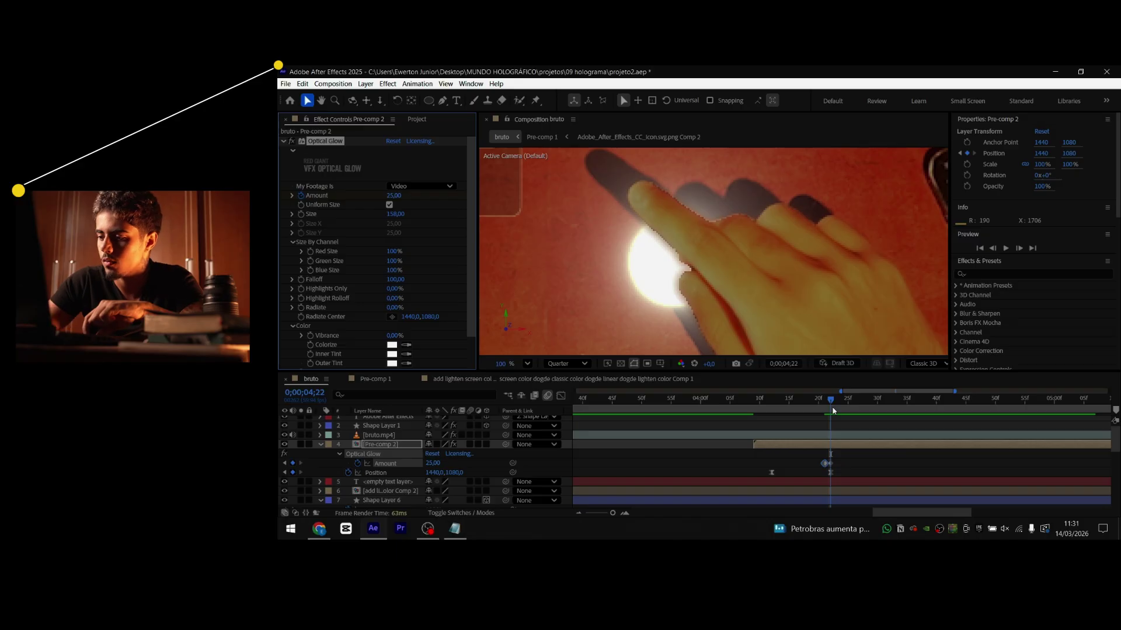
Keyframe Optical Glow's Amount at 2 on 0;00;04;36 and scrub through the glow flash to check it
{"action": "key", "text": "Page_Up"}
{"action": "key", "text": "Page_Down"}
{"action": "key", "text": "Page_Down"}
{"action": "key", "text": "Page_Down"}
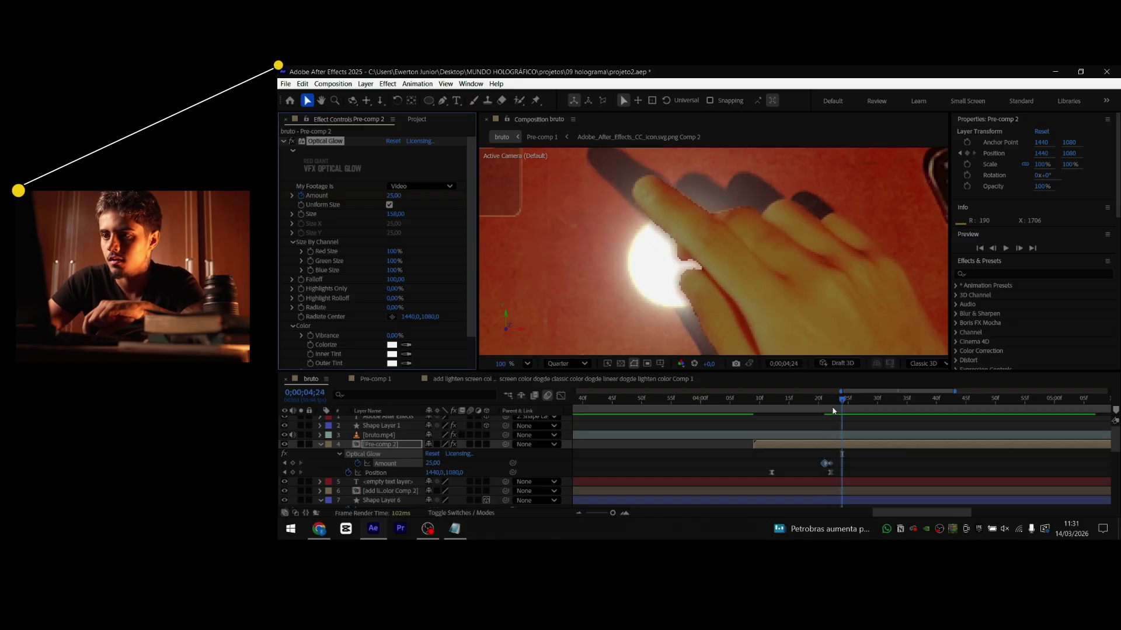
{"action": "left_click", "coordinate": [394, 196]}
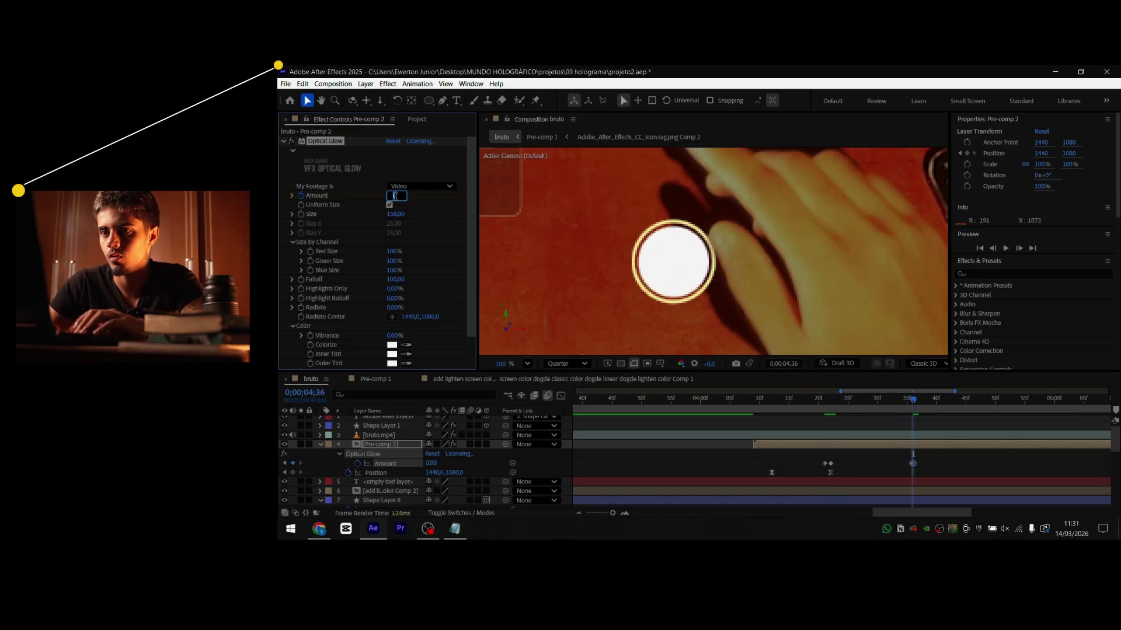
{"action": "type", "text": "2"}
{"action": "key", "text": "Return"}
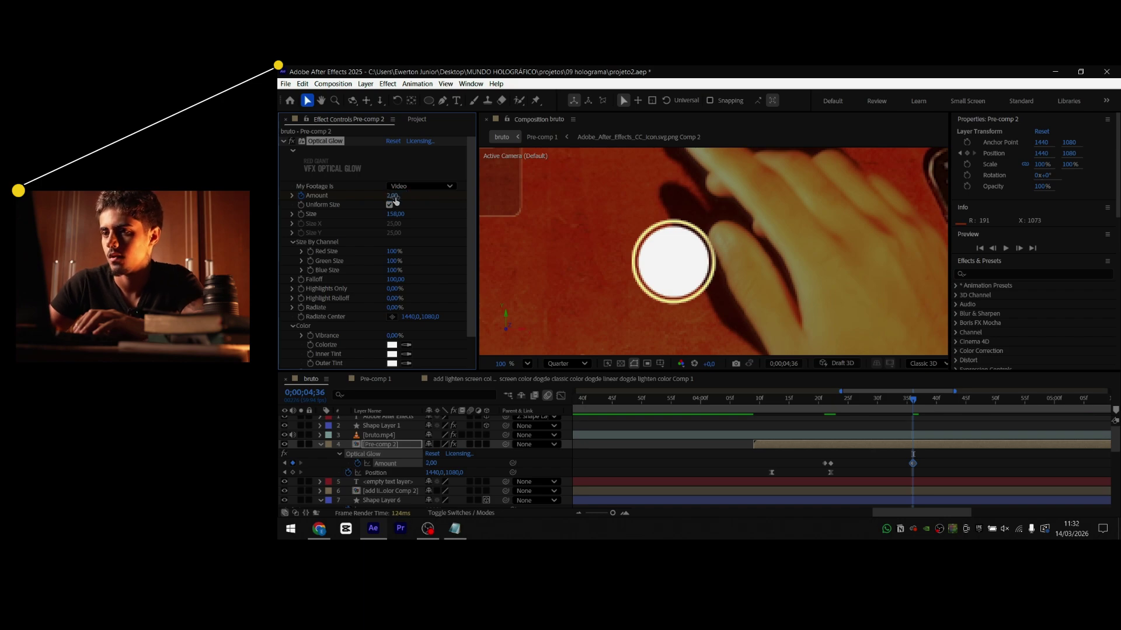
{"action": "left_click", "coordinate": [891, 459]}
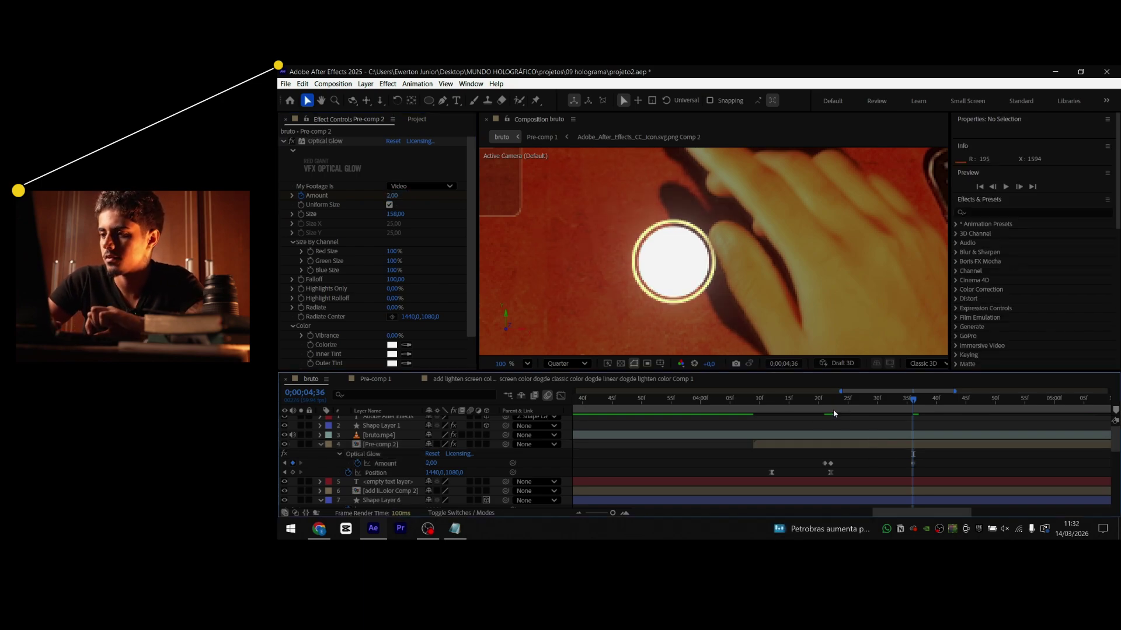
{"action": "left_click_drag", "start_coordinate": [831, 406], "coordinate": [789, 408]}
{"action": "left_click_drag", "start_coordinate": [811, 413], "coordinate": [931, 423]}
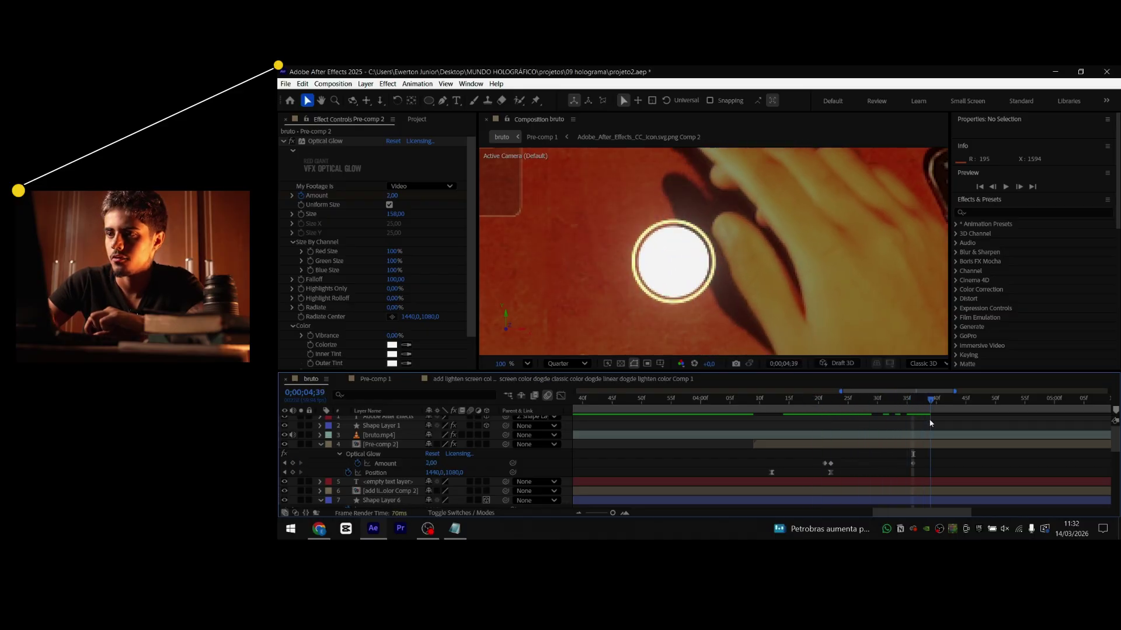
Keyframe Pre-comp 2's Scale at 222% on 0;00;04;22, level with the strongest glow, and preview the growth
{"action": "left_click", "coordinate": [828, 408]}
{"action": "left_click", "coordinate": [829, 444]}
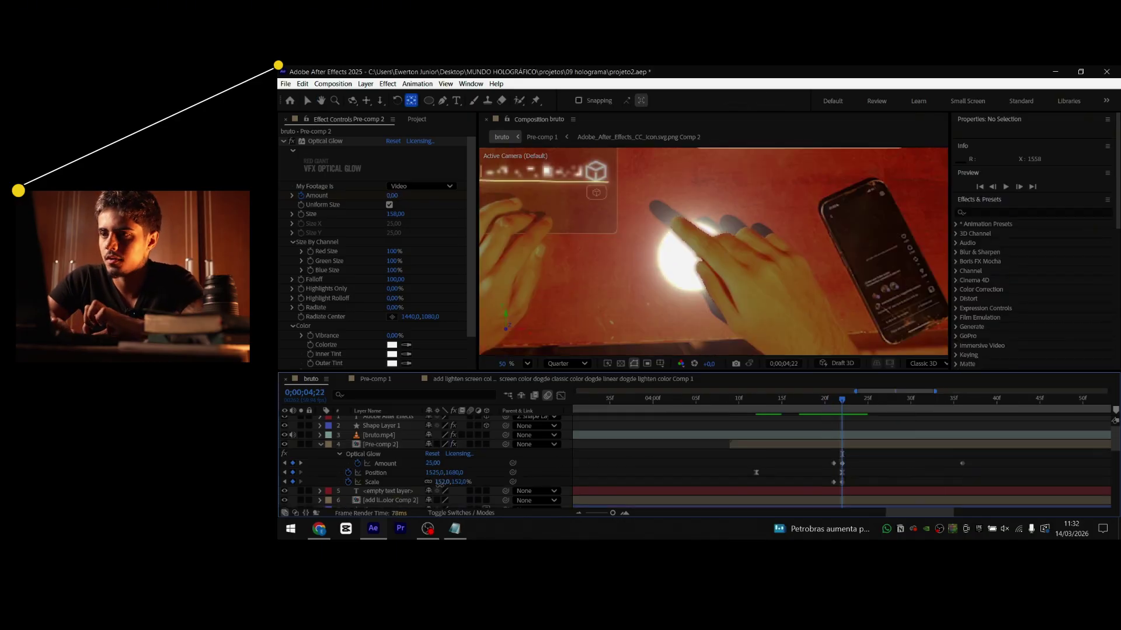
{"action": "left_click_drag", "start_coordinate": [439, 485], "coordinate": [471, 483]}
{"action": "left_click_drag", "start_coordinate": [844, 401], "coordinate": [860, 403]}
{"action": "key", "text": "space"}
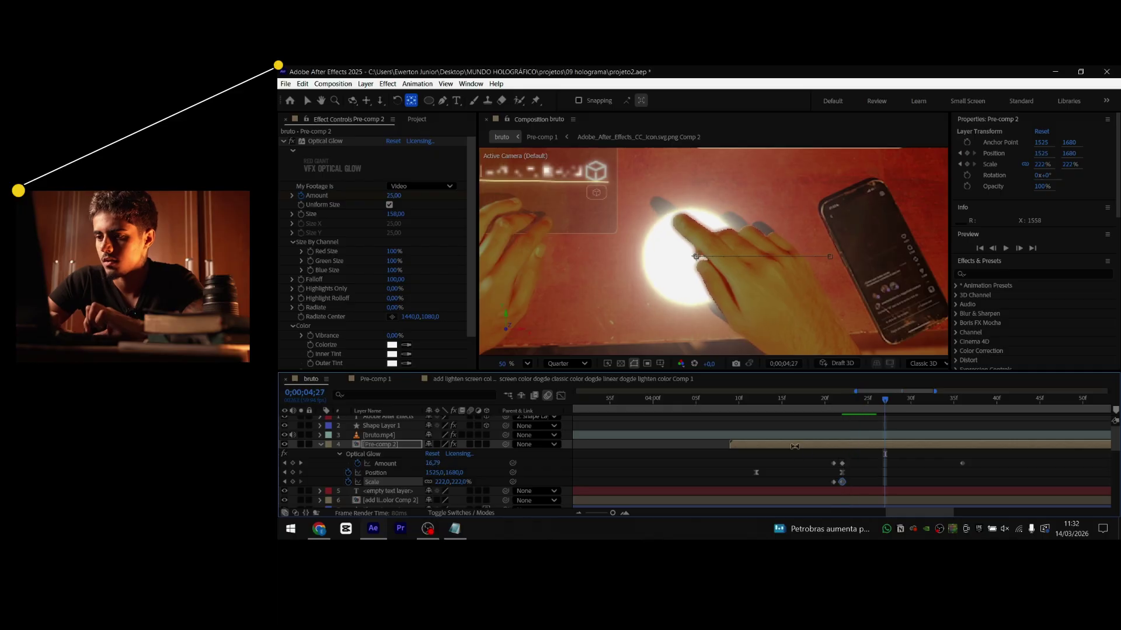
Copy Pre-comp 2's first Scale keyframe to 0;00;04;27 so the button shrinks back, and play the animation
{"action": "left_click", "coordinate": [829, 481]}
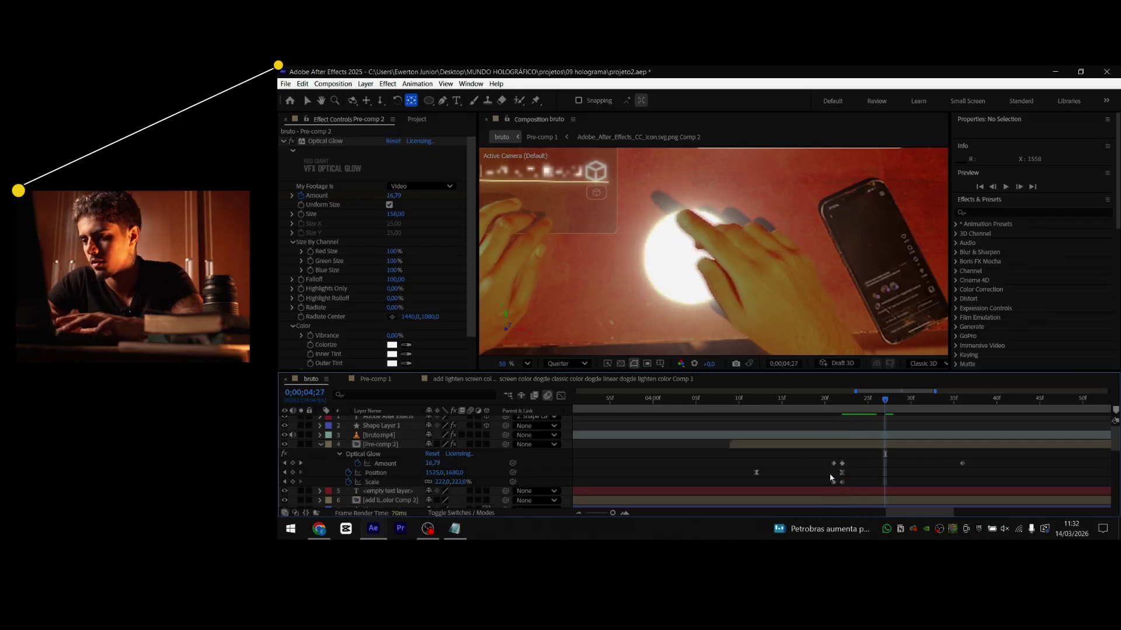
{"action": "left_click", "coordinate": [834, 482]}
{"action": "key", "text": "ctrl+c"}
{"action": "key", "text": "ctrl+v"}
{"action": "left_click", "coordinate": [808, 403]}
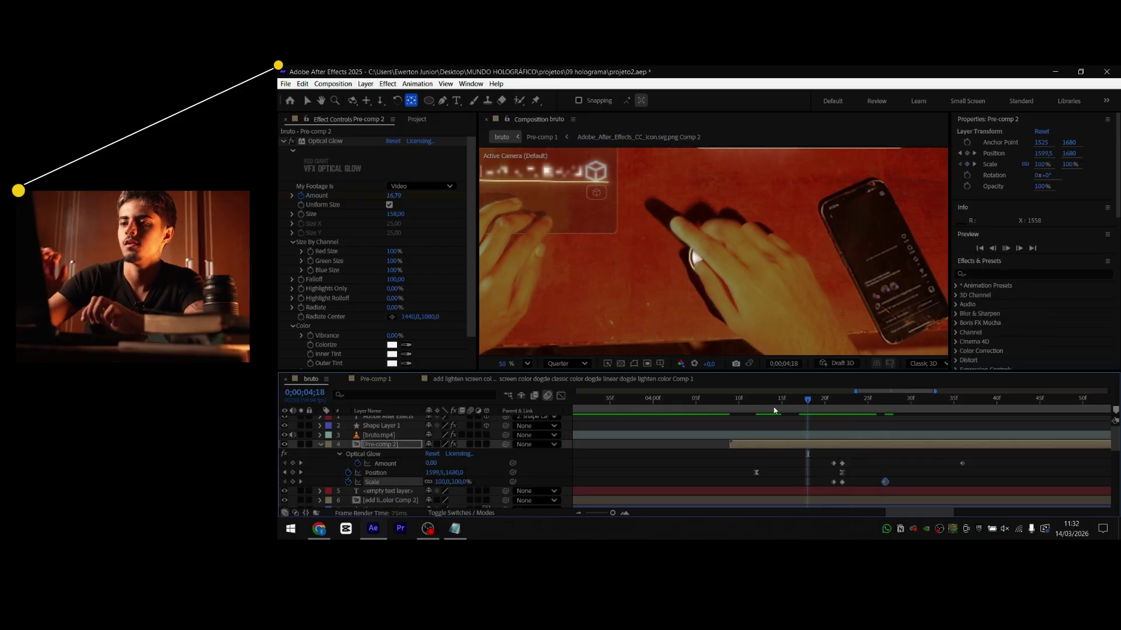
{"action": "key", "text": "space"}
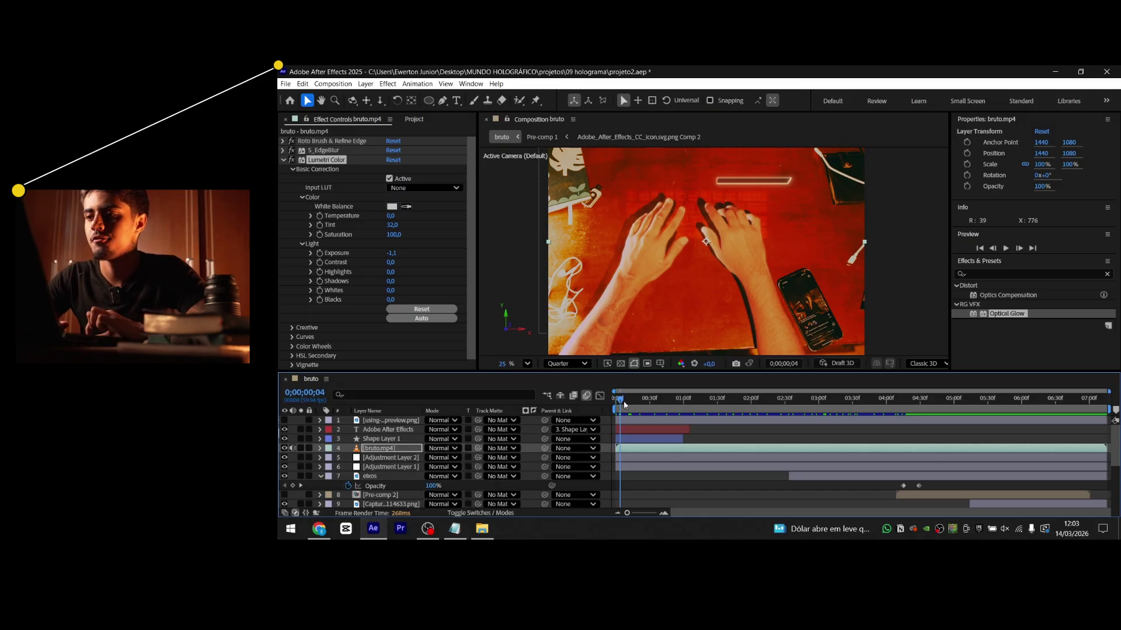
Scrub through the bruto composition to review the hand gestures together with the glowing interface elements
{"action": "left_click_drag", "start_coordinate": [623, 401], "coordinate": [1043, 401]}
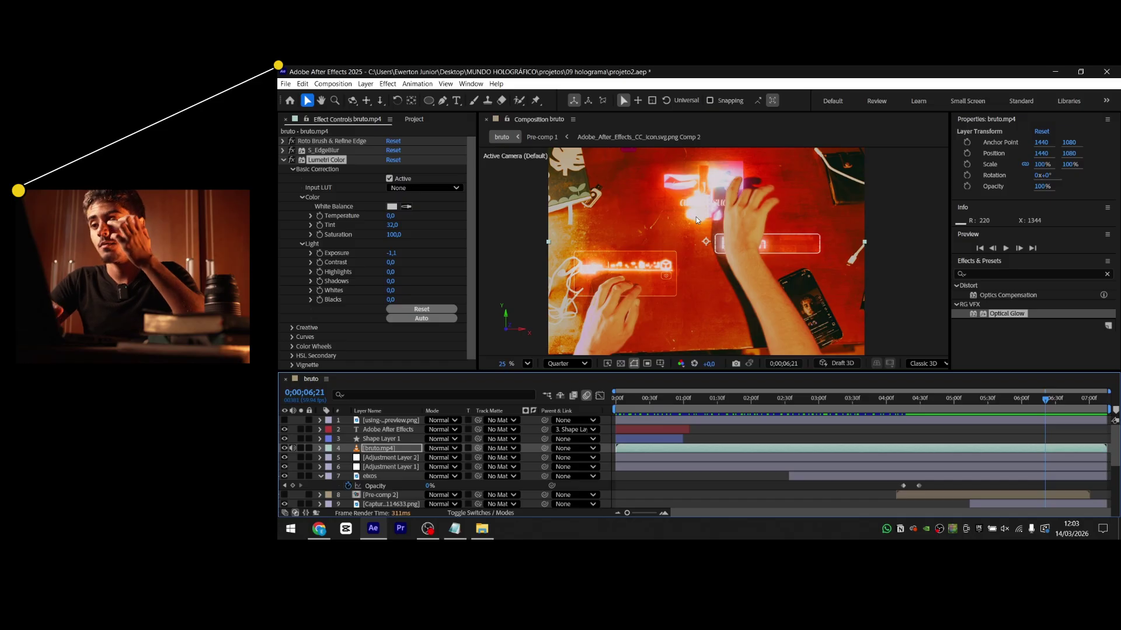
{"action": "left_click", "coordinate": [888, 403]}
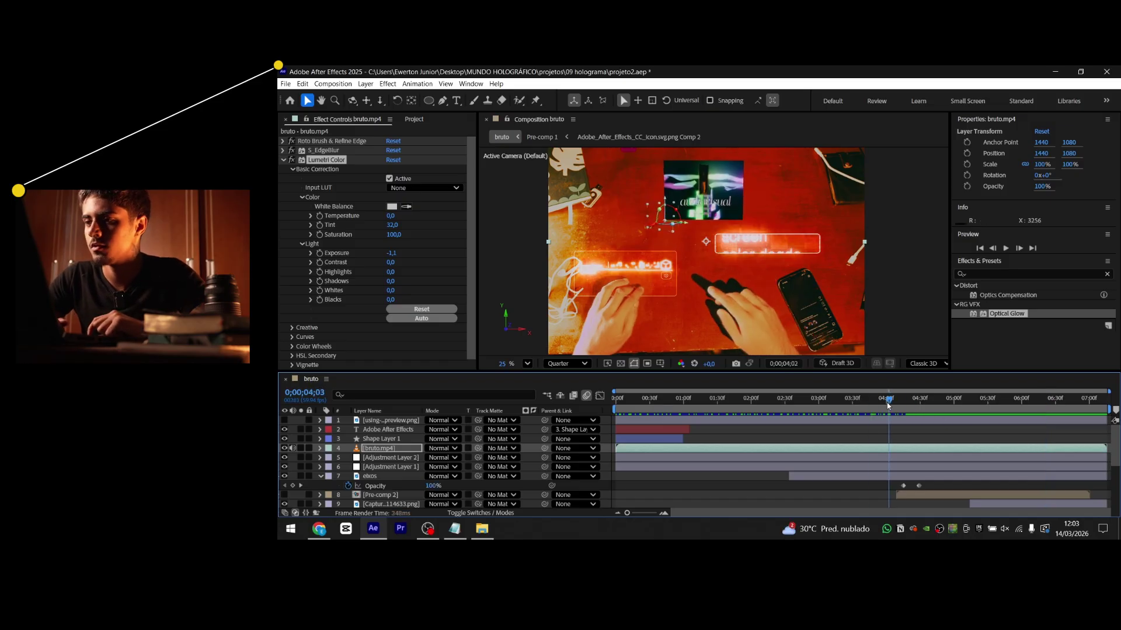
{"action": "left_click_drag", "start_coordinate": [897, 398], "coordinate": [1080, 416]}
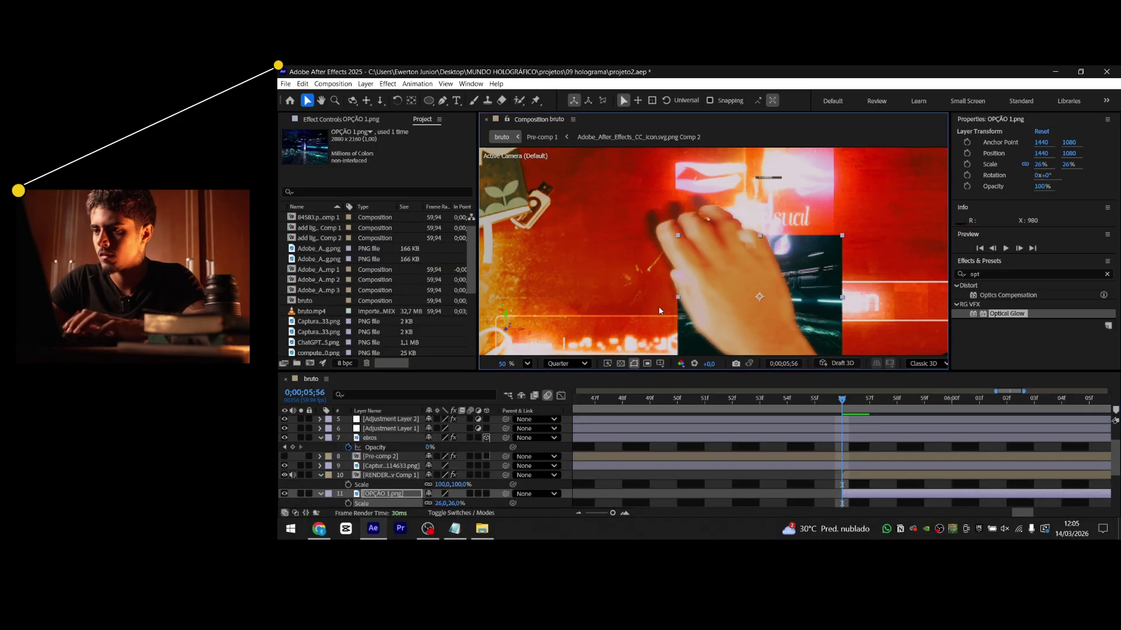
Move the OPÇÃO 1.png image to position 544, 632, beside the glowing video, and collapse the open layer properties
{"action": "left_click_drag", "start_coordinate": [811, 273], "coordinate": [610, 205]}
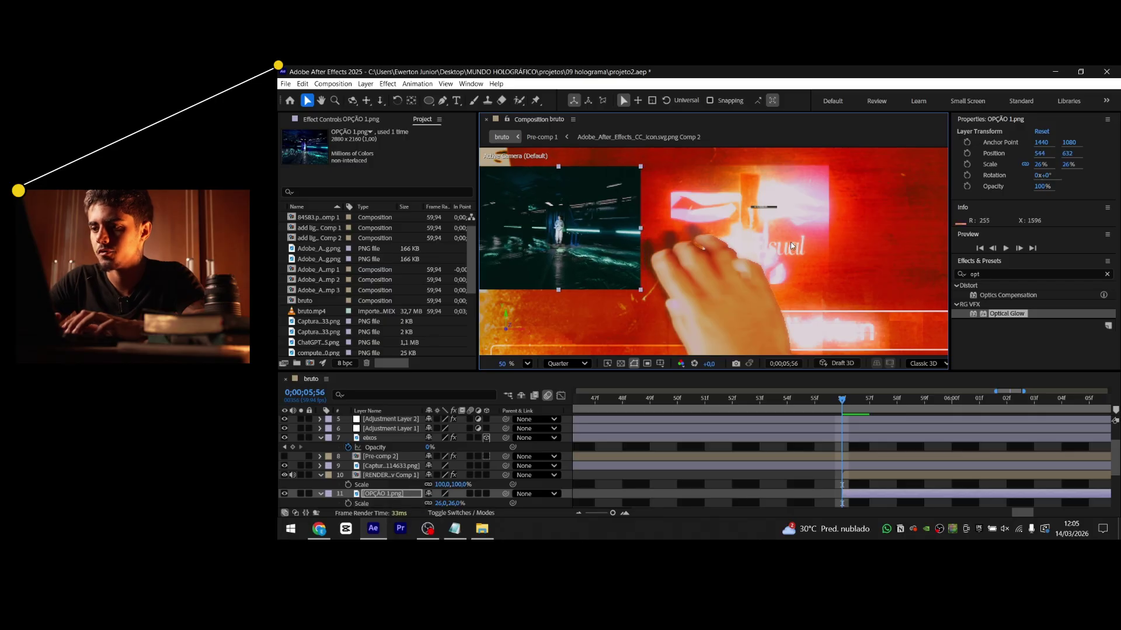
{"action": "scroll", "coordinate": [792, 245], "scroll_direction": "down", "scroll_amount": 2}
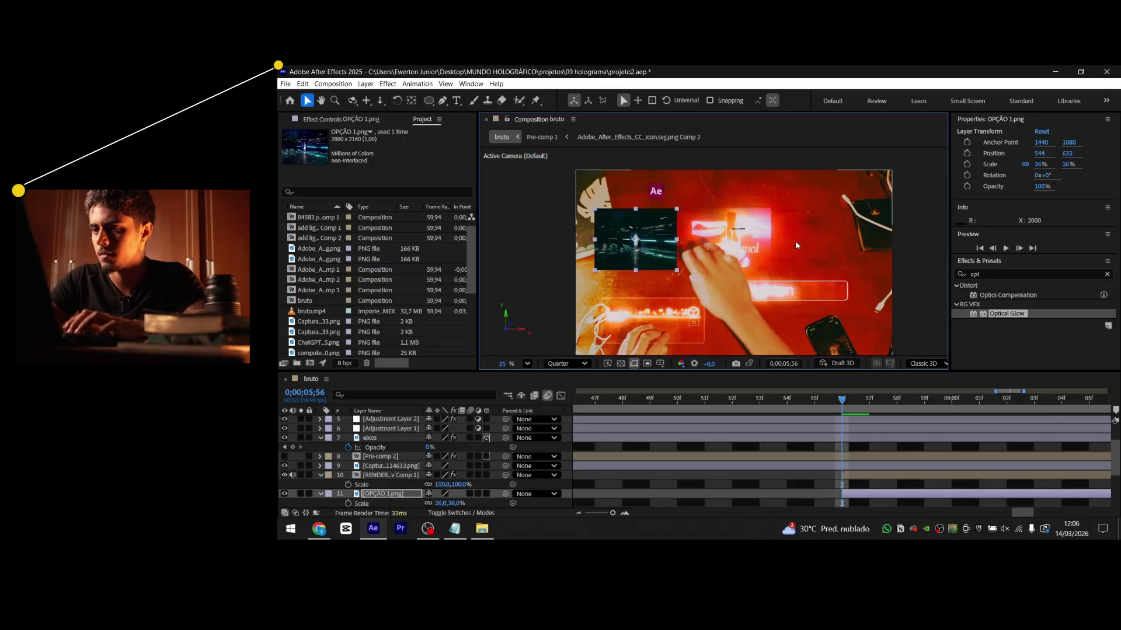
{"action": "left_click", "coordinate": [879, 488]}
{"action": "left_click", "coordinate": [321, 476]}
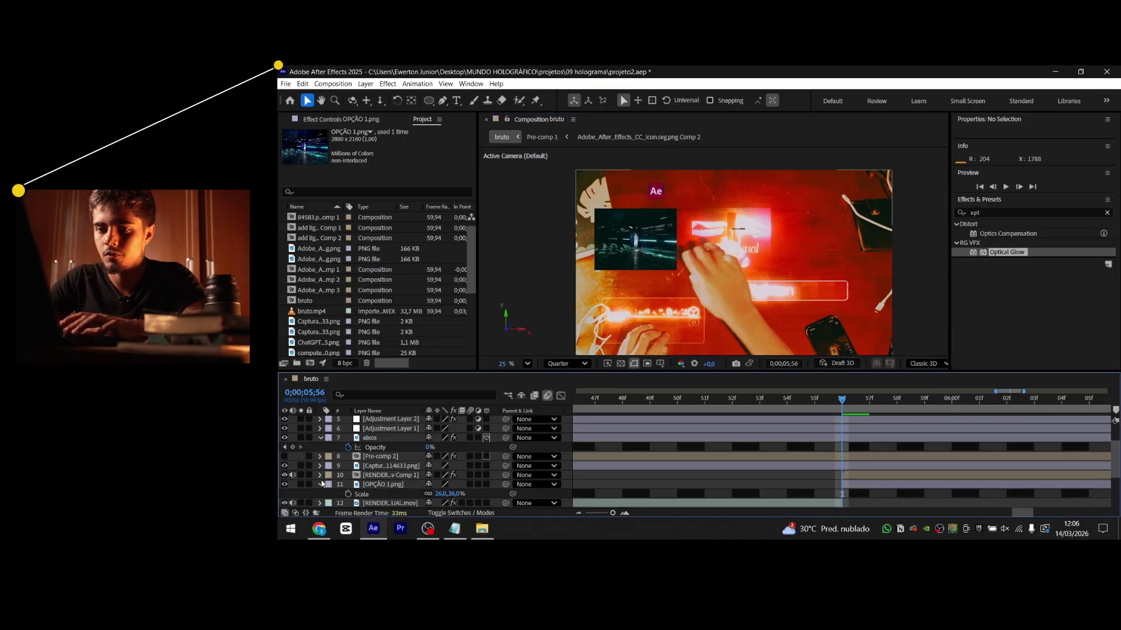
{"action": "left_click", "coordinate": [319, 484]}
Set the OPÇÃO 1.png layer's blend mode to Add
{"action": "left_click", "coordinate": [386, 484]}
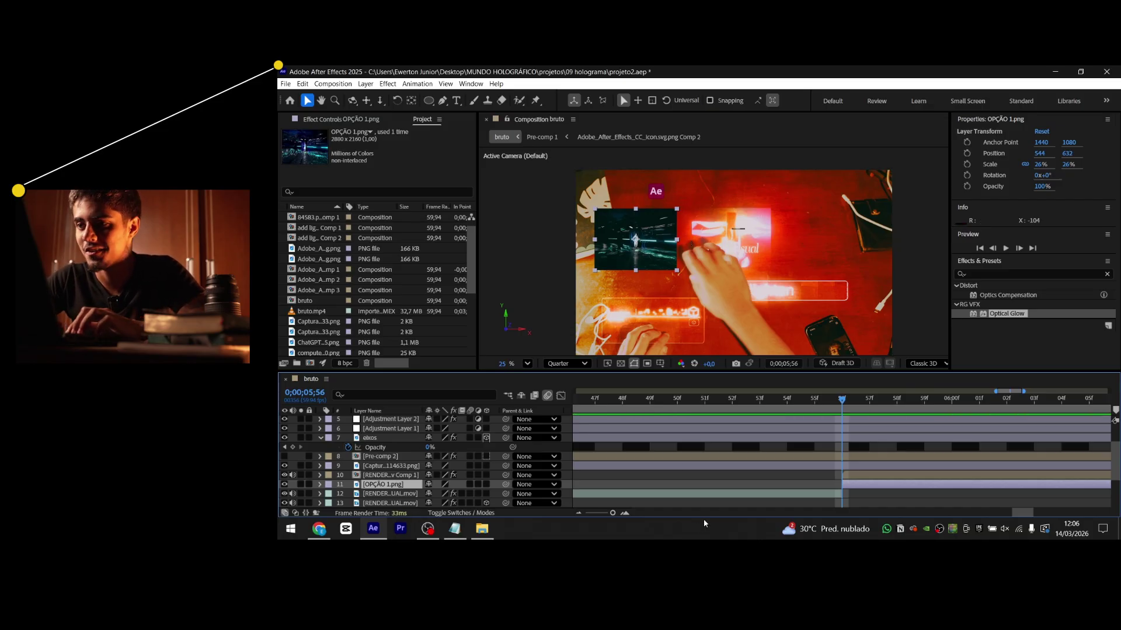
{"action": "left_click", "coordinate": [470, 512]}
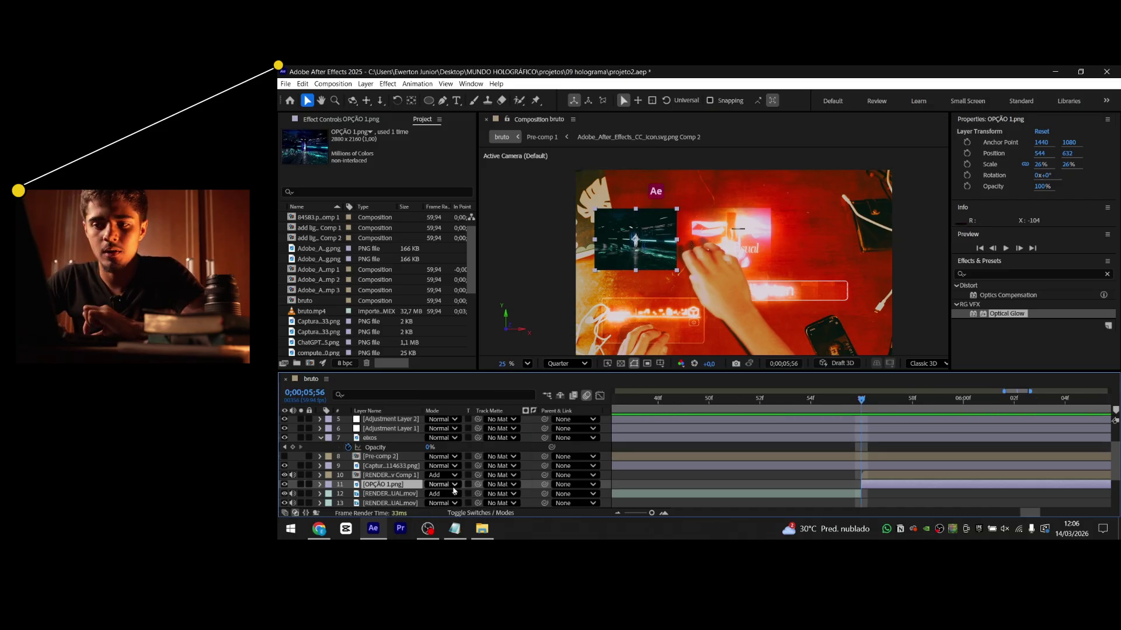
{"action": "left_click", "coordinate": [450, 485]}
{"action": "left_click", "coordinate": [442, 189]}
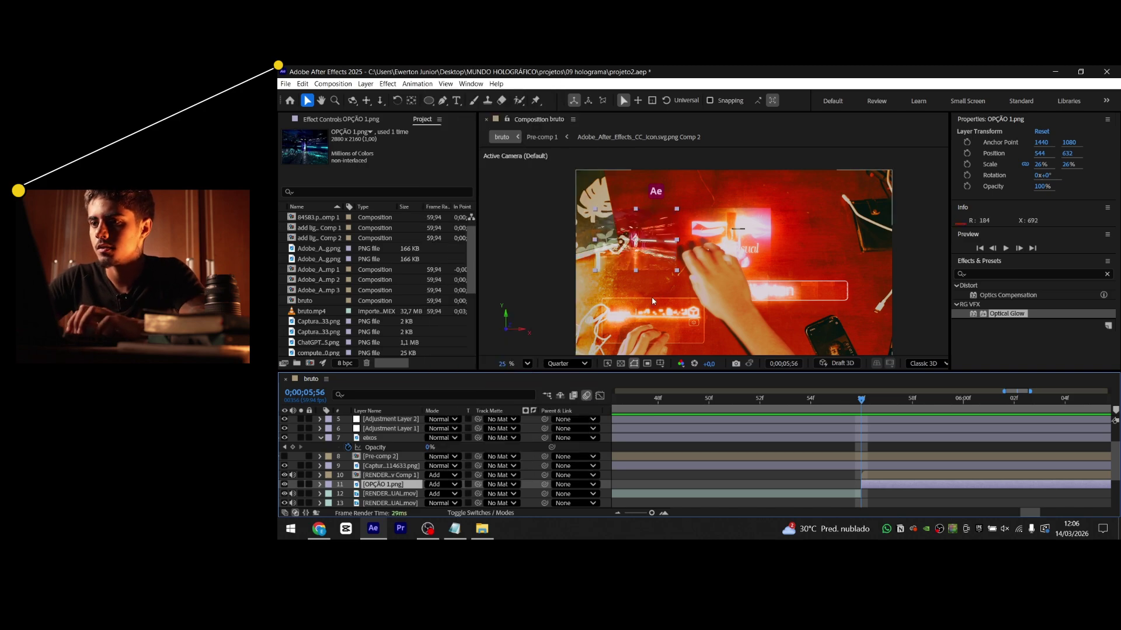
Pre-compose the OPÇÃO 1.png layer with all attributes moved inside, and apply Optical Glow to the new composition layer
{"action": "key", "text": "ctrl+shift+c"}
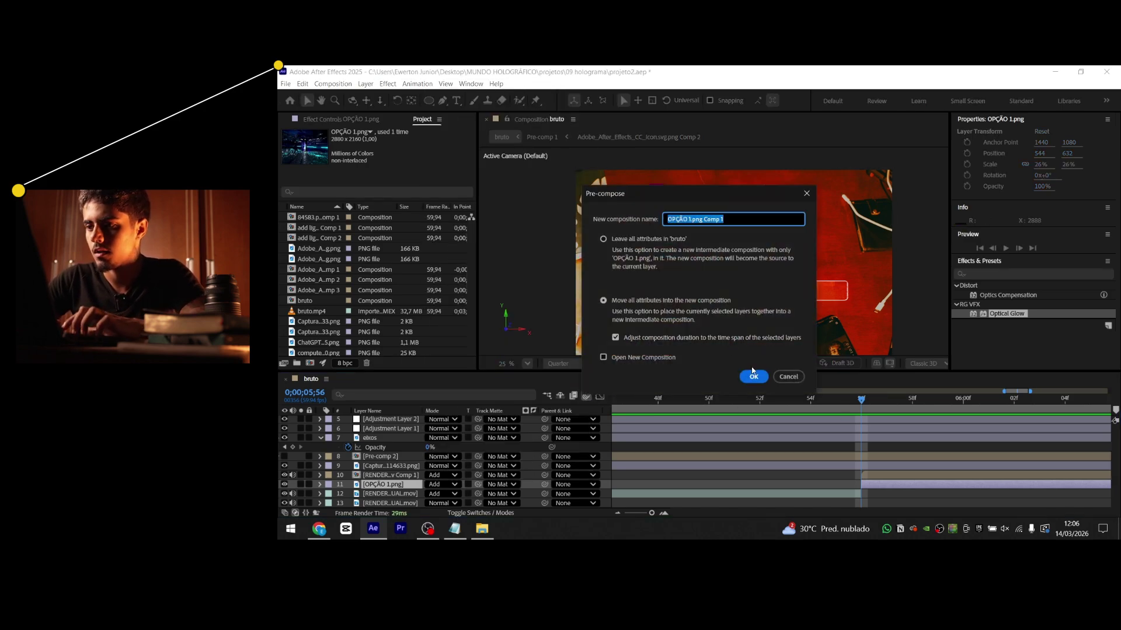
{"action": "left_click", "coordinate": [753, 376]}
{"action": "key", "text": "ctrl+space"}
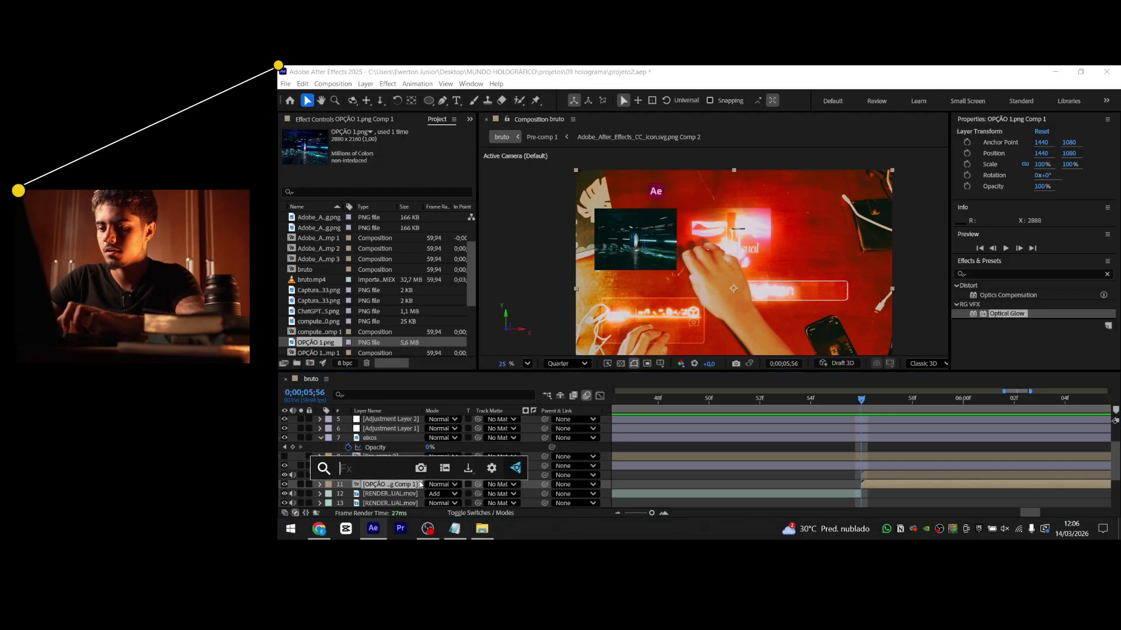
{"action": "type", "text": "opt"}
{"action": "key", "text": "Return"}
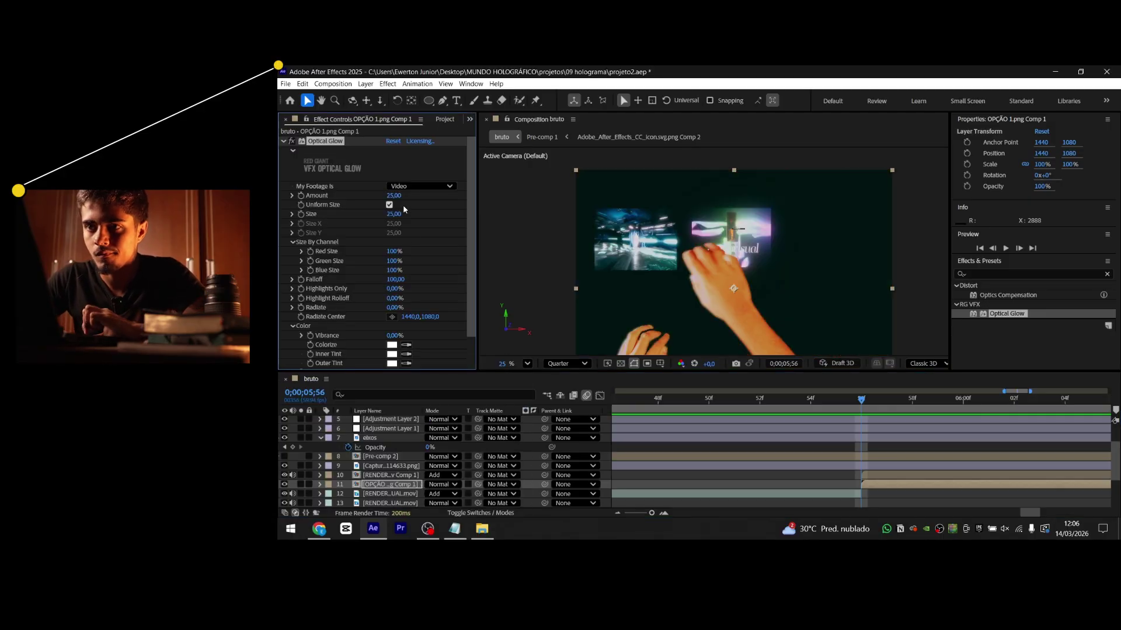
Set Optical Glow on OPÇÃO 1.png Comp 1 to Extend (Unmult), size 83 and amount 18, and the layer's blend mode to Screen
{"action": "scroll", "coordinate": [404, 209], "scroll_direction": "down", "scroll_amount": 1}
{"action": "left_click", "coordinate": [428, 365]}
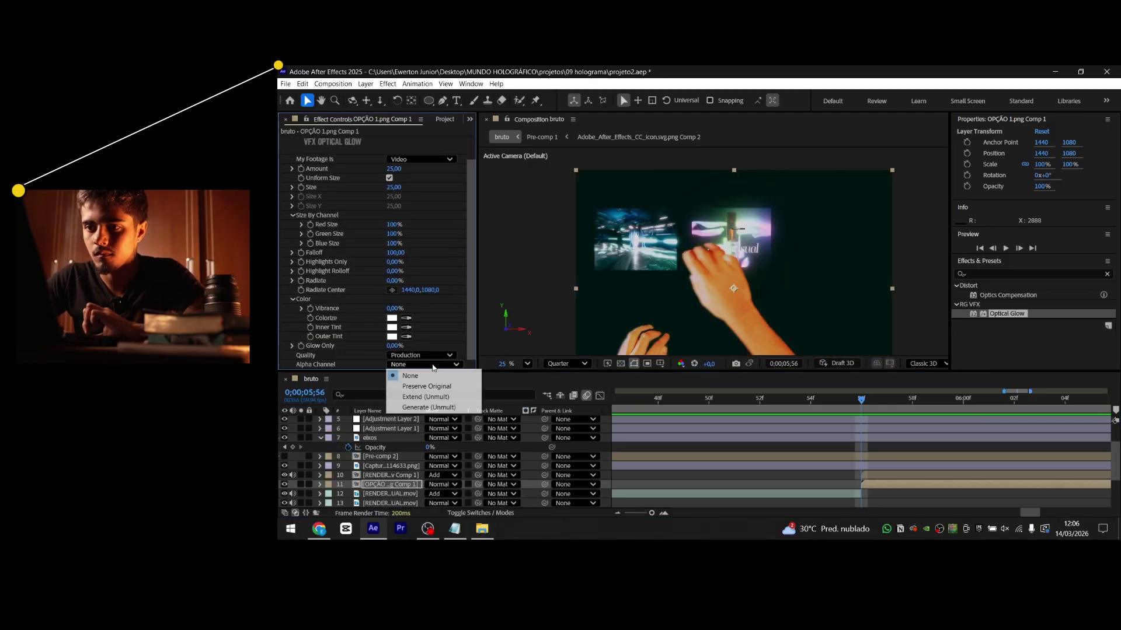
{"action": "left_click", "coordinate": [425, 397]}
{"action": "left_click_drag", "start_coordinate": [410, 191], "coordinate": [389, 170]}
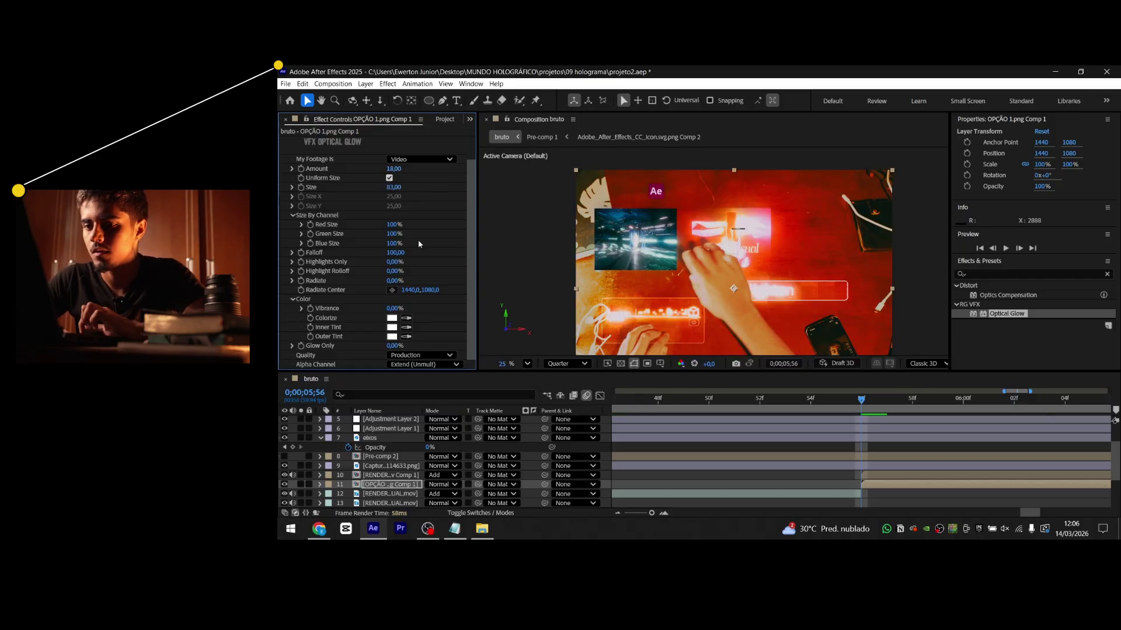
{"action": "left_click", "coordinate": [442, 484]}
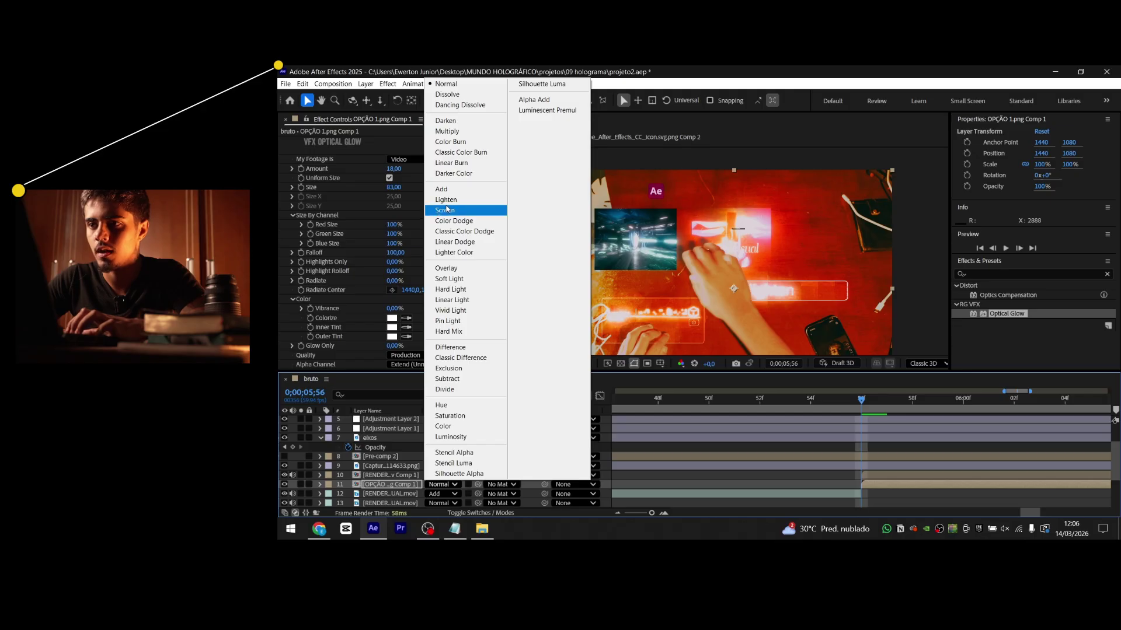
{"action": "left_click", "coordinate": [444, 210]}
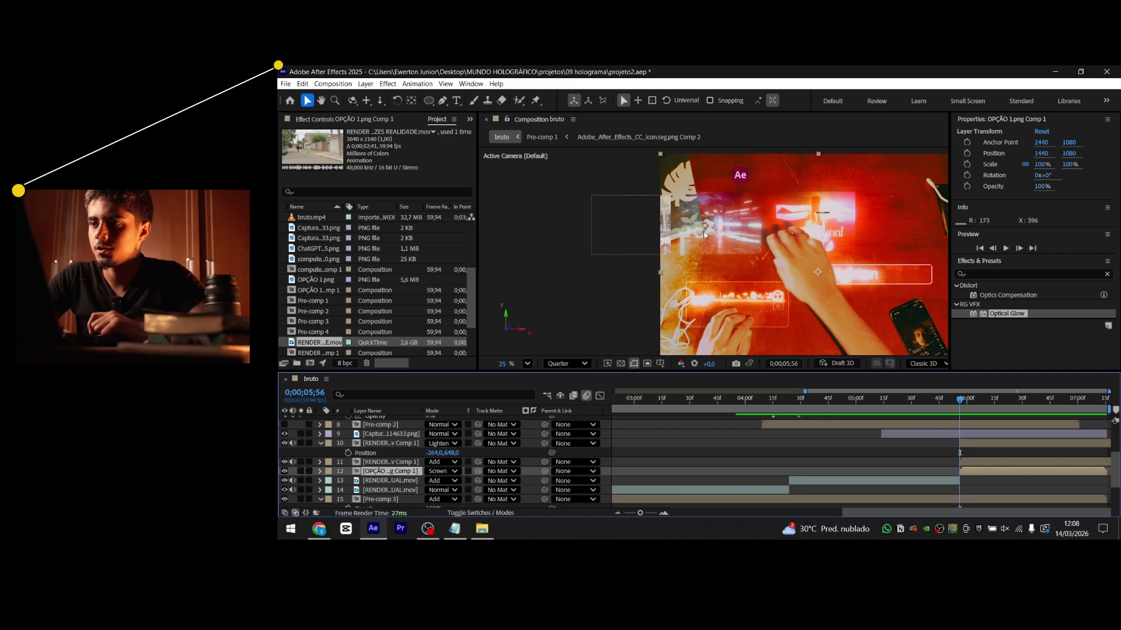
Parent the other RENDER comp layer and OPÇÃO 1.png Comp 1 to the RENDER CAPAZES REALIDADE.mov Comp 1 layer
{"action": "left_click_drag", "start_coordinate": [478, 471], "coordinate": [426, 445]}
{"action": "key", "text": "ctrl+z"}
{"action": "left_click_drag", "start_coordinate": [545, 462], "coordinate": [402, 443]}
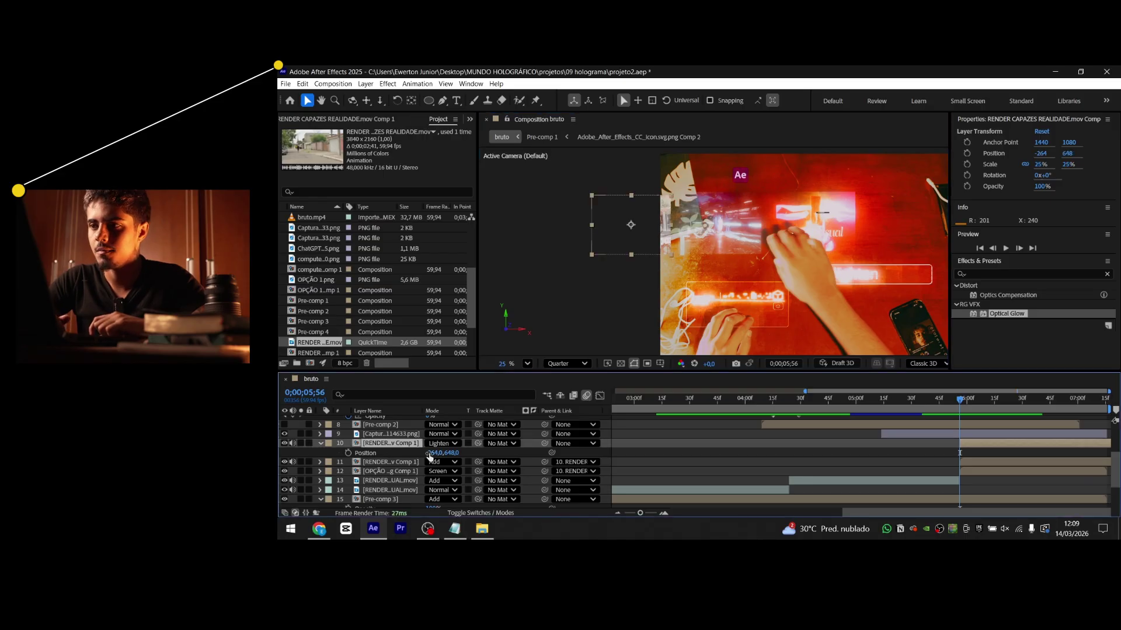
Animate the RENDER CAPAZES REALIDADE.mov Comp 1 layer's Position with keyframes, sliding it in from off-screen and ending at 1337, 648
{"action": "left_click_drag", "start_coordinate": [431, 457], "coordinate": [830, 434]}
{"action": "mouse_move", "coordinate": [280, 502]}
{"action": "left_mouse_down"}
{"action": "mouse_move", "coordinate": [461, 507]}
{"action": "mouse_move", "coordinate": [280, 523]}
{"action": "left_mouse_up"}
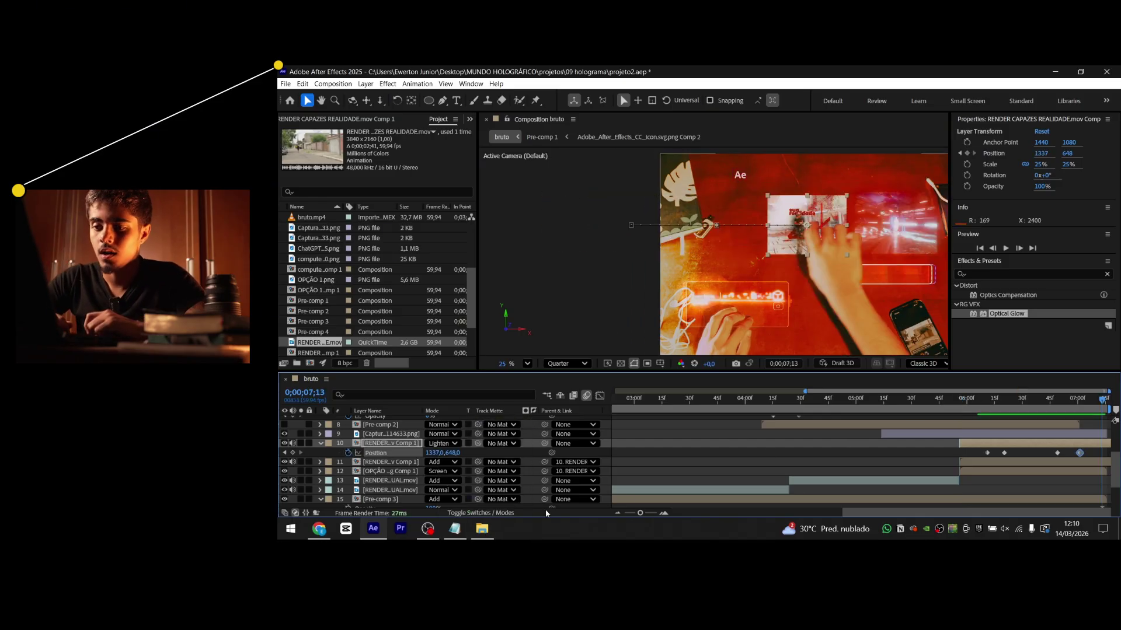
Enable motion blur on the RENDER CAPAZES REALIDADE.mov Comp 1 layer and its two child layers, and scrub through the slide
{"action": "left_click", "coordinate": [484, 513]}
{"action": "left_click", "coordinate": [470, 444]}
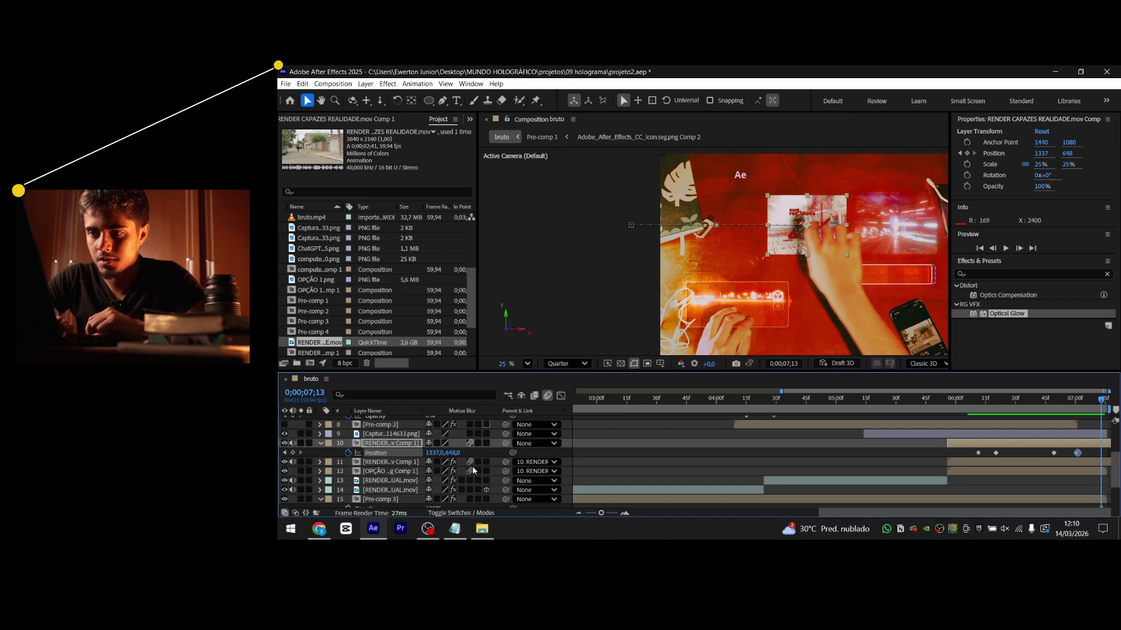
{"action": "left_click_drag", "start_coordinate": [972, 407], "coordinate": [1081, 407]}
Set the RENDER CAPAZES REALIDADE.mov Comp 1 layer's blend mode to Add
{"action": "left_click", "coordinate": [392, 472]}
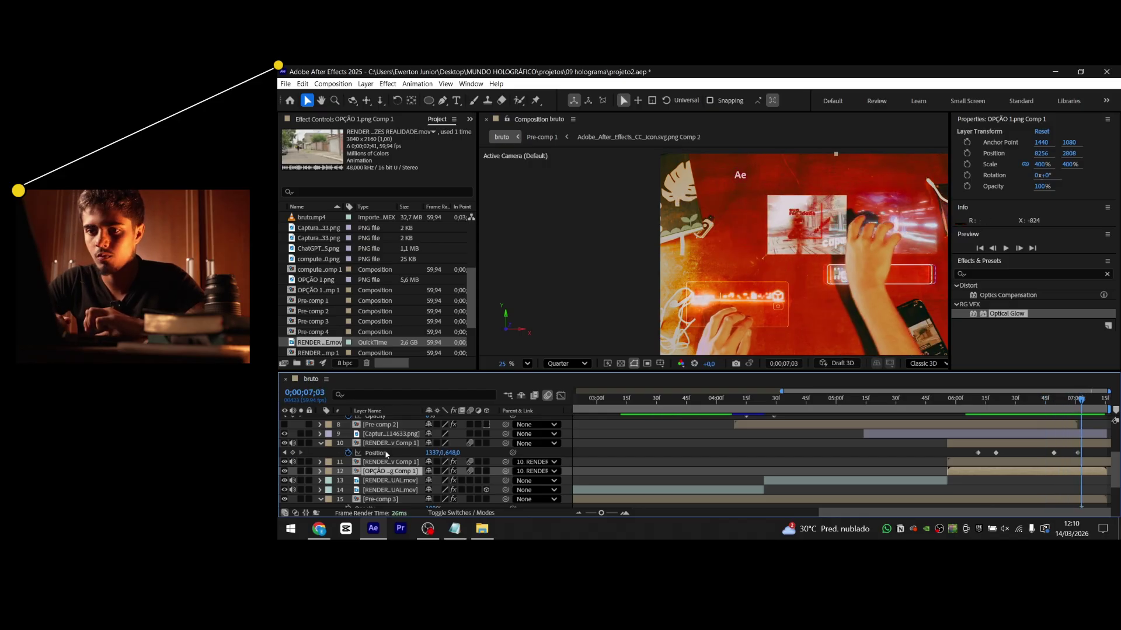
{"action": "left_click", "coordinate": [284, 473]}
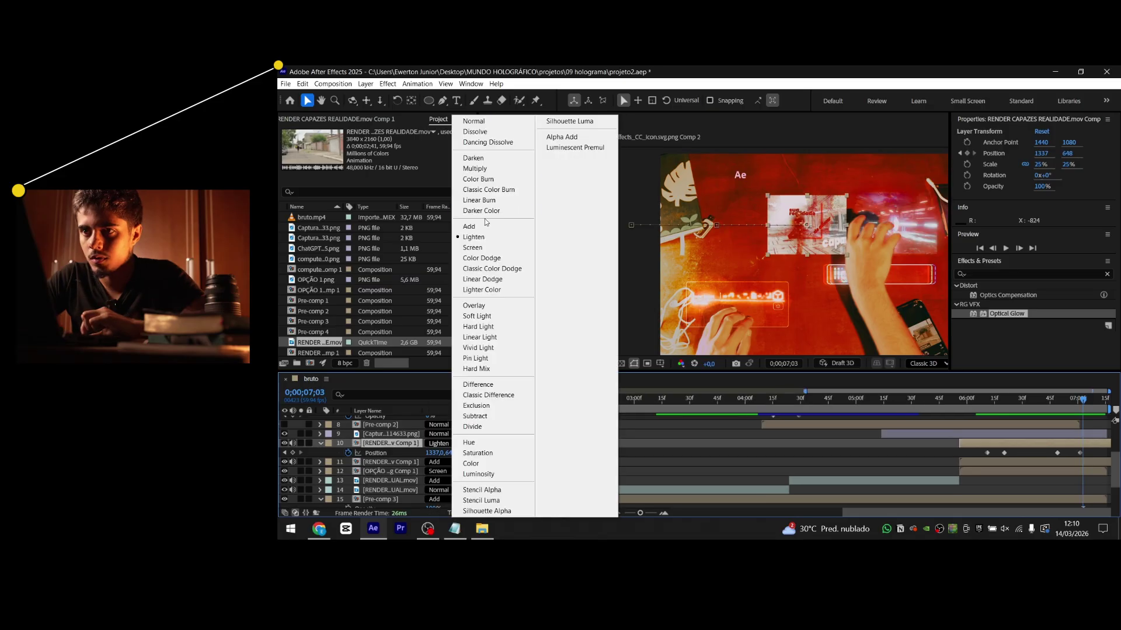
{"action": "left_click", "coordinate": [490, 228]}
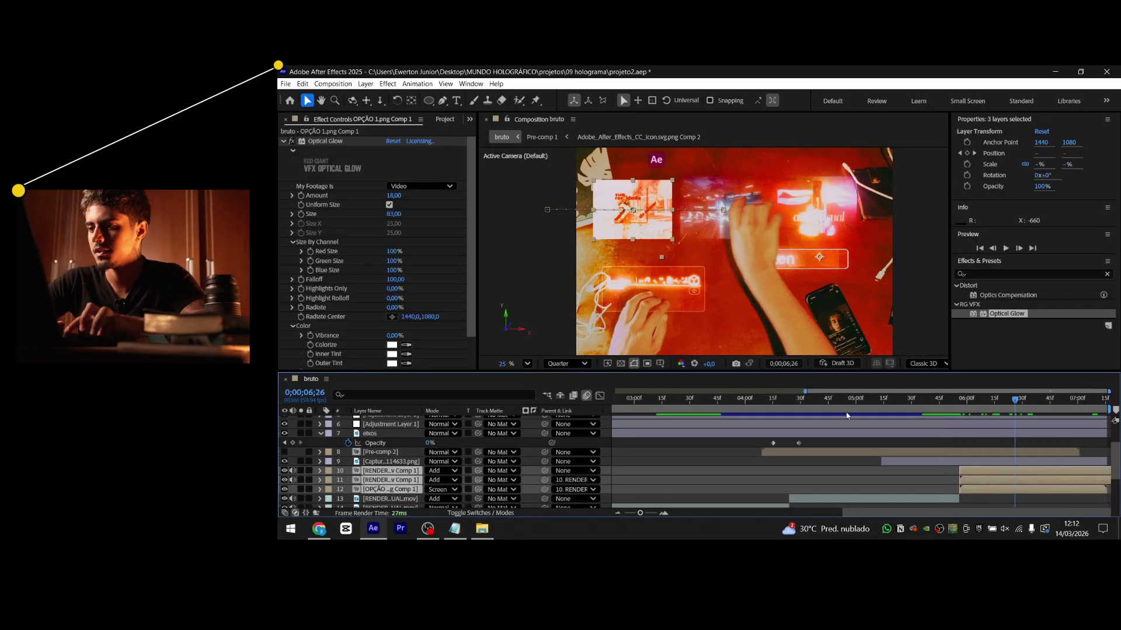
Pre-compose the two RENDER comp layers and OPÇÃO 1.png Comp 1 together, moving all attributes into the new composition
{"action": "key", "text": "ctrl+shift+c"}
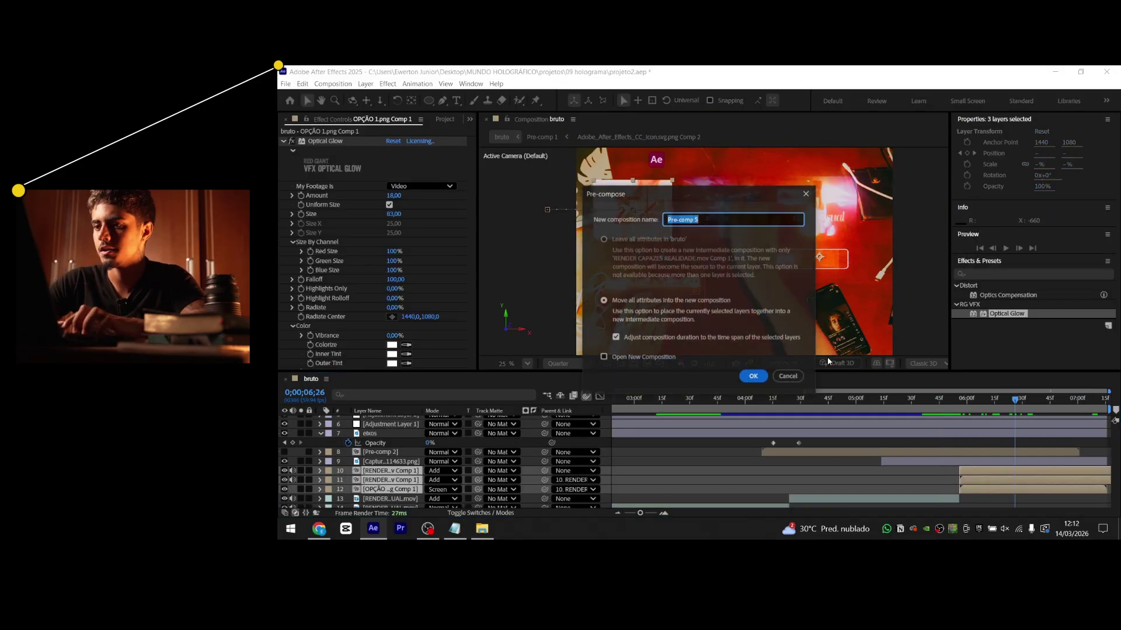
{"action": "left_click", "coordinate": [753, 376]}
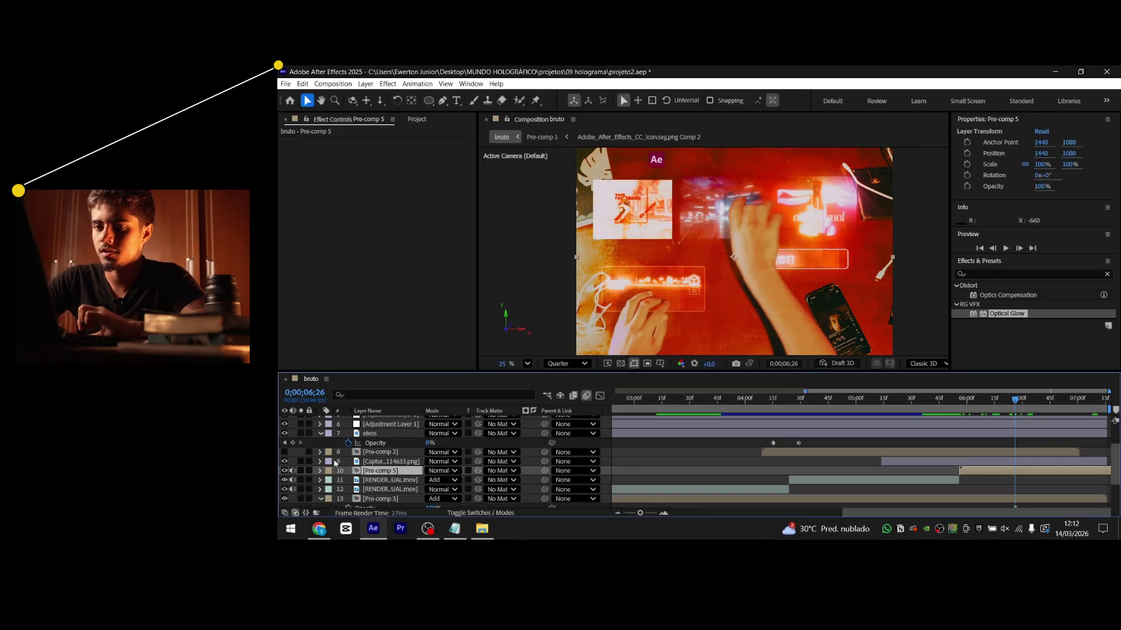
Check Pre-comp 5 by toggling its visibility, and set its blend mode to Add
{"action": "left_click", "coordinate": [283, 471]}
{"action": "left_click", "coordinate": [283, 471]}
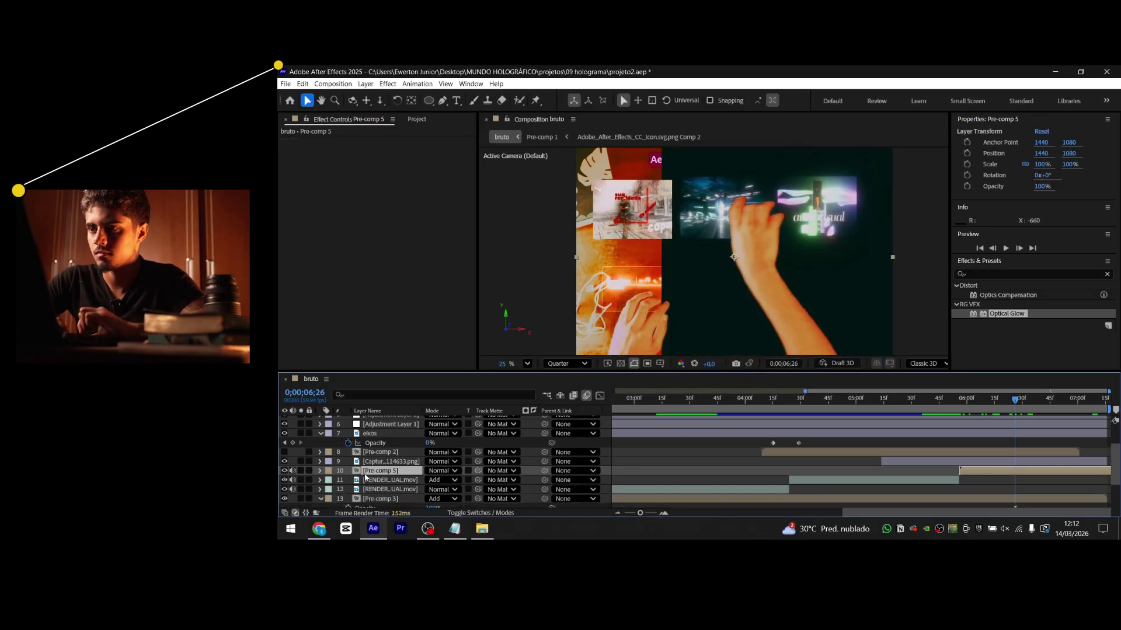
{"action": "left_click", "coordinate": [440, 471]}
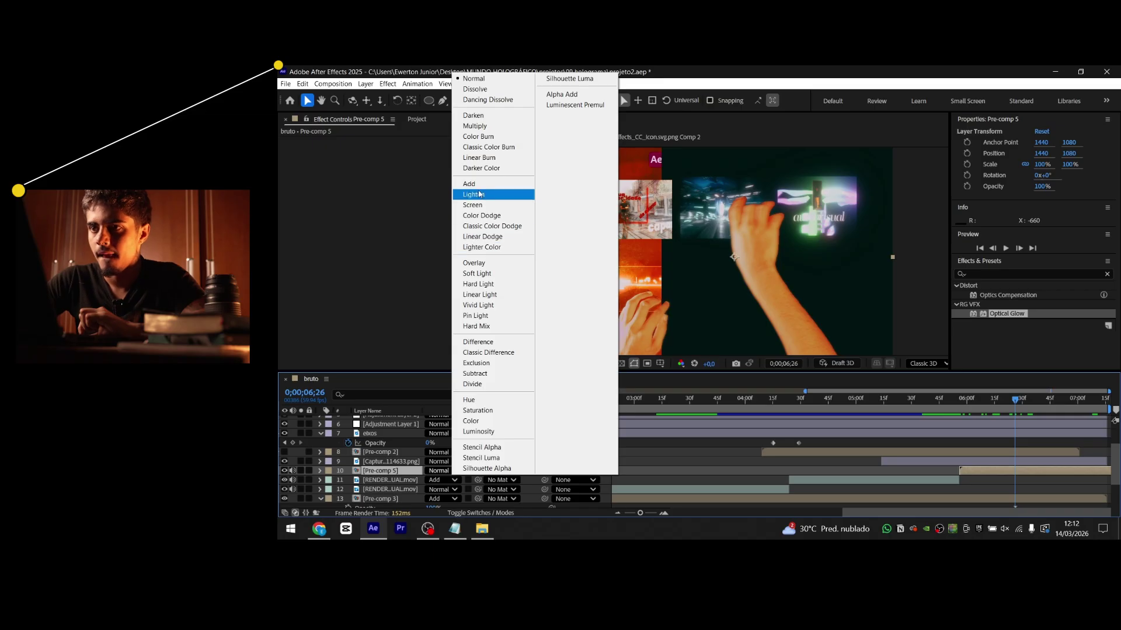
{"action": "left_click", "coordinate": [480, 186]}
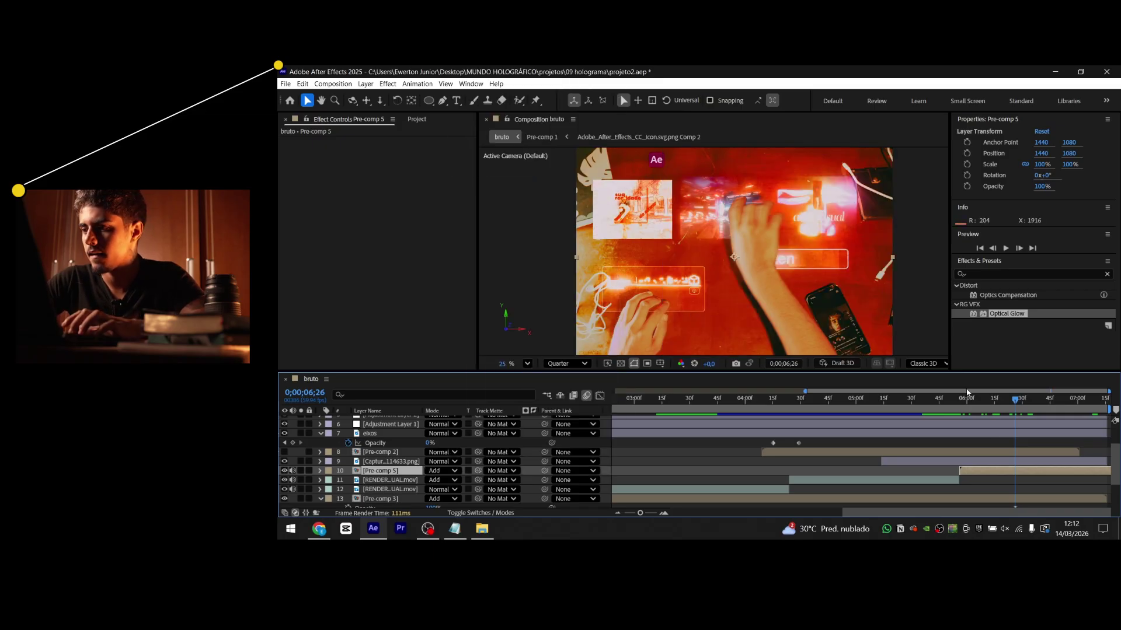
At 0;00;05;59, draw a closed four-point Pen mask on Pre-comp 5 around the glowing panel beside the hand
{"action": "mouse_move", "coordinate": [980, 403]}
{"action": "left_mouse_down"}
{"action": "mouse_move", "coordinate": [958, 400]}
{"action": "mouse_move", "coordinate": [1025, 410]}
{"action": "mouse_move", "coordinate": [964, 416]}
{"action": "left_mouse_up"}
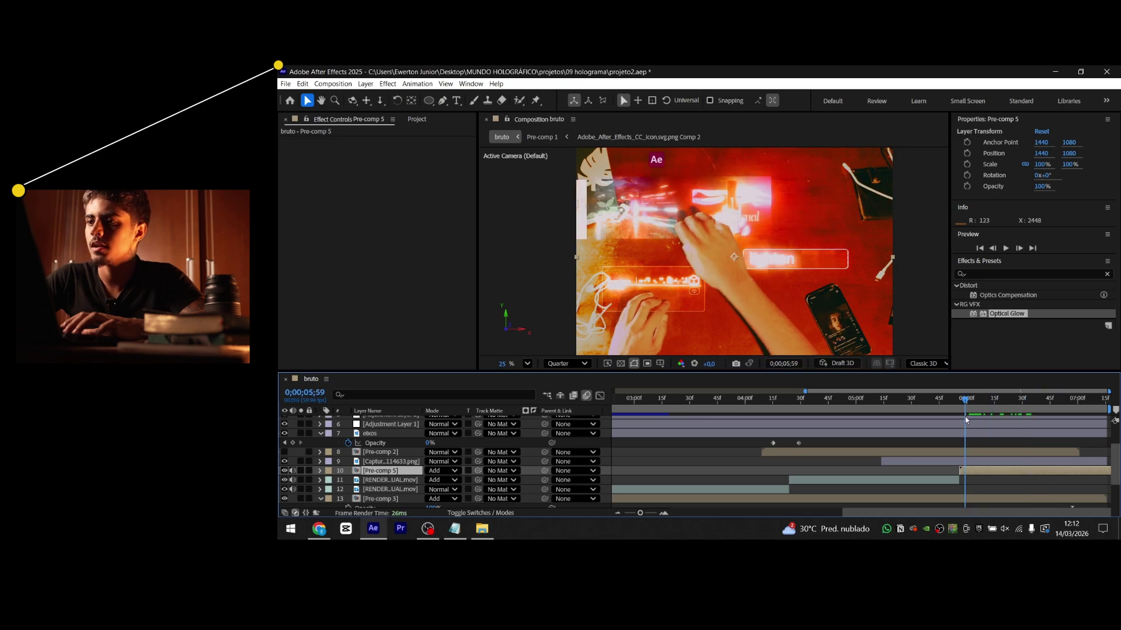
{"action": "left_click", "coordinate": [442, 101]}
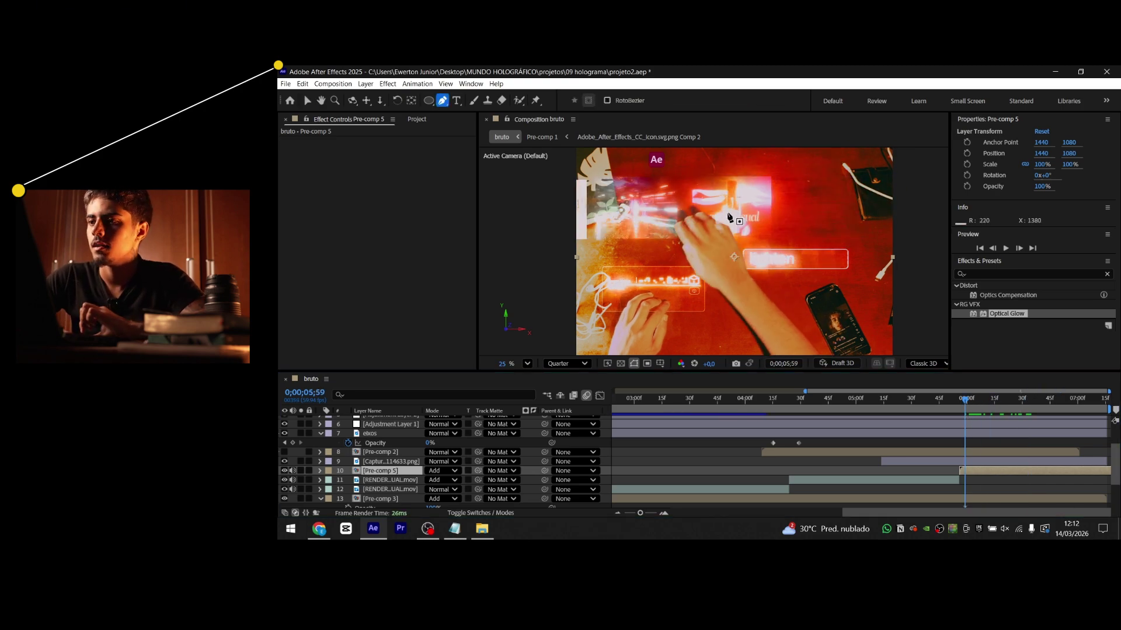
{"action": "left_click", "coordinate": [682, 163]}
{"action": "left_click", "coordinate": [681, 272]}
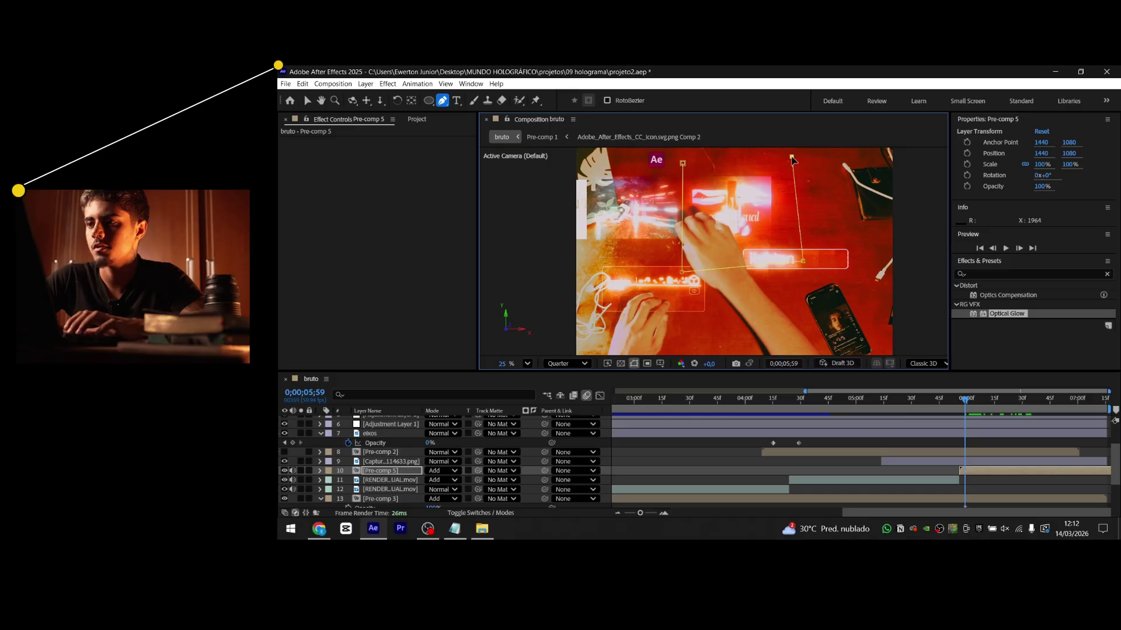
{"action": "key", "text": "ctrl+z"}
{"action": "key", "text": "ctrl+z"}
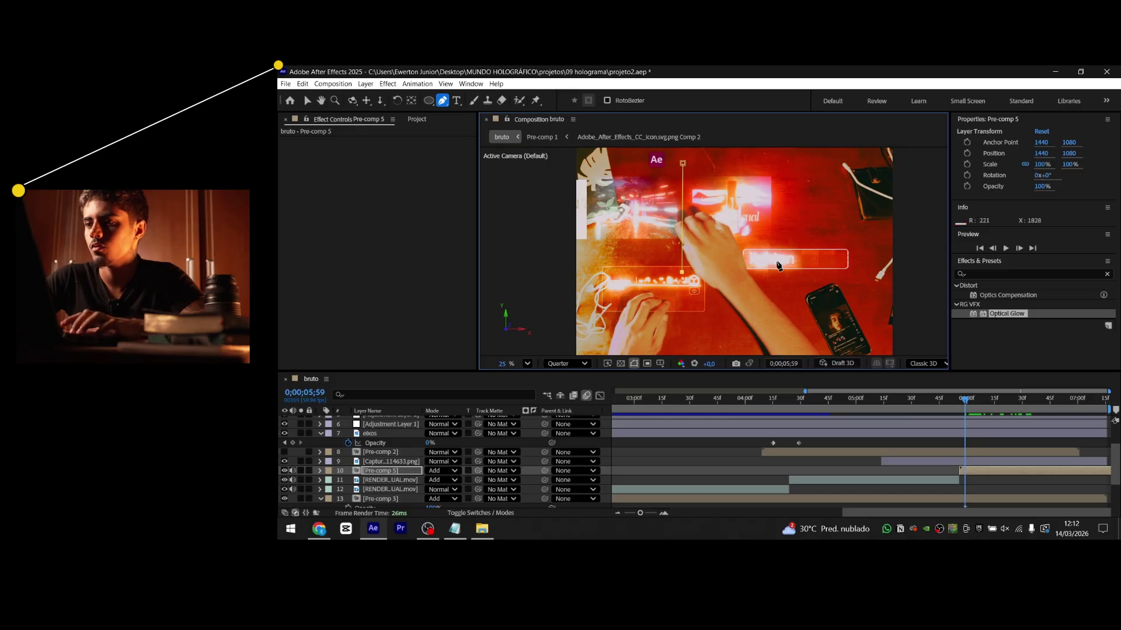
{"action": "left_click", "coordinate": [682, 164]}
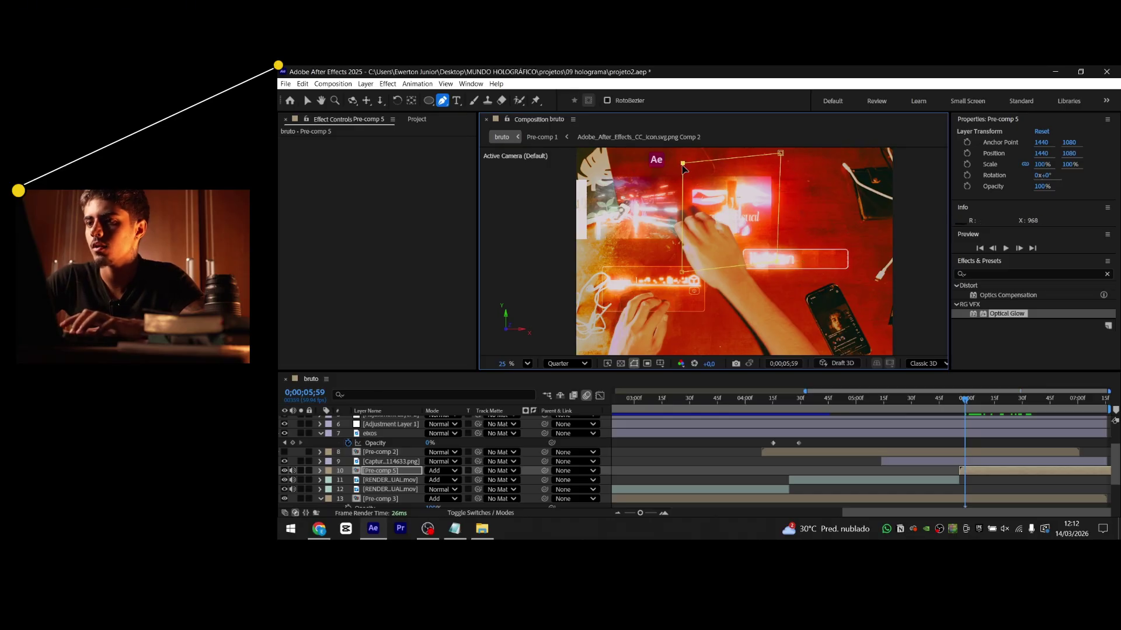
{"action": "left_click", "coordinate": [978, 480]}
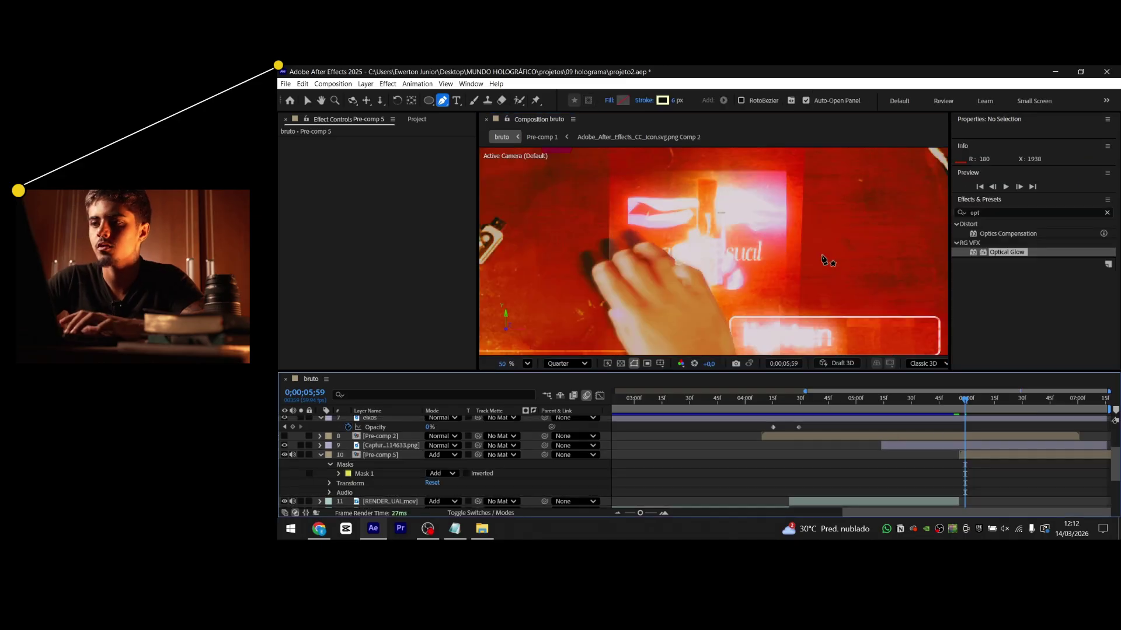
{"action": "left_click_drag", "start_coordinate": [798, 239], "coordinate": [791, 241]}
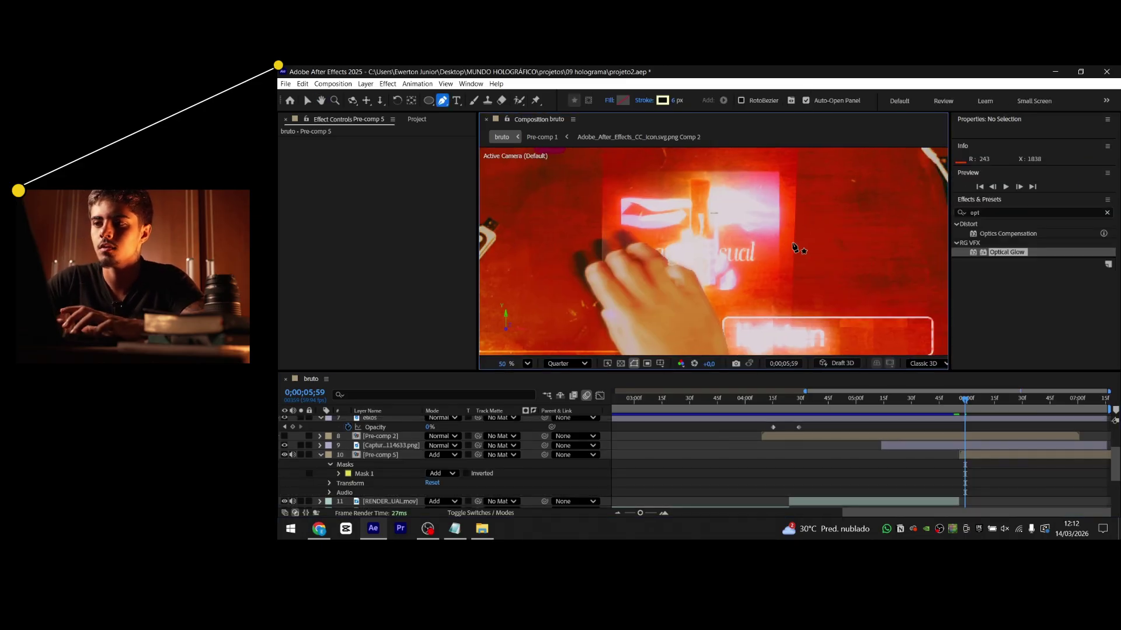
Feather the mask on Pre-comp 5 by 186 pixels
{"action": "left_click", "coordinate": [339, 473]}
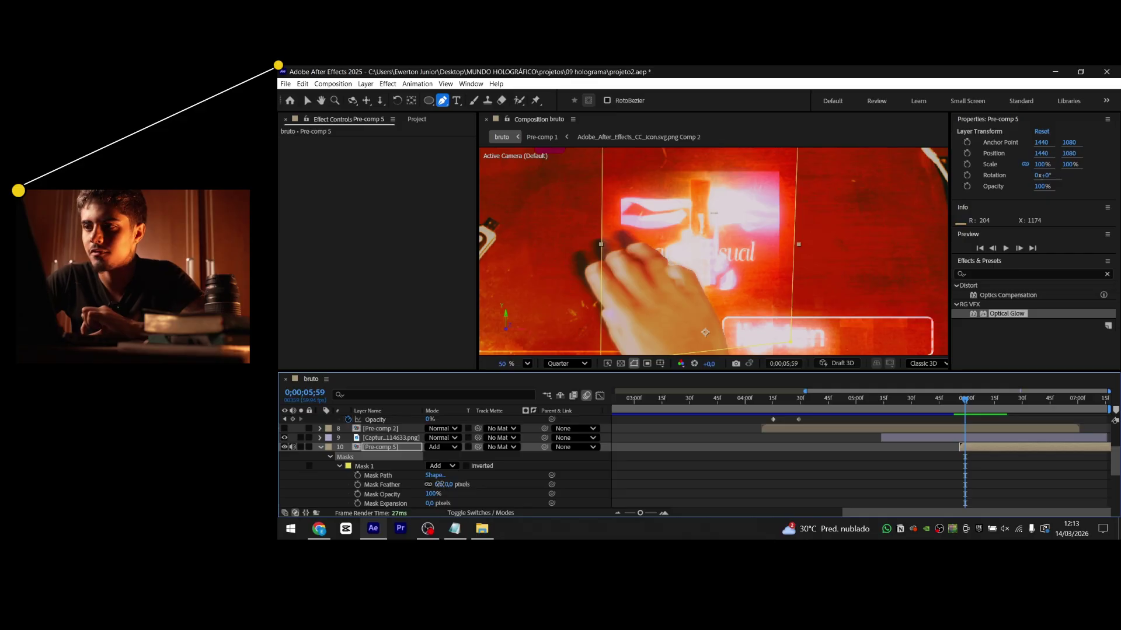
{"action": "left_click_drag", "start_coordinate": [439, 485], "coordinate": [506, 488]}
{"action": "left_click", "coordinate": [725, 457]}
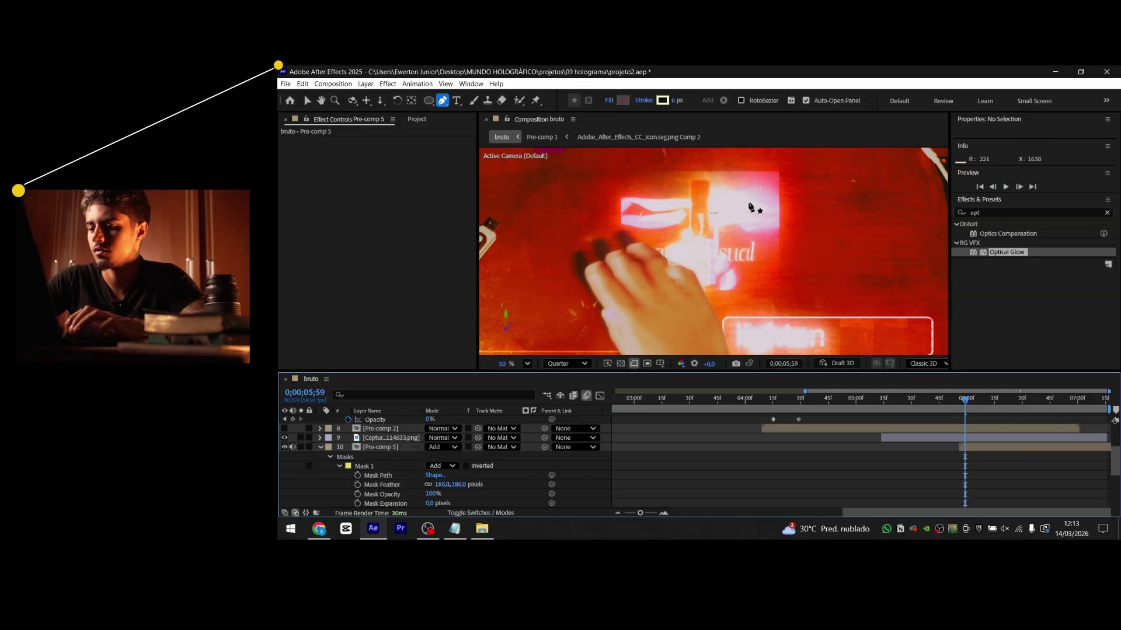
{"action": "scroll", "coordinate": [751, 209], "scroll_direction": "down", "scroll_amount": 2}
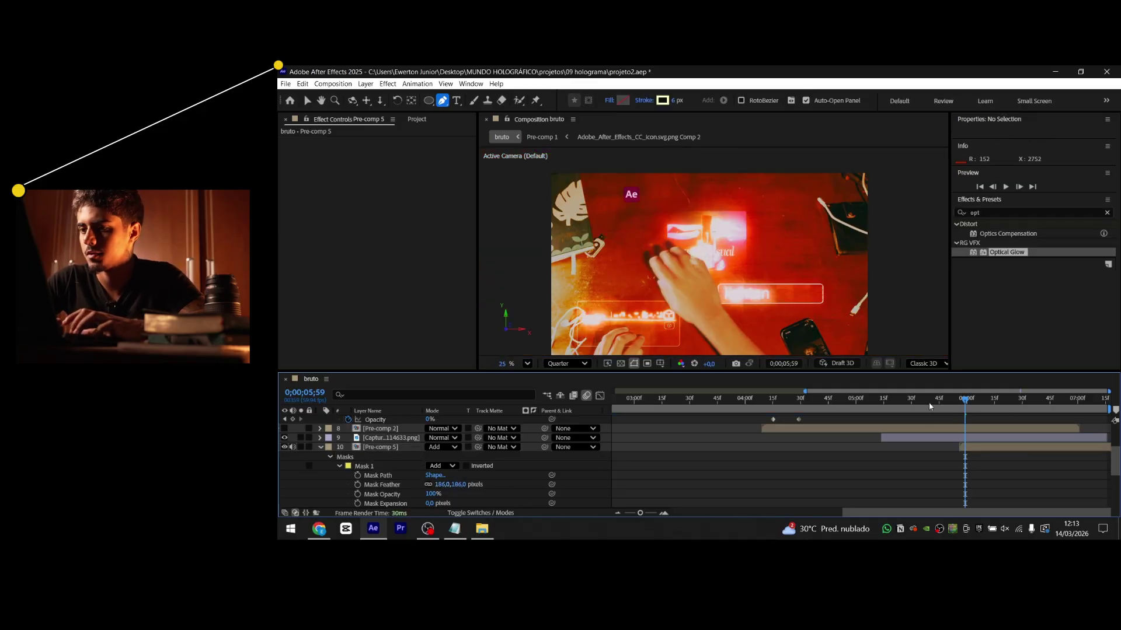
Scrub through the panel swipe and examine closely where the sliding bar meets the hand and dark case around 0;00;05;18
{"action": "left_click_drag", "start_coordinate": [930, 407], "coordinate": [1087, 403]}
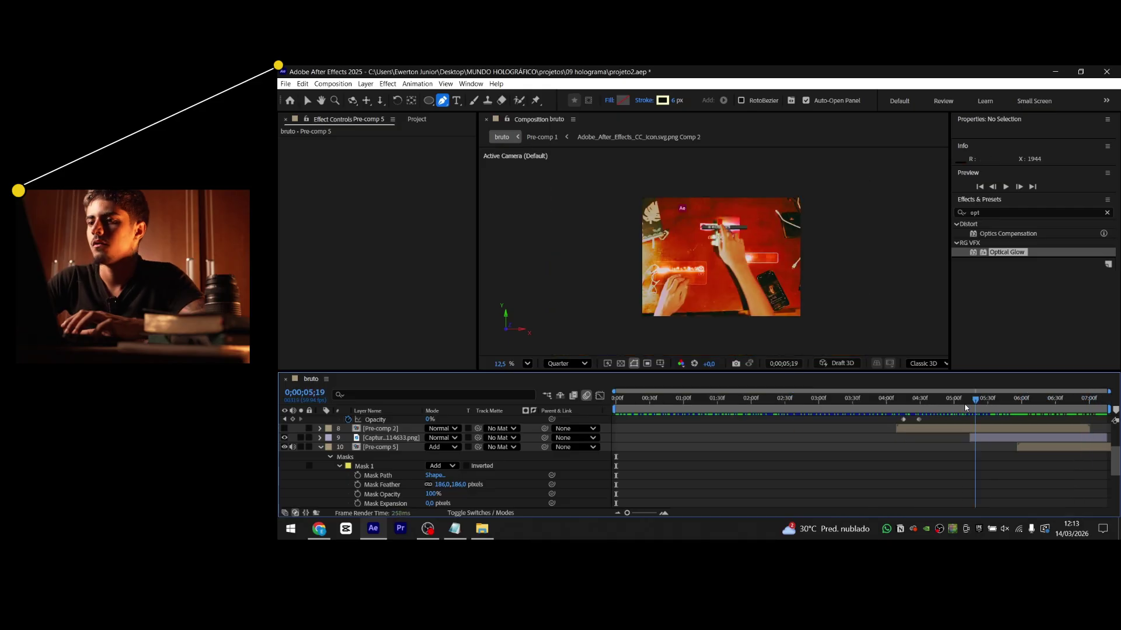
{"action": "mouse_move", "coordinate": [981, 408]}
{"action": "left_mouse_down"}
{"action": "mouse_move", "coordinate": [922, 409]}
{"action": "mouse_move", "coordinate": [989, 403]}
{"action": "mouse_move", "coordinate": [976, 401]}
{"action": "left_mouse_up"}
{"action": "key", "text": "period"}
{"action": "key", "text": "period"}
{"action": "key", "text": "period"}
{"action": "key", "text": "period"}
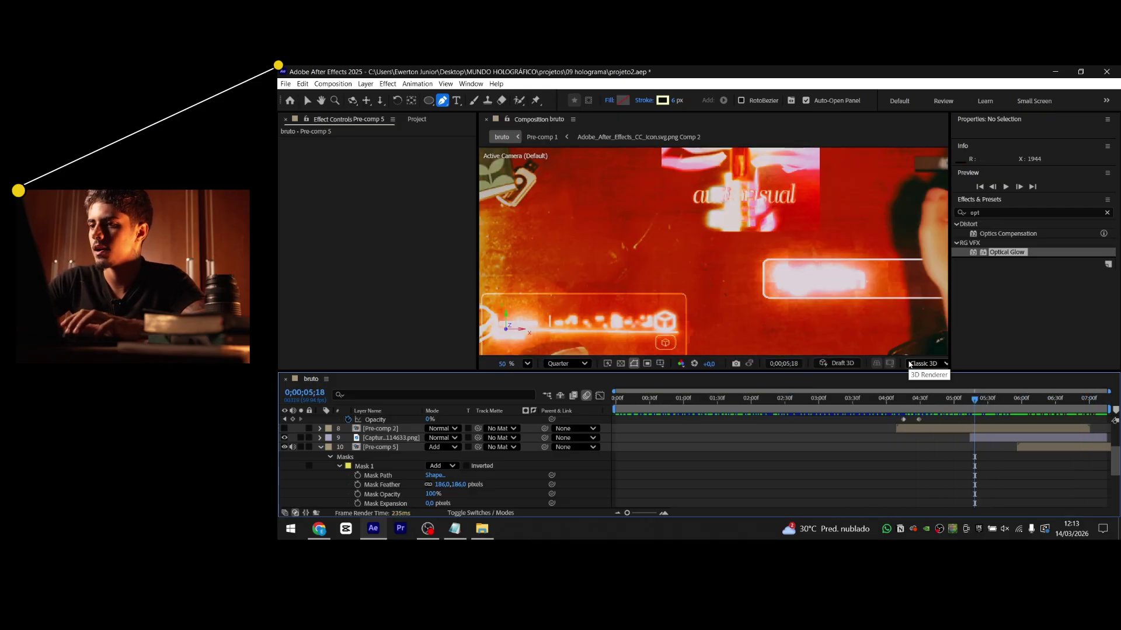
{"action": "key", "text": "h"}
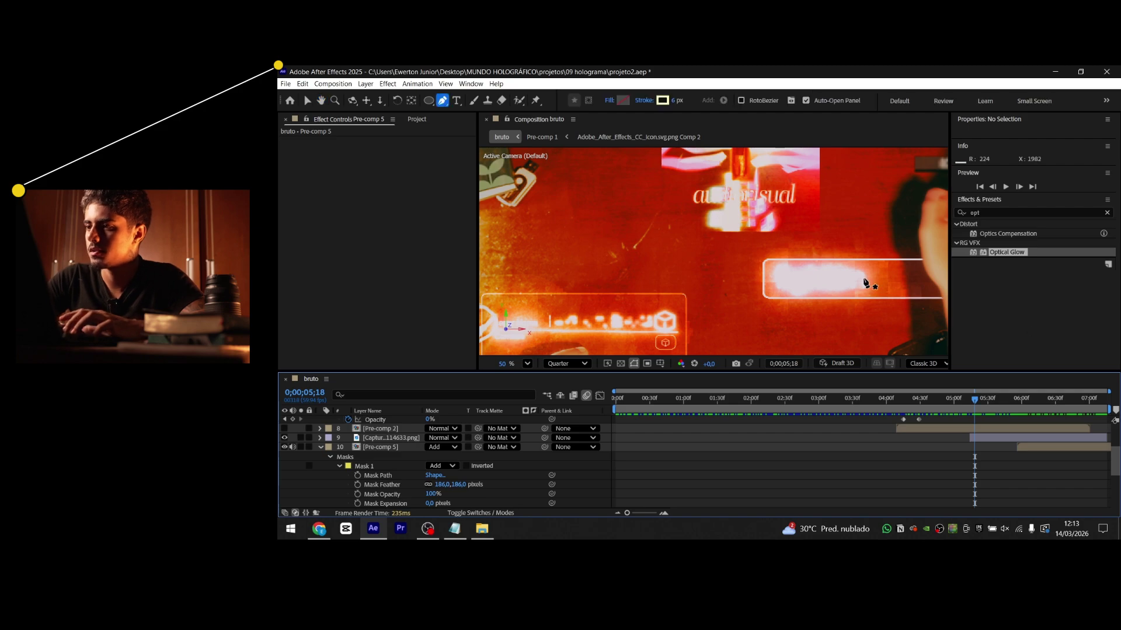
{"action": "left_click_drag", "start_coordinate": [808, 252], "coordinate": [610, 300]}
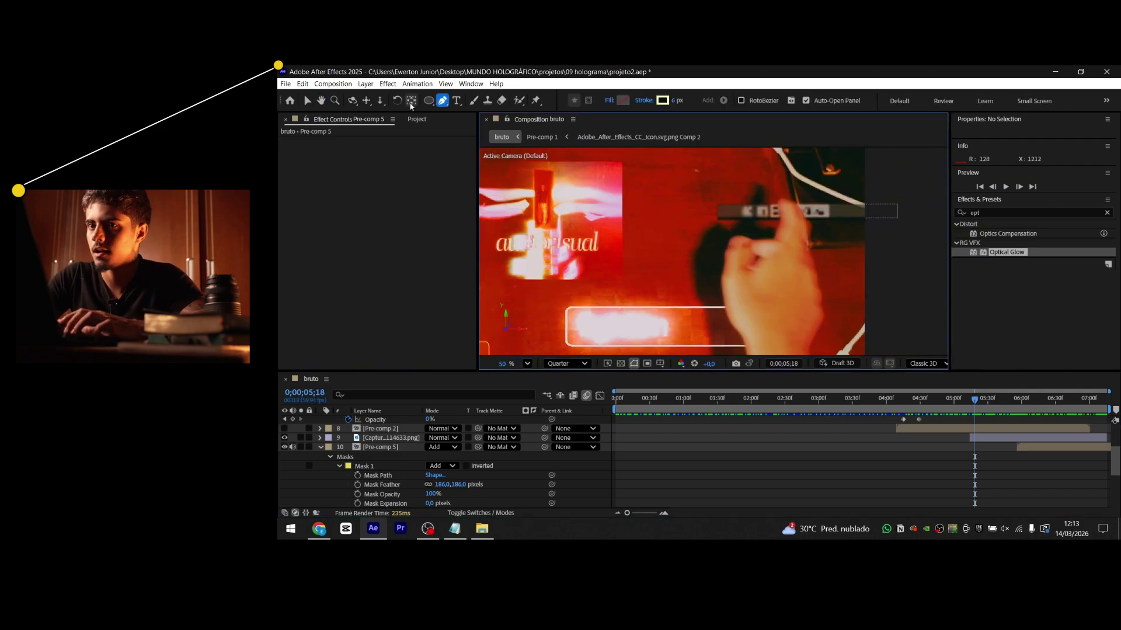
{"action": "left_click", "coordinate": [307, 101]}
{"action": "key", "text": "space"}
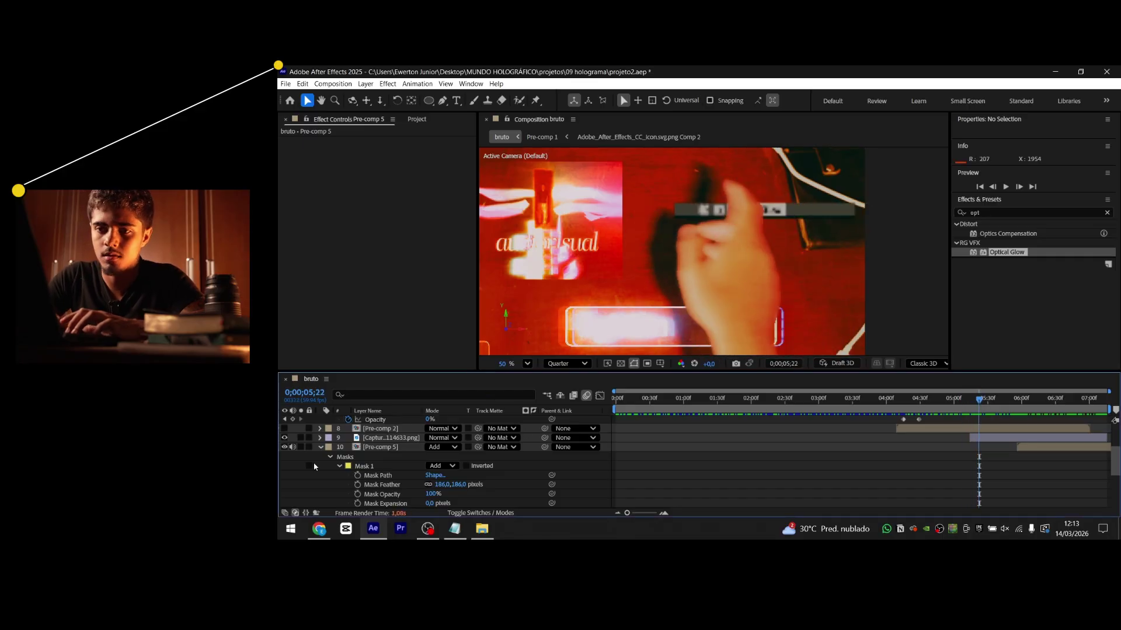
Duplicate the base bruto.mp4 layer and place the copy between Adjustment Layer 2 and Adjustment Layer 1
{"action": "left_click", "coordinate": [321, 447]}
{"action": "scroll", "coordinate": [357, 479], "scroll_direction": "down", "scroll_amount": 1}
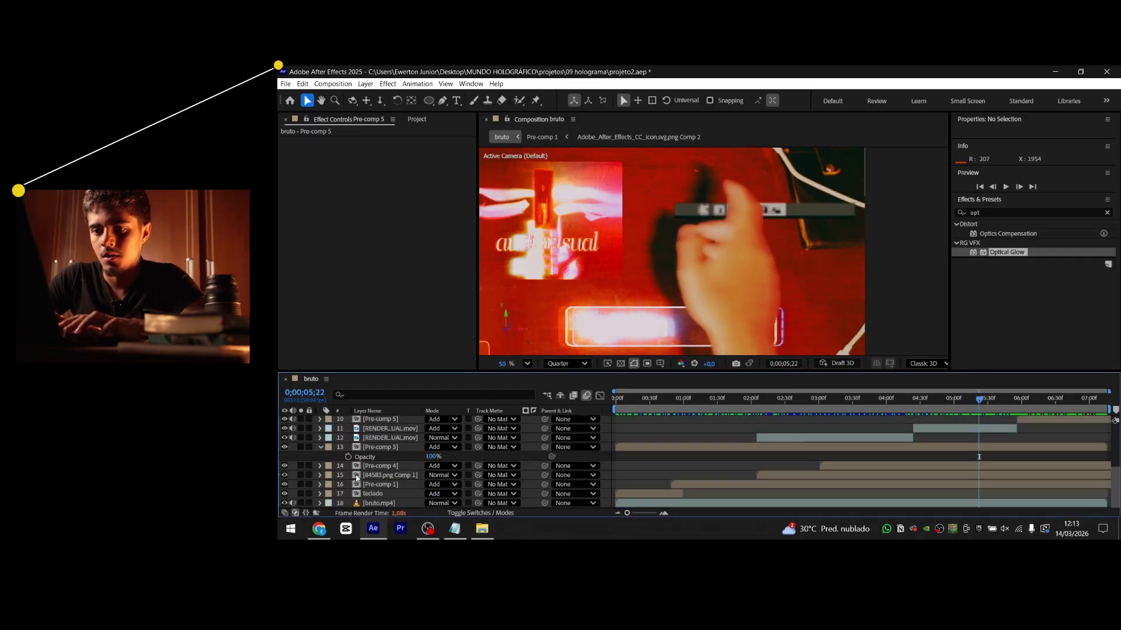
{"action": "left_click", "coordinate": [374, 503]}
{"action": "left_click_drag", "start_coordinate": [386, 505], "coordinate": [391, 459]}
{"action": "left_click_drag", "start_coordinate": [822, 202], "coordinate": [667, 285]}
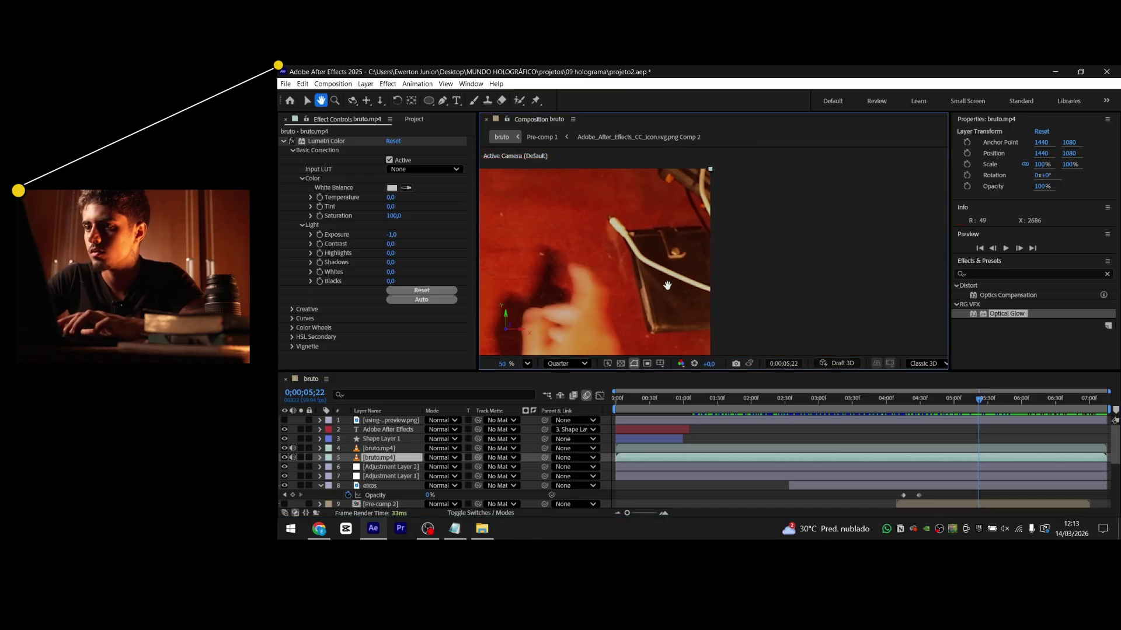
{"action": "left_click_drag", "start_coordinate": [493, 332], "coordinate": [567, 276]}
{"action": "key", "text": "v"}
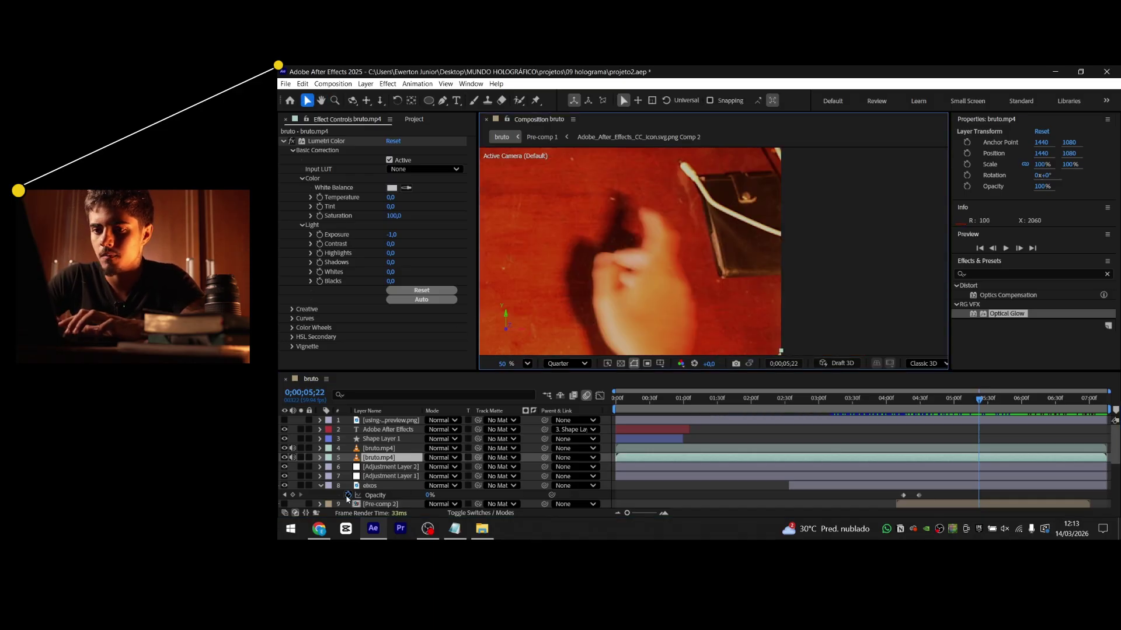
{"action": "left_click_drag", "start_coordinate": [399, 463], "coordinate": [399, 472]}
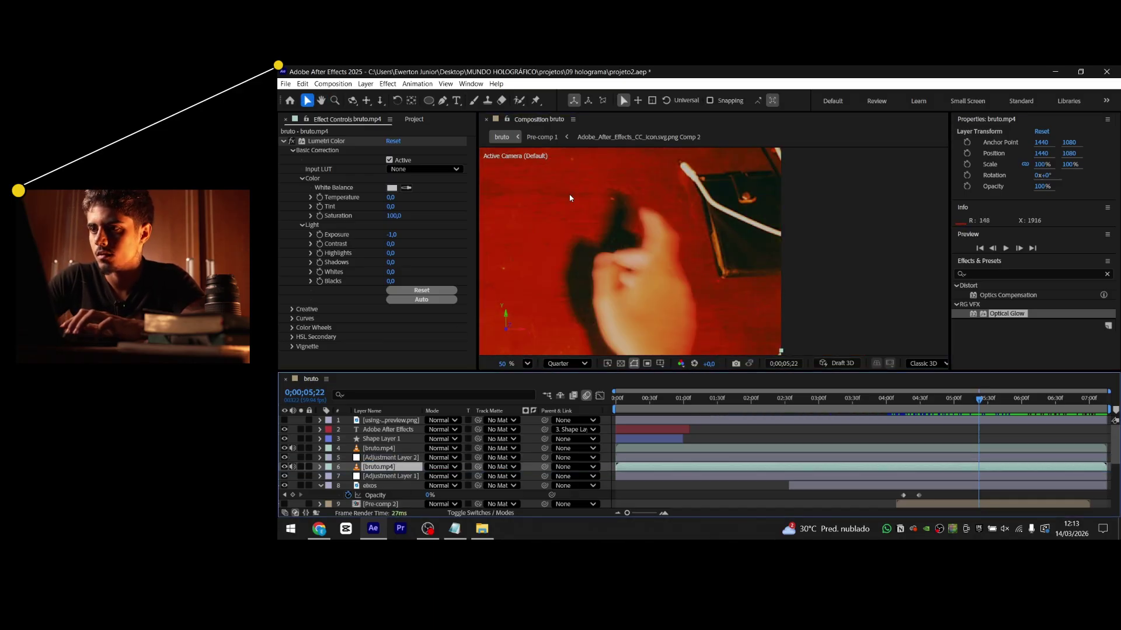
Draw a closed four-point Pen mask on the bruto.mp4 copy around the dark case at the table's right edge
{"action": "scroll", "coordinate": [700, 313], "scroll_direction": "up", "scroll_amount": 2}
{"action": "key", "text": "g"}
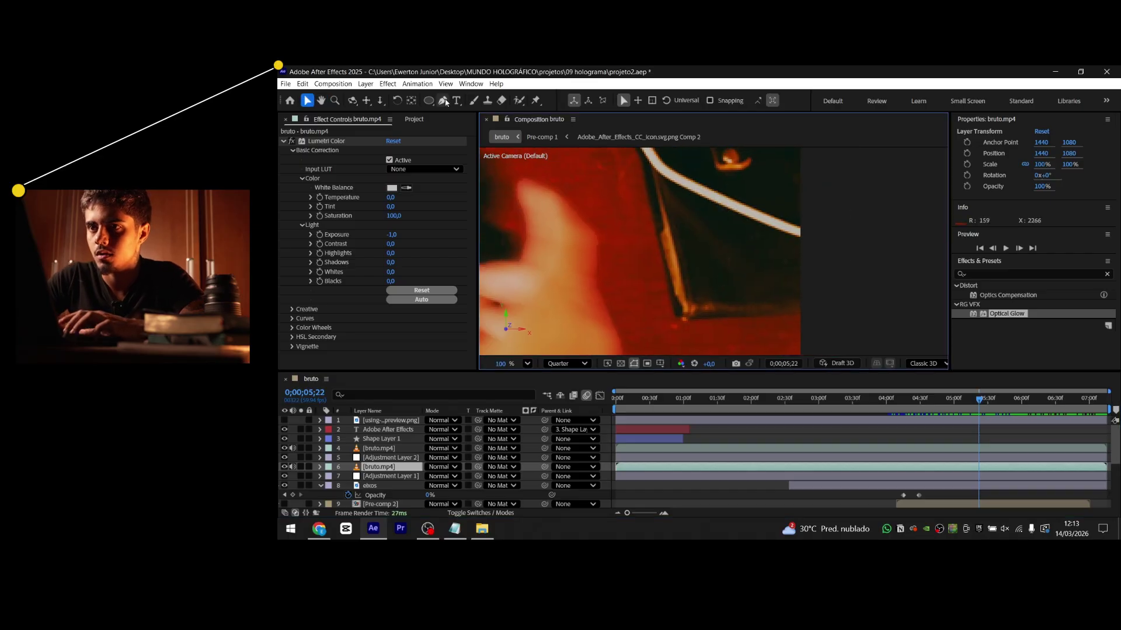
{"action": "left_click", "coordinate": [676, 313]}
{"action": "left_click_drag", "start_coordinate": [675, 239], "coordinate": [650, 340]}
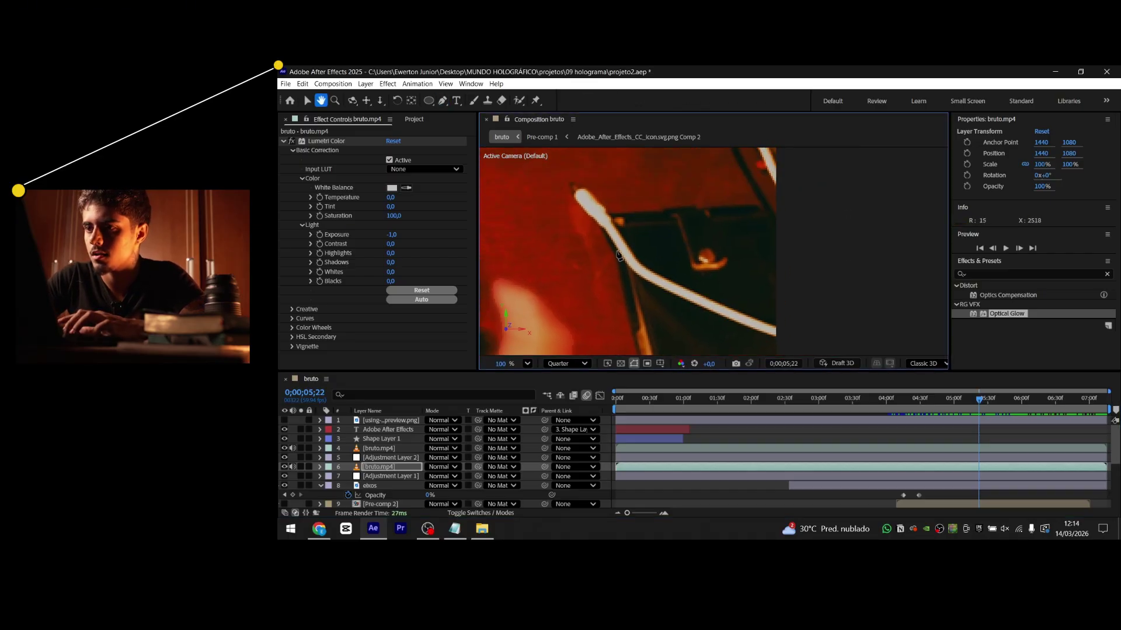
{"action": "left_click", "coordinate": [611, 218]}
{"action": "left_click", "coordinate": [762, 208]}
{"action": "left_click_drag", "start_coordinate": [778, 351], "coordinate": [761, 228]}
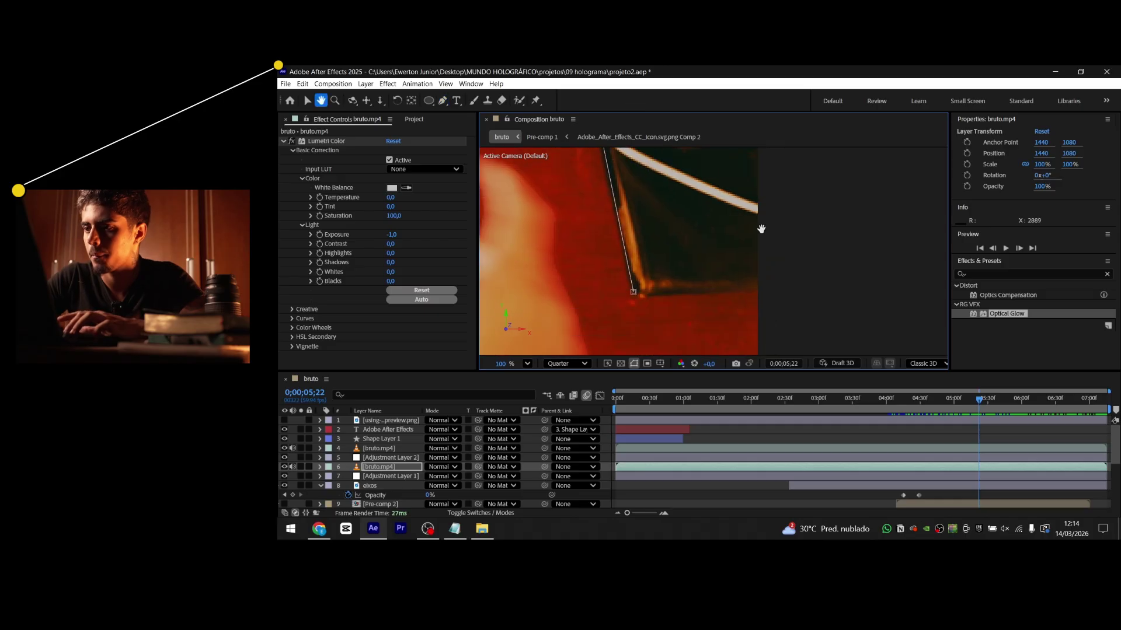
{"action": "left_click", "coordinate": [786, 293]}
{"action": "left_click", "coordinate": [634, 293]}
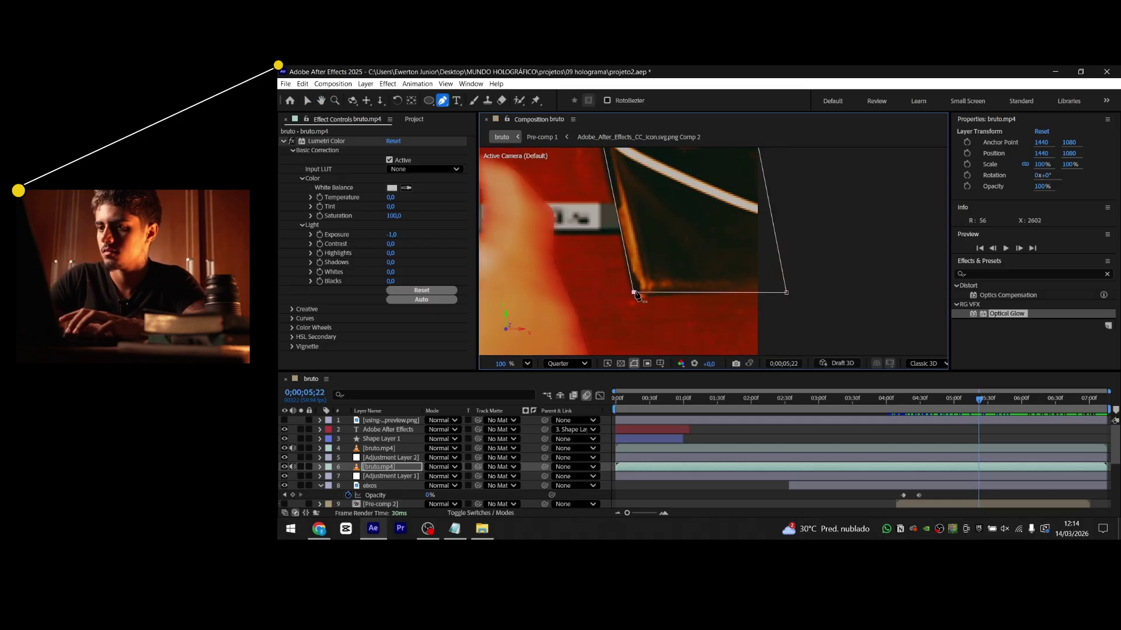
{"action": "scroll", "coordinate": [636, 293], "scroll_direction": "down", "scroll_amount": 3}
{"action": "key", "text": "v"}
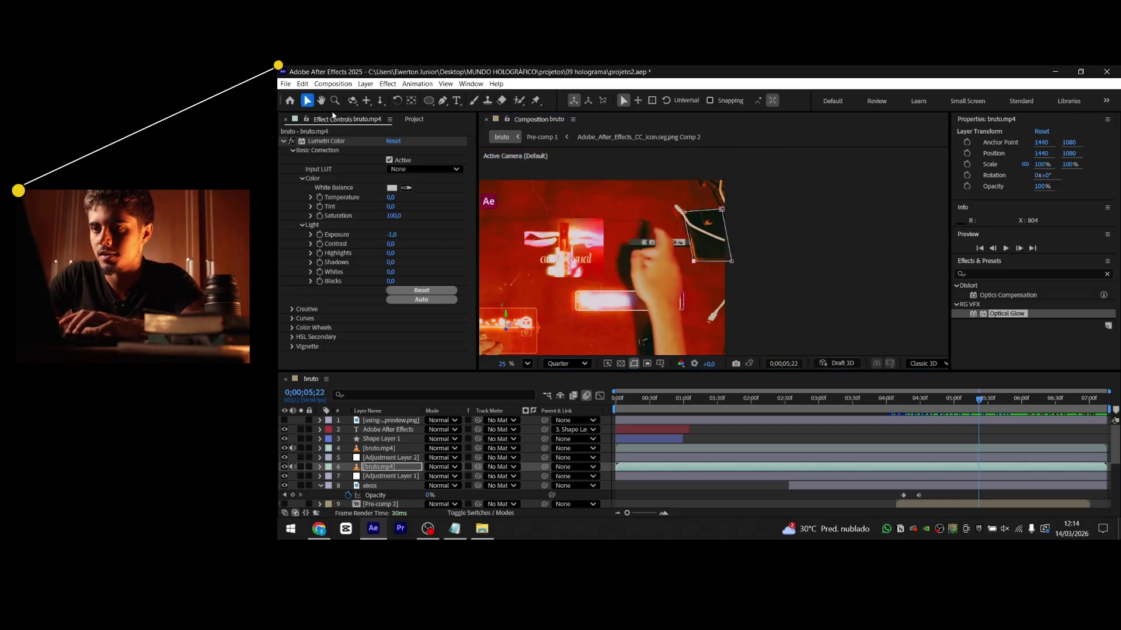
{"action": "left_click", "coordinate": [963, 504]}
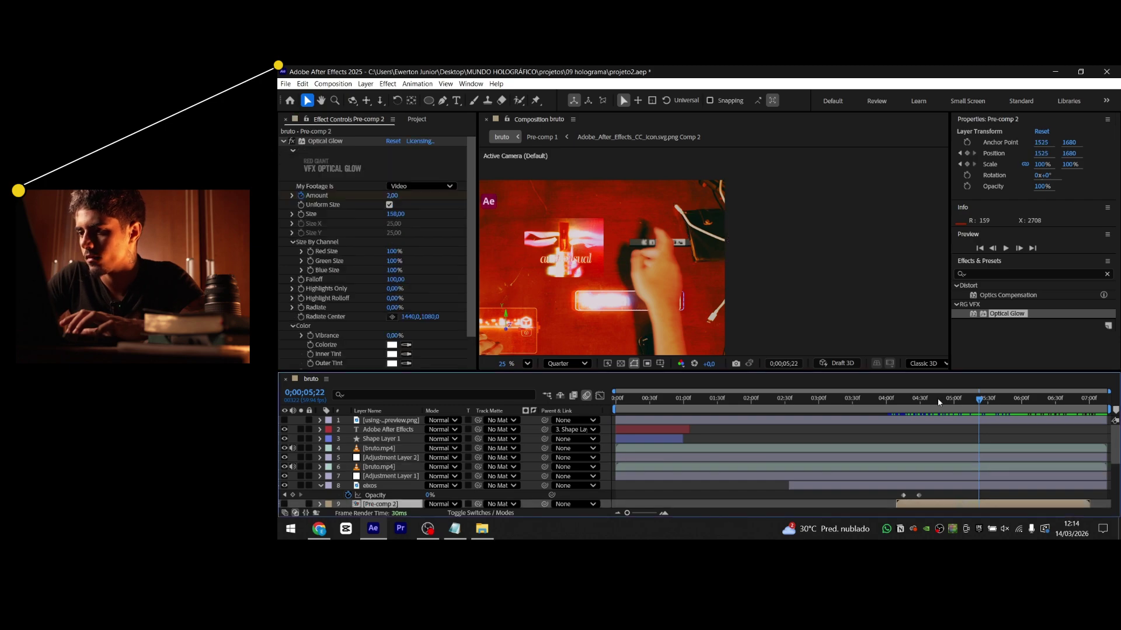
{"action": "left_click", "coordinate": [886, 401]}
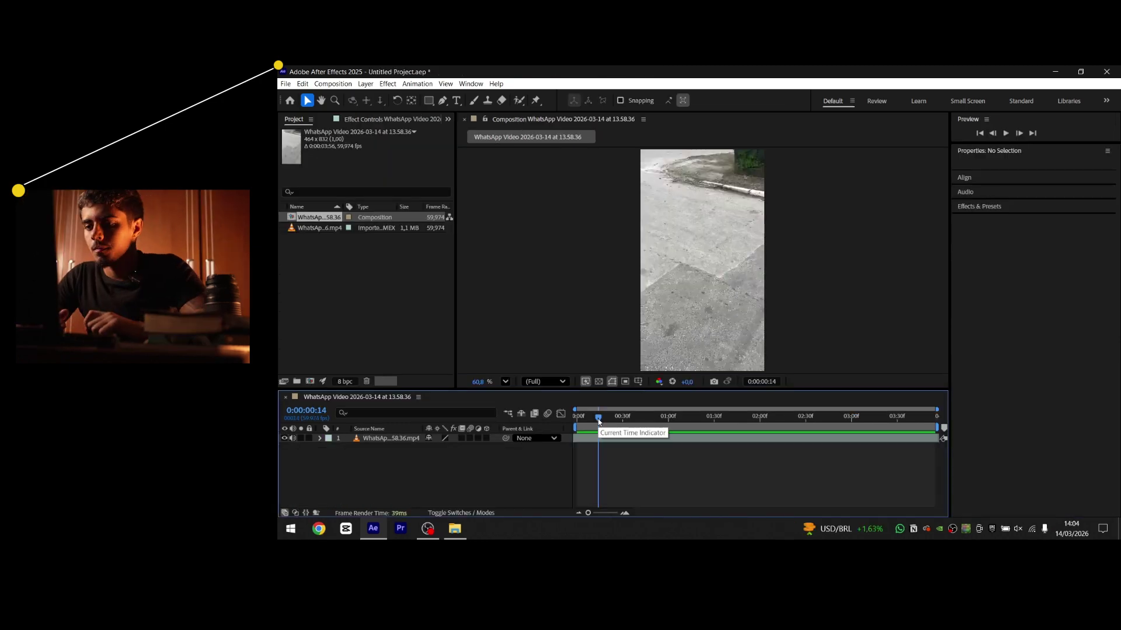
Scrub through the WhatsApp street video and apply the 3D Camera Tracker effect to its layer
{"action": "left_click_drag", "start_coordinate": [598, 418], "coordinate": [835, 387]}
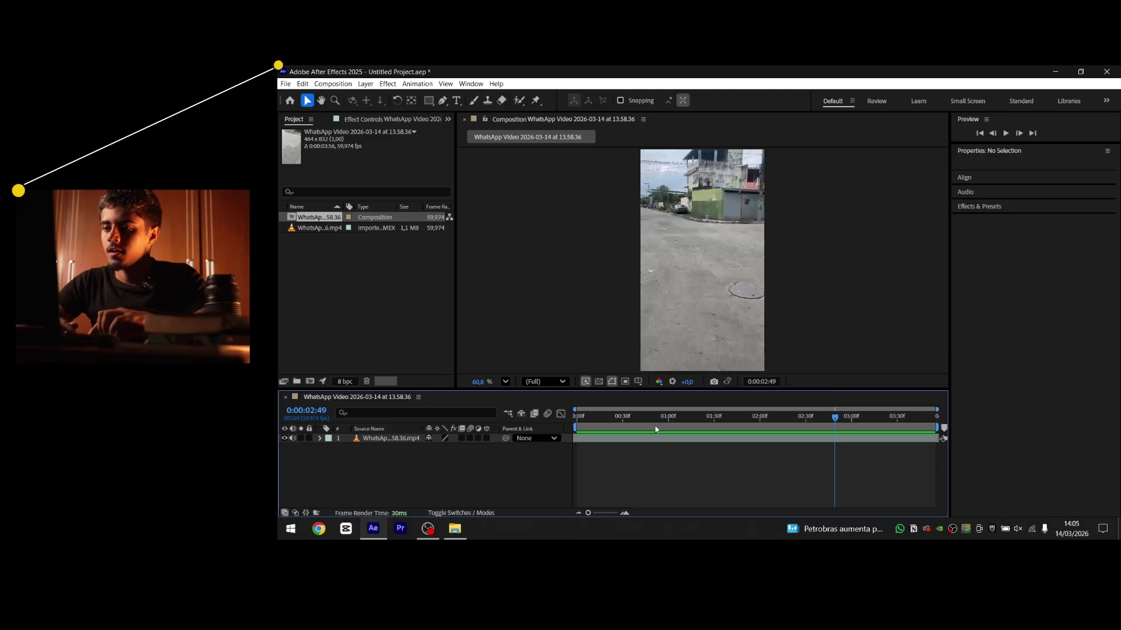
{"action": "left_click", "coordinate": [593, 423]}
{"action": "left_click_drag", "start_coordinate": [592, 423], "coordinate": [749, 423]}
{"action": "left_click", "coordinate": [386, 439]}
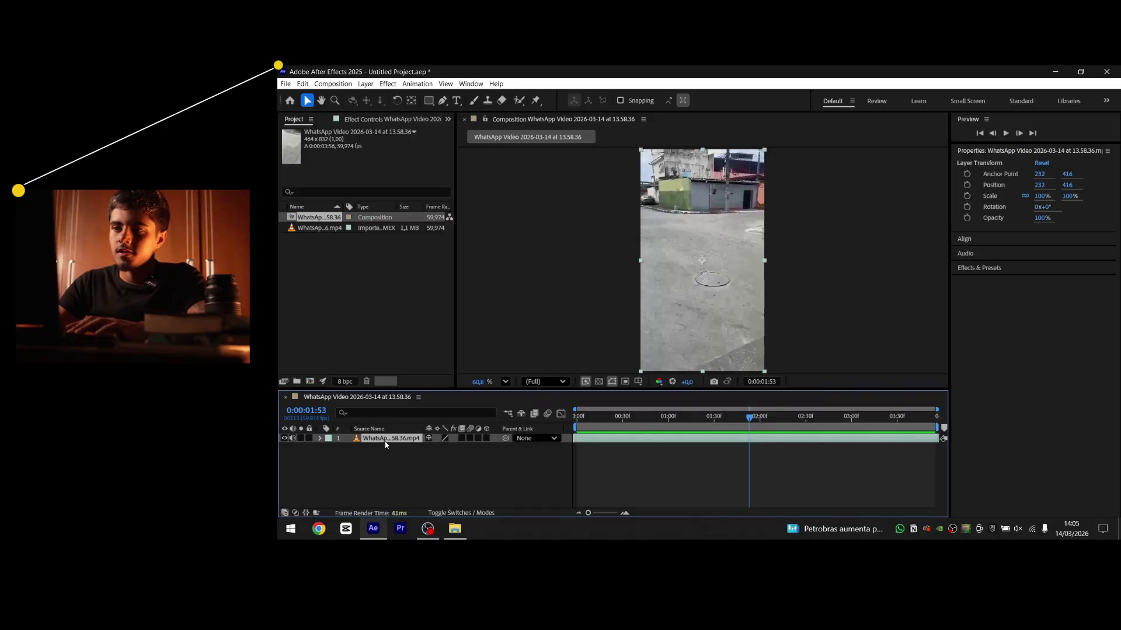
{"action": "key", "text": "ctrl+space"}
{"action": "type", "text": "3d"}
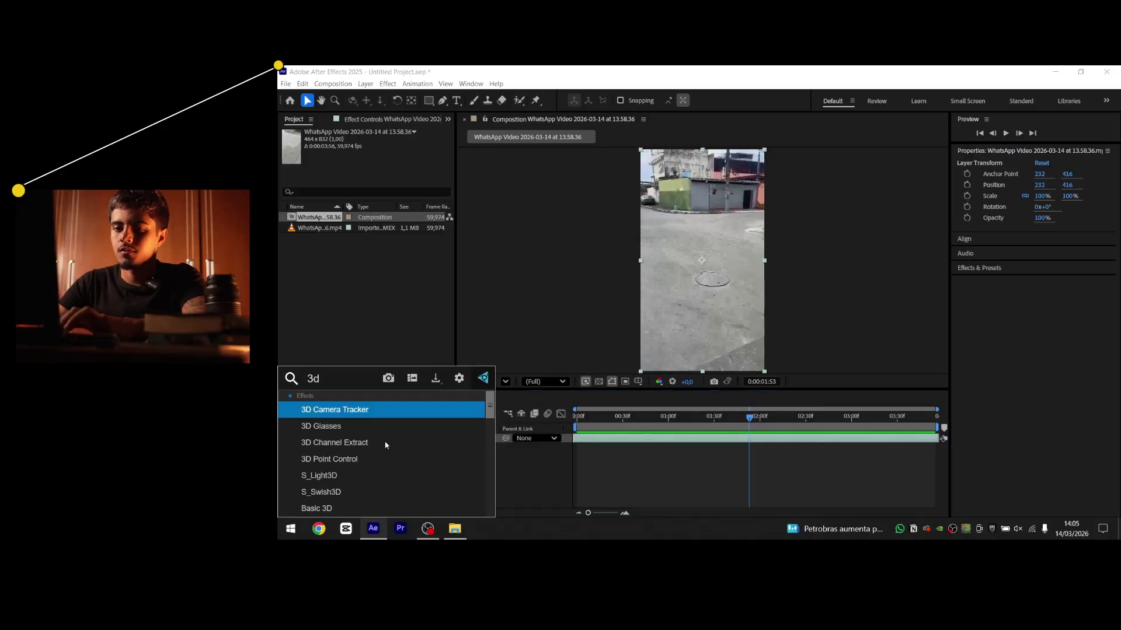
{"action": "key", "text": "Return"}
Search the effects library for "3d cam" and deselect the video layer
{"action": "left_click", "coordinate": [979, 267]}
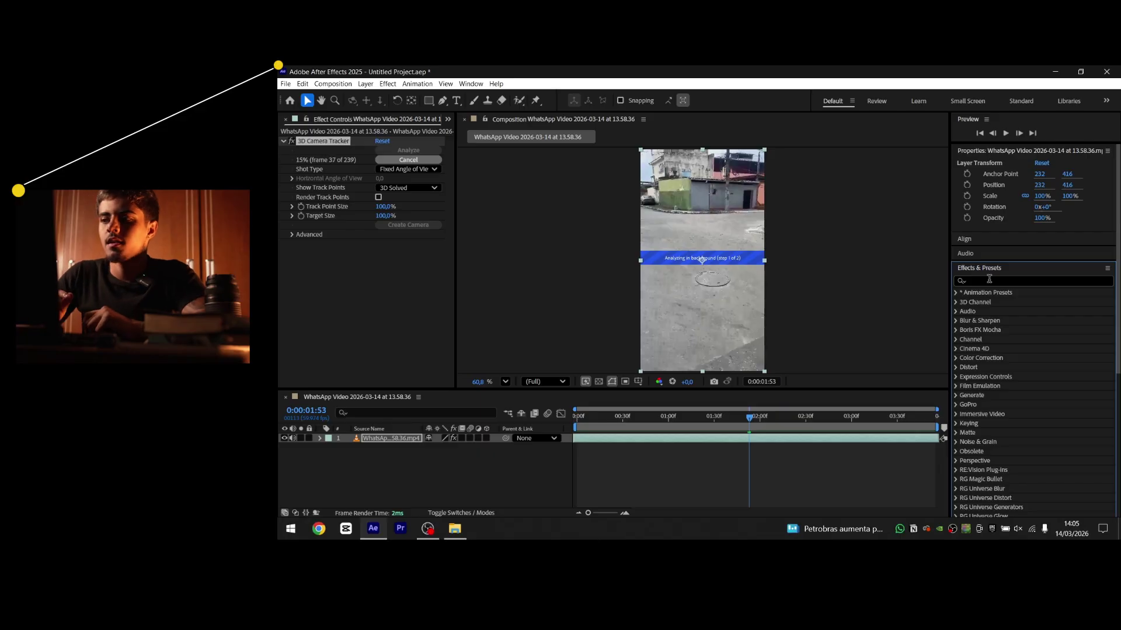
{"action": "left_click", "coordinate": [989, 281]}
{"action": "type", "text": "3d cam"}
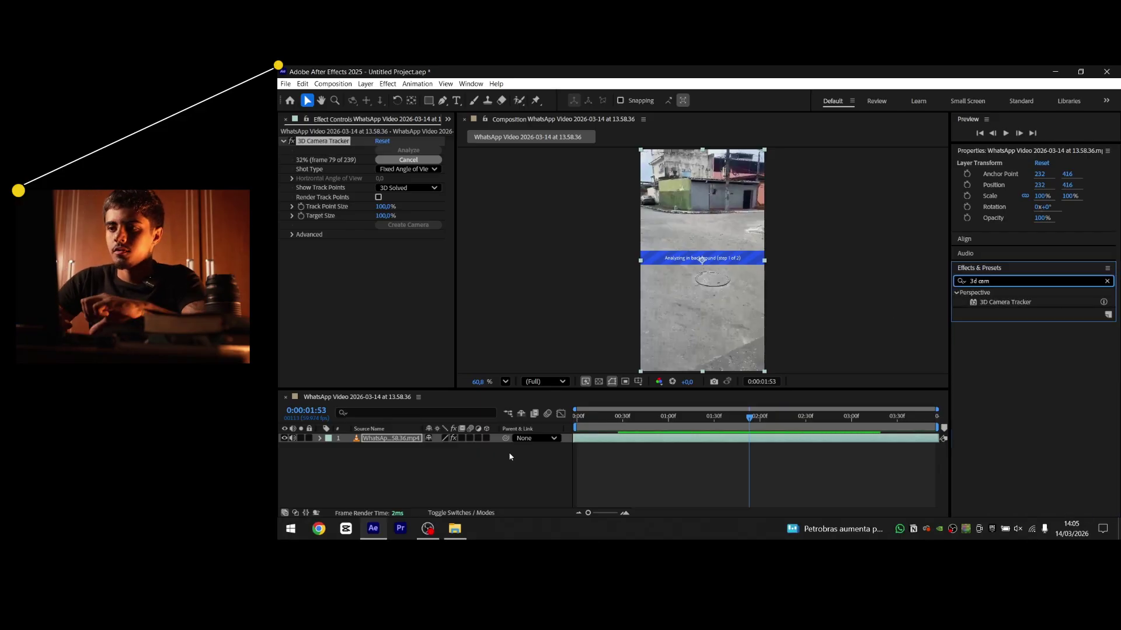
{"action": "left_click", "coordinate": [510, 457]}
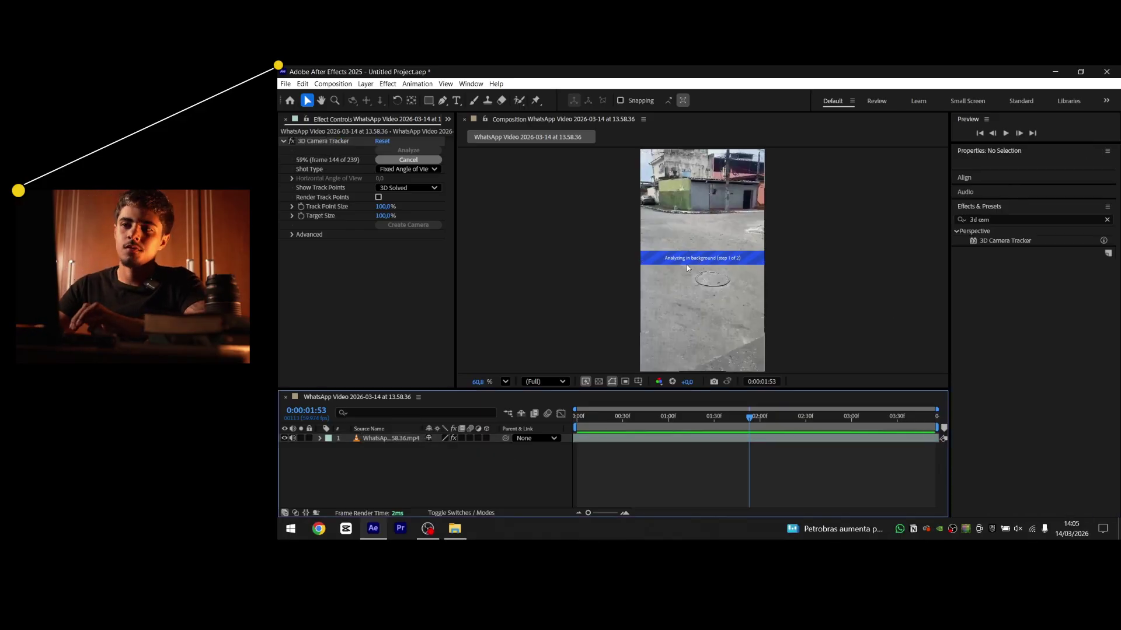
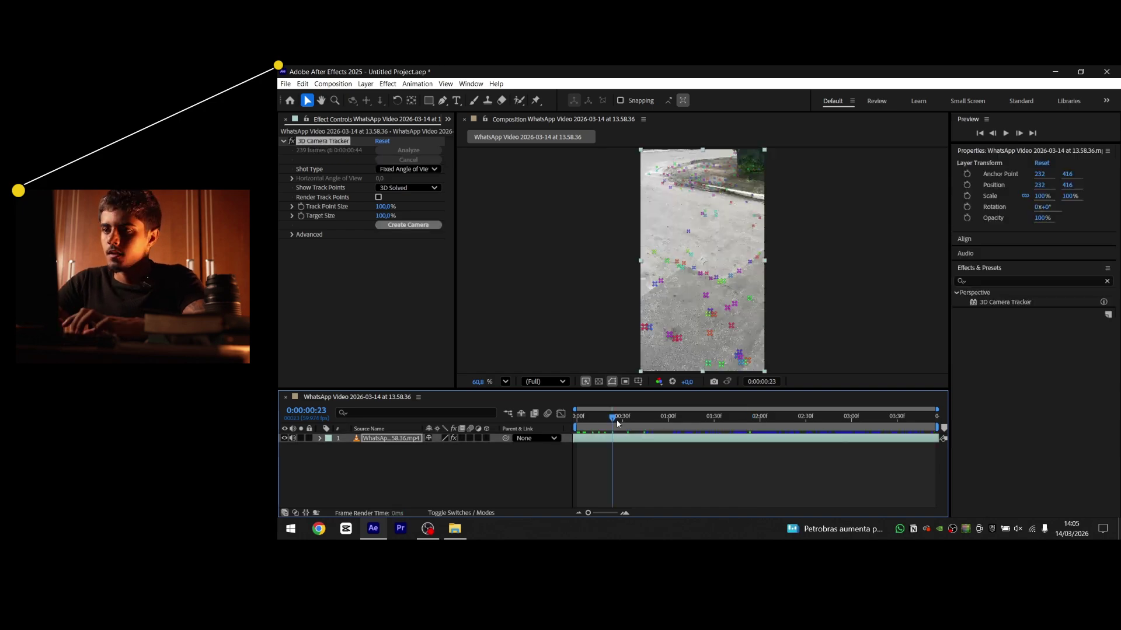
At 0:00:00:26, create a solid and camera from the 3D Camera Tracker points on the foreground pavement
{"action": "mouse_move", "coordinate": [613, 420]}
{"action": "left_mouse_down"}
{"action": "mouse_move", "coordinate": [639, 420]}
{"action": "mouse_move", "coordinate": [600, 421]}
{"action": "left_mouse_up"}
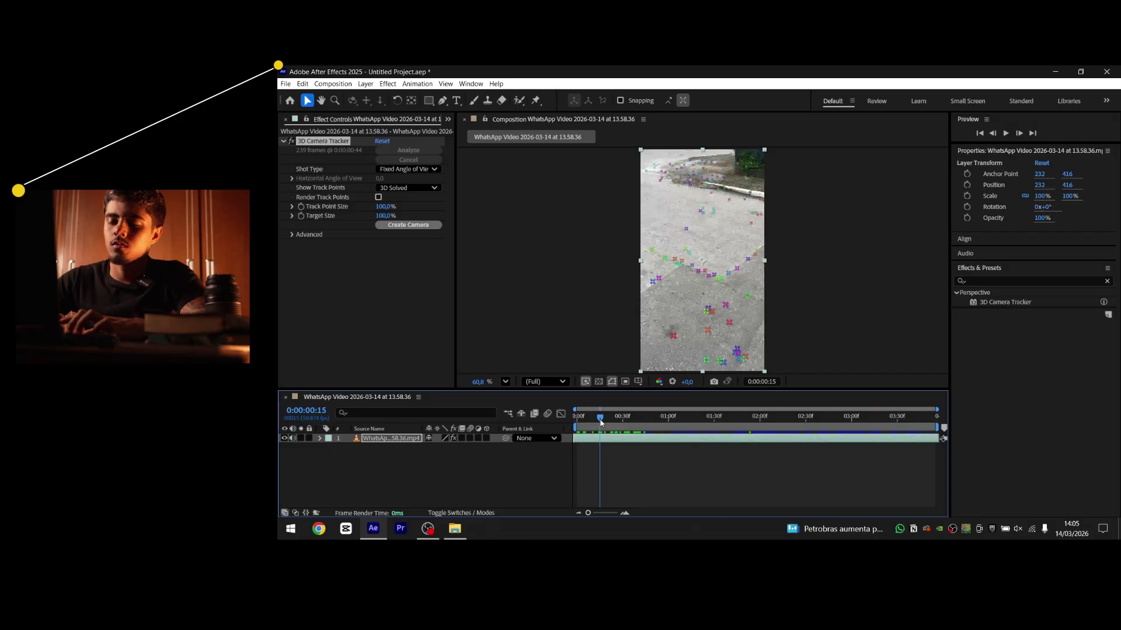
{"action": "left_click", "coordinate": [481, 478]}
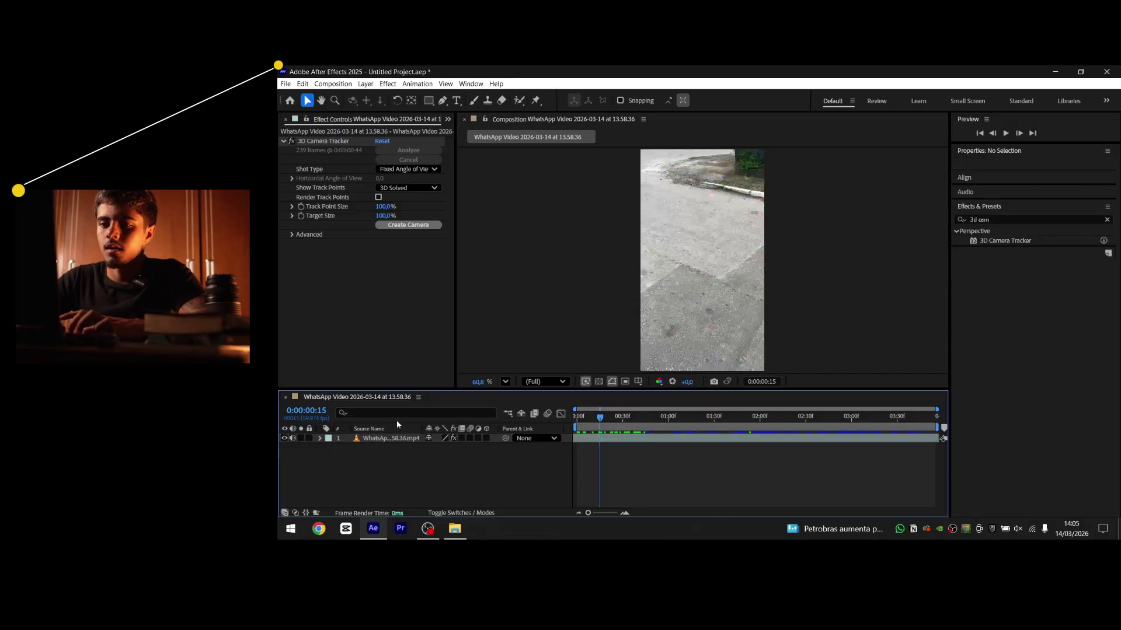
{"action": "left_click", "coordinate": [324, 140]}
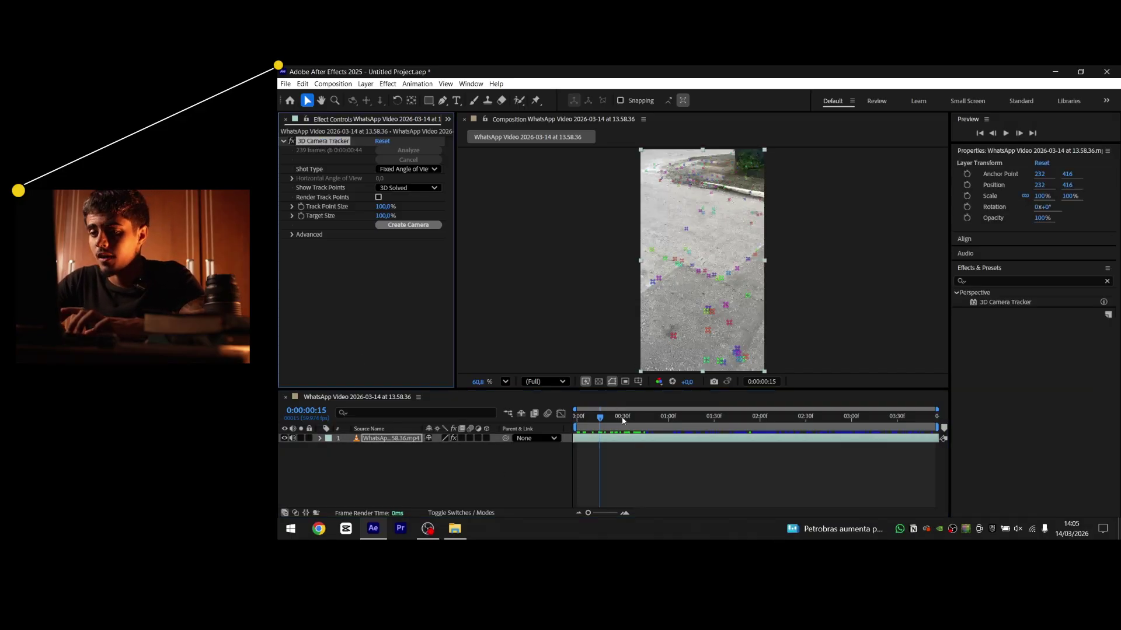
{"action": "left_click_drag", "start_coordinate": [623, 420], "coordinate": [718, 419]}
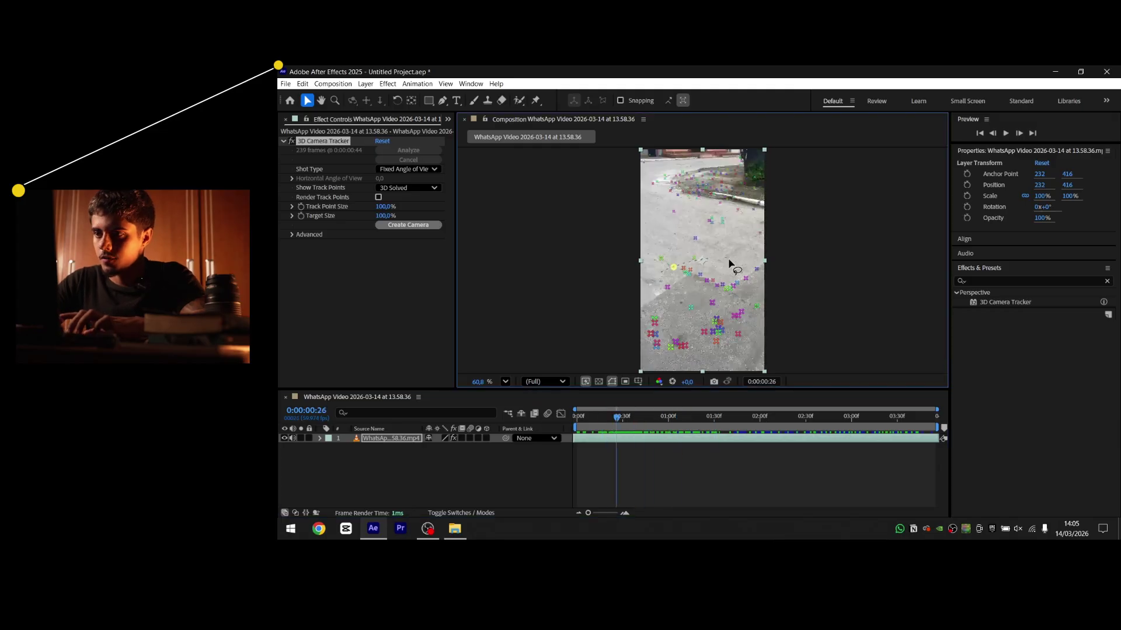
{"action": "mouse_move", "coordinate": [728, 263]}
{"action": "left_mouse_down"}
{"action": "mouse_move", "coordinate": [700, 327]}
{"action": "mouse_move", "coordinate": [704, 295]}
{"action": "left_mouse_up"}
{"action": "right_click", "coordinate": [708, 300]}
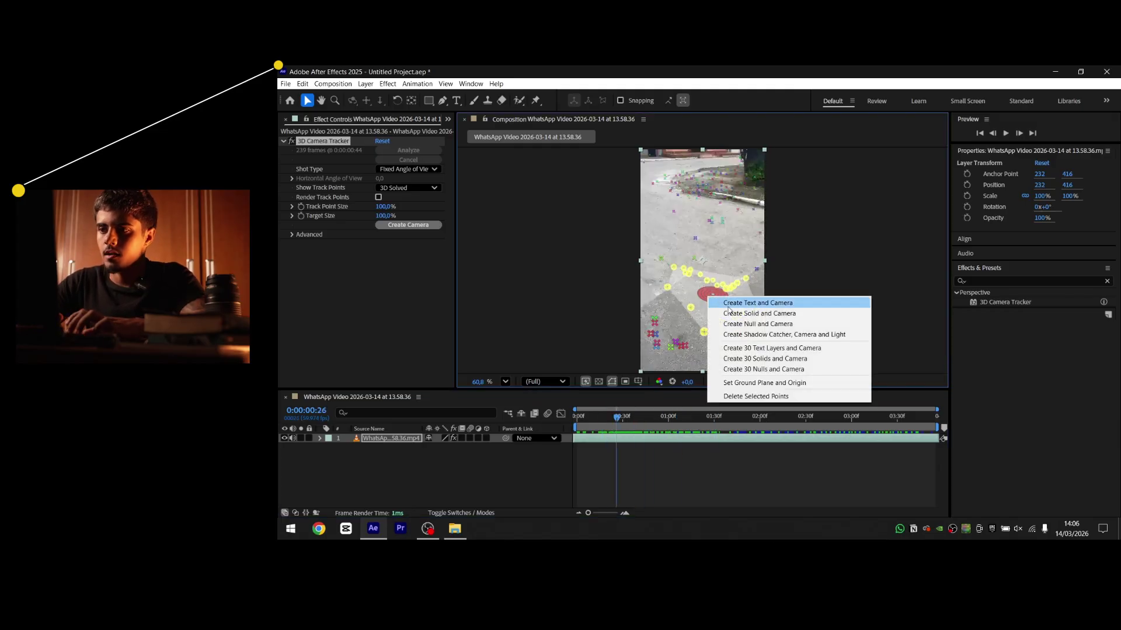
{"action": "left_click", "coordinate": [737, 307]}
{"action": "left_click", "coordinate": [435, 471]}
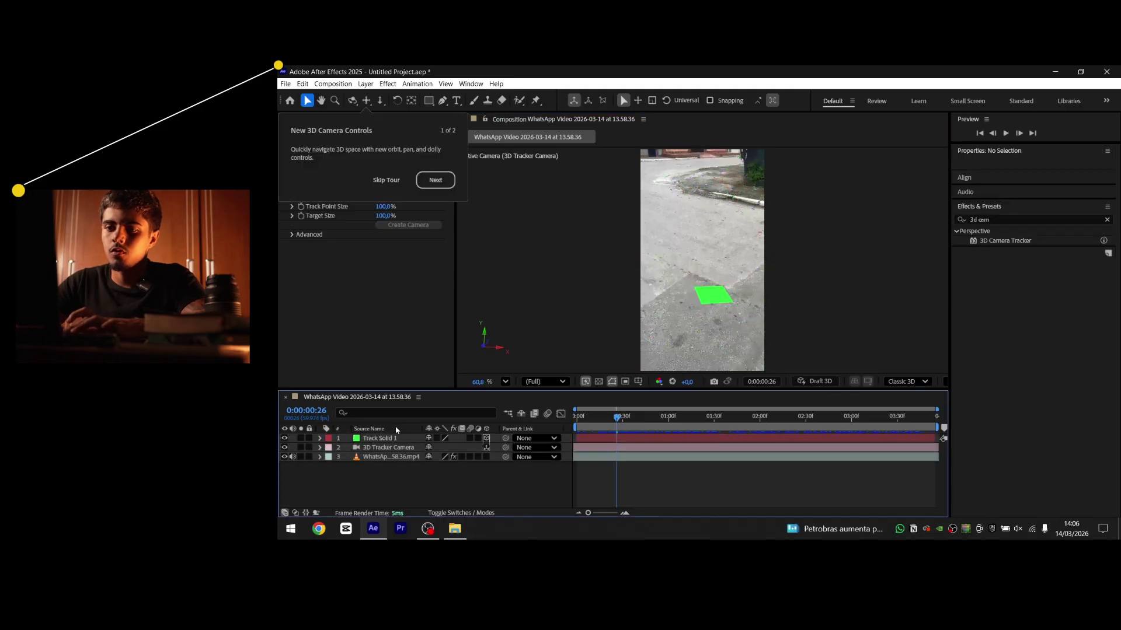
Go through and close the 3D feature tour, and select the 3D Tracker Camera layer to view its properties
{"action": "left_click", "coordinate": [386, 437]}
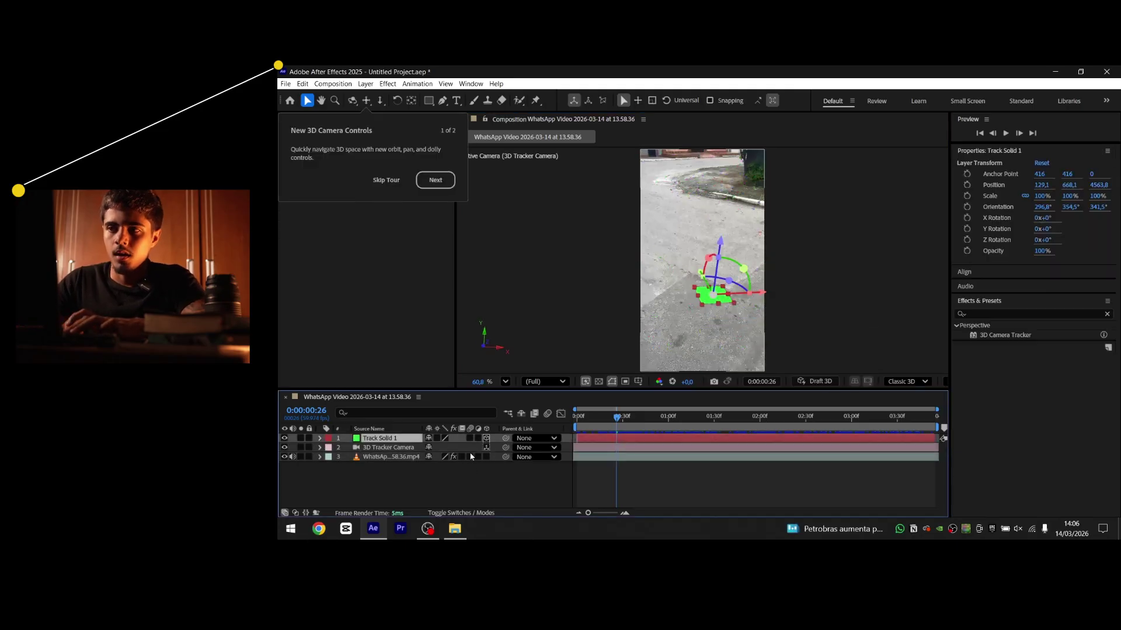
{"action": "left_click", "coordinate": [436, 180]}
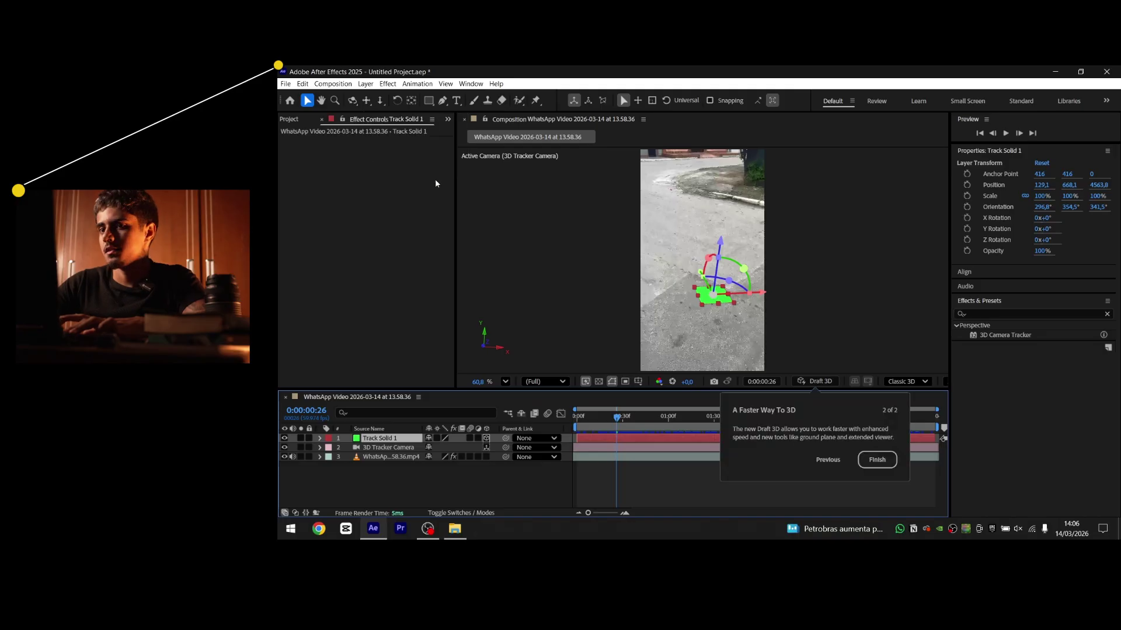
{"action": "left_click", "coordinate": [867, 468]}
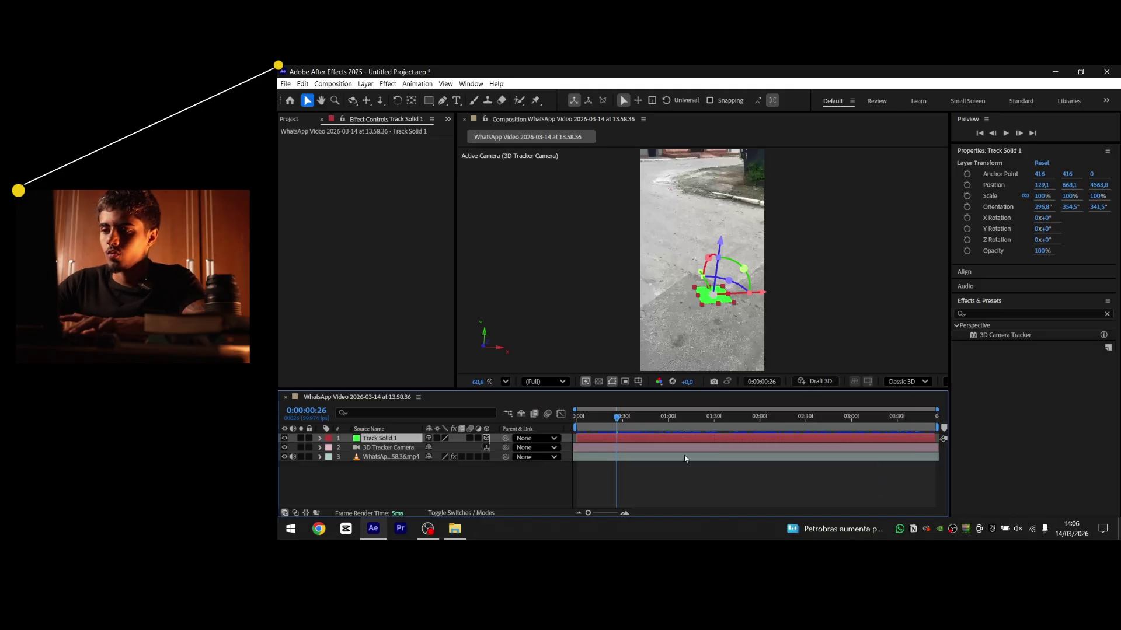
{"action": "left_click", "coordinate": [389, 457]}
{"action": "left_click", "coordinate": [397, 447]}
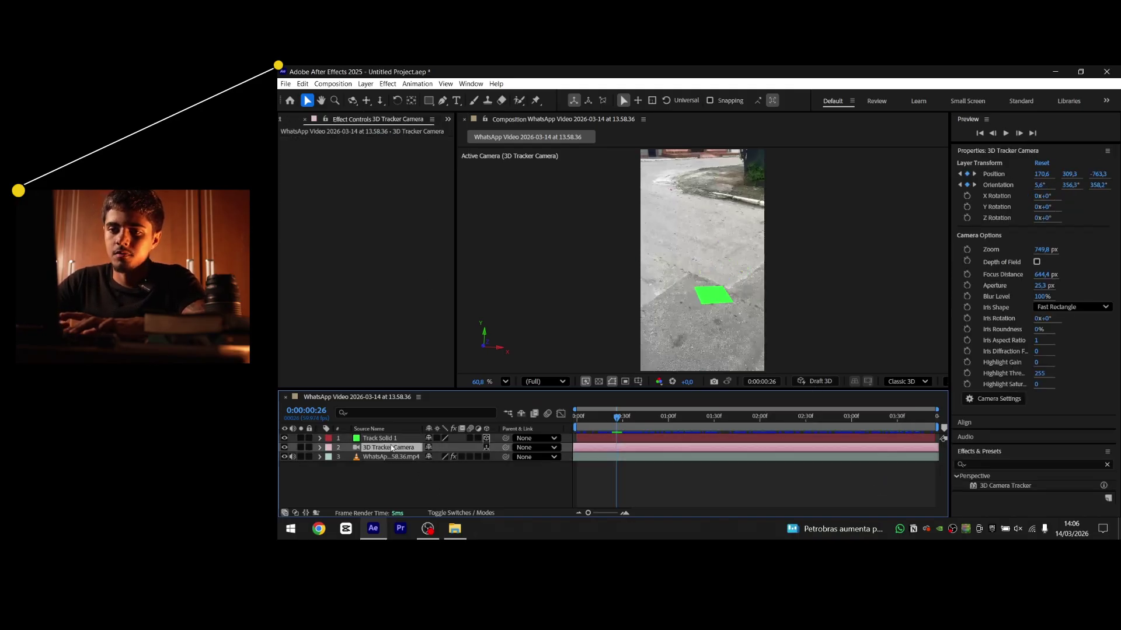
Scale the green Track Solid 1 to 215% and rotate it to align with the pavement
{"action": "left_click", "coordinate": [397, 441]}
{"action": "key", "text": "s"}
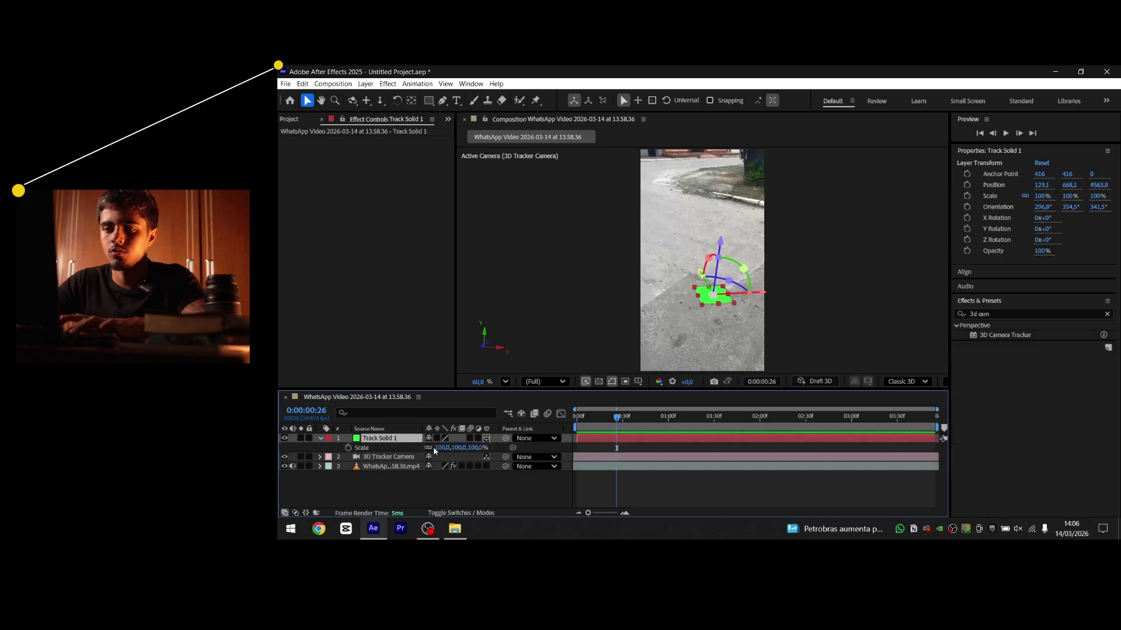
{"action": "left_click_drag", "start_coordinate": [439, 449], "coordinate": [506, 449]}
{"action": "left_click_drag", "start_coordinate": [742, 268], "coordinate": [707, 256]}
{"action": "left_click", "coordinate": [670, 506]}
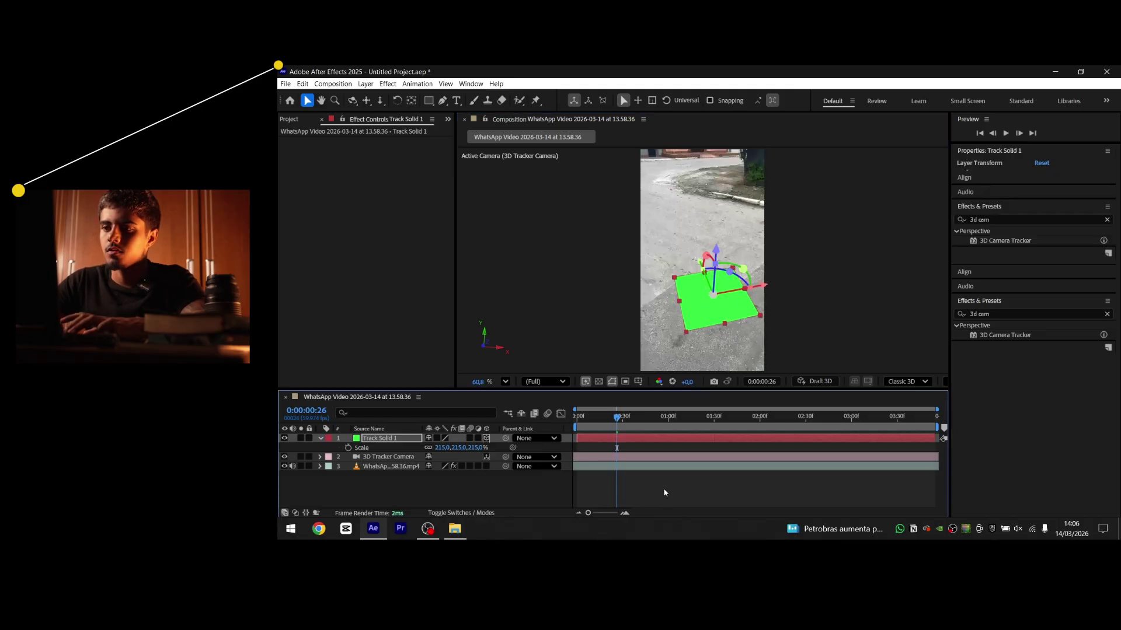
At 0:00:00:45, create another solid from the camera track points around the distant curb
{"action": "key", "text": "slash"}
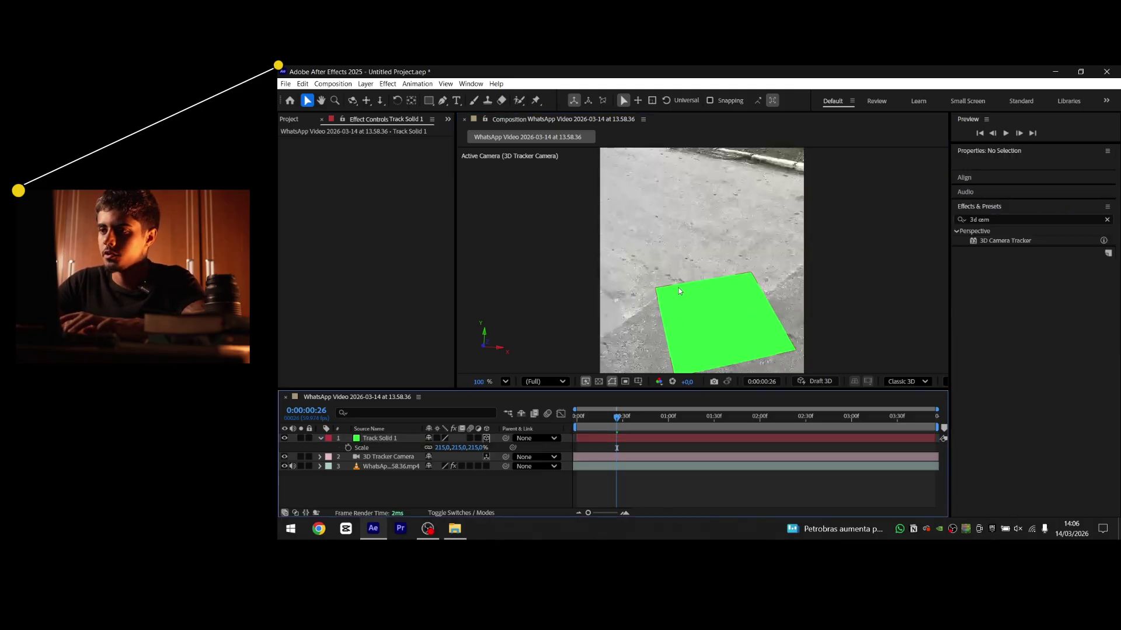
{"action": "key", "text": "comma"}
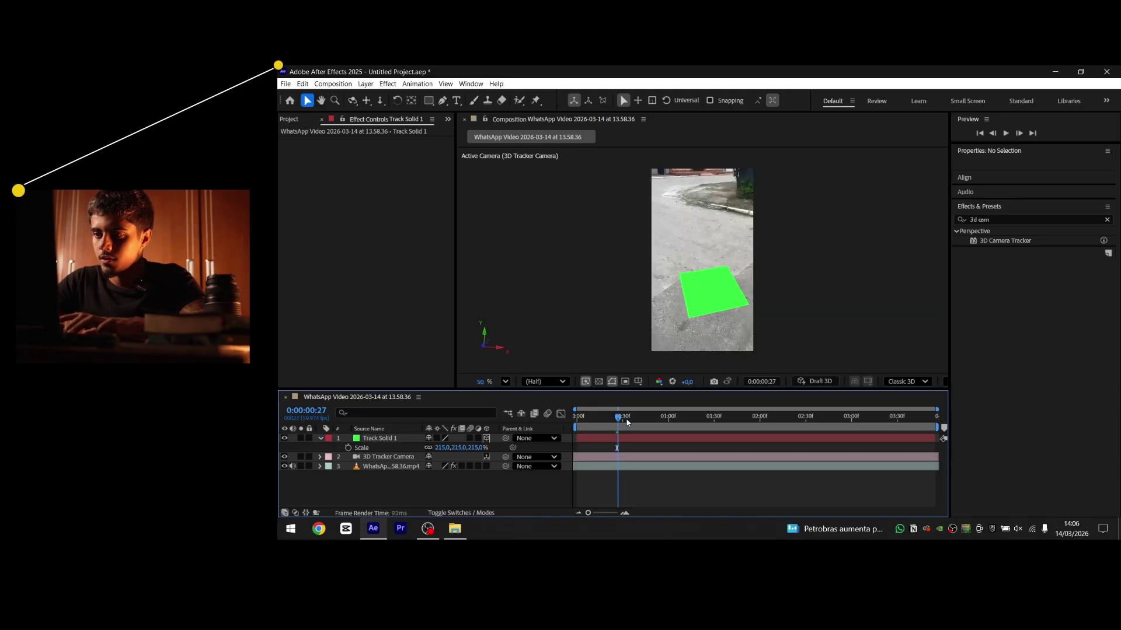
{"action": "mouse_move", "coordinate": [627, 422]}
{"action": "left_mouse_down"}
{"action": "mouse_move", "coordinate": [889, 421]}
{"action": "mouse_move", "coordinate": [605, 436]}
{"action": "mouse_move", "coordinate": [645, 432]}
{"action": "left_mouse_up"}
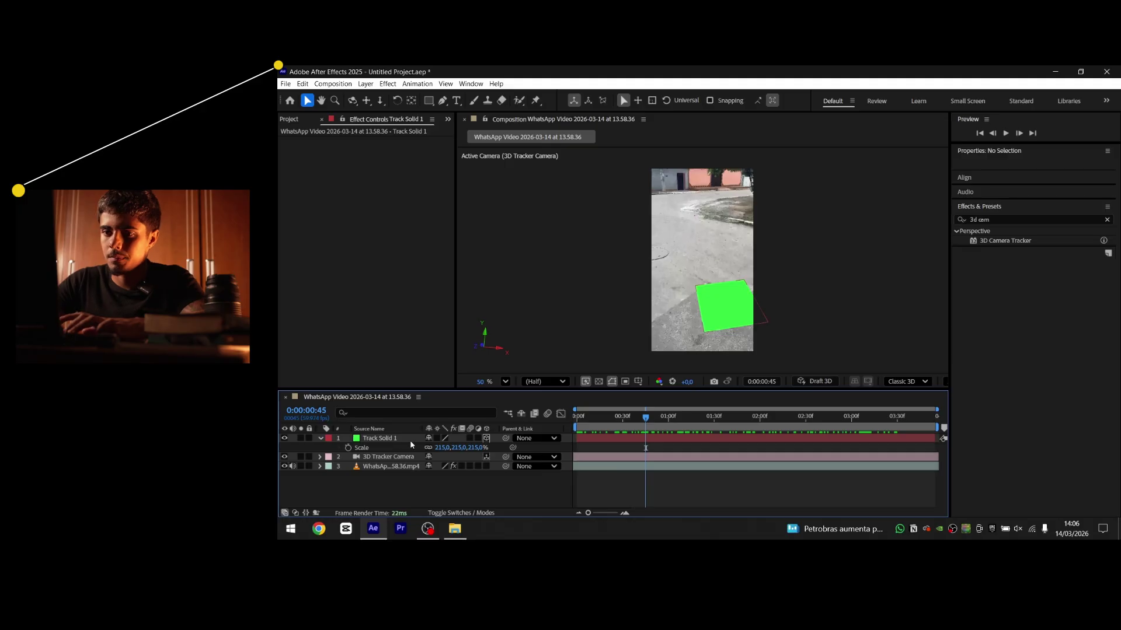
{"action": "left_click", "coordinate": [385, 466]}
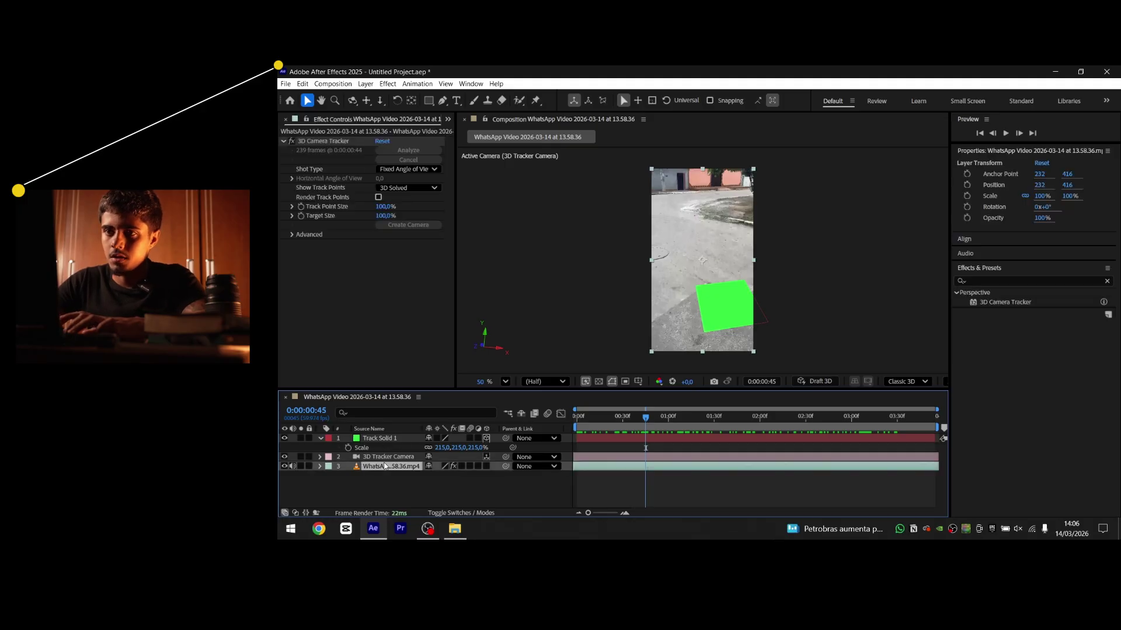
{"action": "left_click", "coordinate": [341, 142]}
{"action": "left_click", "coordinate": [315, 143]}
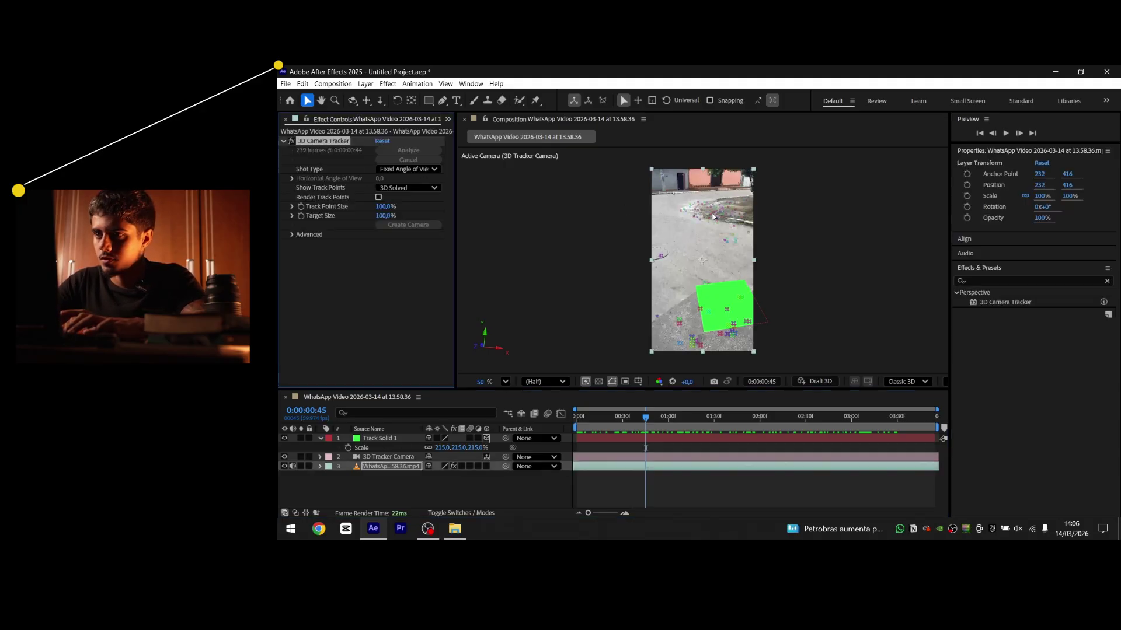
{"action": "mouse_move", "coordinate": [699, 213]}
{"action": "left_mouse_down"}
{"action": "mouse_move", "coordinate": [759, 210]}
{"action": "mouse_move", "coordinate": [673, 246]}
{"action": "mouse_move", "coordinate": [669, 223]}
{"action": "left_mouse_up"}
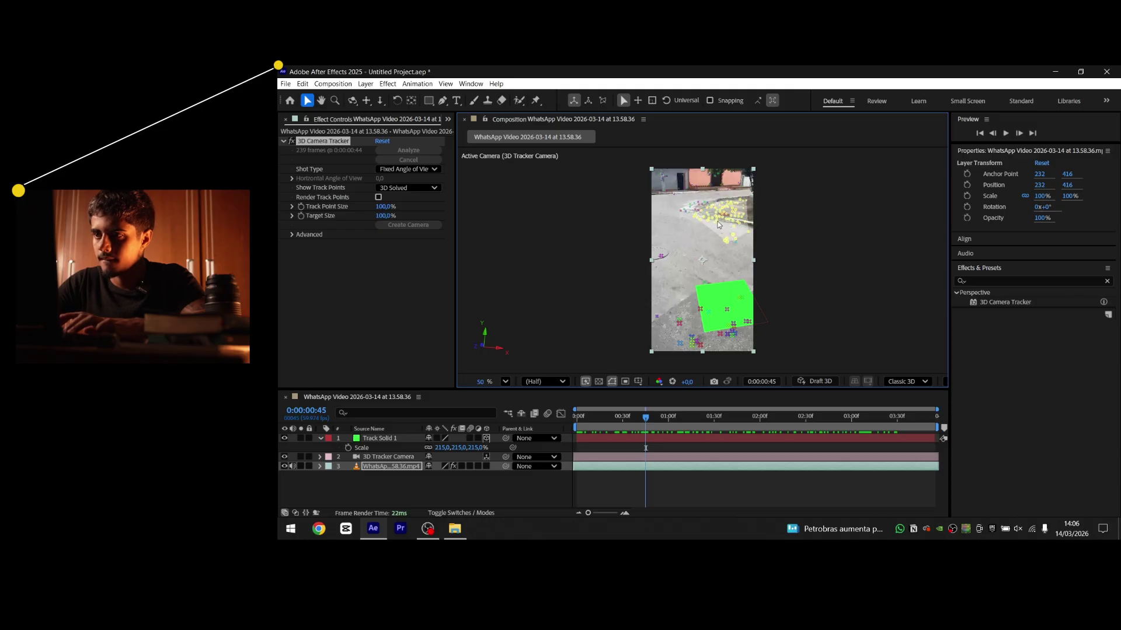
{"action": "right_click", "coordinate": [717, 222]}
{"action": "left_click", "coordinate": [750, 238]}
{"action": "left_click", "coordinate": [432, 496]}
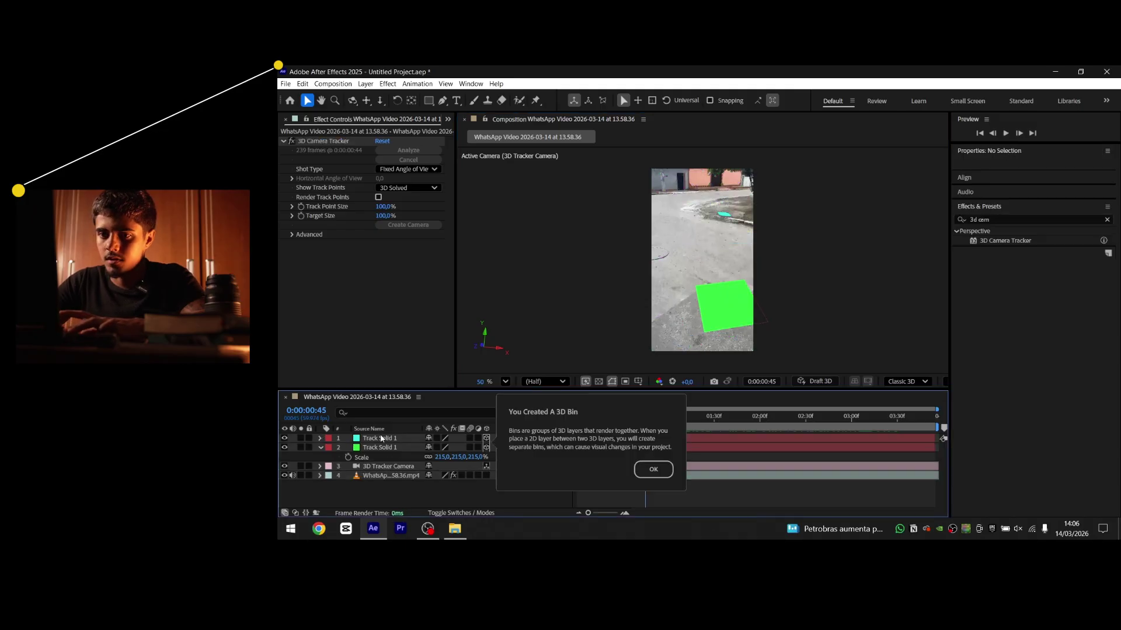
Scale the cyan track solid to 252%, rotate it to follow the road surface, and dismiss the 3D bin notice
{"action": "left_click", "coordinate": [383, 438]}
{"action": "key", "text": "s"}
{"action": "left_click_drag", "start_coordinate": [437, 451], "coordinate": [494, 451]}
{"action": "left_click_drag", "start_coordinate": [712, 203], "coordinate": [724, 213]}
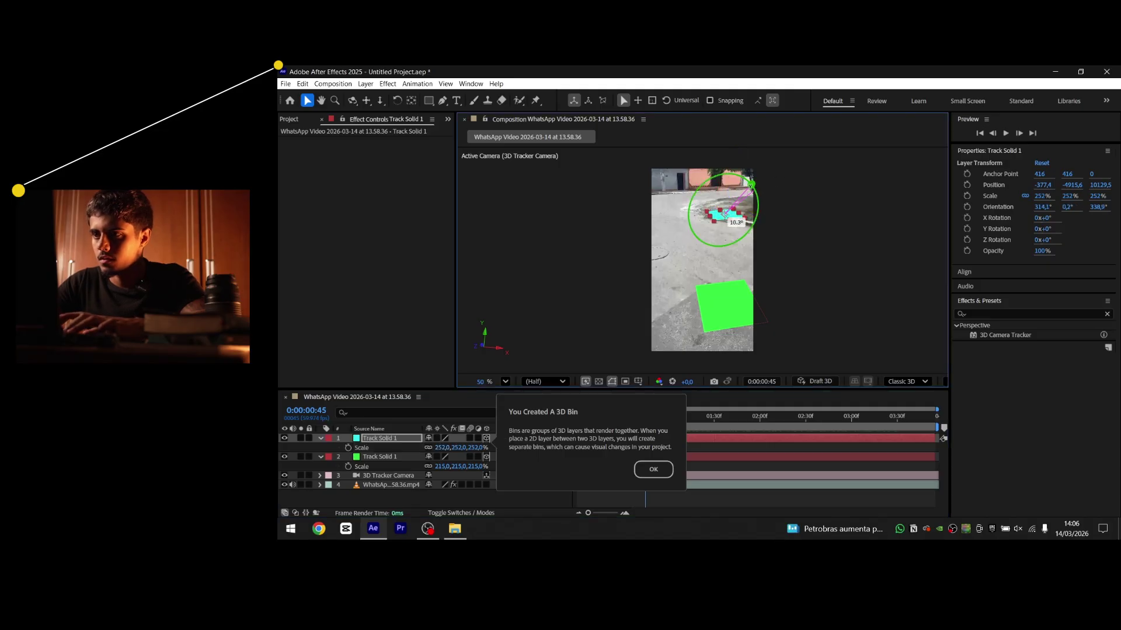
{"action": "left_click", "coordinate": [653, 469]}
At 0:00:03:41, create a solid from the camera track points in the middle of the road
{"action": "key", "text": "space"}
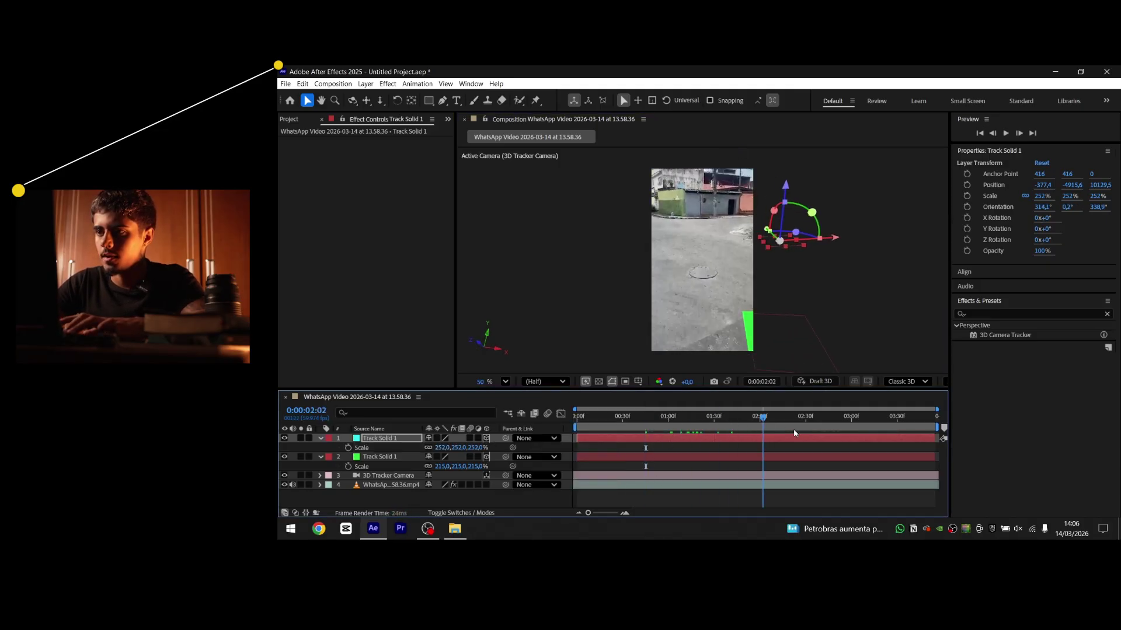
{"action": "left_click_drag", "start_coordinate": [793, 433], "coordinate": [914, 441]}
{"action": "left_click", "coordinate": [702, 506]}
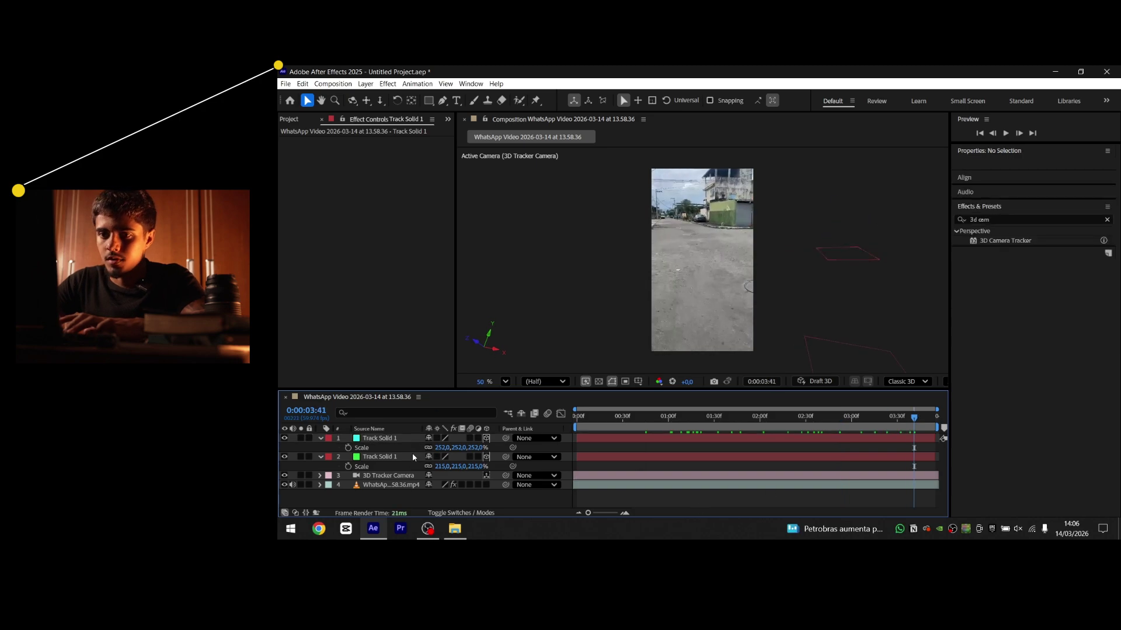
{"action": "left_click", "coordinate": [410, 475]}
{"action": "left_click", "coordinate": [416, 485]}
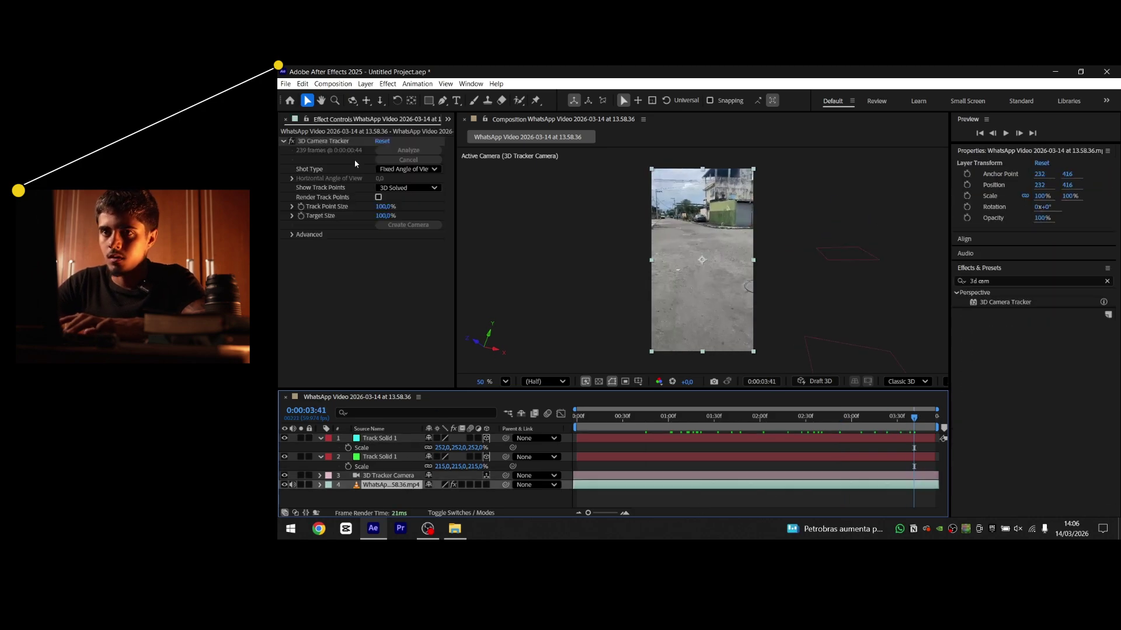
{"action": "left_click", "coordinate": [334, 142]}
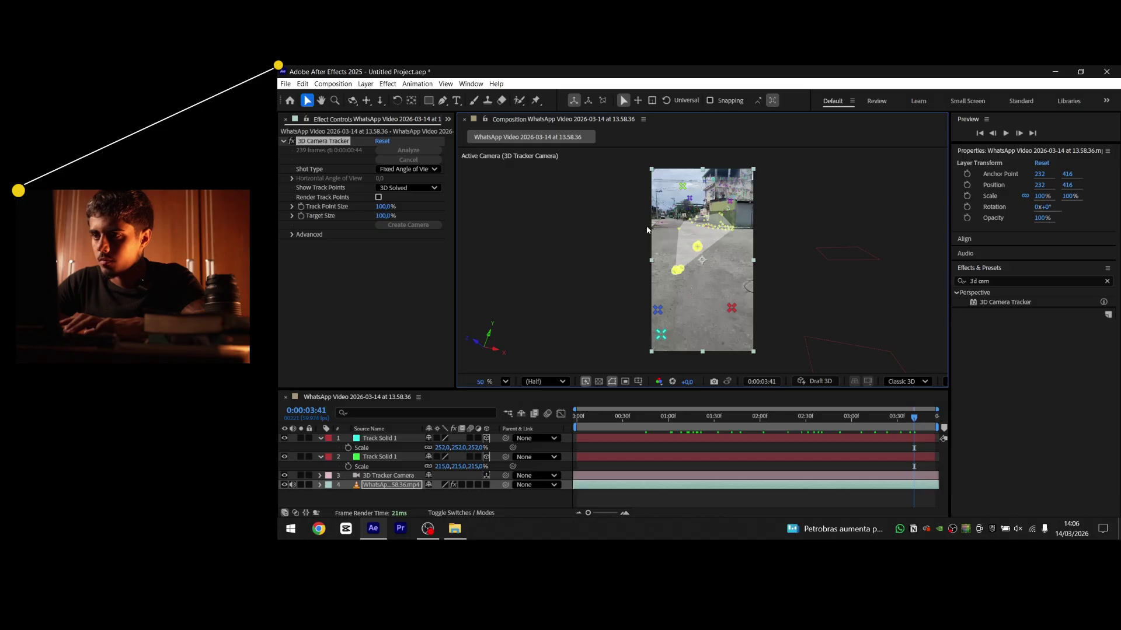
{"action": "mouse_move", "coordinate": [657, 236]}
{"action": "left_mouse_down"}
{"action": "mouse_move", "coordinate": [650, 270]}
{"action": "mouse_move", "coordinate": [703, 278]}
{"action": "mouse_move", "coordinate": [718, 263]}
{"action": "mouse_move", "coordinate": [680, 285]}
{"action": "mouse_move", "coordinate": [727, 254]}
{"action": "left_mouse_up"}
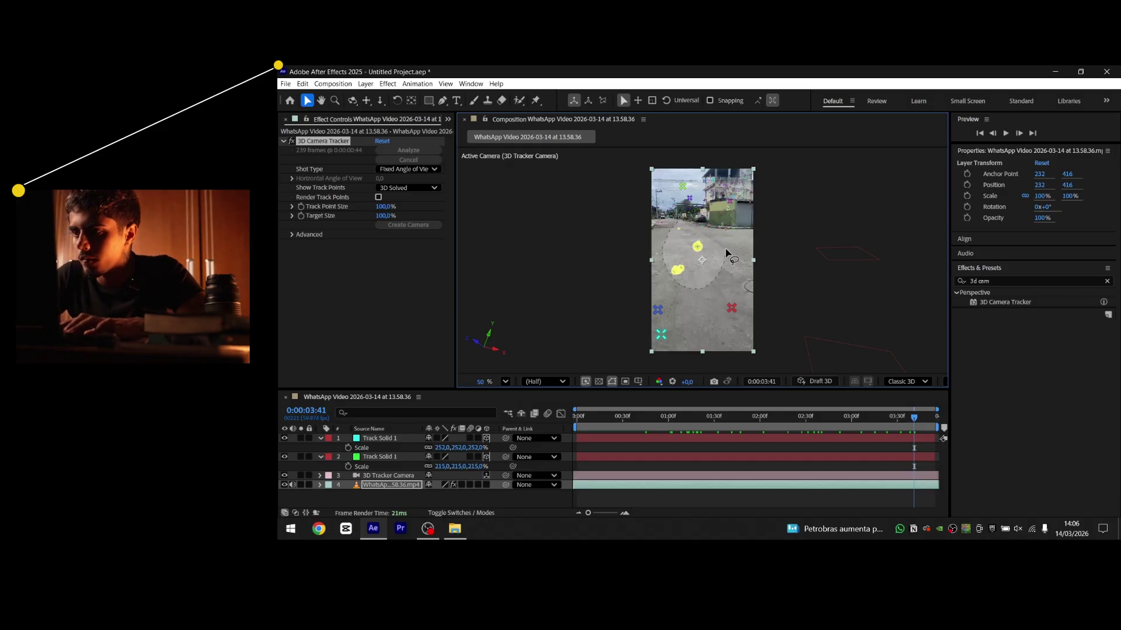
{"action": "right_click", "coordinate": [690, 252]}
{"action": "left_click", "coordinate": [707, 266]}
{"action": "scroll", "coordinate": [707, 268], "scroll_direction": "up", "scroll_amount": 1}
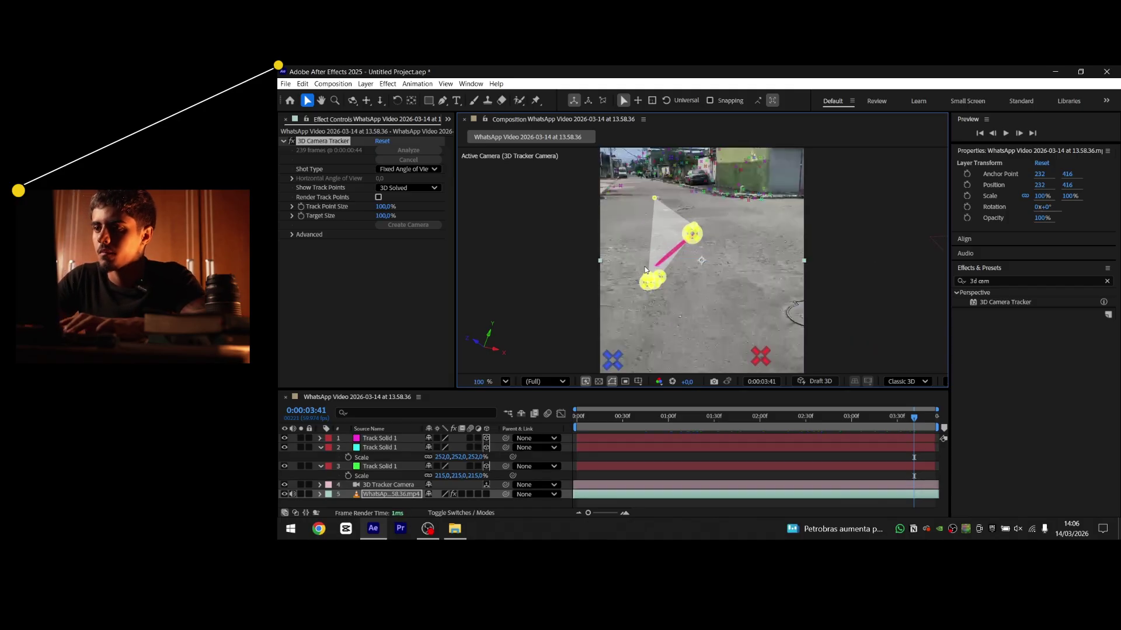
Rotate the magenta track solid to lie flat on the road and scale it to 207%
{"action": "left_click", "coordinate": [391, 440]}
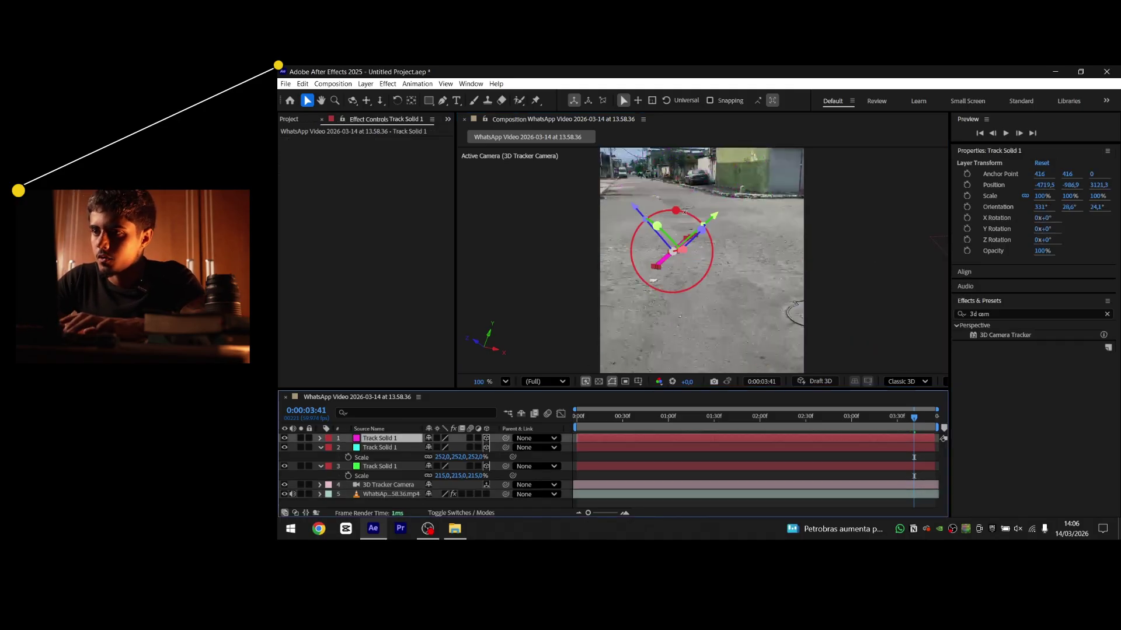
{"action": "left_click_drag", "start_coordinate": [677, 210], "coordinate": [697, 217]}
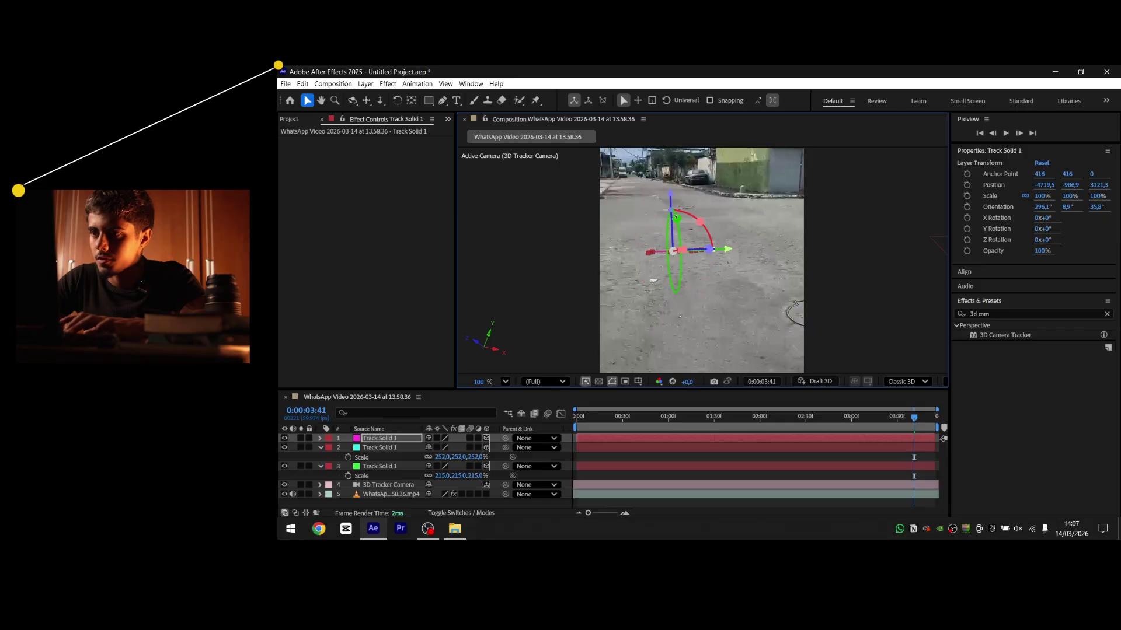
{"action": "left_click_drag", "start_coordinate": [675, 257], "coordinate": [672, 251]}
{"action": "key", "text": "s"}
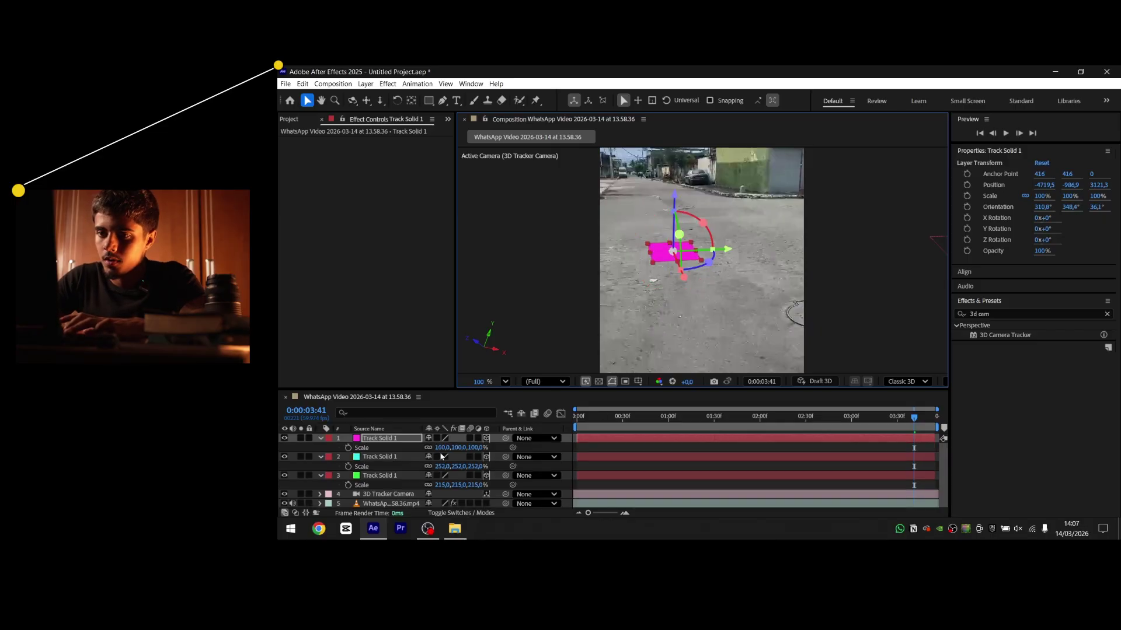
{"action": "left_click_drag", "start_coordinate": [442, 447], "coordinate": [479, 447]}
{"action": "left_click", "coordinate": [639, 485]}
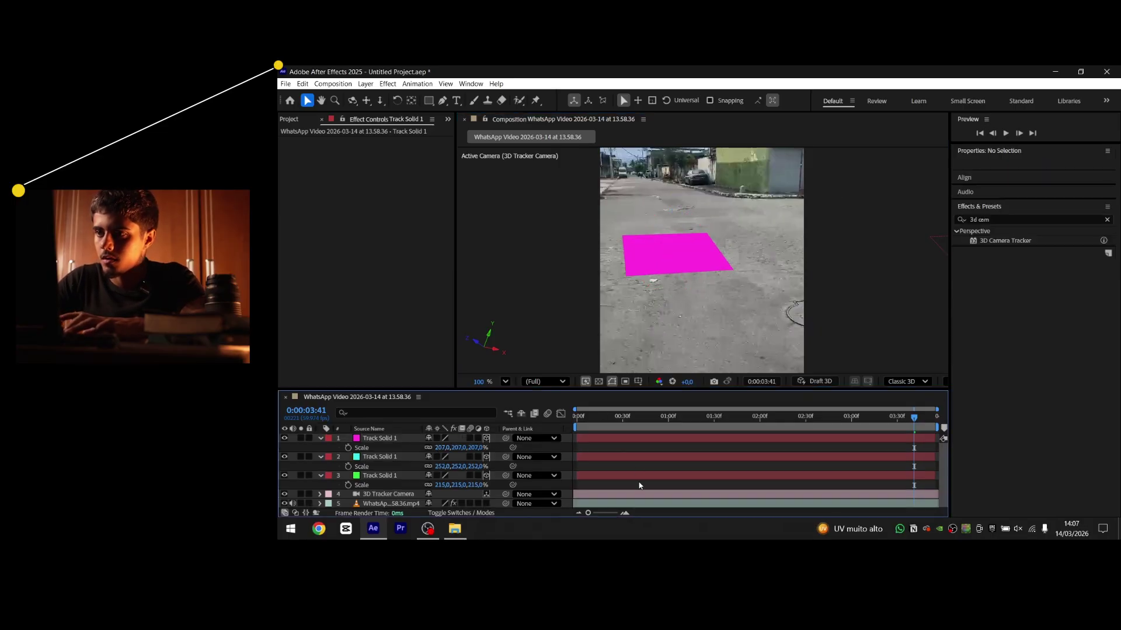
At 0:00:03:41, create a solid from the camera track points on the green wall and scale it to 294%
{"action": "left_click_drag", "start_coordinate": [713, 204], "coordinate": [667, 266]}
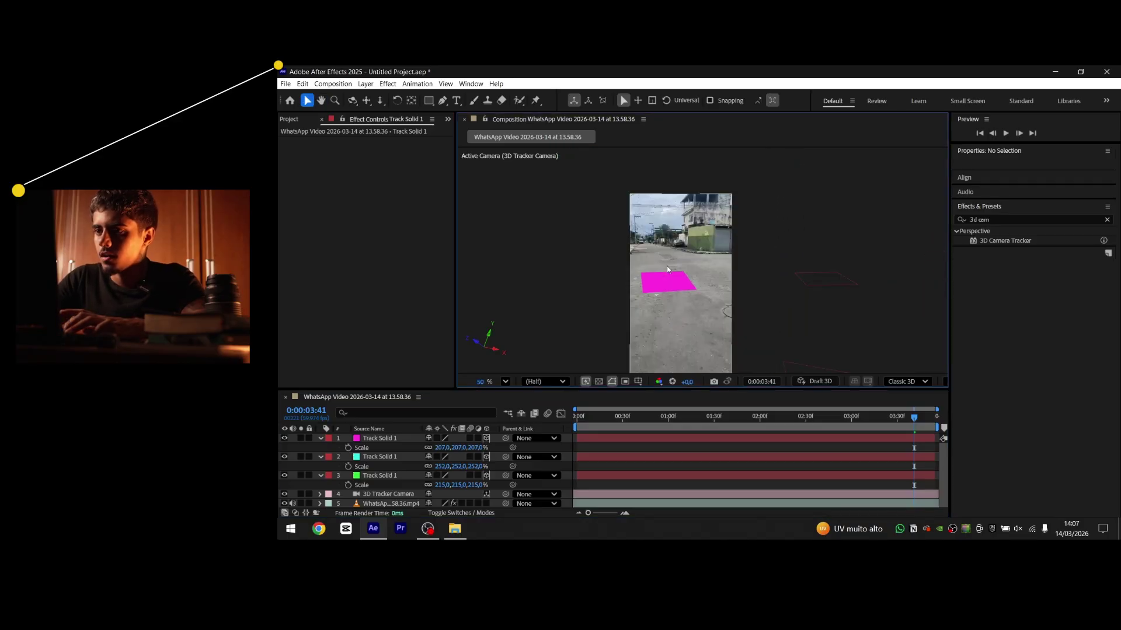
{"action": "left_click", "coordinate": [390, 503]}
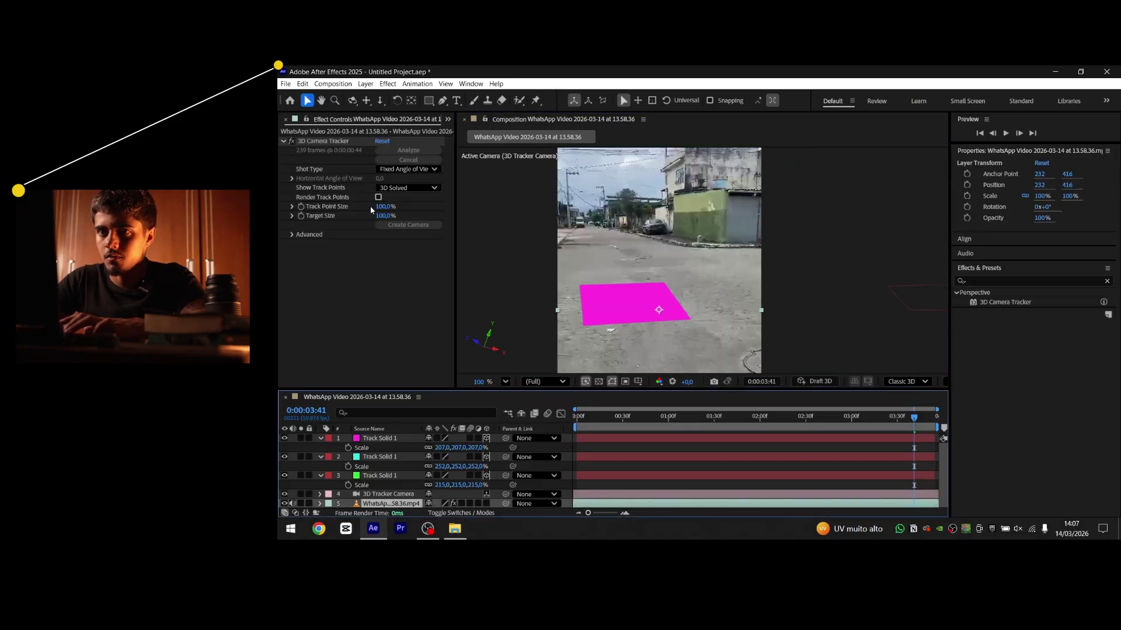
{"action": "left_click", "coordinate": [342, 143]}
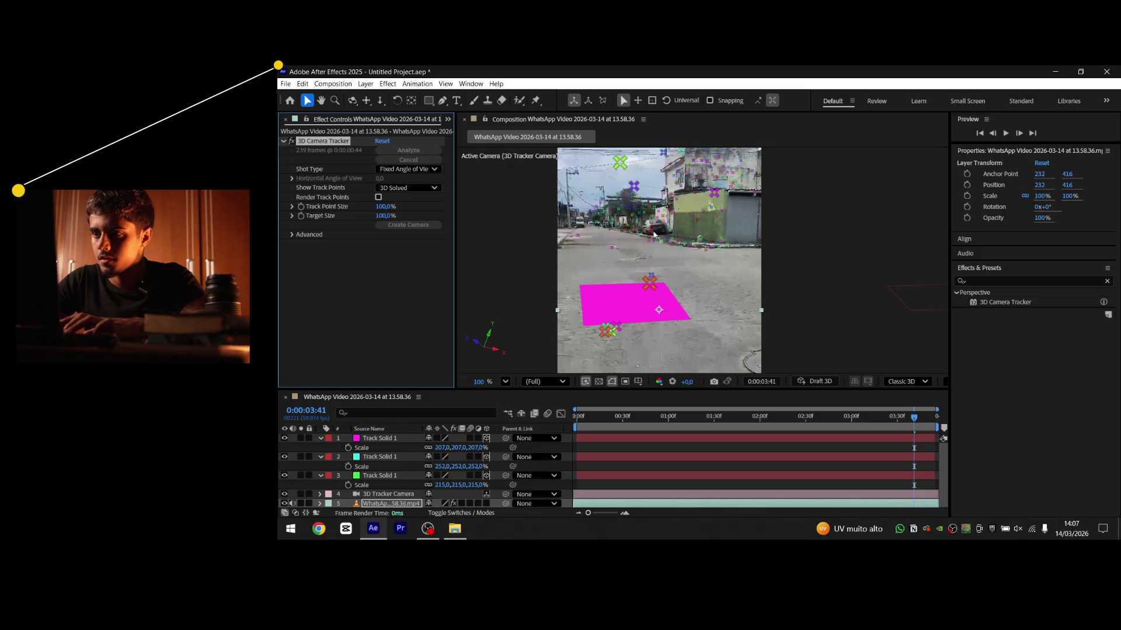
{"action": "left_click_drag", "start_coordinate": [653, 234], "coordinate": [638, 262]}
{"action": "right_click", "coordinate": [681, 246]}
{"action": "mouse_move", "coordinate": [671, 198]}
{"action": "left_mouse_down"}
{"action": "mouse_move", "coordinate": [702, 267]}
{"action": "mouse_move", "coordinate": [666, 198]}
{"action": "left_mouse_up"}
{"action": "right_click", "coordinate": [699, 225]}
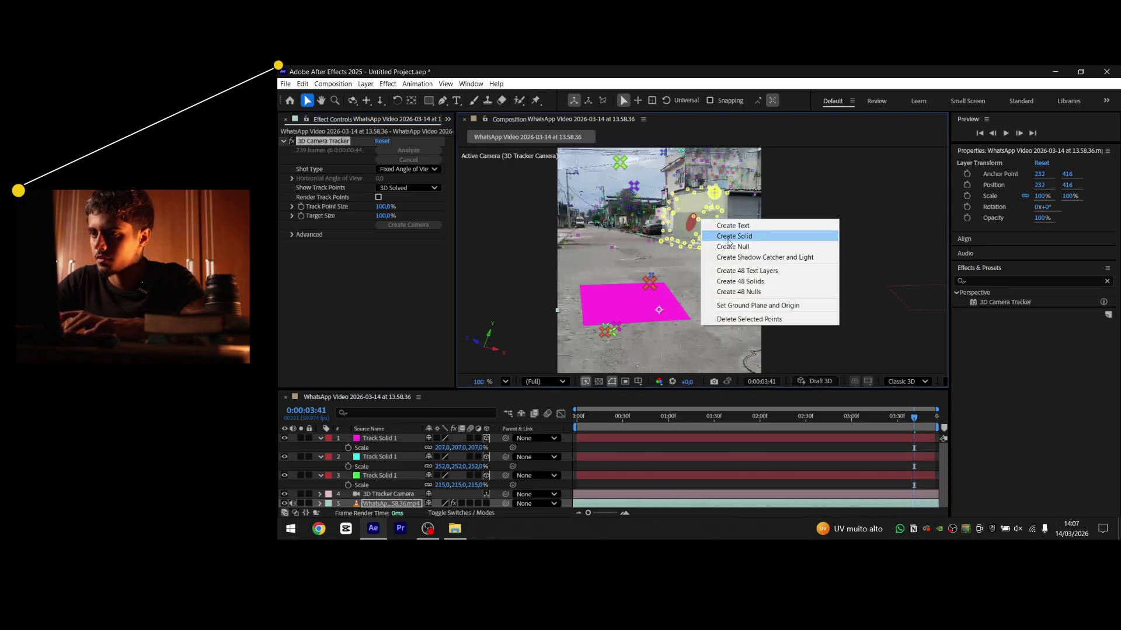
{"action": "left_click", "coordinate": [753, 235]}
{"action": "key", "text": "s"}
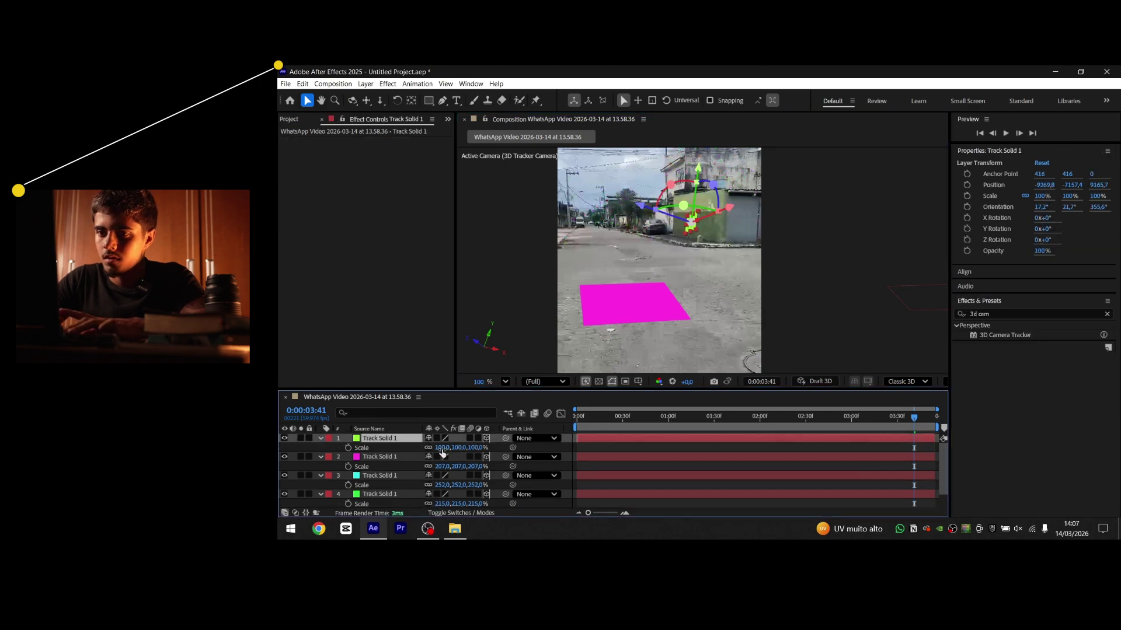
{"action": "left_click_drag", "start_coordinate": [511, 446], "coordinate": [567, 445]}
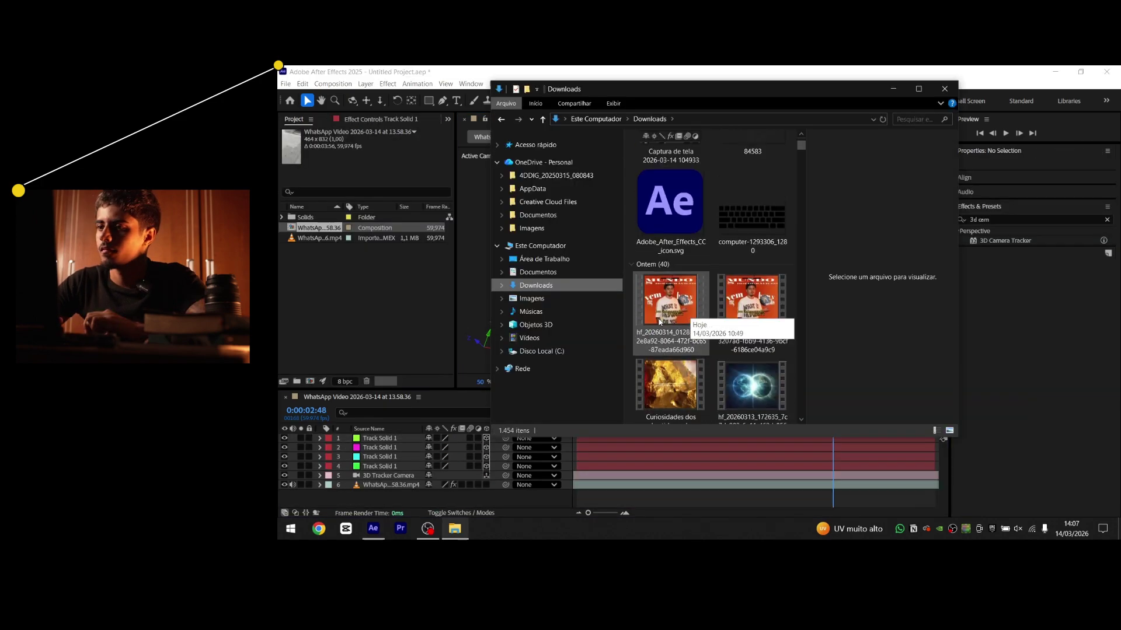
Import the Adobe_After_Effects_CC_icon PNG from Downloads and add it as the composition's uppermost layer
{"action": "scroll", "coordinate": [711, 278], "scroll_direction": "up", "scroll_amount": 2}
{"action": "left_click_drag", "start_coordinate": [667, 250], "coordinate": [355, 302]}
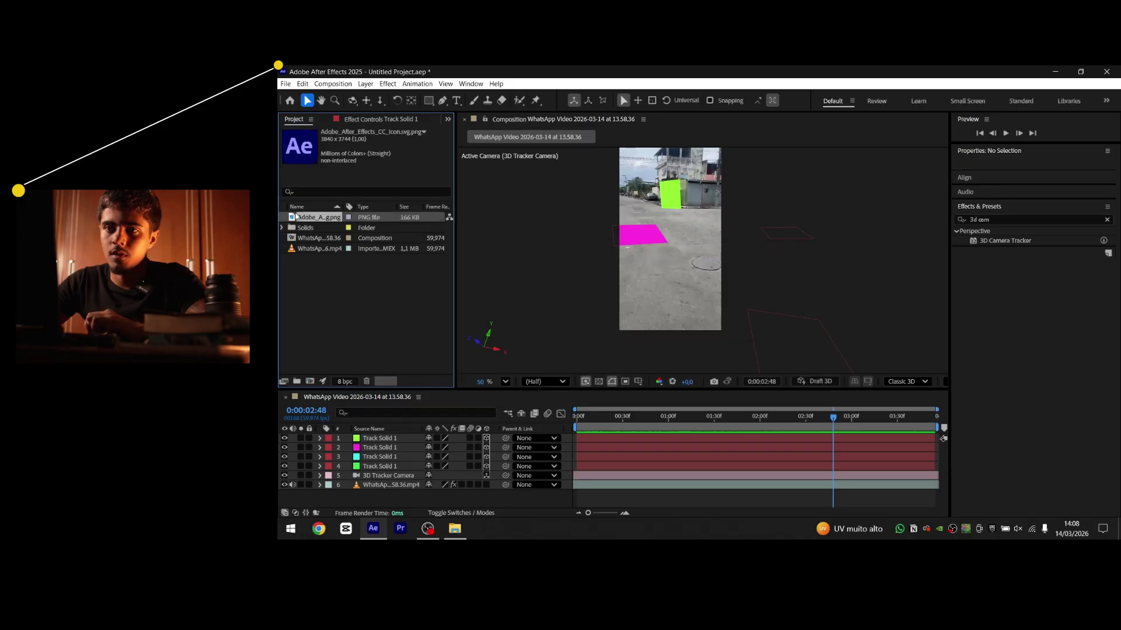
{"action": "left_click_drag", "start_coordinate": [309, 221], "coordinate": [461, 433]}
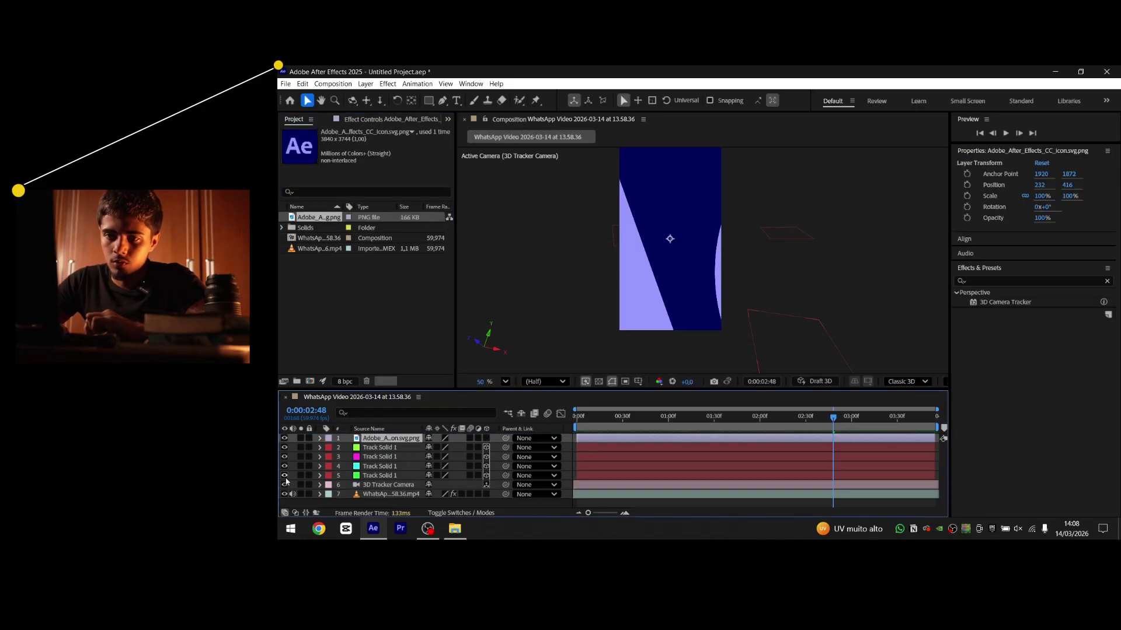
Hide the four track solids and scale the After Effects logo layer down to 7%
{"action": "left_click_drag", "start_coordinate": [284, 467], "coordinate": [284, 457]}
{"action": "key", "text": "s"}
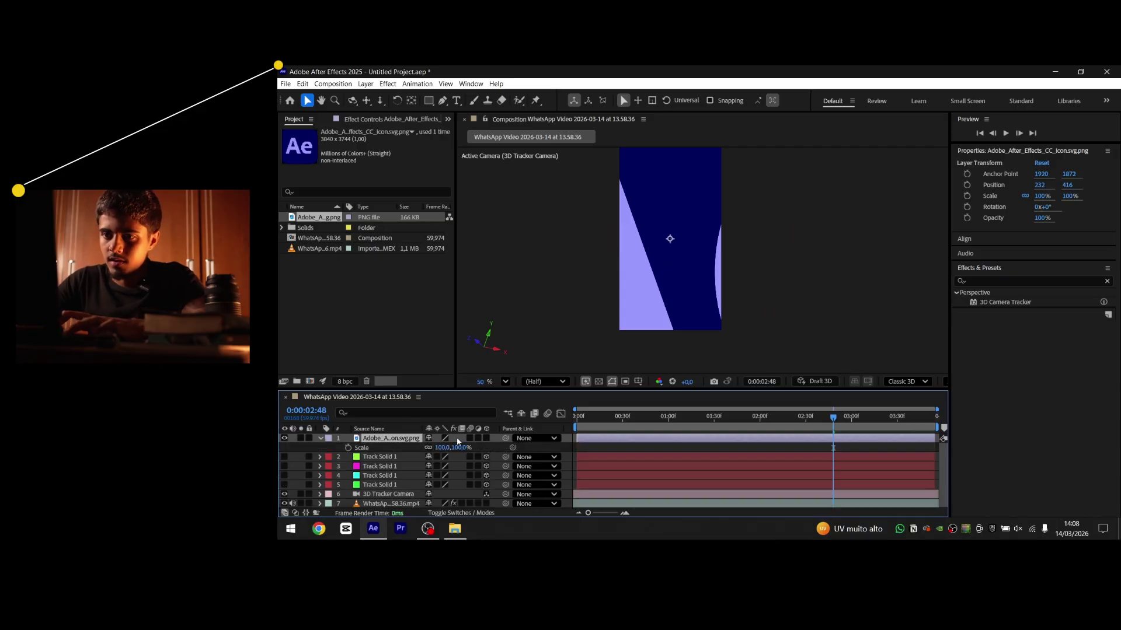
{"action": "left_click_drag", "start_coordinate": [440, 452], "coordinate": [363, 445]}
Hide the logo layer, show the four track solids, and play back the clip
{"action": "left_click", "coordinate": [284, 439]}
{"action": "left_click_drag", "start_coordinate": [285, 457], "coordinate": [284, 467]}
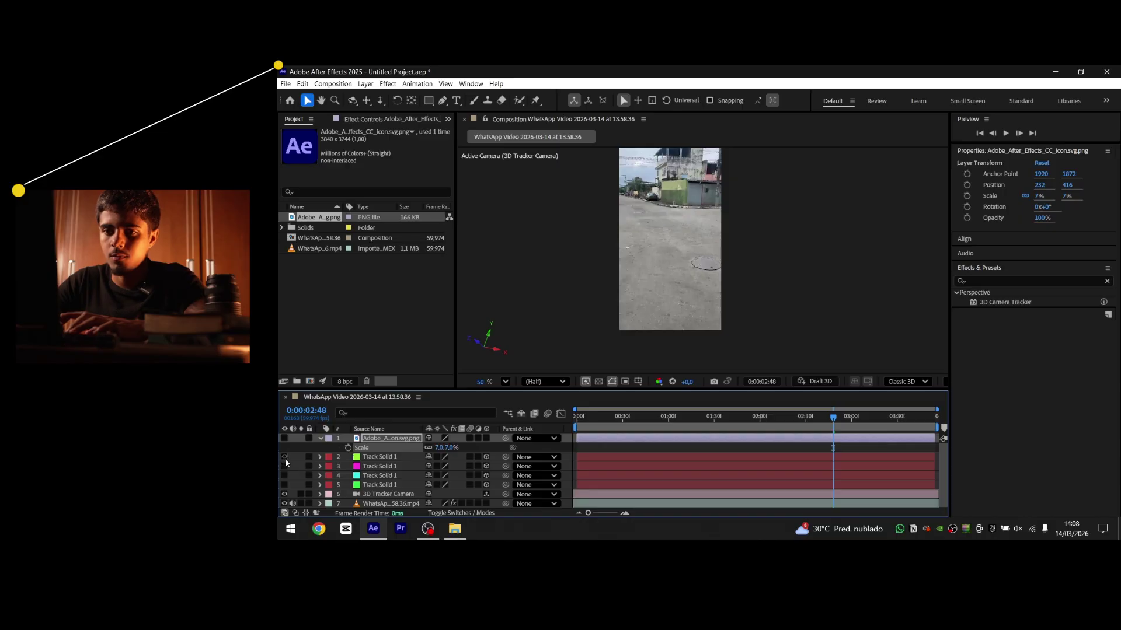
{"action": "key", "text": "space"}
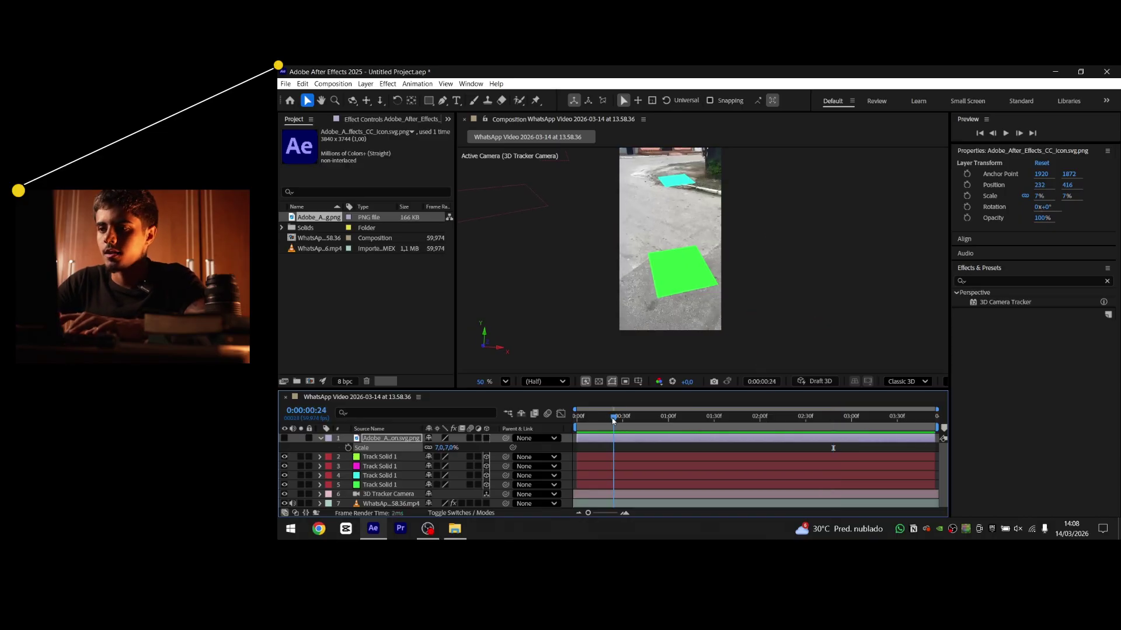
Rename the green foreground track solid as chao and the cyan curb solid as calçada
{"action": "right_click", "coordinate": [371, 488]}
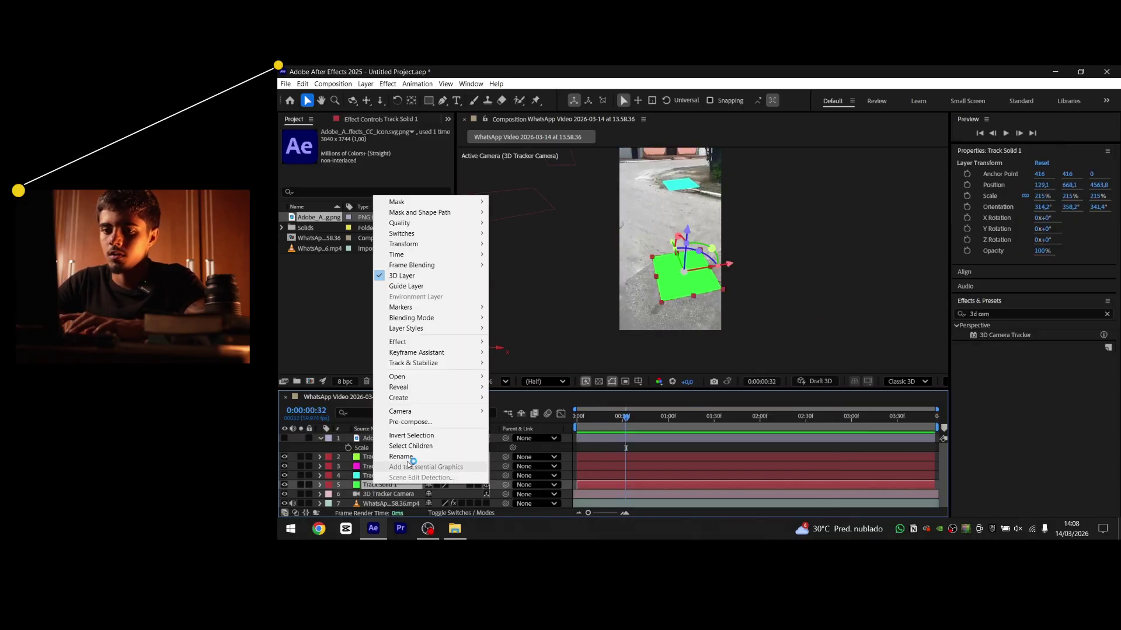
{"action": "left_click", "coordinate": [397, 482]}
{"action": "type", "text": "chao"}
{"action": "key", "text": "Return"}
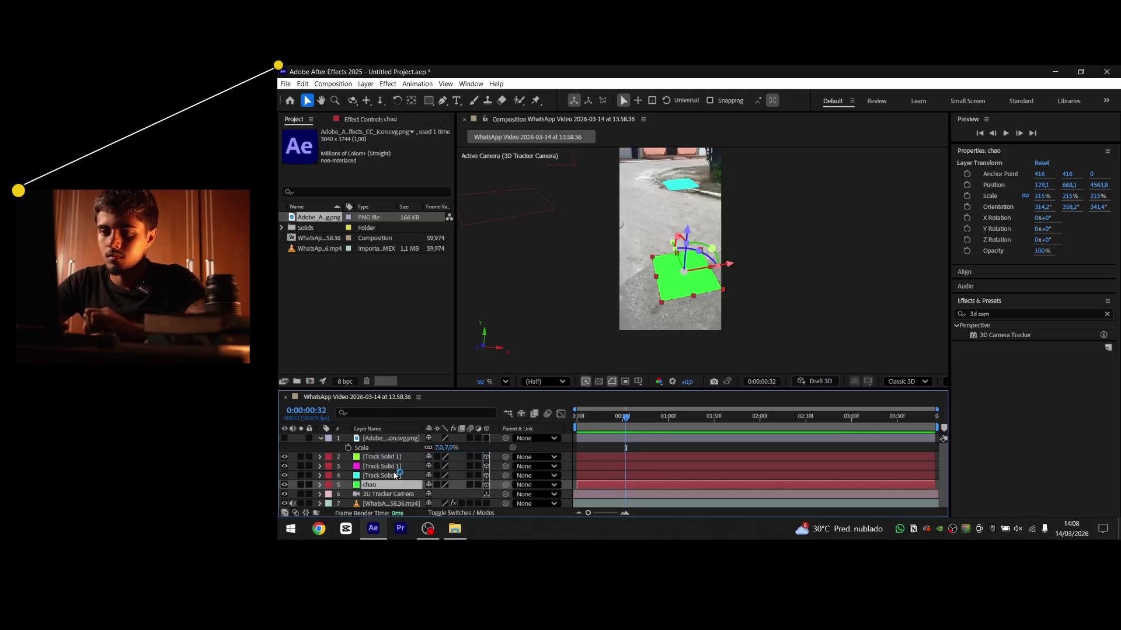
{"action": "right_click", "coordinate": [395, 476]}
{"action": "left_click", "coordinate": [432, 445]}
{"action": "type", "text": "calçada"}
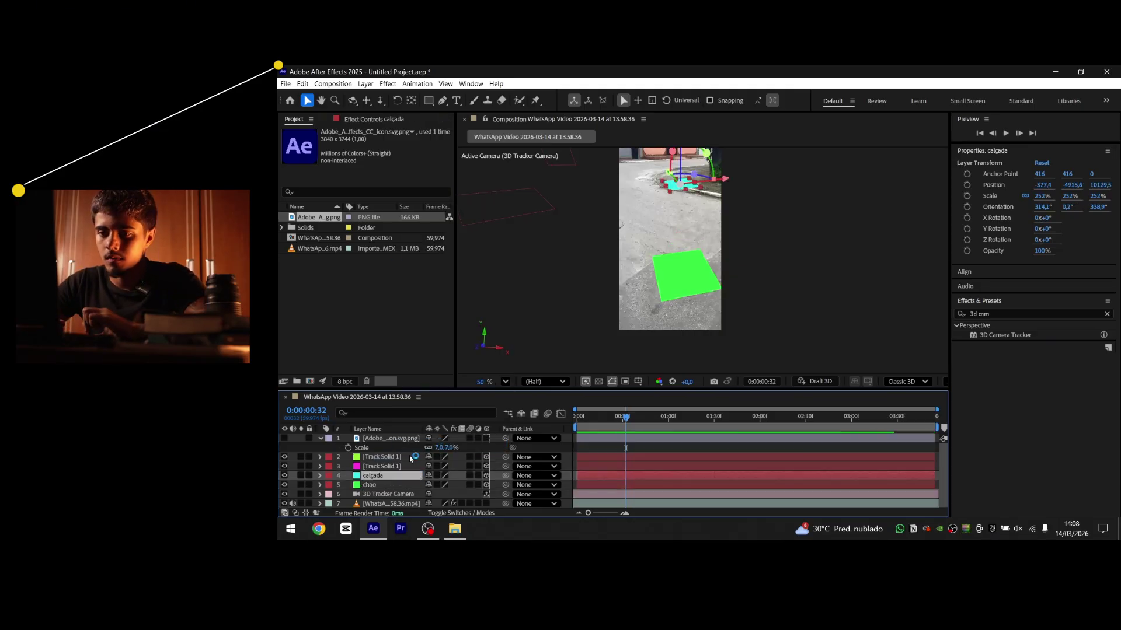
Rename the magenta track solid in the middle of the road as chão principal
{"action": "right_click", "coordinate": [392, 466]}
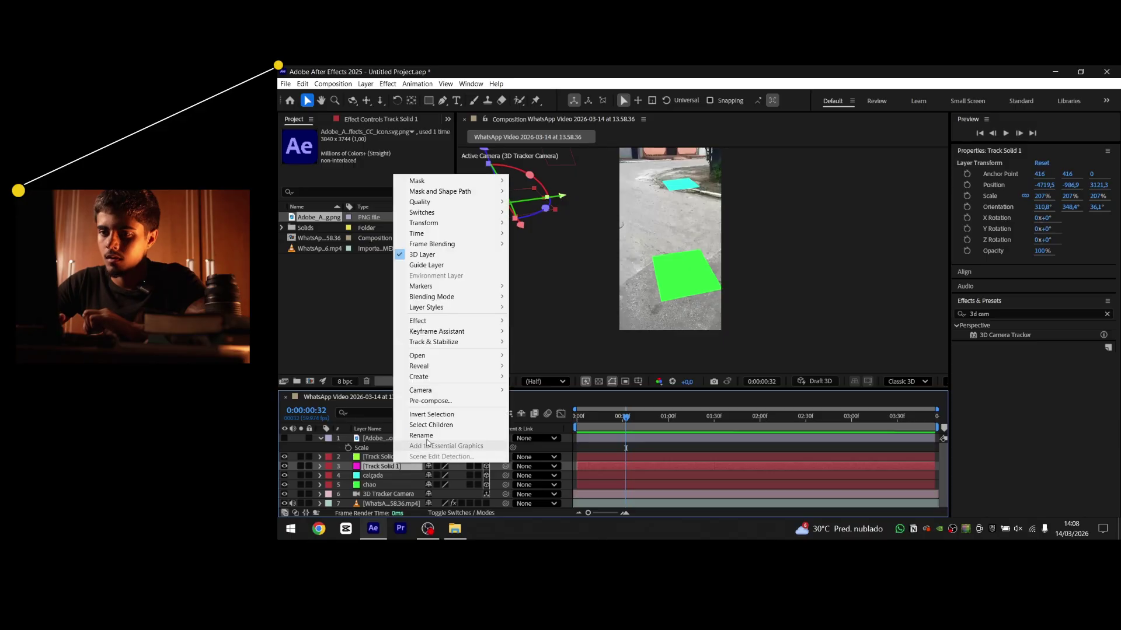
{"action": "left_click", "coordinate": [432, 444]}
{"action": "type", "text": "chão princ"}
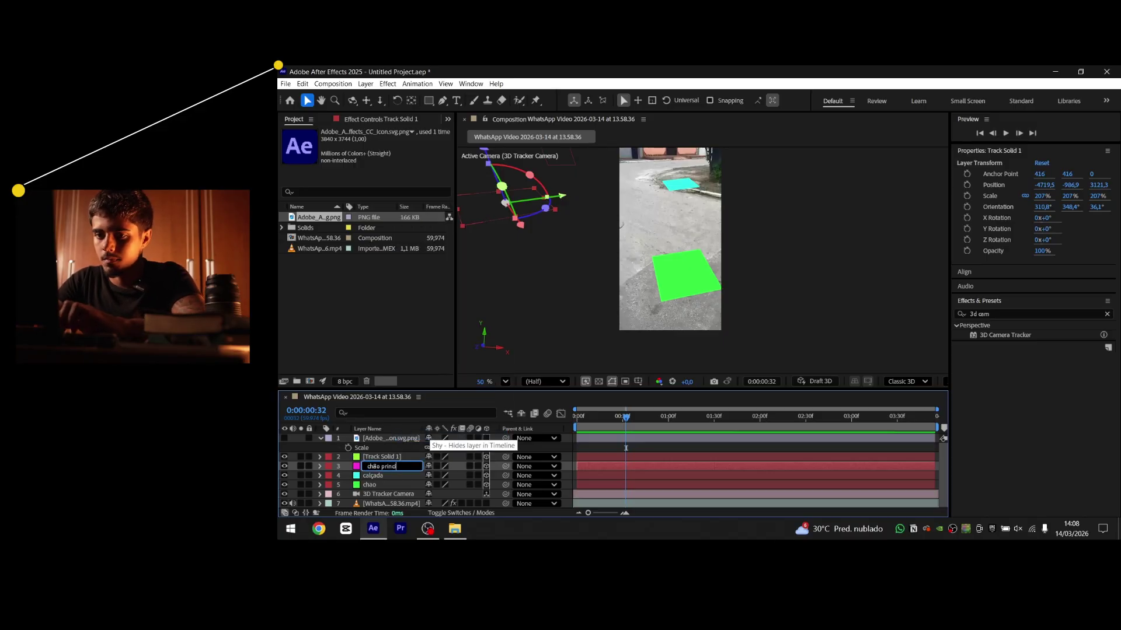
{"action": "type", "text": "ipal"}
{"action": "key", "text": "Return"}
Rename the lime track solid on the wall as parede
{"action": "double_click", "coordinate": [416, 457]}
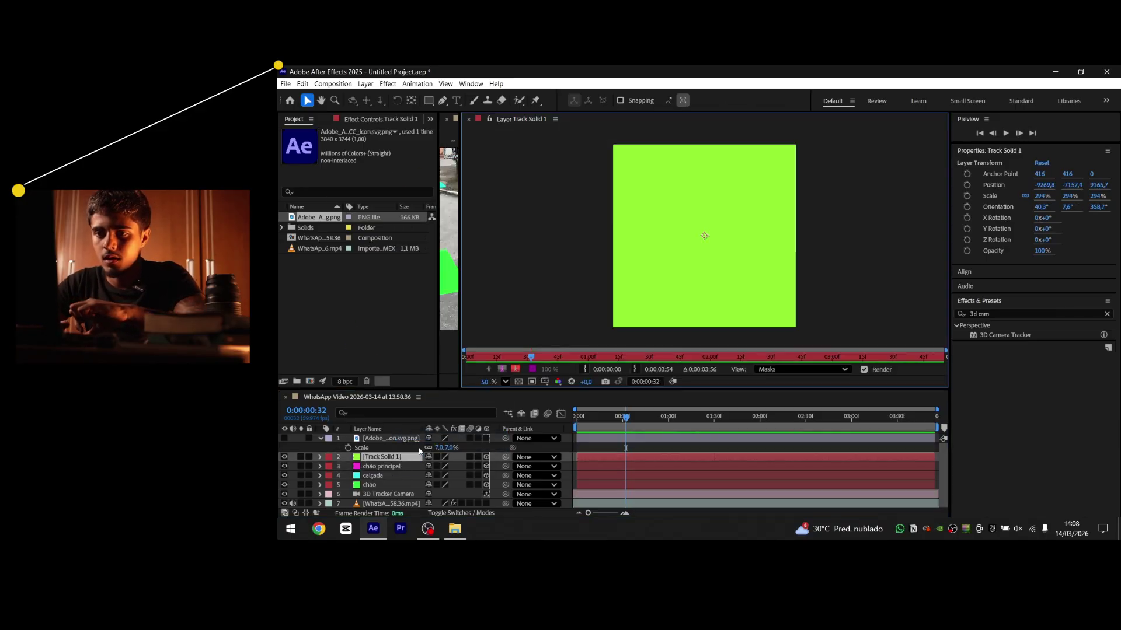
{"action": "left_click", "coordinate": [467, 120]}
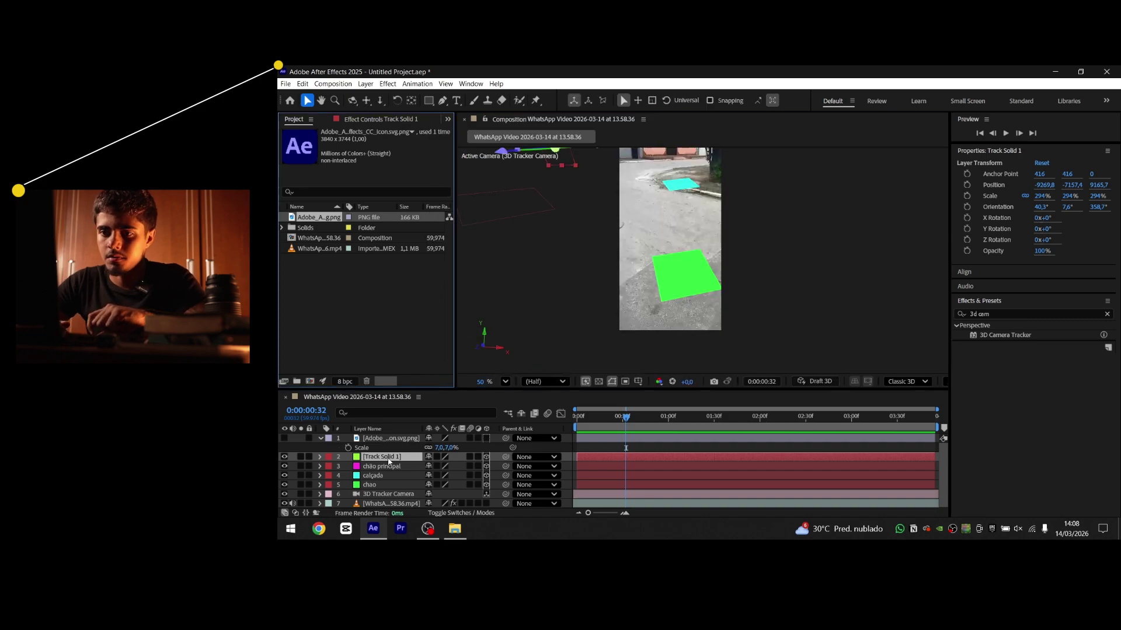
{"action": "right_click", "coordinate": [388, 461]}
{"action": "left_click", "coordinate": [423, 435]}
{"action": "type", "text": "pe"}
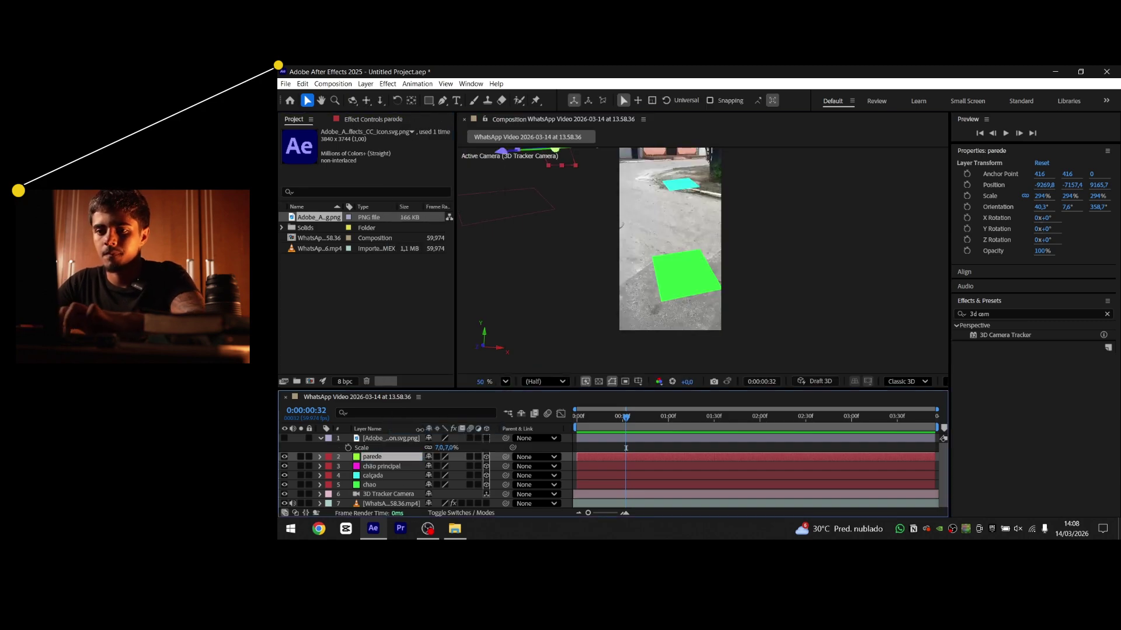
Show the After Effects logo layer, make it a 3D layer, and play back the clip
{"action": "left_click", "coordinate": [284, 438]}
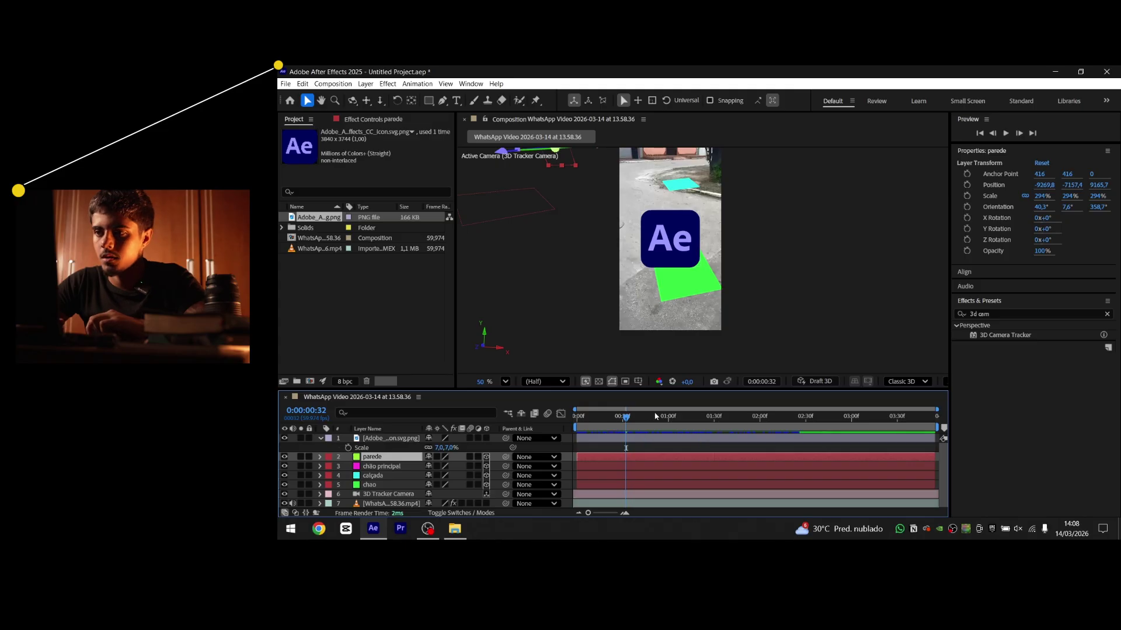
{"action": "left_click_drag", "start_coordinate": [655, 416], "coordinate": [714, 416]}
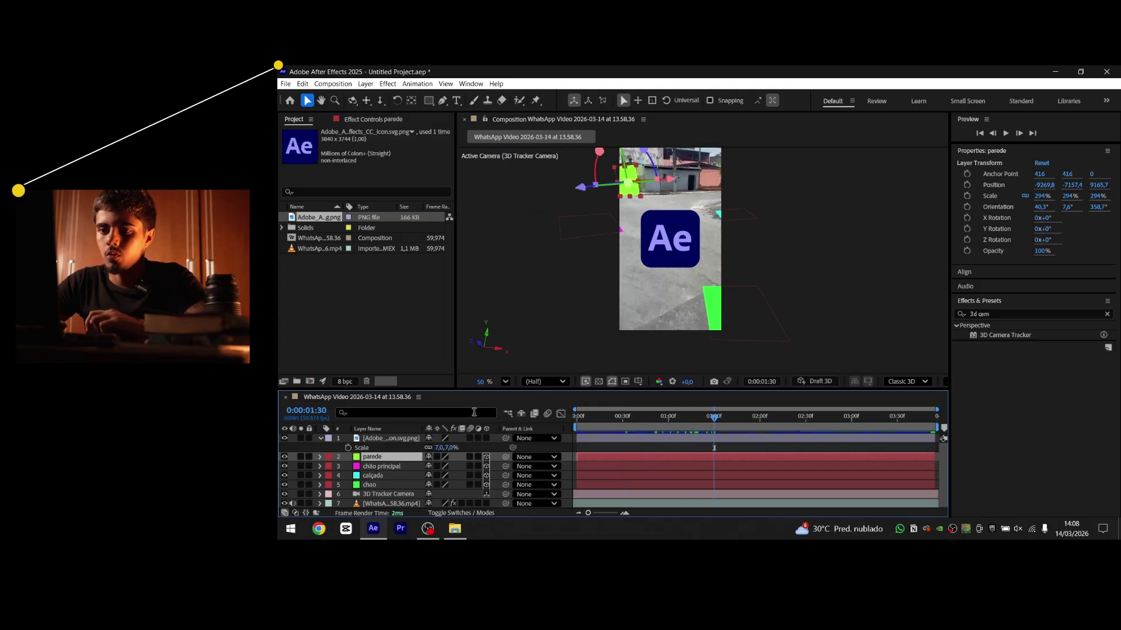
{"action": "left_click", "coordinate": [486, 439]}
{"action": "left_click", "coordinate": [320, 439]}
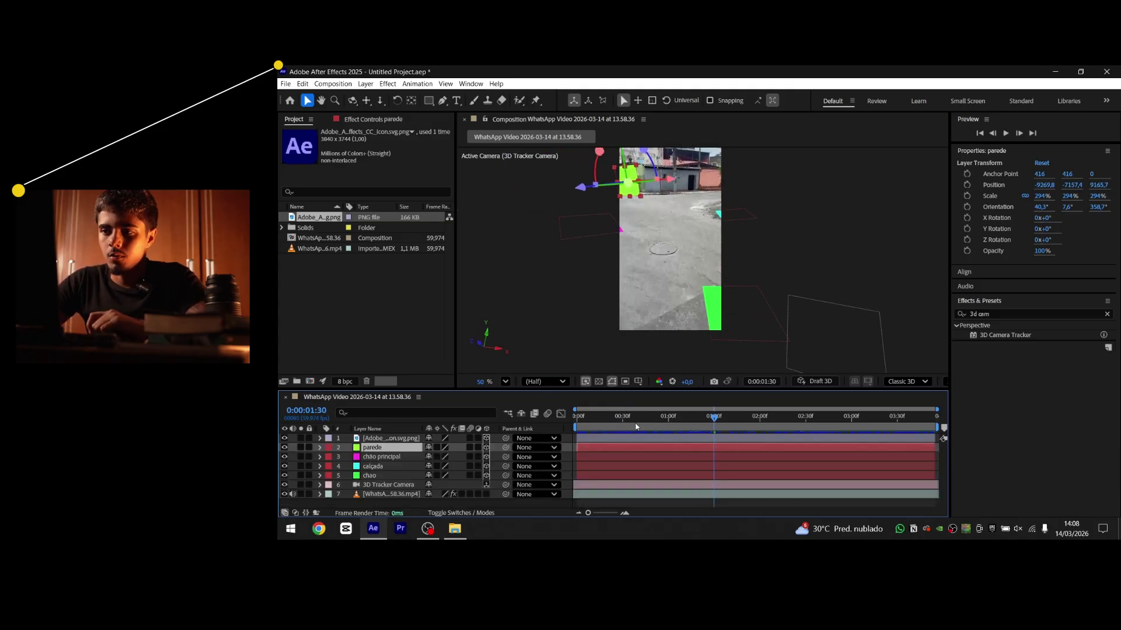
{"action": "key", "text": "space"}
{"action": "left_click", "coordinate": [759, 502]}
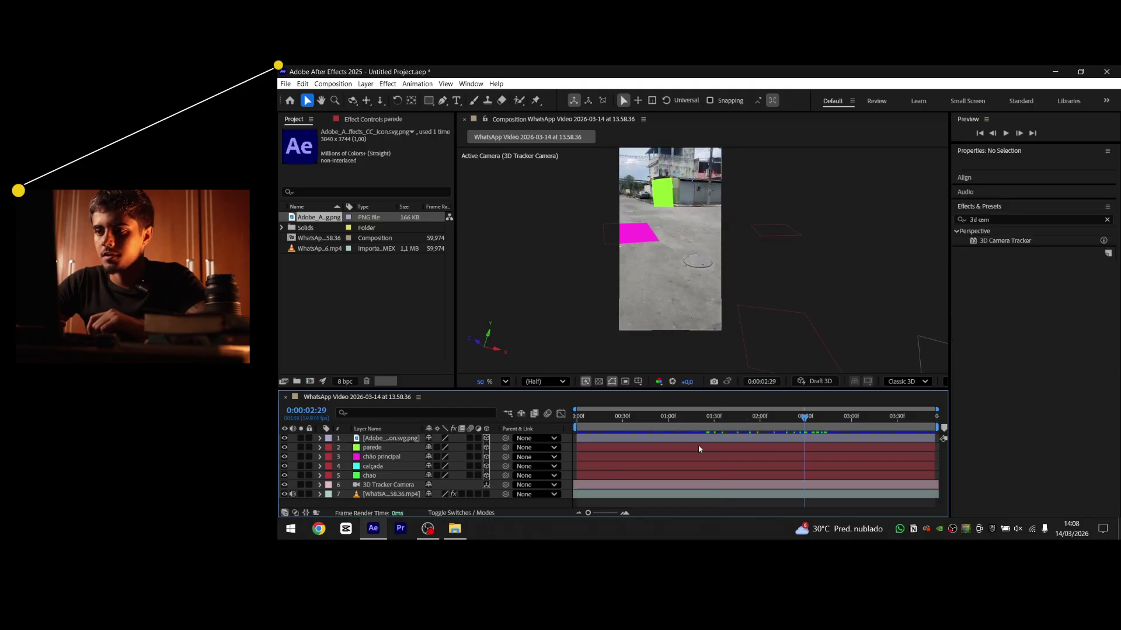
{"action": "left_click_drag", "start_coordinate": [622, 418], "coordinate": [564, 425]}
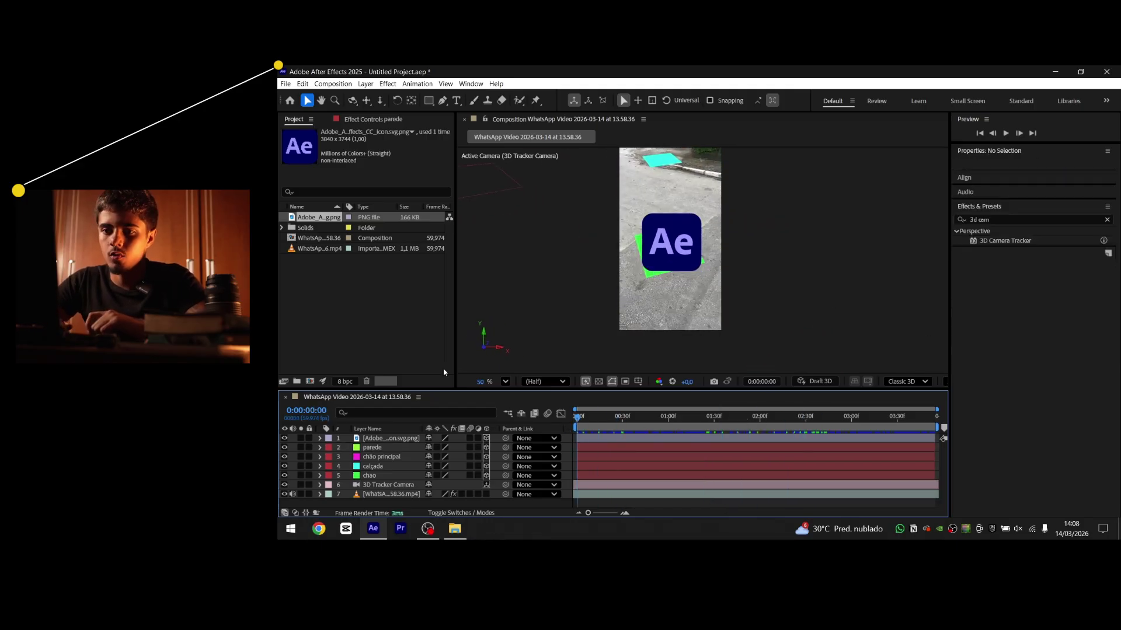
{"action": "left_click", "coordinate": [407, 438]}
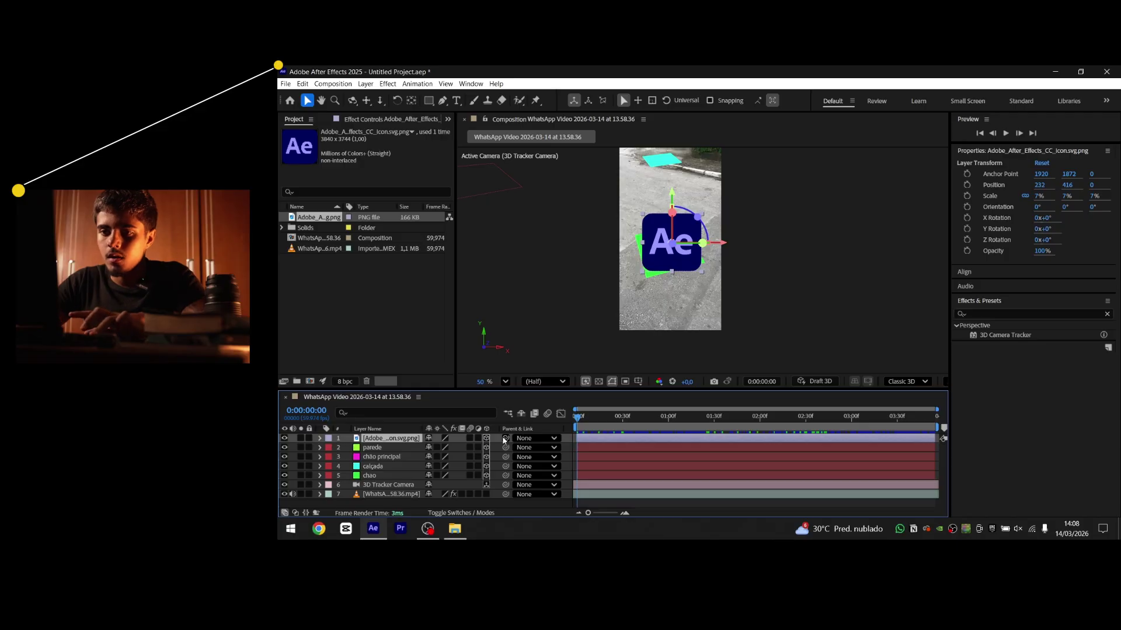
{"action": "left_click_drag", "start_coordinate": [504, 440], "coordinate": [399, 459]}
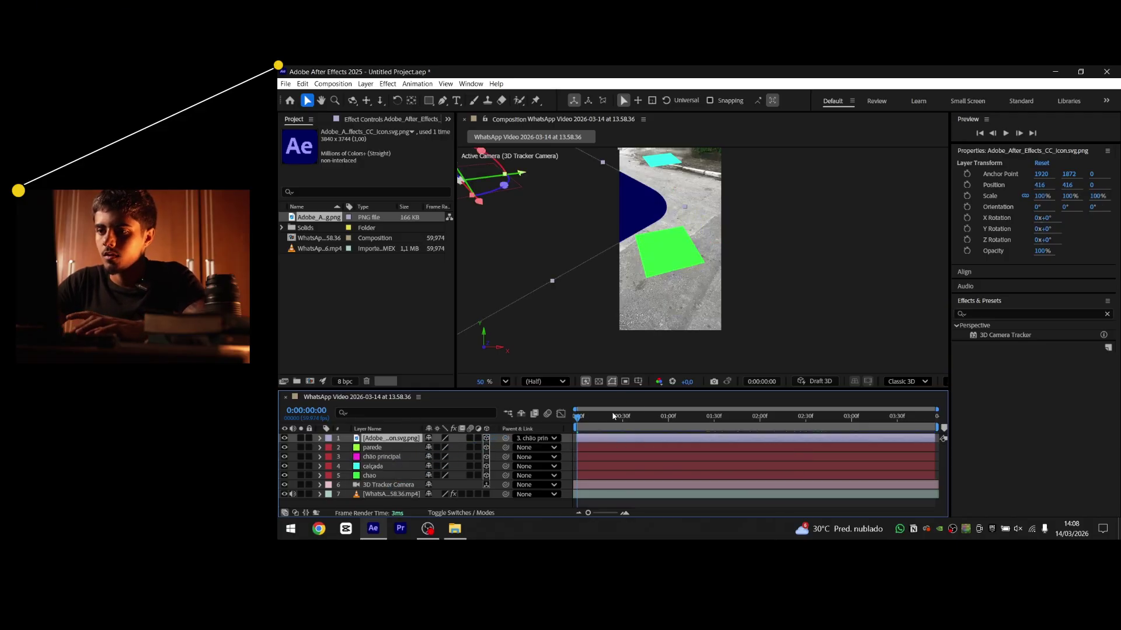
{"action": "left_click", "coordinate": [614, 506]}
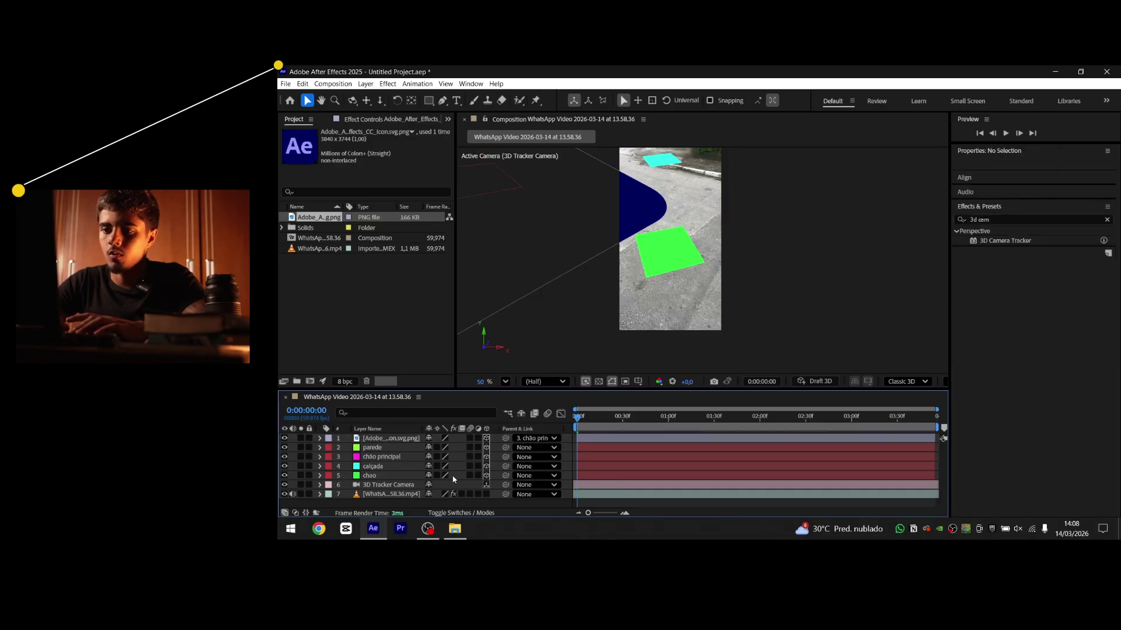
{"action": "key", "text": "ctrl+z"}
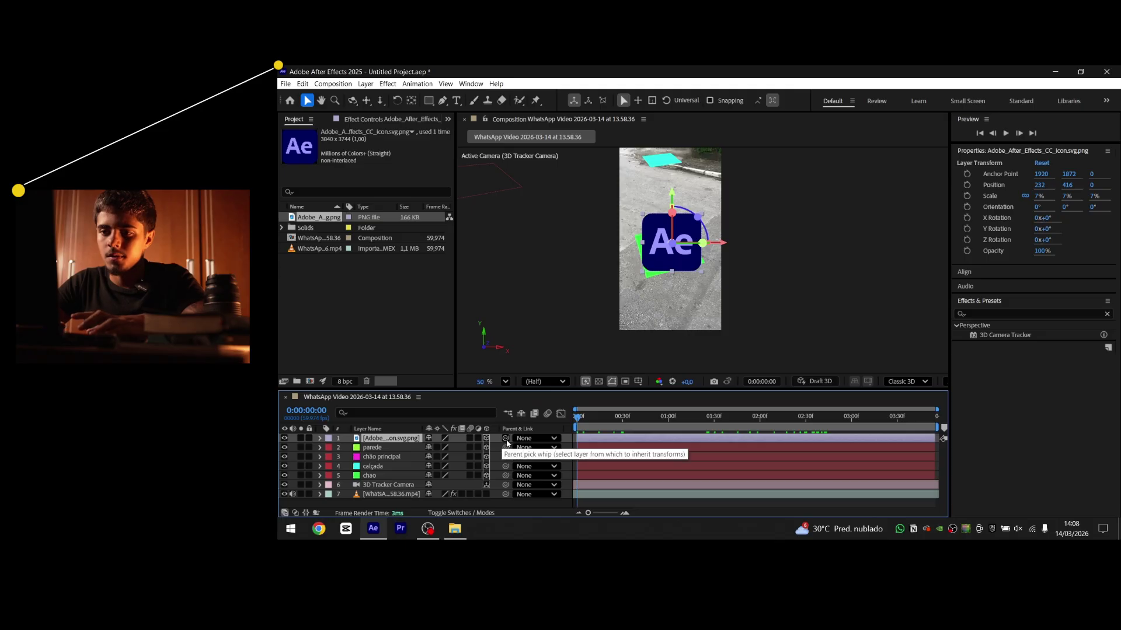
Parent the logo layer to the chão principal solid, snapping it to that solid's position, scale and orientation
{"action": "left_click_drag", "start_coordinate": [470, 441], "coordinate": [382, 457]}
{"action": "left_click_drag", "start_coordinate": [597, 421], "coordinate": [842, 416]}
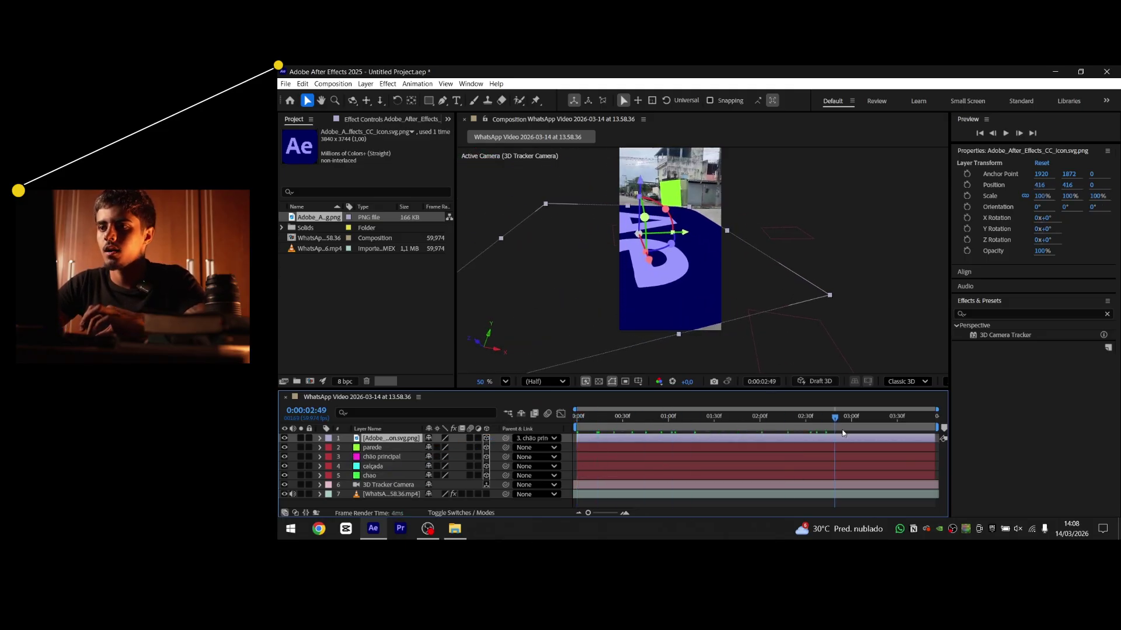
Around 0:00:02:54, scale the logo layer to 33% and stand it upright with an orientation of 0°, 270°, 270°
{"action": "key", "text": "s"}
{"action": "left_click_drag", "start_coordinate": [438, 447], "coordinate": [404, 448]}
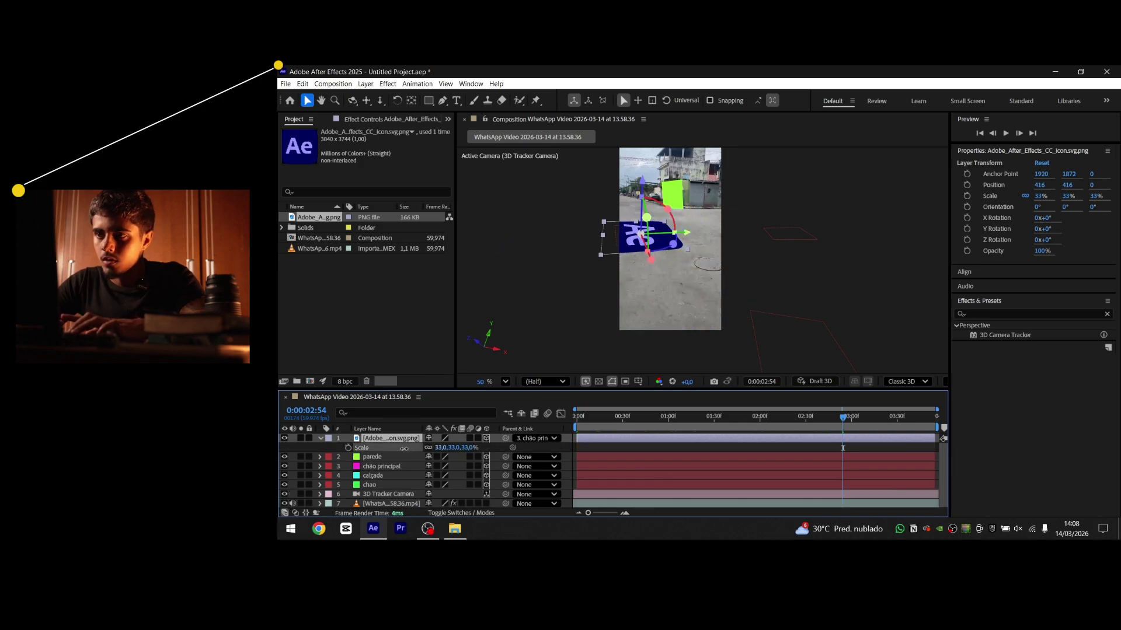
{"action": "left_click_drag", "start_coordinate": [678, 212], "coordinate": [605, 198]}
{"action": "left_click_drag", "start_coordinate": [615, 247], "coordinate": [672, 244]}
Hide the parede, chão principal, calçada and chao solids and scrub the clip to check the logo's tracking
{"action": "left_click", "coordinate": [284, 486]}
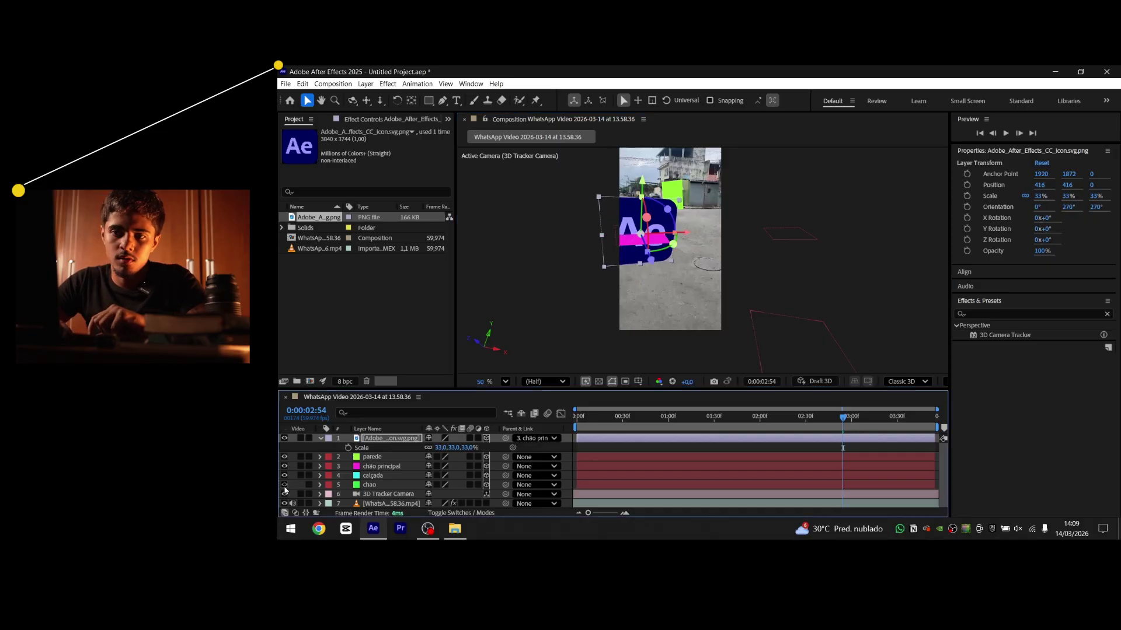
{"action": "left_click_drag", "start_coordinate": [284, 458], "coordinate": [285, 457]}
{"action": "left_click_drag", "start_coordinate": [625, 421], "coordinate": [838, 446]}
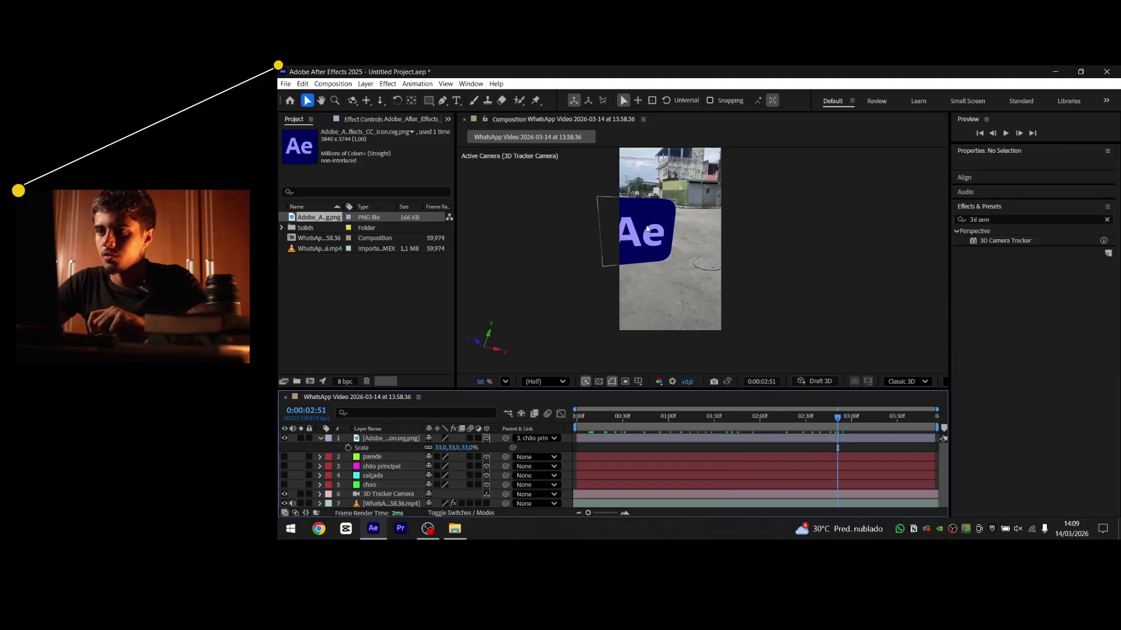
At 0:00:02:51, turn the logo's Y orientation to 279° and move it sideways over the road to a Y position of 23.4
{"action": "scroll", "coordinate": [657, 270], "scroll_direction": "up", "scroll_amount": 2}
{"action": "key", "text": "v"}
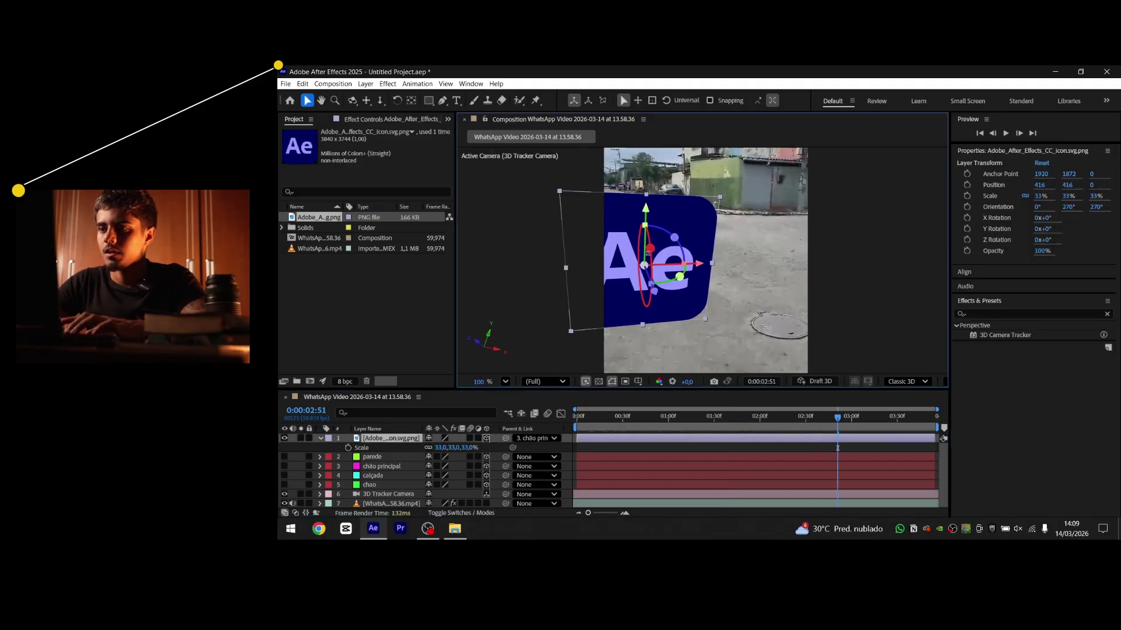
{"action": "left_click_drag", "start_coordinate": [650, 248], "coordinate": [650, 238]}
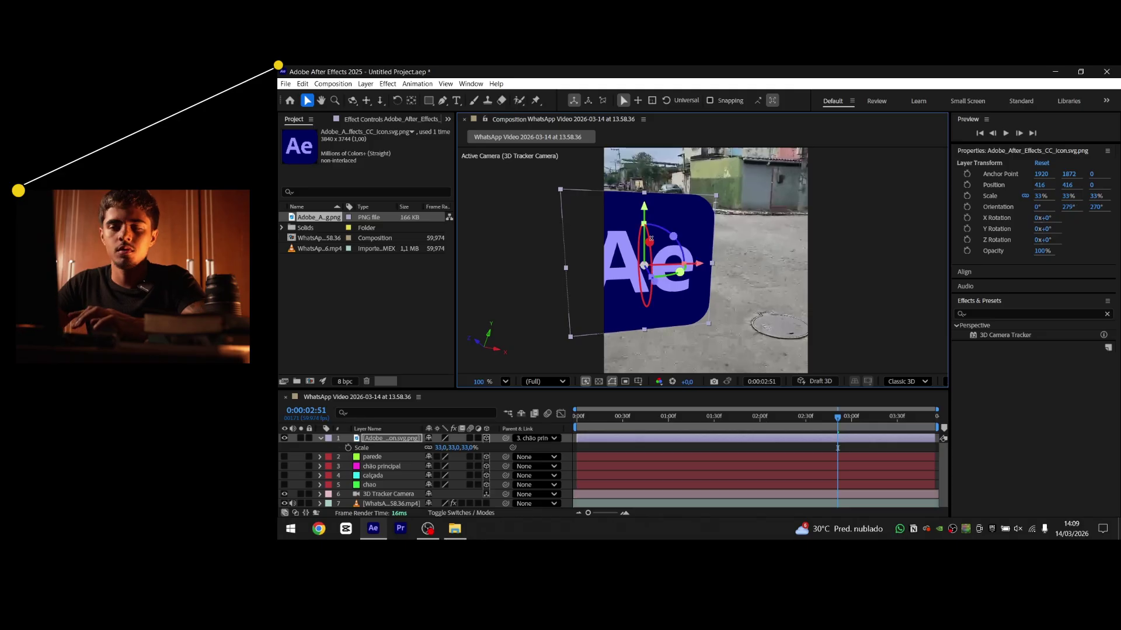
{"action": "left_click_drag", "start_coordinate": [703, 267], "coordinate": [705, 329]}
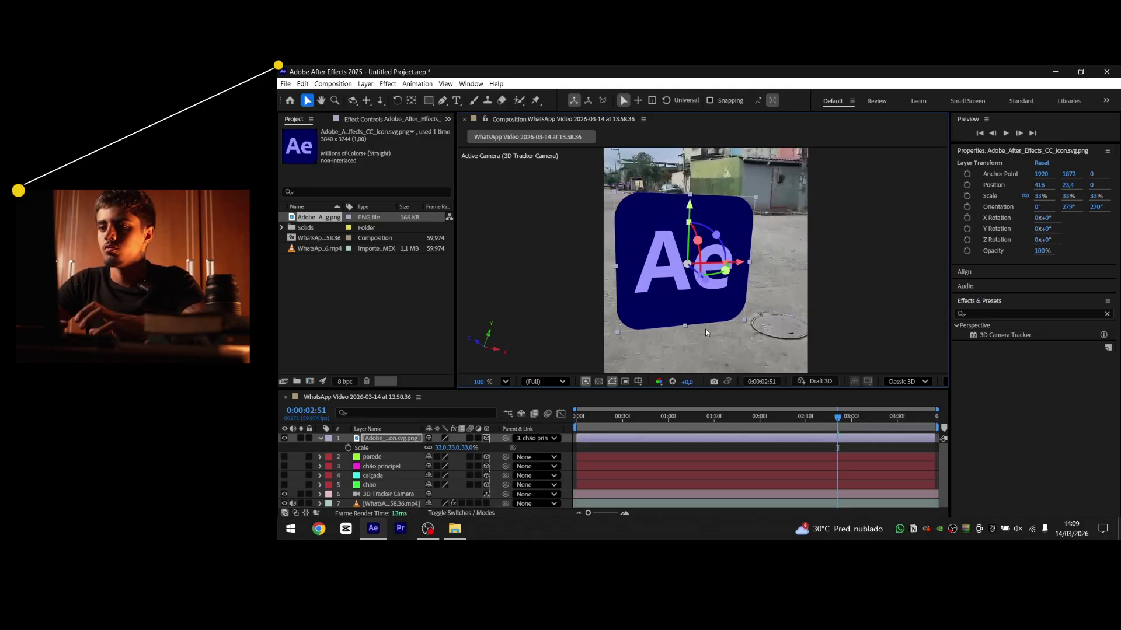
Undo the logo's sideways move over the road and set the logo layer's blending mode to Add
{"action": "key", "text": "ctrl+z"}
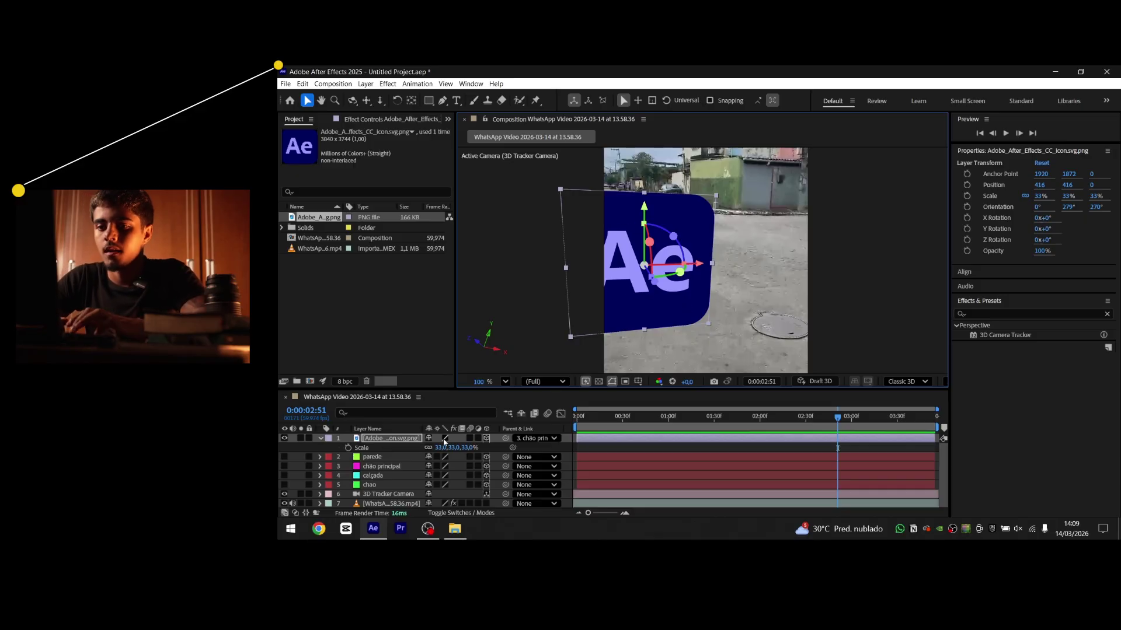
{"action": "left_click", "coordinate": [467, 513]}
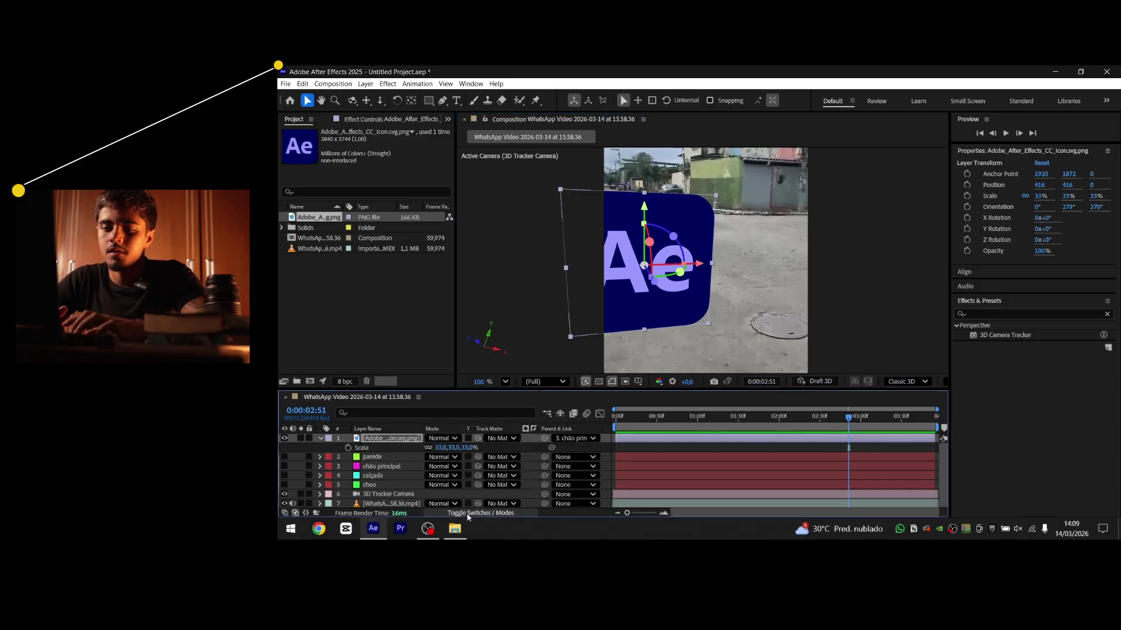
{"action": "left_click", "coordinate": [455, 438]}
{"action": "left_click", "coordinate": [481, 226]}
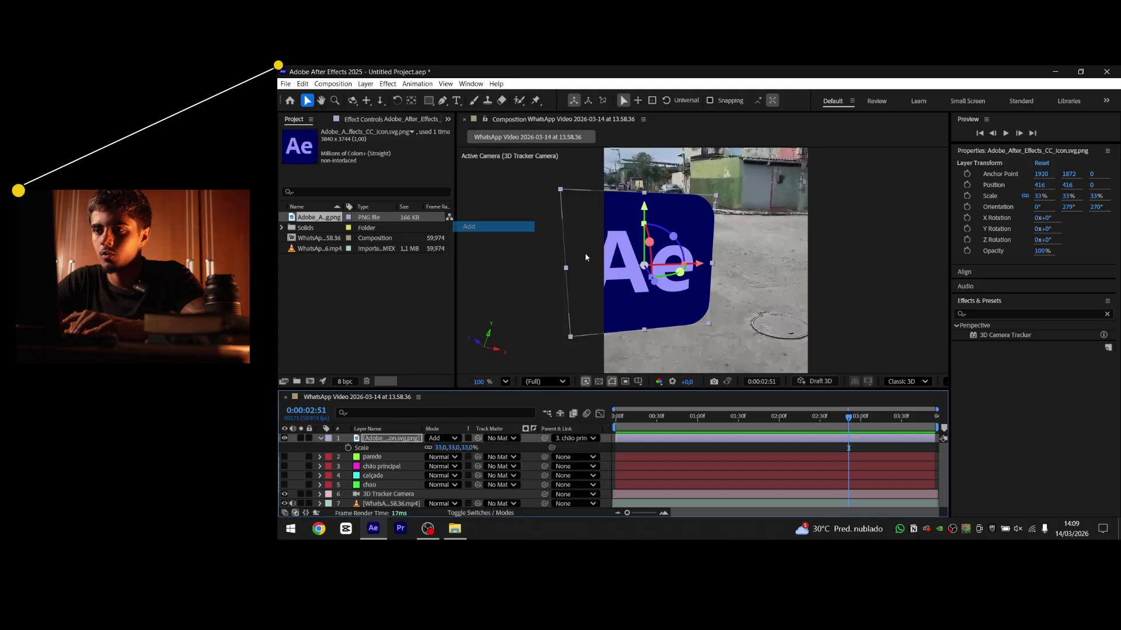
Apply the Optical Glow effect to the logo layer and scale the logo down to 21%
{"action": "key", "text": "ctrl+space"}
{"action": "type", "text": "opt"}
{"action": "key", "text": "Return"}
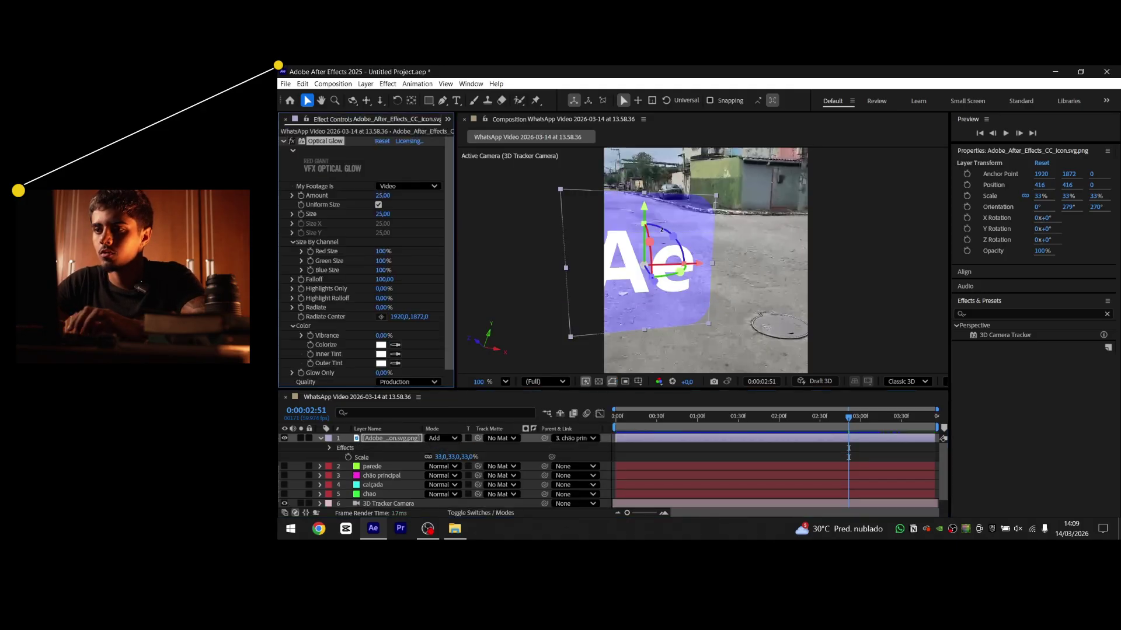
{"action": "key", "text": "Return"}
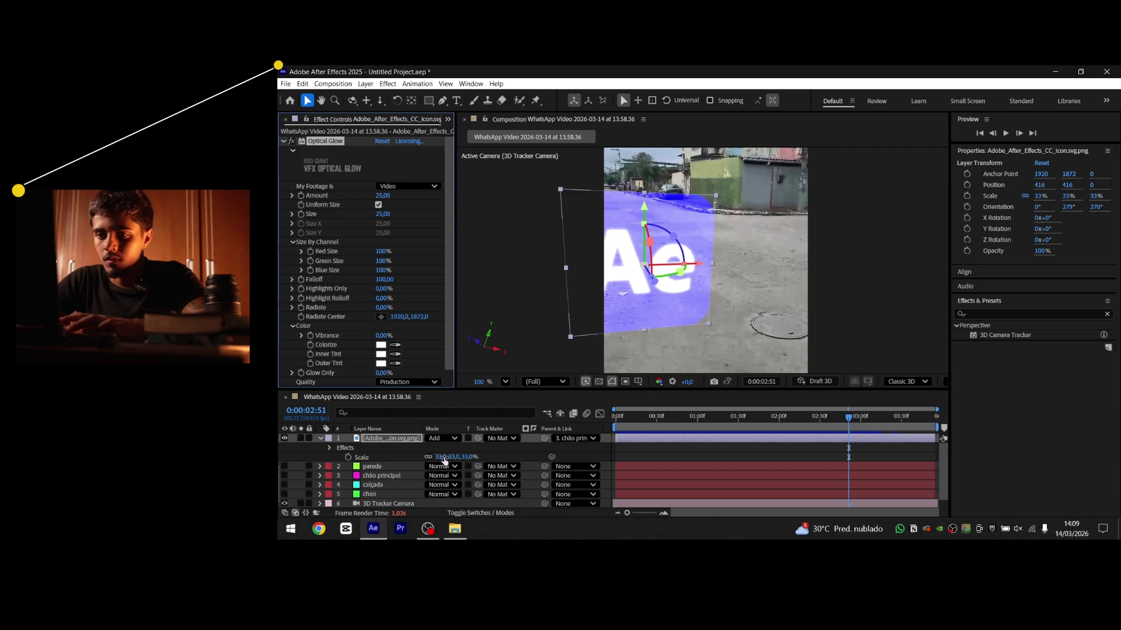
{"action": "left_click_drag", "start_coordinate": [441, 457], "coordinate": [434, 457]}
{"action": "left_click", "coordinate": [753, 467]}
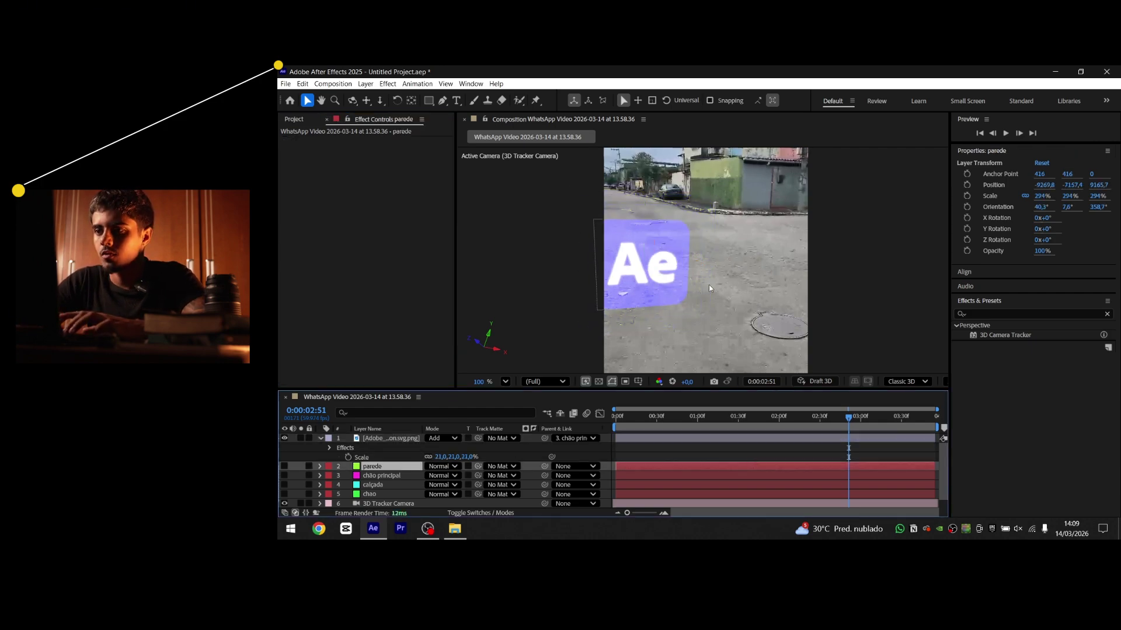
Parent the logo layer to the parede solid, snapping it onto the wall, and scale it to 23%
{"action": "left_click_drag", "start_coordinate": [709, 285], "coordinate": [780, 285]}
{"action": "left_click", "coordinate": [488, 441]}
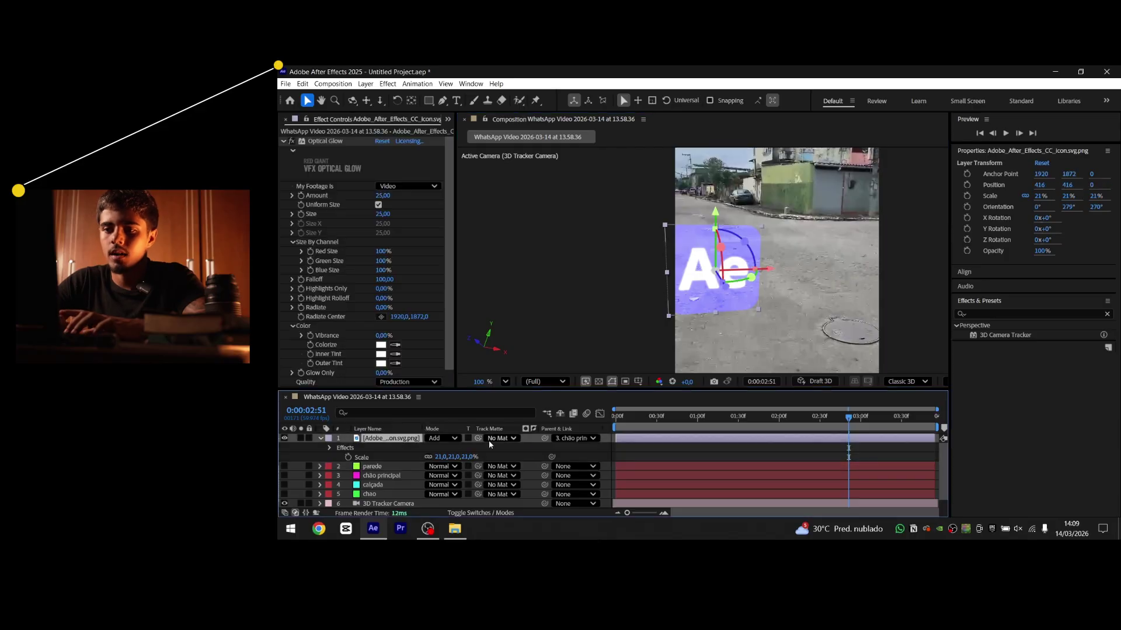
{"action": "left_click_drag", "start_coordinate": [545, 437], "coordinate": [414, 469]}
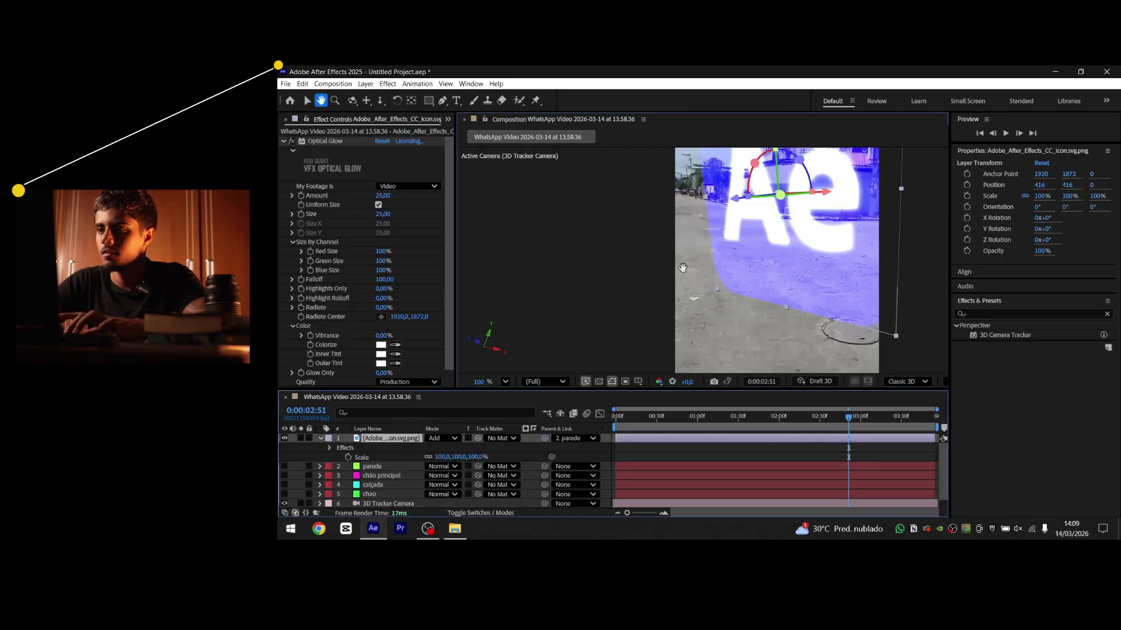
{"action": "left_click_drag", "start_coordinate": [751, 248], "coordinate": [673, 304]}
{"action": "key", "text": "v"}
{"action": "left_click_drag", "start_coordinate": [447, 457], "coordinate": [401, 460]}
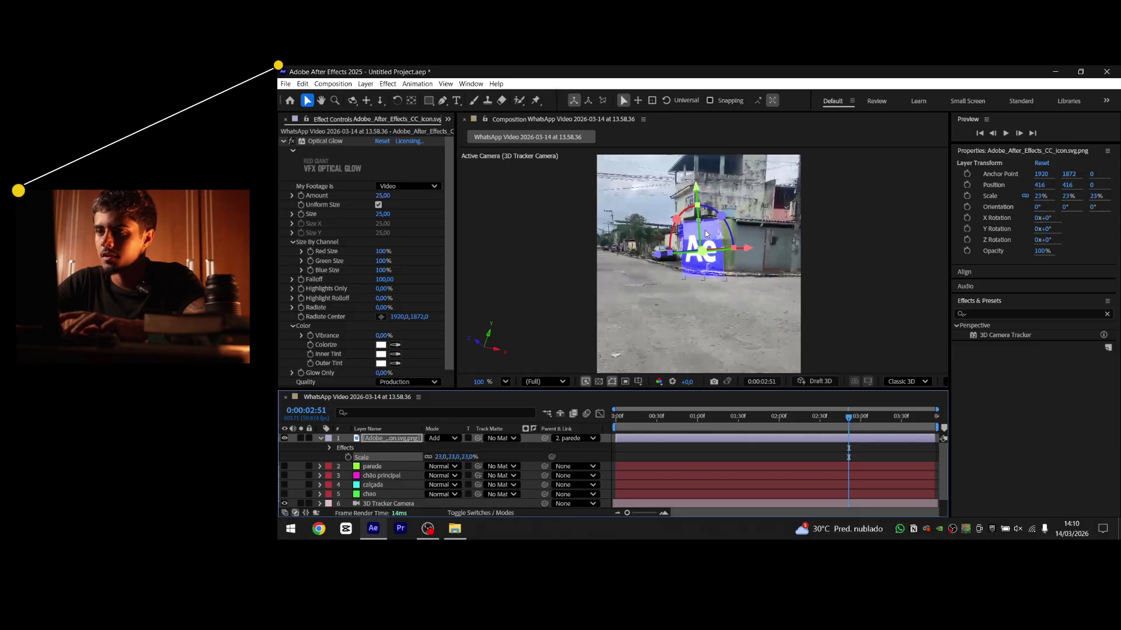
Turn the logo on the wall to an orientation of 358.5°, 13.3°, 6.7° and scrub the clip to check its tracking
{"action": "left_click", "coordinate": [647, 324]}
{"action": "left_click", "coordinate": [398, 439]}
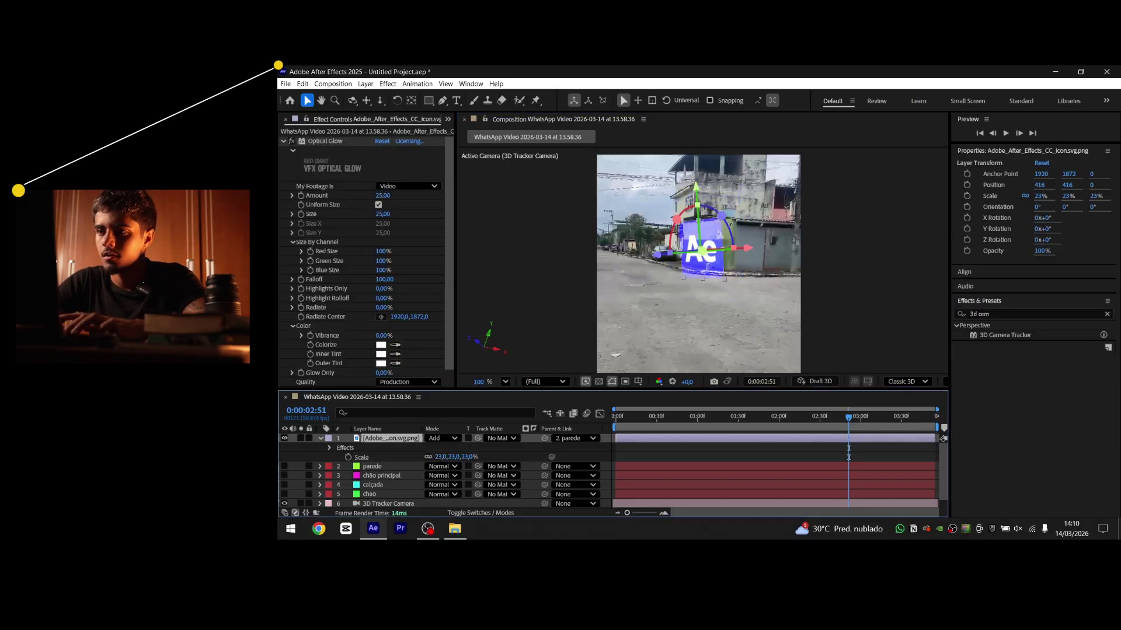
{"action": "left_click_drag", "start_coordinate": [723, 215], "coordinate": [695, 254]}
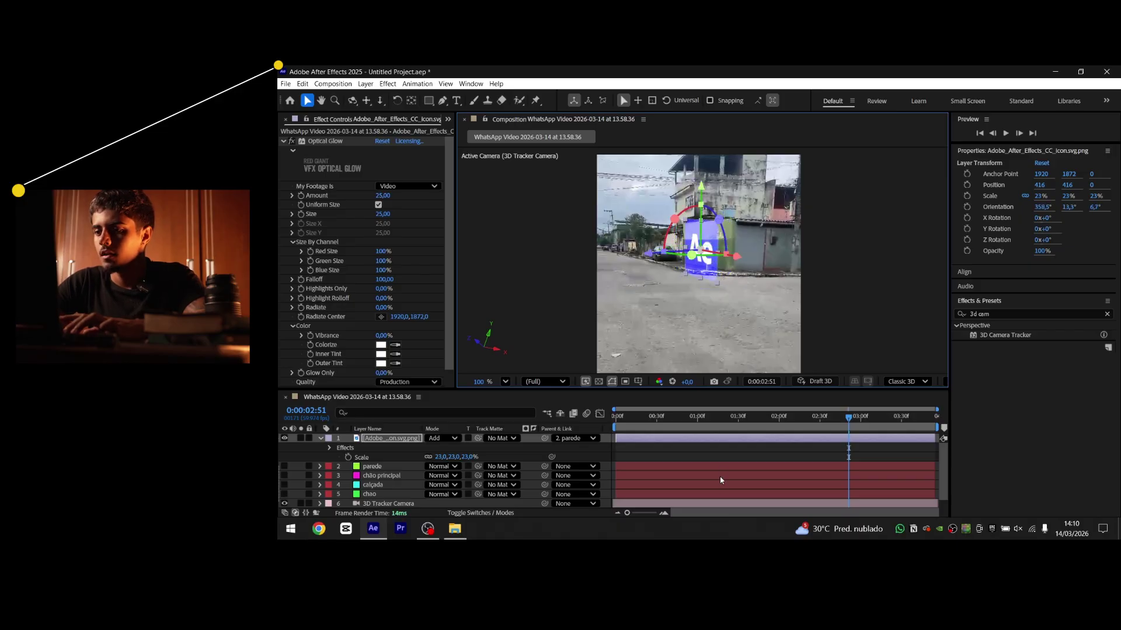
{"action": "left_click", "coordinate": [718, 454]}
{"action": "scroll", "coordinate": [701, 327], "scroll_direction": "down", "scroll_amount": 1}
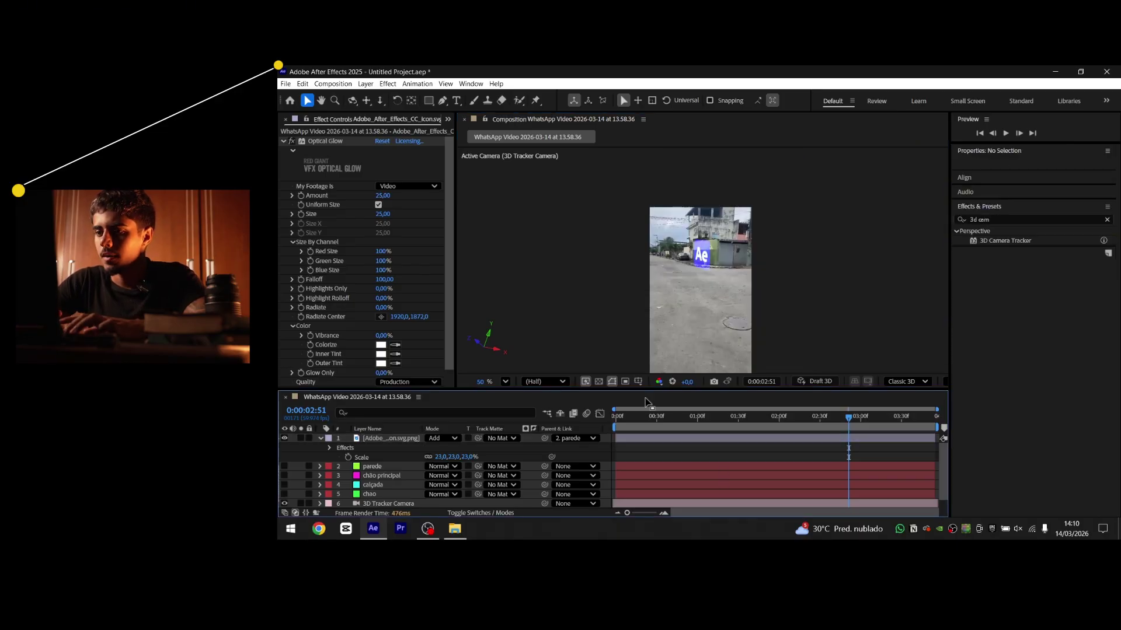
{"action": "left_click_drag", "start_coordinate": [616, 418], "coordinate": [817, 434]}
Undo the last orientation changes made to the logo on the wall
{"action": "key", "text": "ctrl+z"}
{"action": "key", "text": "ctrl+z"}
{"action": "key", "text": "ctrl+z"}
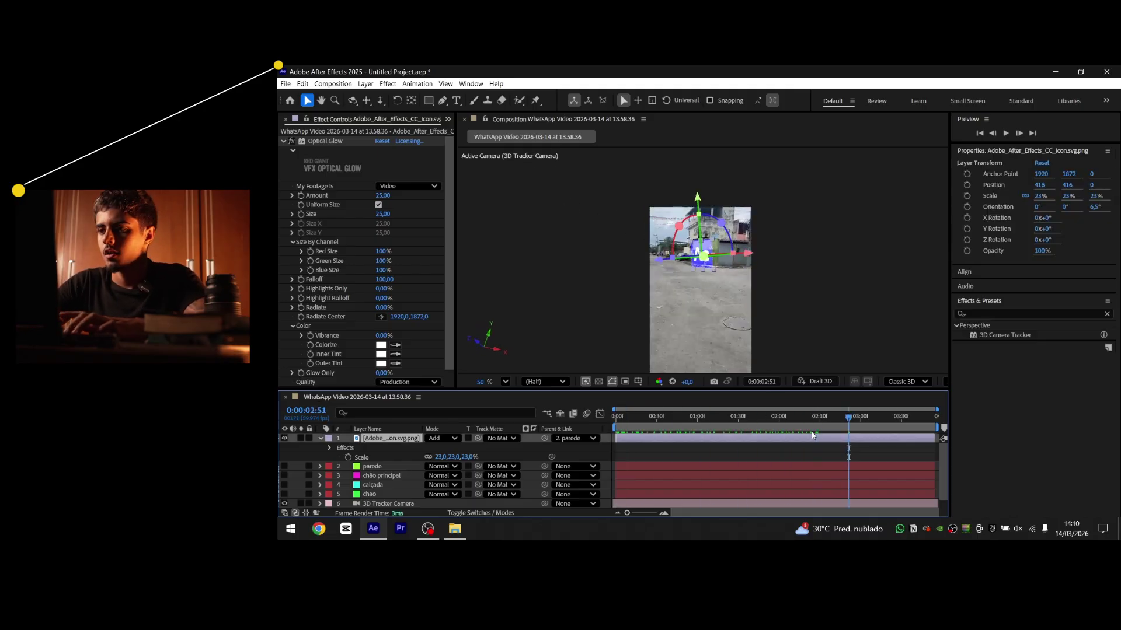
Parent the logo layer to the chao solid, snapping it flat onto the ground, and check its tracking at 0:00:02:58 and 0:00:01:59
{"action": "left_click_drag", "start_coordinate": [545, 441], "coordinate": [412, 493]}
{"action": "left_click_drag", "start_coordinate": [704, 417], "coordinate": [859, 420]}
{"action": "left_click", "coordinate": [782, 451]}
{"action": "left_click_drag", "start_coordinate": [734, 280], "coordinate": [721, 238]}
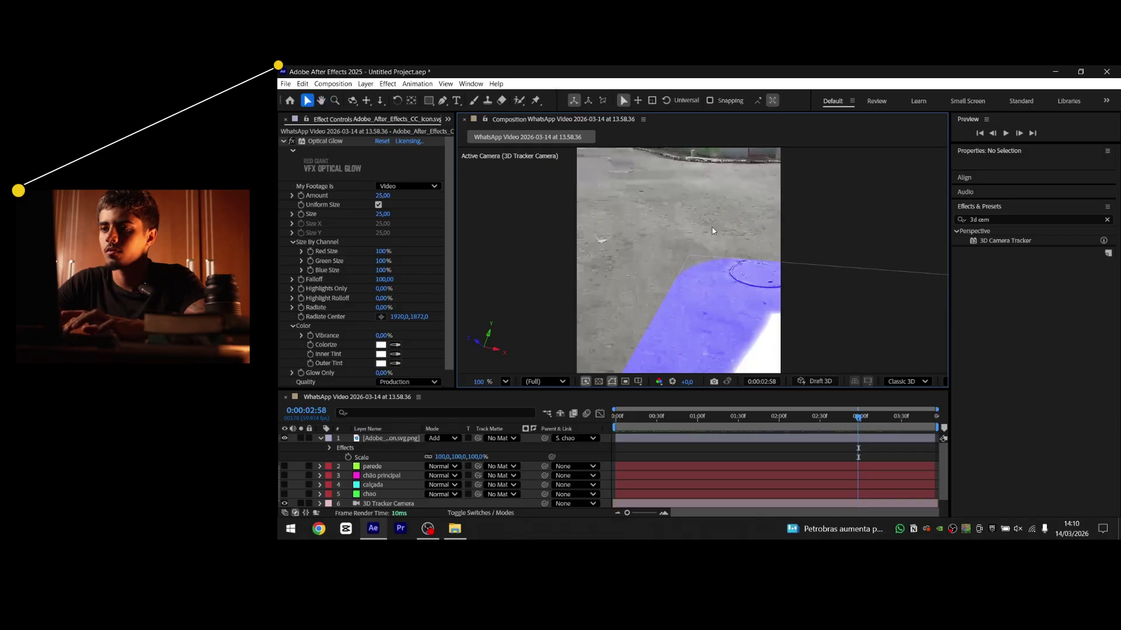
{"action": "left_click", "coordinate": [778, 416]}
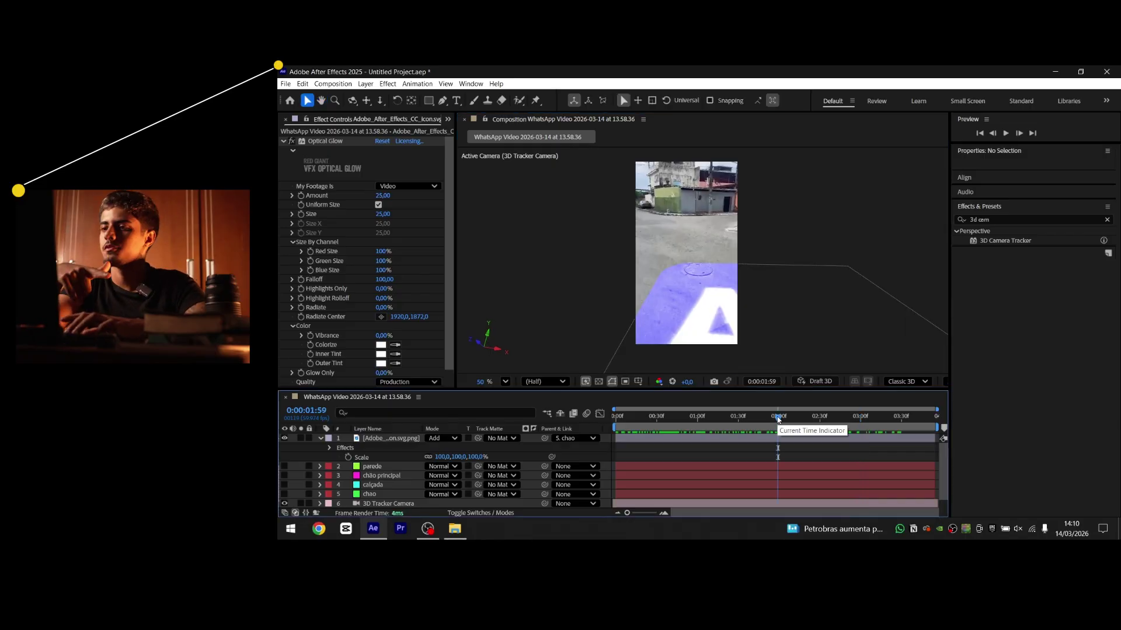